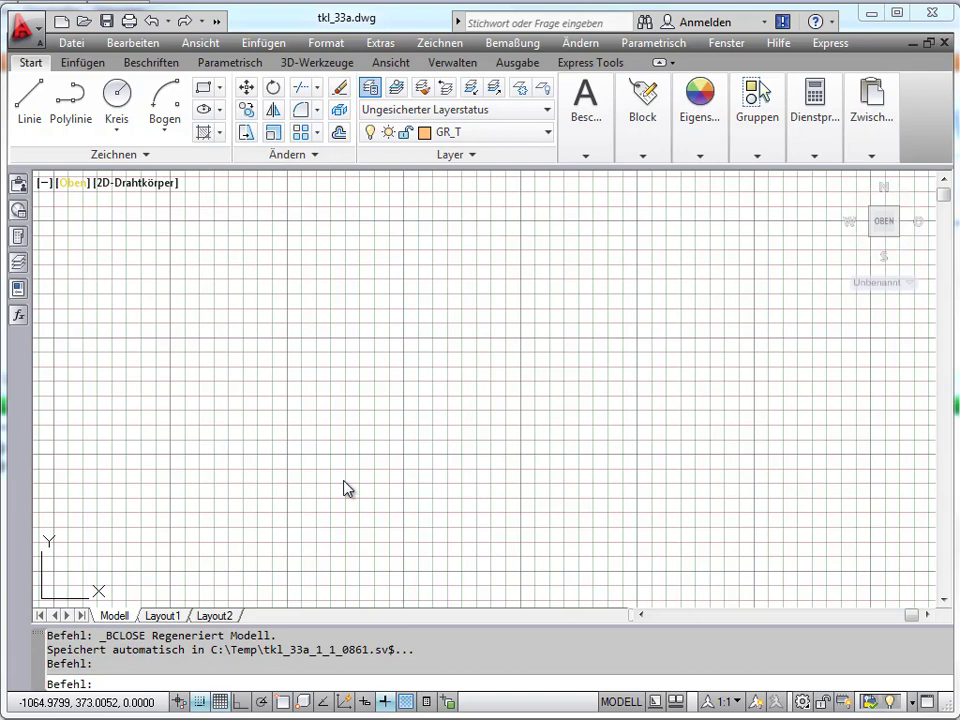
Step: Show the Block erstellen dropdown on the Einfügen ribbon tab
click(80, 63)
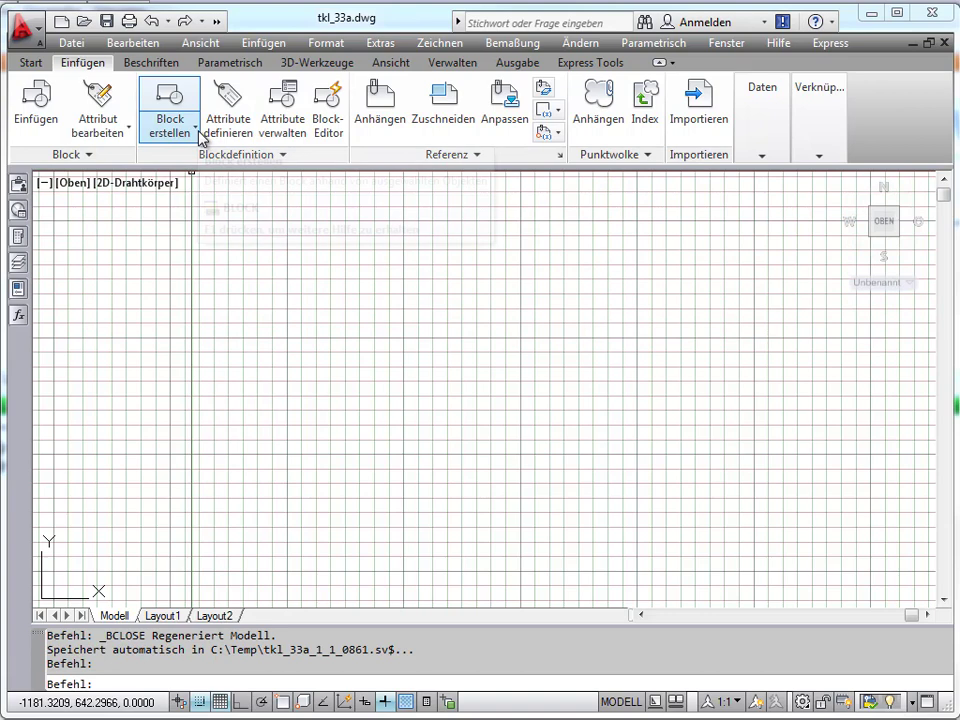
click(196, 134)
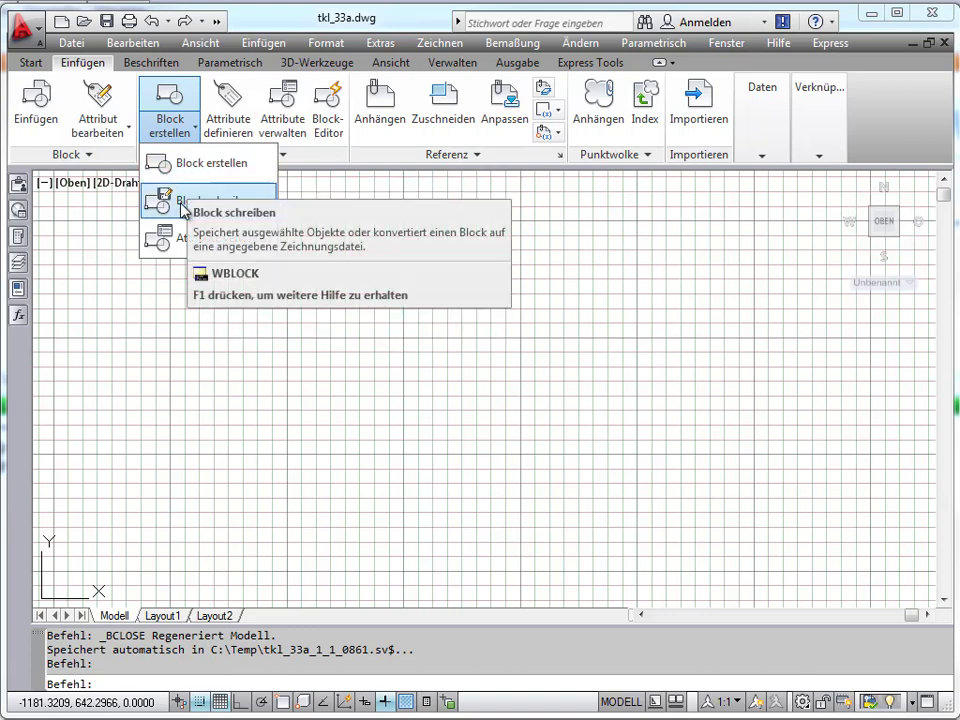
mouse_move(210, 162)
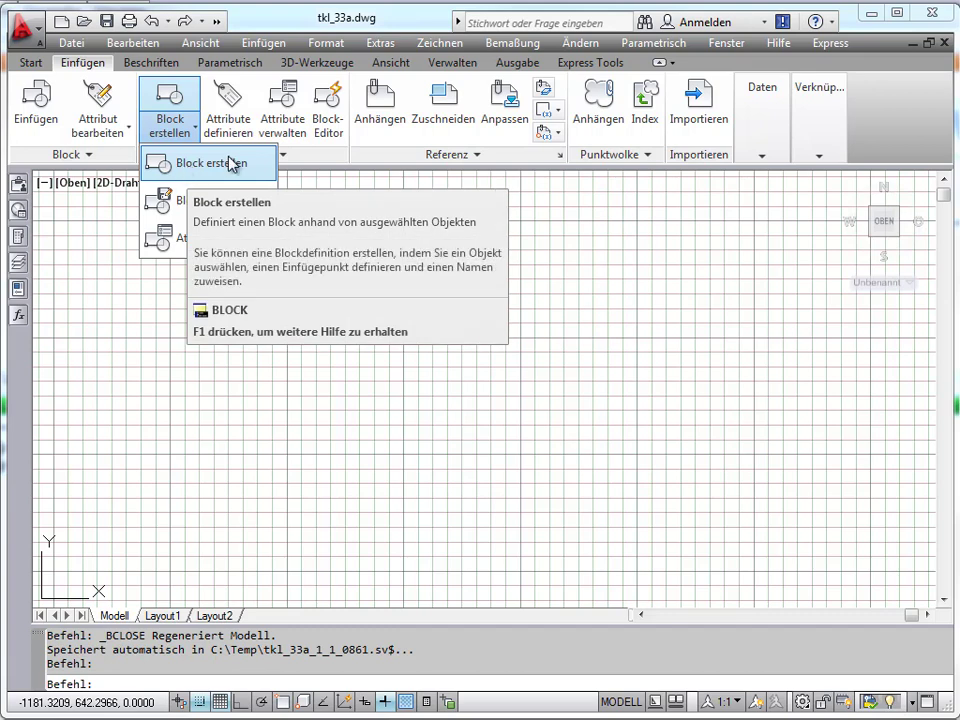
Step: Name the new block Tuer25 in the Blockdefinition dialog, ready for a description
click(231, 165)
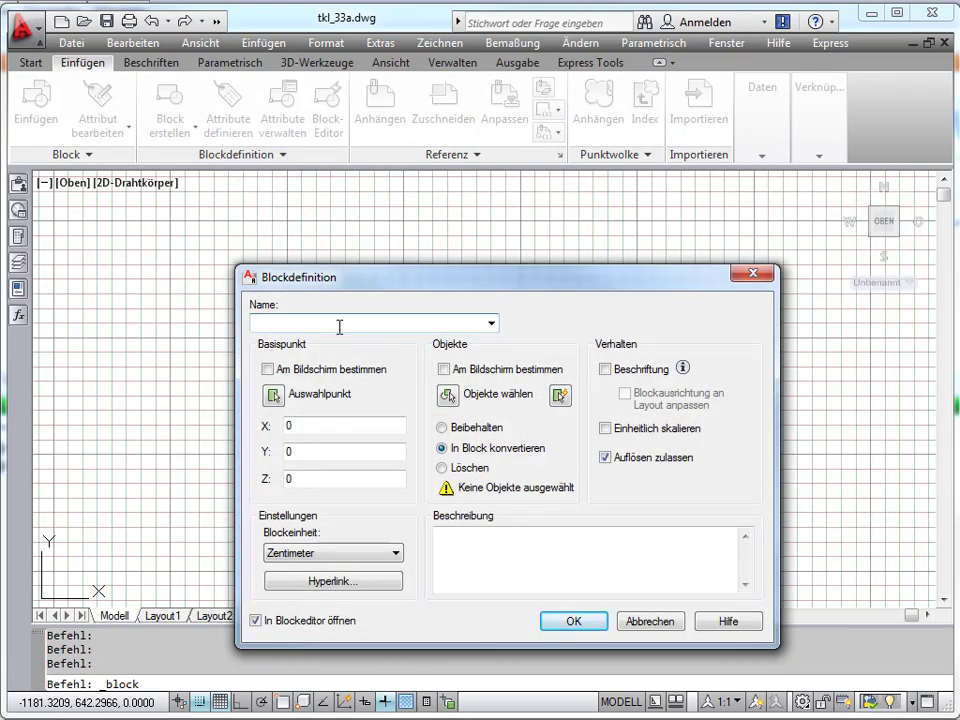
text(Tuer25)
click(440, 538)
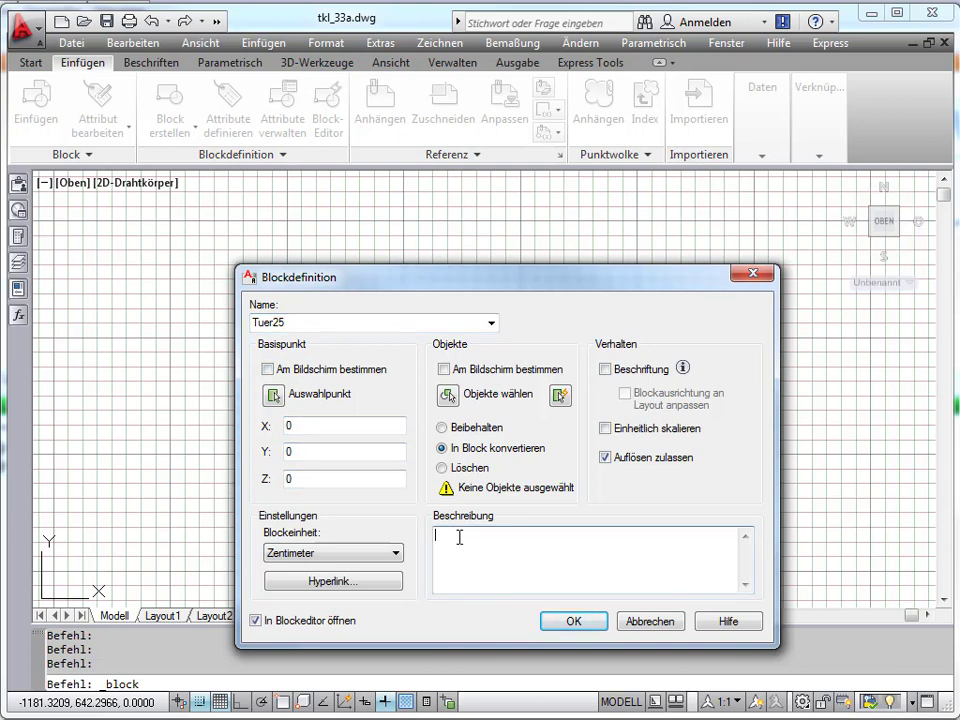
Step: Enter the description 'Tuerdarstellung Grundriss, MS: 1:100, 25er Wand' for Tuer25
text(Tuer)
text( d)
text(arstellung)
text( Grund)
text(riss,)
text( MS)
text(: )
text(1:)
text(100,)
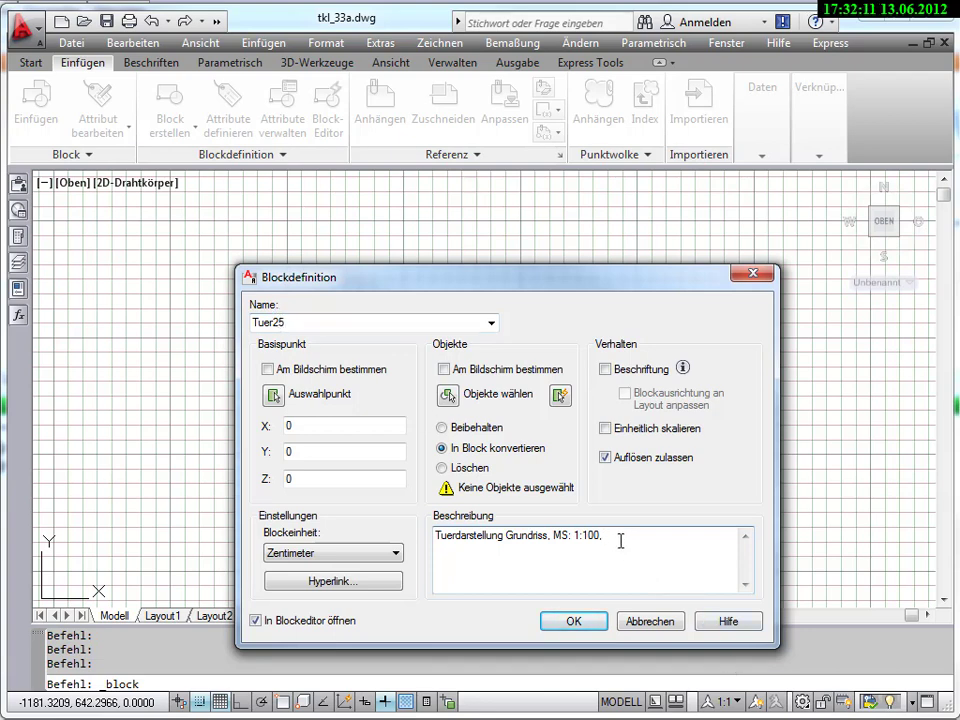
text(25er Wand)
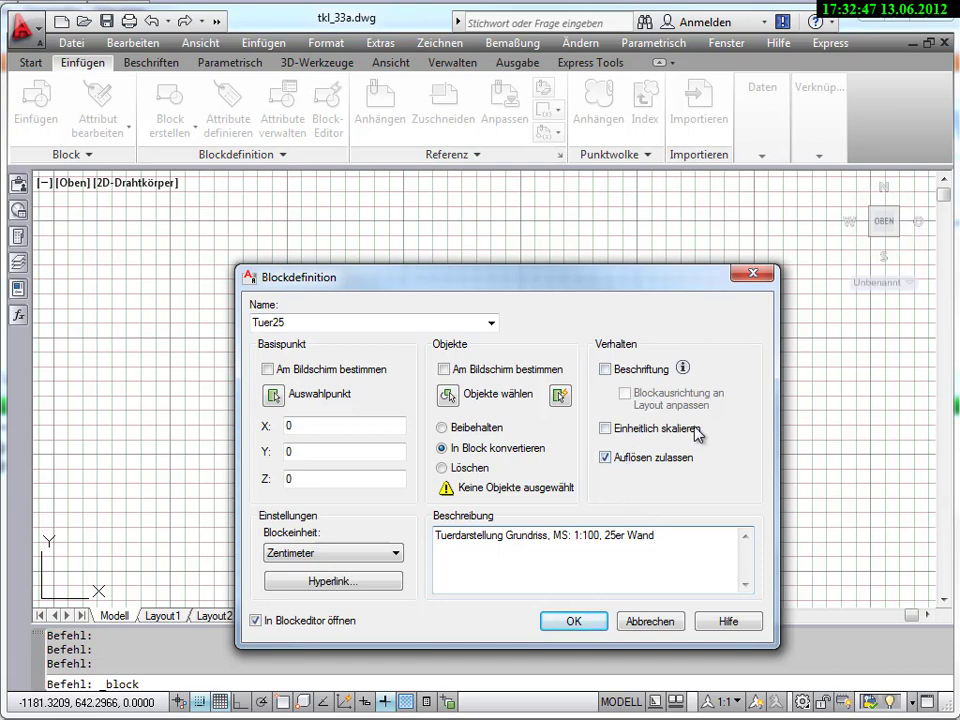
click(281, 555)
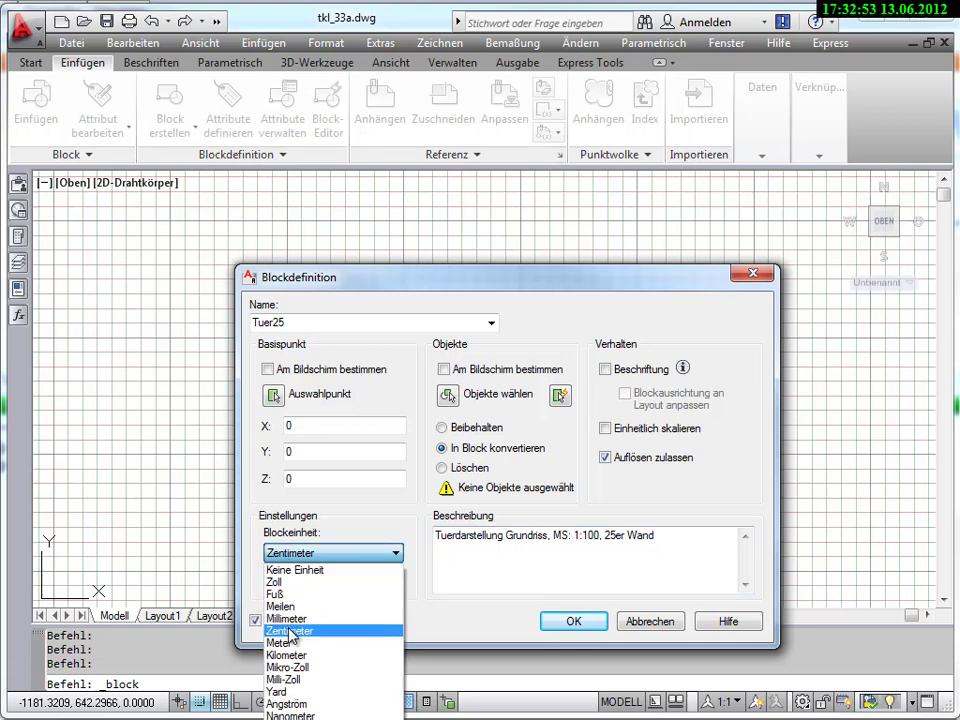
click(289, 632)
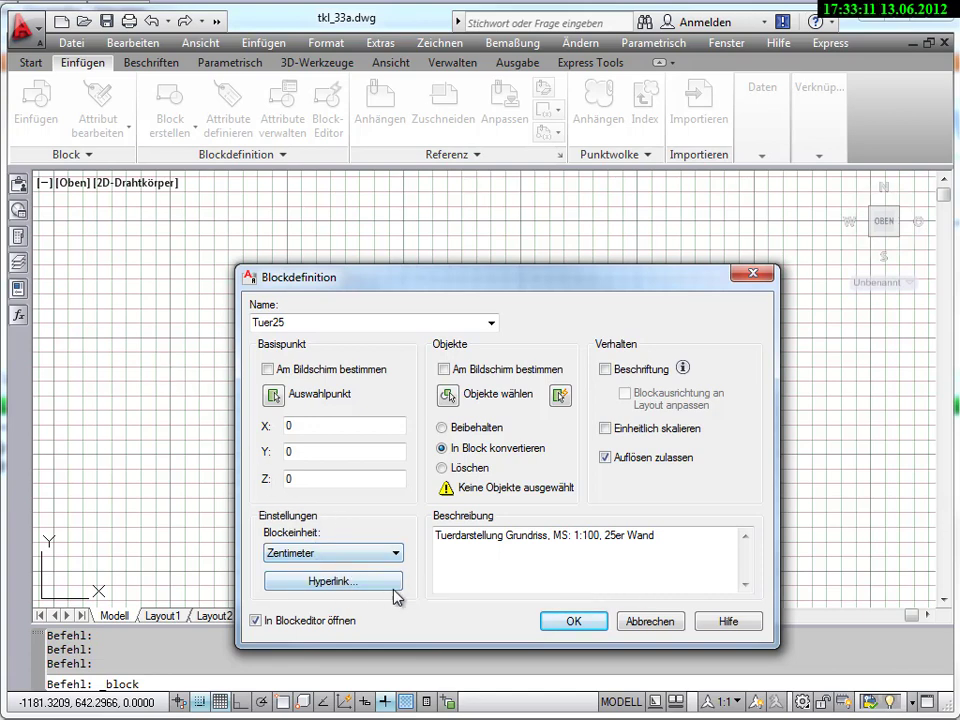
Step: Confirm Tuer25 without objects and redefine it, opening it in the Block Editor
click(571, 622)
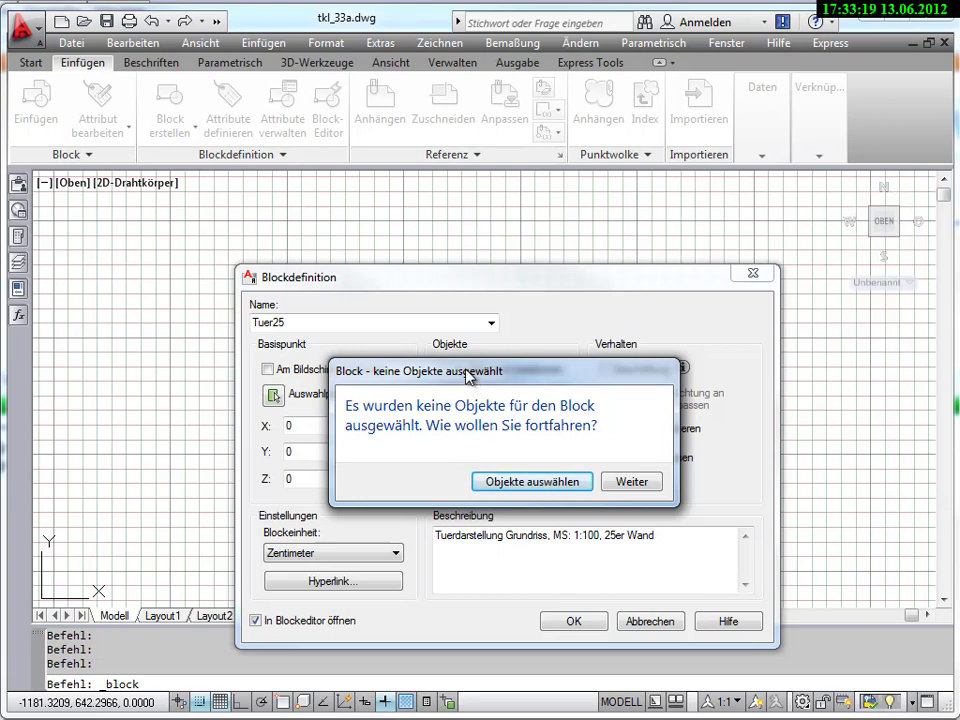
drag(466, 375, 424, 515)
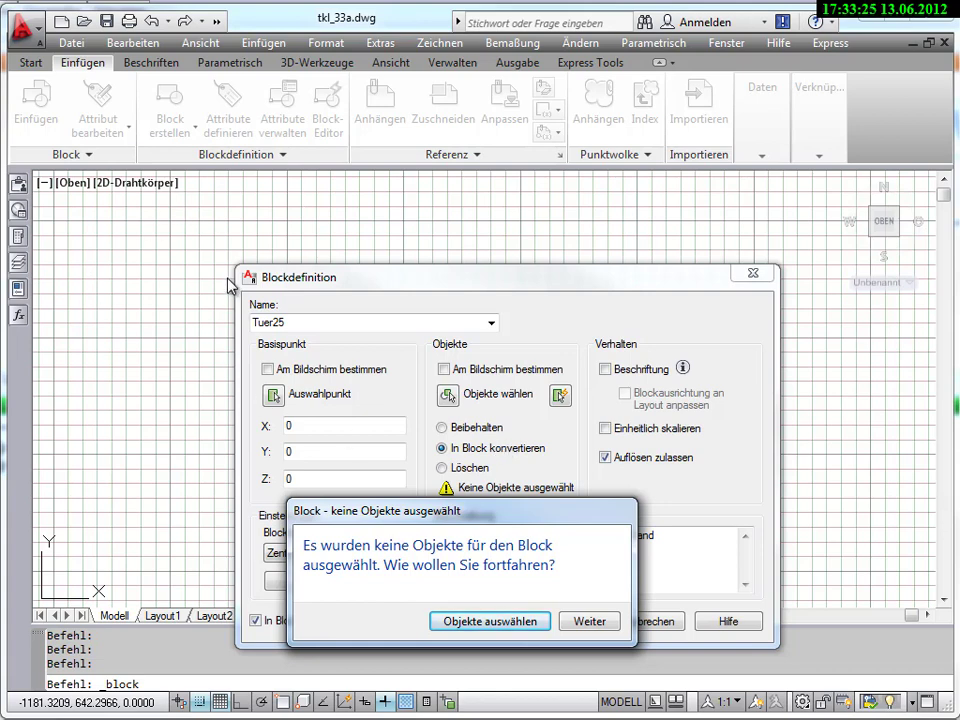
click(590, 622)
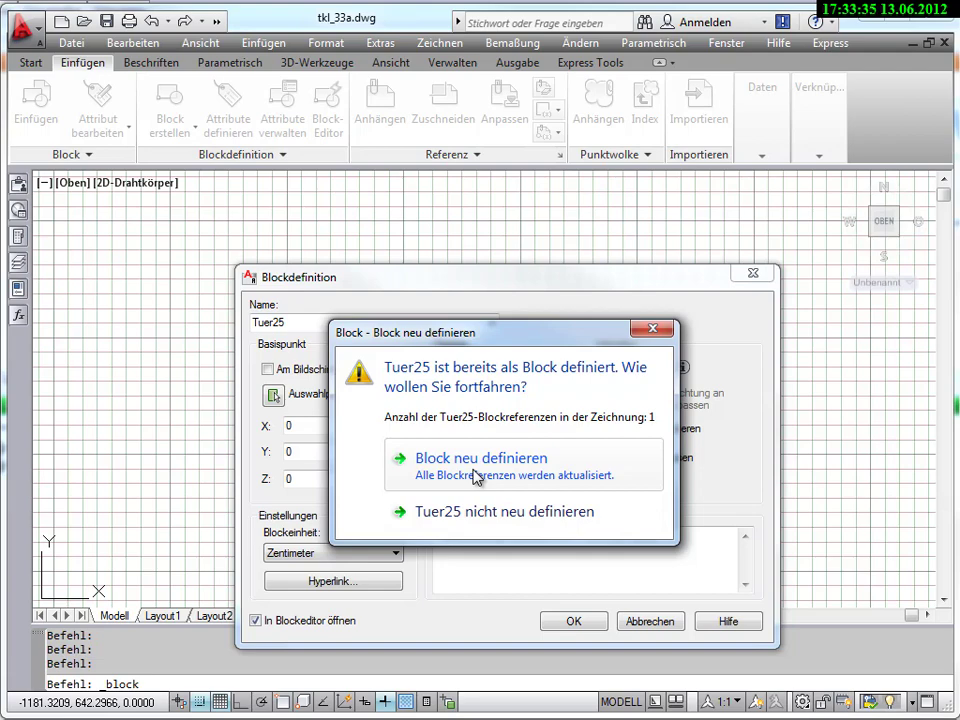
mouse_move(482, 336)
mouse_down()
mouse_move(703, 306)
mouse_move(699, 358)
mouse_up()
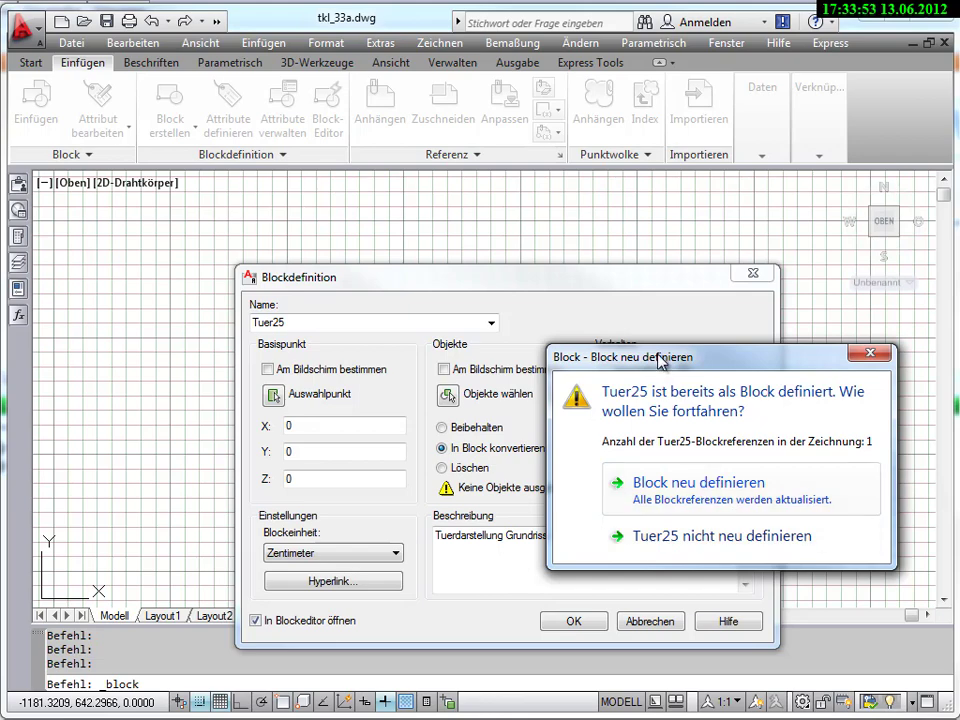
drag(700, 357, 762, 359)
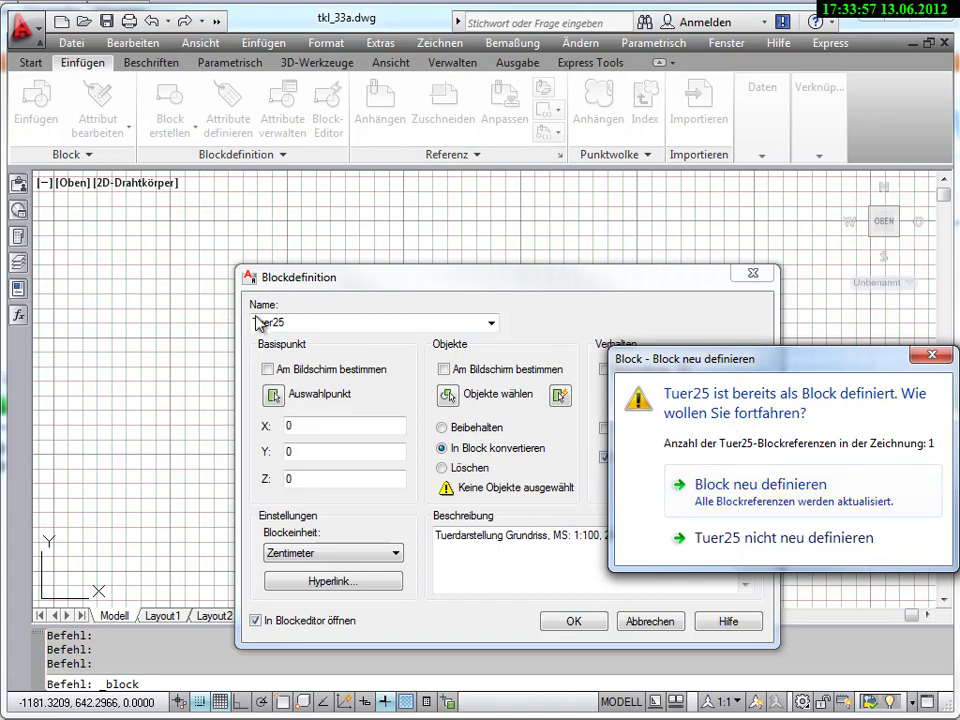
drag(738, 358, 599, 351)
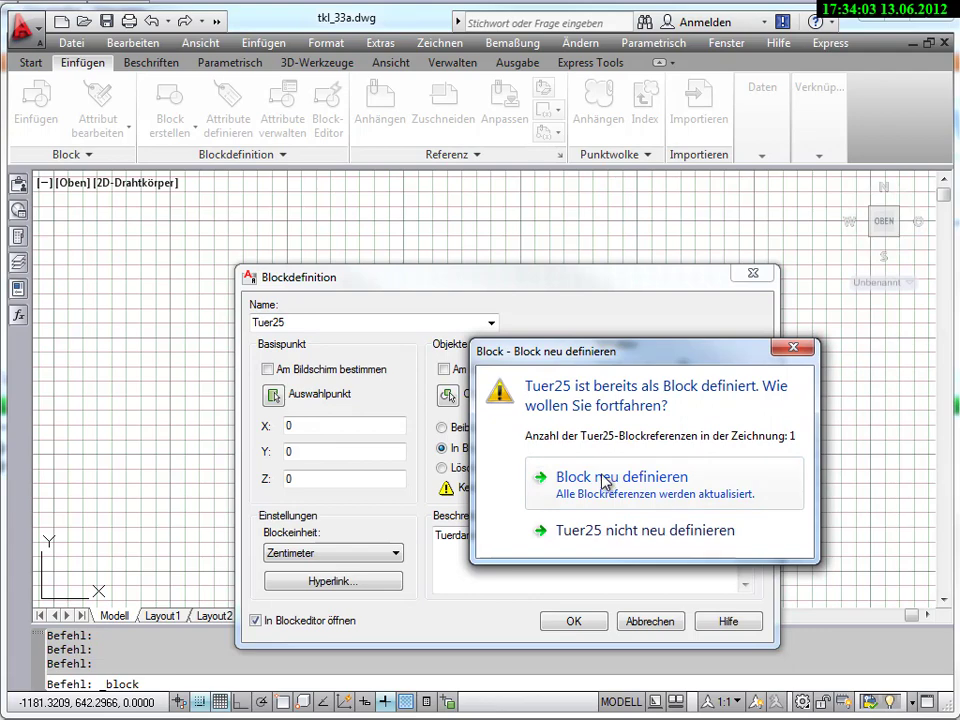
click(603, 479)
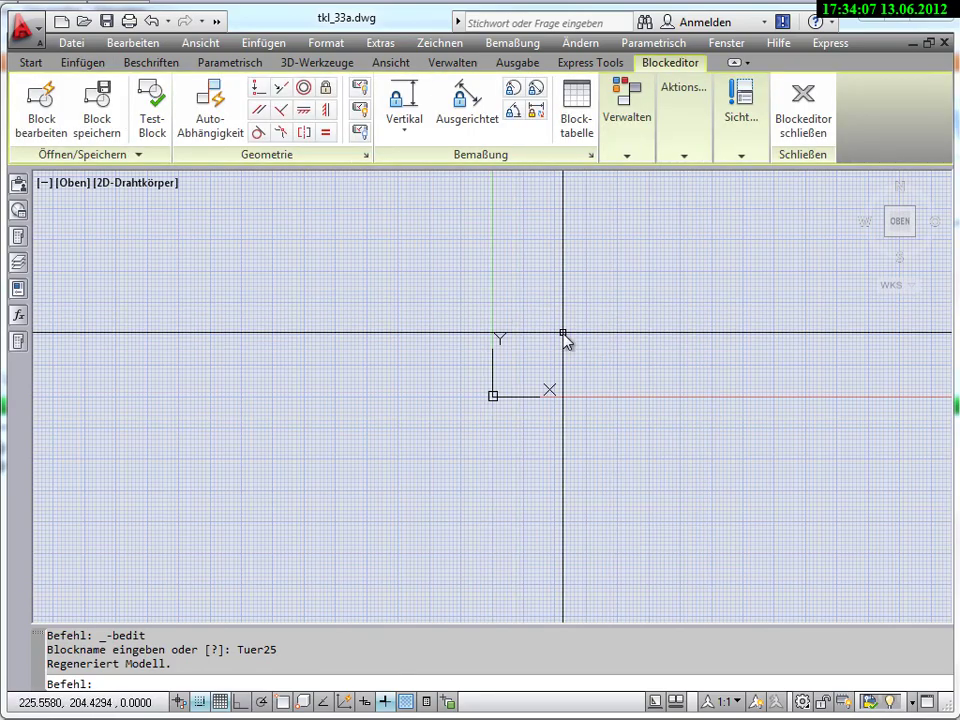
middle_drag(574, 336, 486, 448)
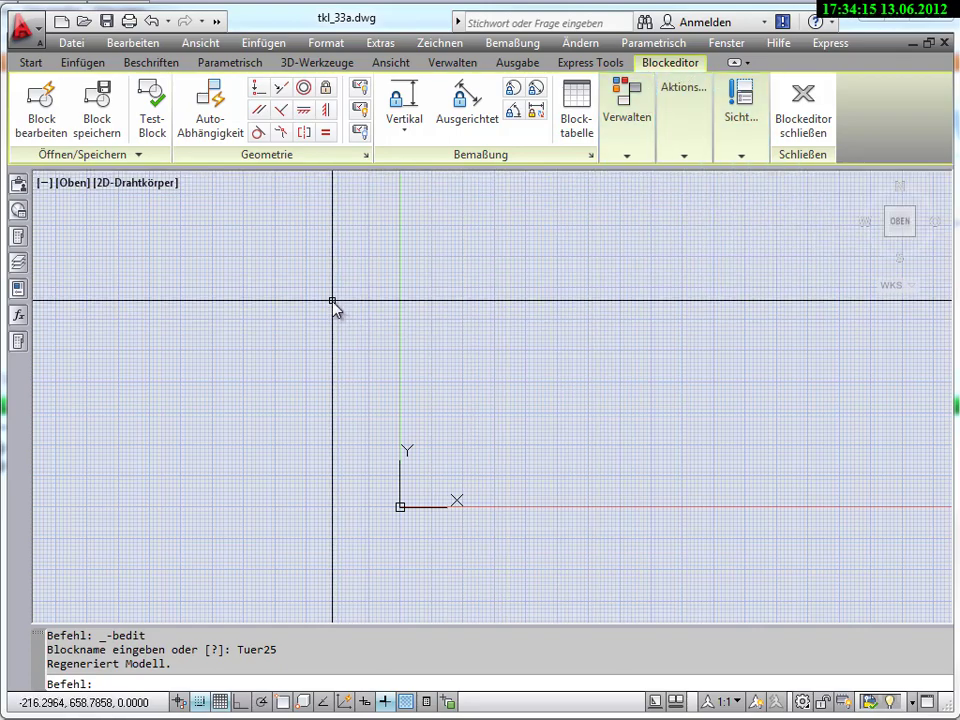
middle_drag(334, 300, 333, 314)
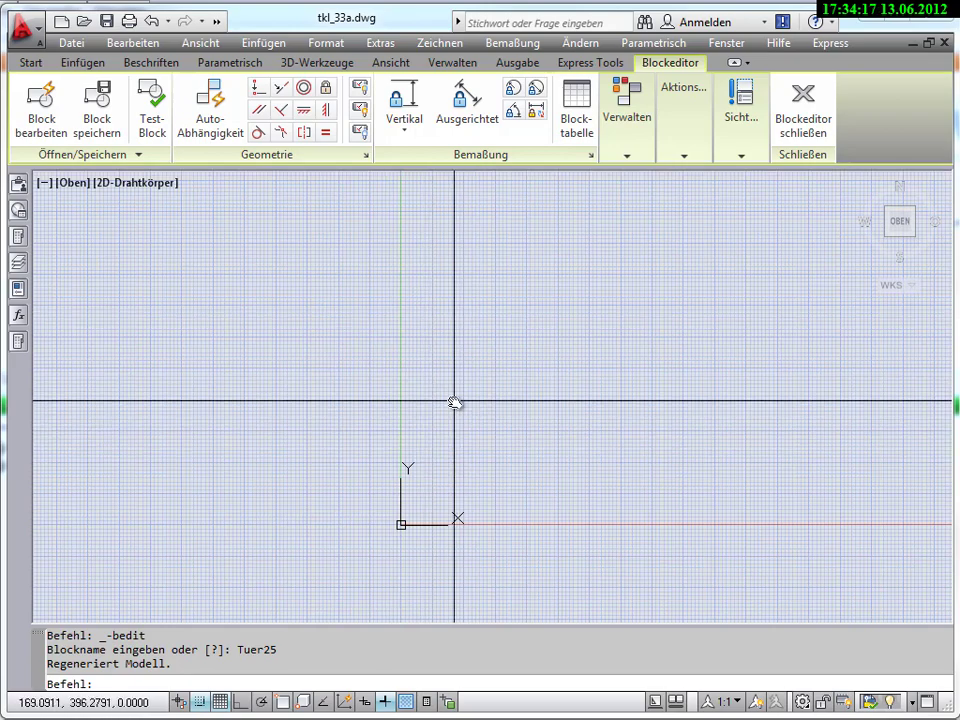
scroll(454, 402, up, 2)
middle_drag(435, 428, 399, 358)
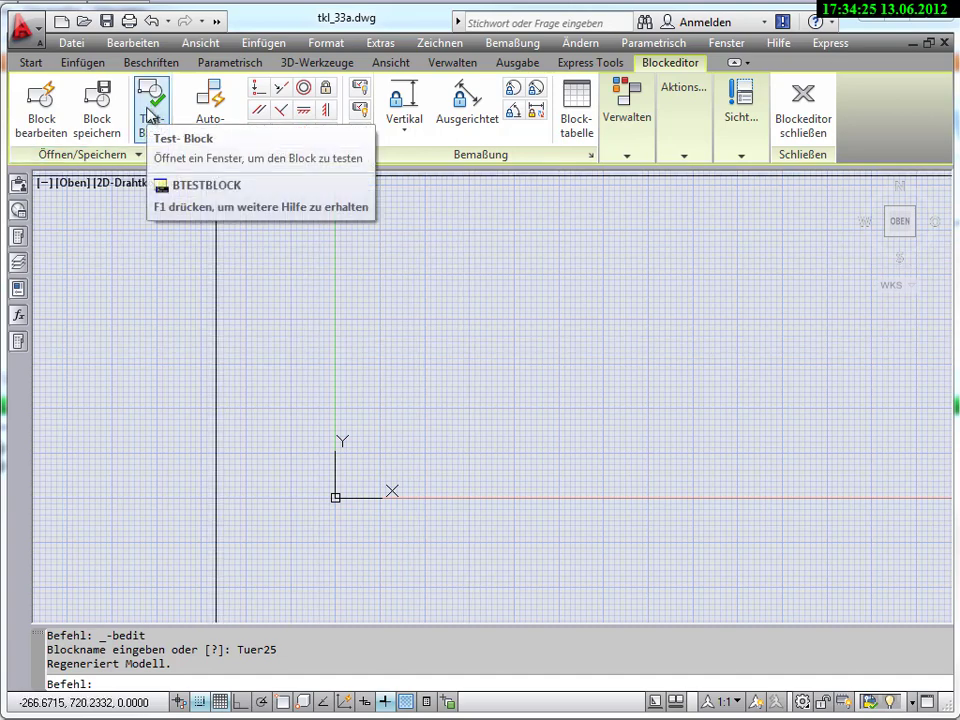
click(34, 64)
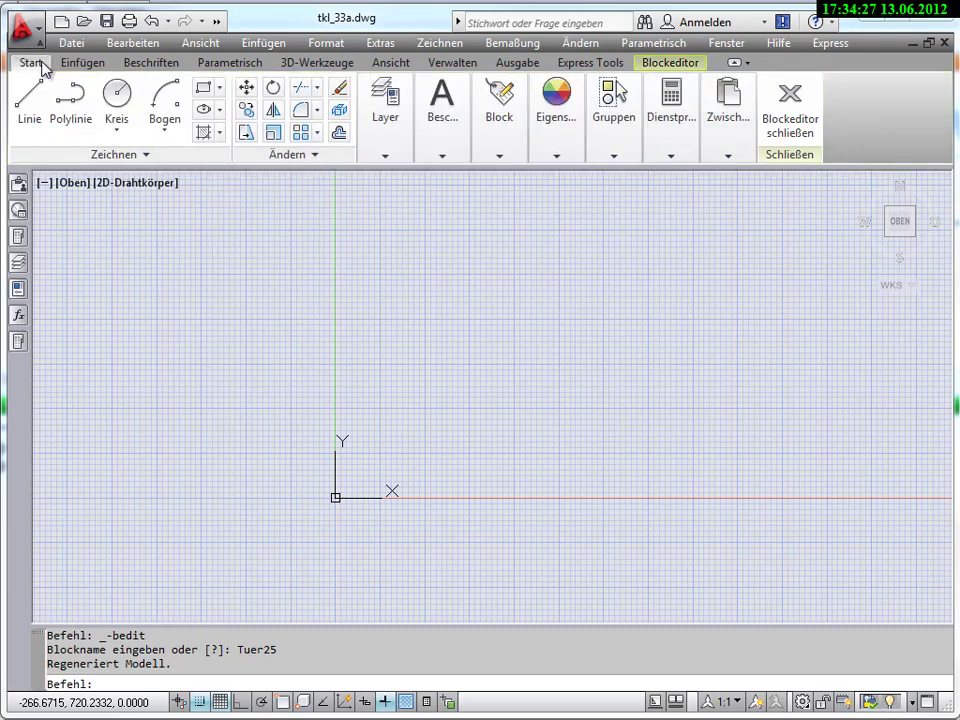
click(78, 64)
click(34, 64)
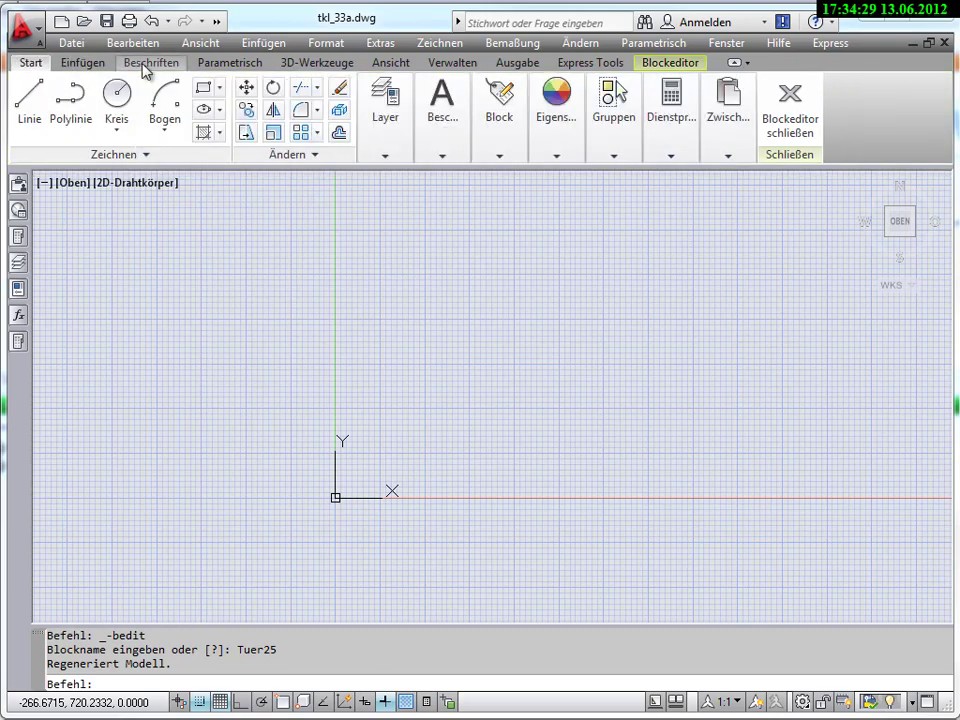
click(145, 66)
click(205, 64)
click(36, 62)
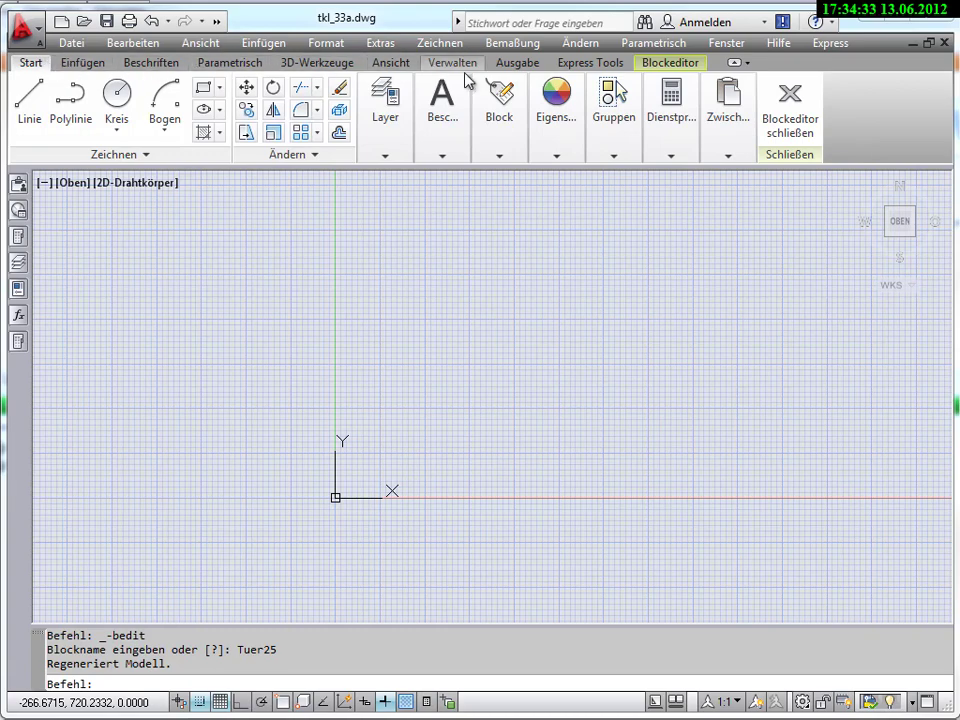
click(315, 63)
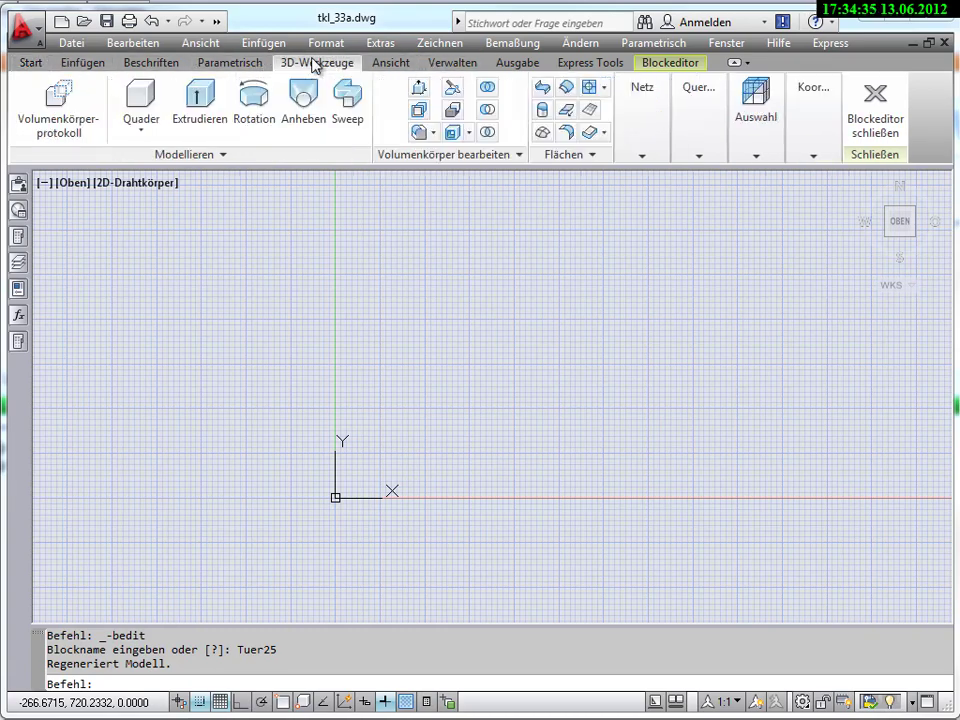
click(18, 63)
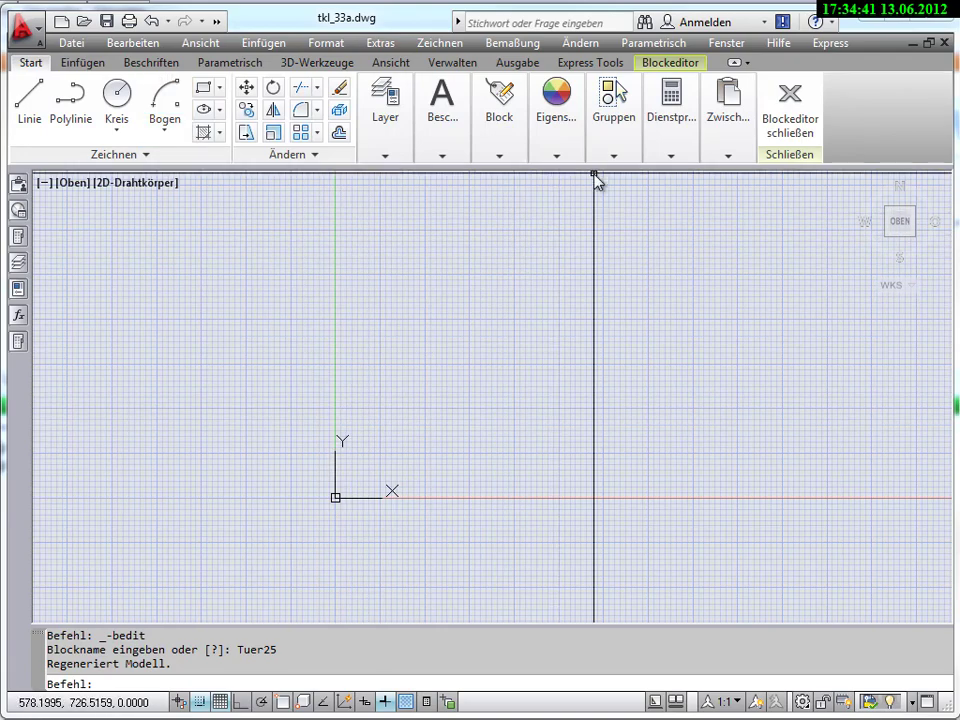
click(672, 63)
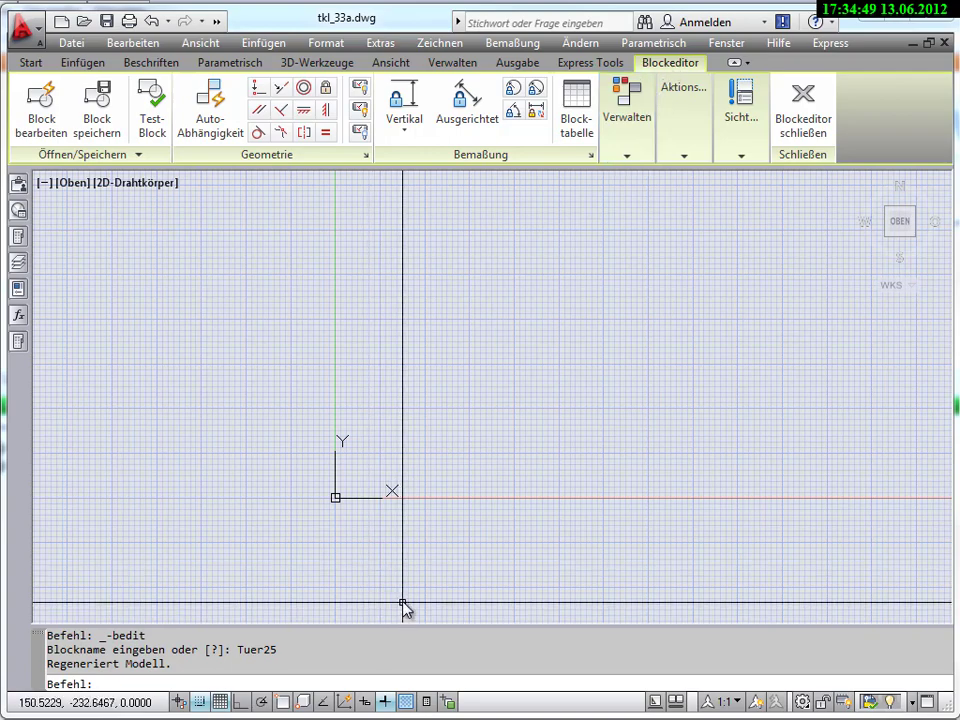
scroll(370, 537, up, 4)
middle_drag(364, 531, 405, 399)
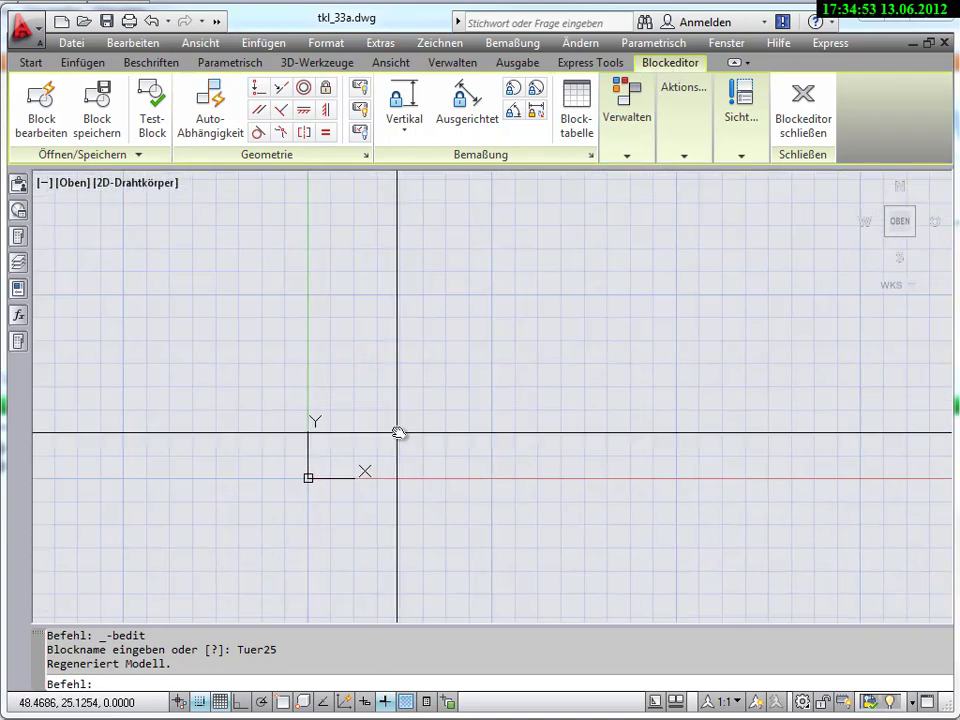
middle_drag(364, 456, 386, 414)
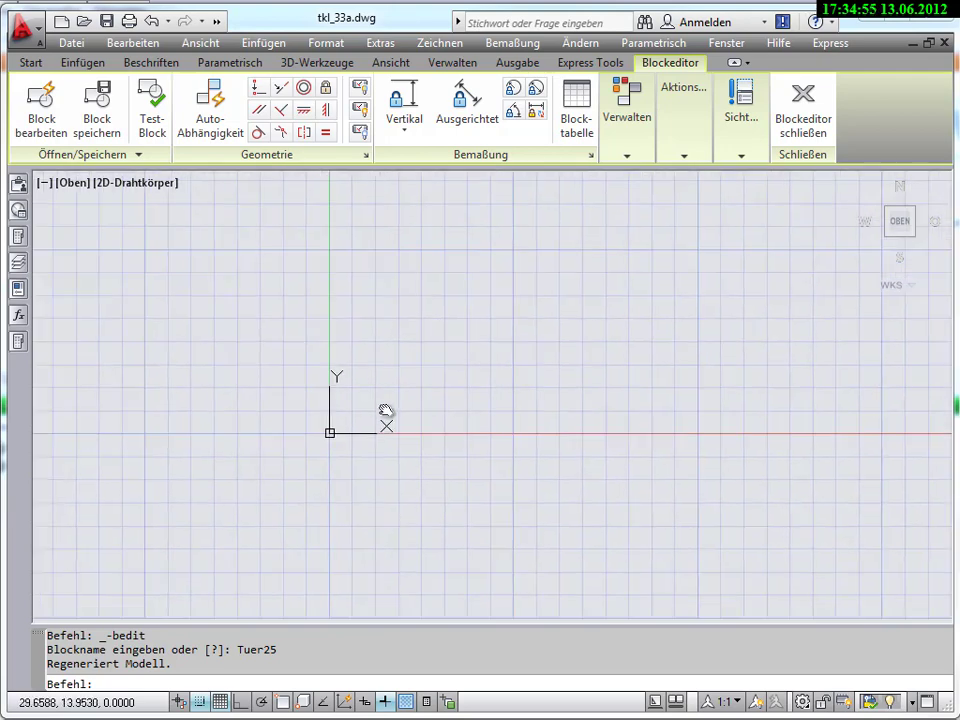
middle_drag(336, 443, 333, 431)
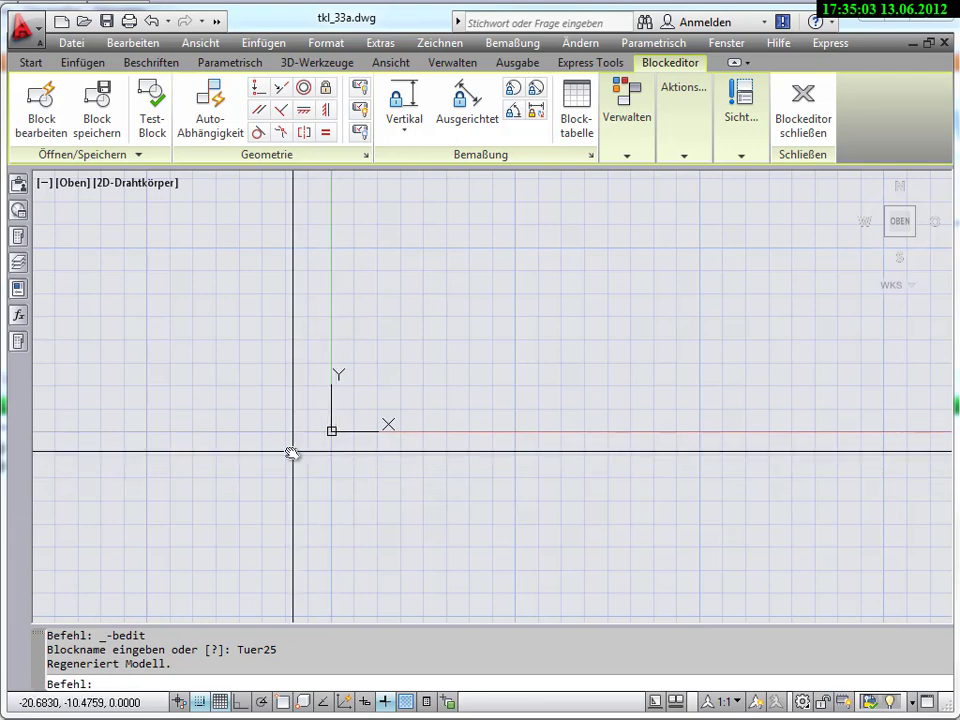
Step: Make GR_TO the current layer
click(31, 62)
click(385, 160)
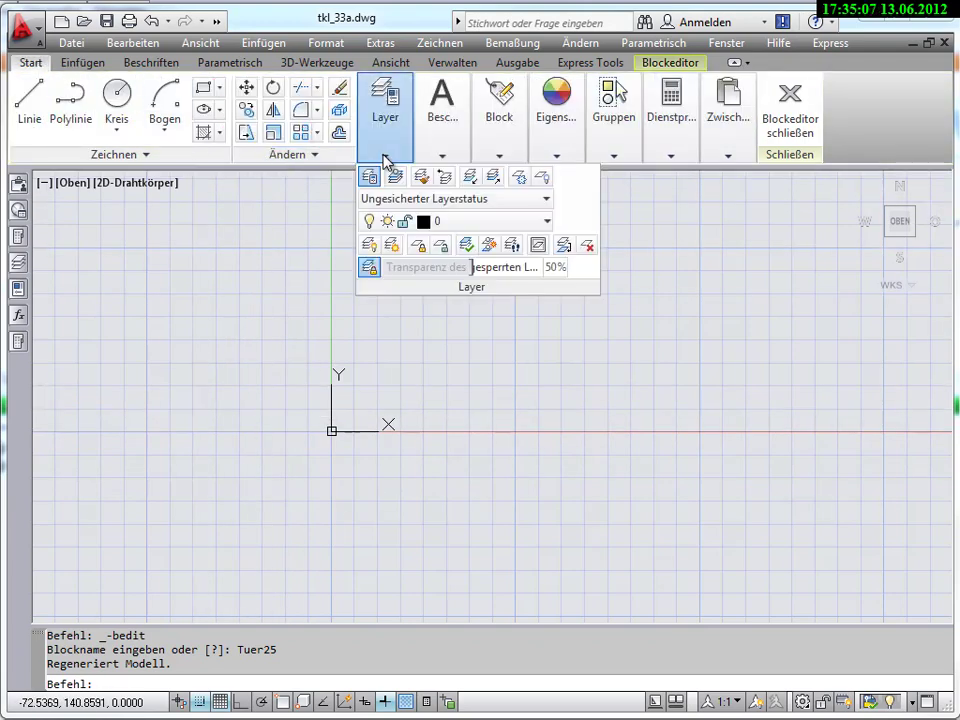
click(497, 224)
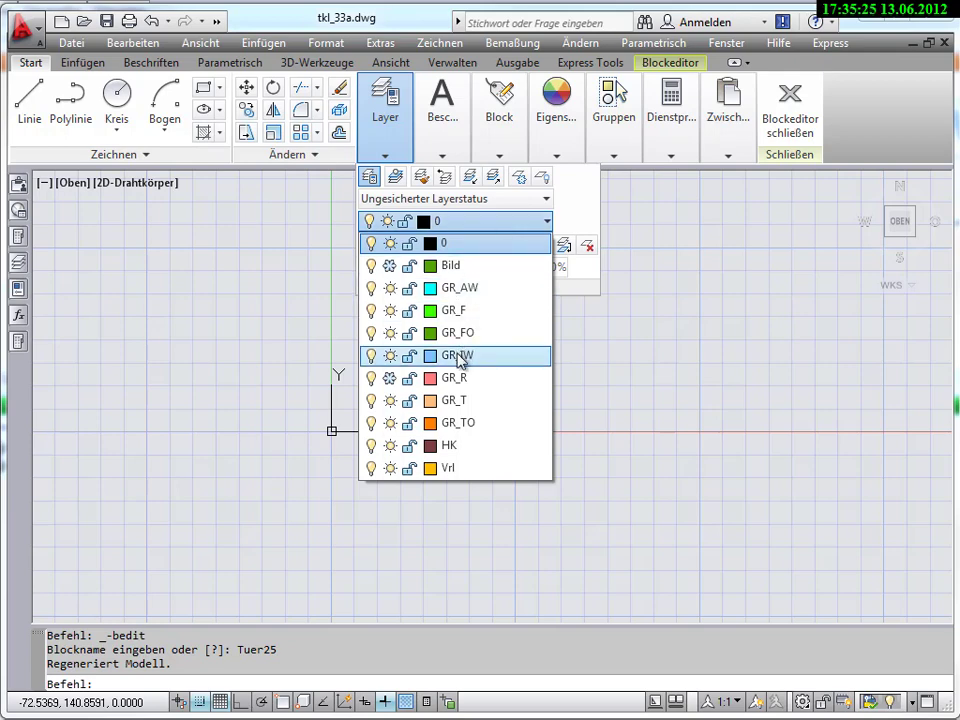
click(476, 424)
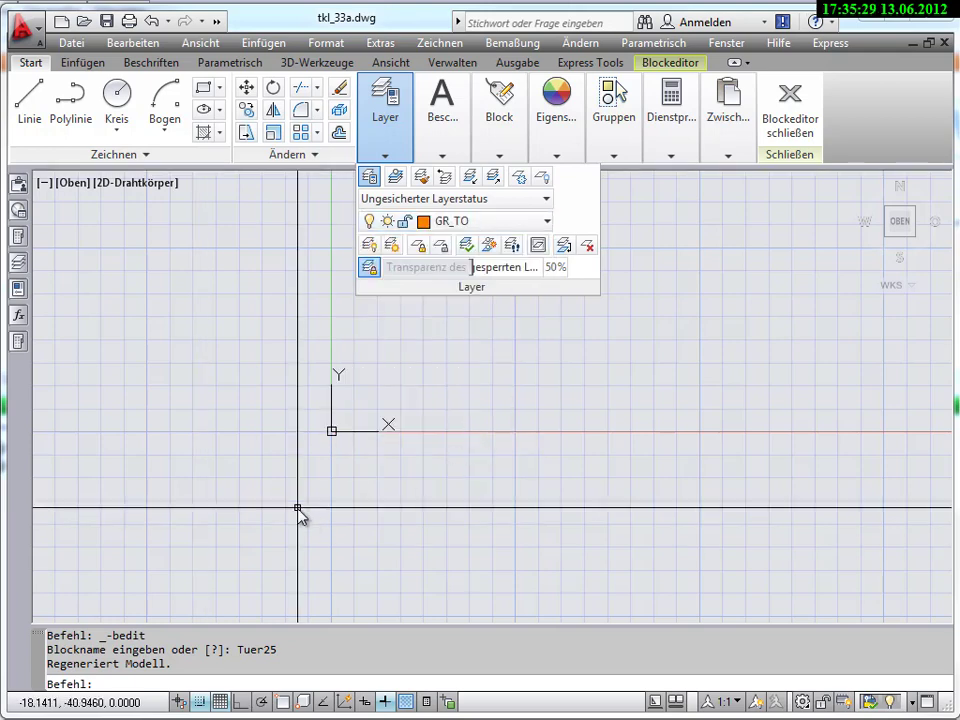
Step: Draw a vertical line from 0,0 down to 0,-25
click(29, 100)
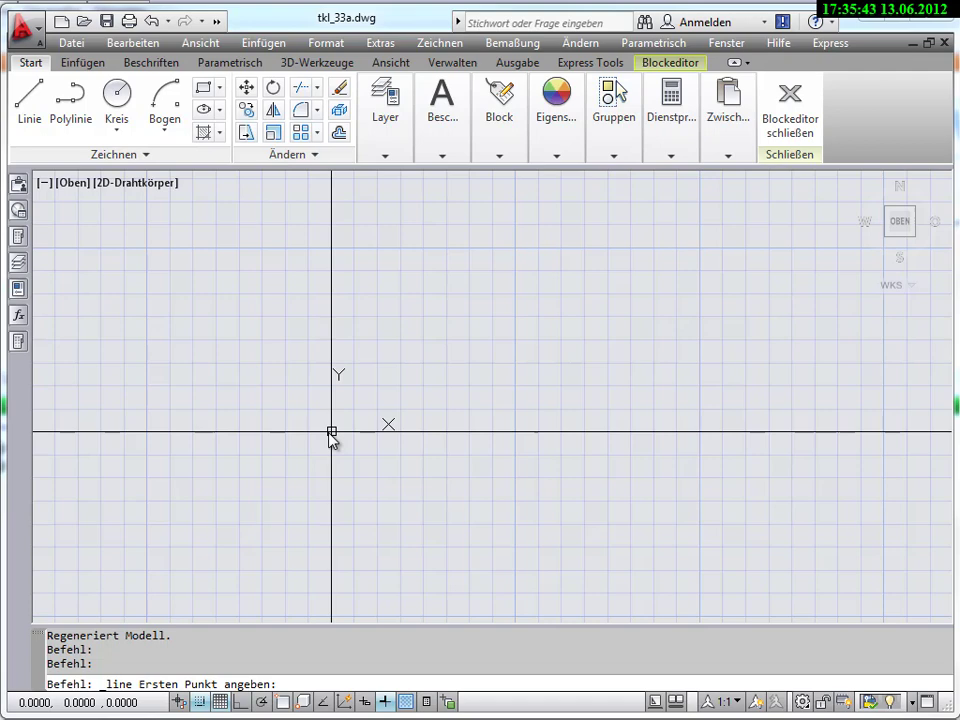
click(331, 431)
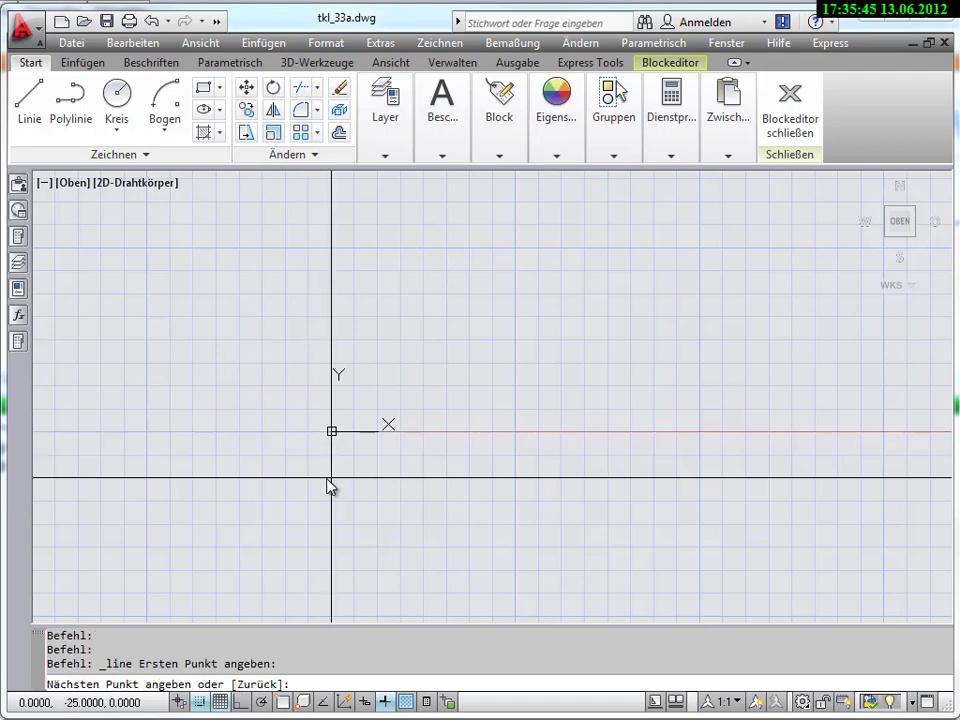
click(331, 477)
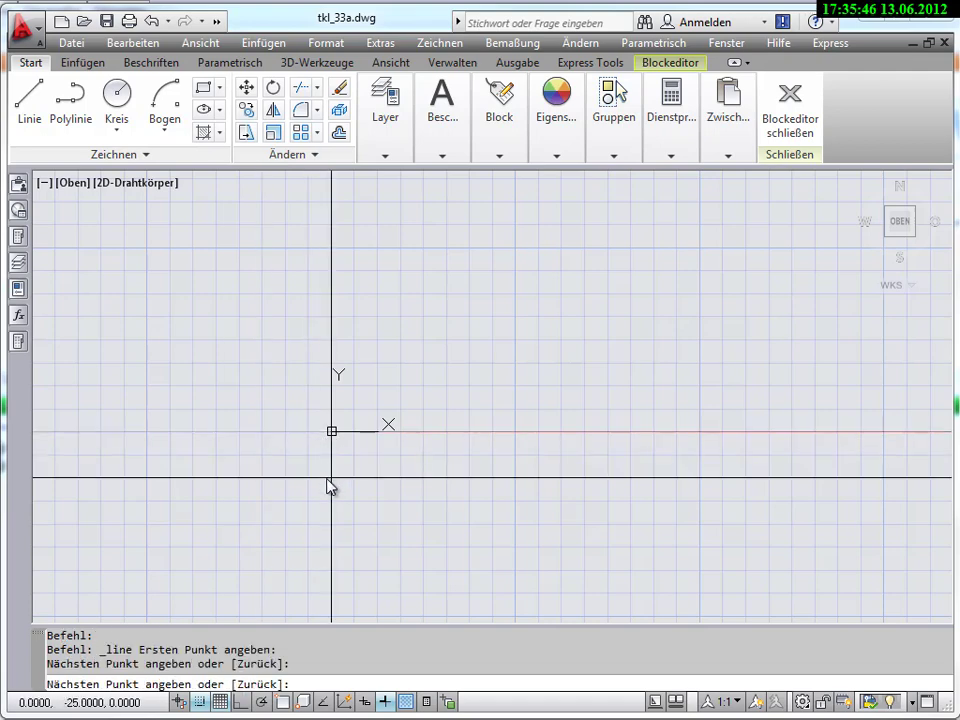
right_click(383, 545)
click(413, 550)
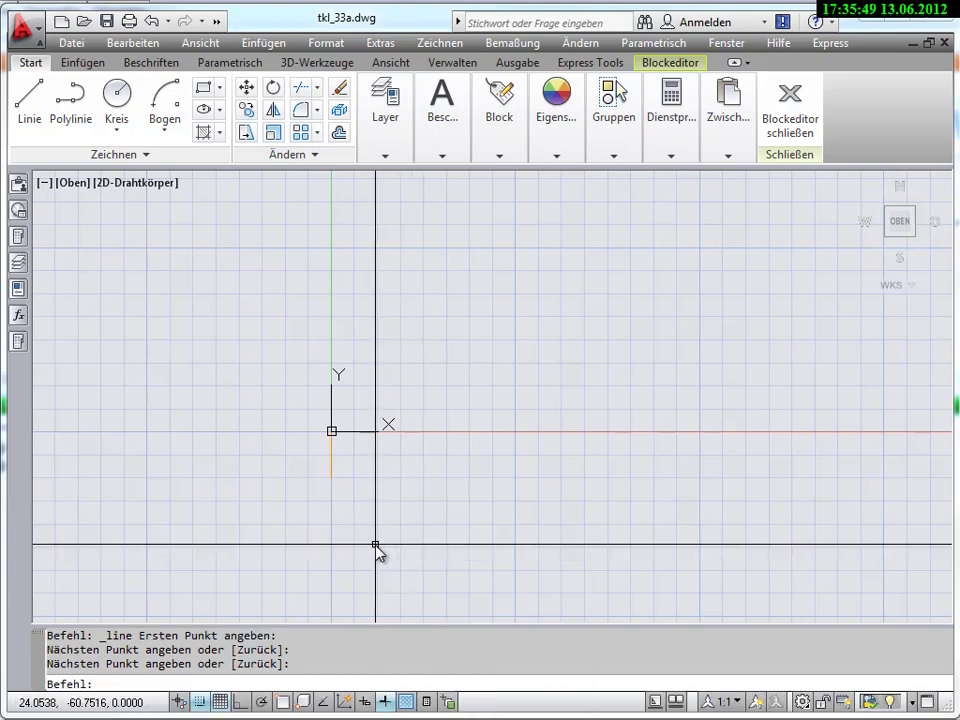
right_click(376, 546)
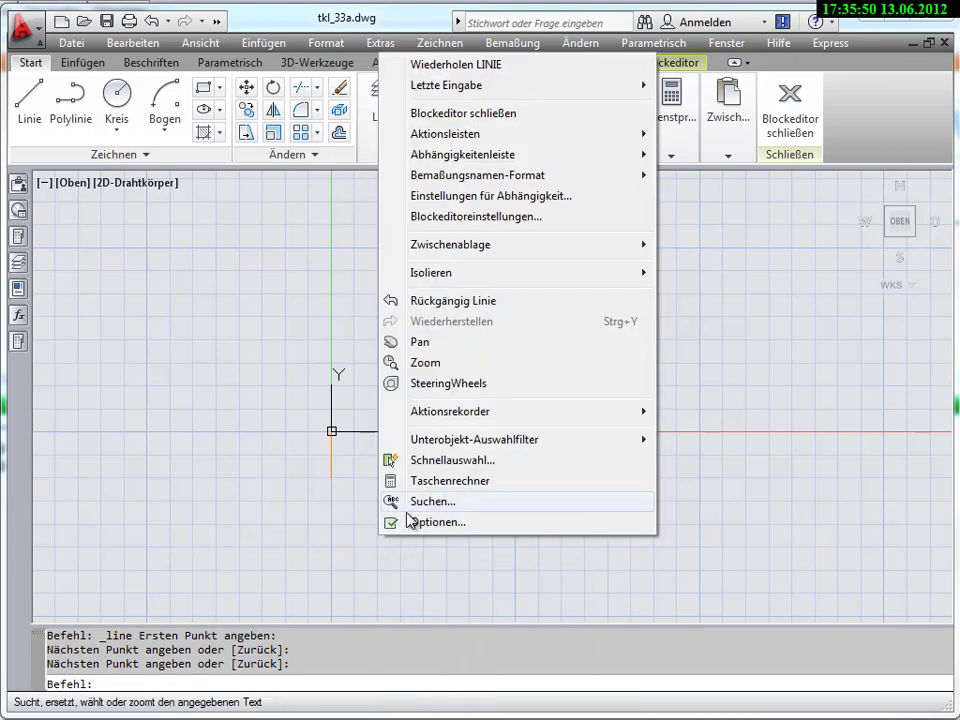
Step: Draw a second vertical line from 75,0 to 75,-25 and recenter the view
click(447, 65)
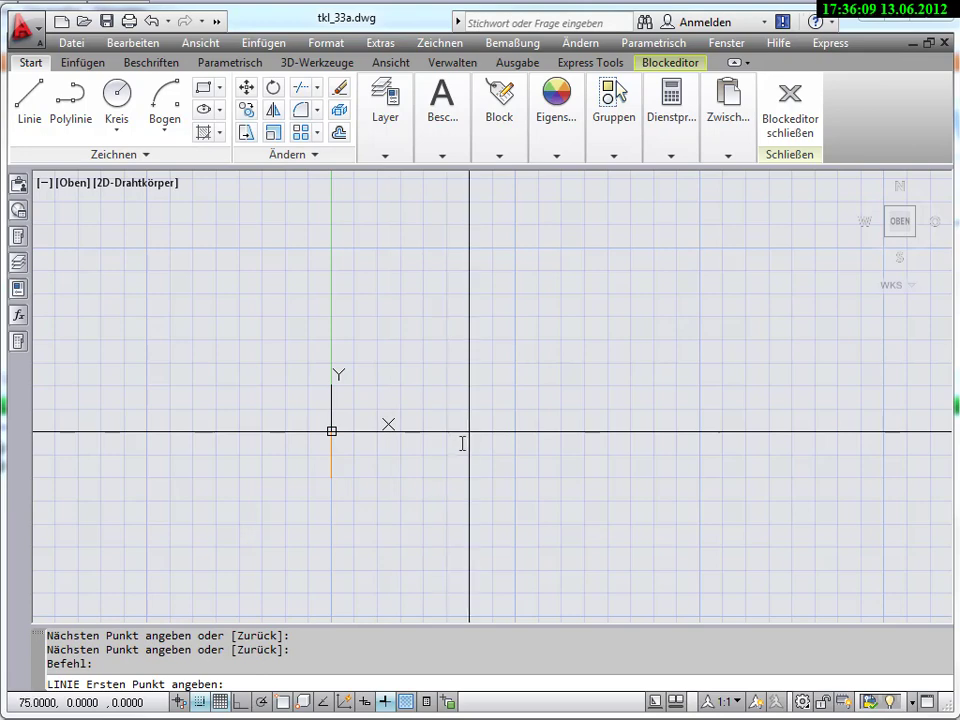
click(469, 431)
click(469, 477)
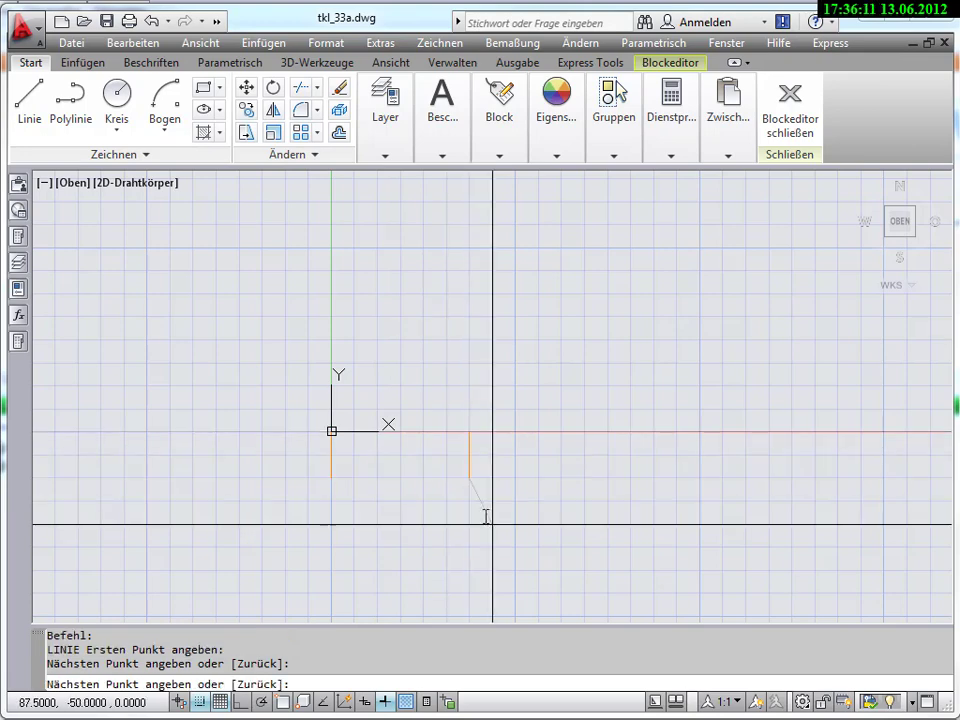
right_click(492, 524)
click(505, 527)
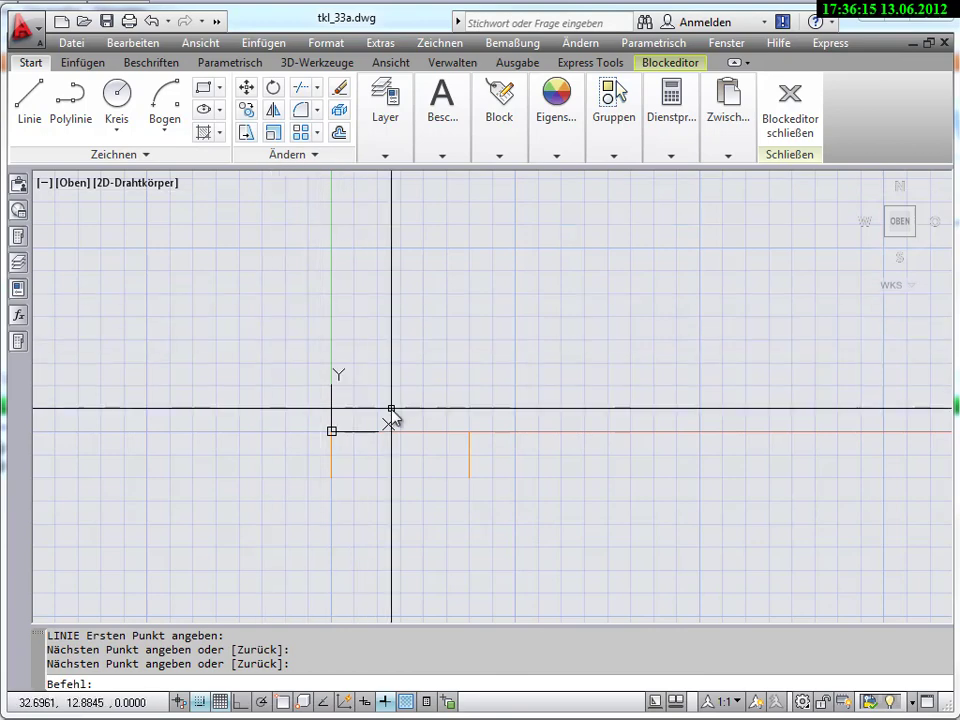
scroll(391, 409, up, 2)
middle_drag(391, 411, 371, 433)
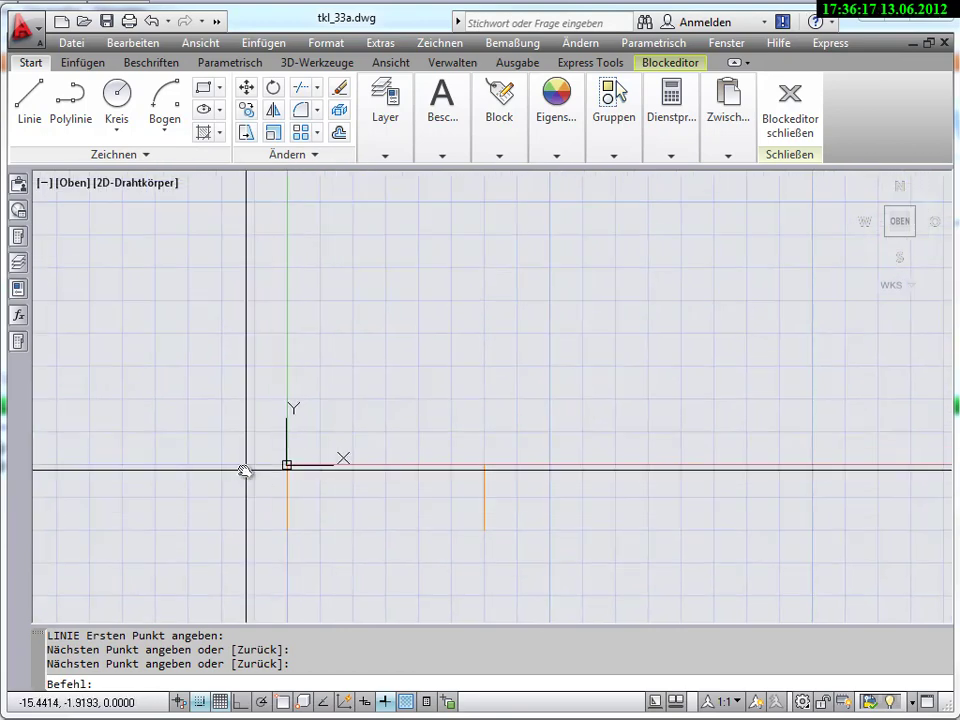
scroll(428, 497, down, 2)
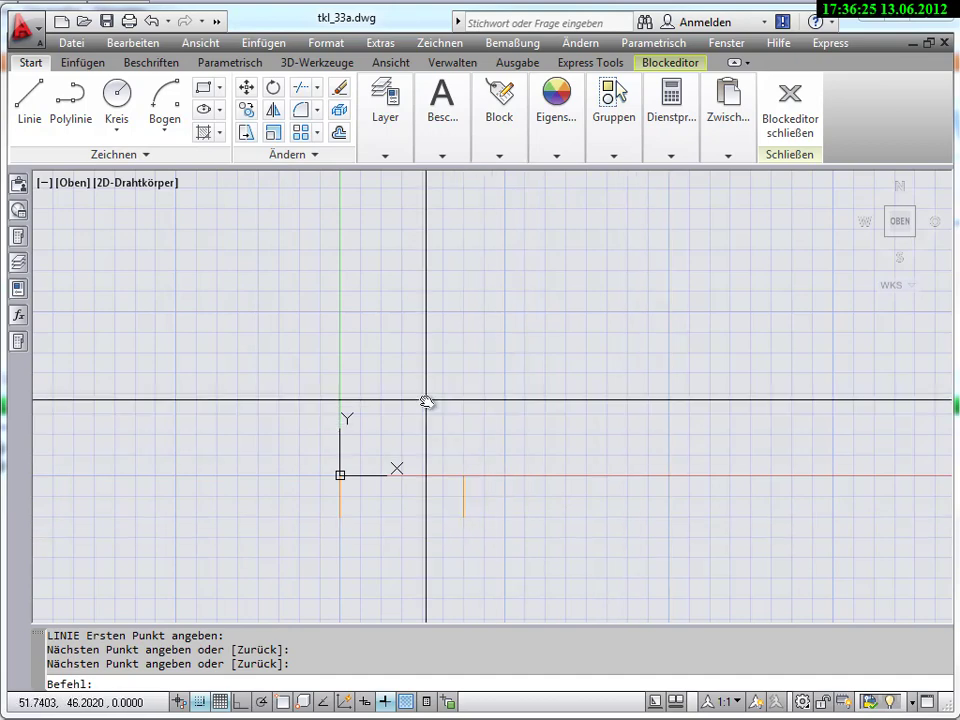
mouse_move(426, 401)
middle_down()
mouse_move(331, 392)
mouse_move(312, 424)
middle_up()
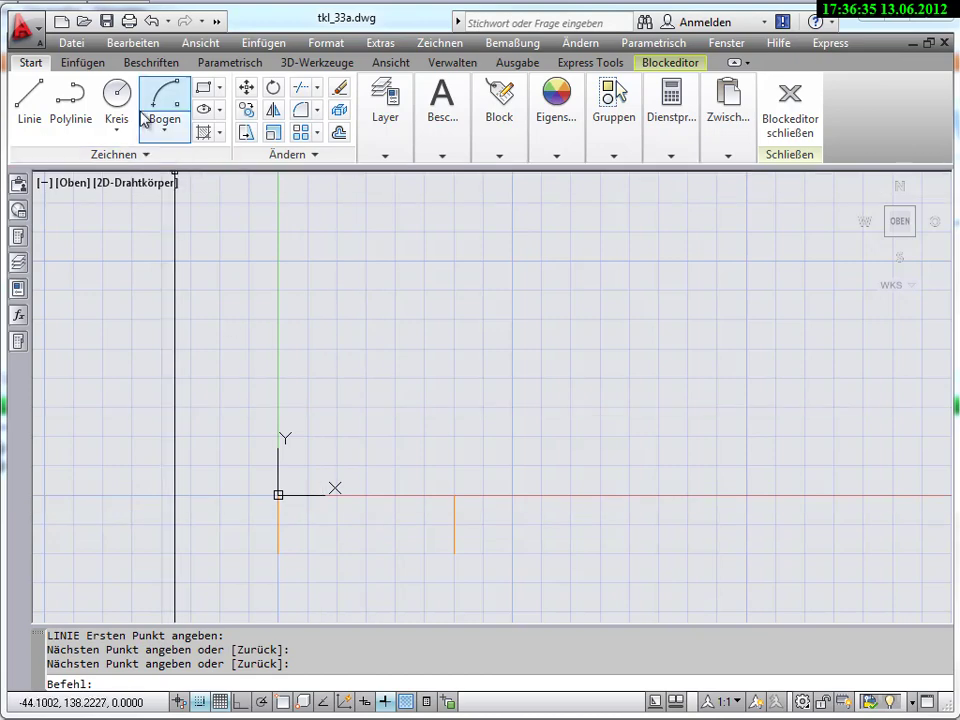
Step: Make GR_T the current layer
click(384, 157)
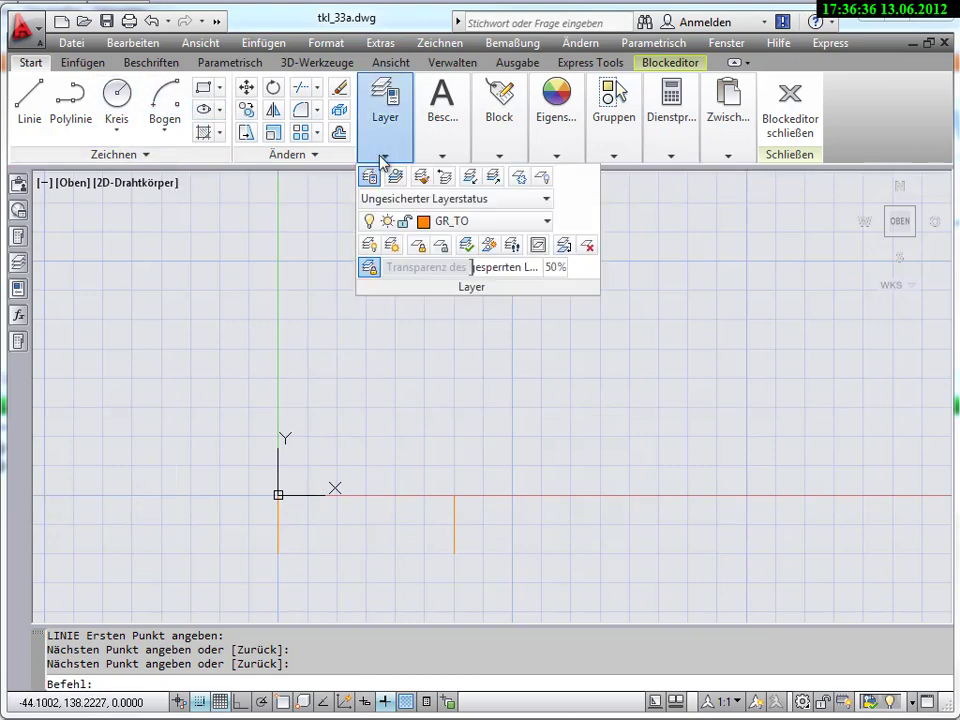
click(440, 221)
click(469, 405)
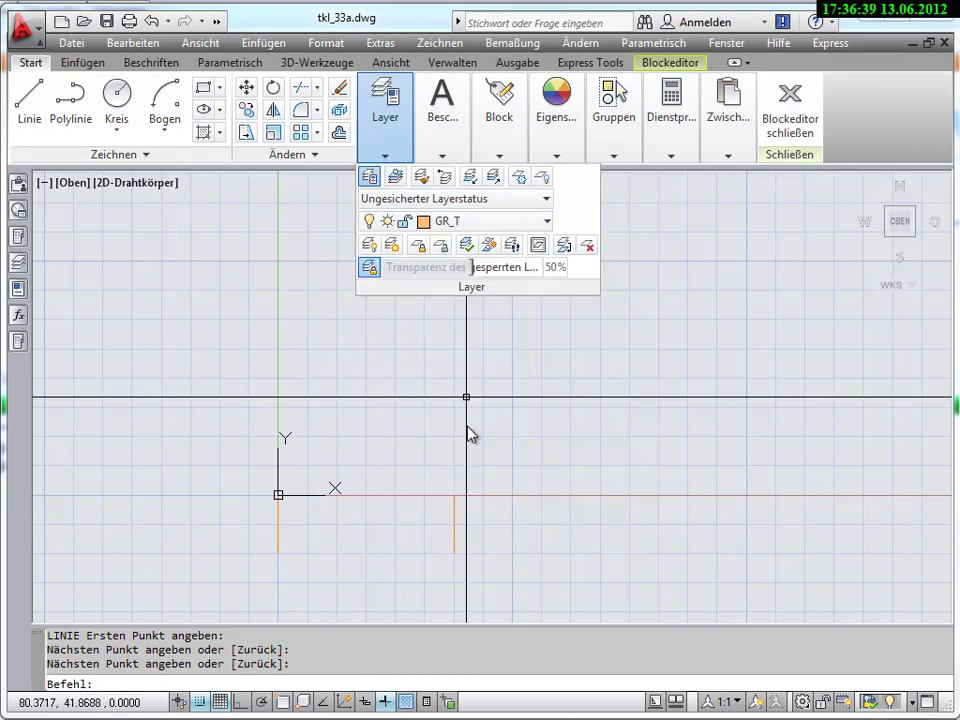
Step: Draw the door-leaf line straight up from the origin
click(36, 100)
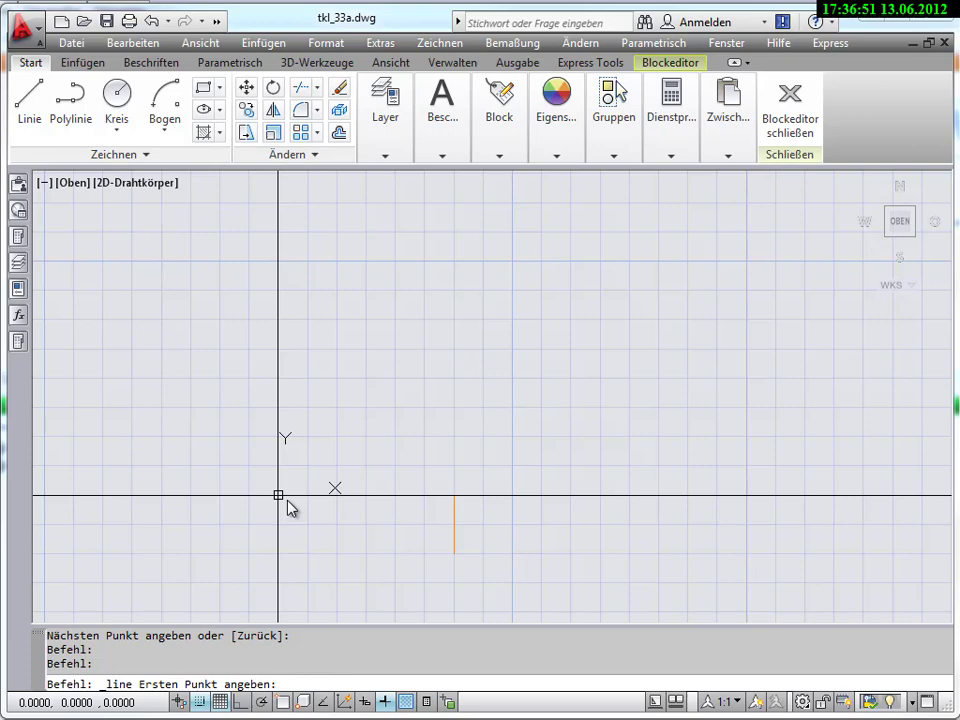
click(278, 495)
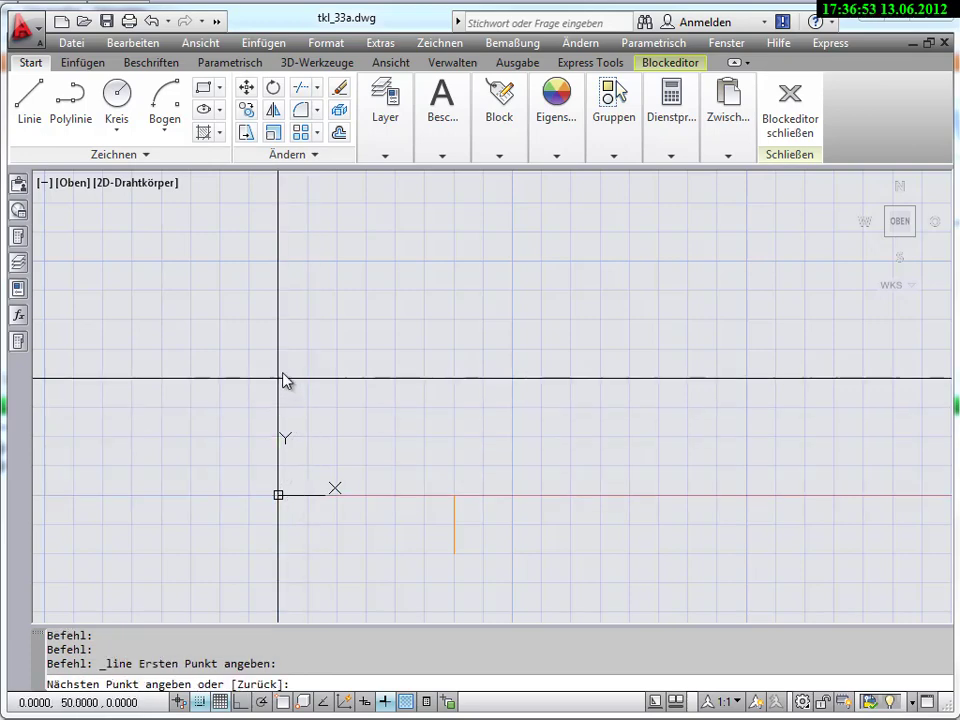
click(278, 319)
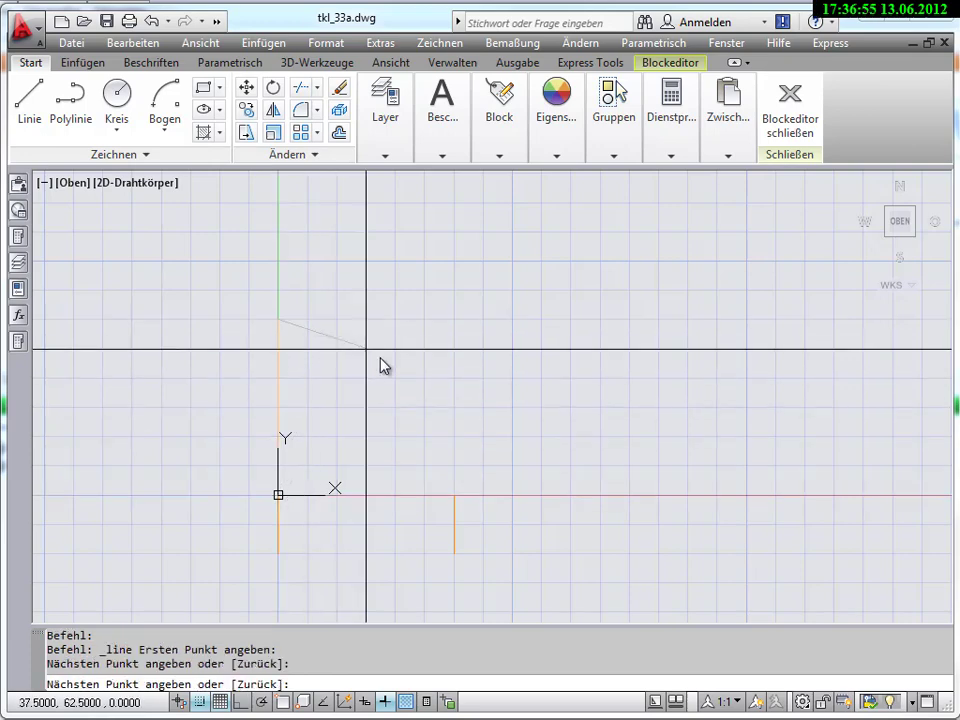
right_click(376, 356)
click(435, 369)
middle_drag(446, 373, 480, 362)
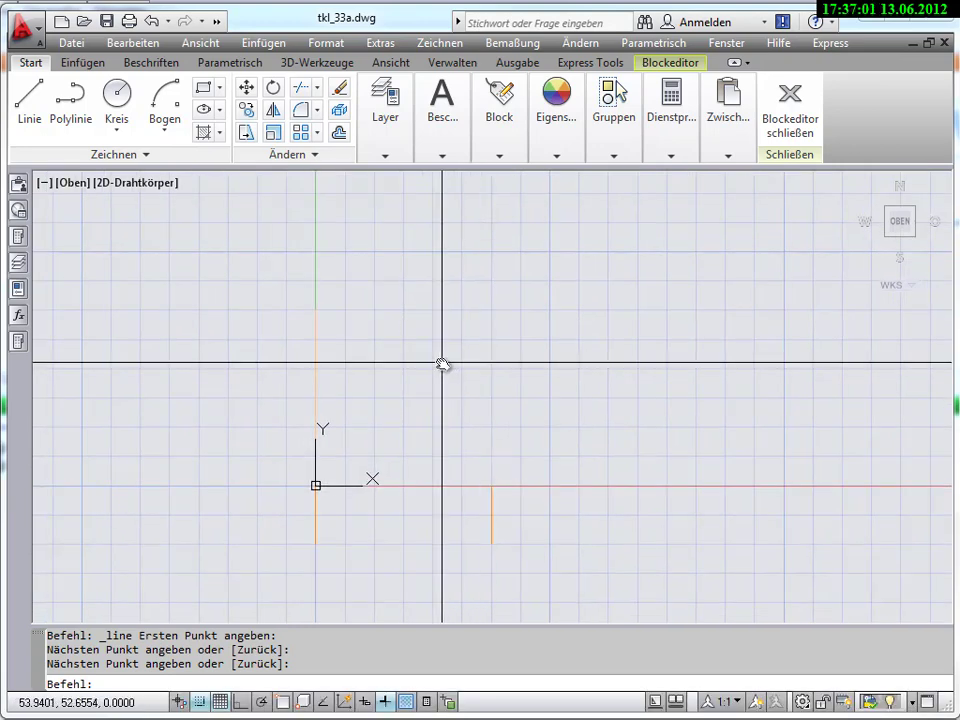
Step: Close the Block Editor, saving the changes to Tuer25
click(805, 115)
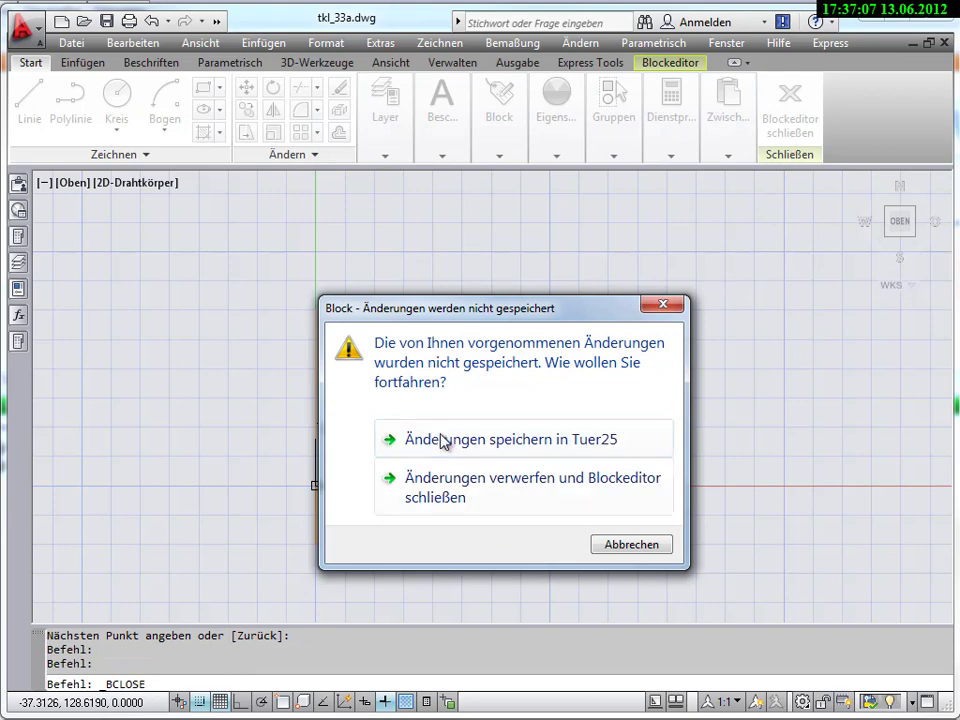
click(562, 443)
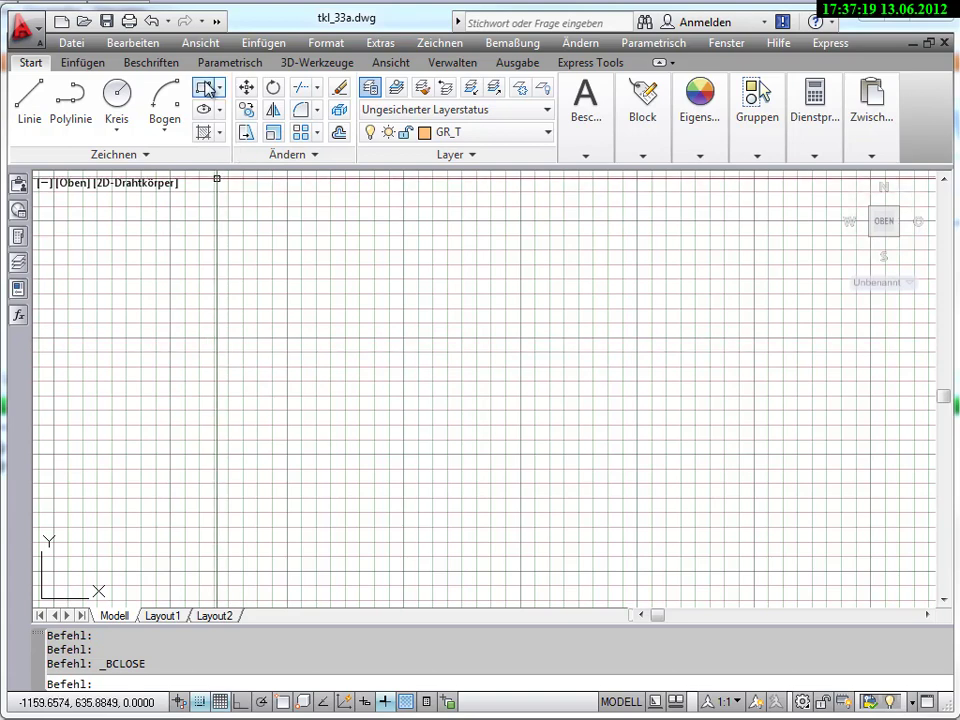
Step: Draw a long, narrow rectangle in model space
click(204, 87)
click(183, 368)
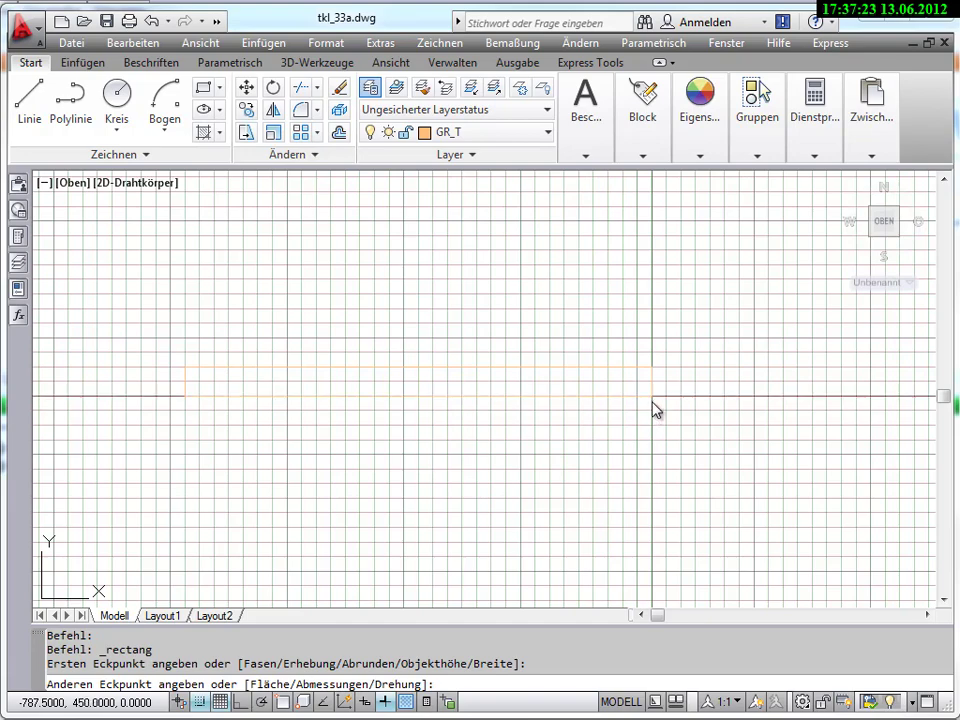
click(637, 397)
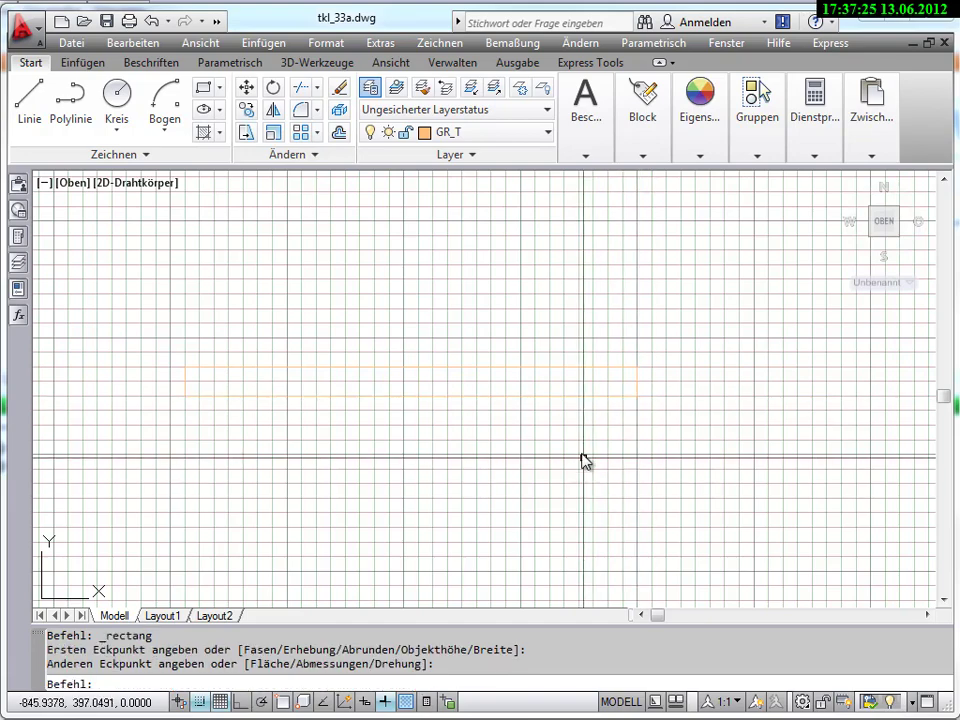
Step: Move the rectangle onto layer GR_IW and pan the view
click(585, 397)
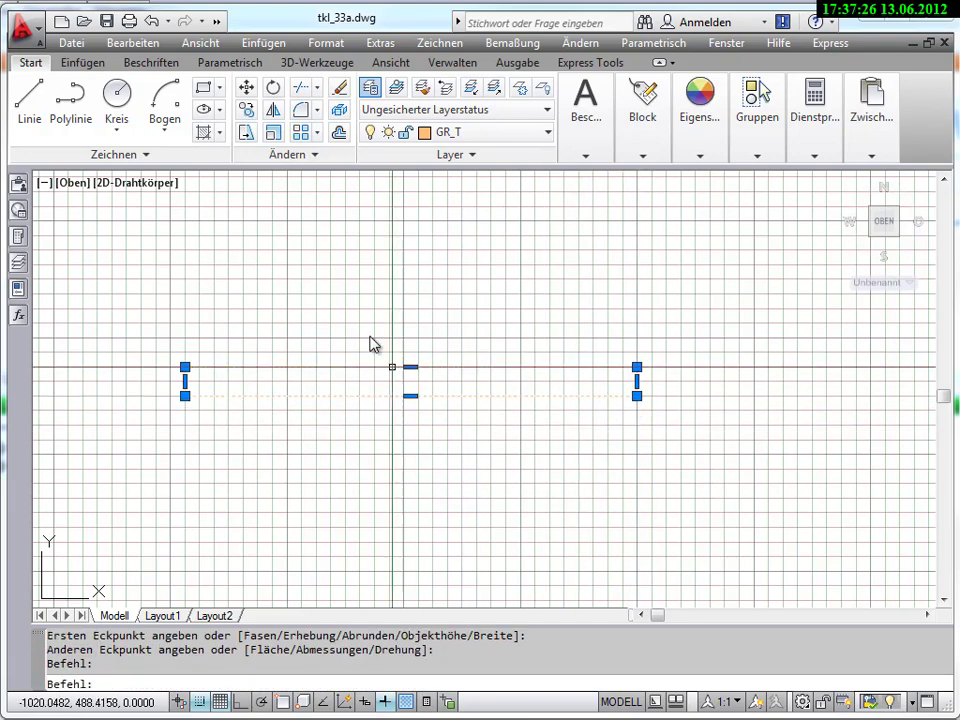
click(531, 140)
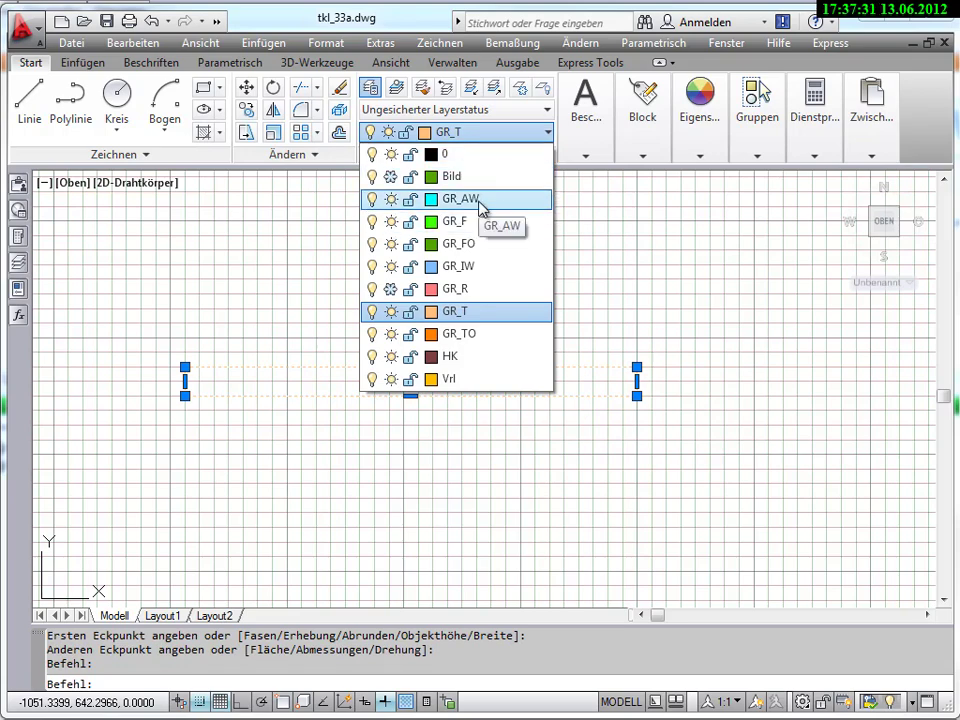
click(468, 266)
key(Escape)
key(Escape)
middle_drag(576, 342, 369, 519)
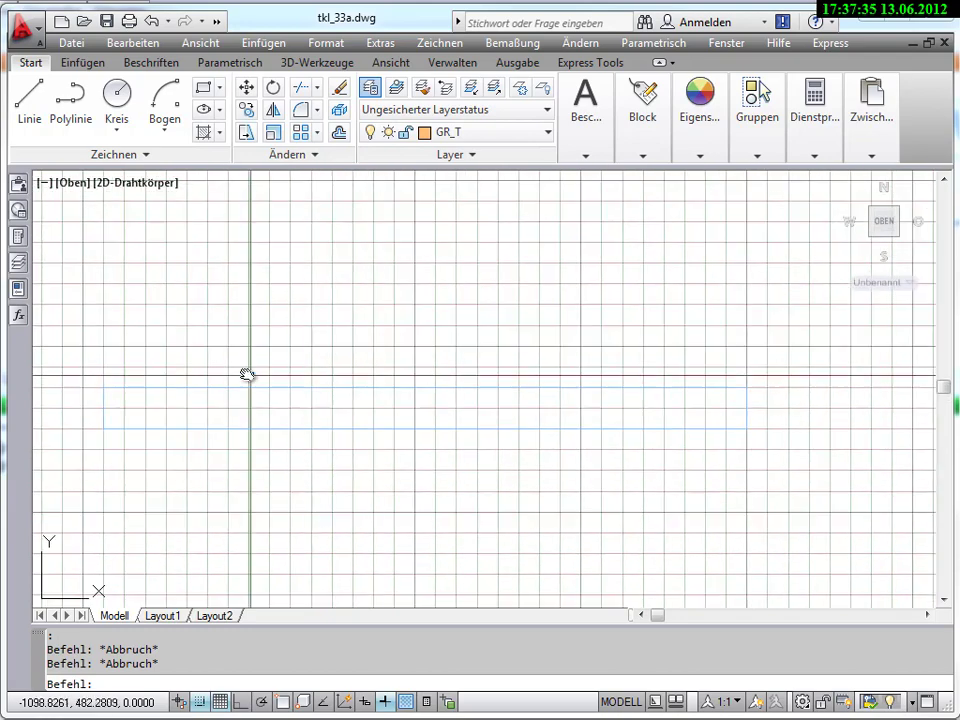
middle_drag(369, 519, 75, 161)
Step: Bring up the block insertion dialog, then cancel it
click(84, 63)
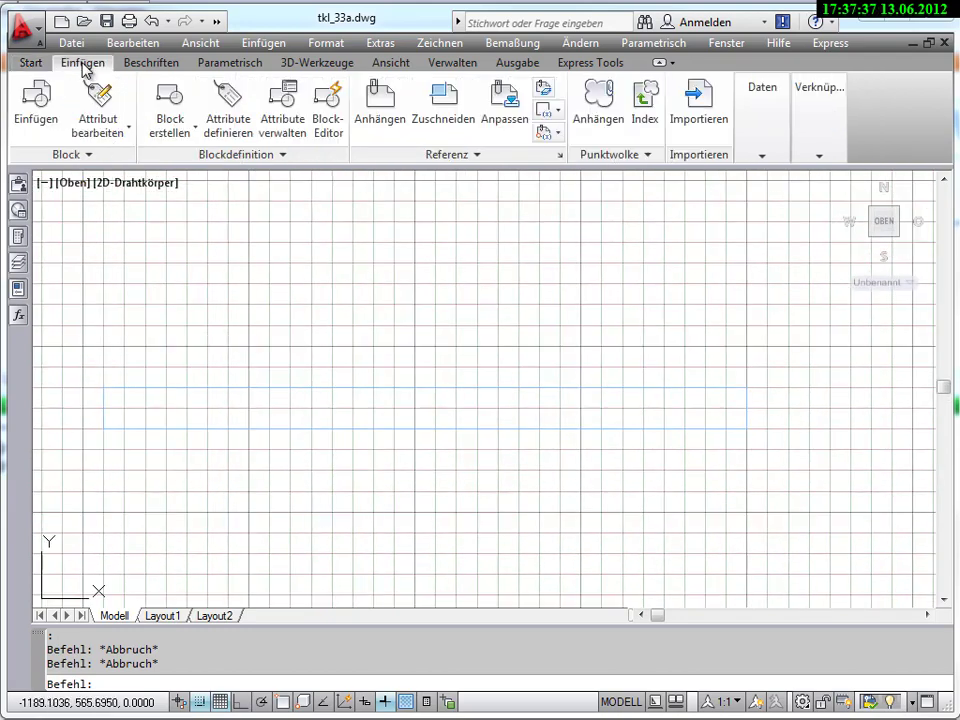
click(40, 120)
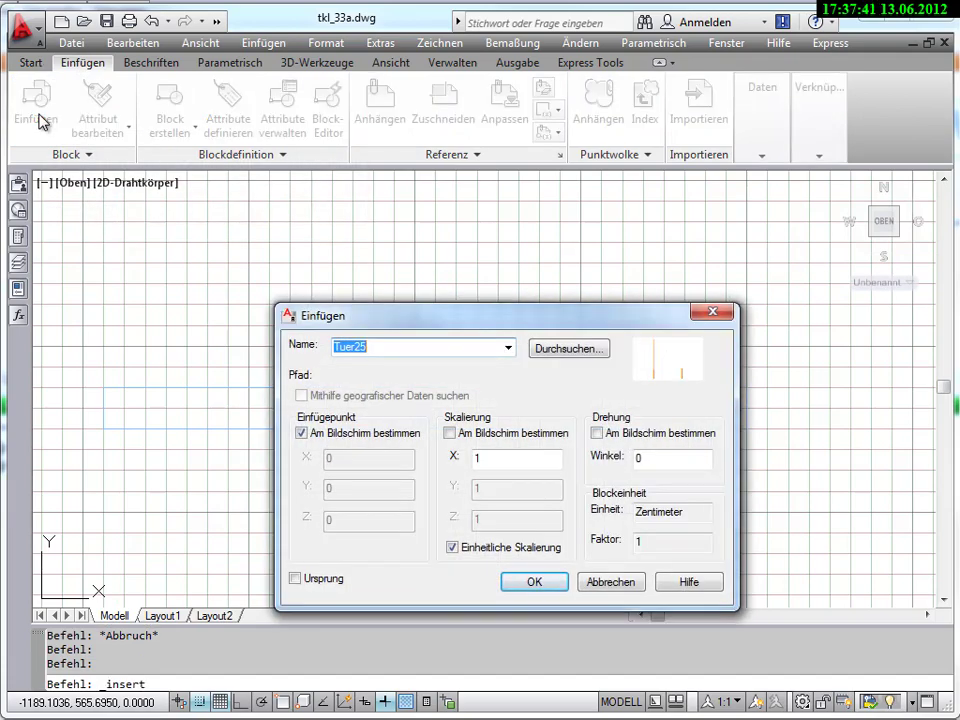
click(601, 582)
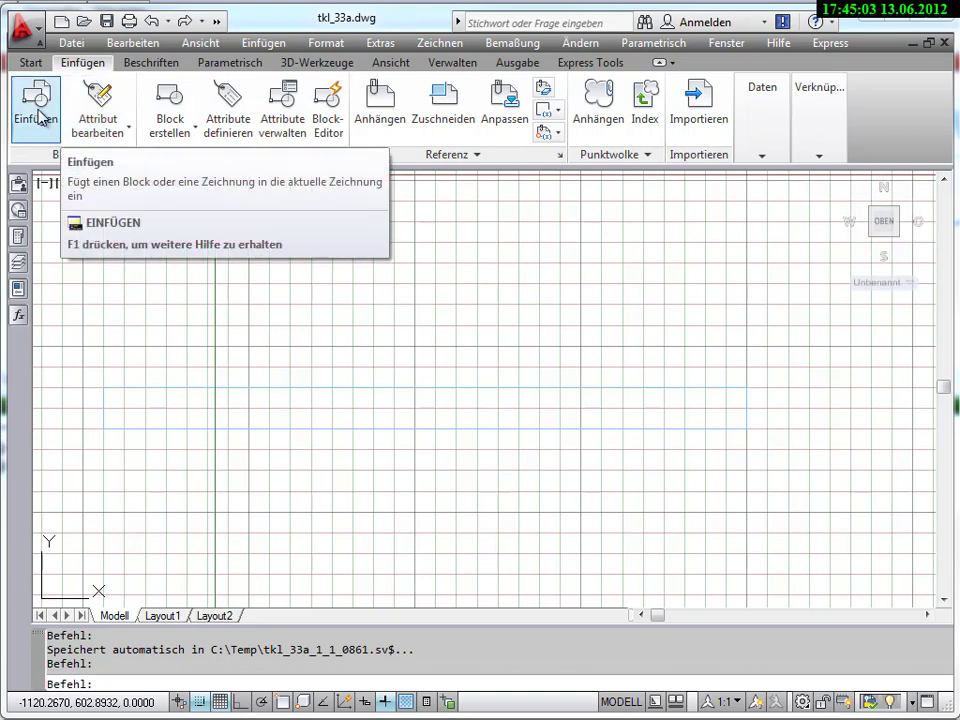
Step: Reopen block insertion with Tuer25 selected, cancelling the file browse
click(88, 156)
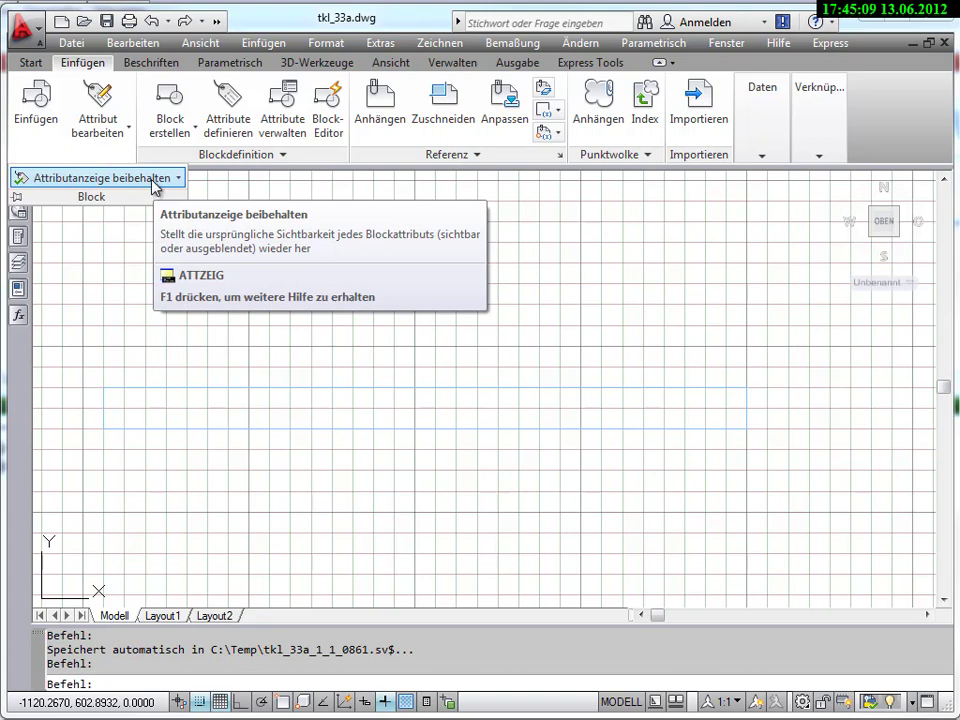
click(50, 108)
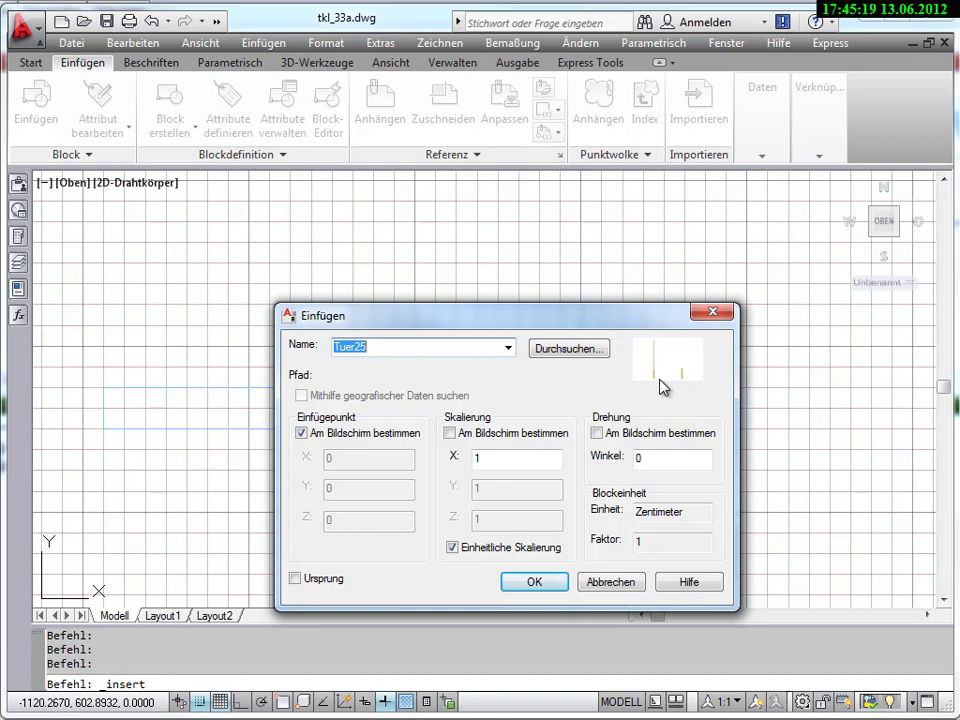
click(508, 347)
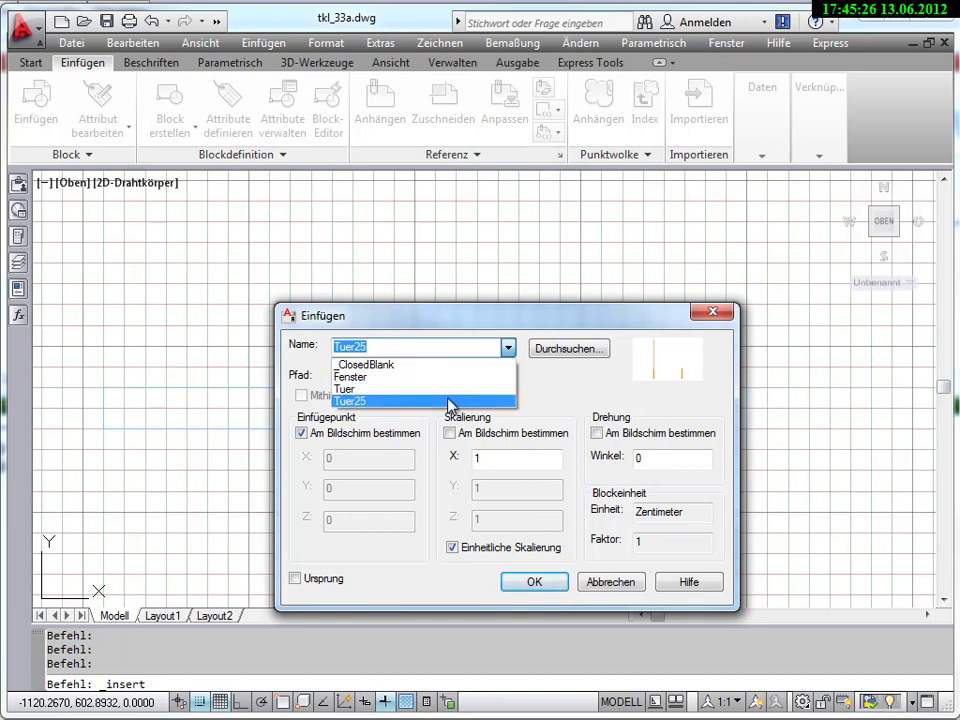
click(550, 395)
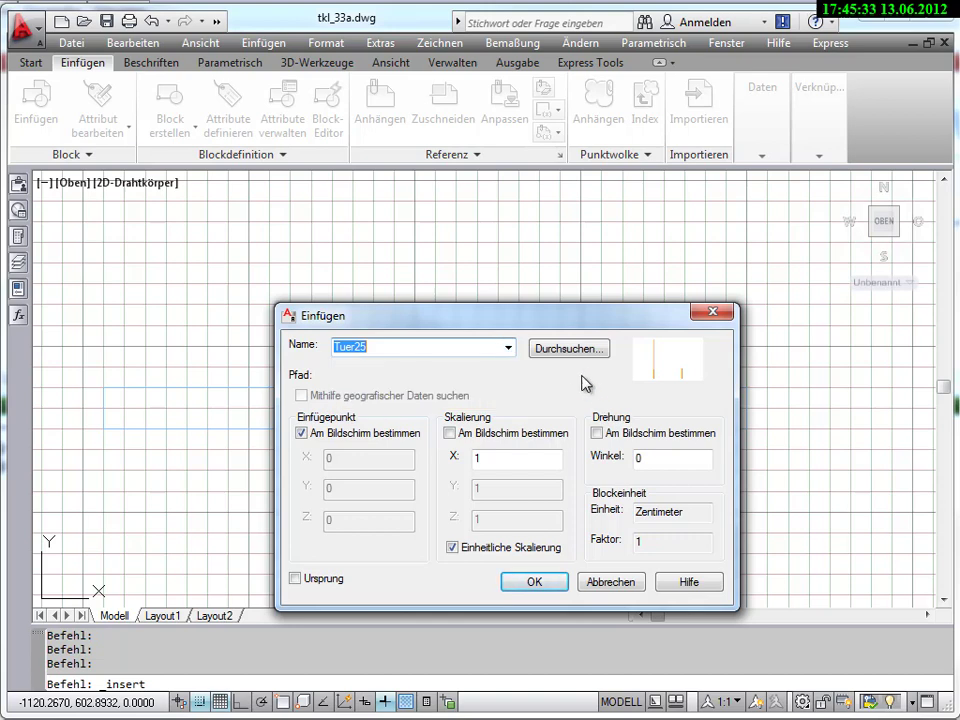
click(568, 350)
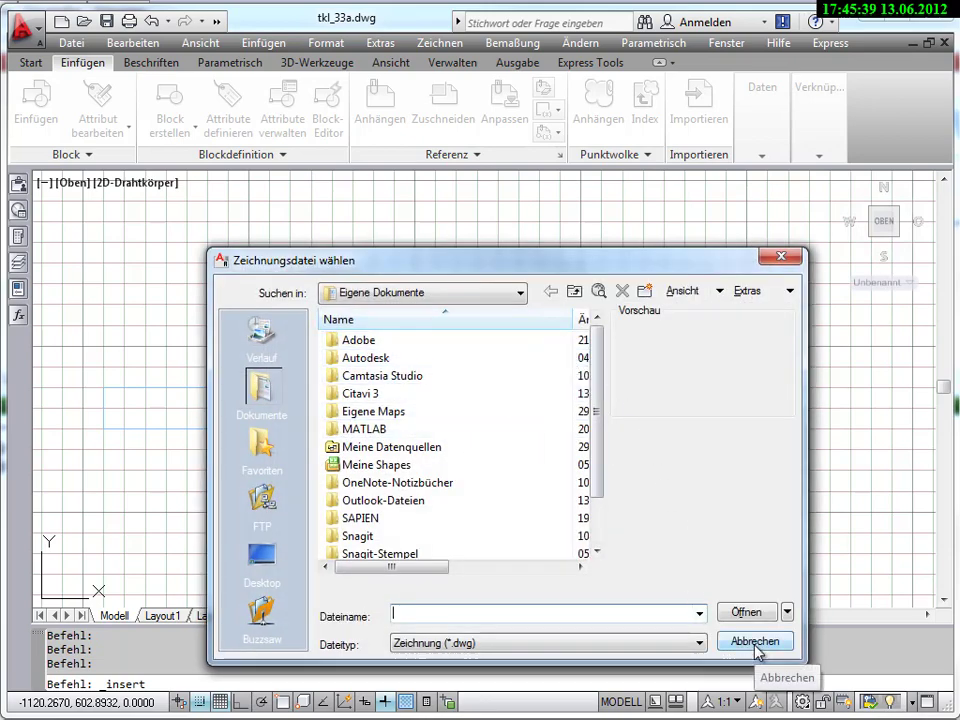
click(756, 644)
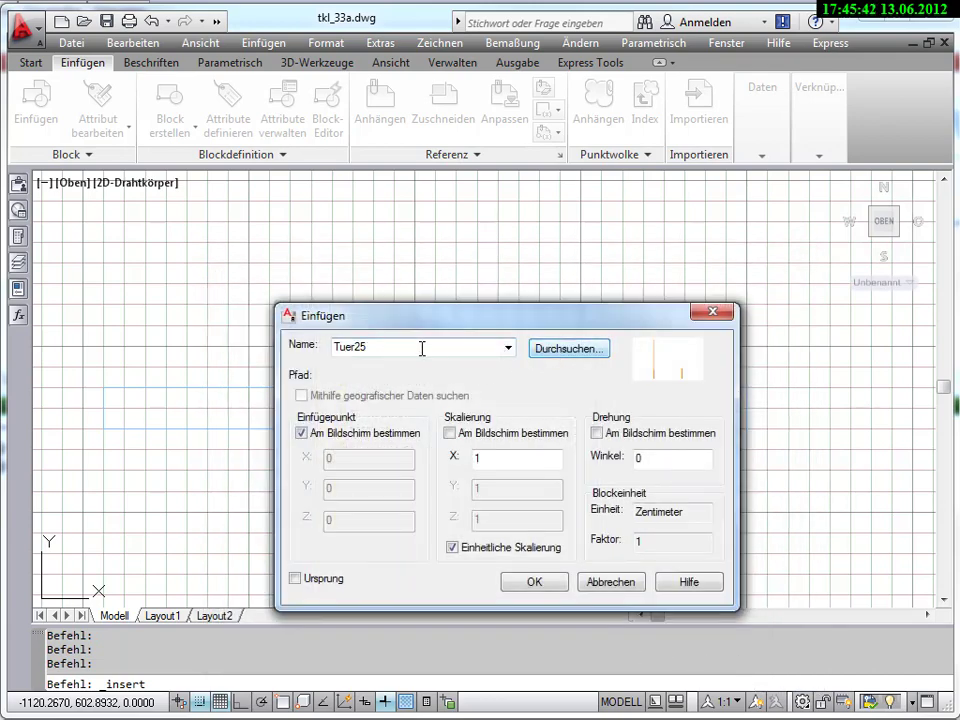
double_click(354, 348)
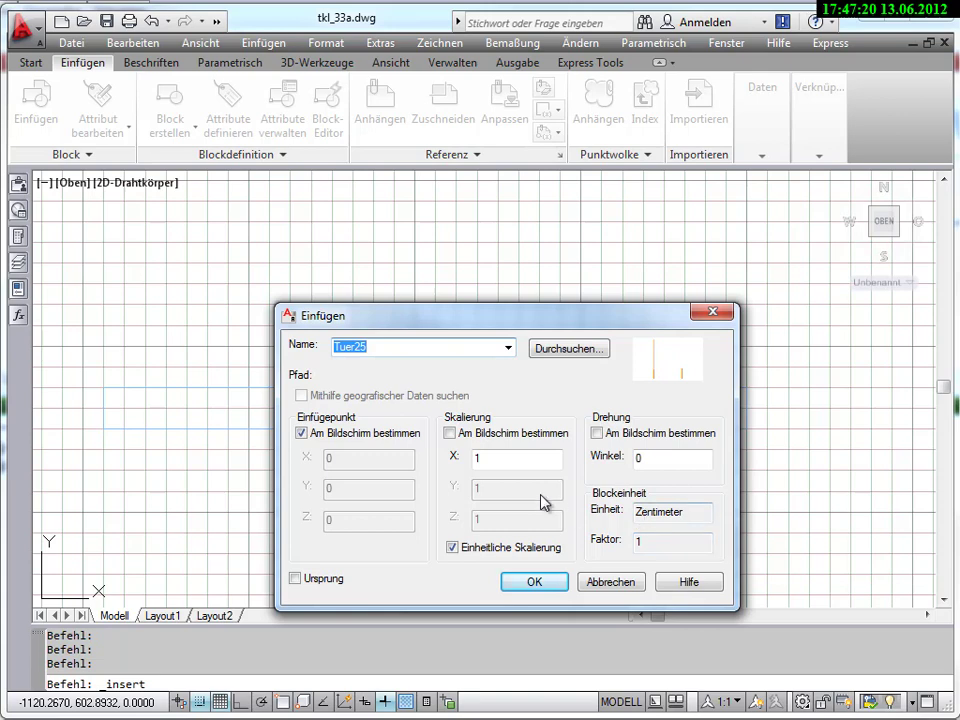
Step: Confirm the Tuer25 insertion at scale 1 and rotation 0, with Explode left unchecked
click(482, 457)
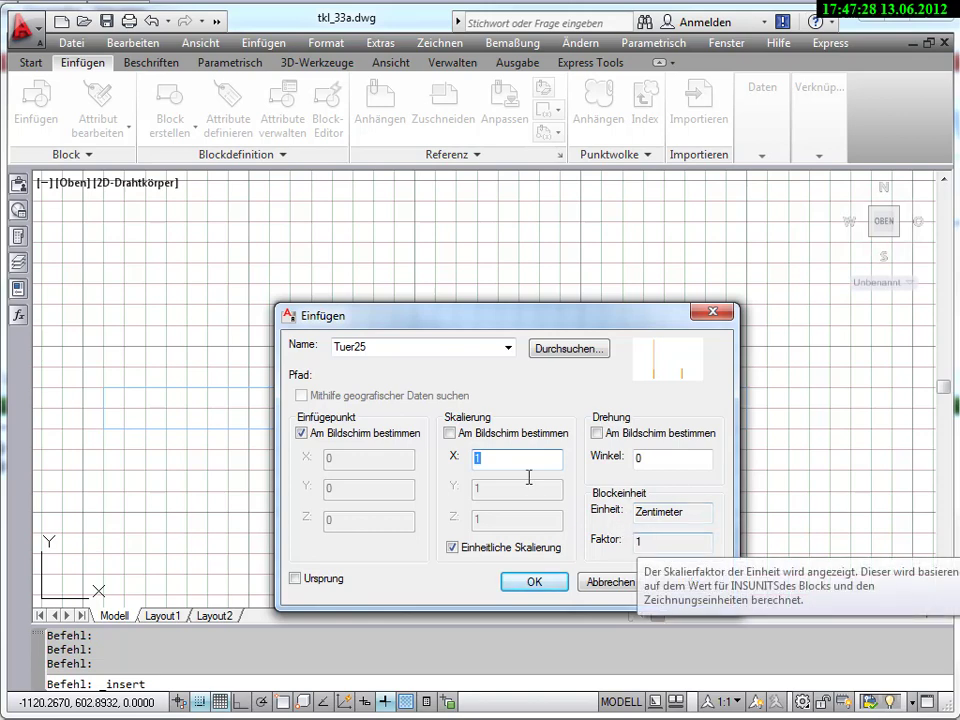
click(491, 457)
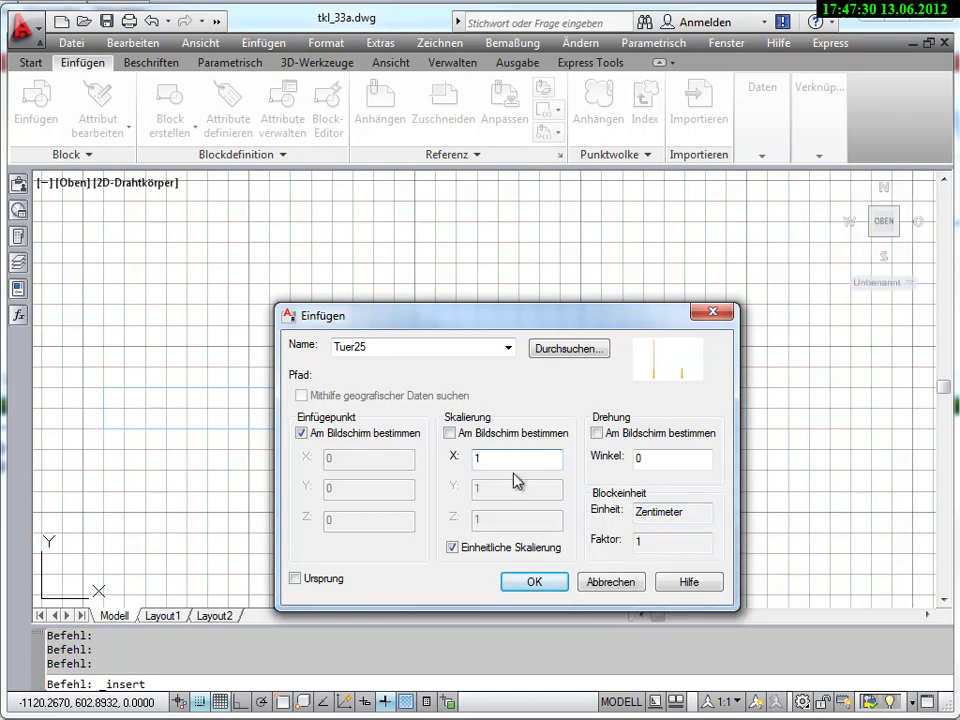
click(297, 579)
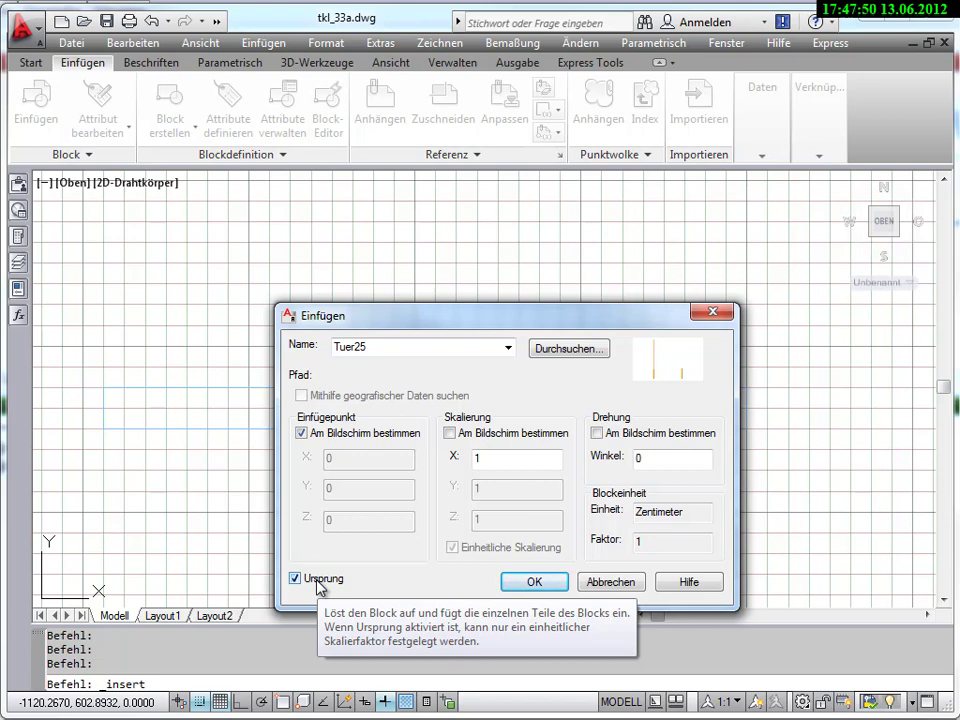
click(304, 581)
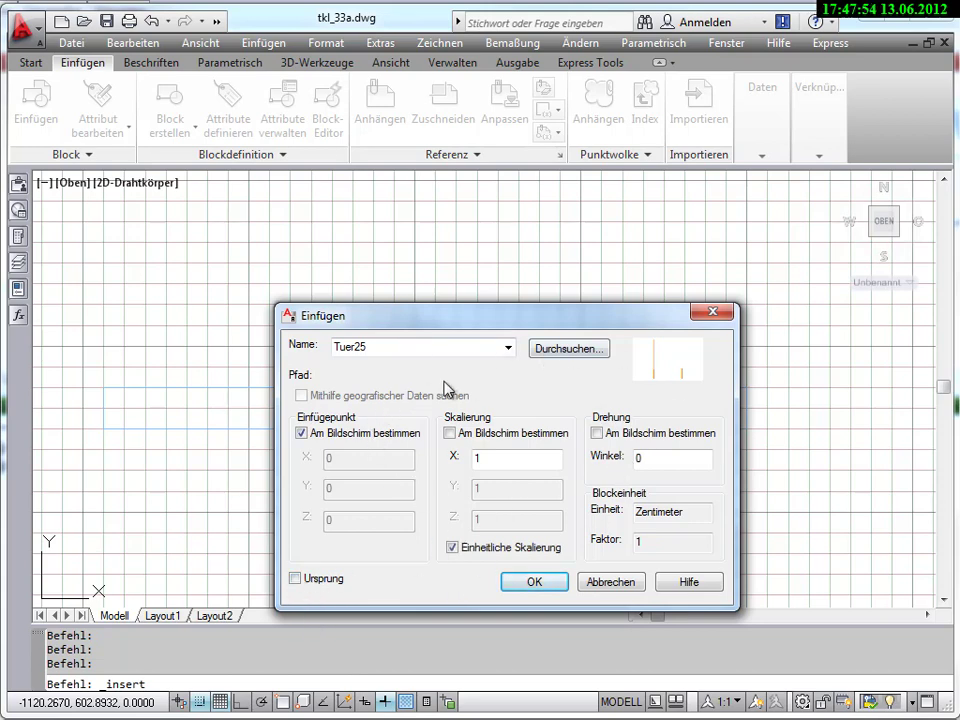
click(535, 584)
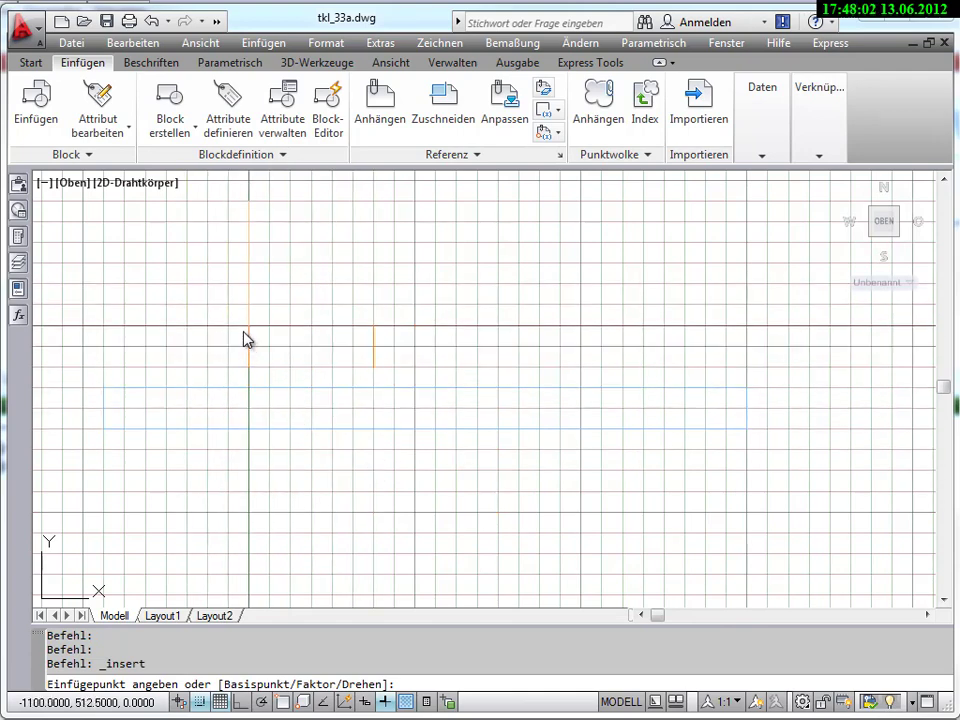
Step: Place a trial Tuer25 door, then grip-move it further to the right
click(245, 338)
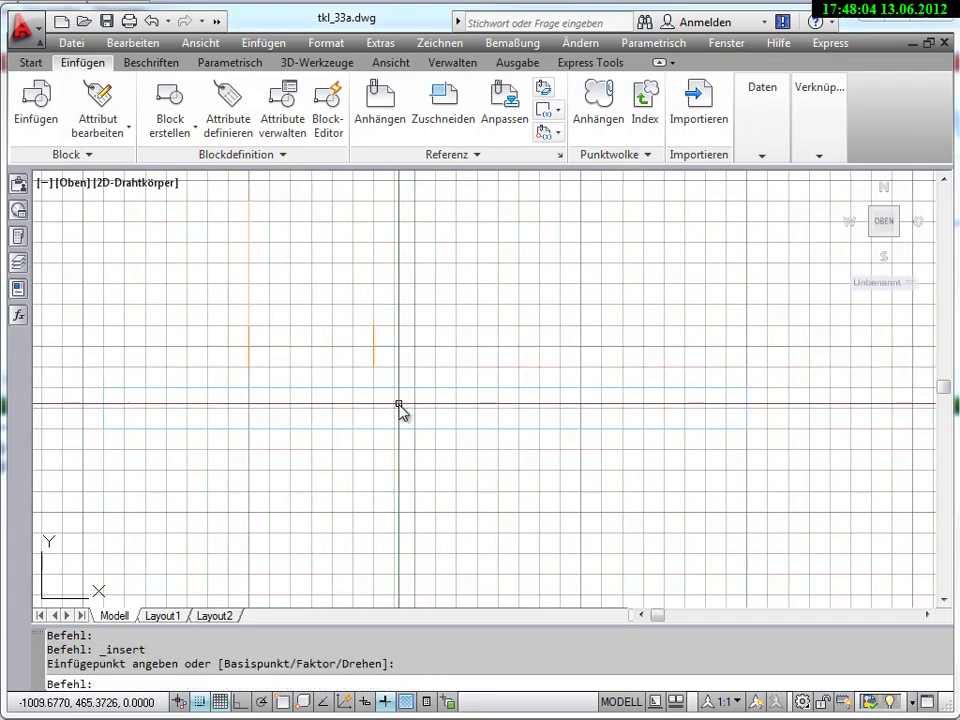
middle_drag(403, 372, 400, 400)
click(249, 375)
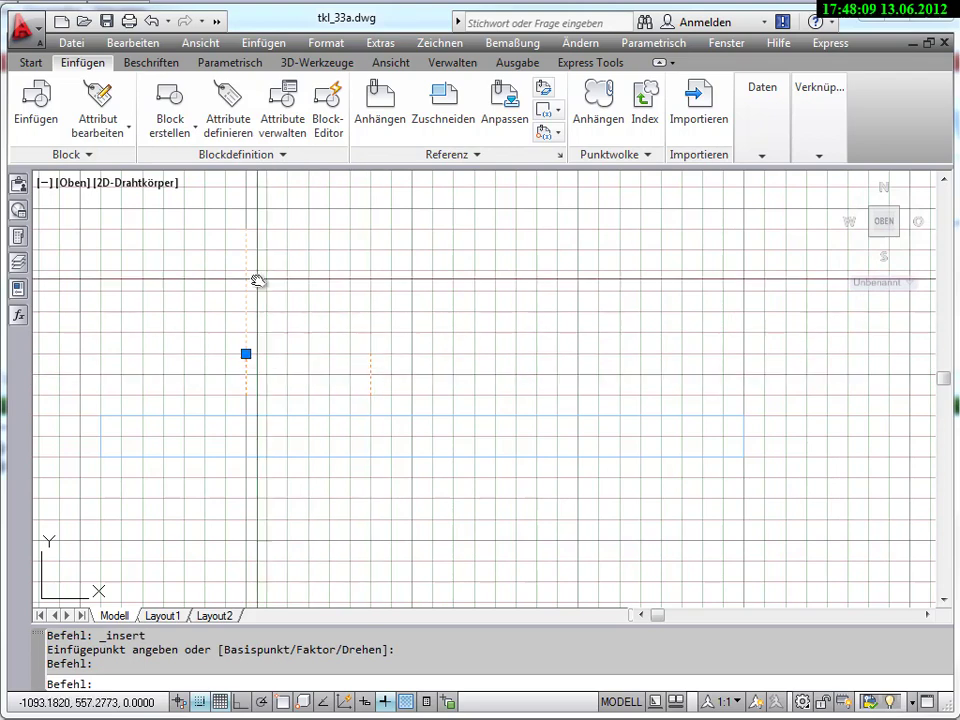
click(246, 353)
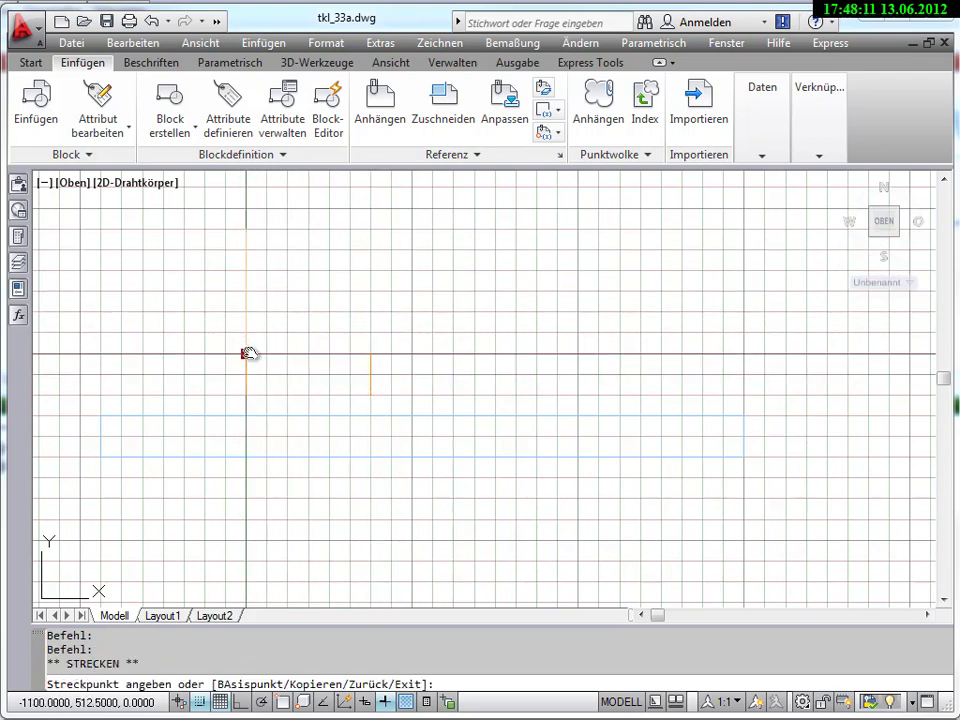
click(454, 355)
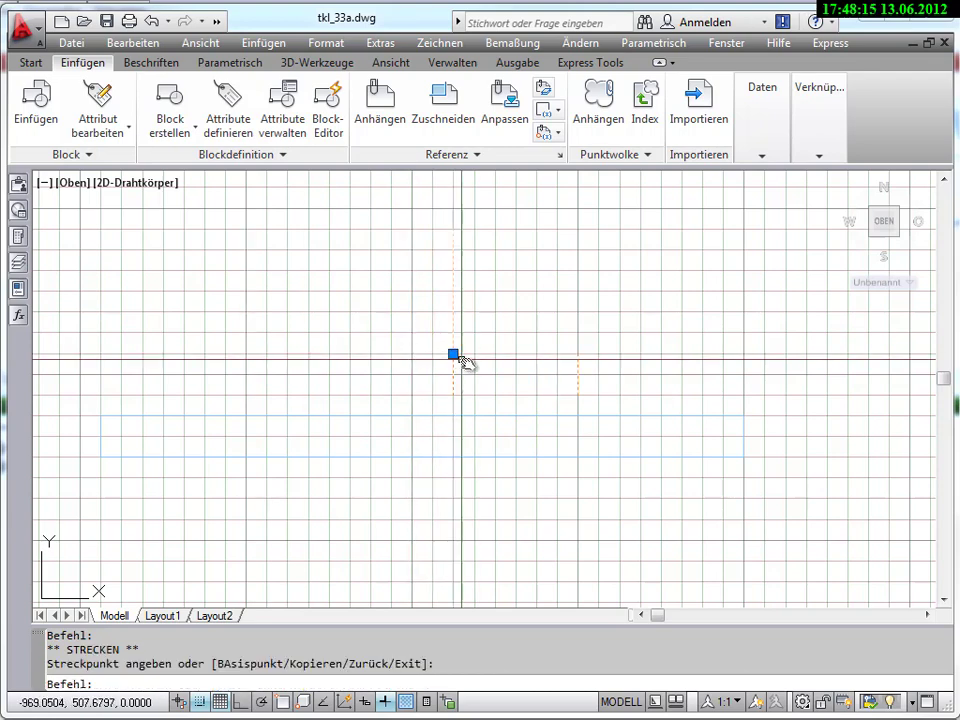
Step: Check the door block's properties, then delete the trial block
click(19, 289)
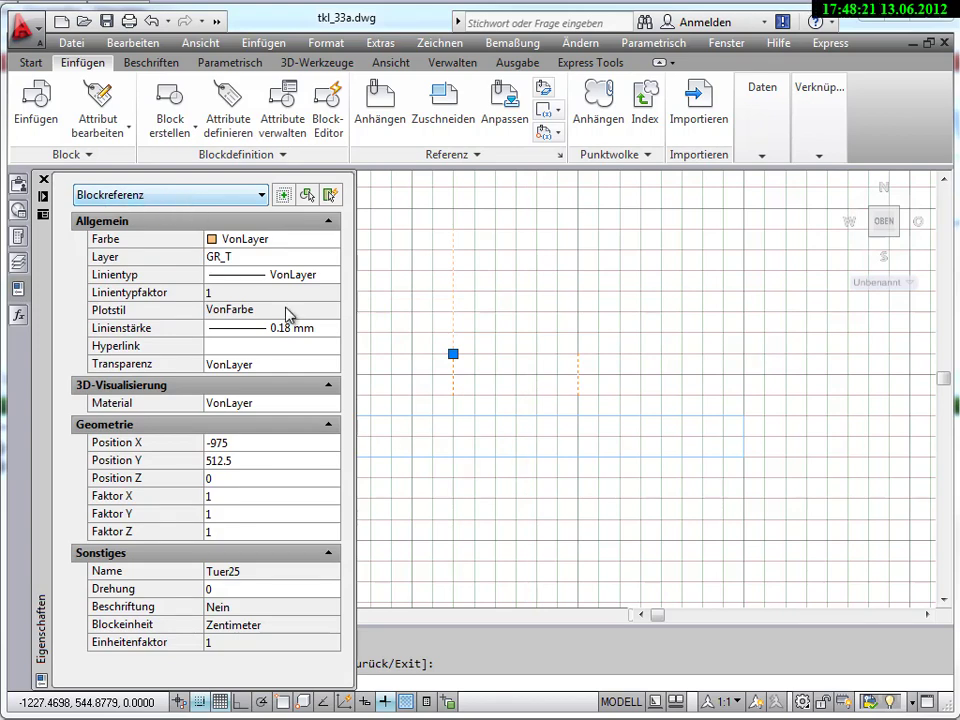
key(ctrl+1)
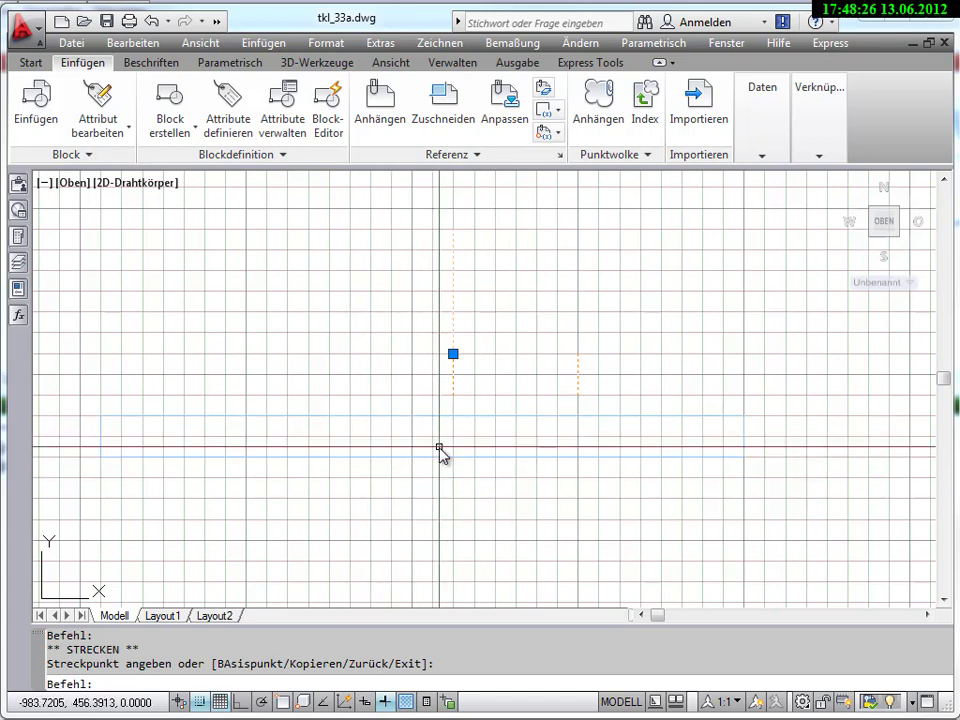
key(Escape)
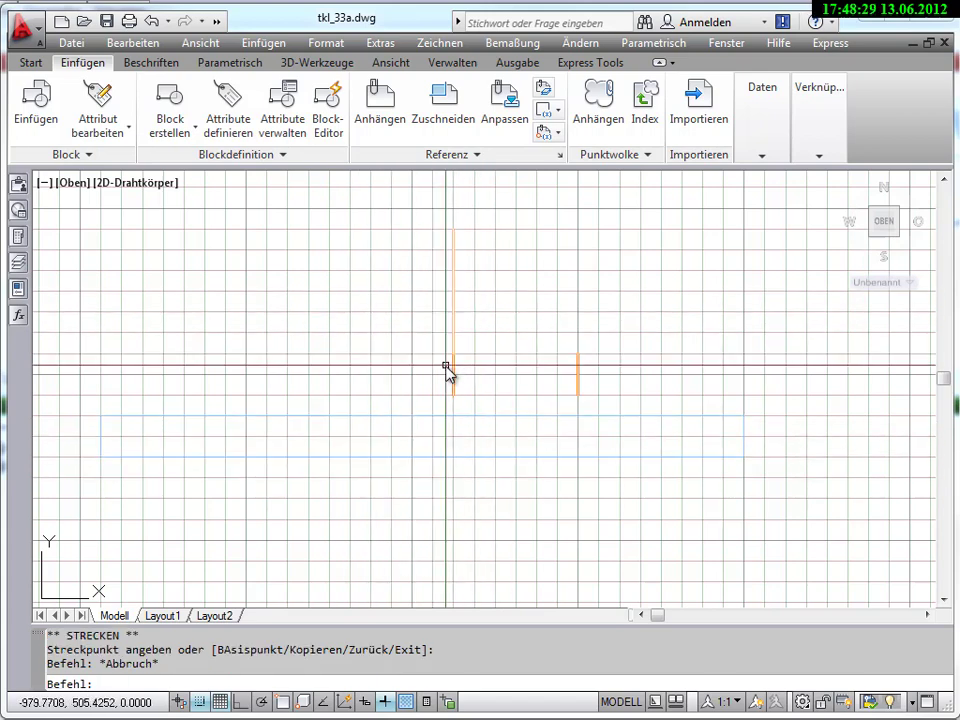
click(451, 370)
key(Delete)
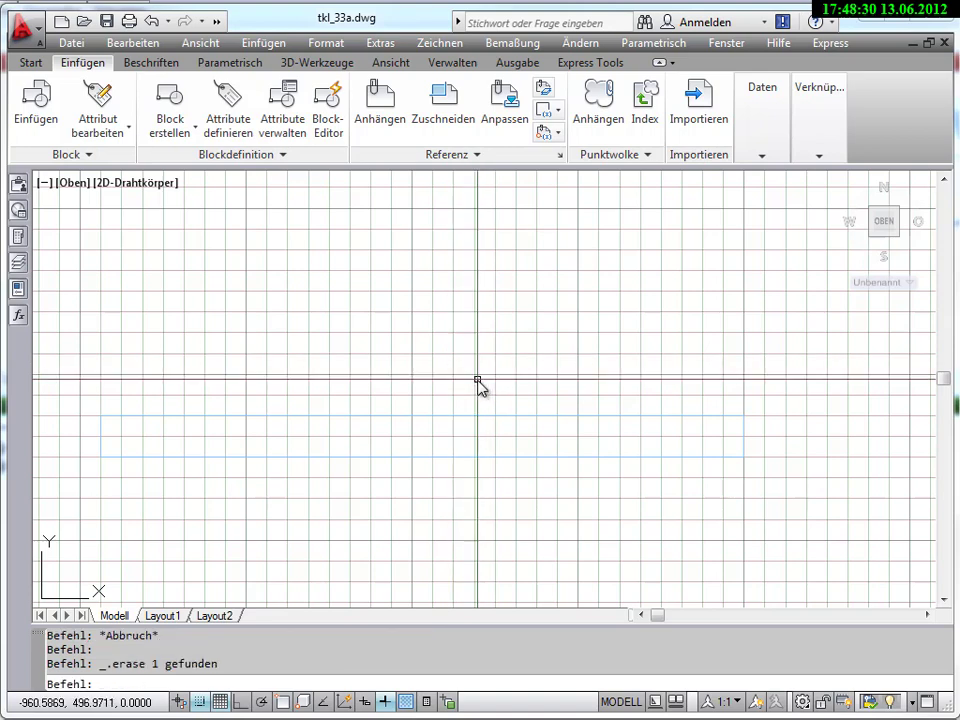
click(31, 62)
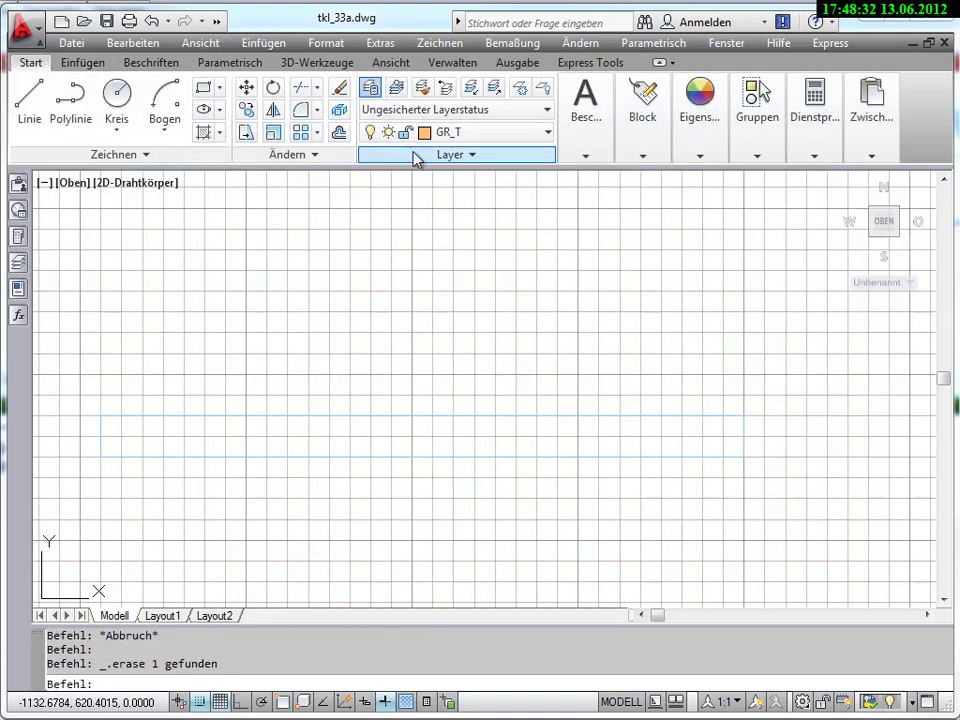
click(546, 136)
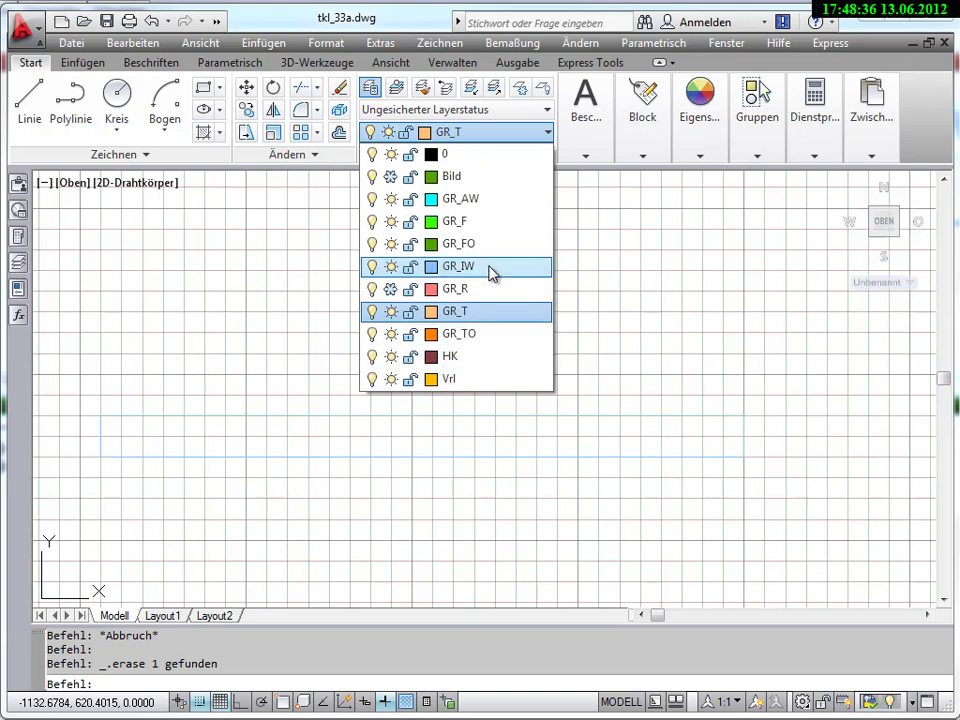
Step: Make GR_IW current and draw a new long narrow rectangle above the old one
click(488, 266)
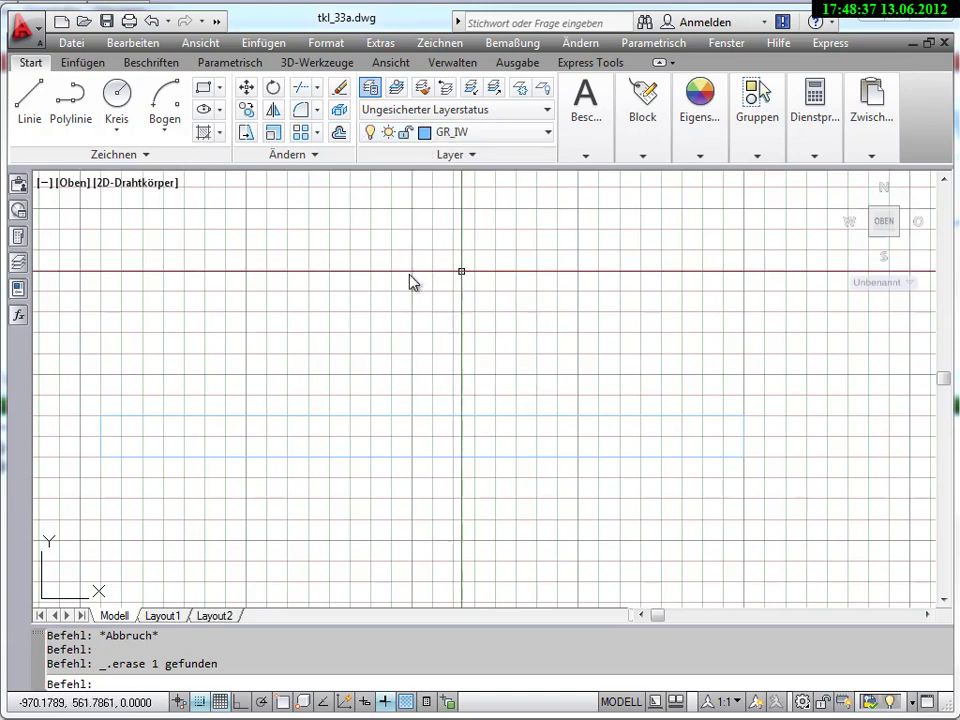
click(66, 66)
click(32, 62)
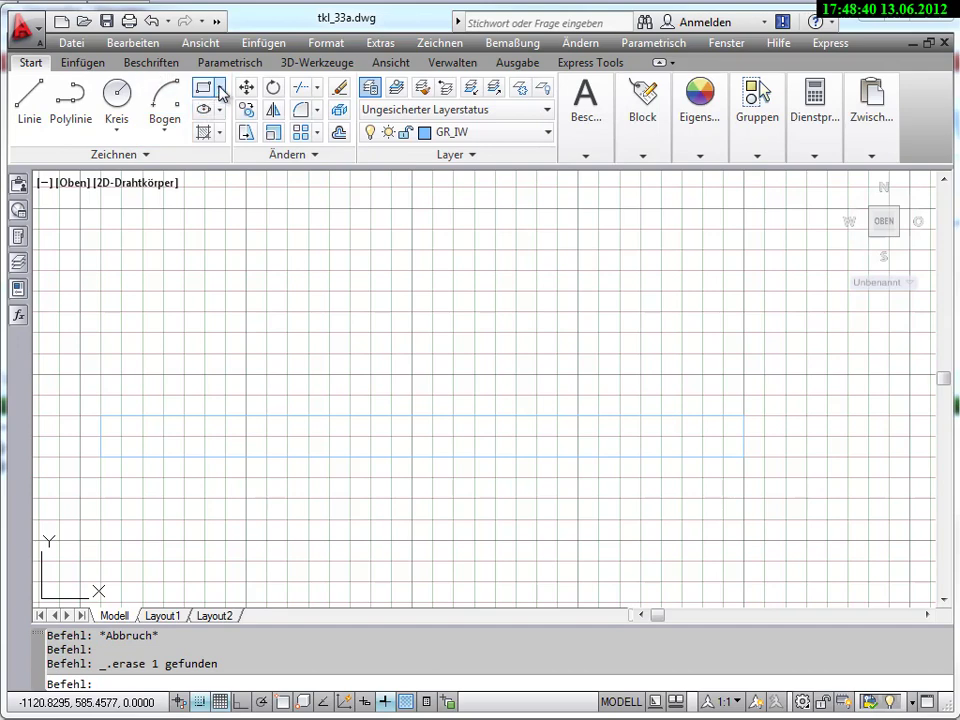
click(218, 88)
click(238, 117)
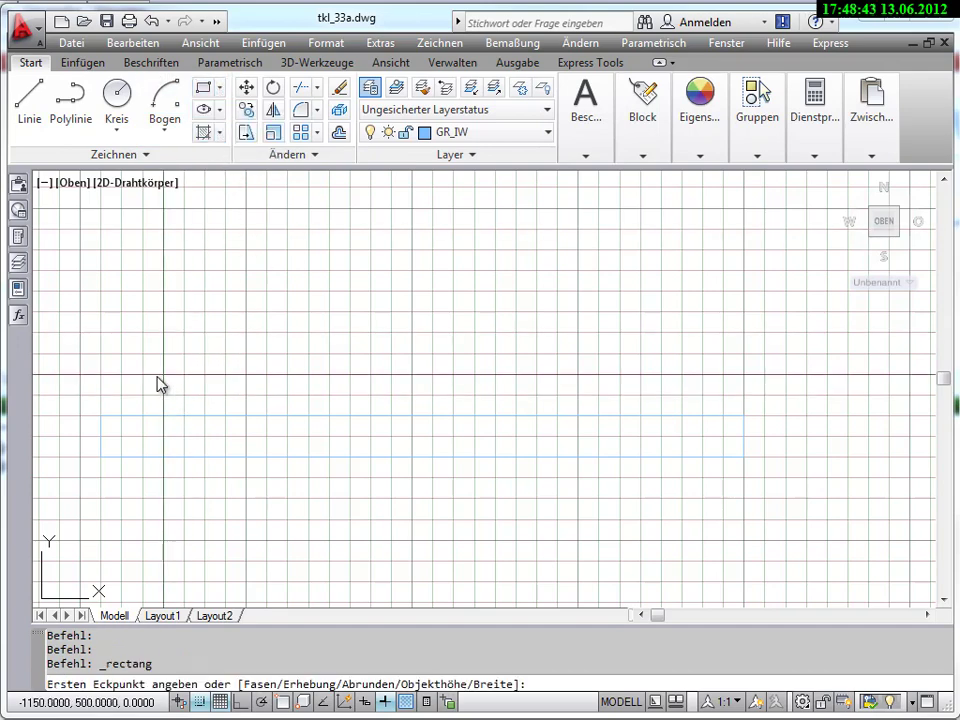
click(157, 376)
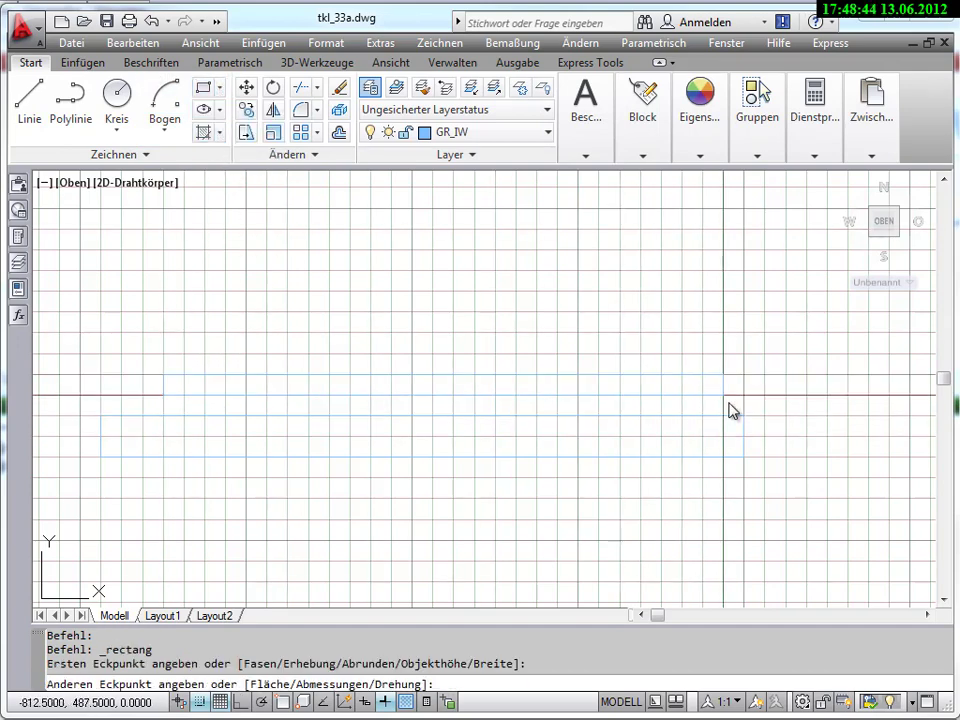
click(842, 418)
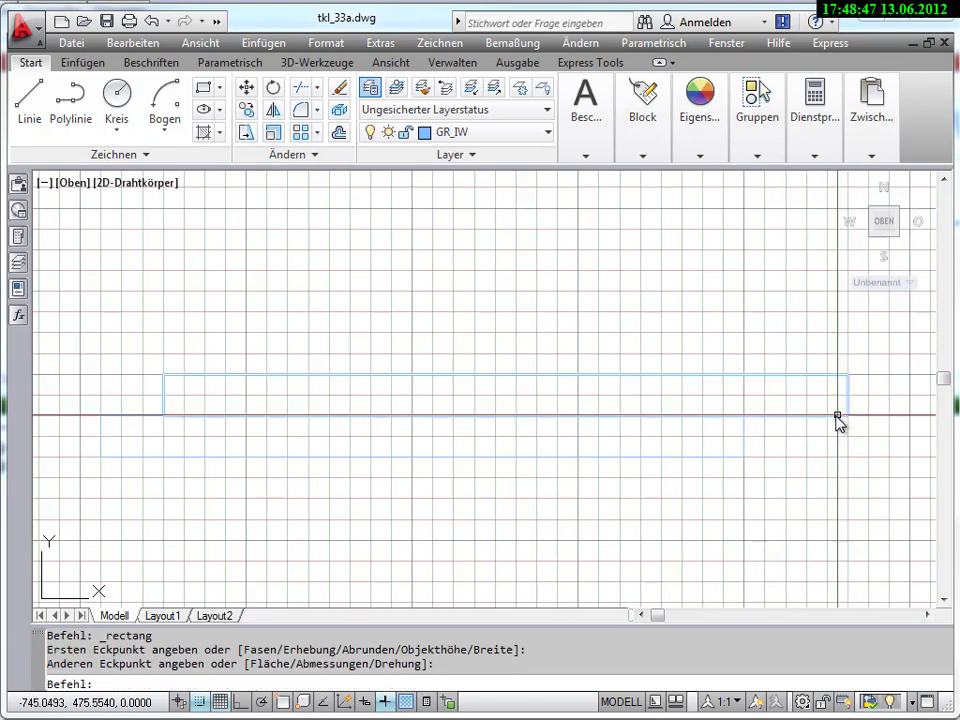
key(Escape)
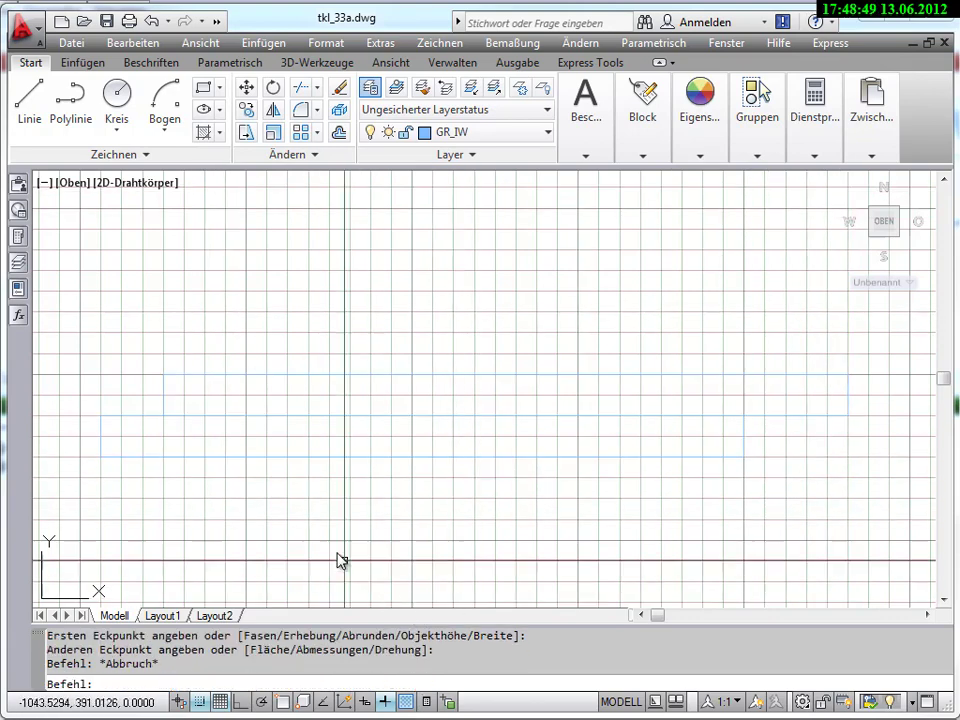
Step: Delete the old lower rectangle and recentre the view
scroll(268, 475, down, 1)
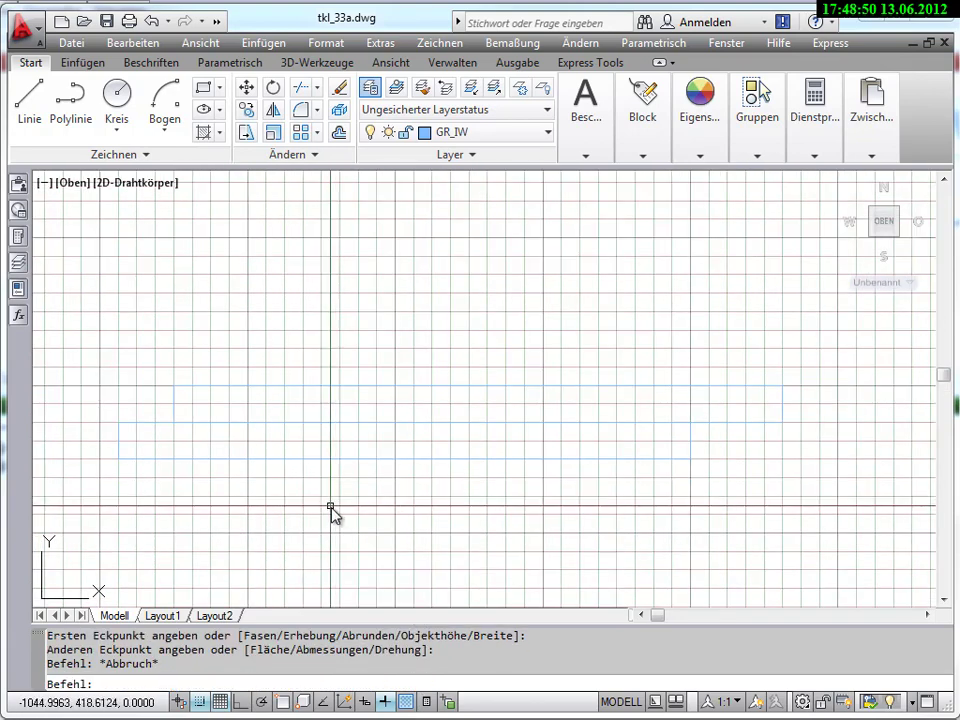
click(162, 423)
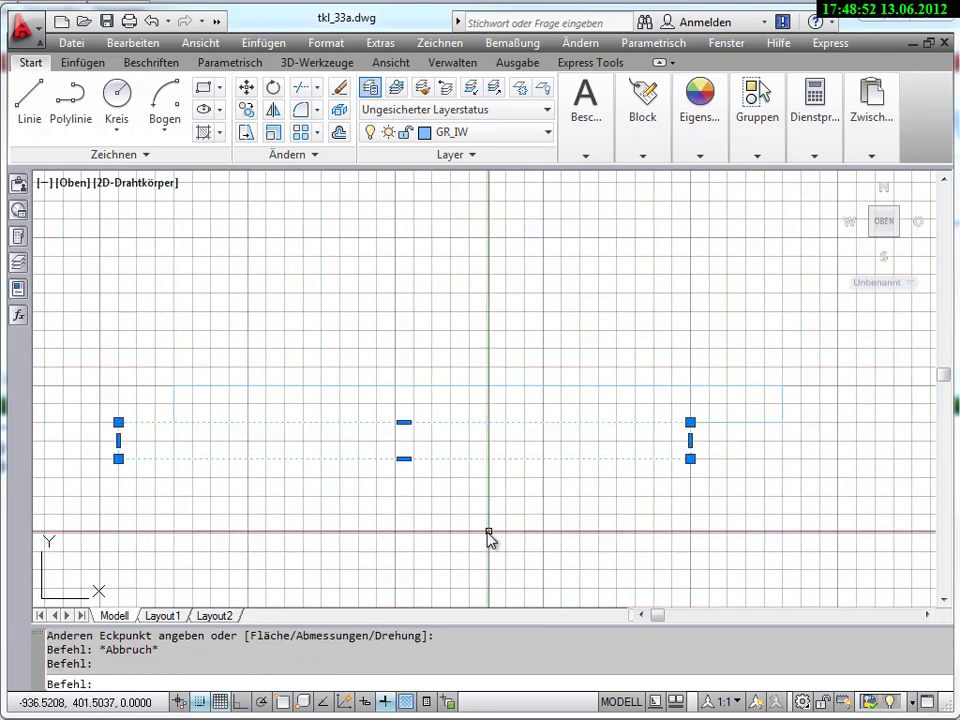
key(Delete)
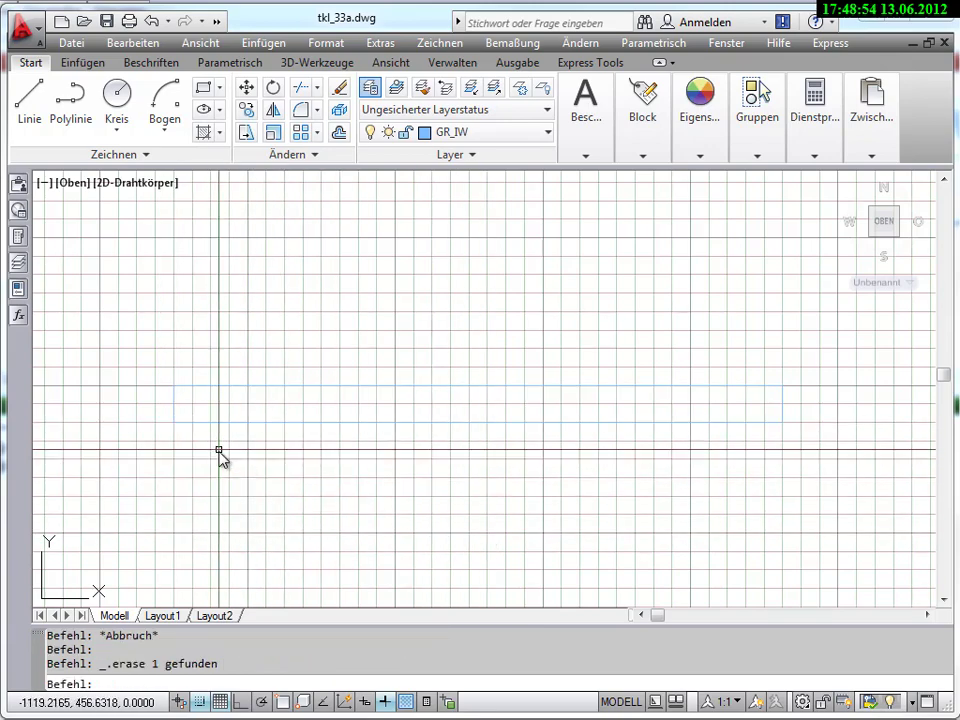
scroll(219, 452, up, 1)
scroll(240, 460, down, 2)
scroll(215, 455, up, 1)
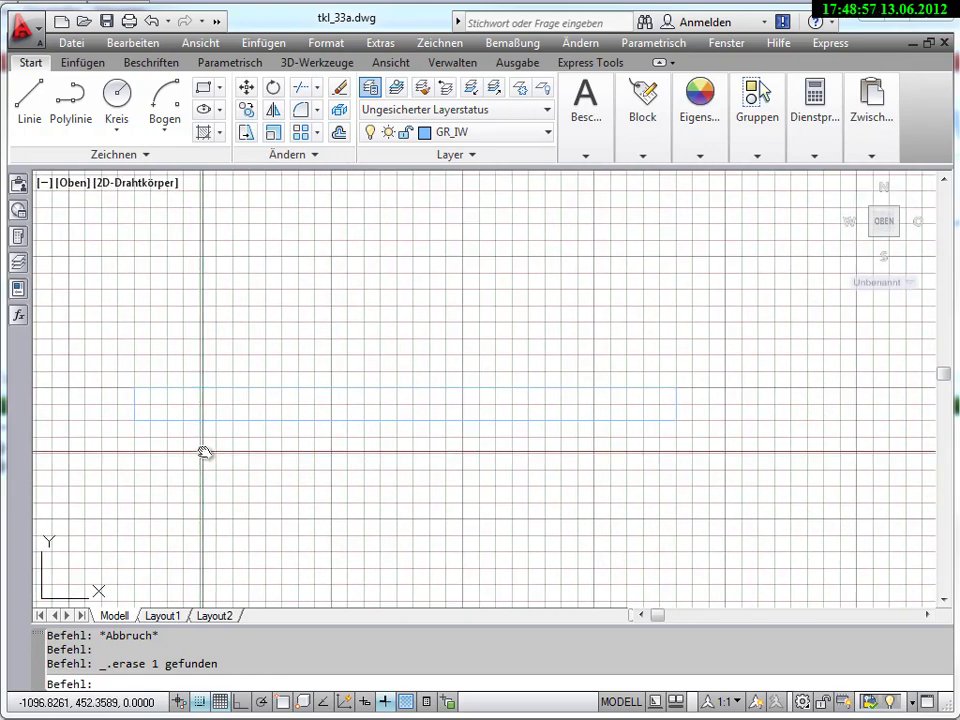
middle_drag(209, 449, 190, 180)
Step: Insert the first Tuer25 door at the left end of the wall
click(84, 62)
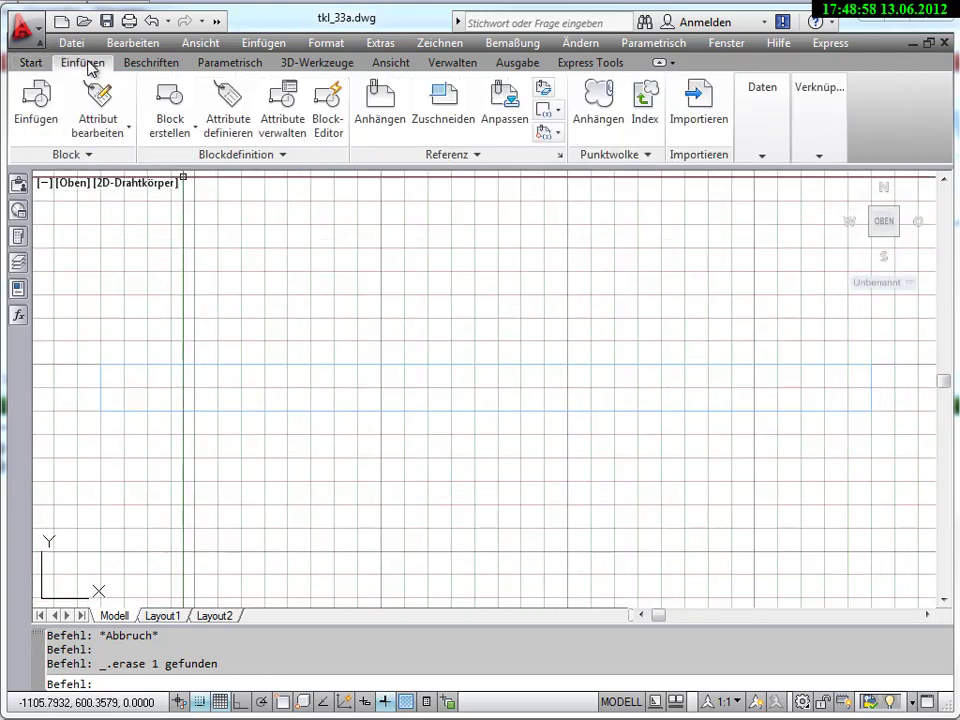
click(38, 100)
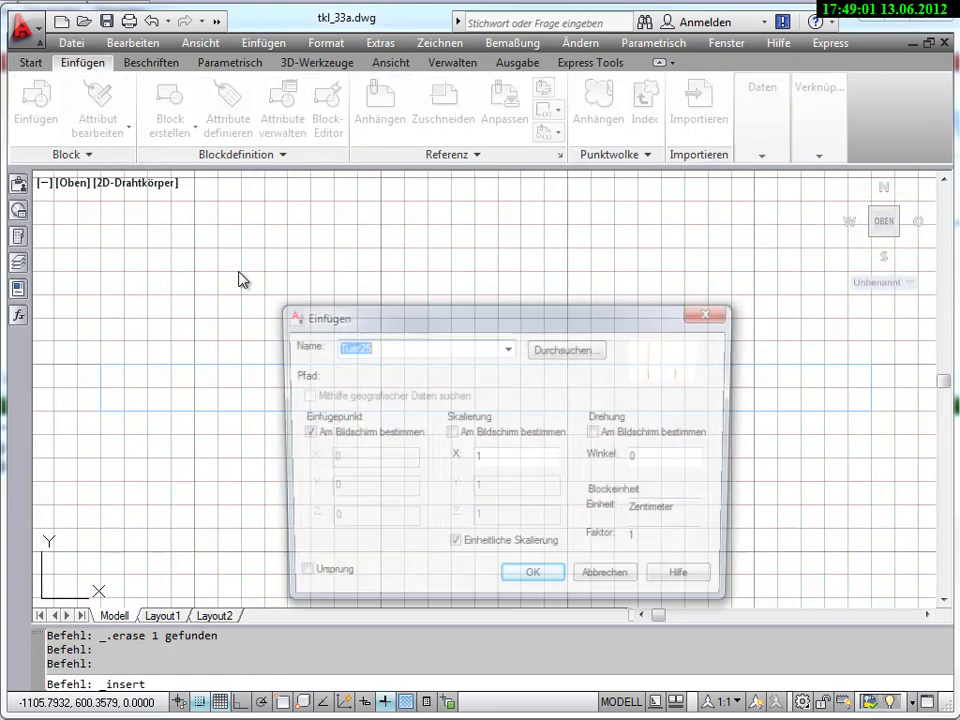
click(530, 582)
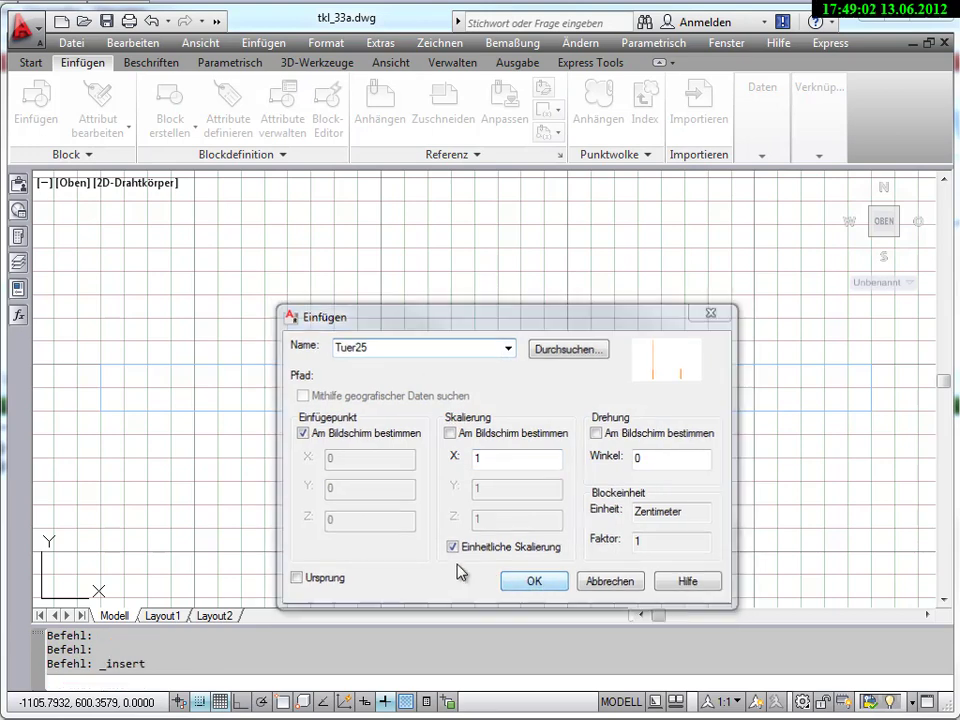
click(147, 364)
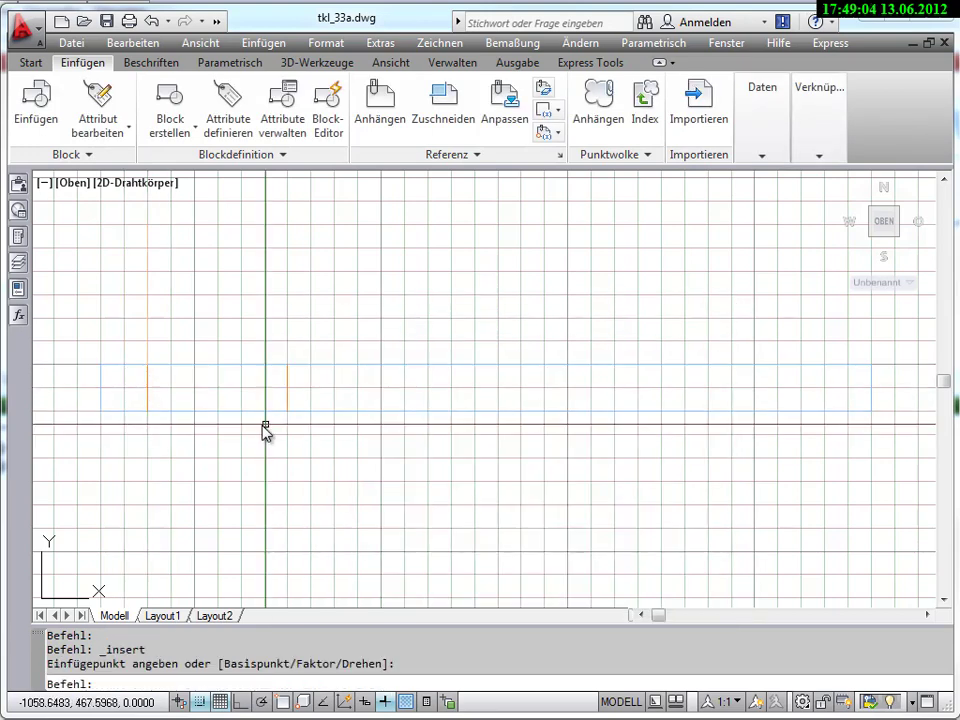
Step: Insert a second Tuer25 door further right, then turn Ortho on and the grid off
right_click(416, 470)
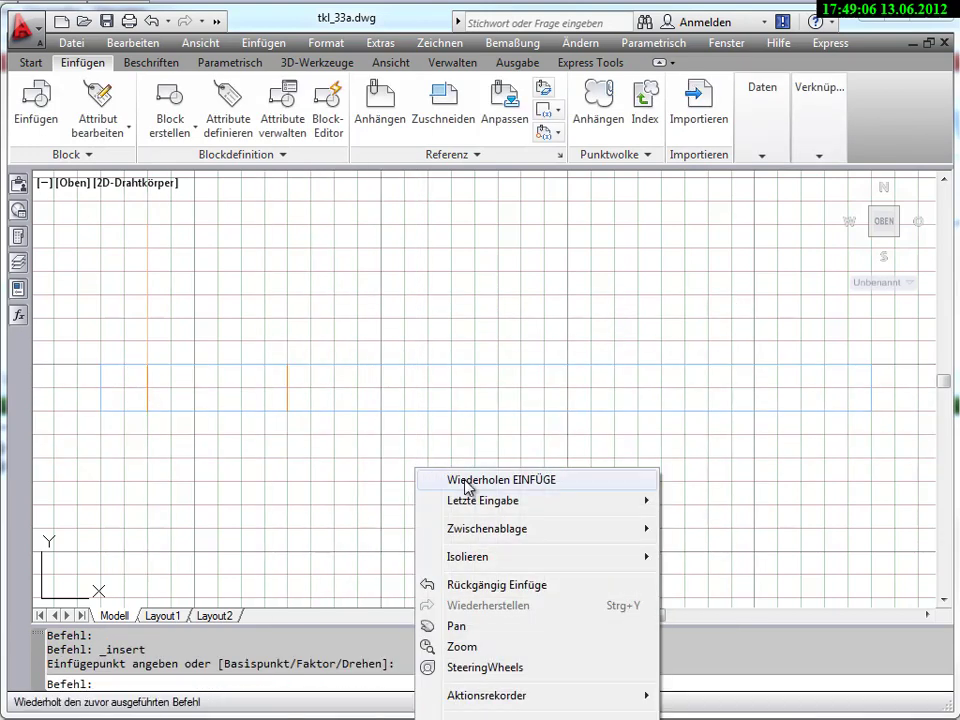
click(465, 486)
click(535, 582)
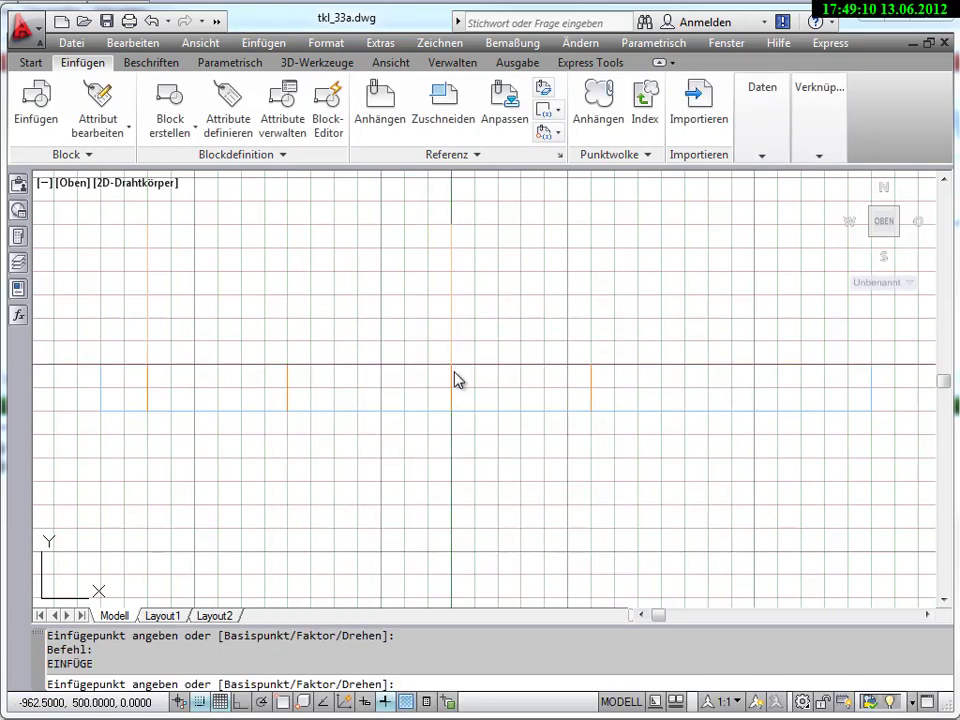
click(451, 365)
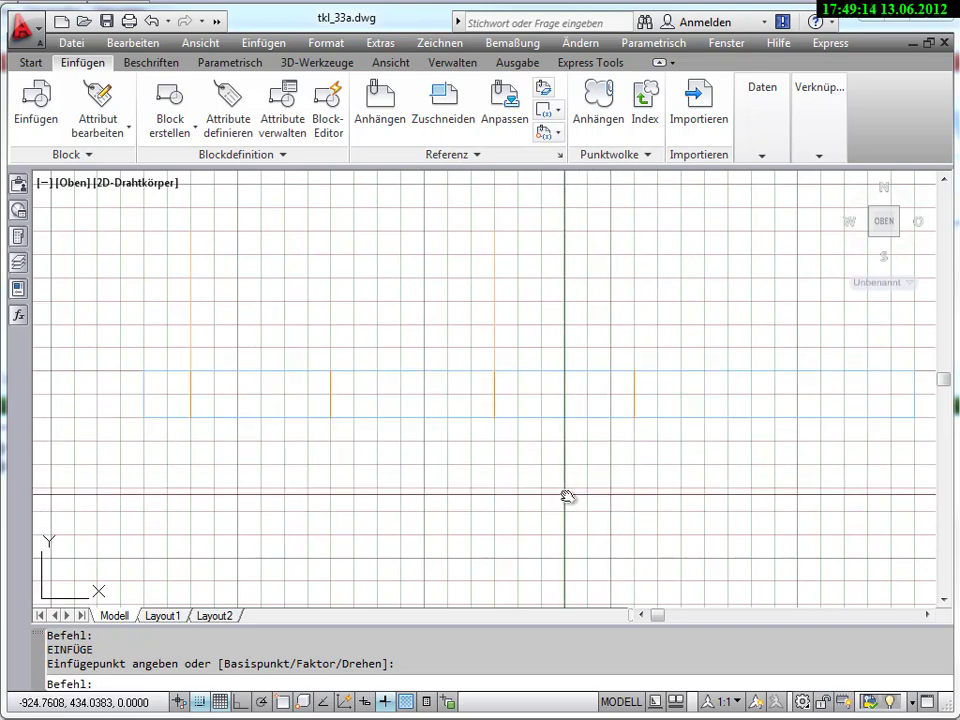
key(F8)
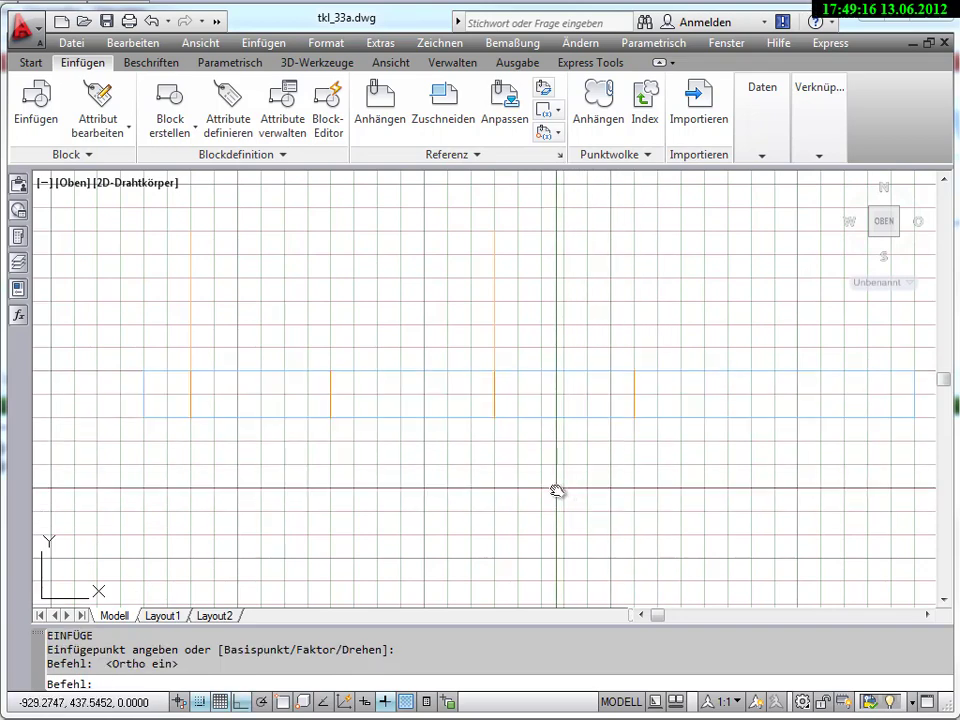
key(F7)
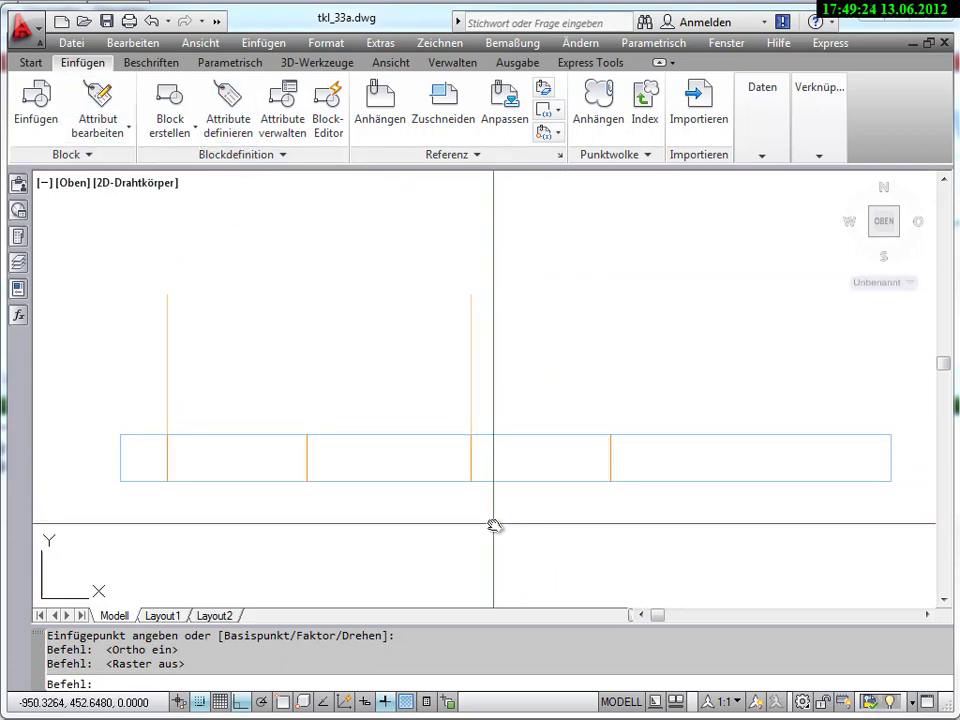
Step: Select the right-hand Tuer25 door and open it with Blockeditor from its context menu
click(167, 434)
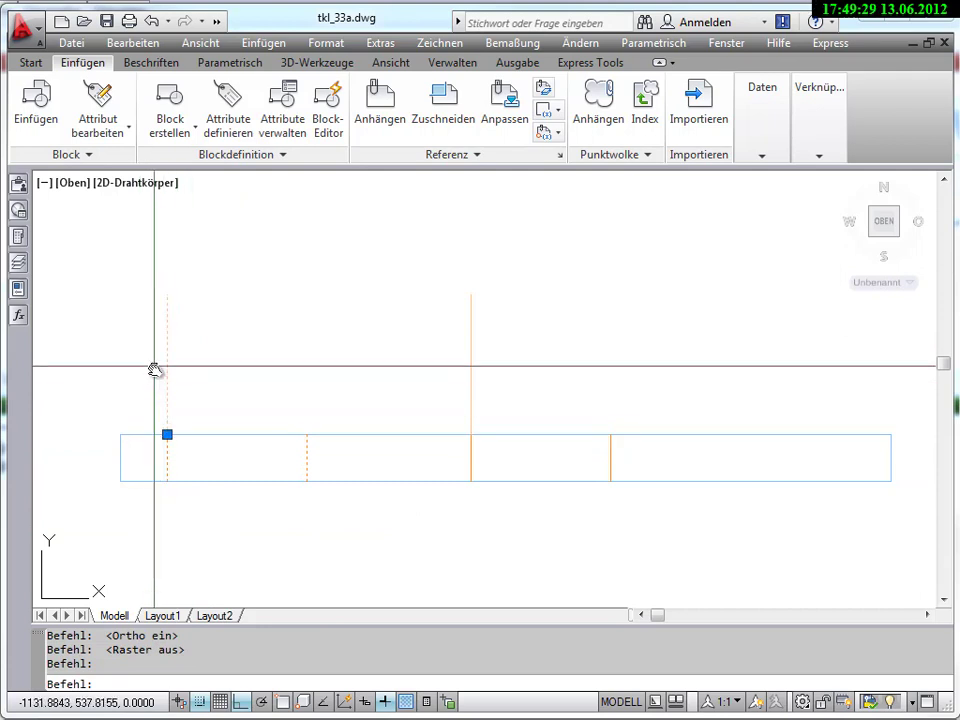
key(Escape)
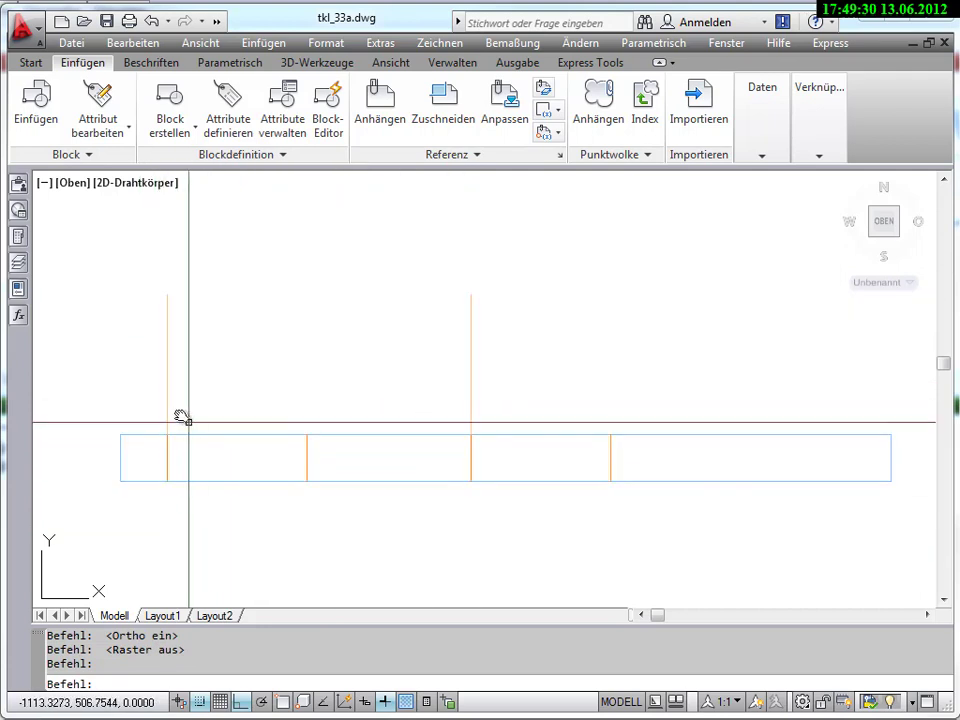
click(171, 409)
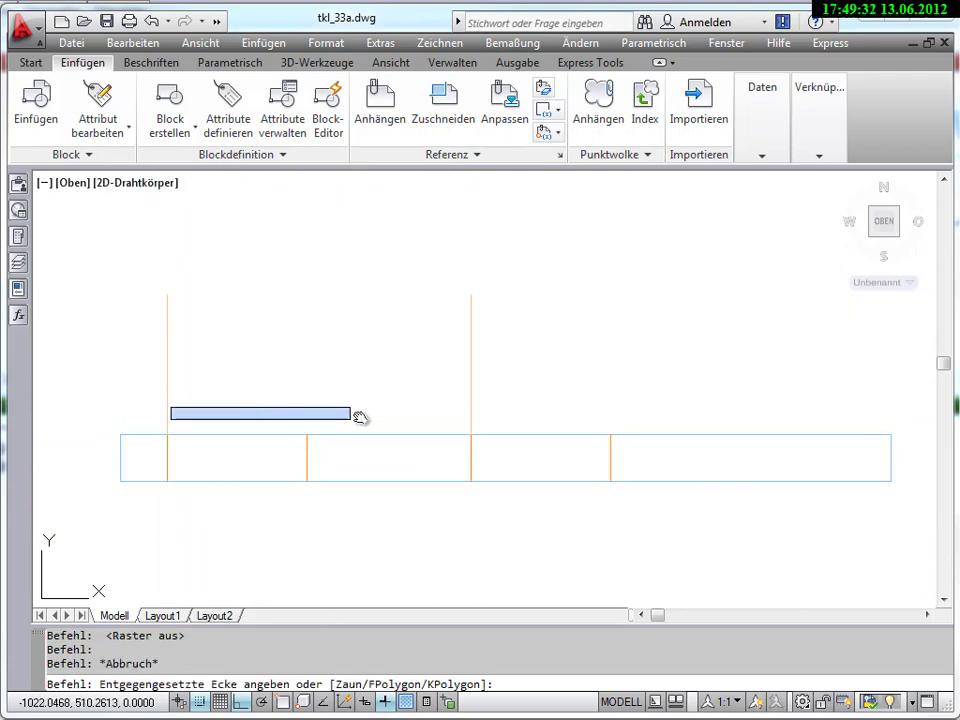
click(358, 416)
key(Escape)
click(471, 385)
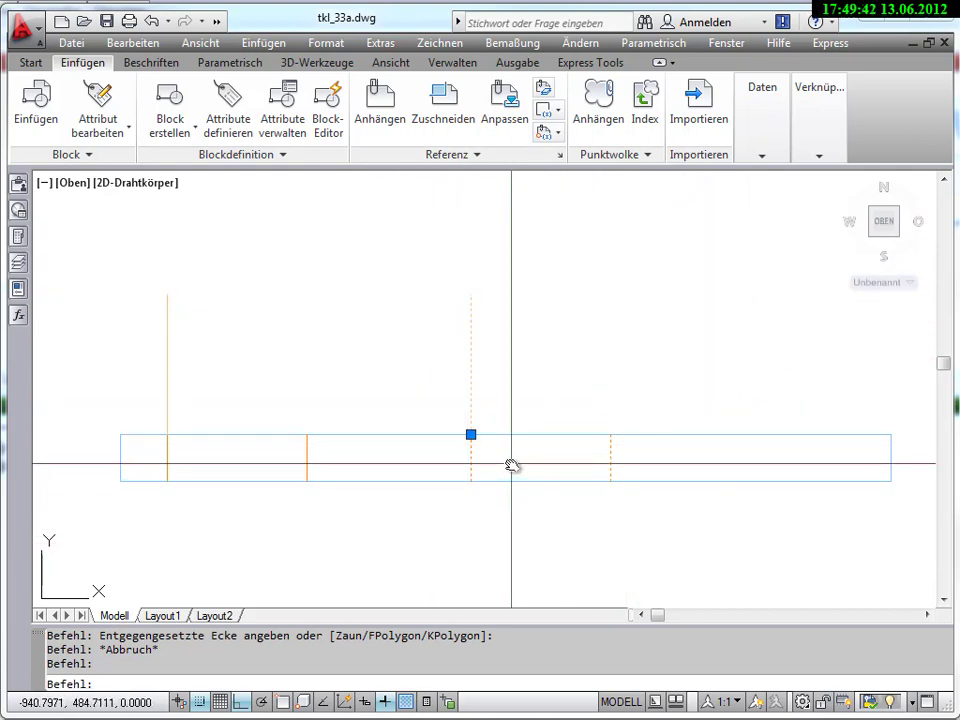
key(Escape)
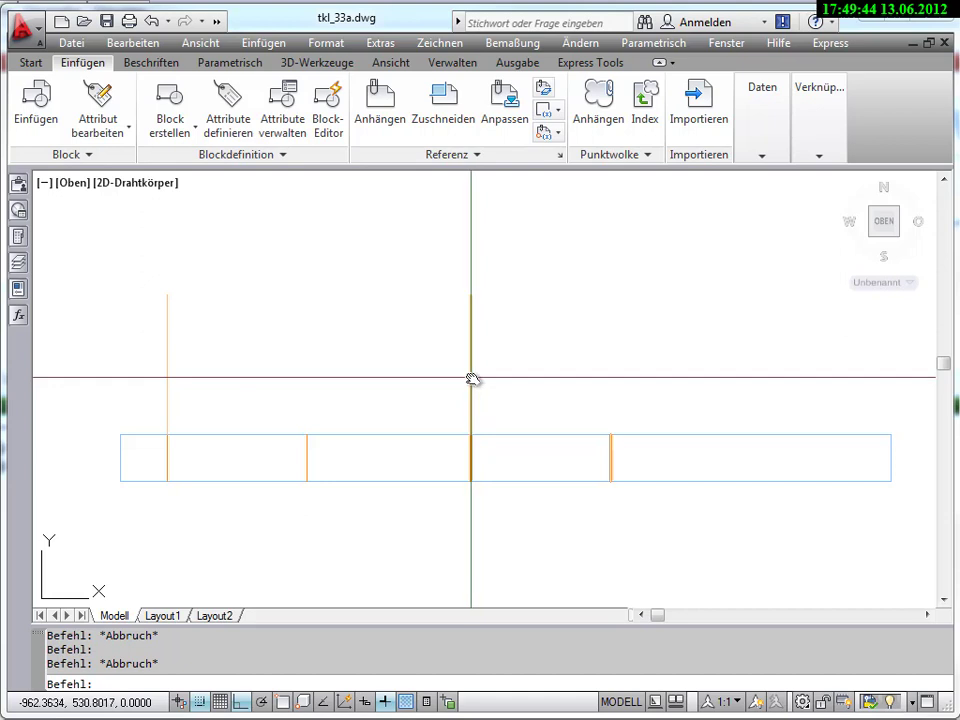
click(471, 379)
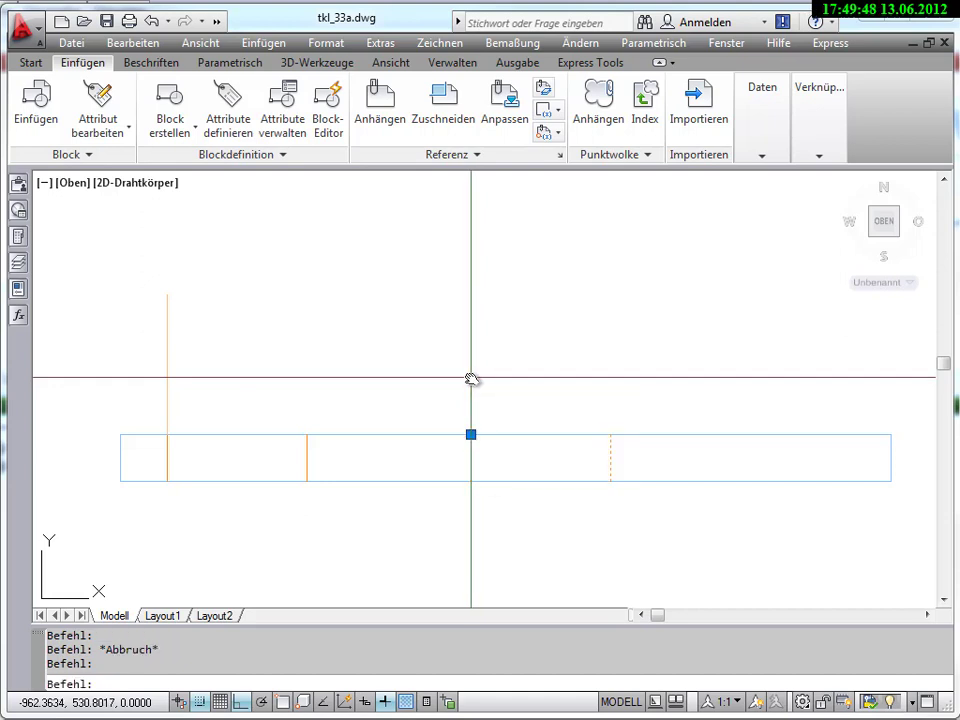
right_click(471, 379)
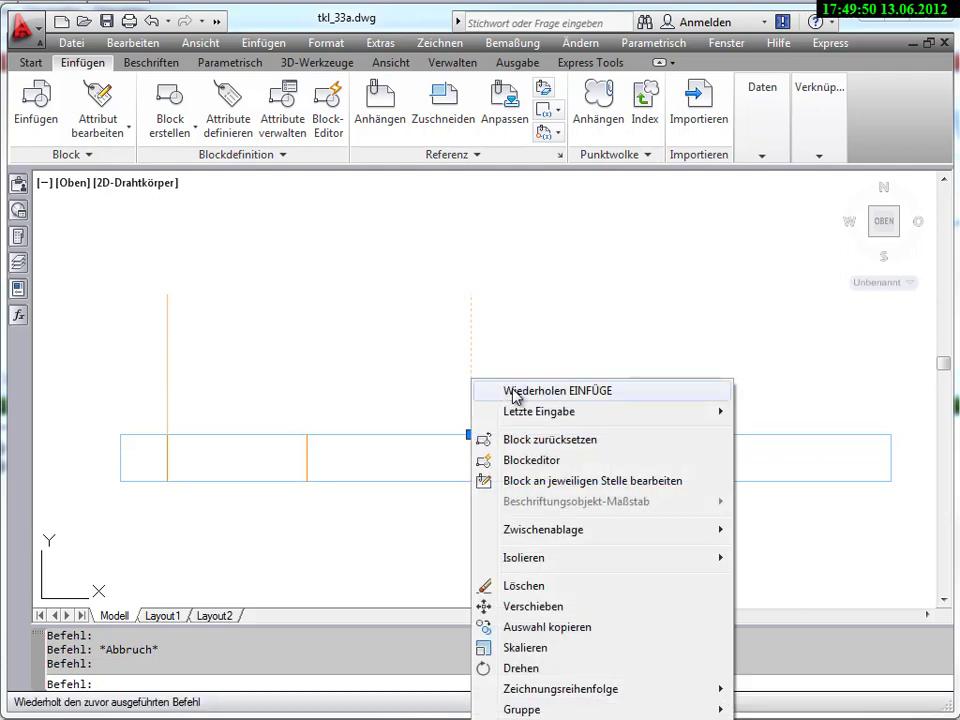
click(533, 461)
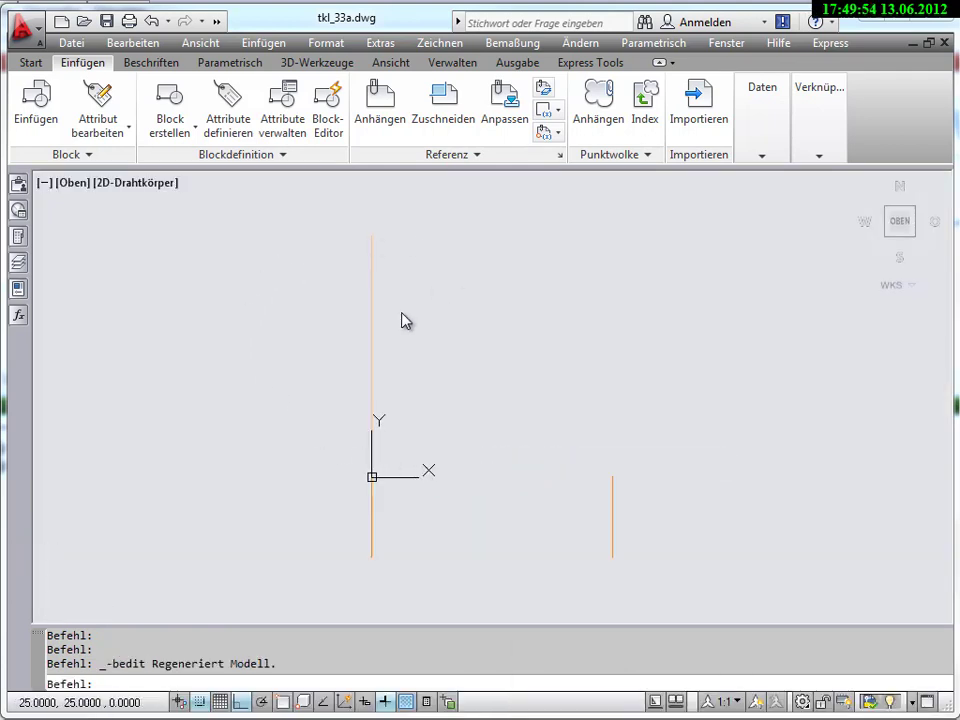
Step: Pick the Start, Centre, End arc method and make GR_T the current layer
click(31, 62)
click(165, 108)
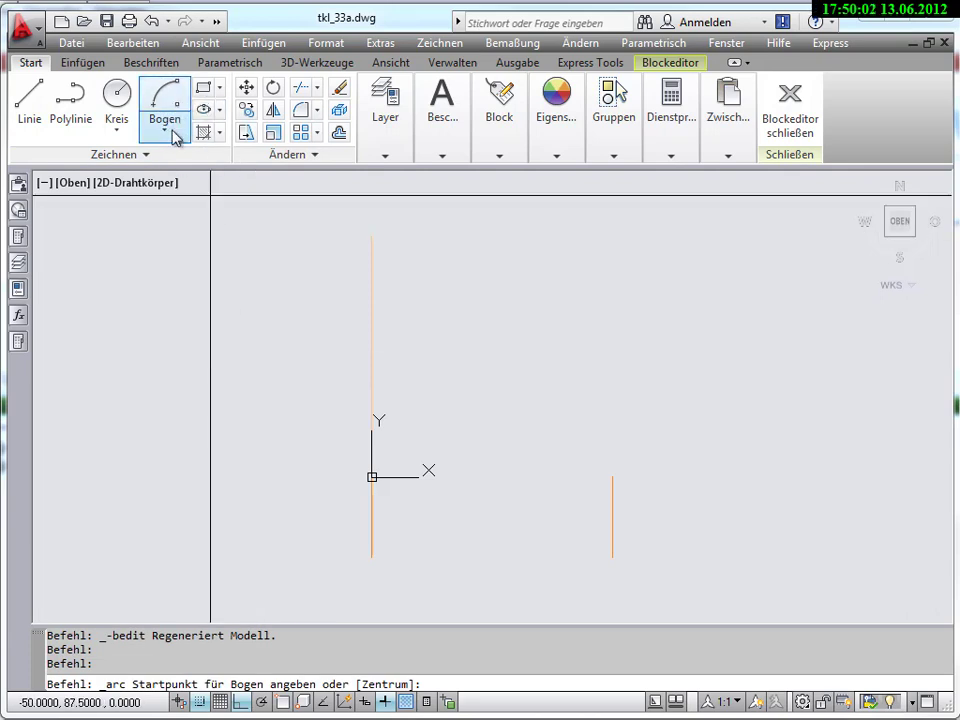
click(173, 134)
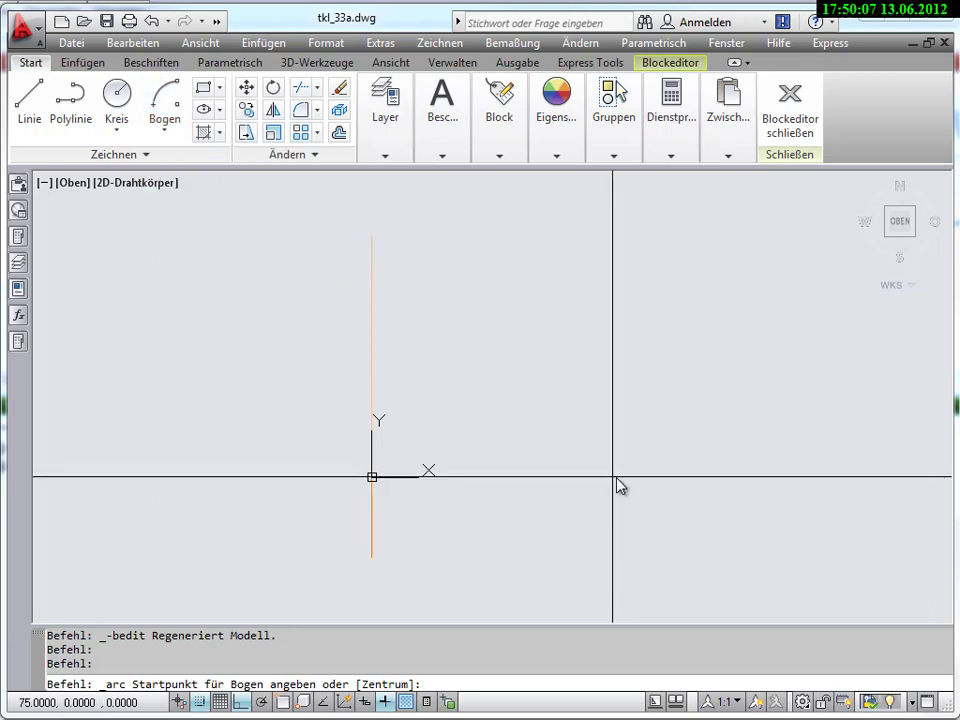
click(612, 477)
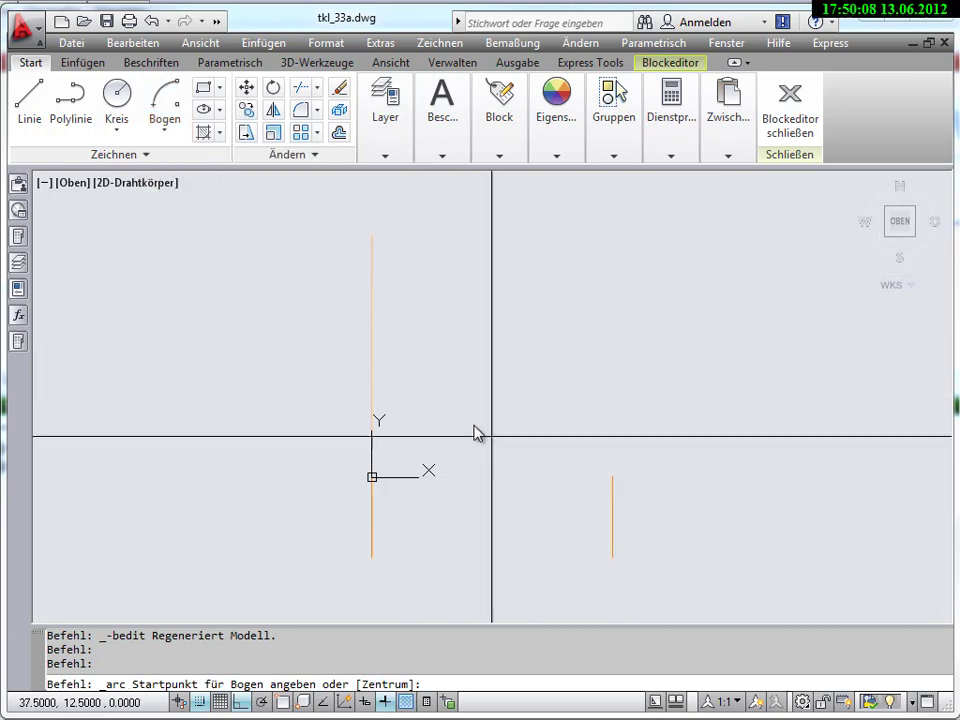
click(438, 160)
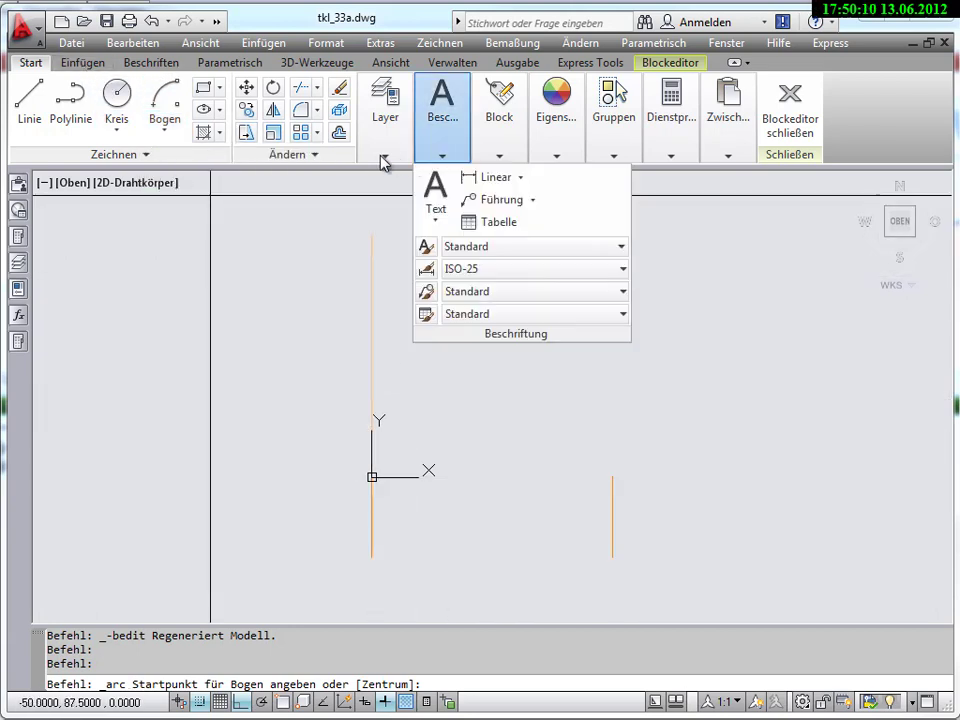
click(384, 155)
click(443, 225)
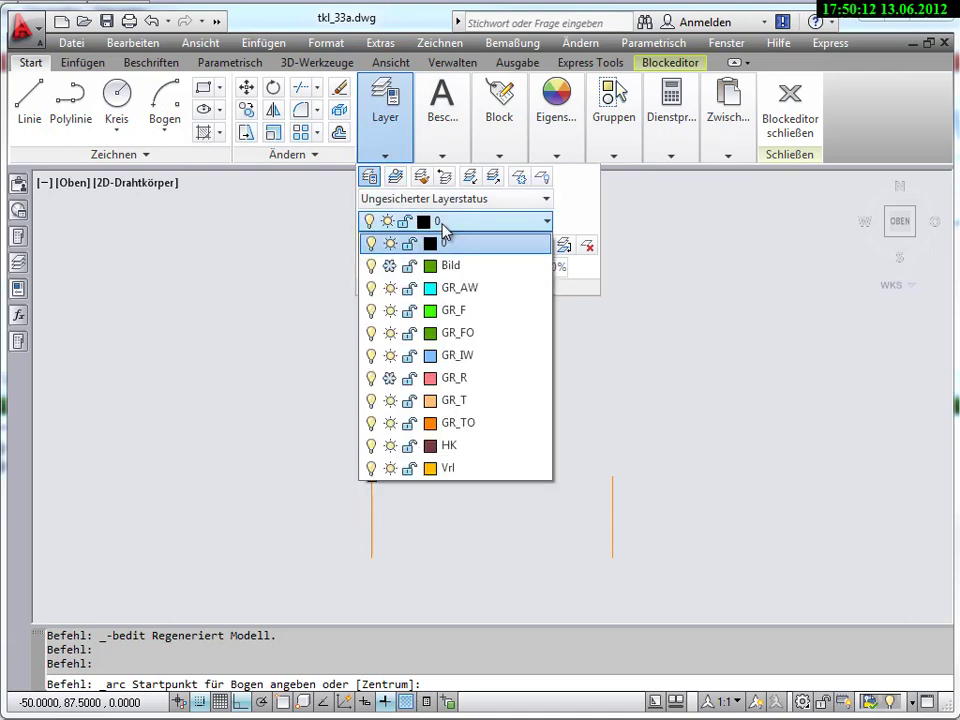
click(477, 402)
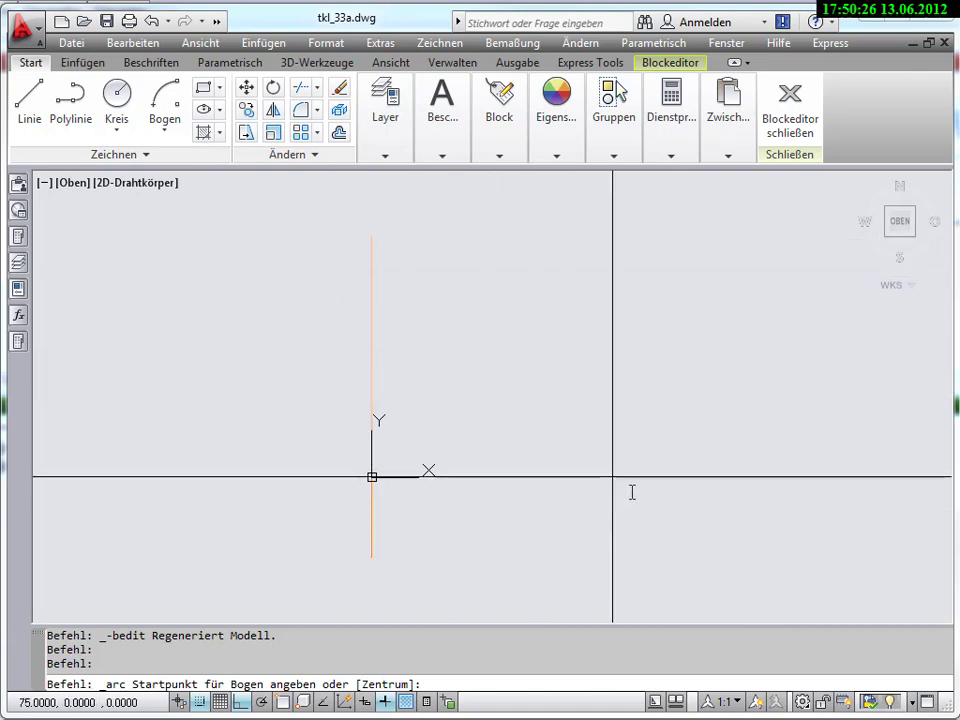
Step: Draw the swing arc from the right line's top, centred on the origin, to the leaf's top
click(612, 478)
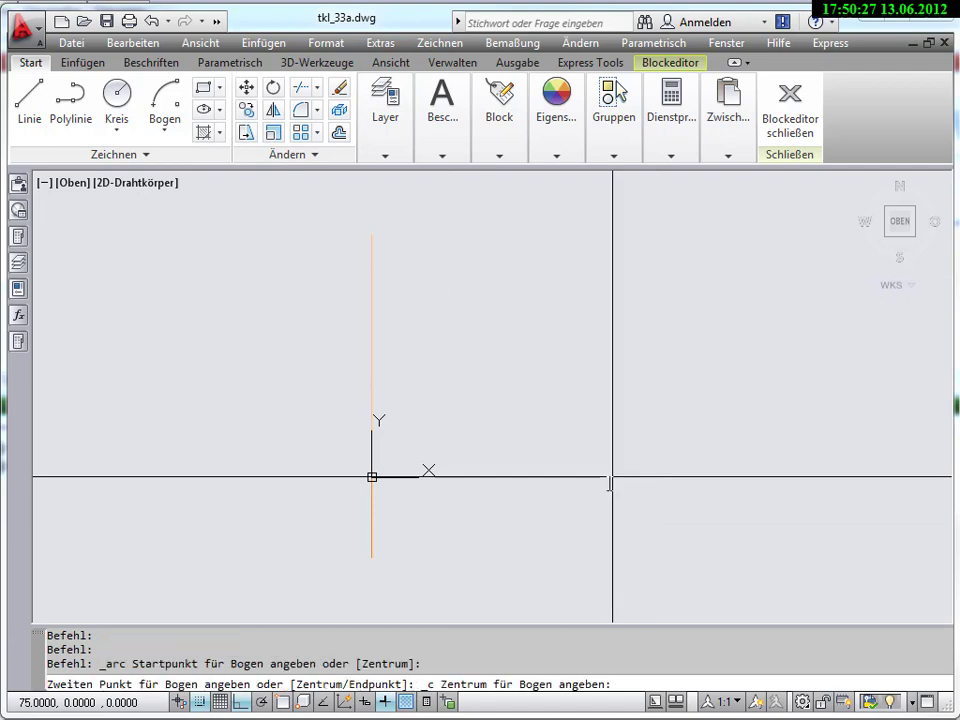
click(372, 477)
click(372, 237)
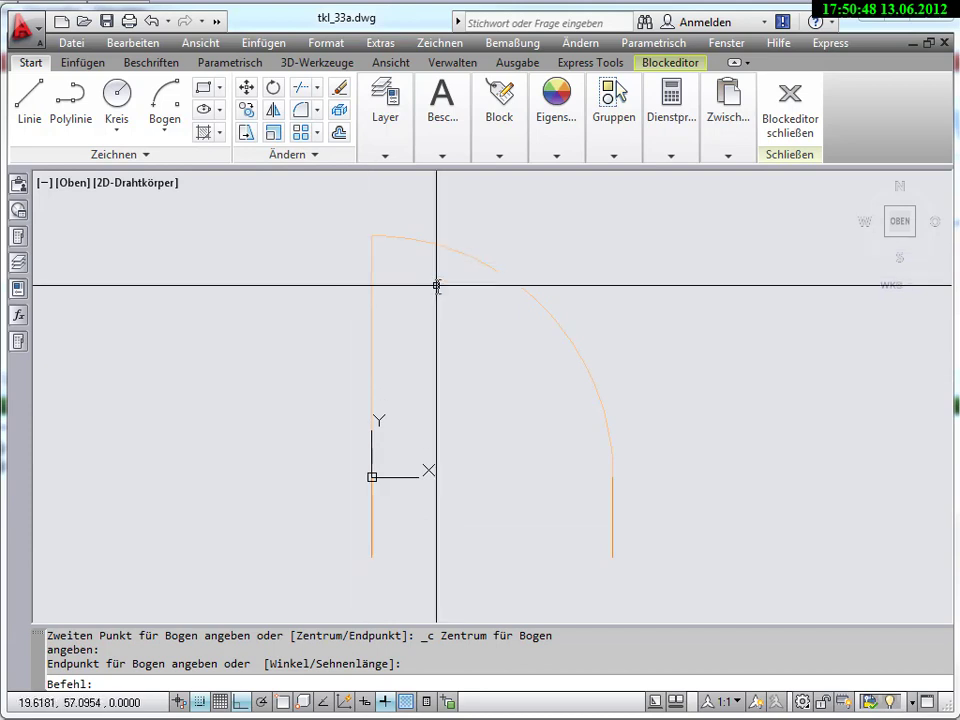
Step: Close the Block Editor saving changes to Tuer25, then zoom and pan to both doors
click(797, 114)
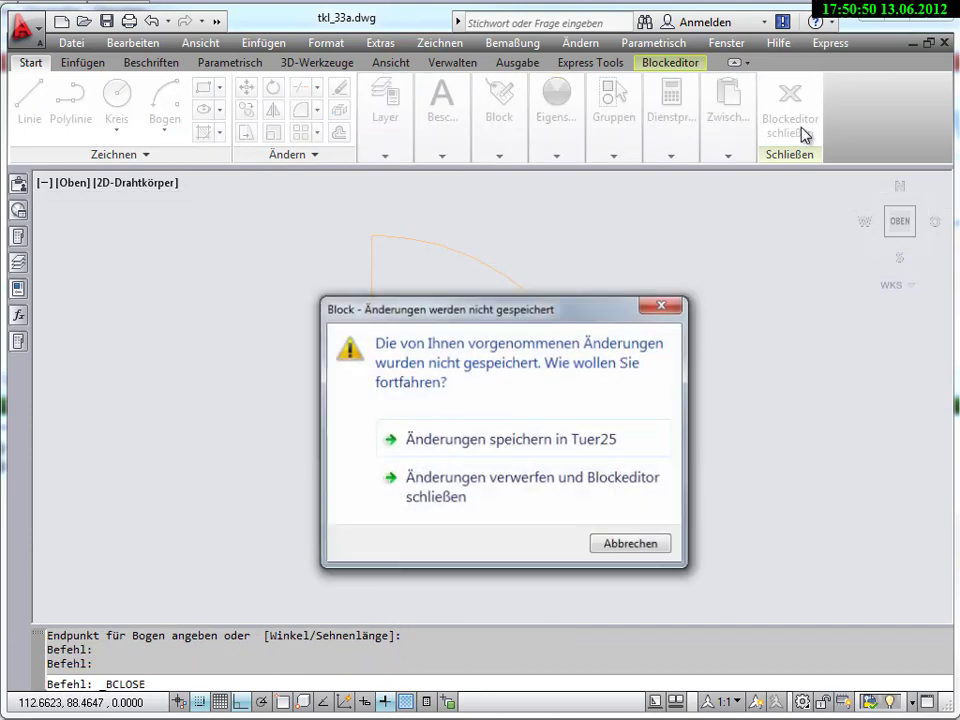
click(565, 442)
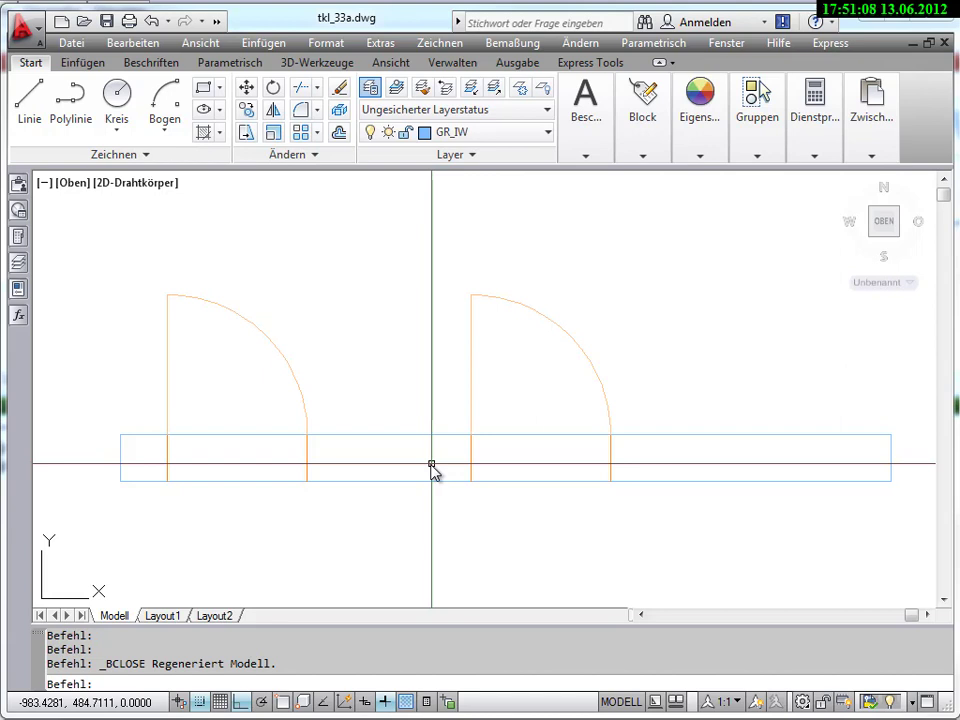
scroll(432, 467, down, 2)
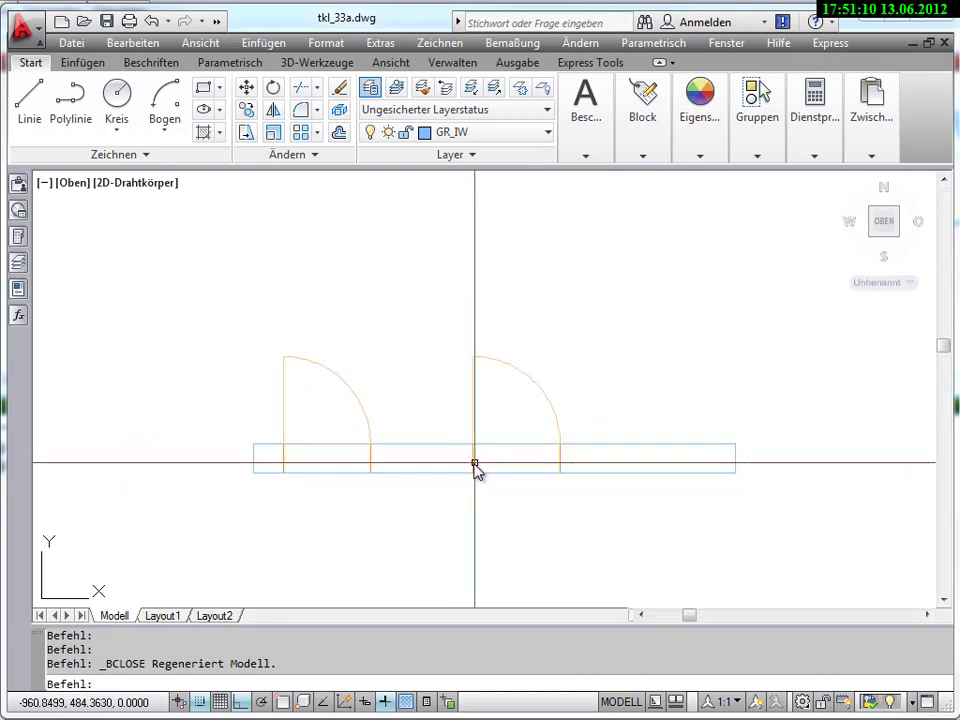
middle_drag(471, 467, 406, 468)
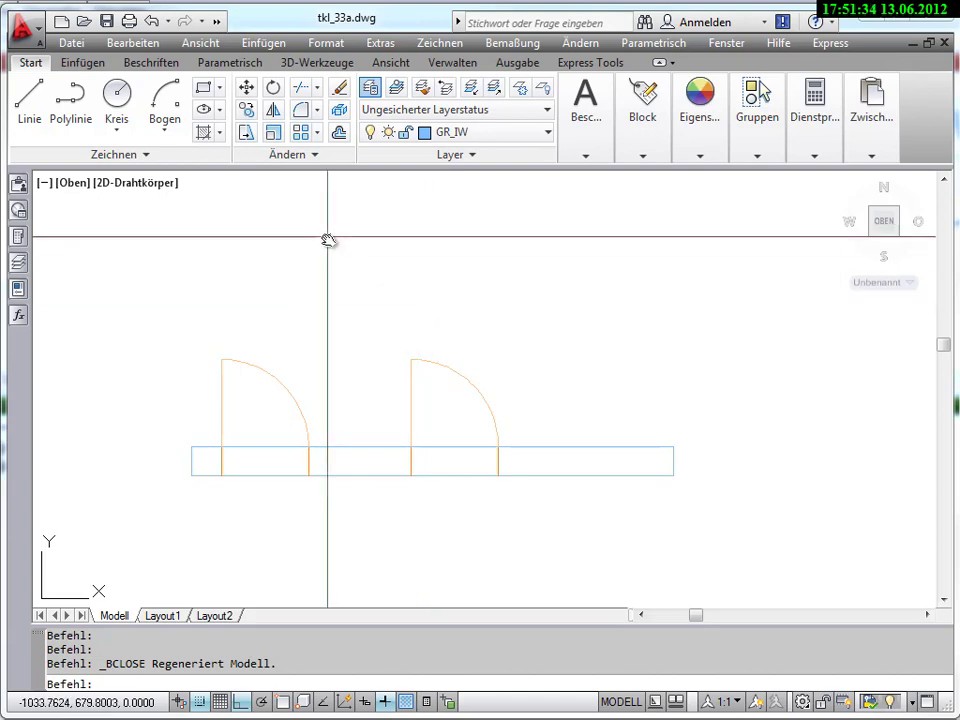
middle_drag(461, 561, 343, 491)
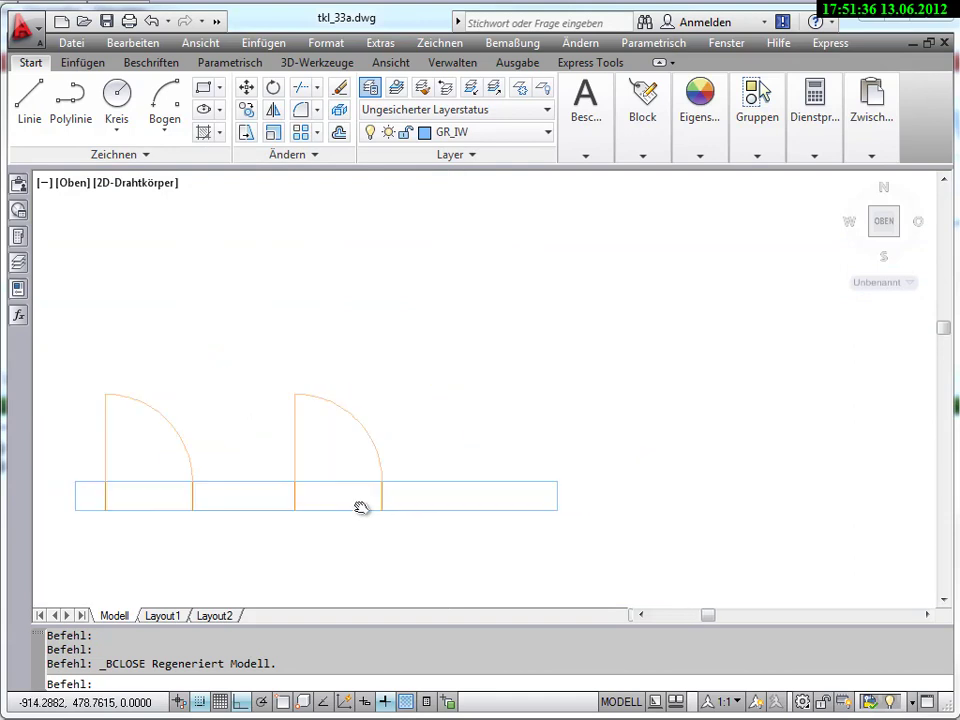
click(249, 115)
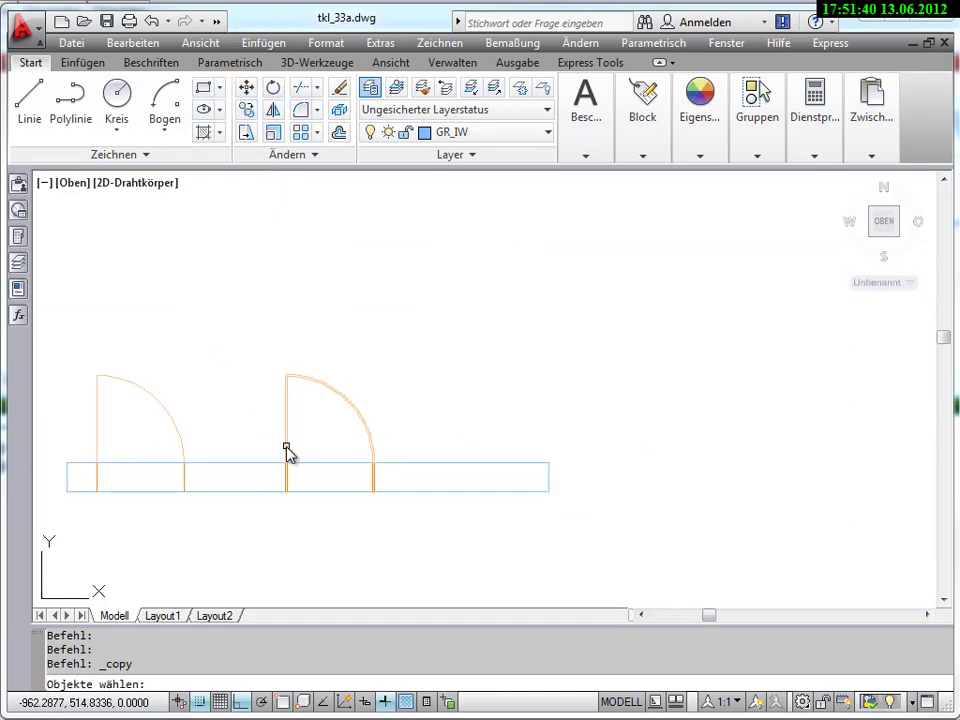
click(287, 452)
key(Return)
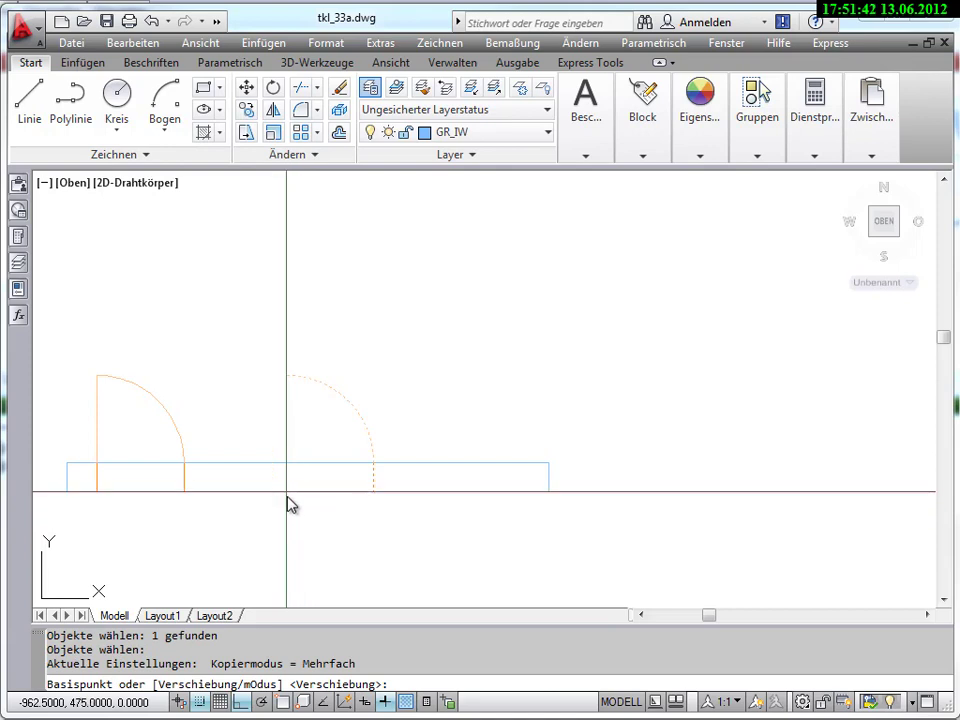
click(287, 493)
click(439, 497)
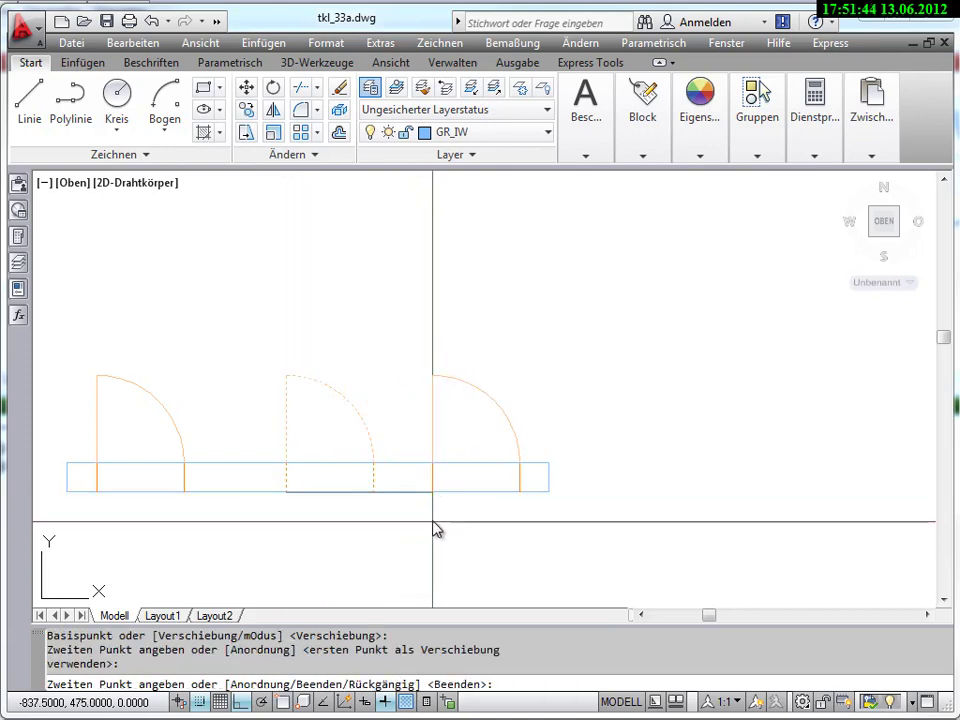
key(Escape)
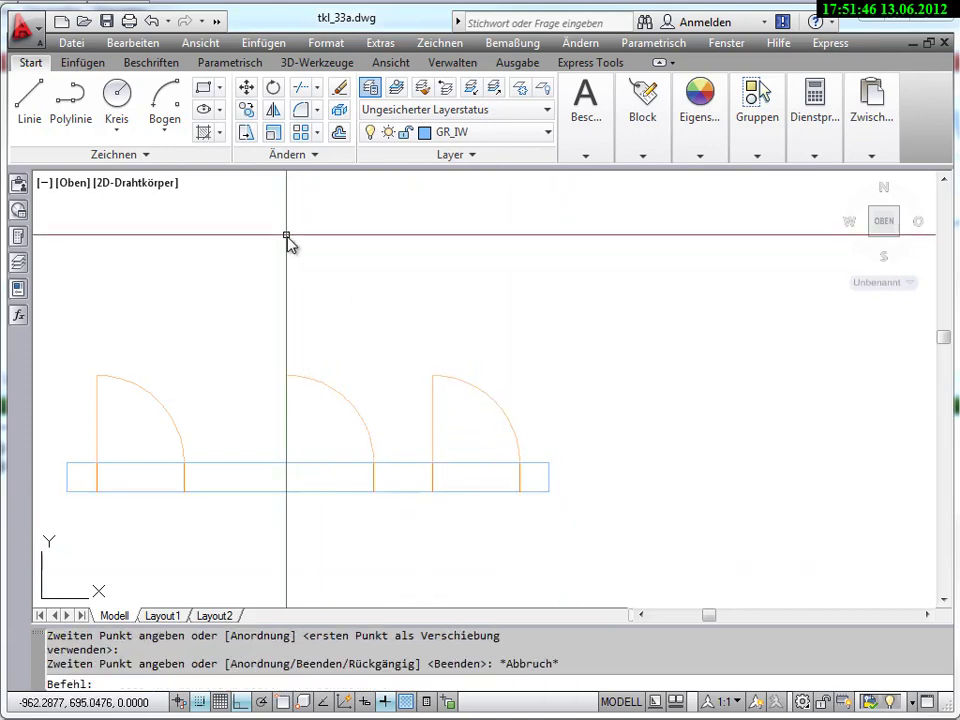
click(493, 400)
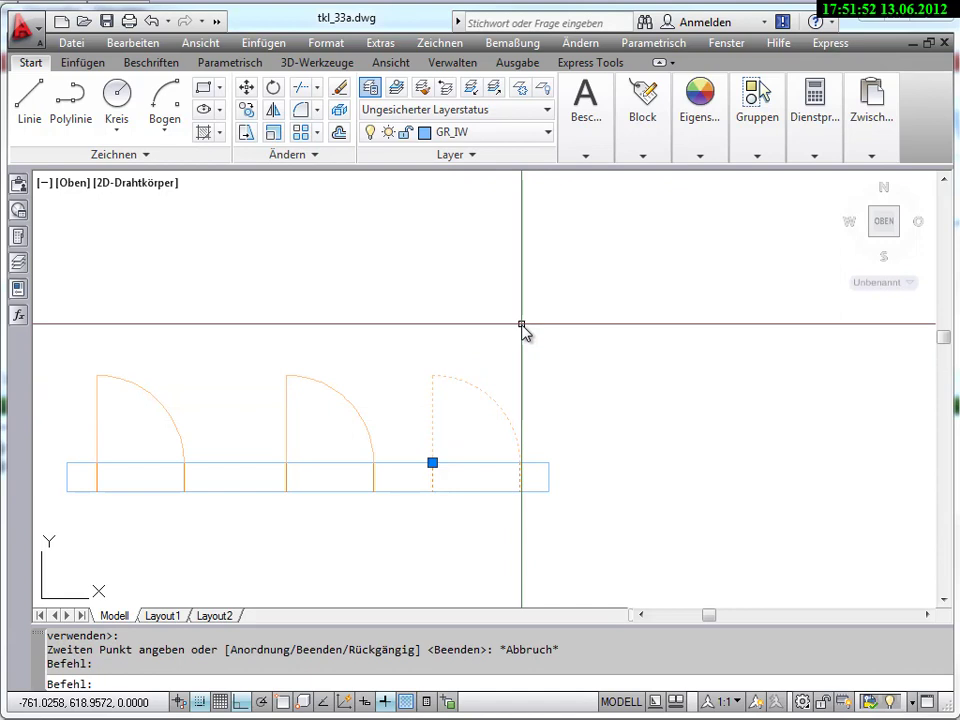
key(Escape)
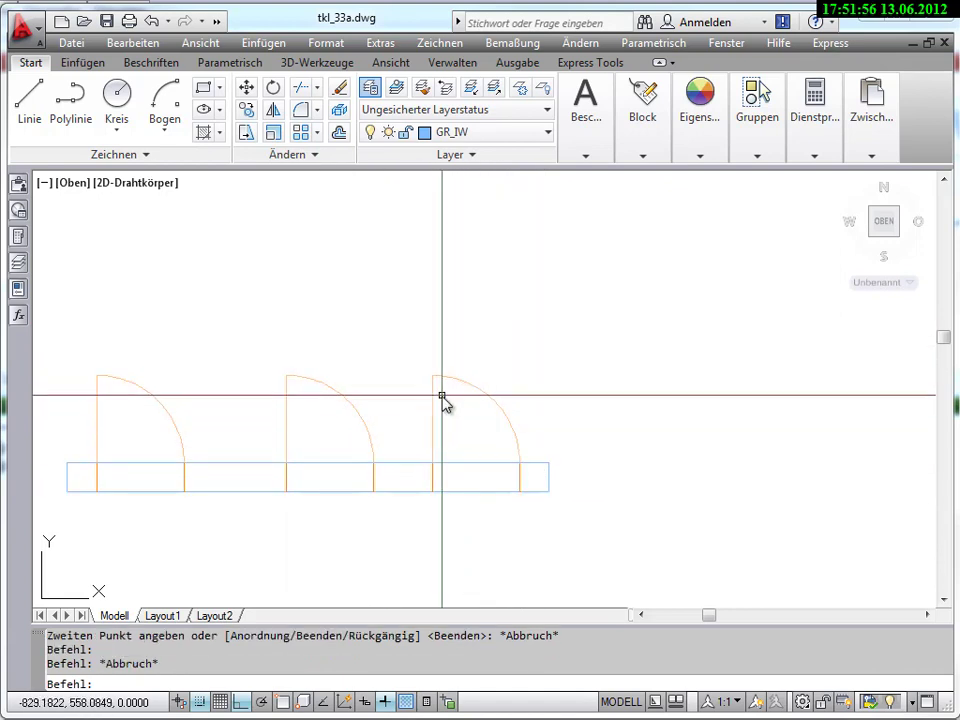
Step: Explode the third door block
click(341, 112)
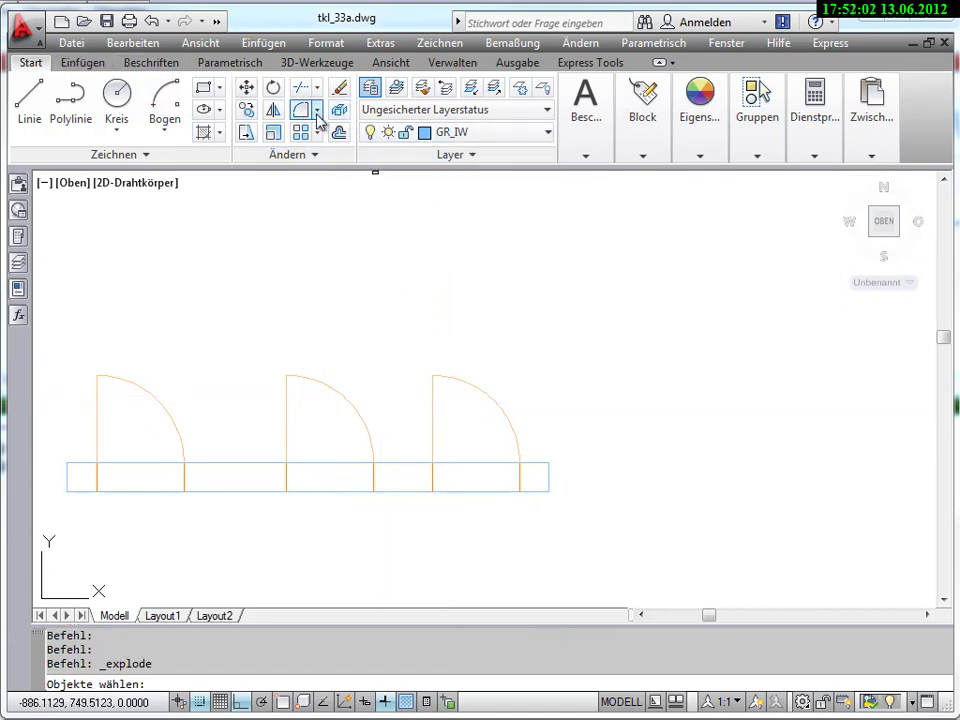
click(472, 387)
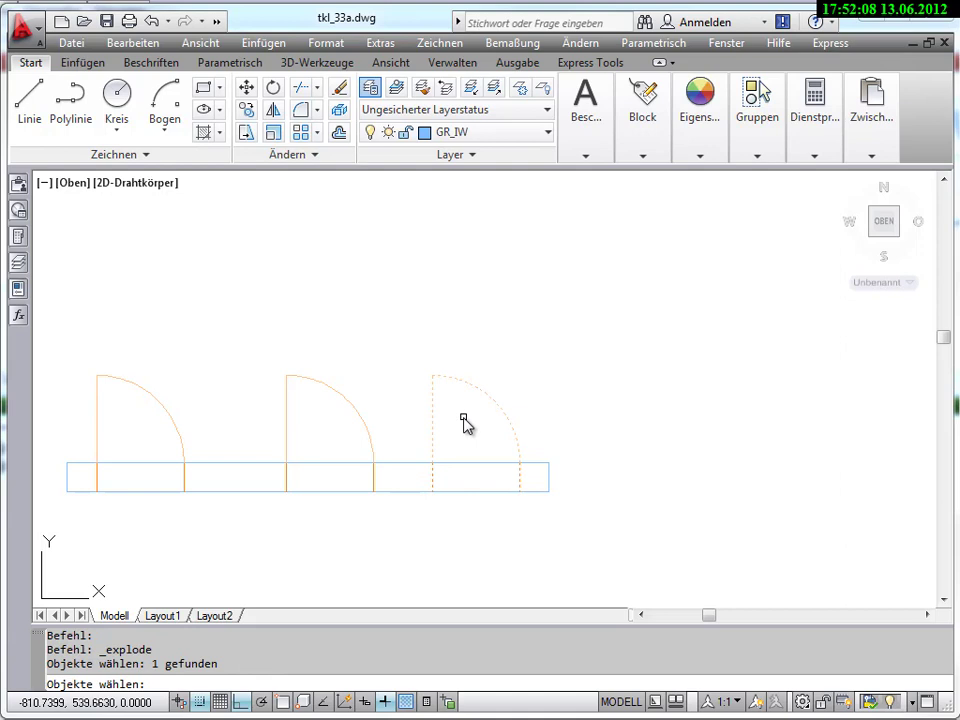
key(Return)
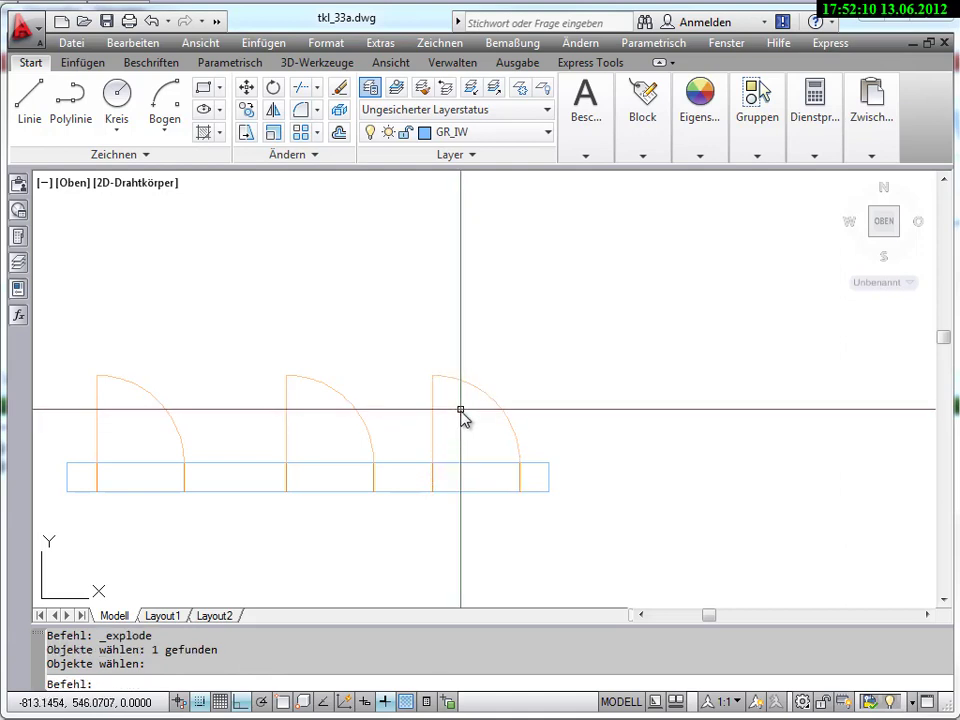
Step: Select the exploded door's arc and each line individually to confirm they are separate
click(480, 392)
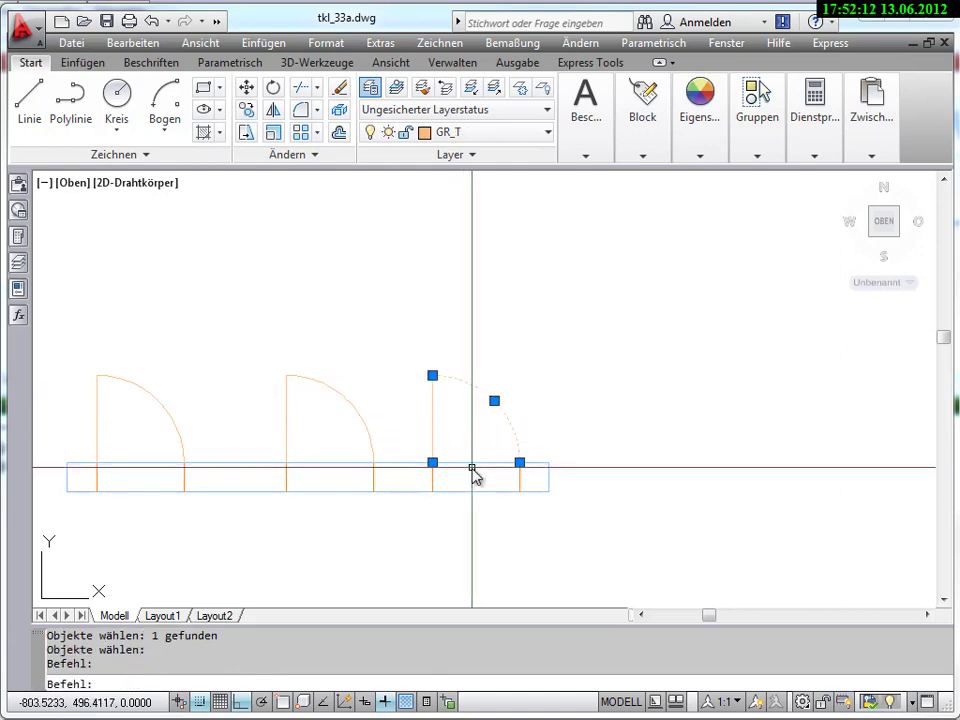
key(Escape)
click(434, 418)
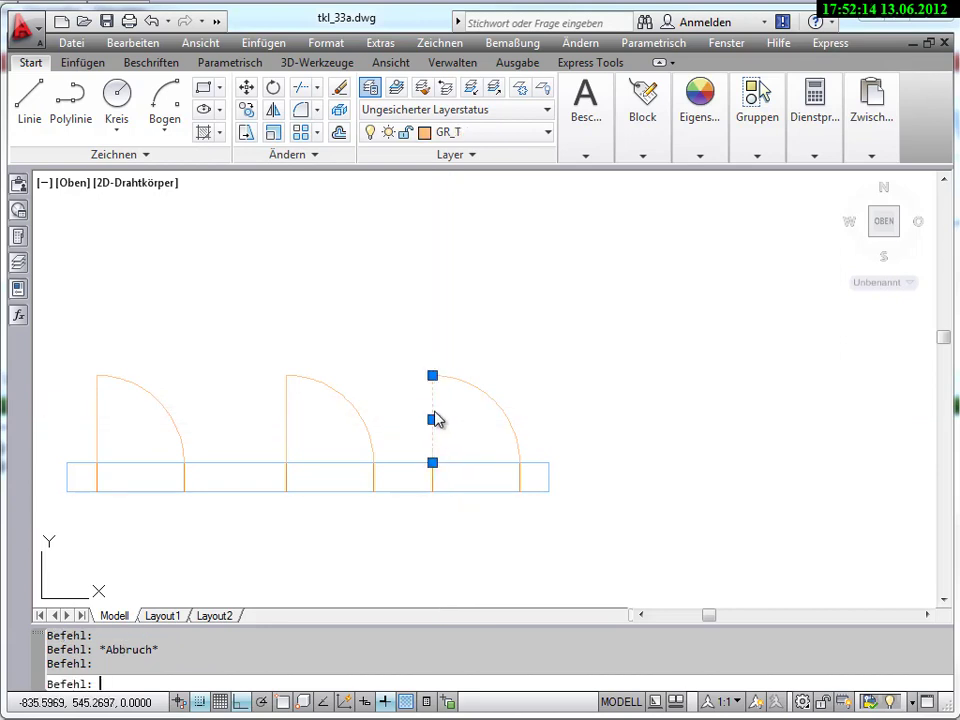
key(Escape)
click(436, 478)
key(Escape)
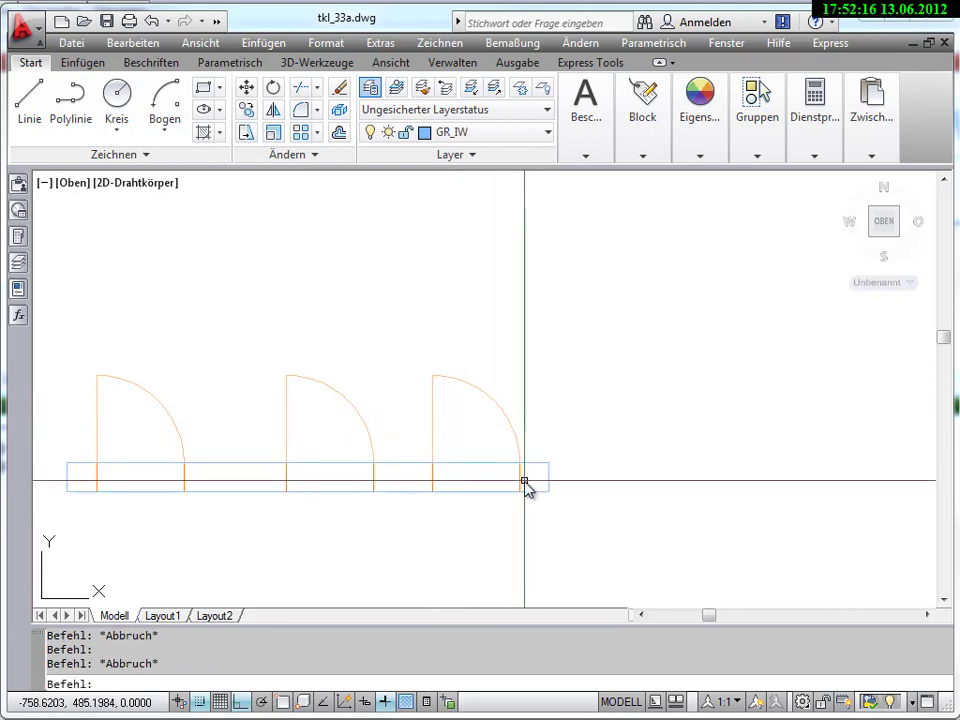
click(521, 484)
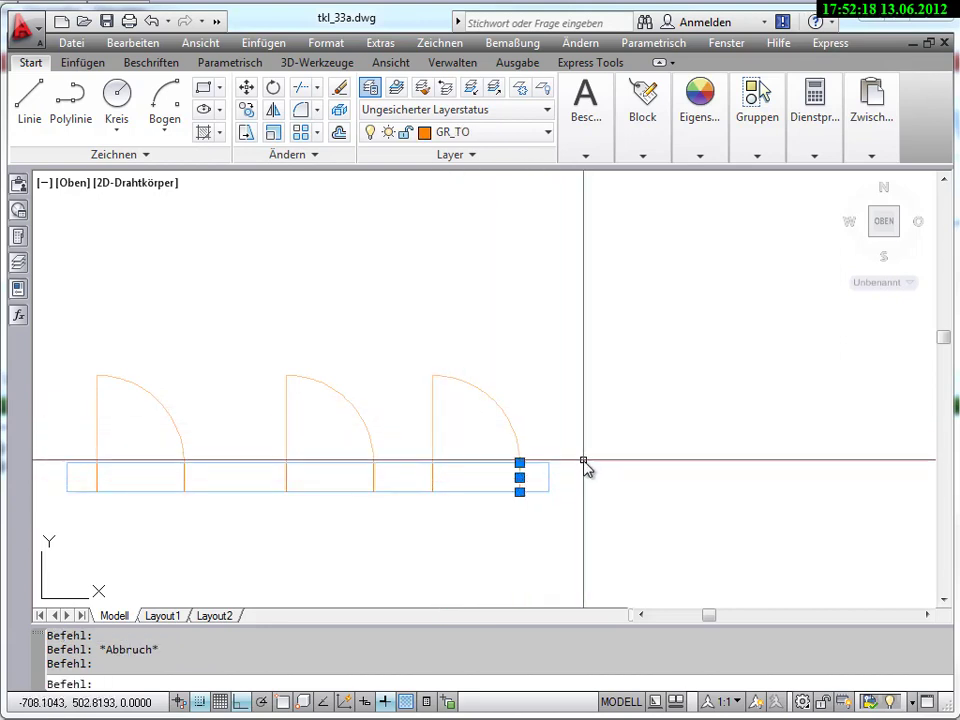
key(Escape)
key(Escape)
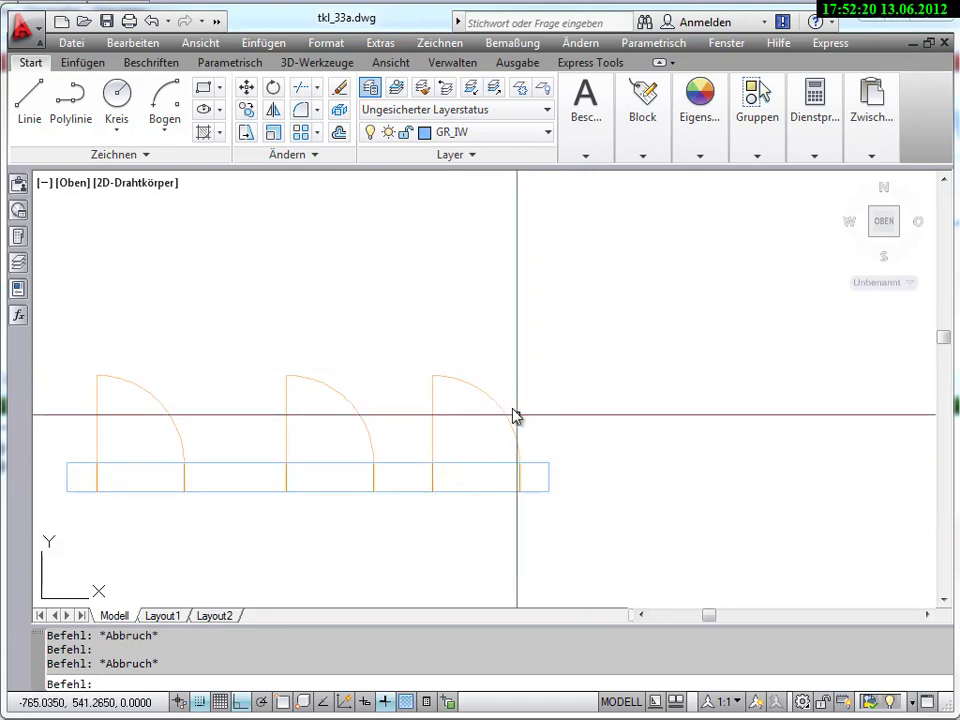
Step: Open the middle Tuer25 door in the Block Editor
click(287, 419)
right_click(287, 414)
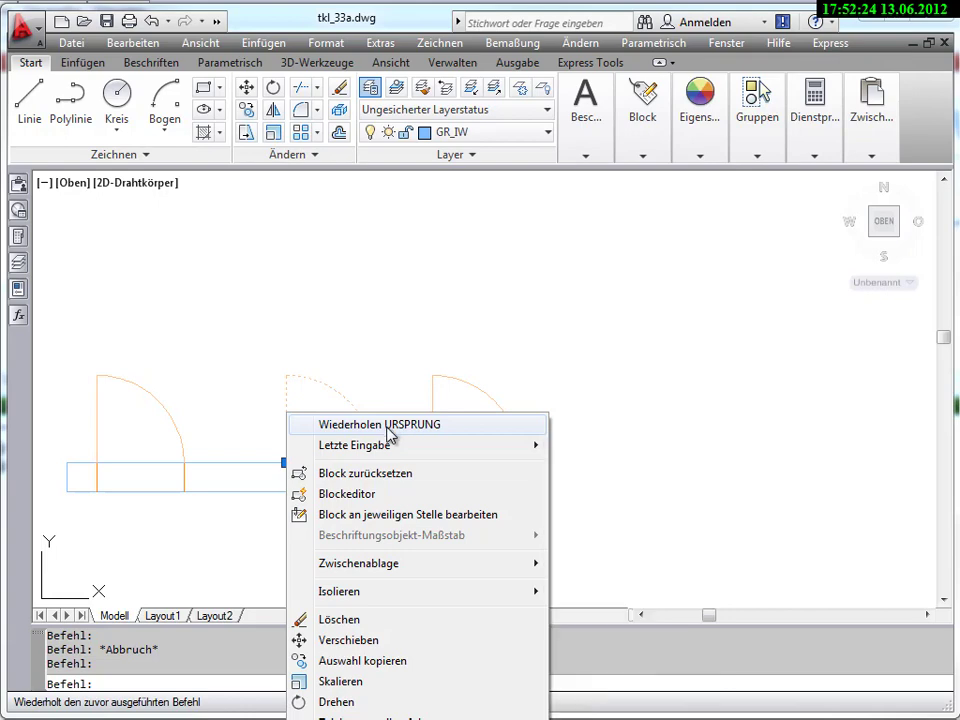
click(383, 495)
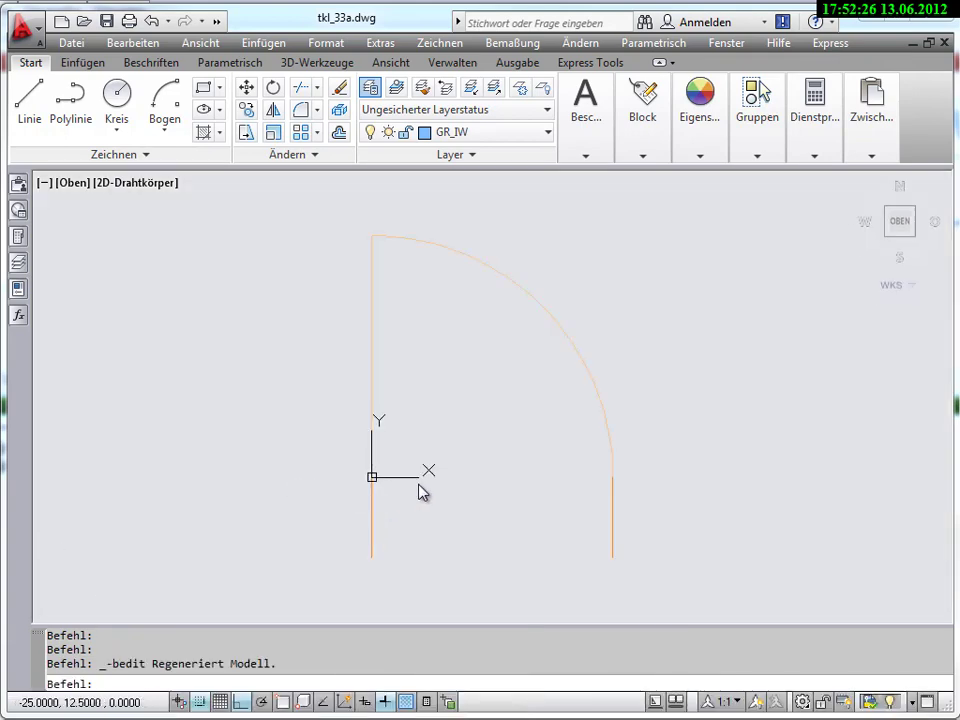
Step: Draw a horizontal line across the door and save the change to Tuer25
click(31, 62)
click(34, 96)
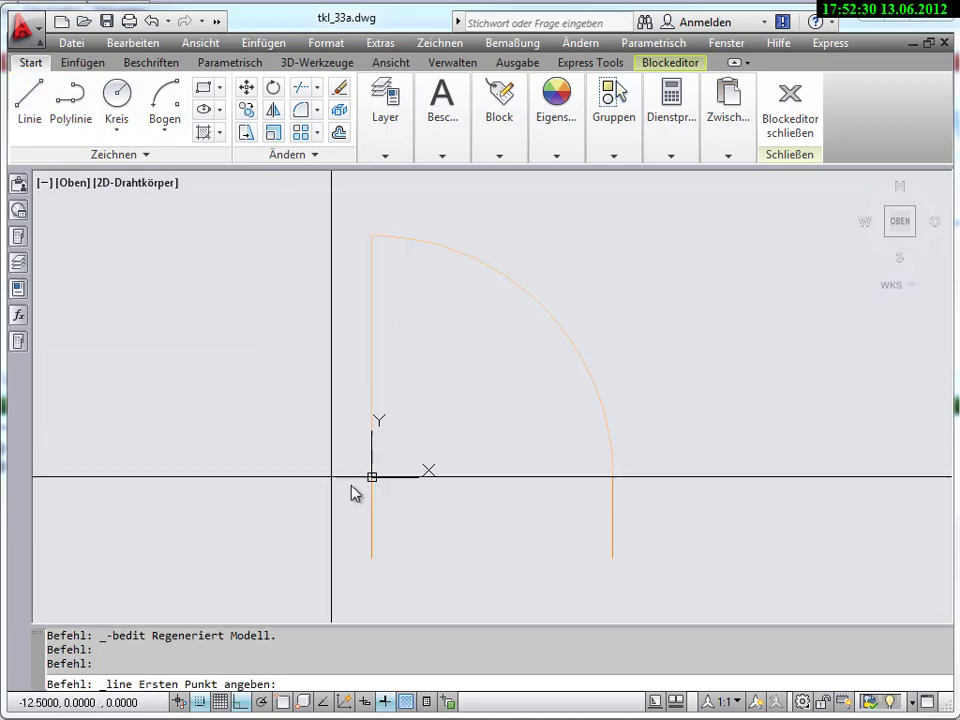
click(331, 356)
right_click(660, 409)
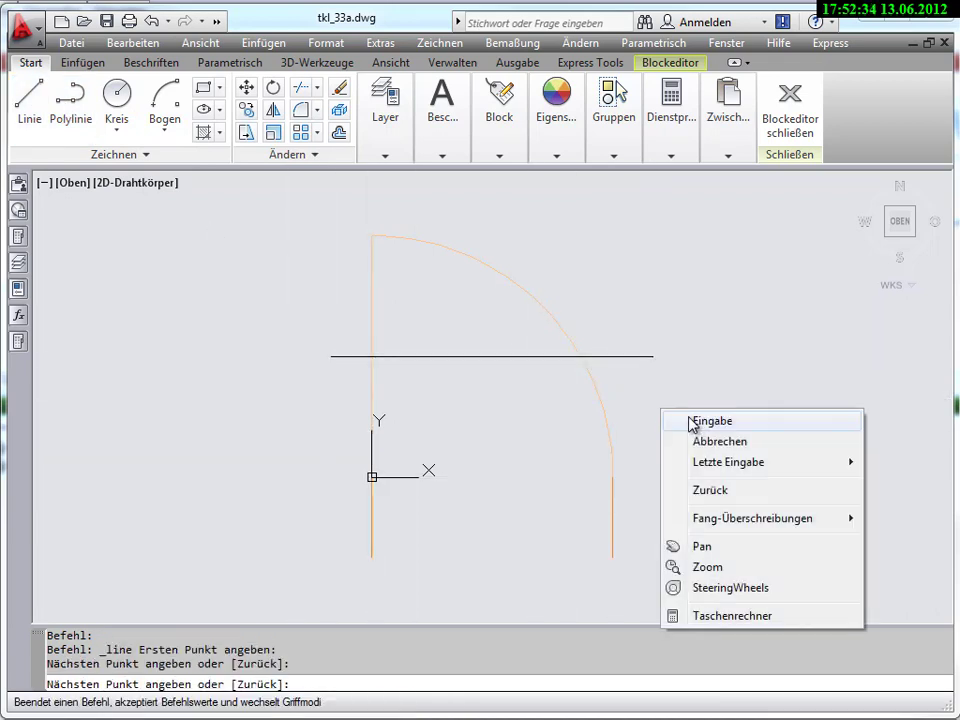
click(700, 422)
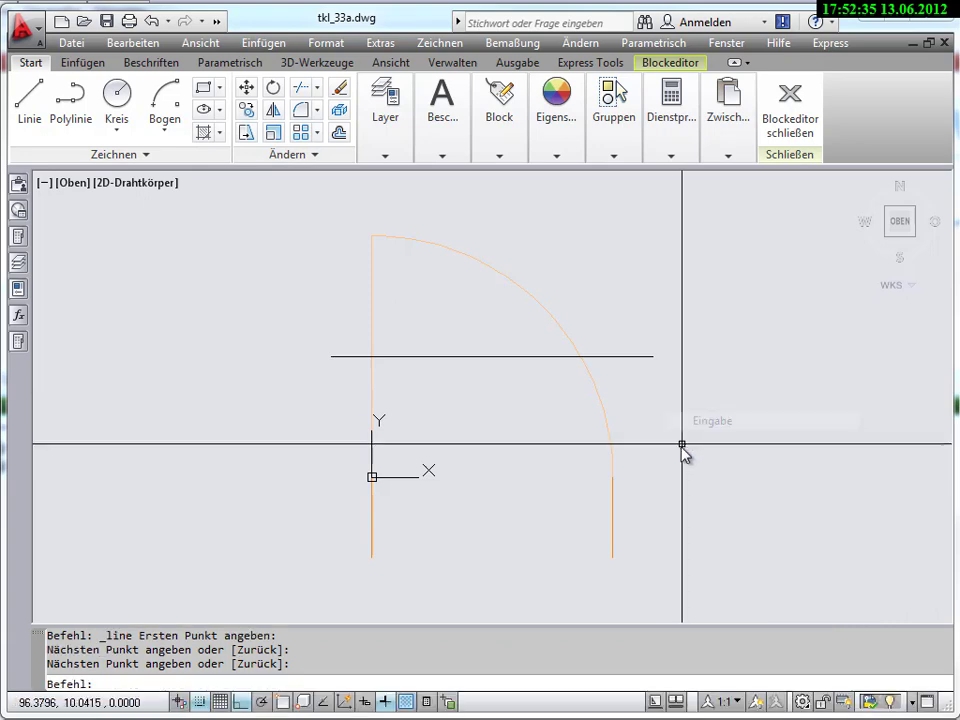
click(803, 124)
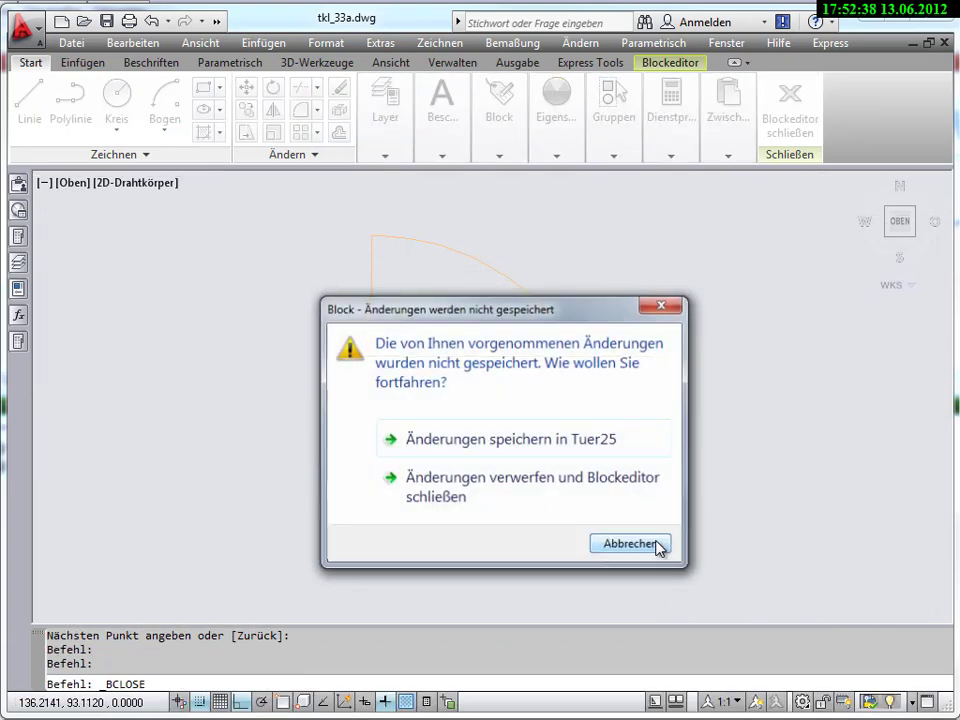
click(492, 448)
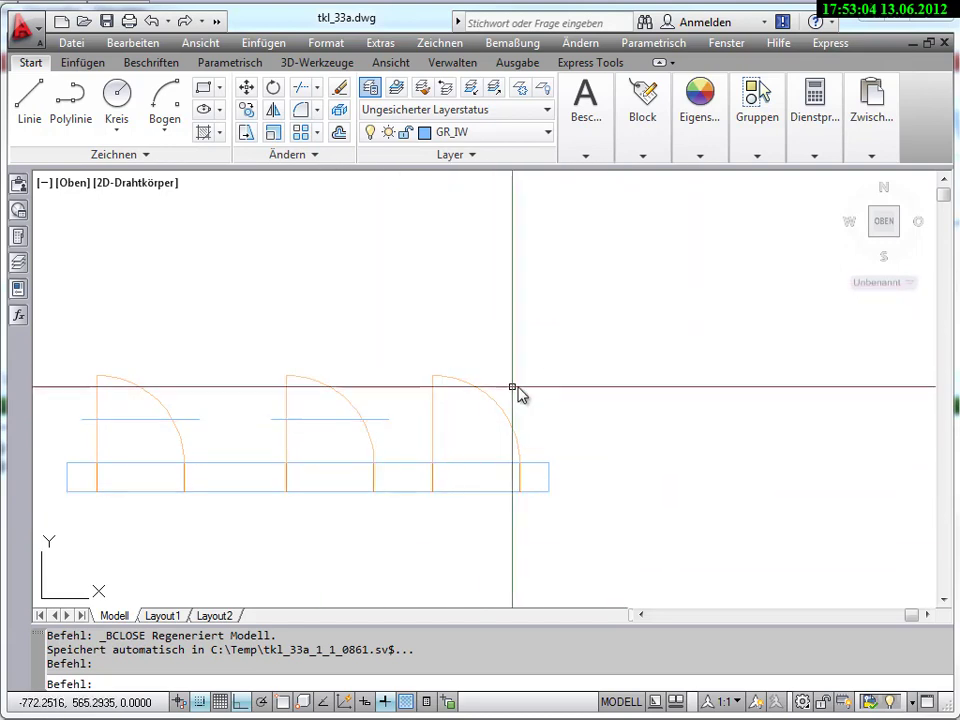
Step: Window-select the exploded third door's arc and lines and delete them
click(486, 389)
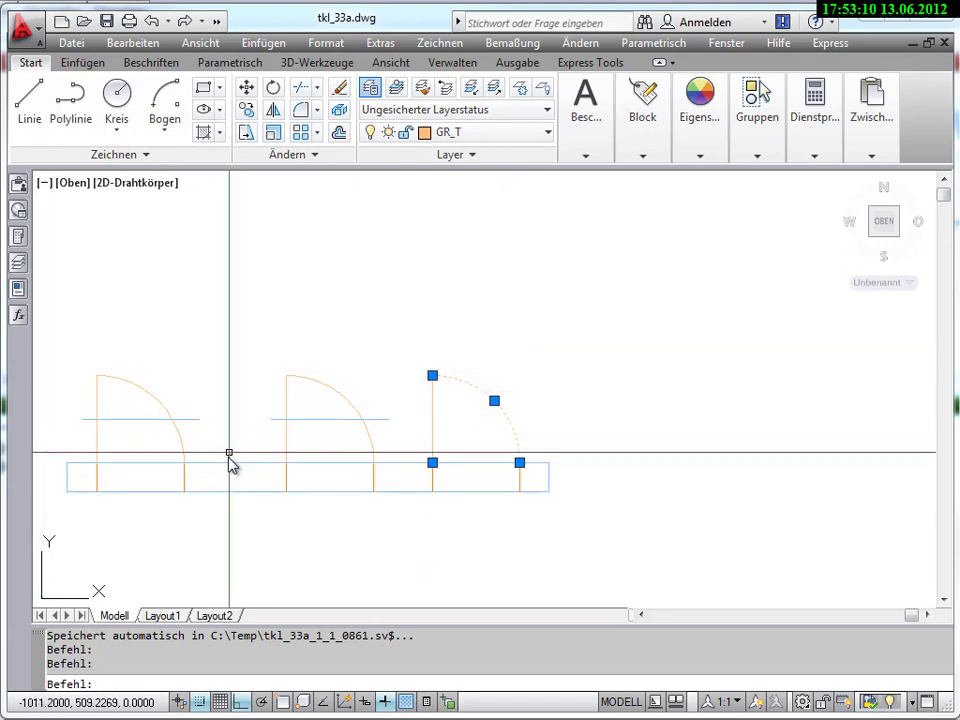
click(411, 313)
click(538, 528)
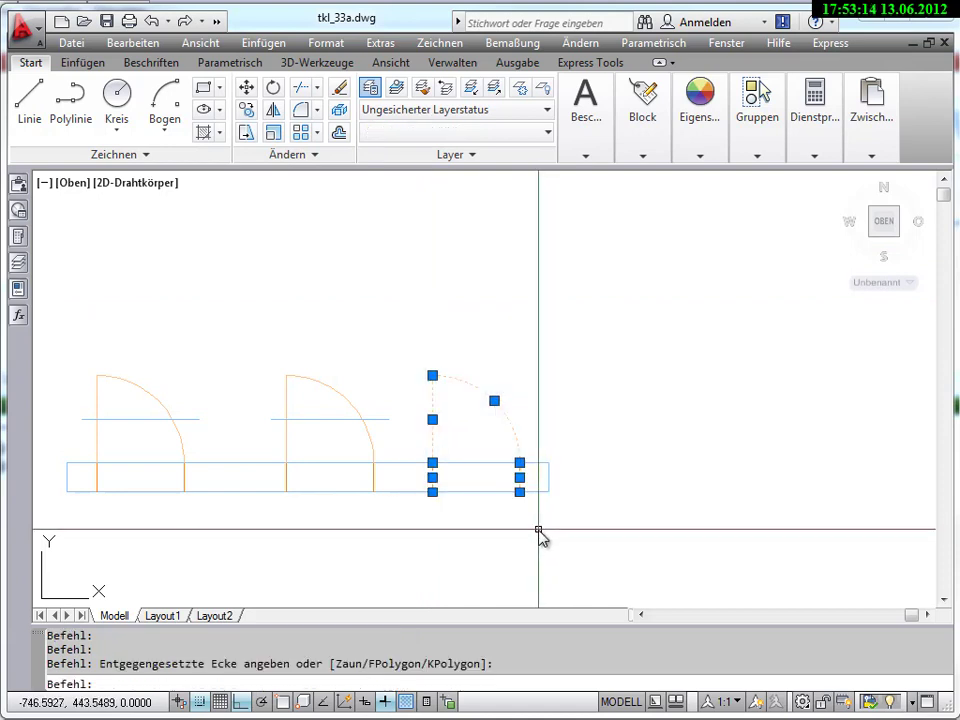
key(Delete)
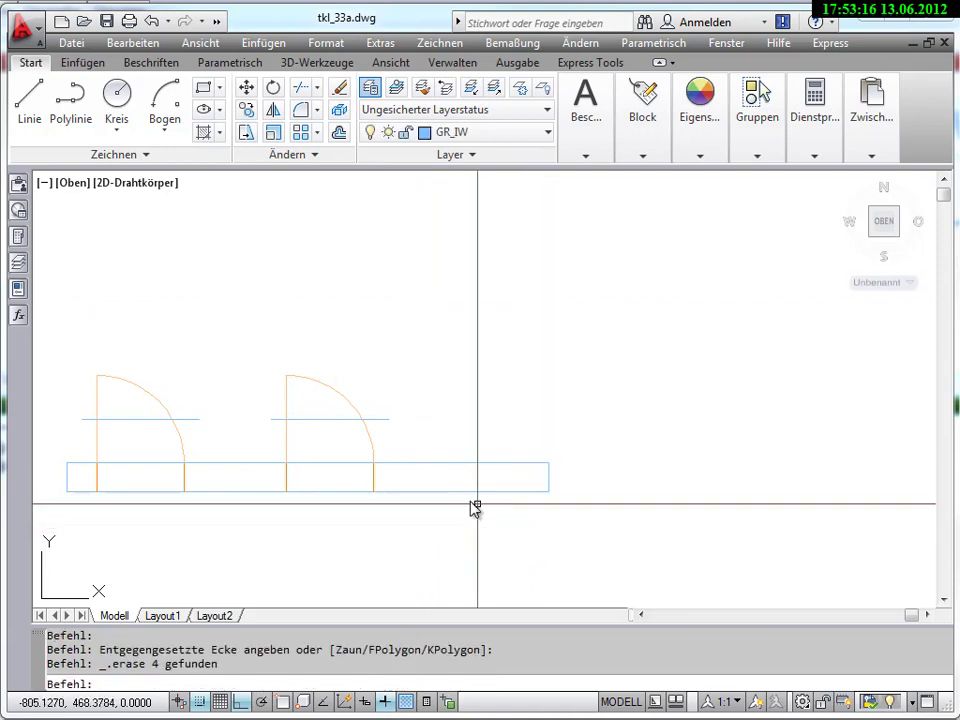
Step: Insert Tuer25 already exploded as a third door at the wall's right end
click(74, 61)
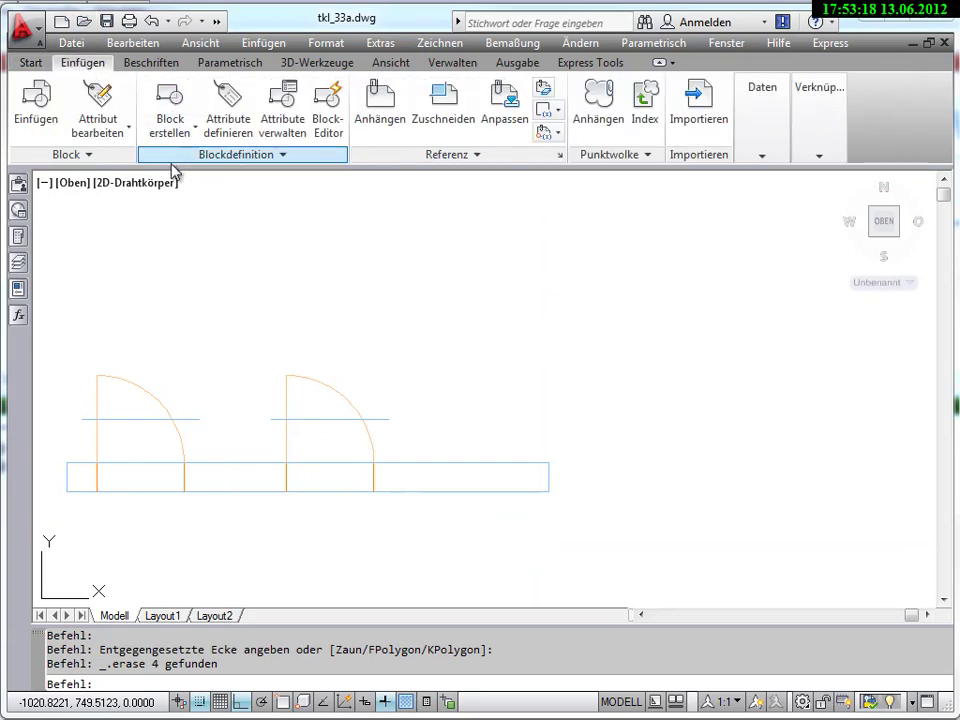
click(40, 112)
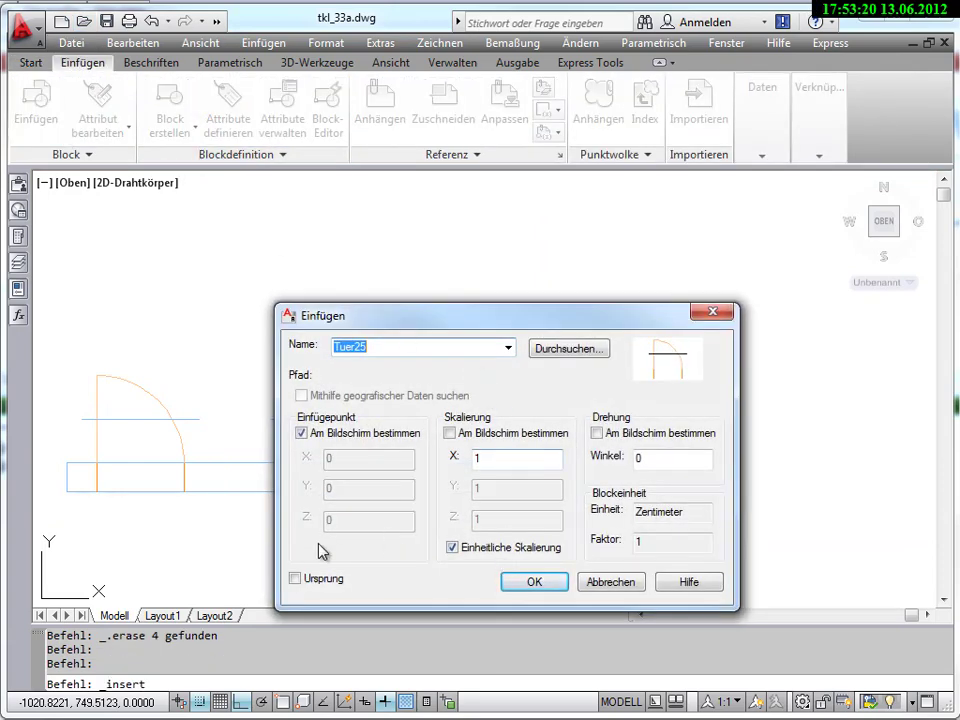
click(295, 579)
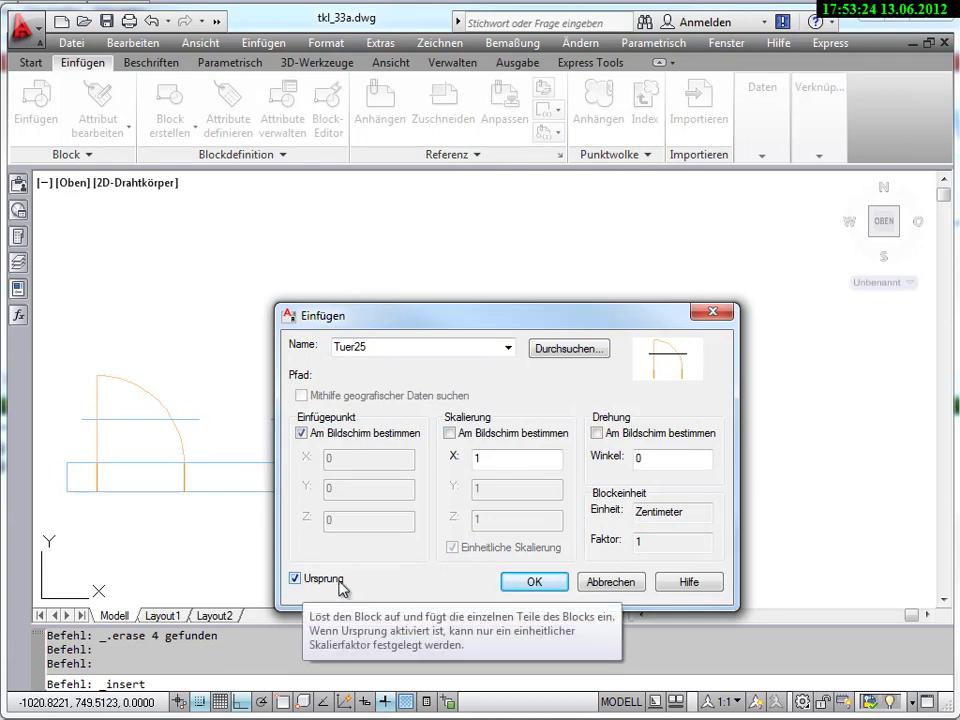
click(536, 584)
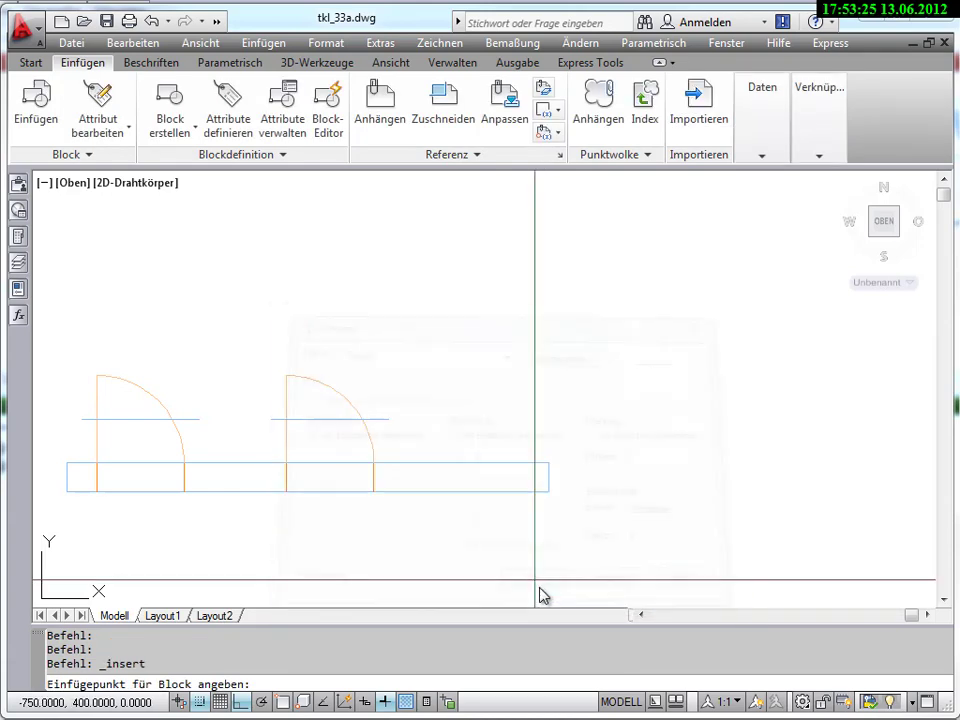
click(447, 463)
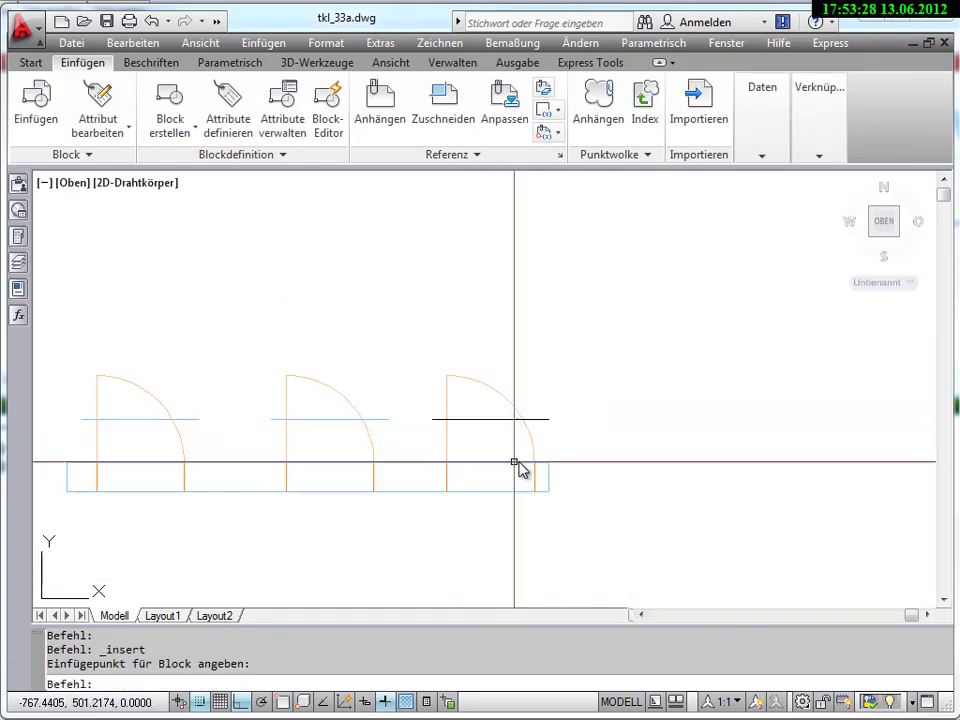
Step: Erase the new door's swing arc, then select the middle door block
click(499, 407)
click(476, 386)
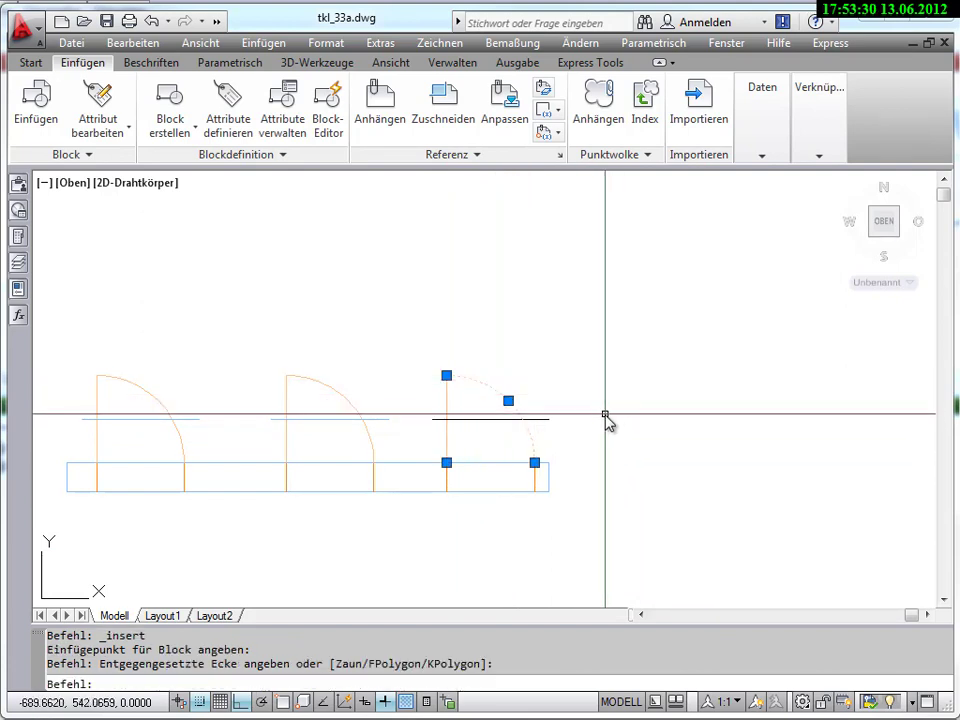
key(Delete)
click(332, 396)
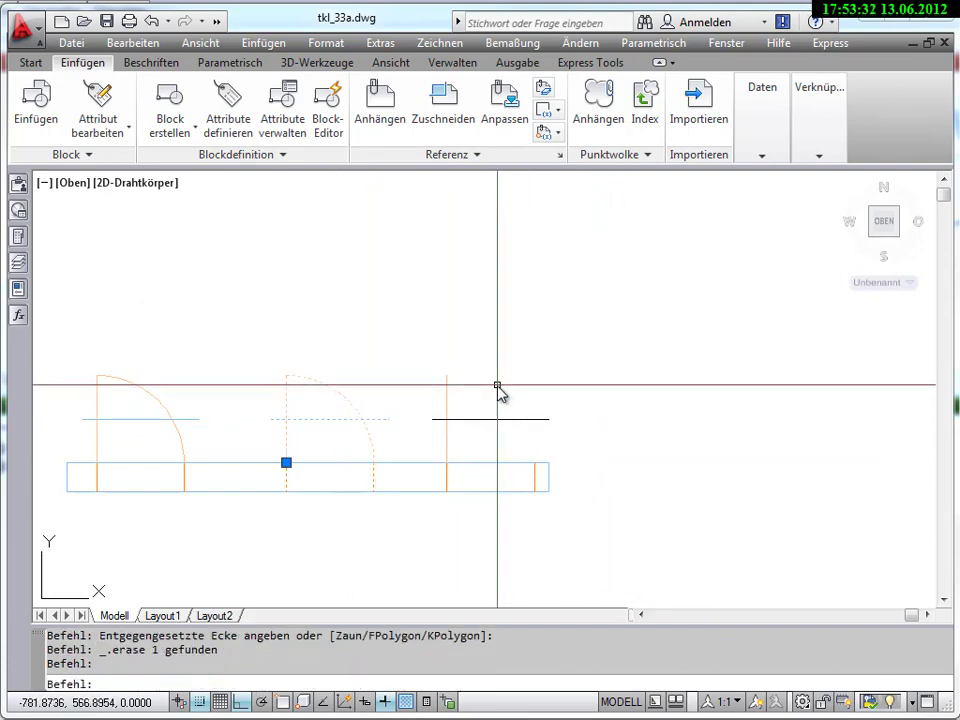
key(Escape)
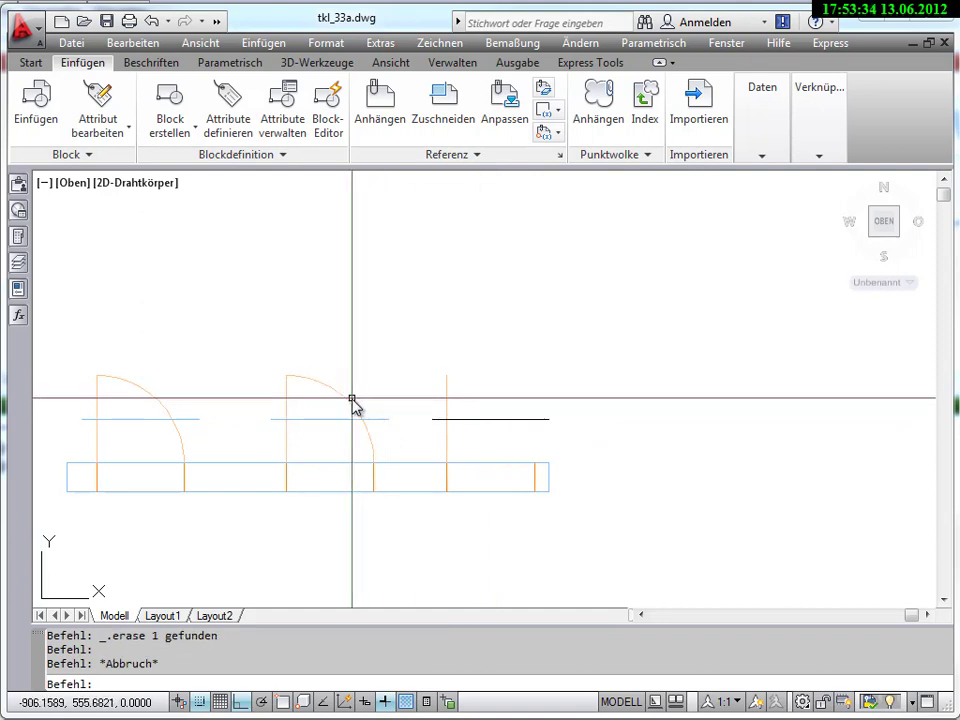
click(354, 401)
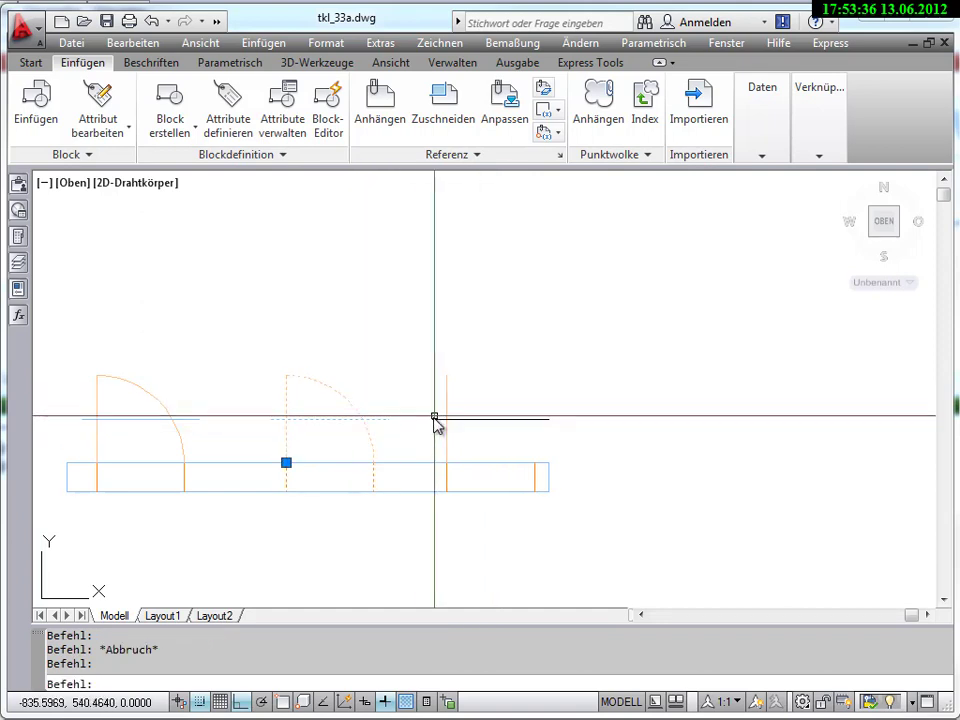
Step: Check the door block and the third door's vertical line in Properties, then pan the view
click(19, 286)
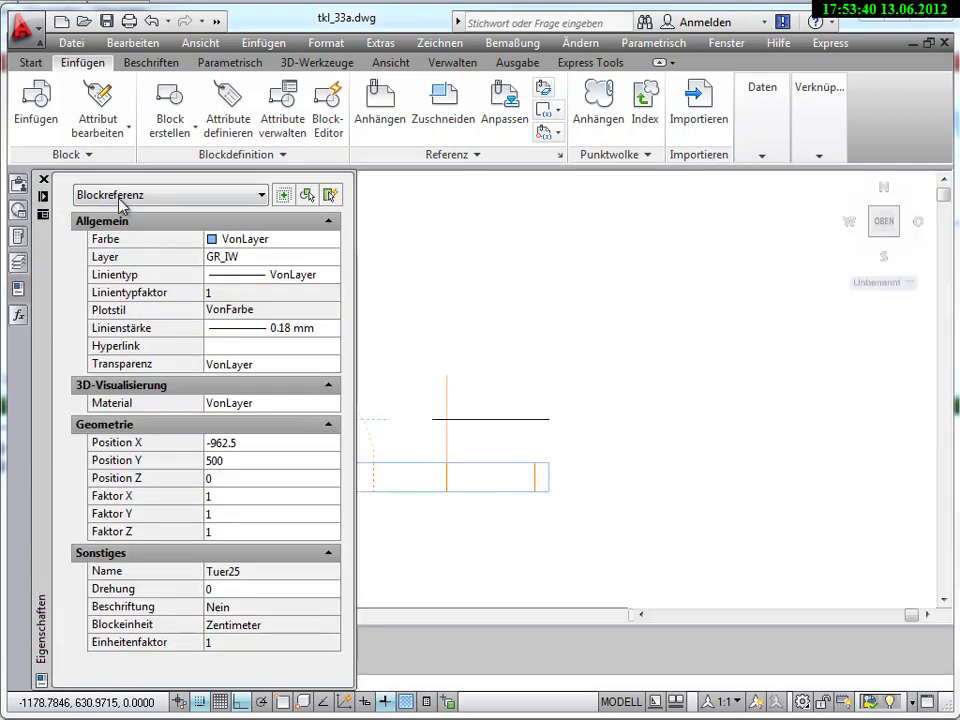
key(Escape)
key(Escape)
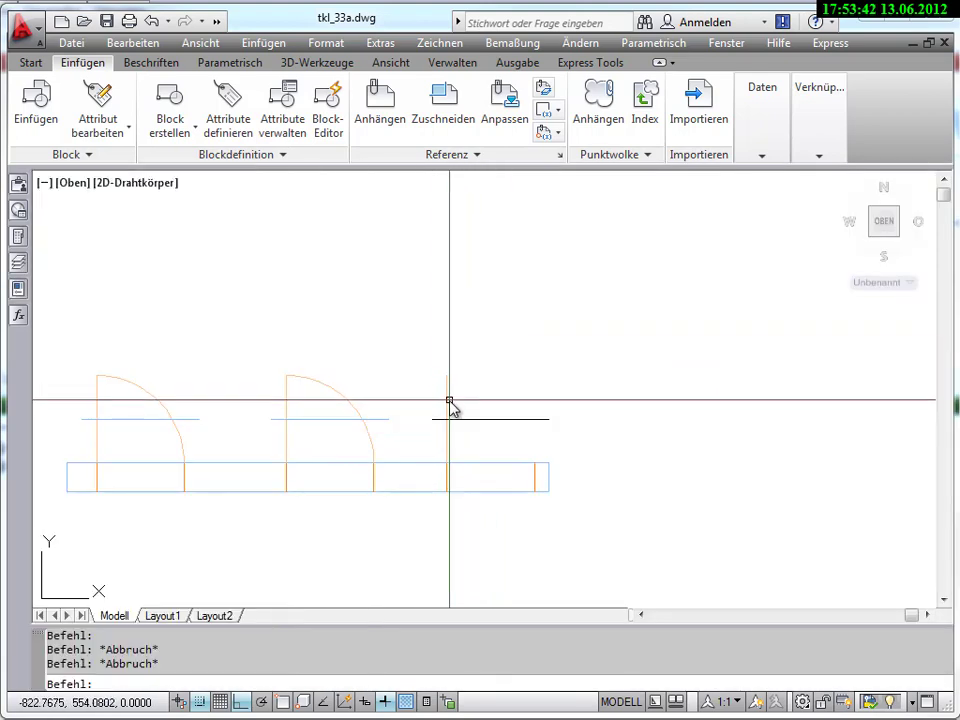
click(448, 404)
click(16, 290)
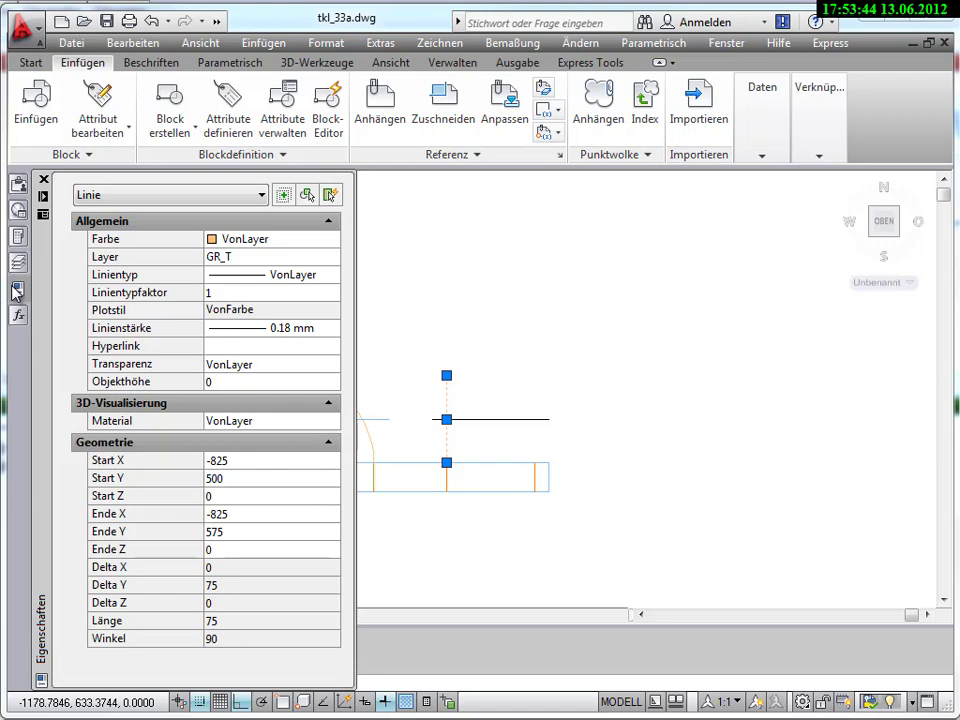
key(Escape)
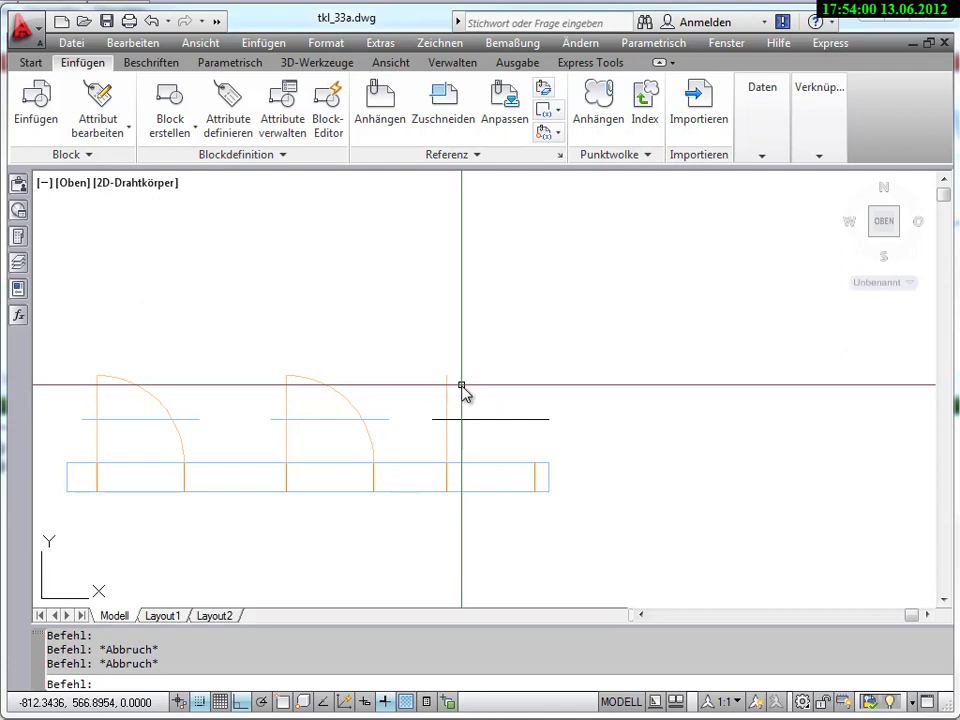
key(Escape)
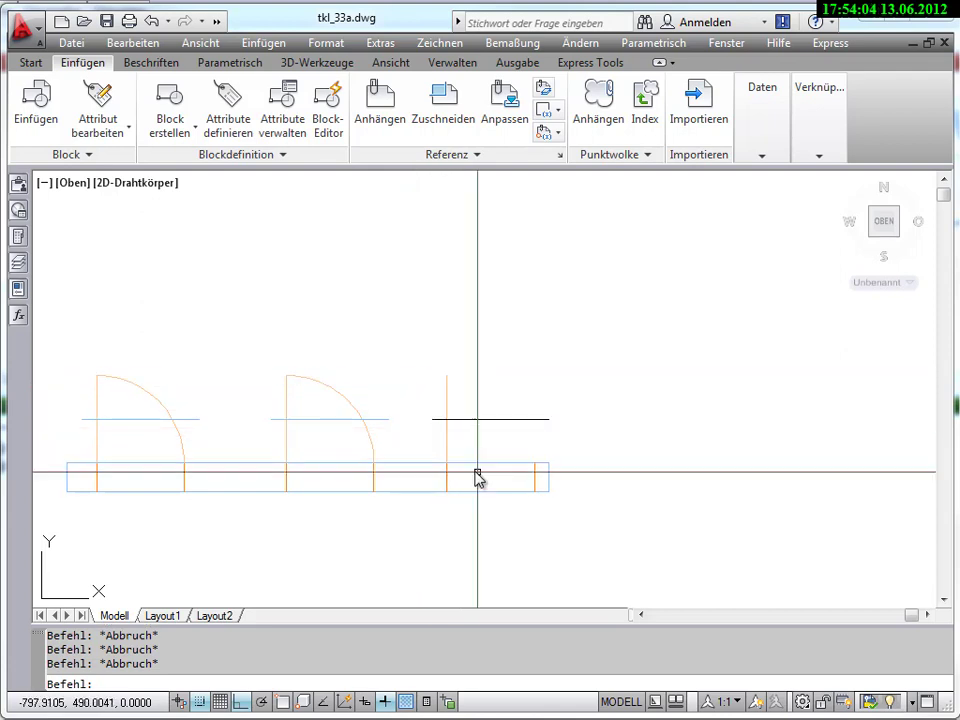
middle_drag(469, 506, 545, 514)
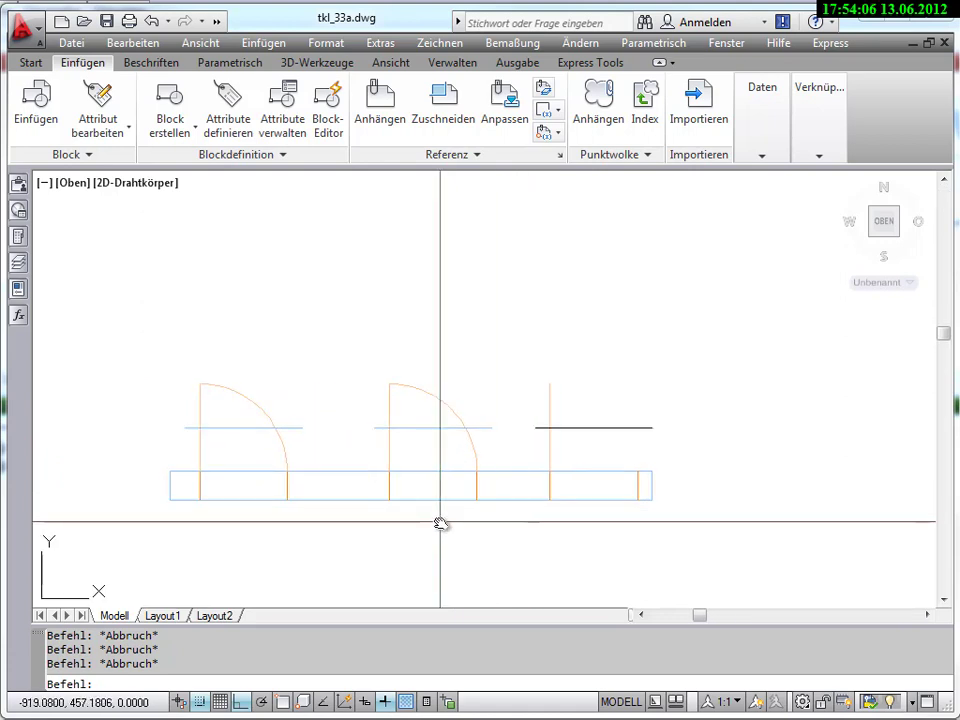
middle_drag(440, 523, 474, 511)
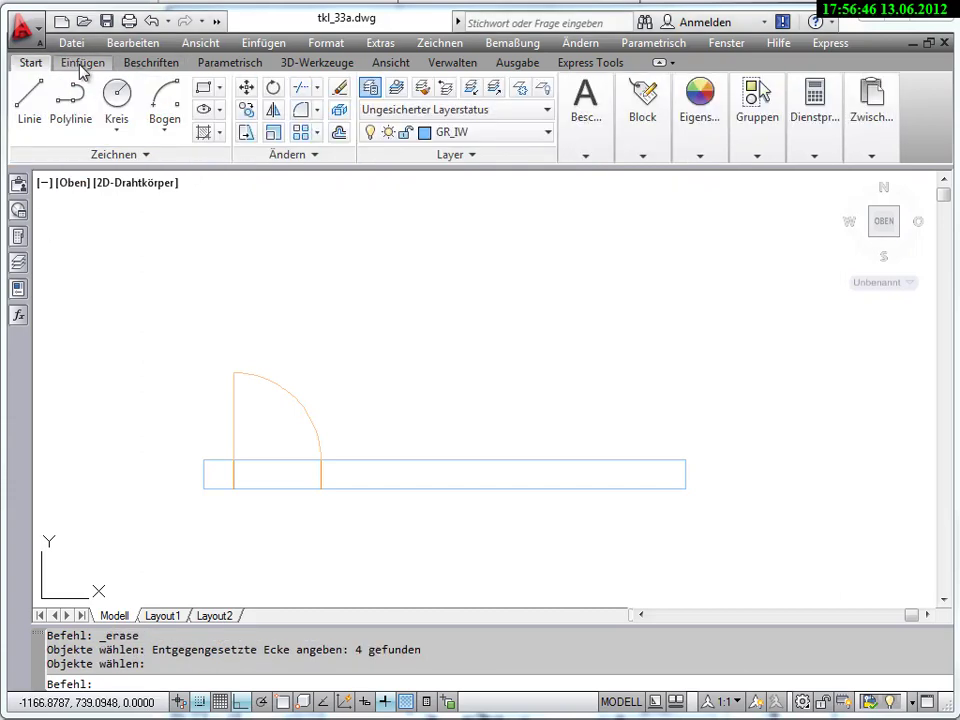
Step: Insert Tuer25 as a whole, unexploded block in the wall right of the first door
click(81, 62)
click(38, 100)
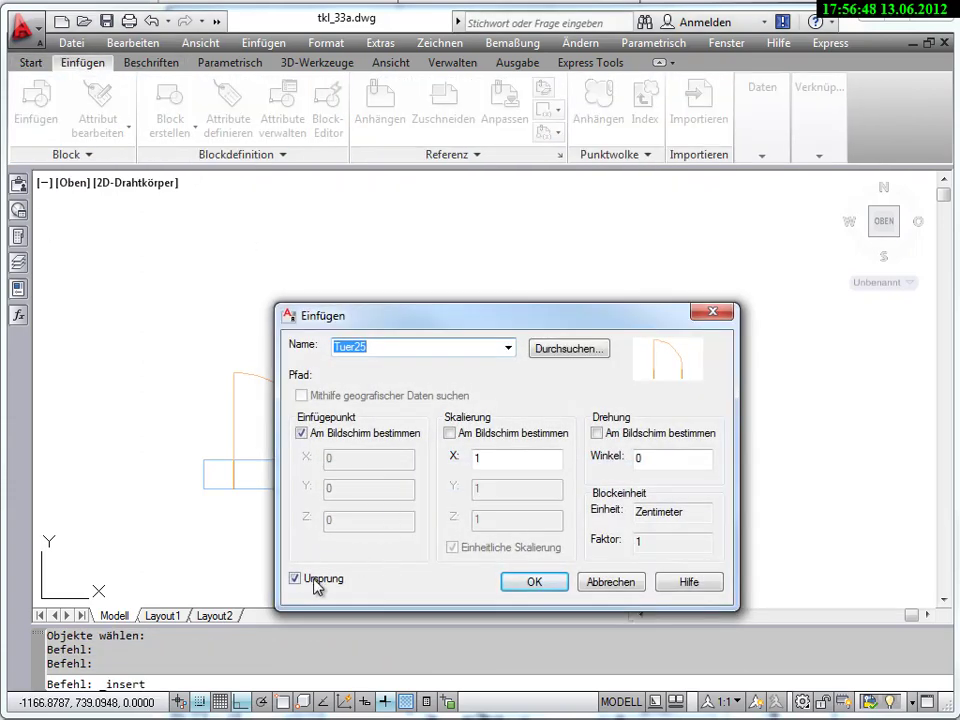
click(316, 580)
click(535, 582)
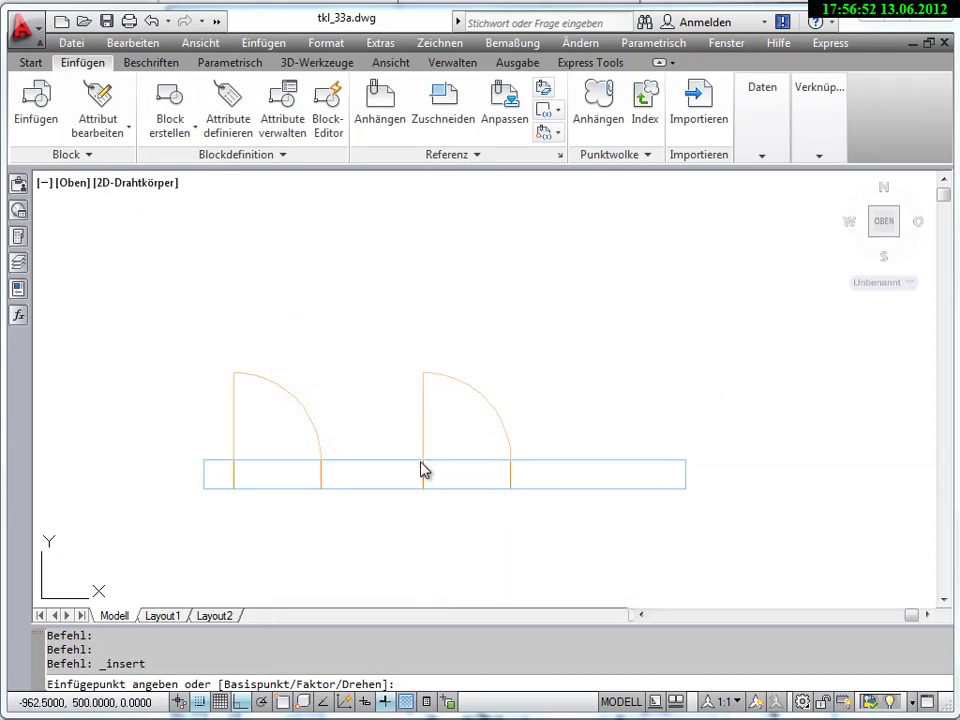
key(Escape)
key(Escape)
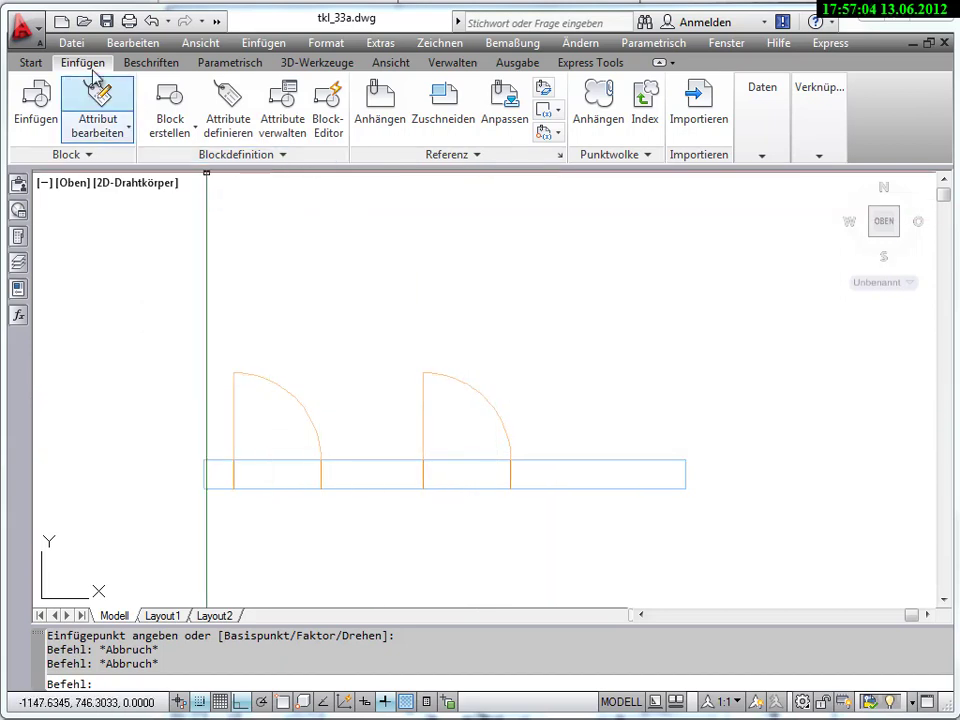
Step: Explode the second Tuer25 door and window-select all its pieces
click(18, 62)
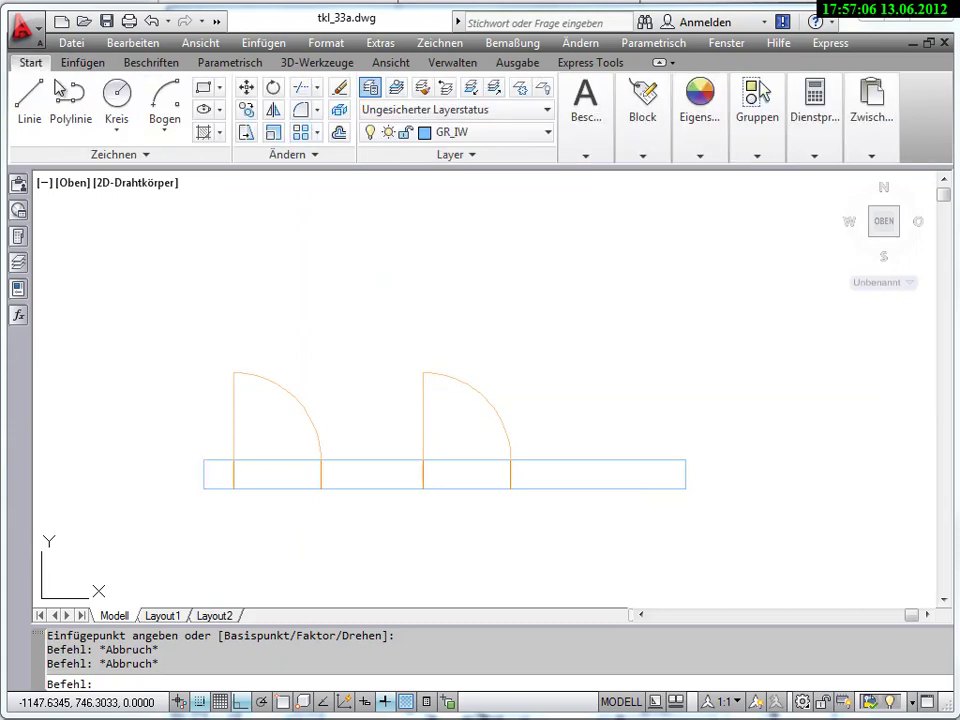
click(340, 111)
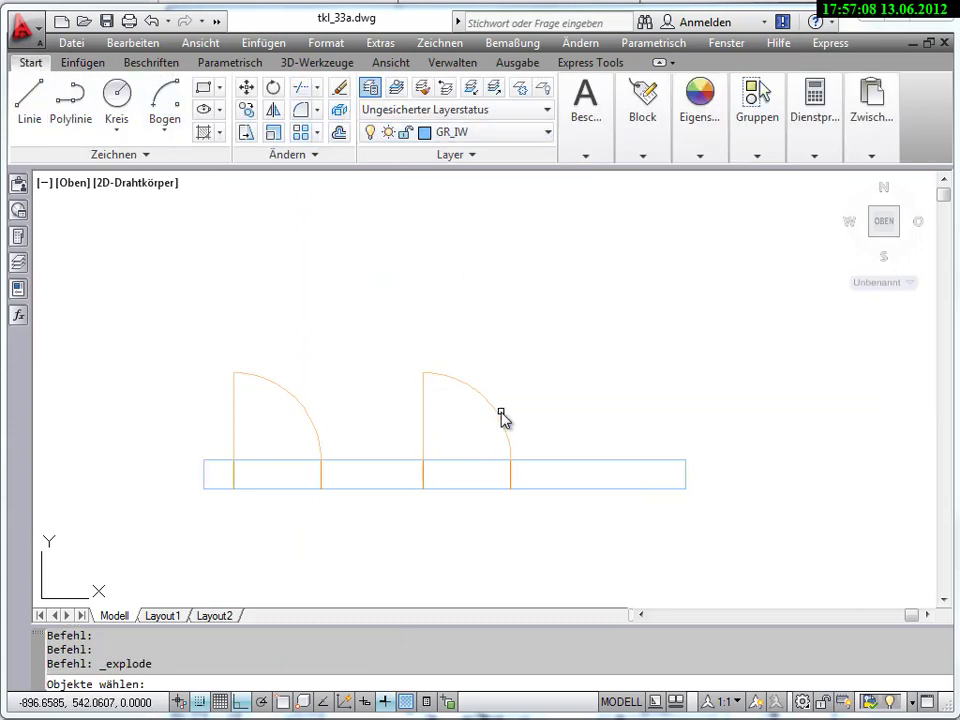
click(500, 420)
key(Return)
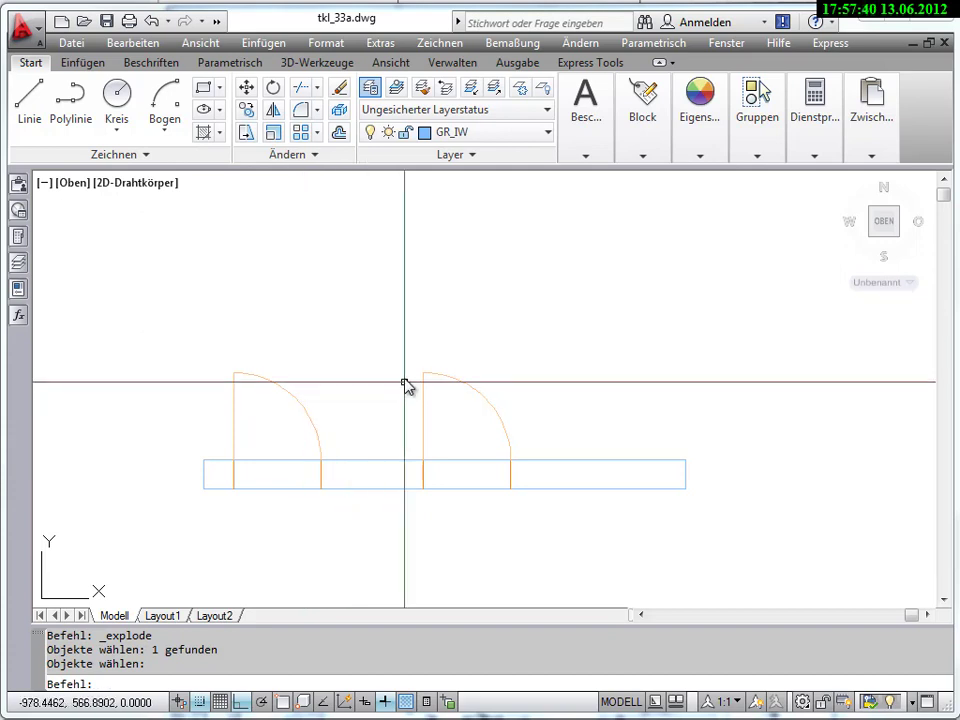
click(402, 330)
click(541, 524)
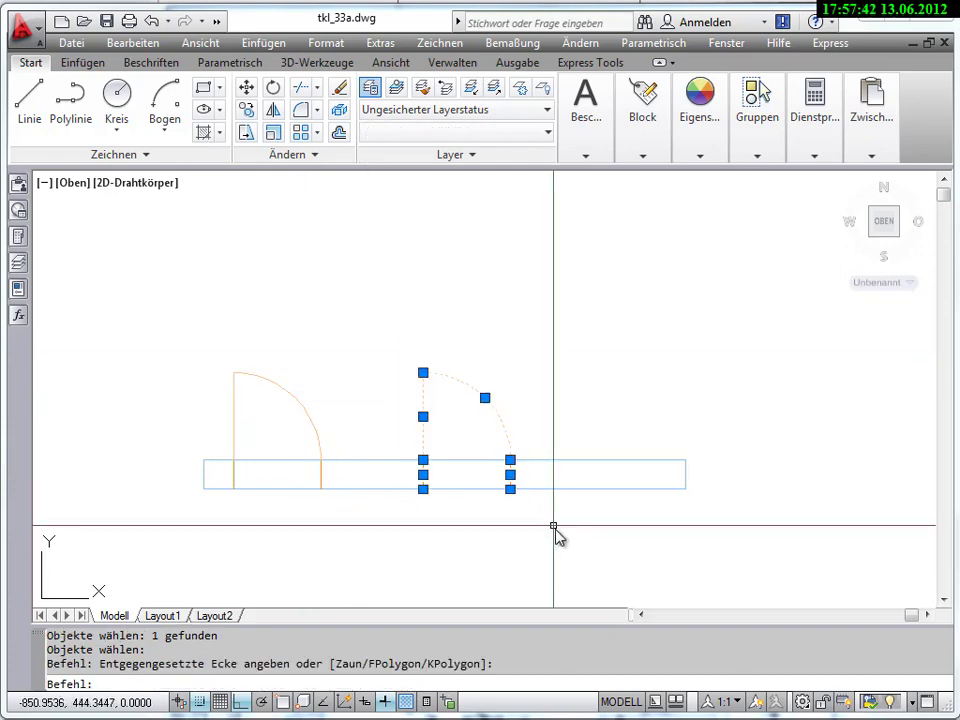
Step: Erase the exploded door pieces and open the remaining Tuer25 door in the Block Editor
key(Delete)
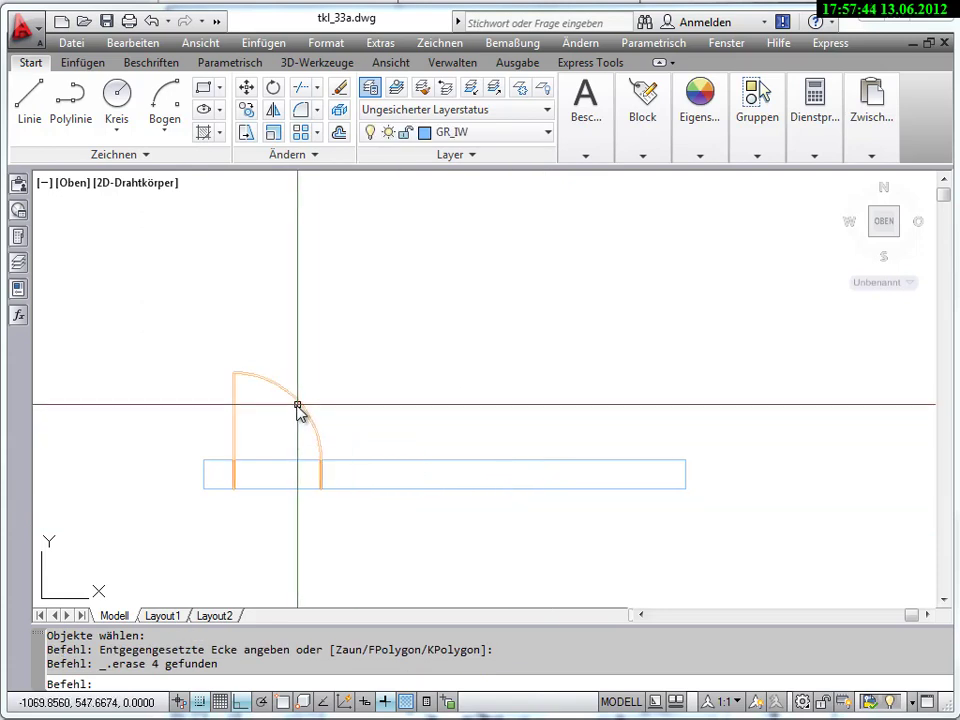
click(298, 408)
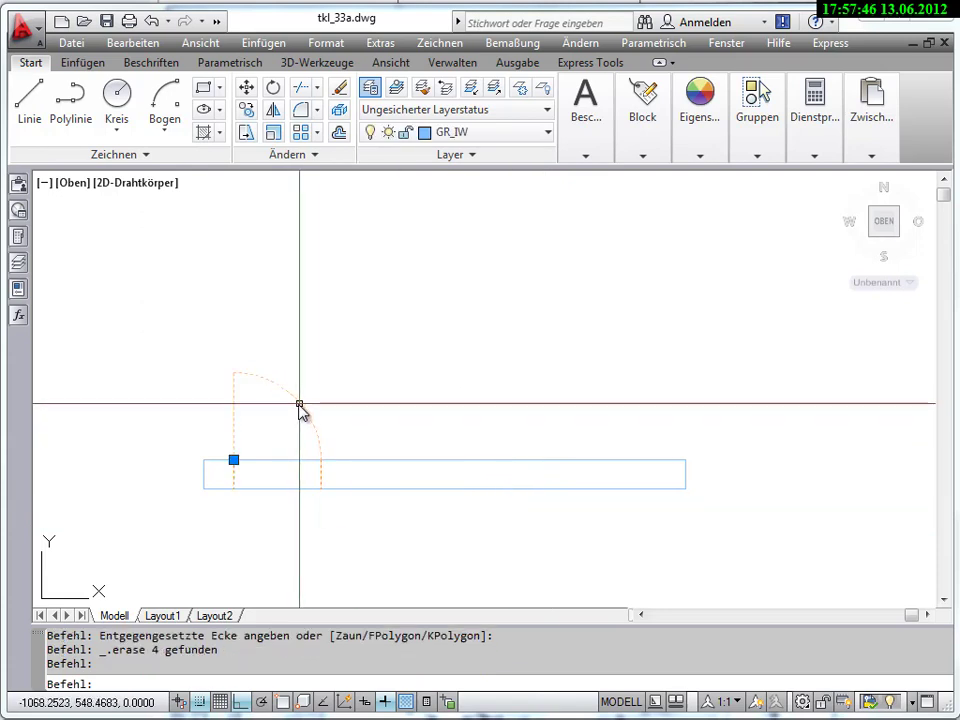
right_click(299, 405)
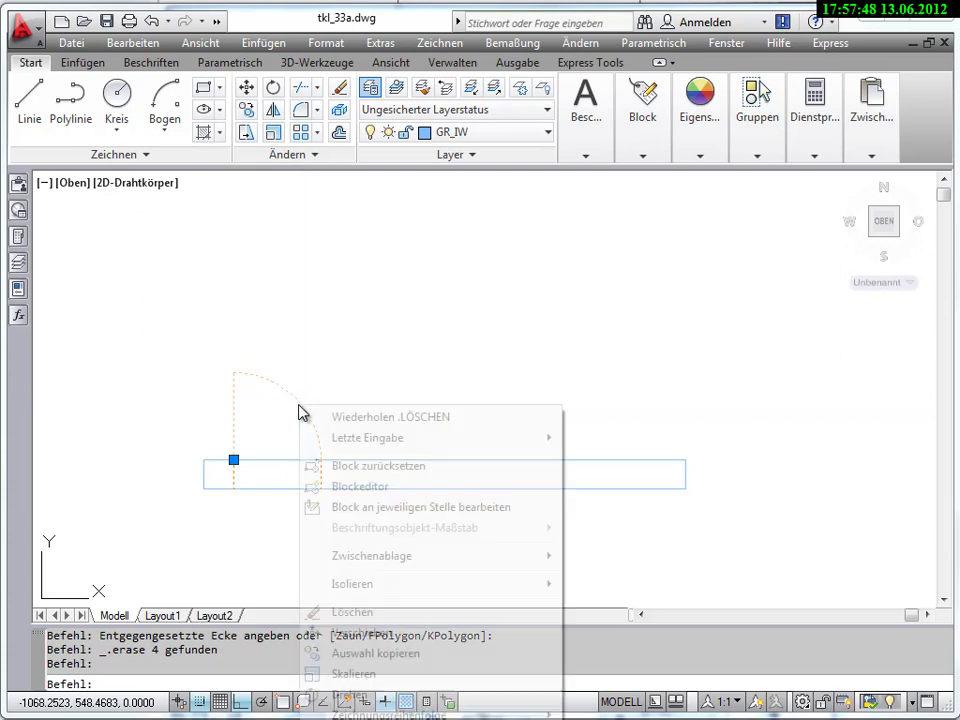
click(392, 487)
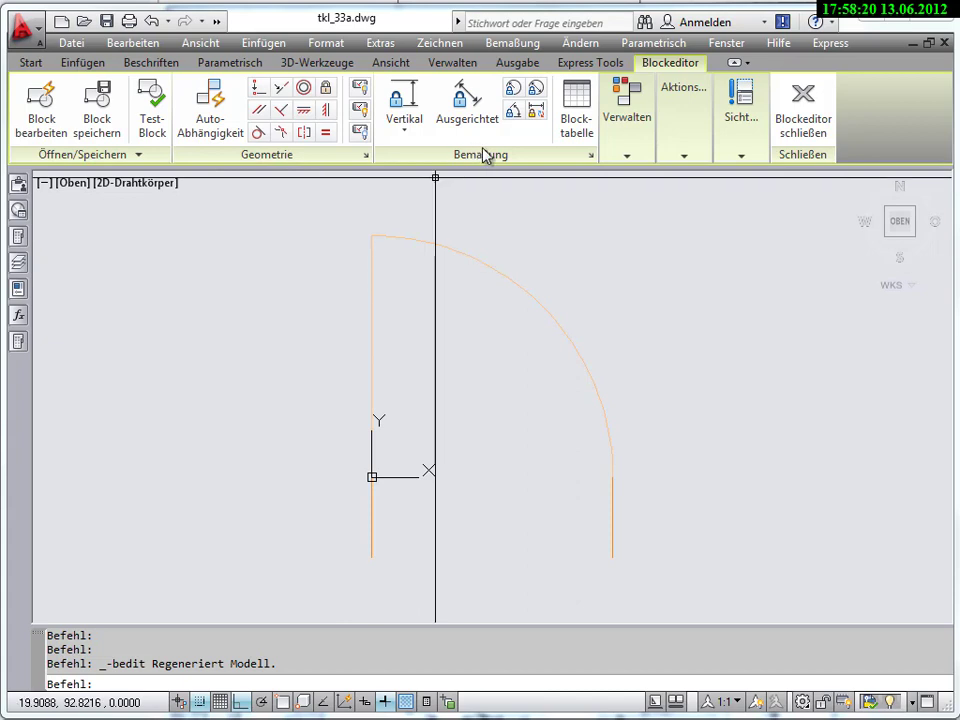
click(19, 342)
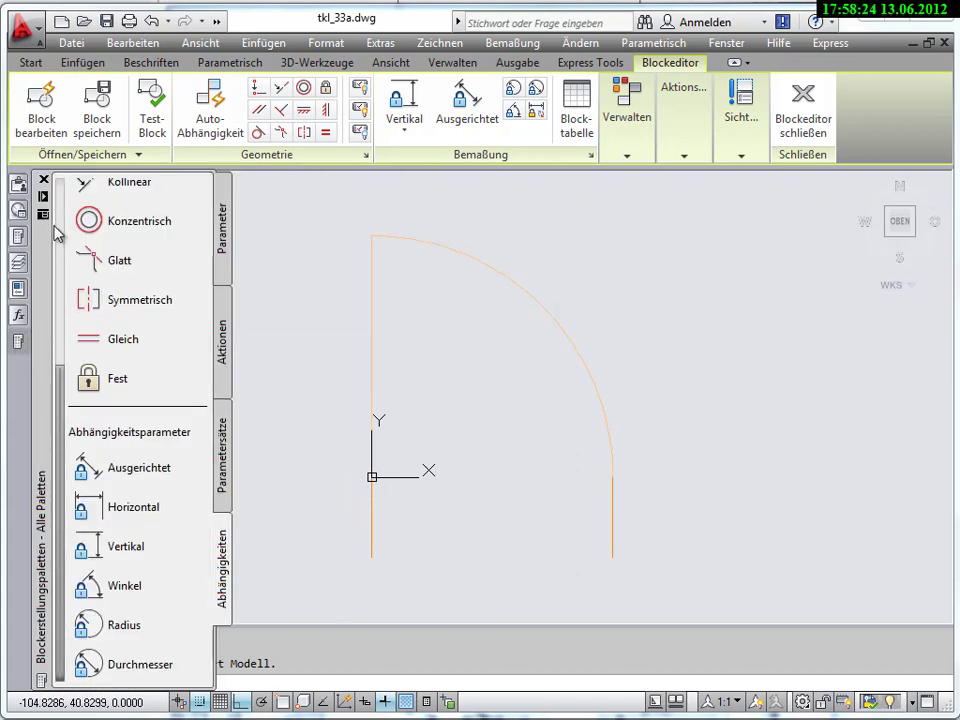
click(224, 252)
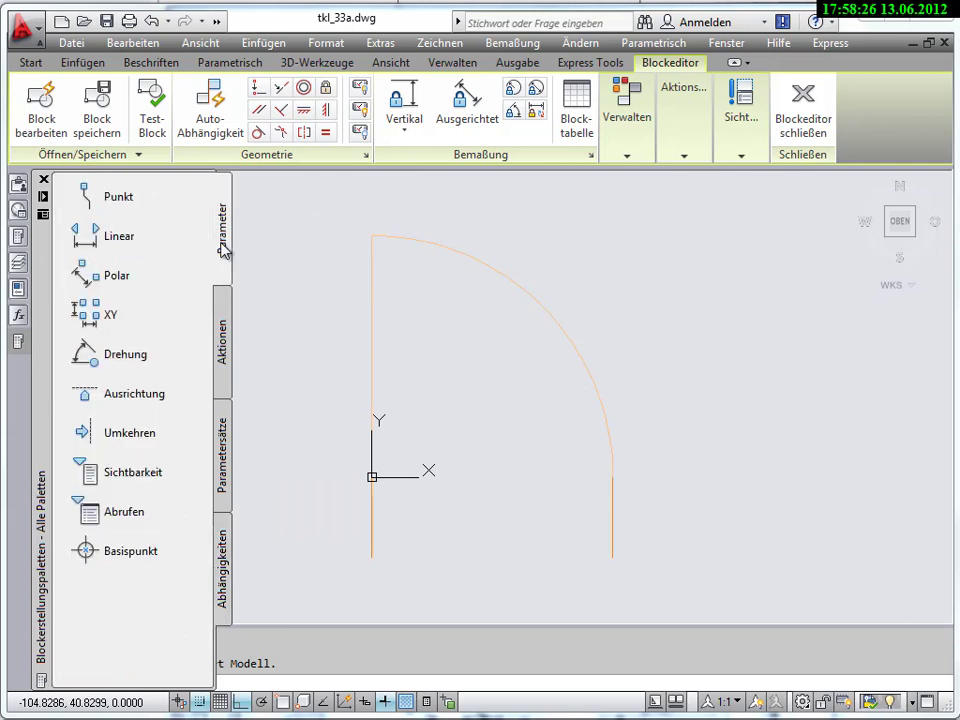
click(223, 343)
click(226, 252)
click(222, 337)
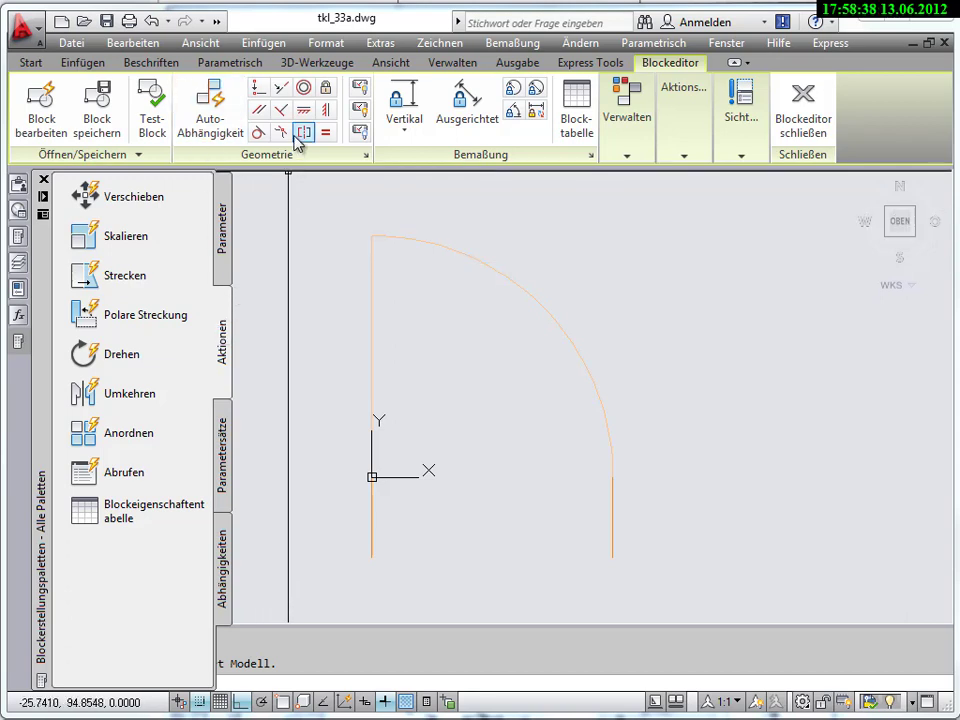
key(ctrl+3)
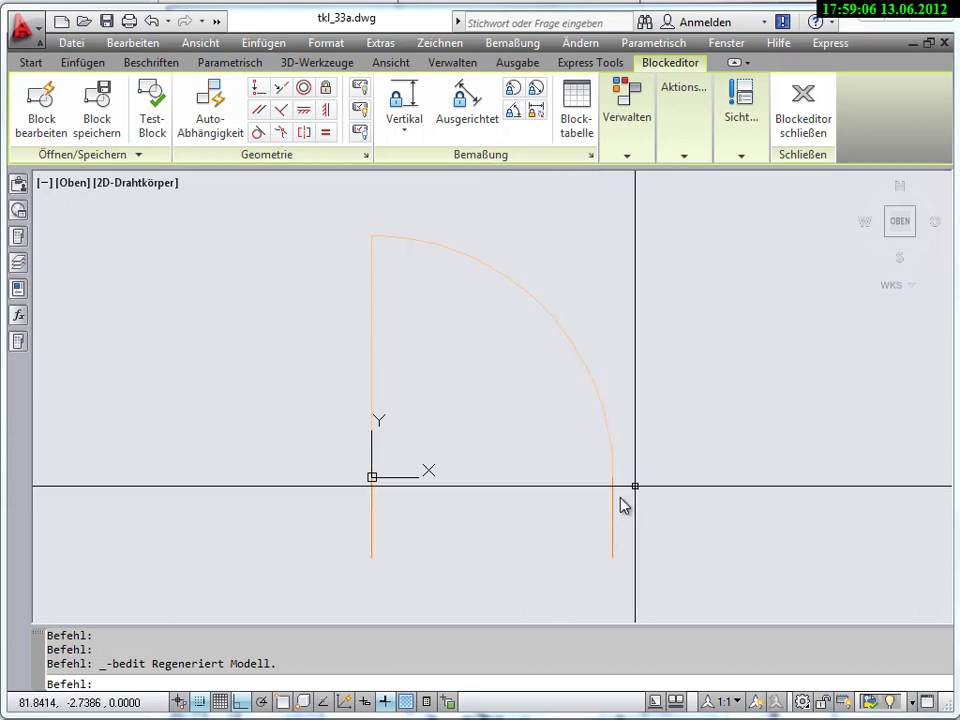
click(31, 62)
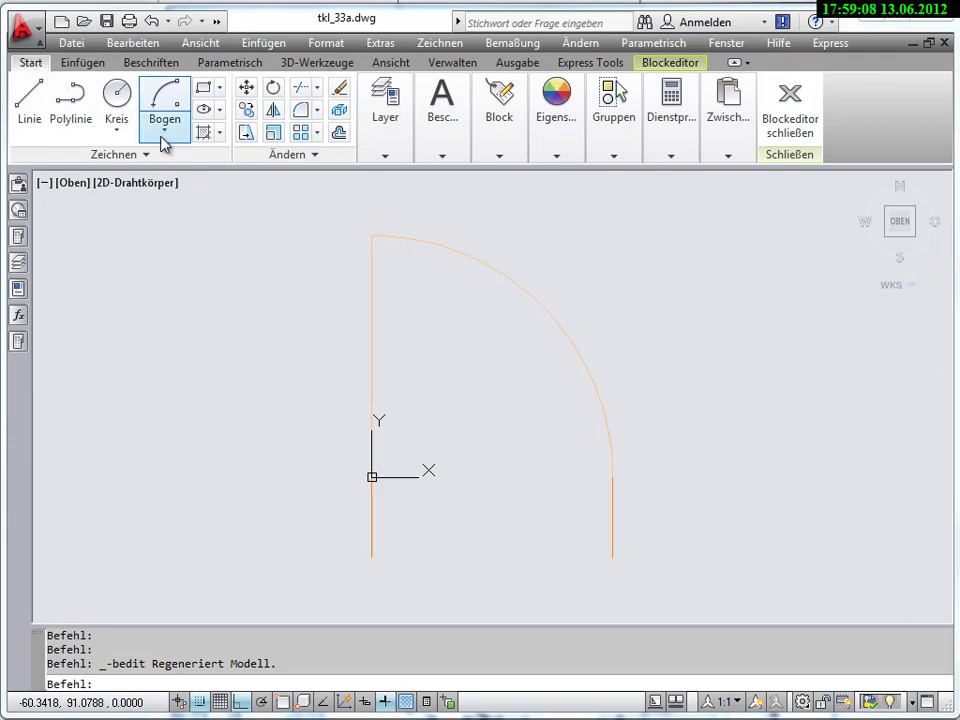
click(246, 132)
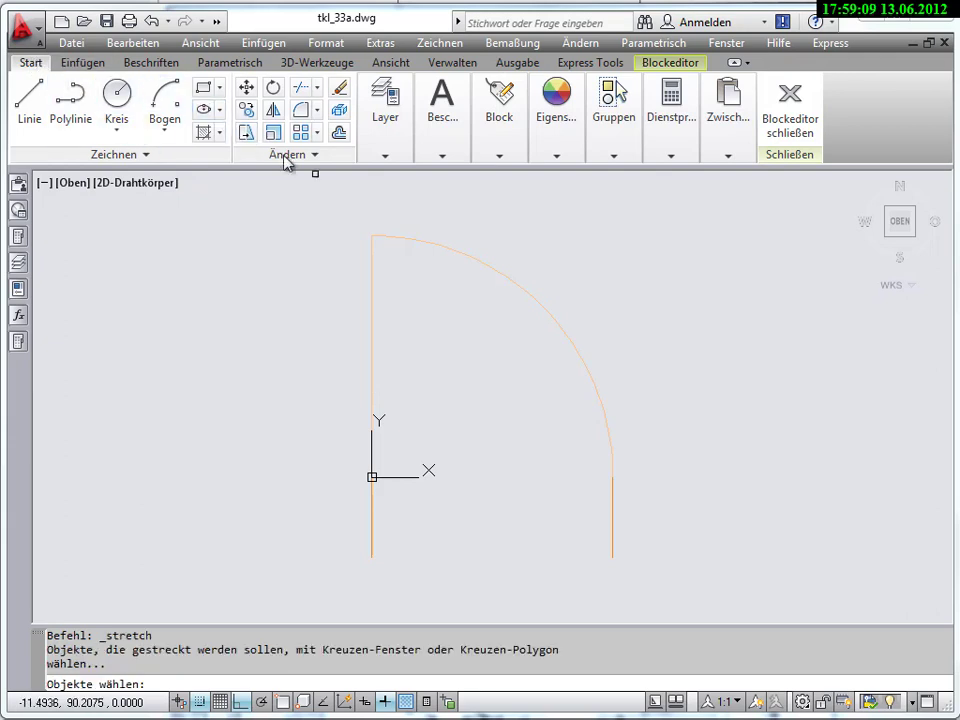
click(664, 606)
click(600, 470)
key(Return)
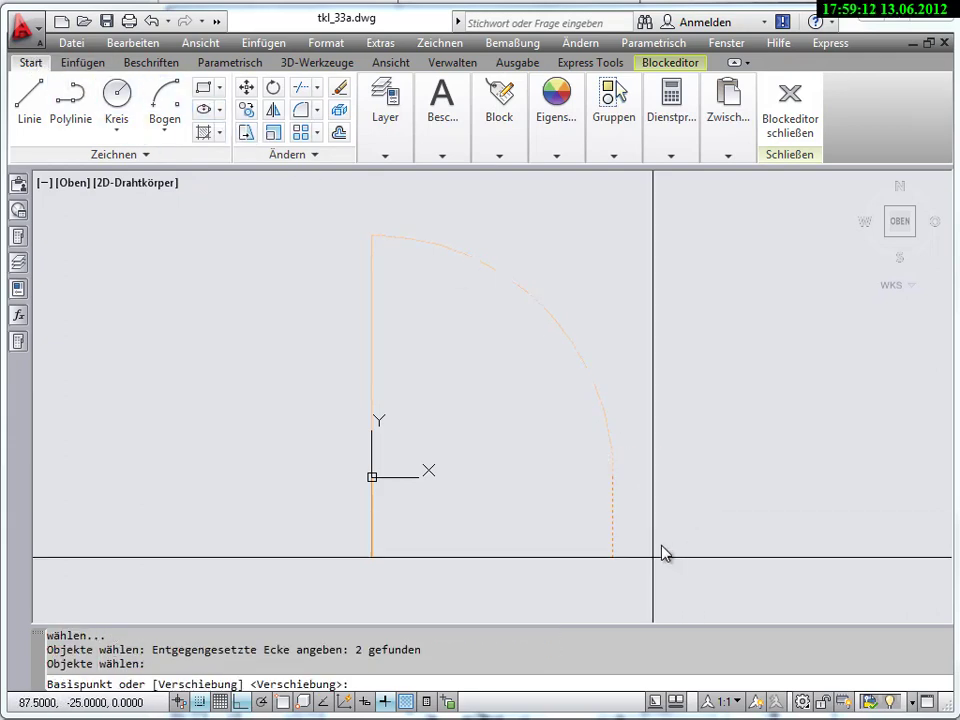
click(664, 554)
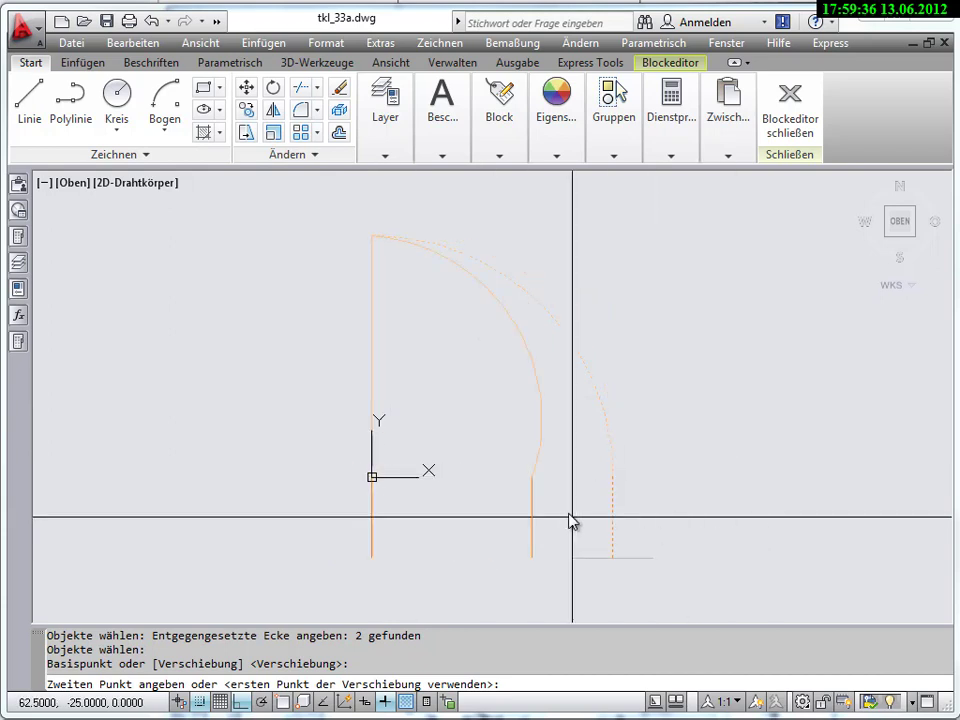
key(Escape)
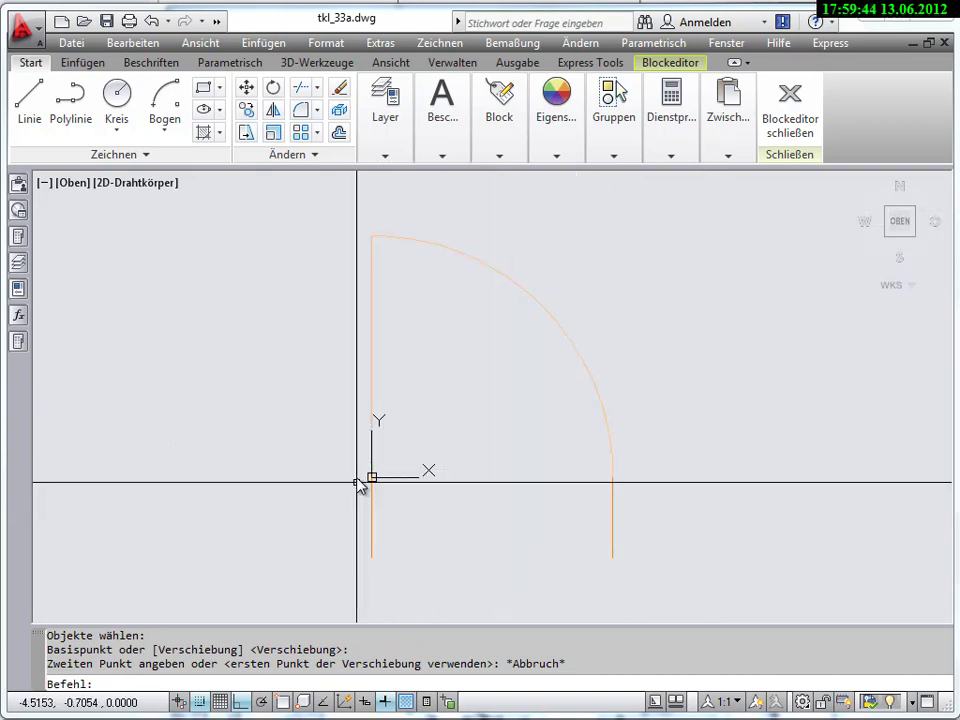
click(670, 63)
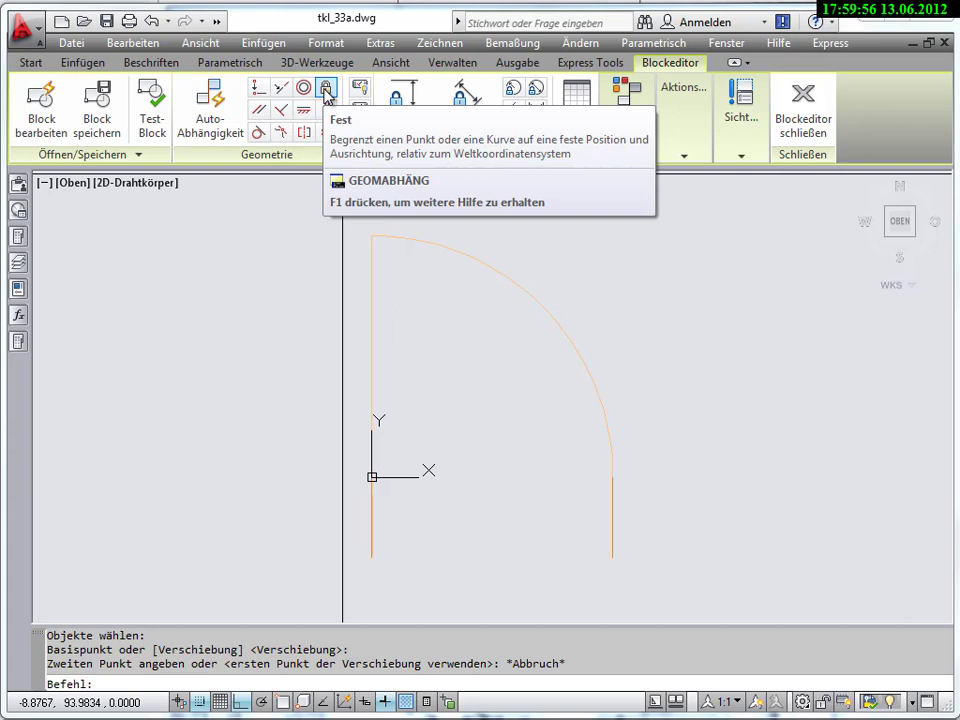
mouse_move(327, 88)
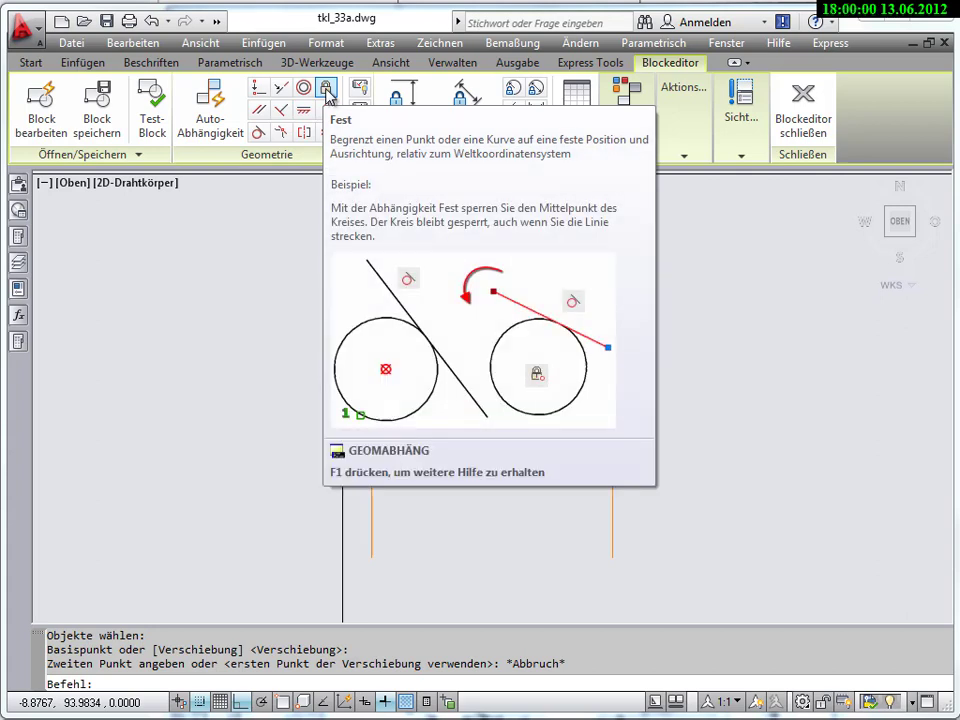
Step: Add two Fixed constraints on points of the door's left leaf and jamb lines
click(327, 90)
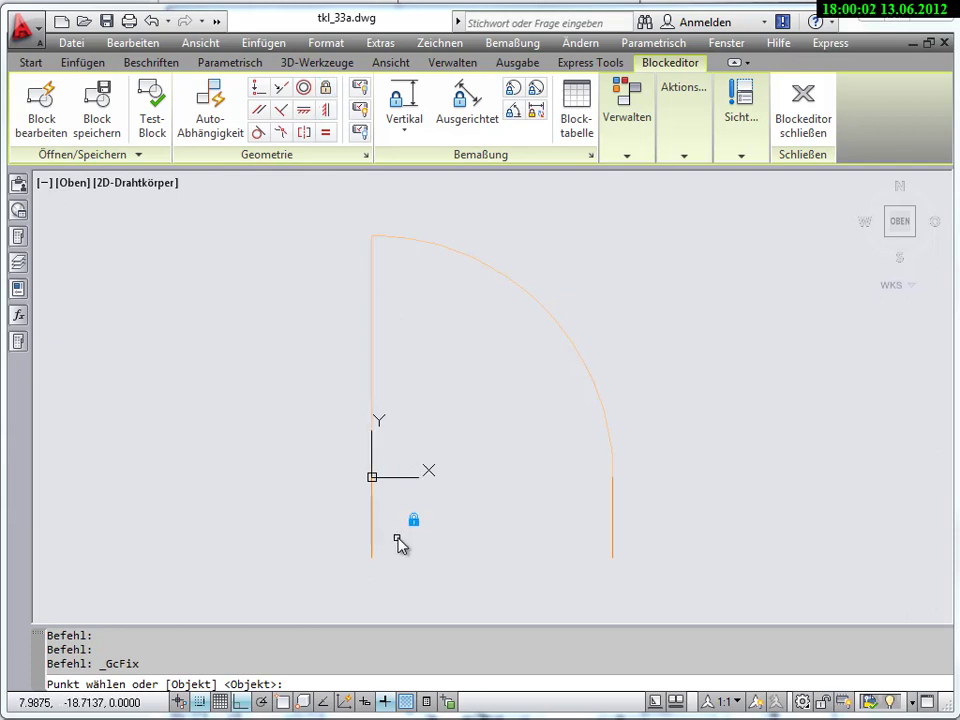
scroll(398, 542, up, 2)
scroll(398, 542, up, 2)
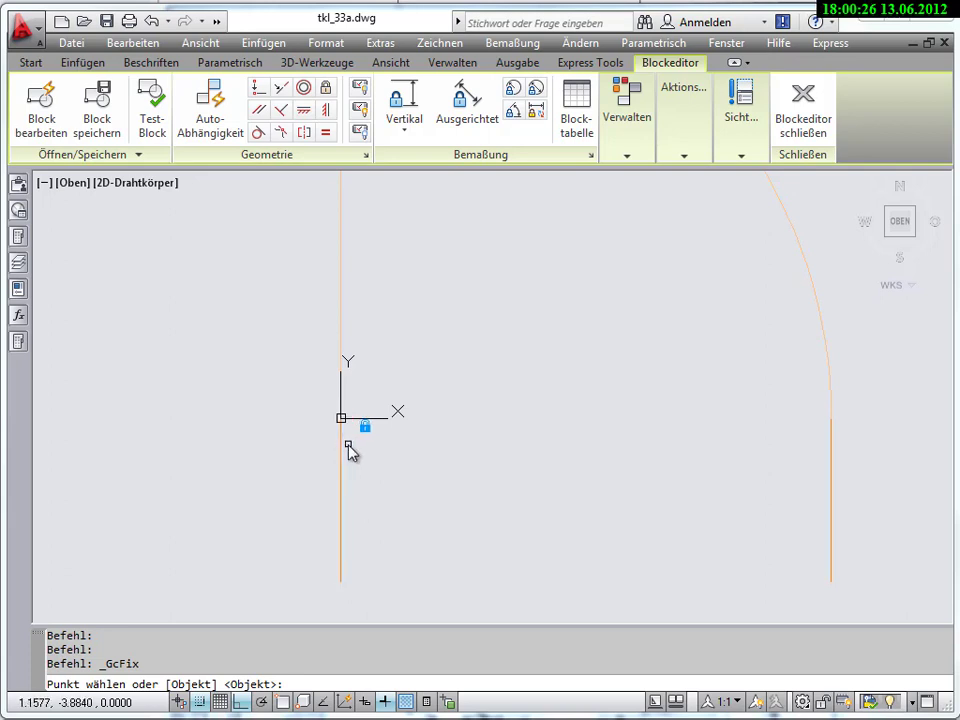
scroll(345, 445, up, 2)
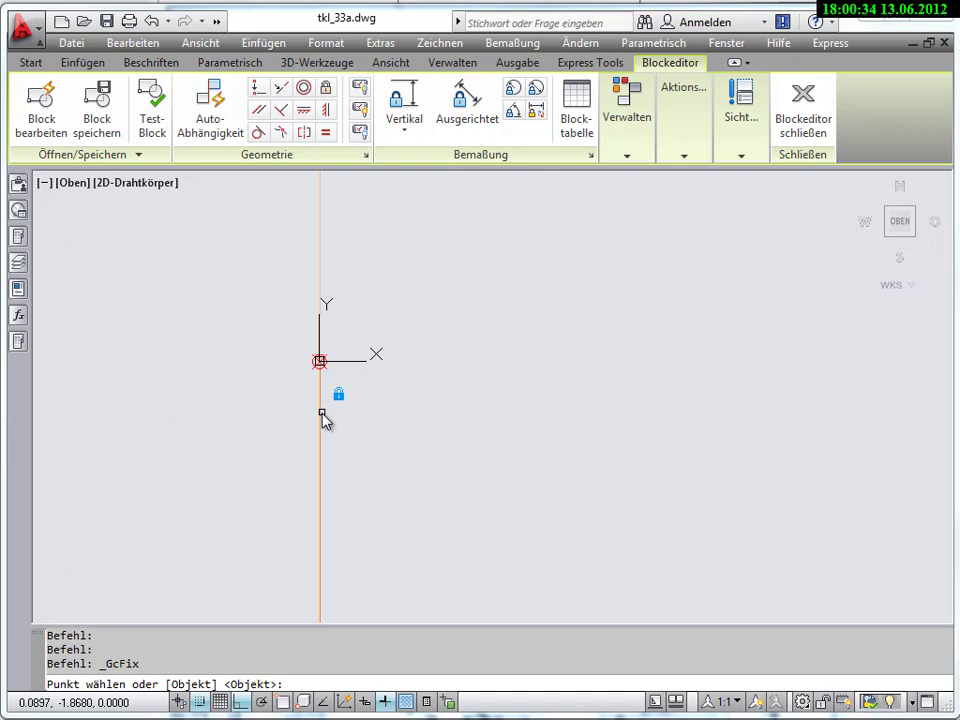
click(322, 415)
mouse_move(345, 388)
middle_down()
mouse_move(372, 436)
mouse_move(346, 473)
middle_up()
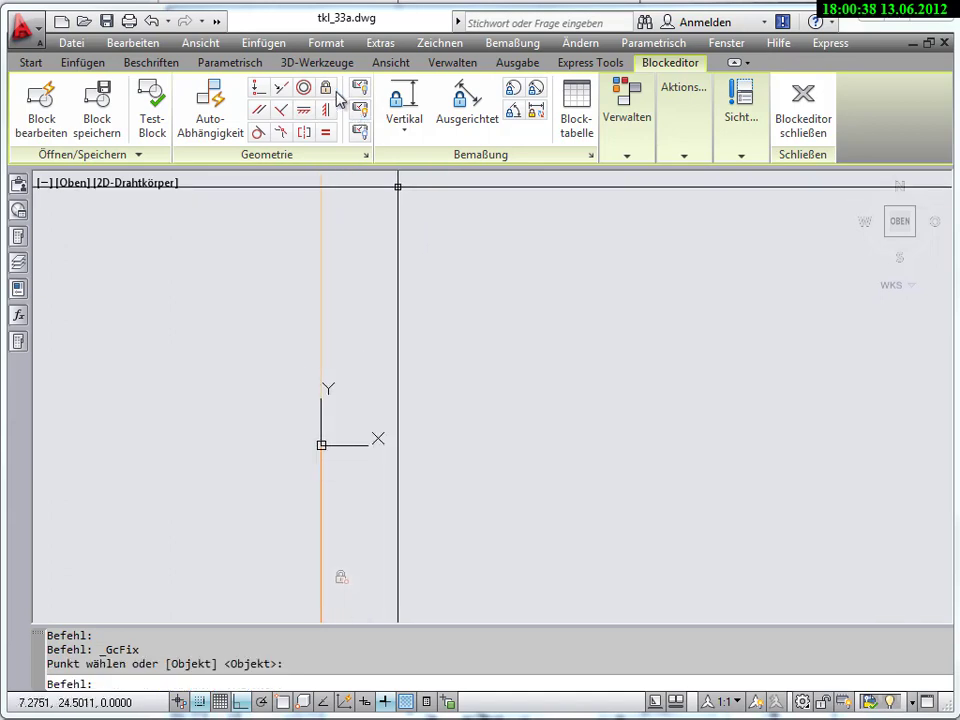
mouse_move(331, 215)
middle_down()
mouse_move(381, 317)
mouse_move(347, 323)
mouse_move(320, 385)
middle_up()
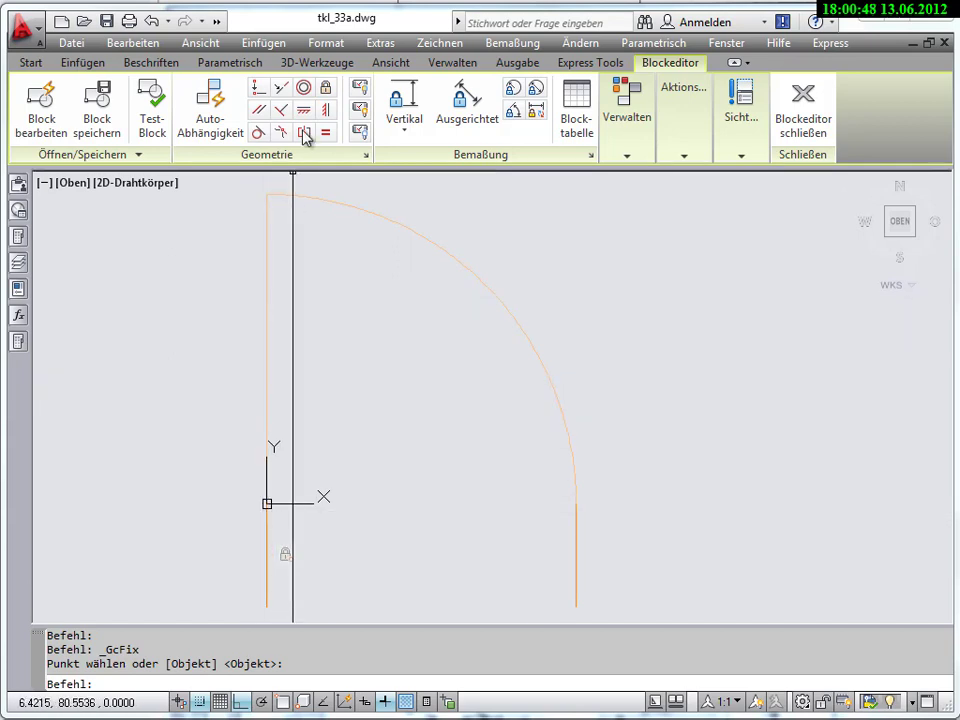
click(328, 90)
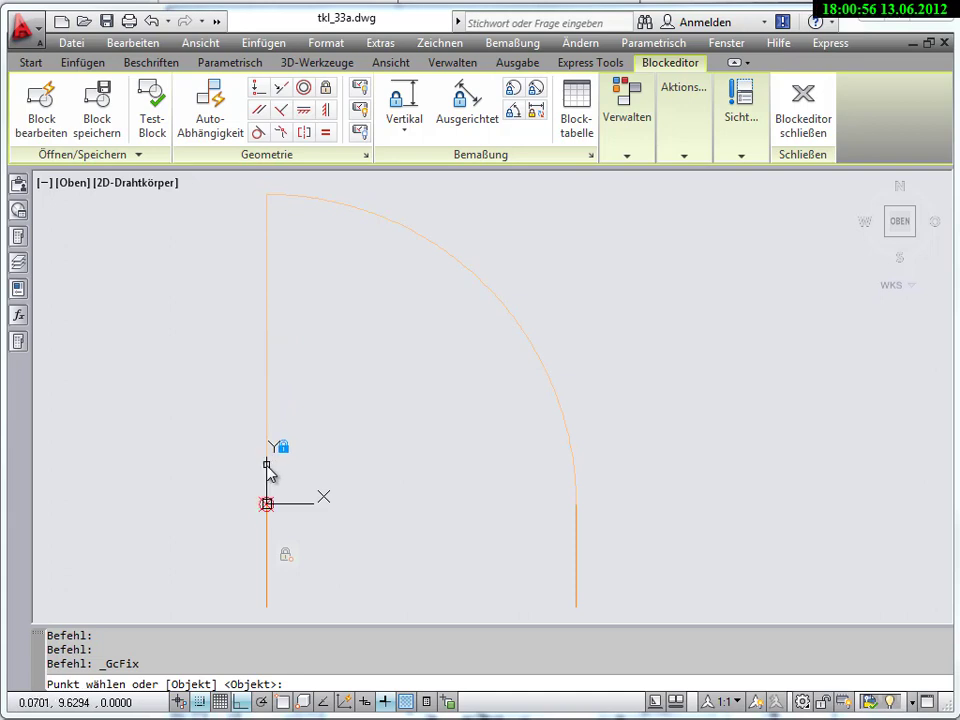
click(268, 470)
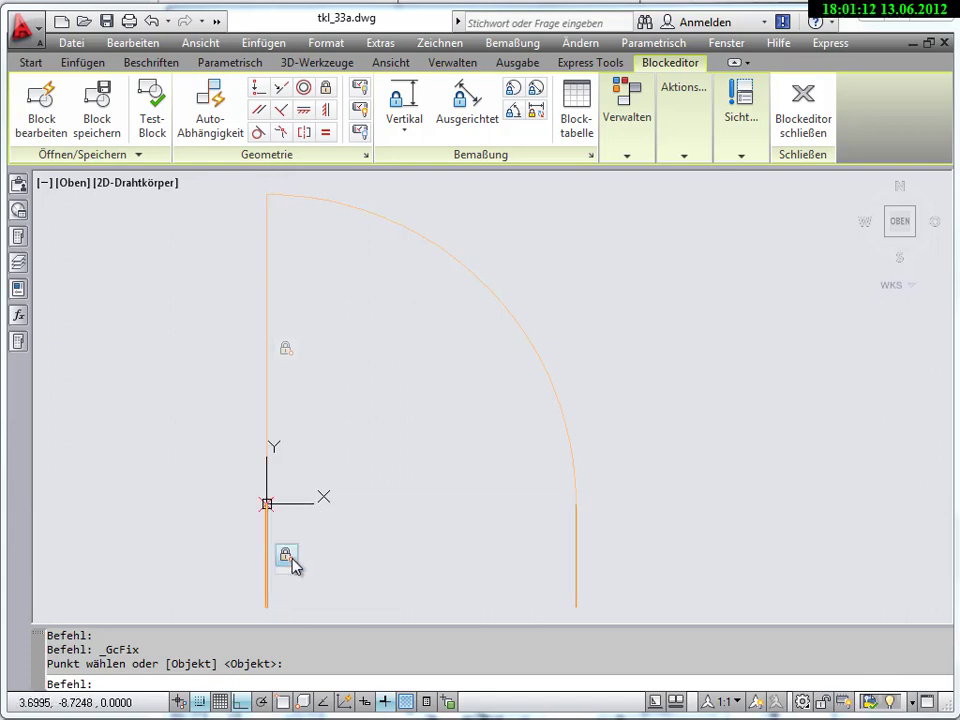
right_click(288, 355)
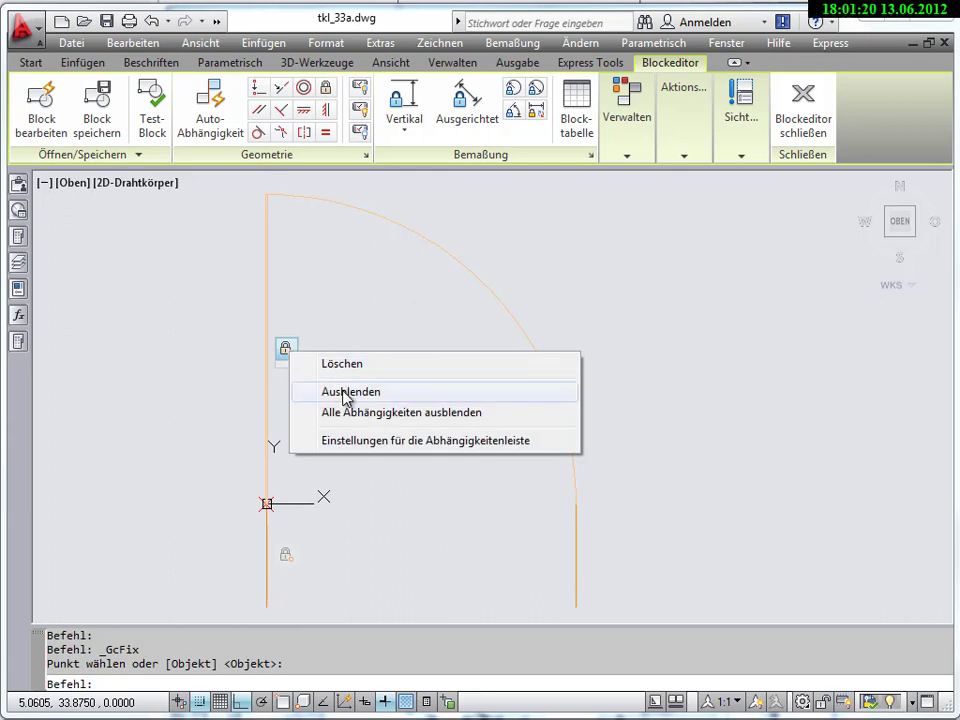
key(Escape)
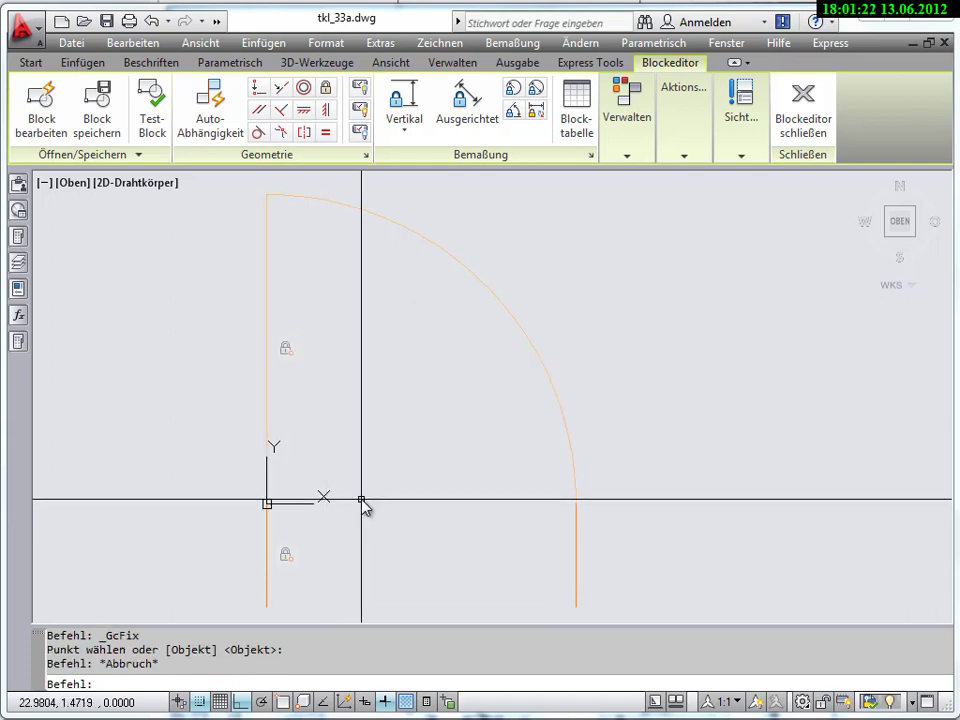
middle_drag(364, 508, 404, 478)
scroll(380, 508, down, 2)
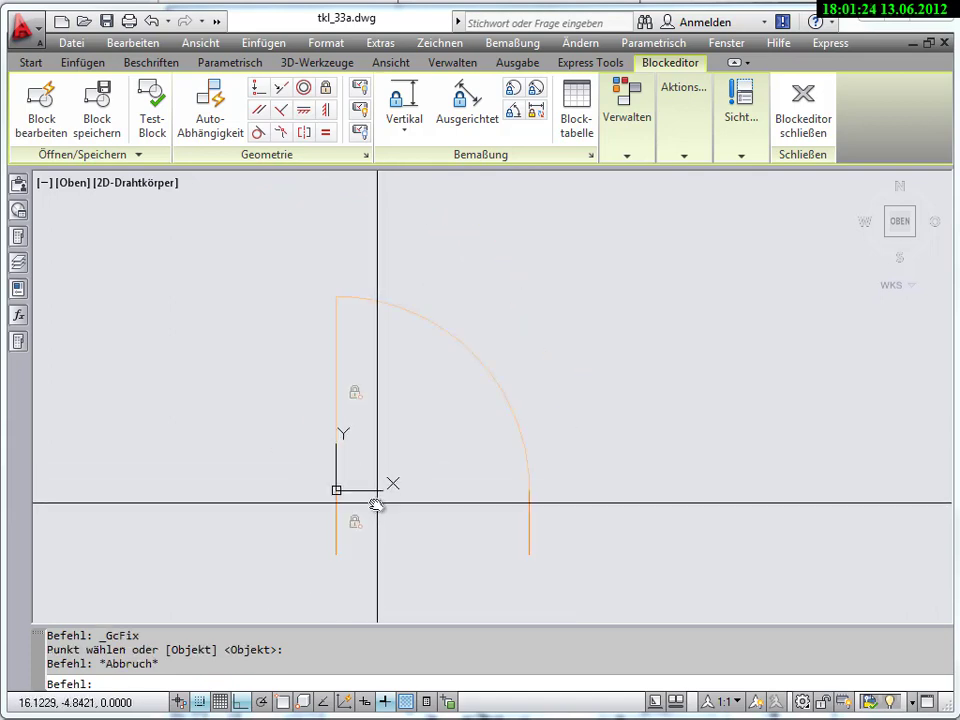
middle_drag(375, 506, 332, 499)
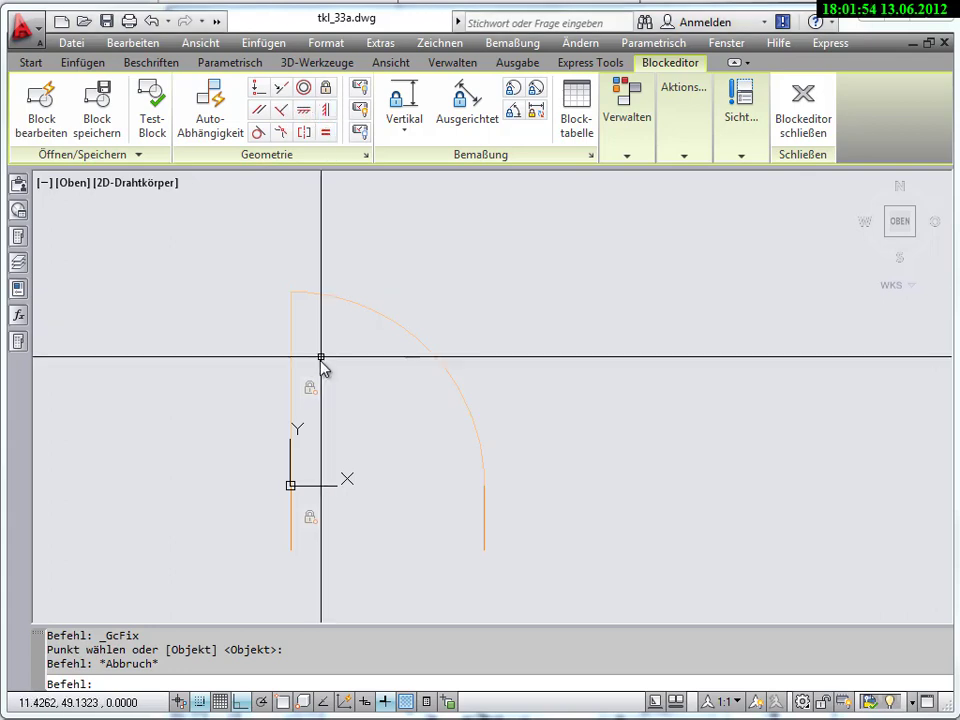
Step: Apply Vertical constraints to the door's left line and its short right line
click(326, 110)
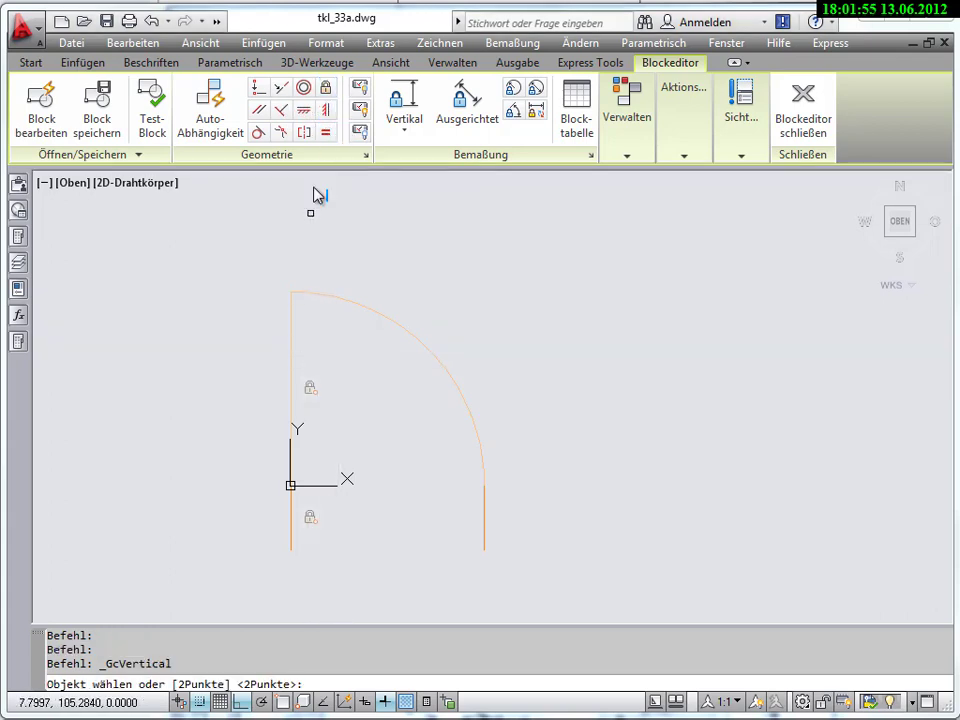
click(292, 350)
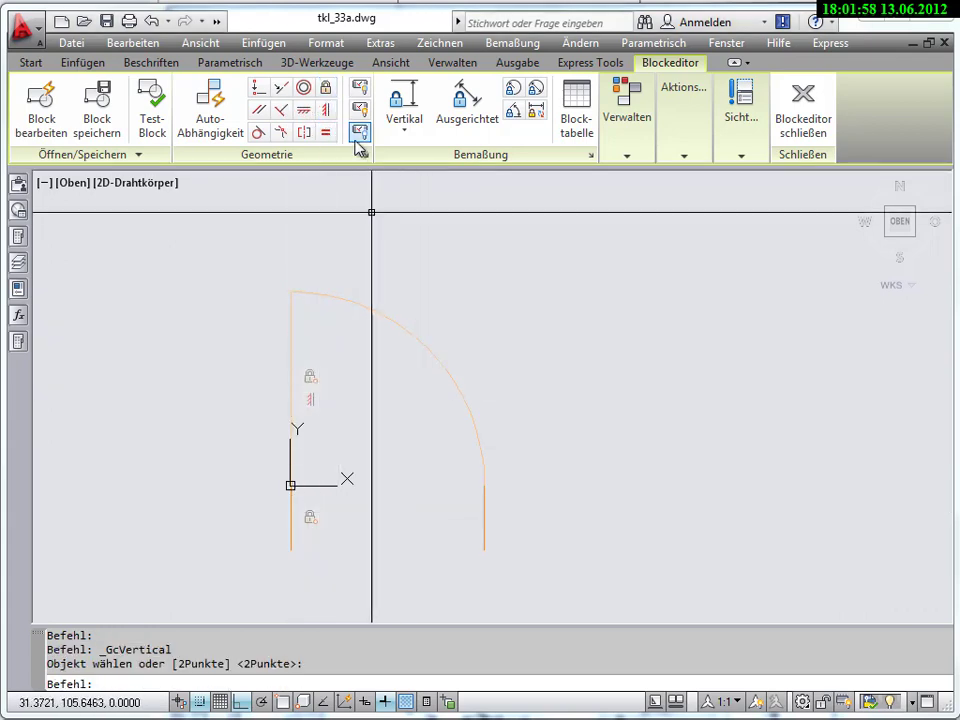
click(328, 110)
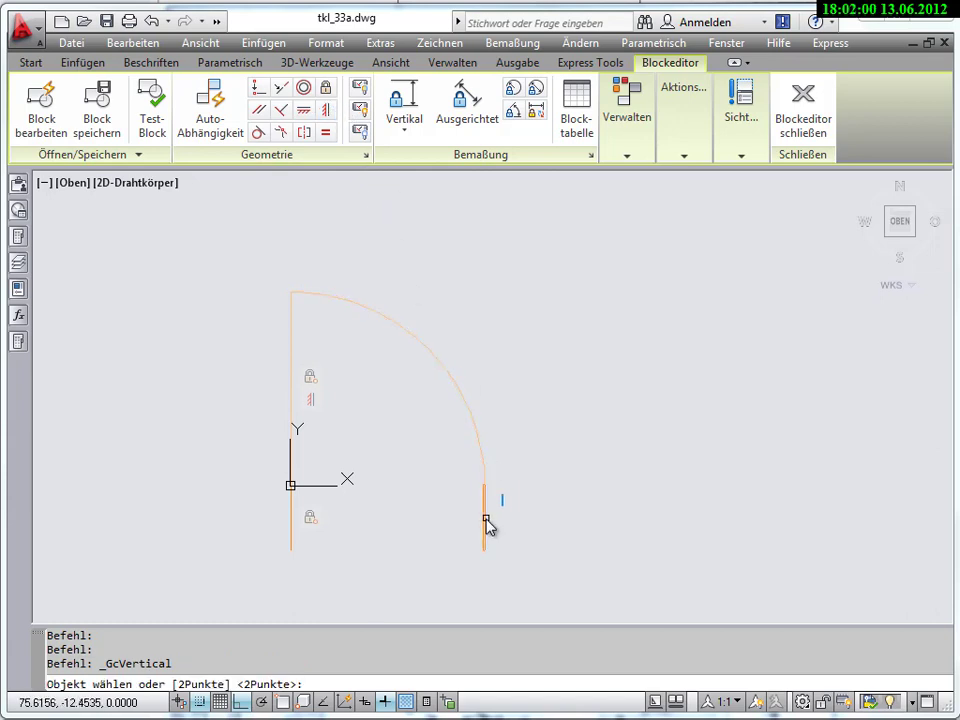
click(485, 521)
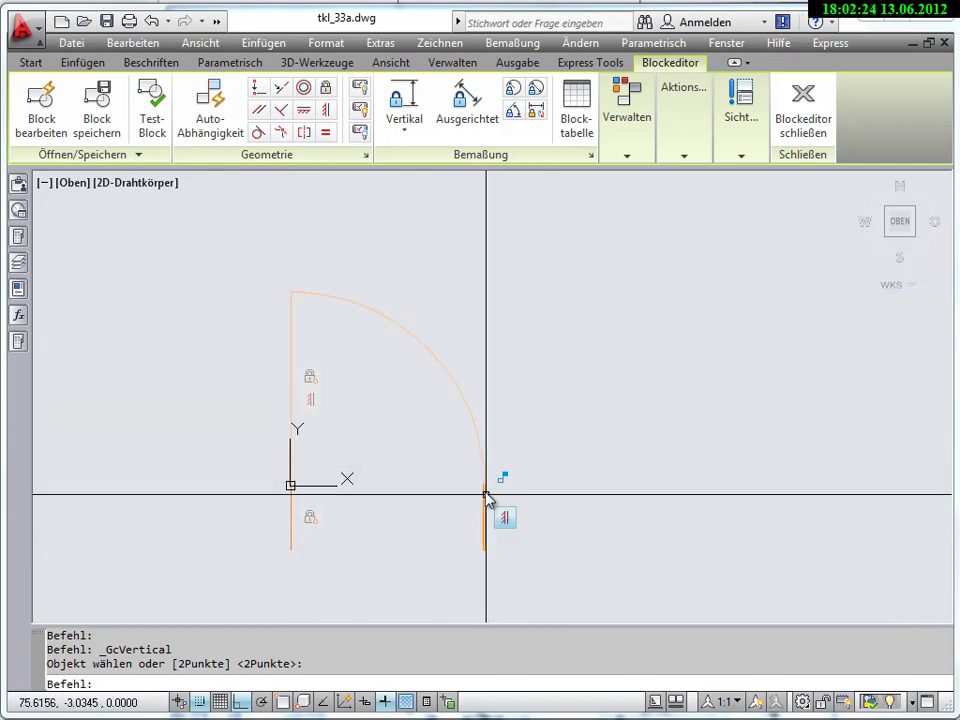
Step: Test-move the short right line to the right, then undo the move
click(31, 62)
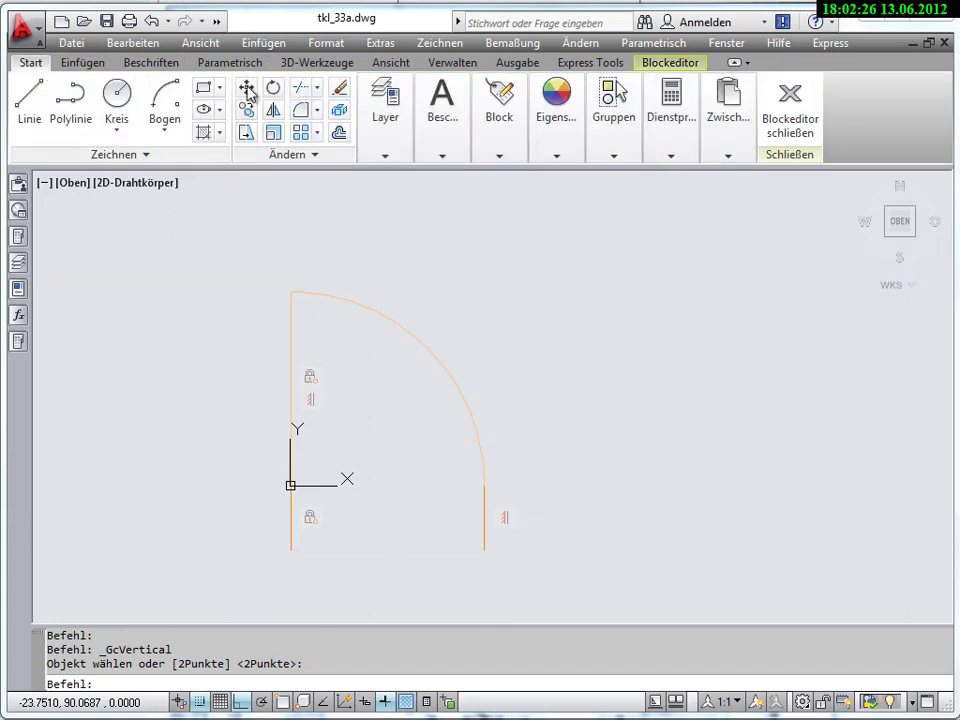
click(246, 90)
click(486, 540)
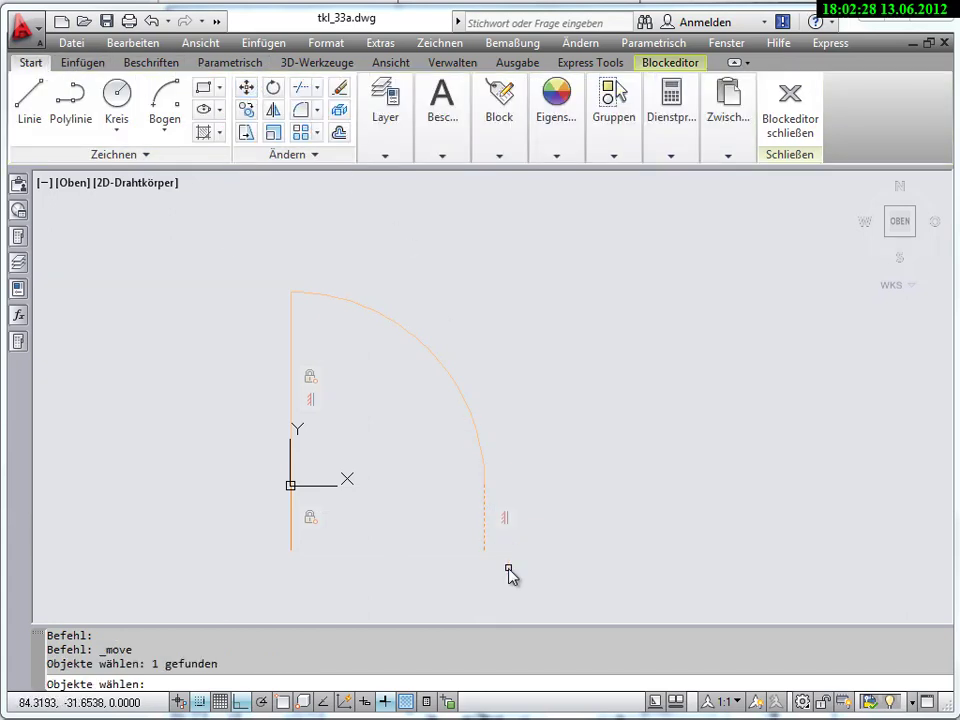
key(Return)
click(488, 580)
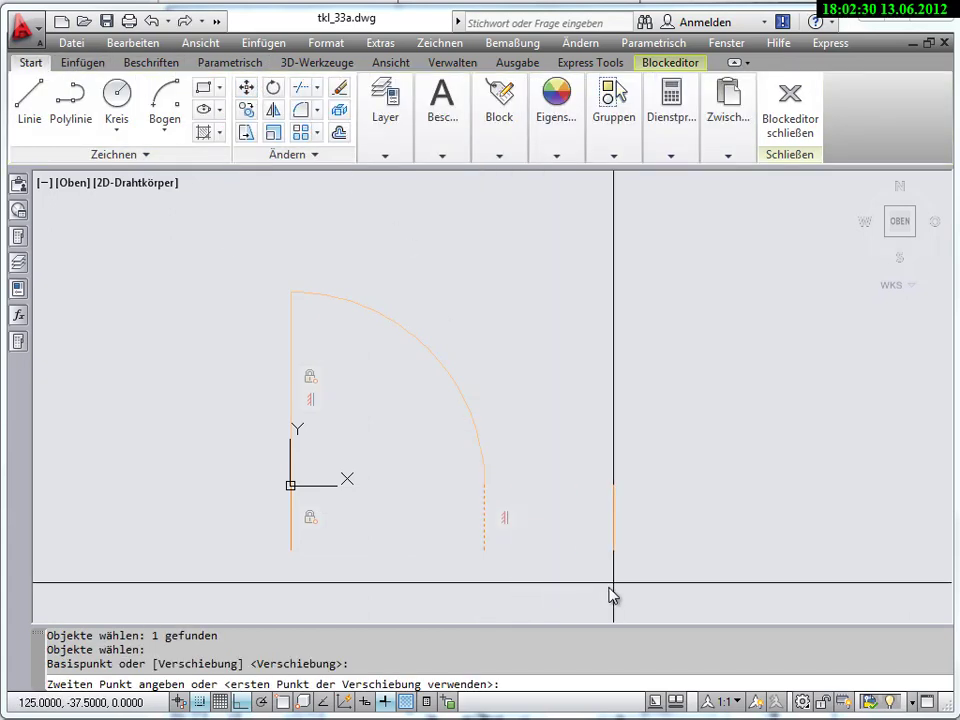
click(612, 595)
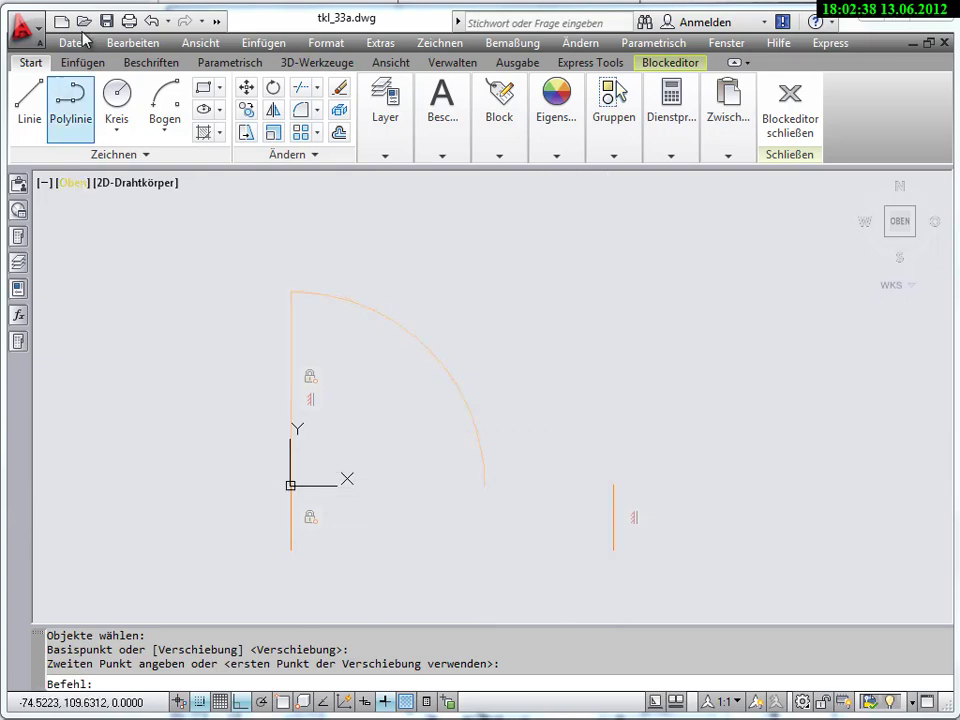
click(151, 20)
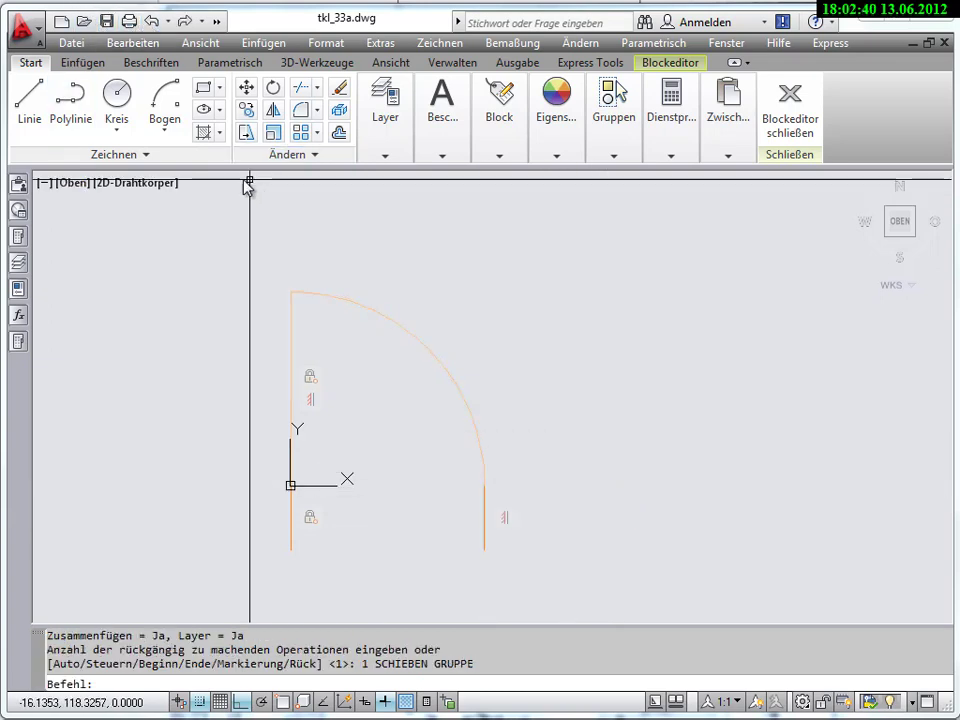
click(614, 155)
click(671, 63)
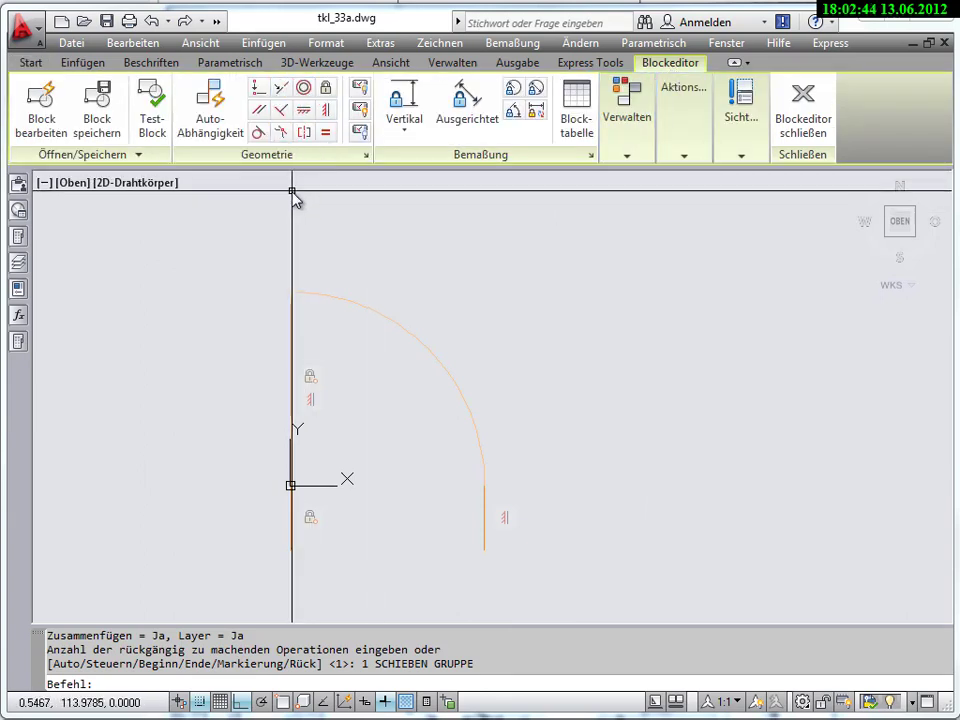
Step: Make the arc's lower end coincide with the top of the short right jamb line
click(258, 93)
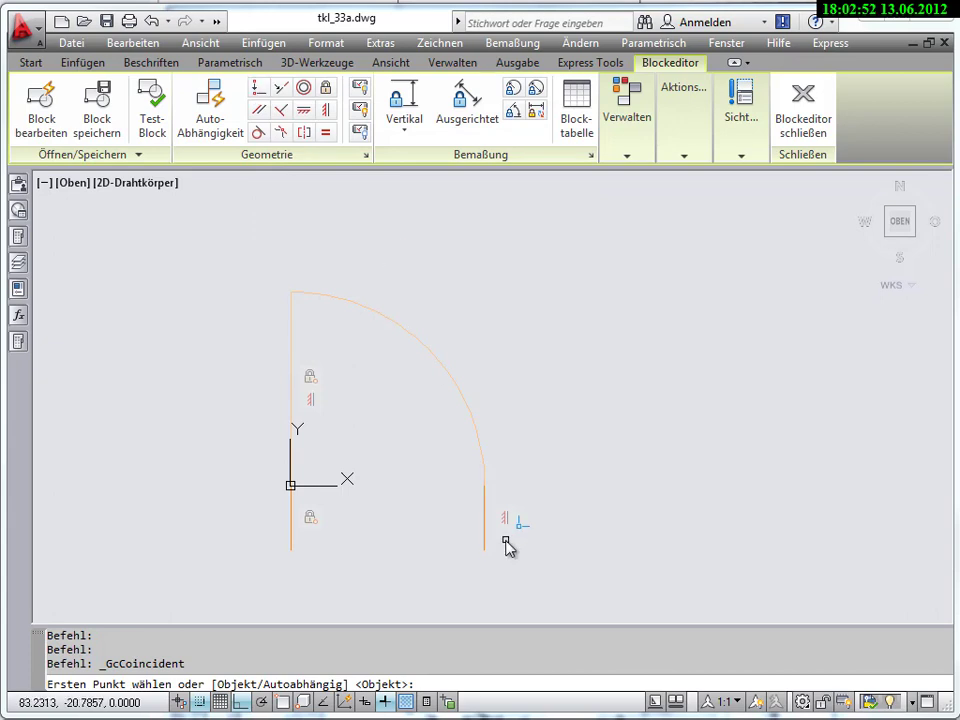
scroll(497, 504, up, 1)
scroll(497, 504, up, 3)
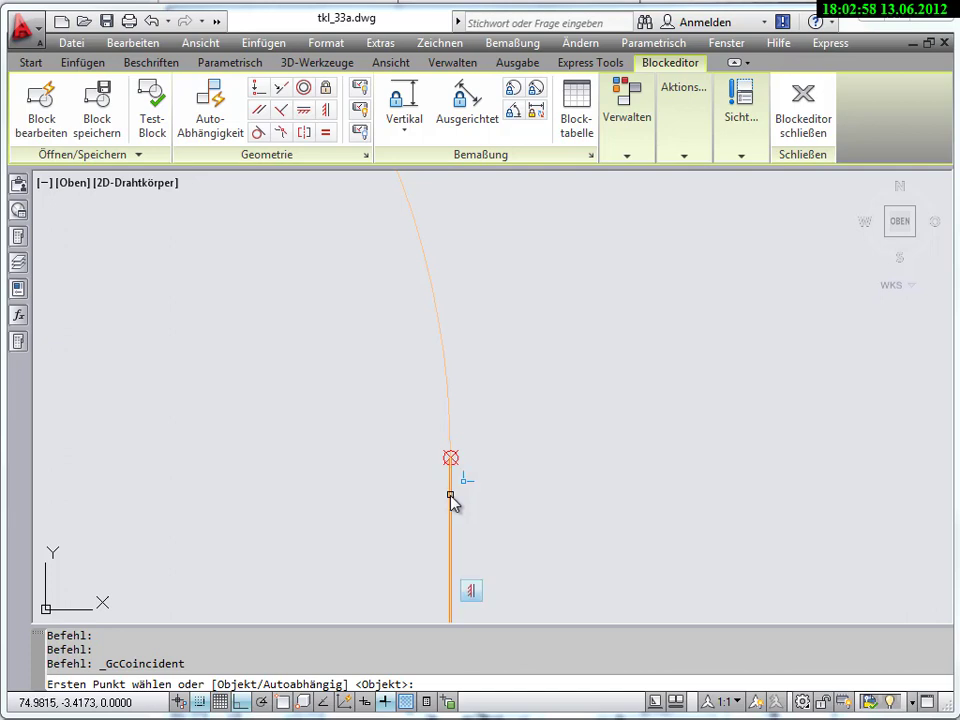
click(450, 497)
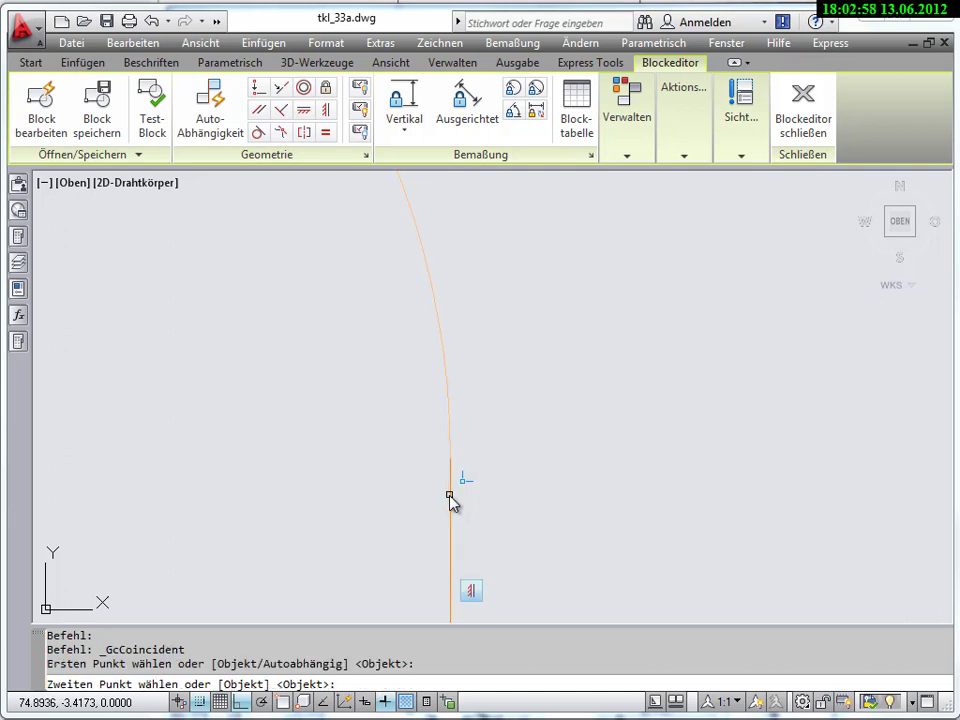
click(450, 408)
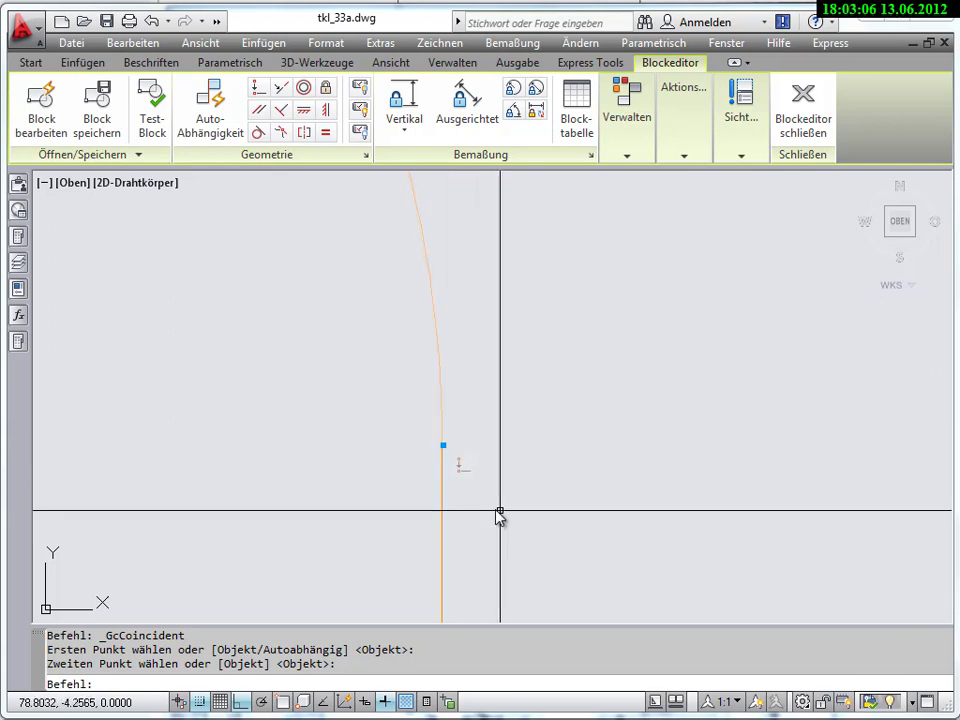
scroll(499, 515, down, 5)
middle_drag(510, 527, 446, 429)
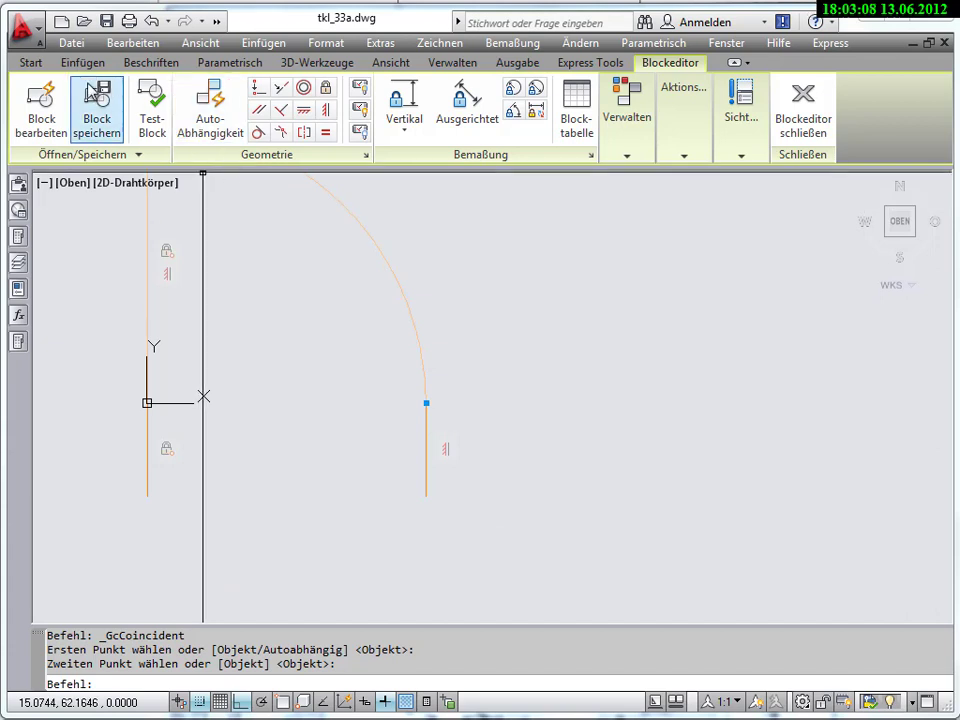
click(31, 62)
click(246, 88)
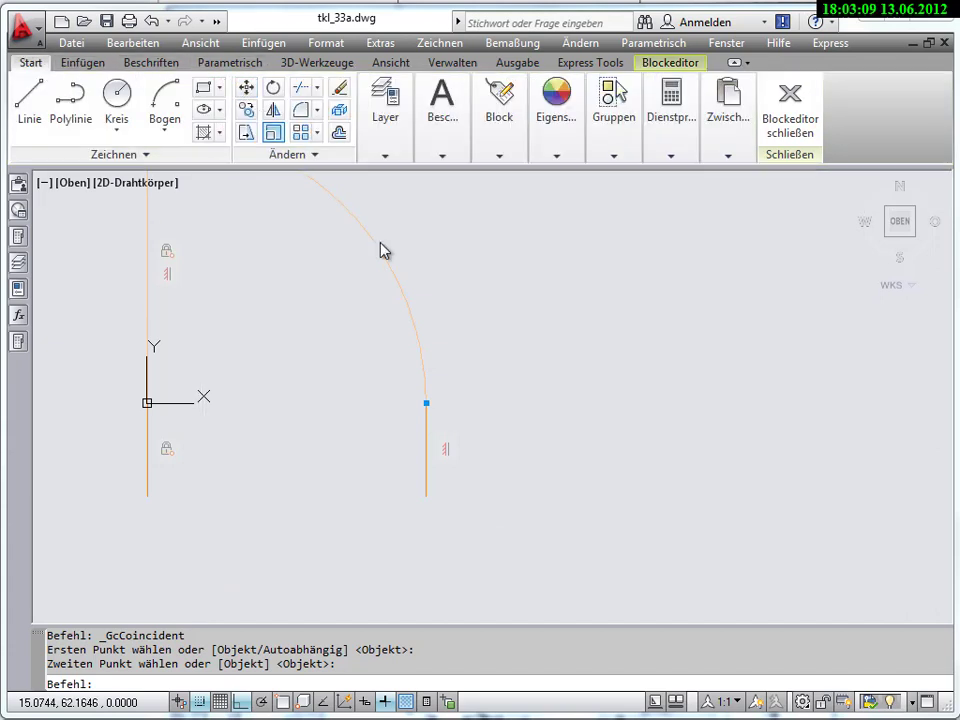
click(426, 483)
click(477, 548)
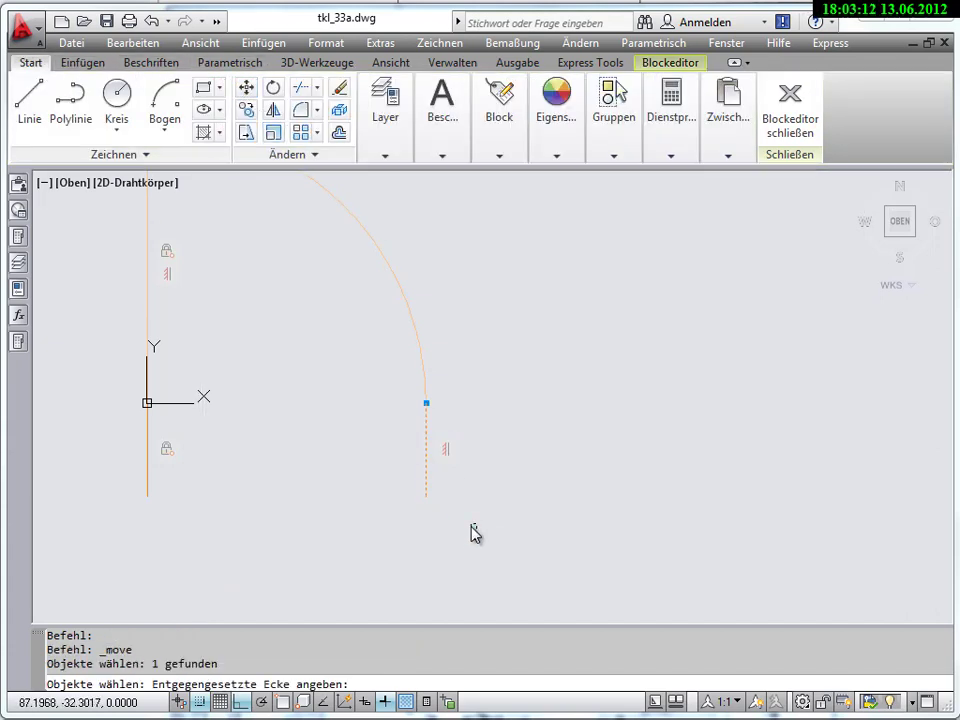
click(476, 534)
click(480, 536)
key(Return)
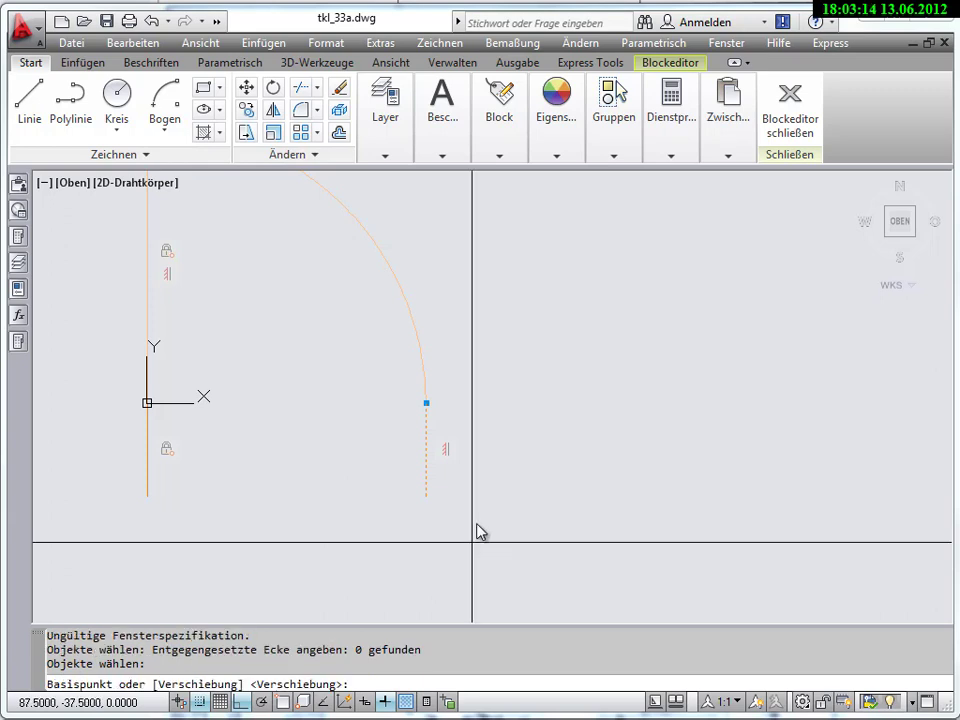
click(472, 542)
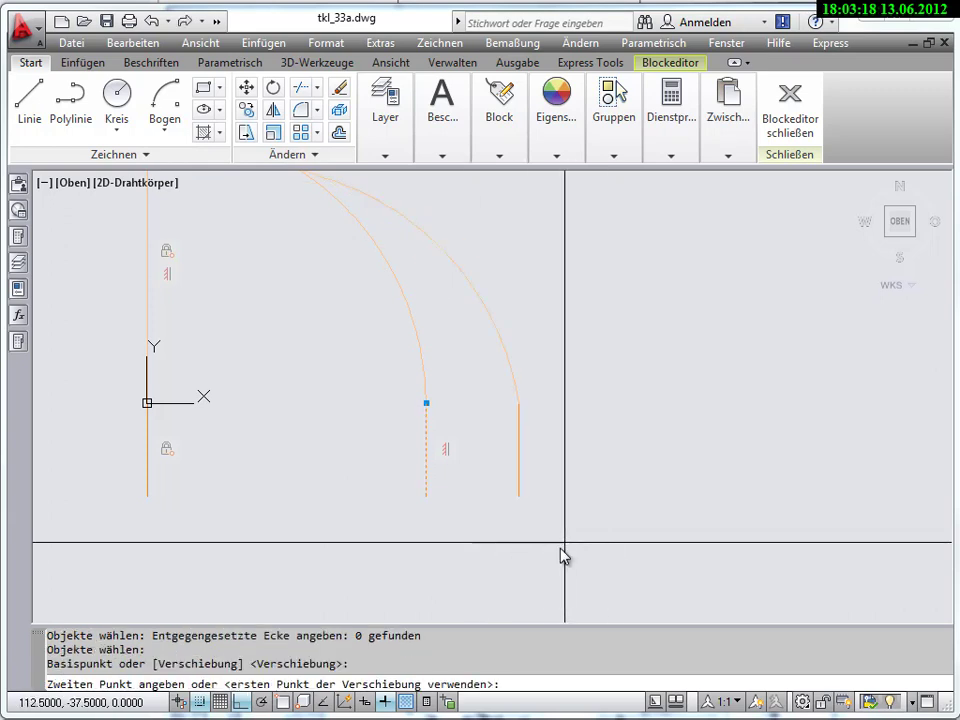
scroll(562, 546, down, 5)
scroll(562, 546, up, 2)
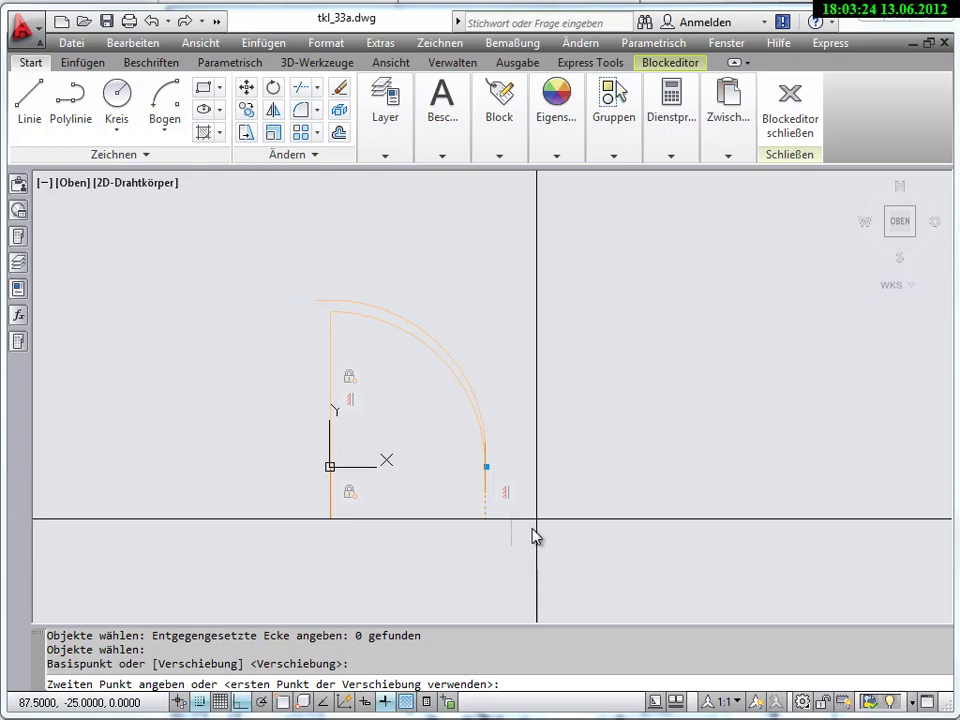
key(Escape)
scroll(532, 532, up, 3)
scroll(343, 467, down, 4)
middle_drag(343, 467, 456, 483)
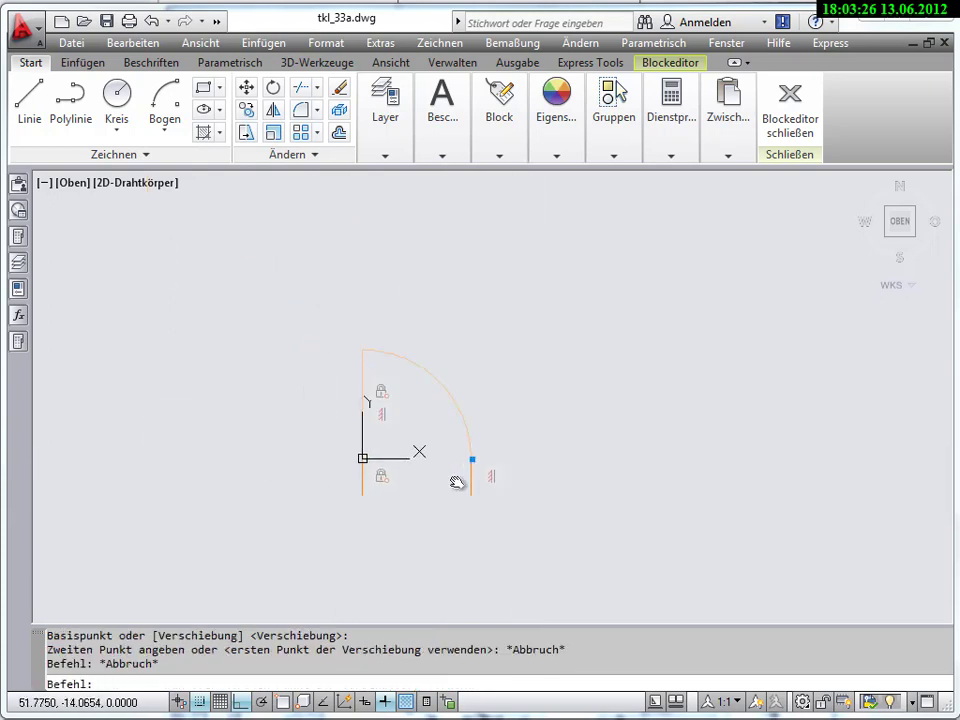
scroll(390, 349, up, 3)
scroll(394, 381, up, 1)
scroll(390, 380, up, 2)
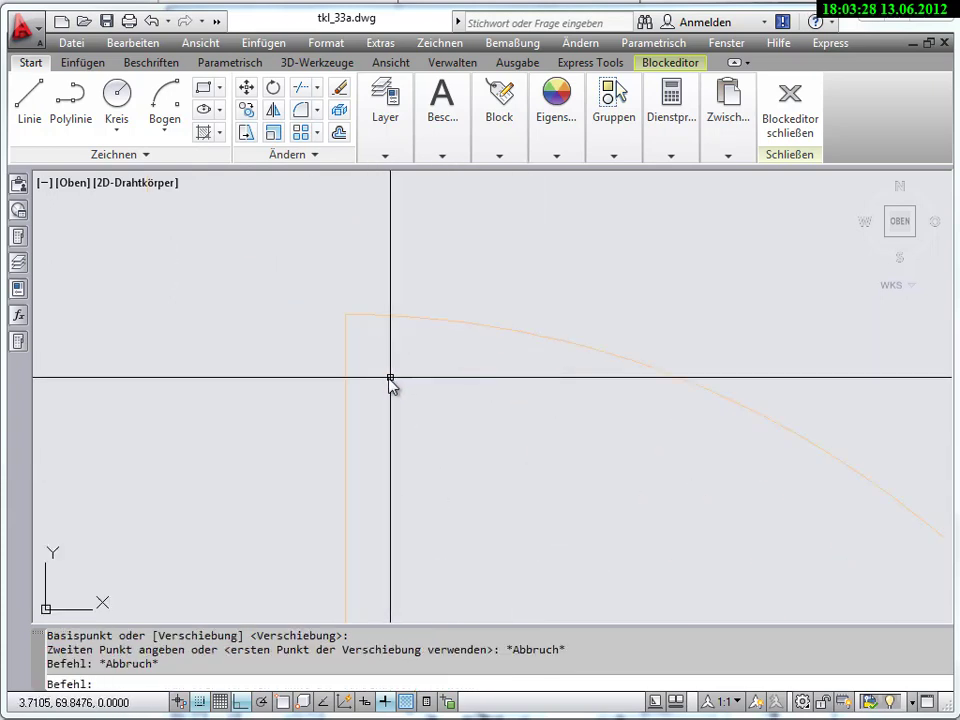
scroll(365, 358, down, 1)
scroll(360, 354, down, 1)
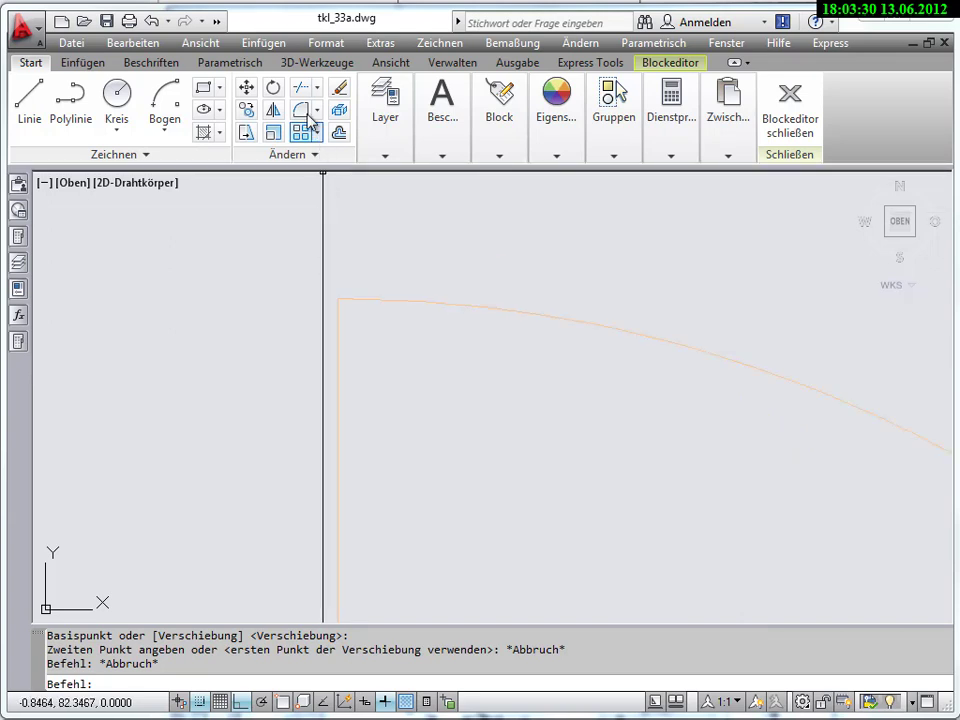
Step: Tie the arc's upper end to the left leaf line's top with Coincident, then zoom out
click(670, 62)
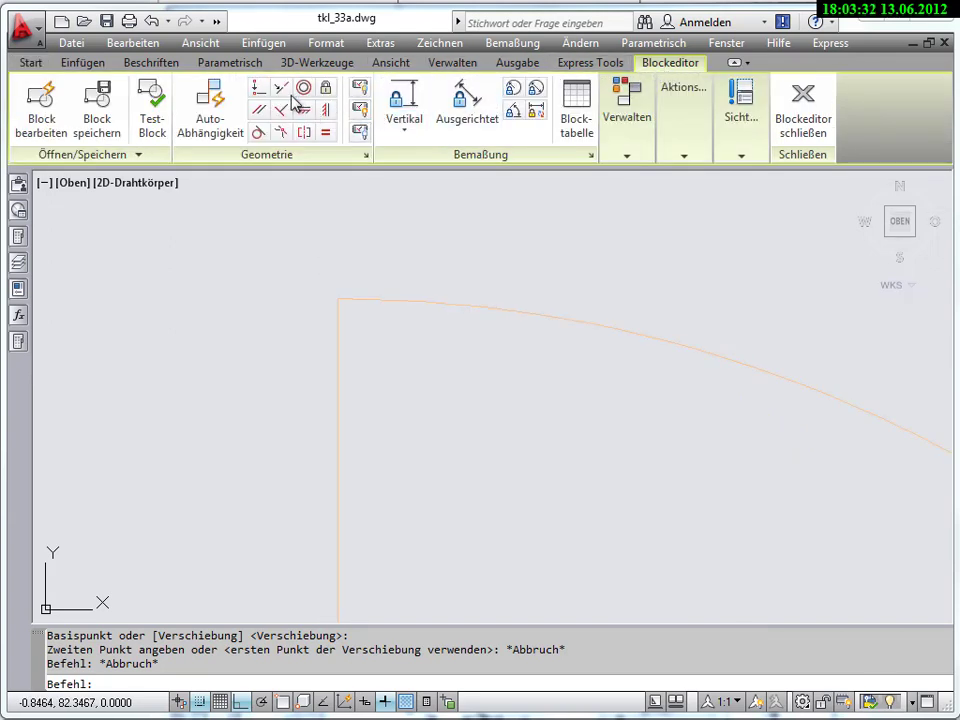
click(257, 92)
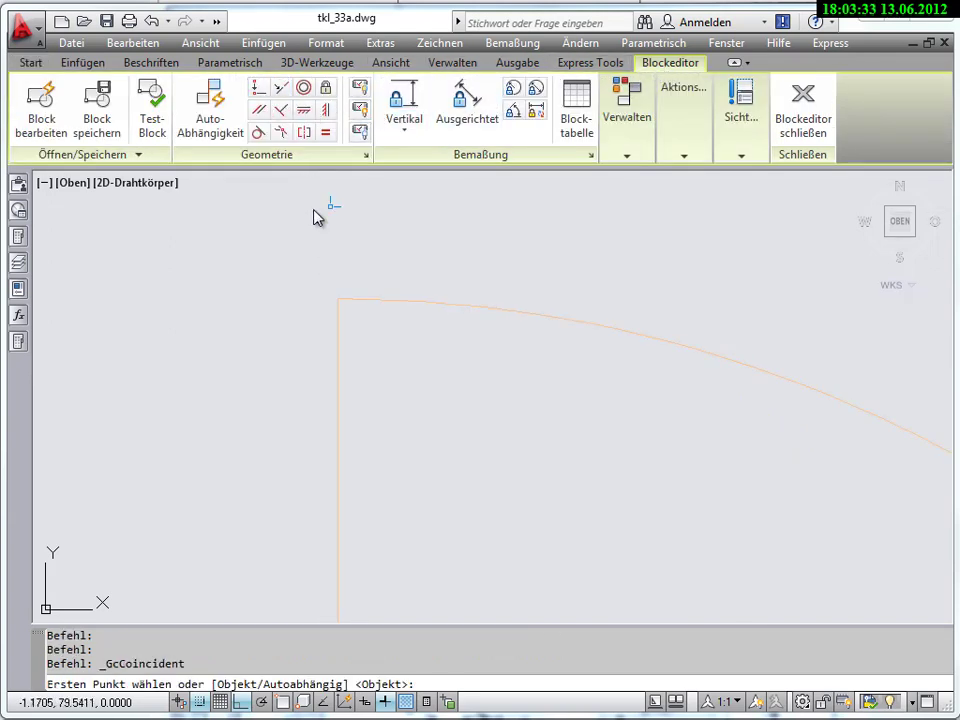
click(338, 338)
click(368, 302)
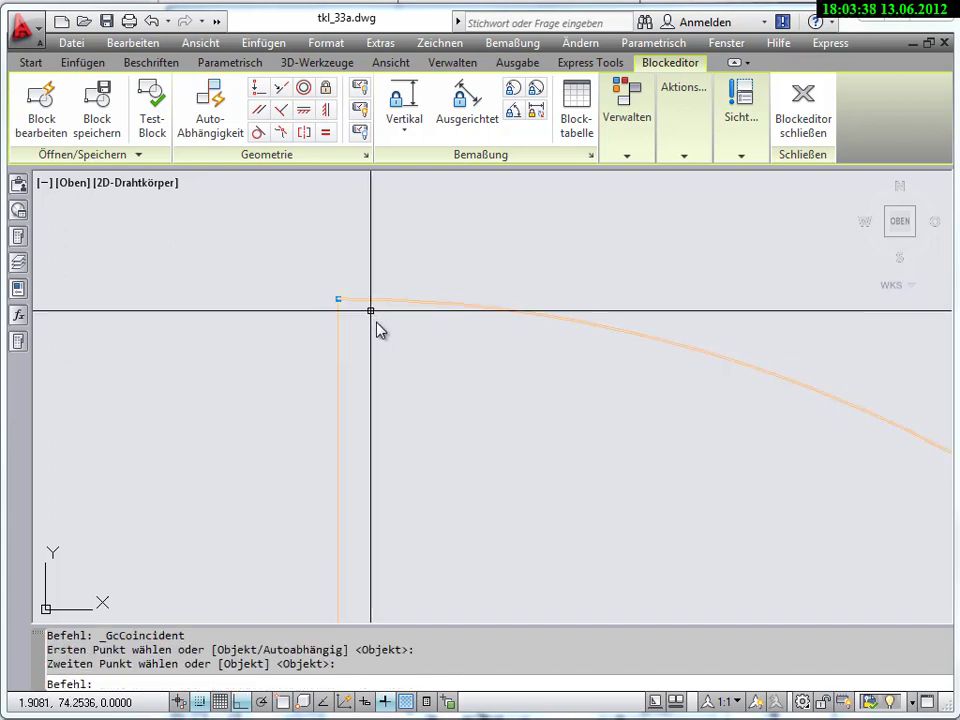
scroll(406, 374, down, 5)
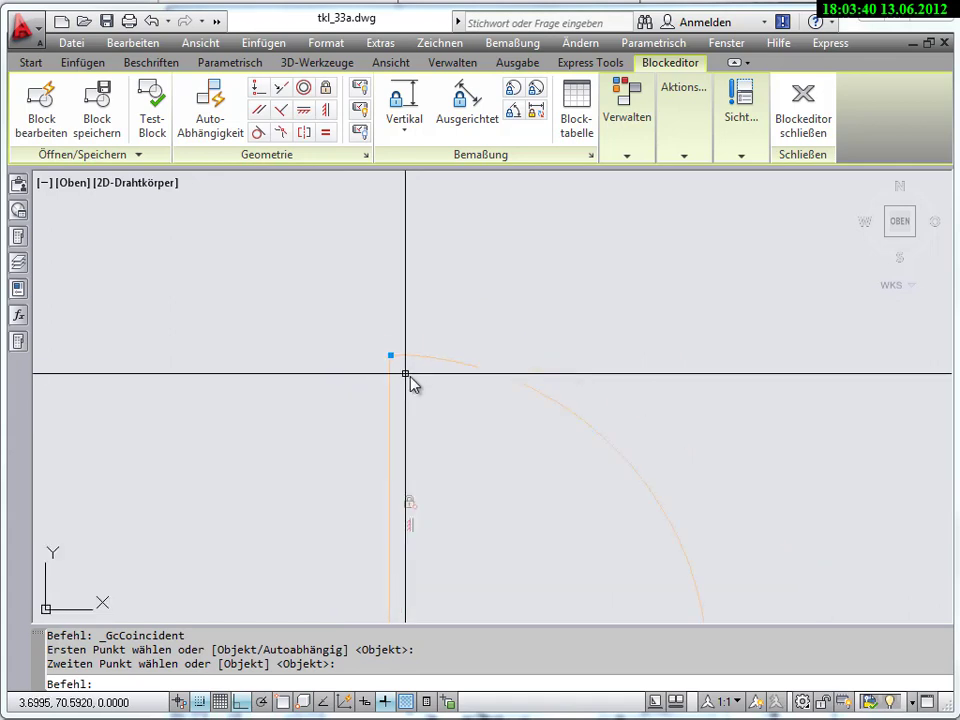
middle_drag(407, 375, 343, 257)
scroll(336, 335, down, 2)
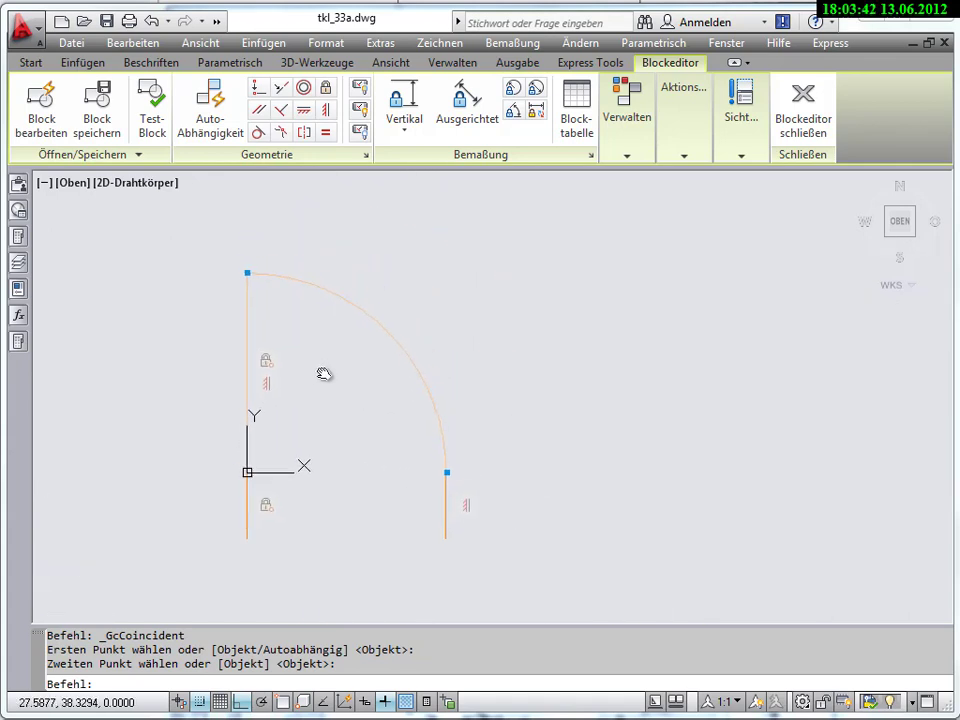
middle_drag(336, 335, 346, 388)
click(33, 66)
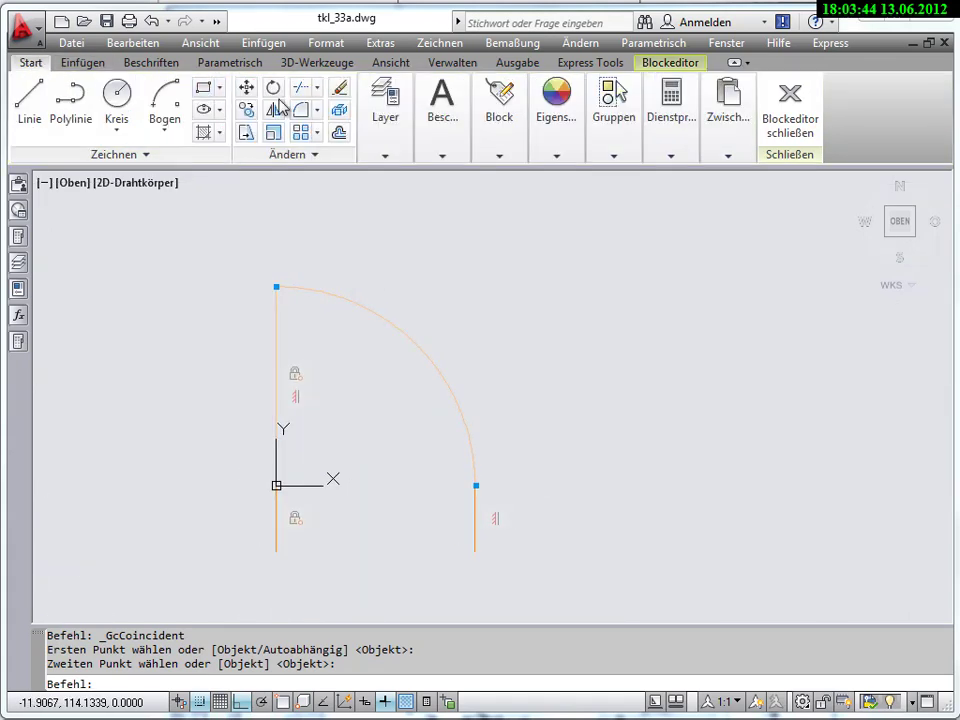
click(246, 87)
click(476, 553)
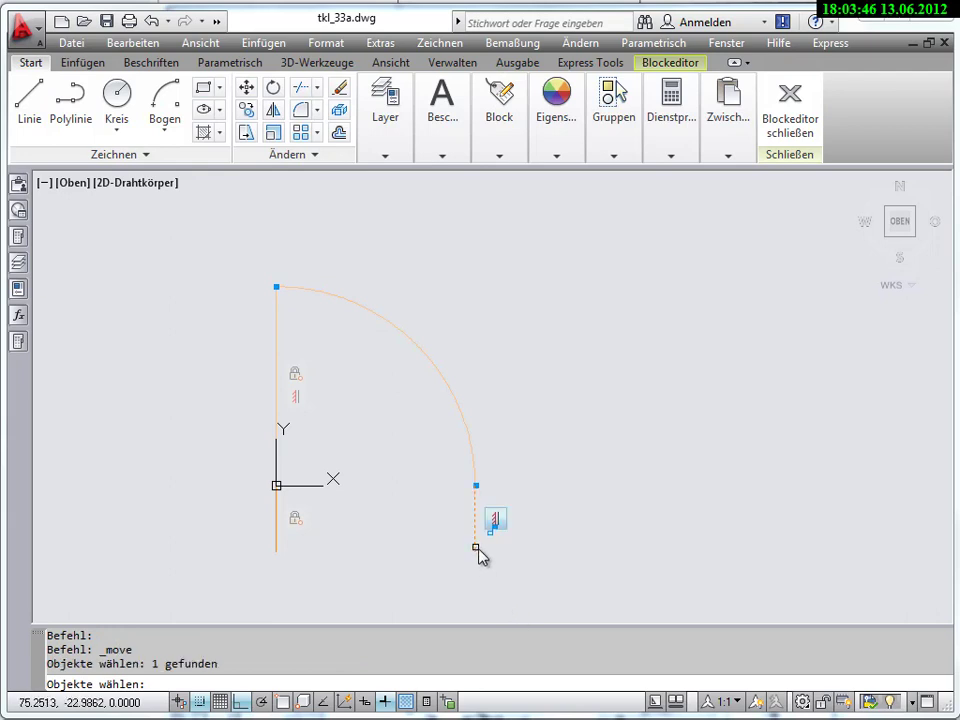
key(Return)
click(510, 588)
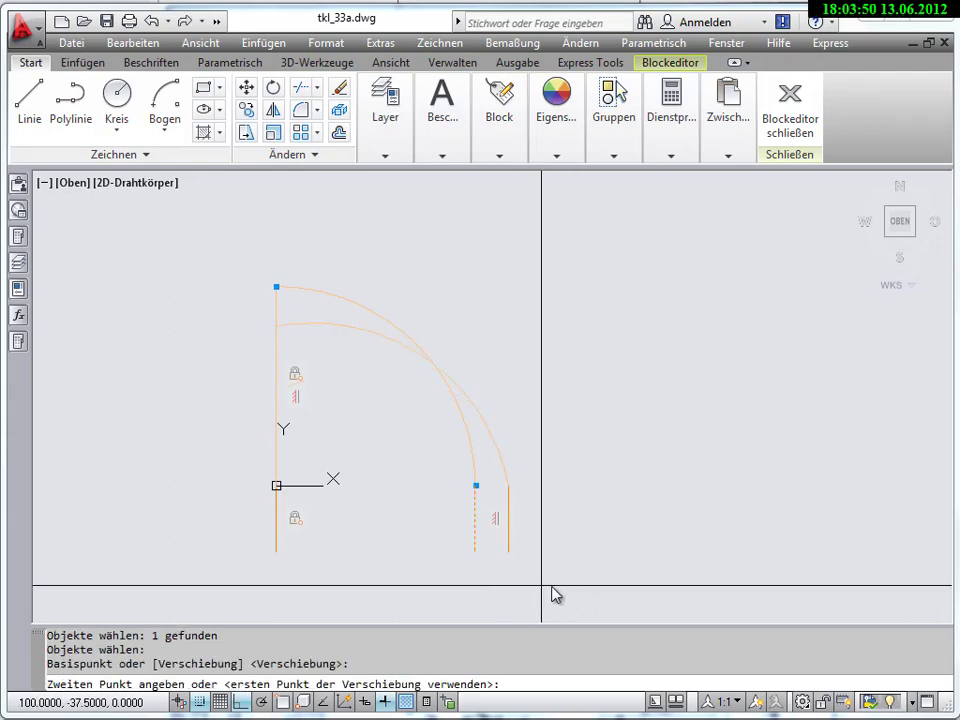
key(Escape)
key(Escape)
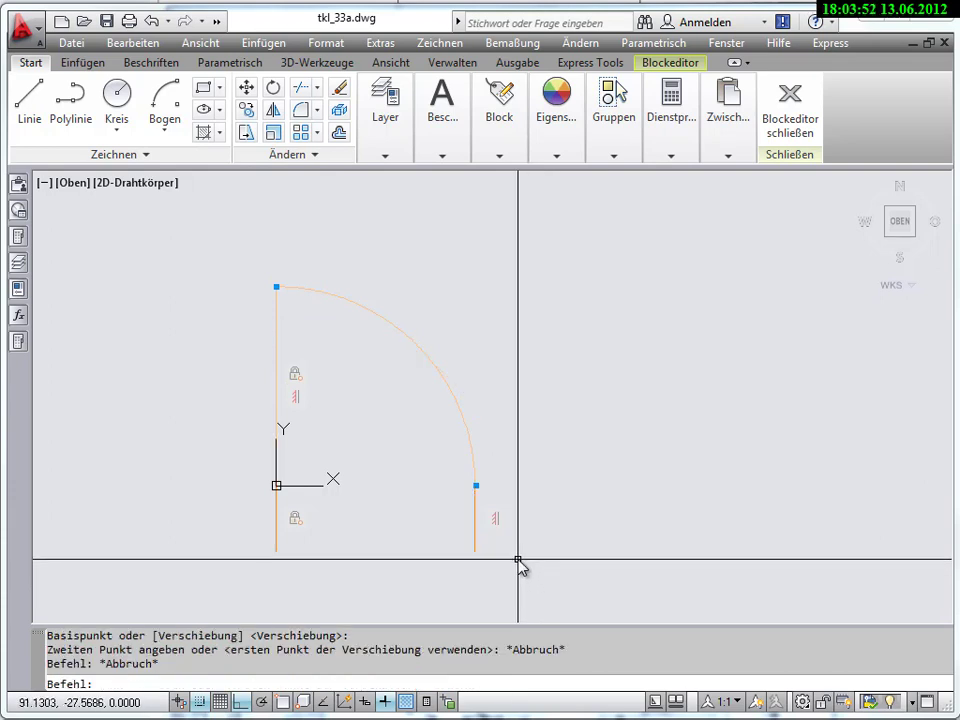
mouse_move(519, 564)
middle_down()
mouse_move(566, 516)
mouse_move(516, 561)
mouse_move(522, 548)
middle_up()
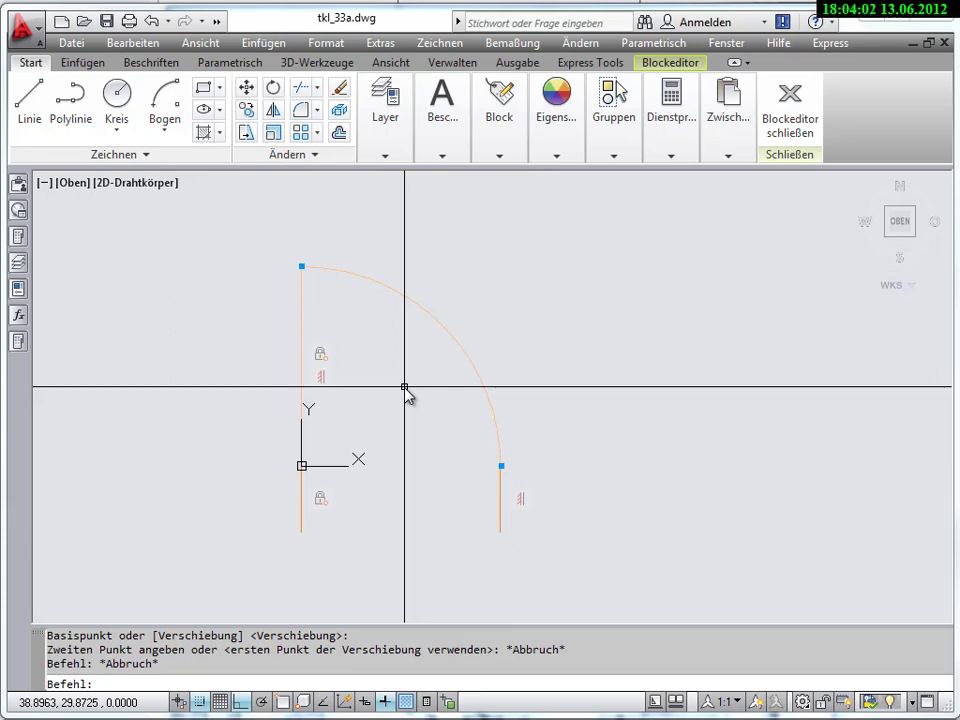
key(Escape)
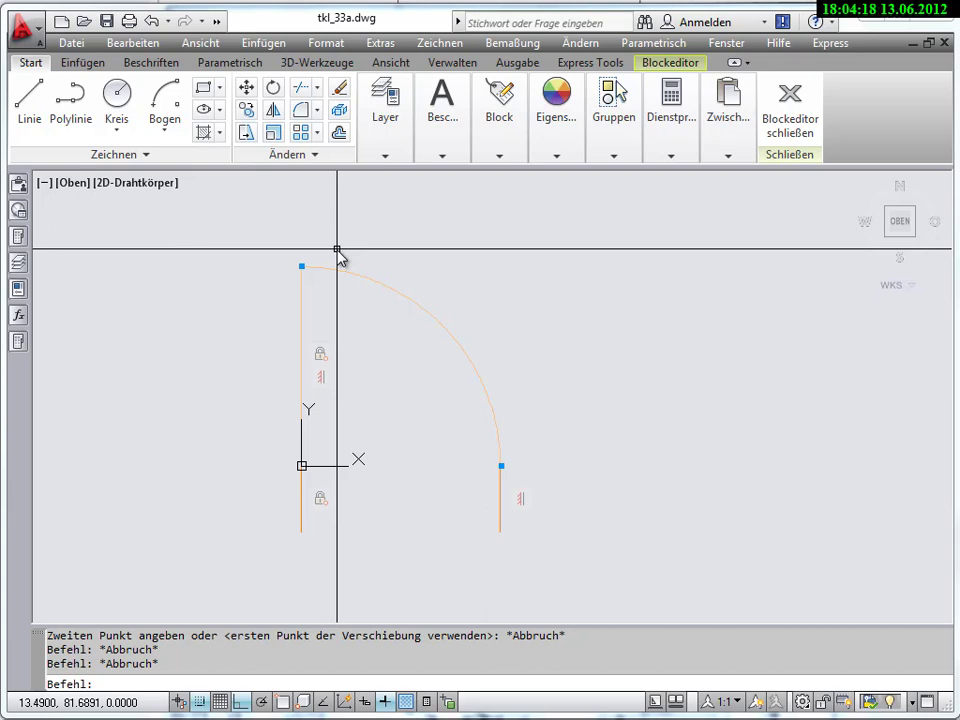
click(670, 62)
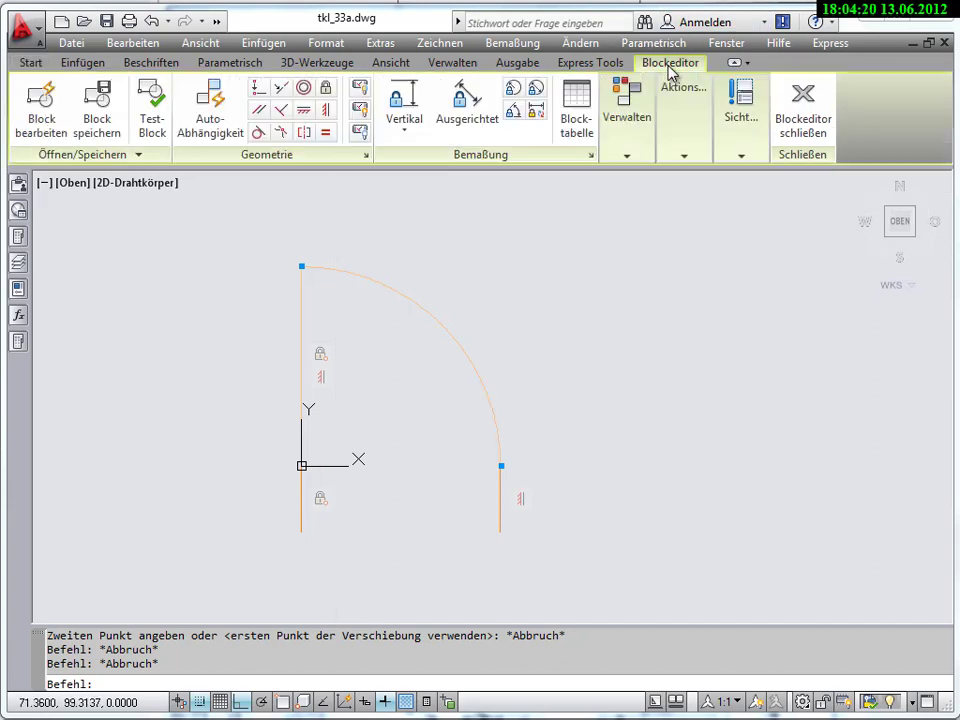
click(154, 118)
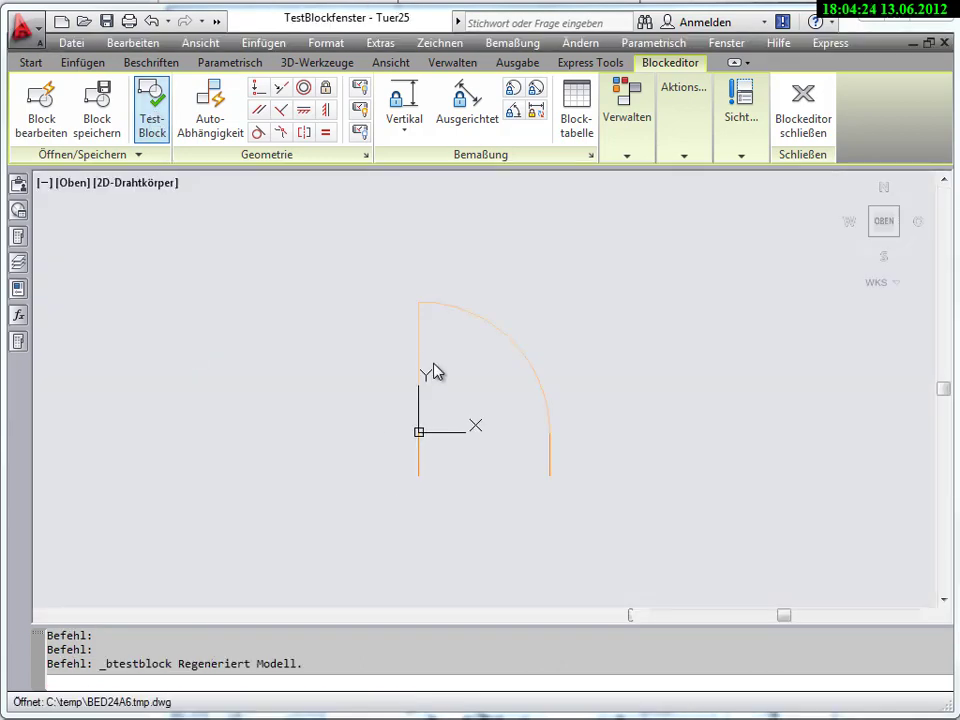
click(418, 352)
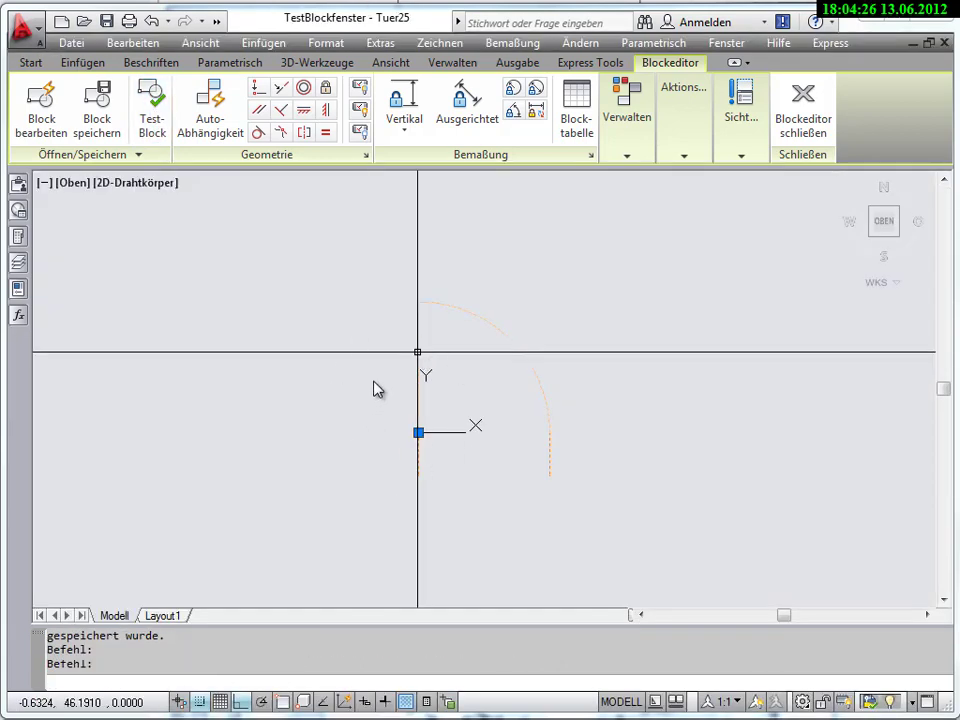
click(420, 354)
click(519, 471)
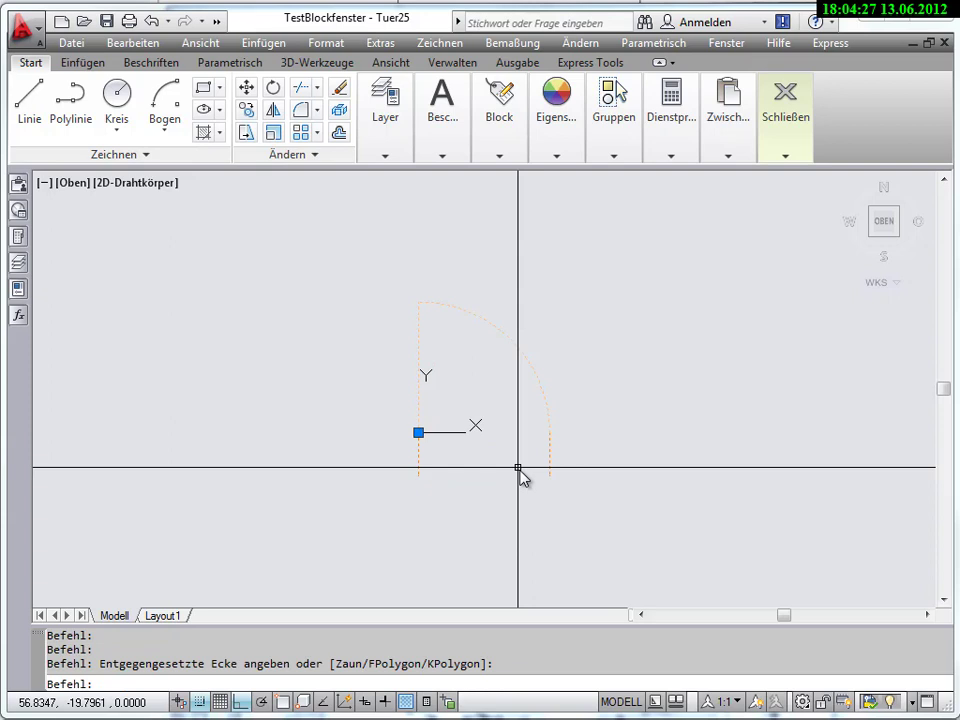
click(418, 432)
click(244, 432)
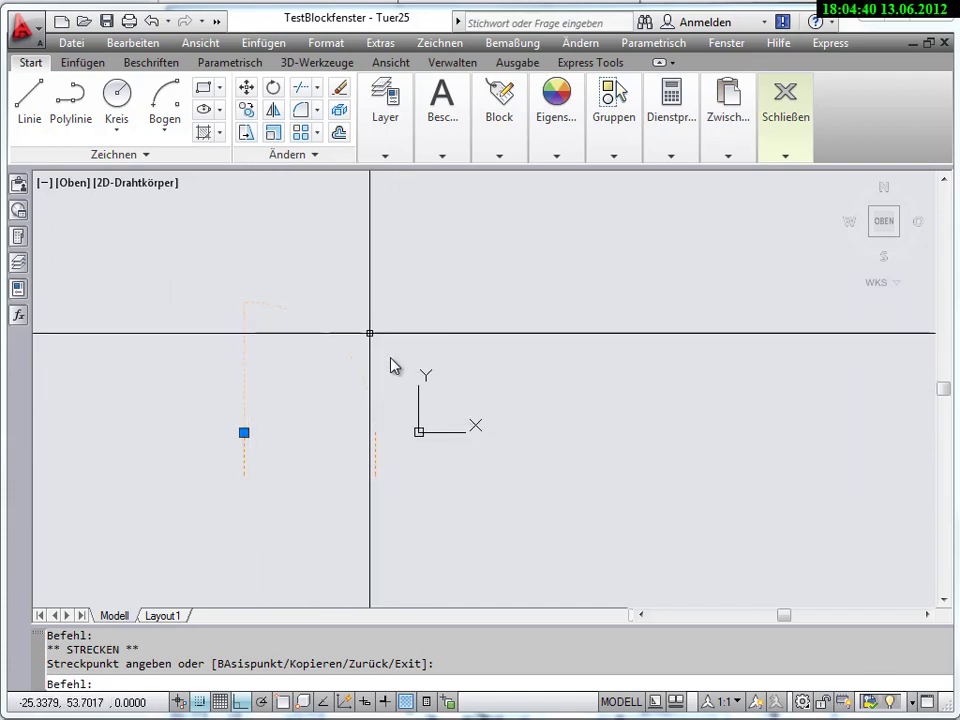
mouse_move(785, 105)
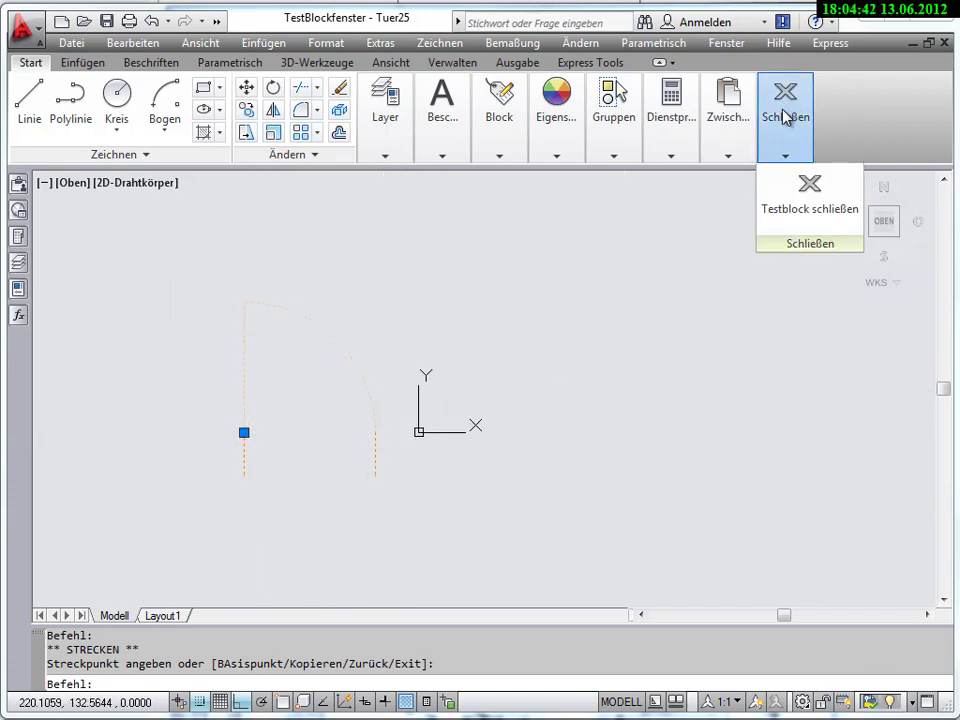
click(814, 205)
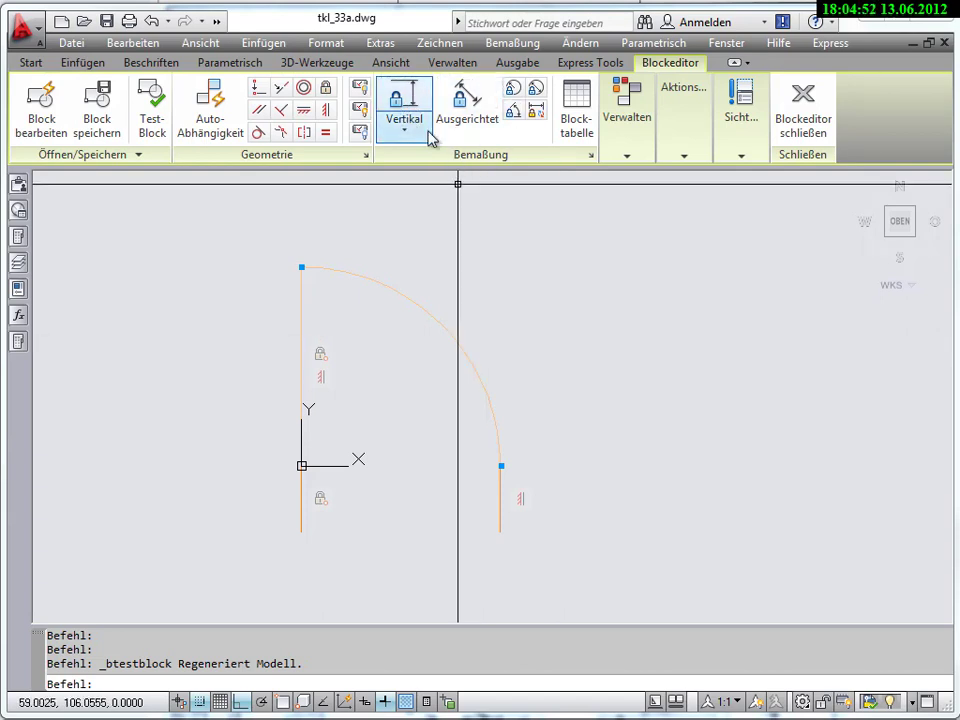
Step: Review the Constraints tab in the Block Authoring Palettes and open the dimension constraint type list
click(18, 344)
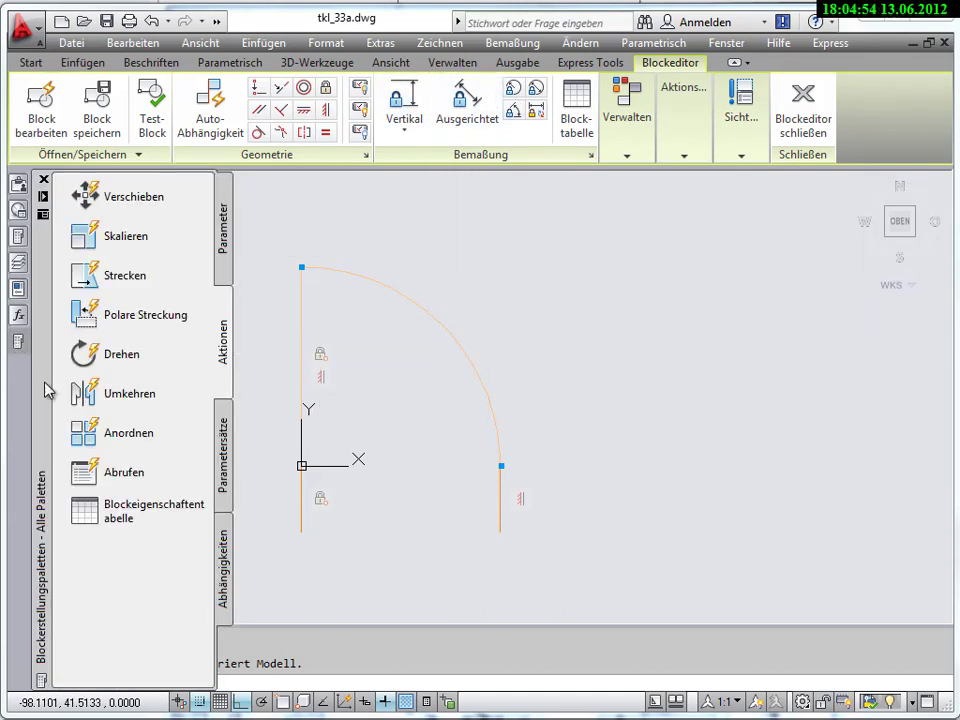
click(223, 560)
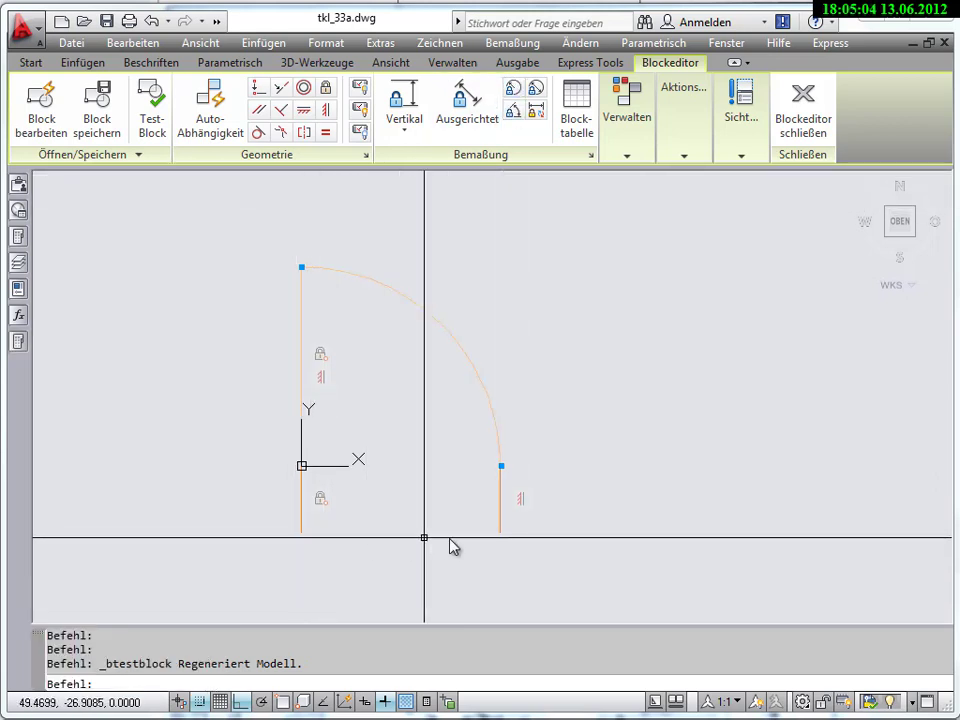
click(401, 131)
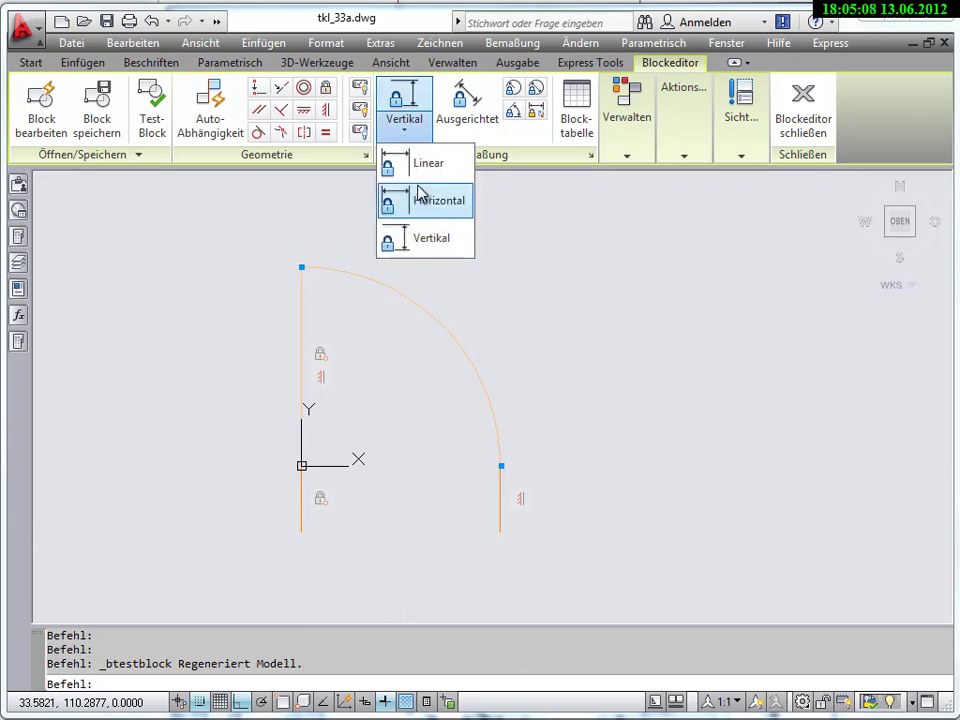
Step: Place a horizontal dimension constraint below the door, from the origin to the arc's lower end
click(425, 203)
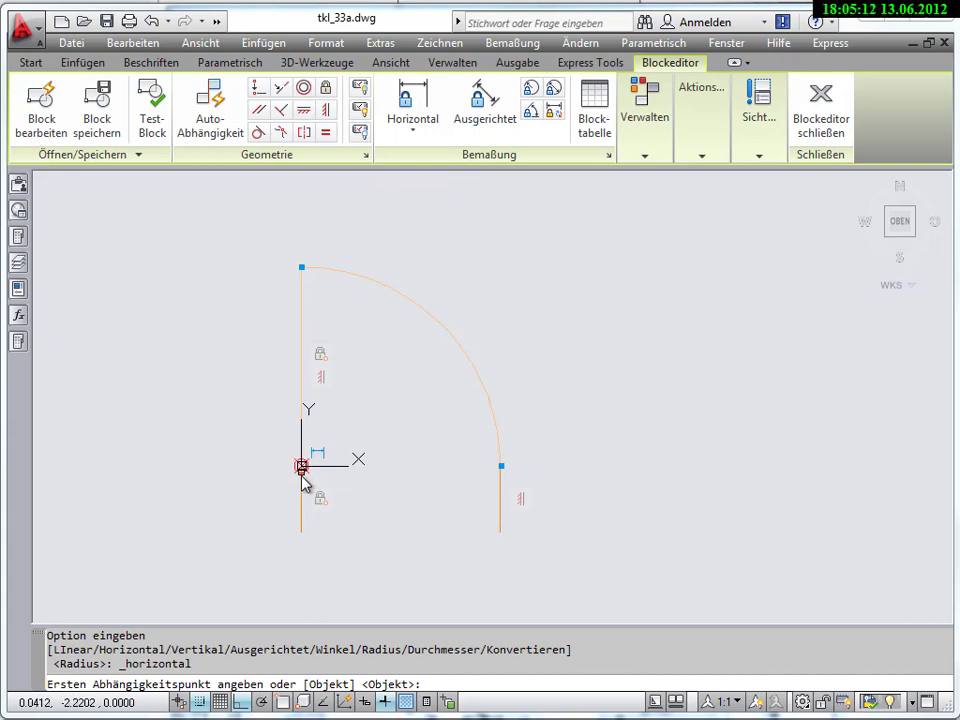
scroll(305, 480, up, 2)
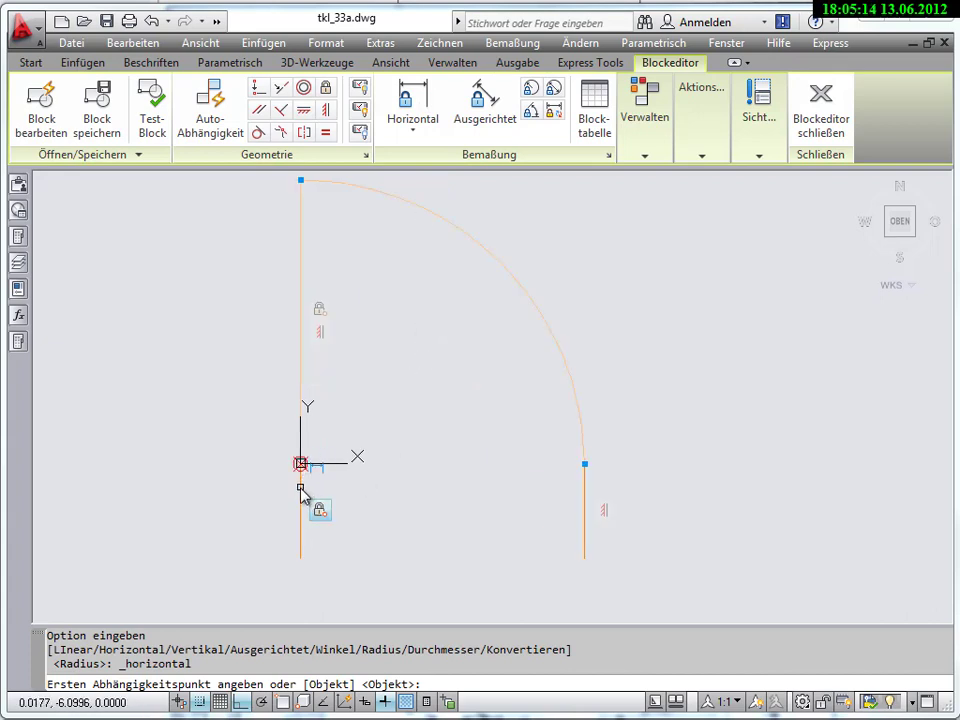
click(304, 484)
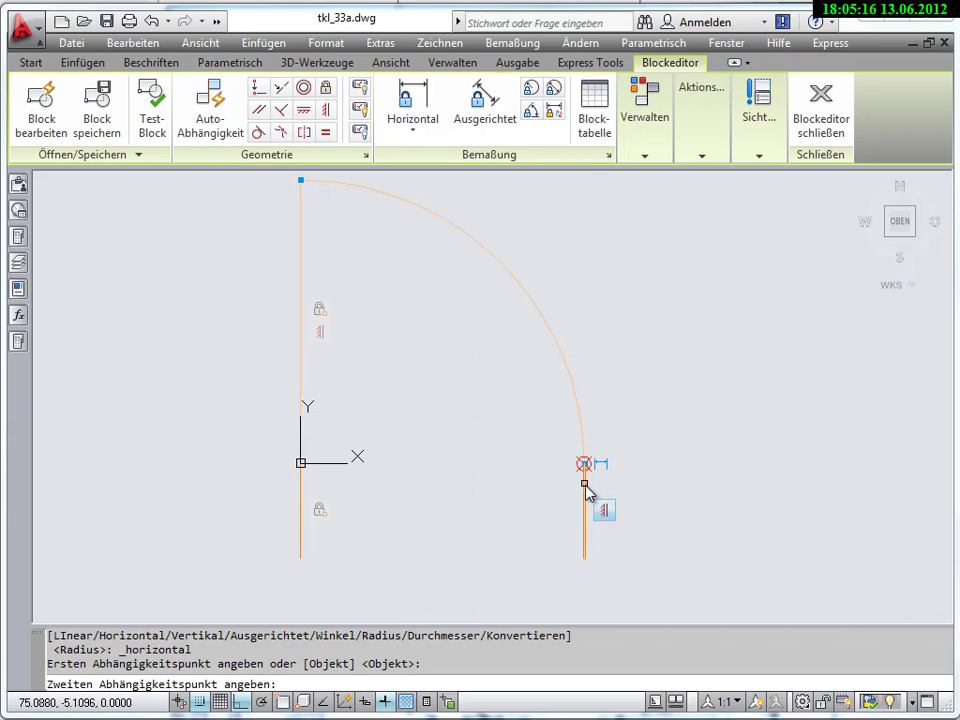
click(585, 490)
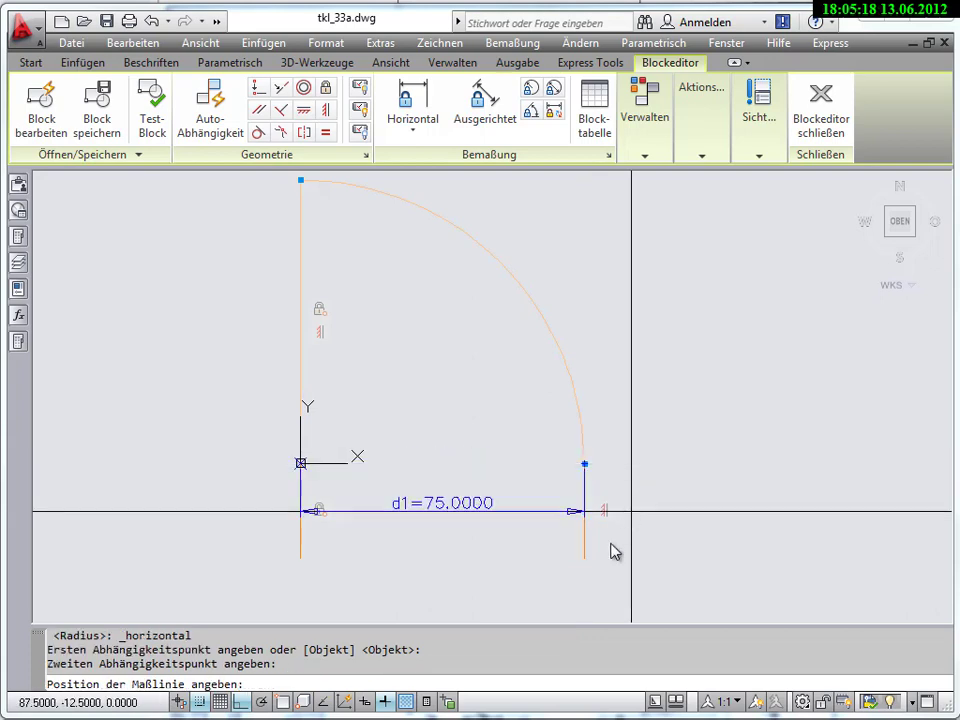
scroll(566, 556, down, 2)
scroll(566, 556, down, 2)
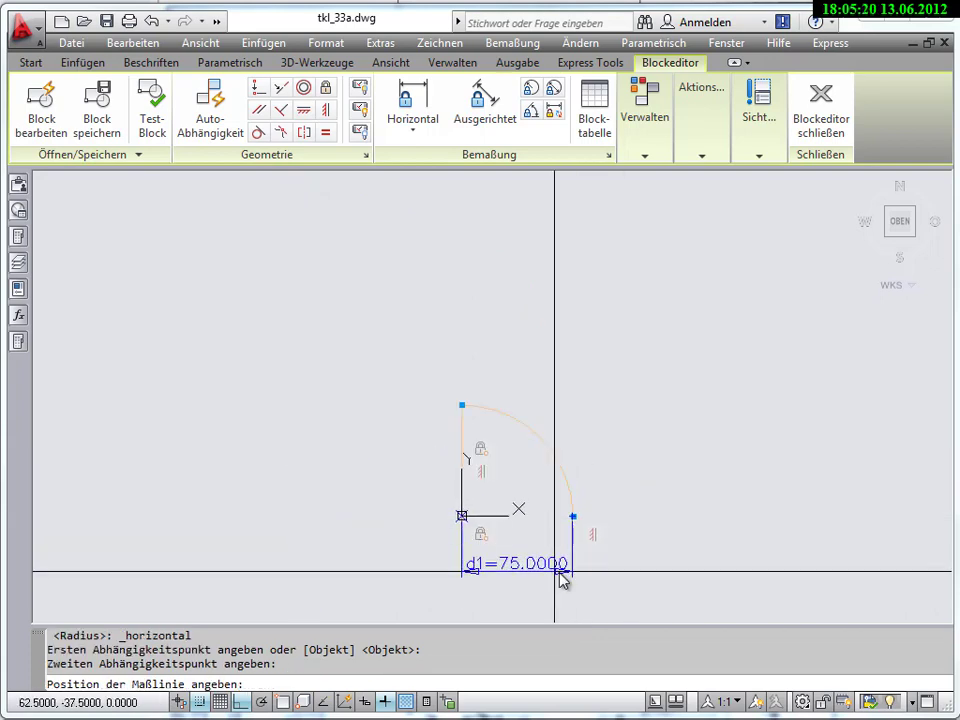
click(562, 580)
scroll(602, 514, up, 3)
mouse_move(602, 514)
middle_down()
mouse_move(591, 467)
mouse_move(594, 334)
middle_up()
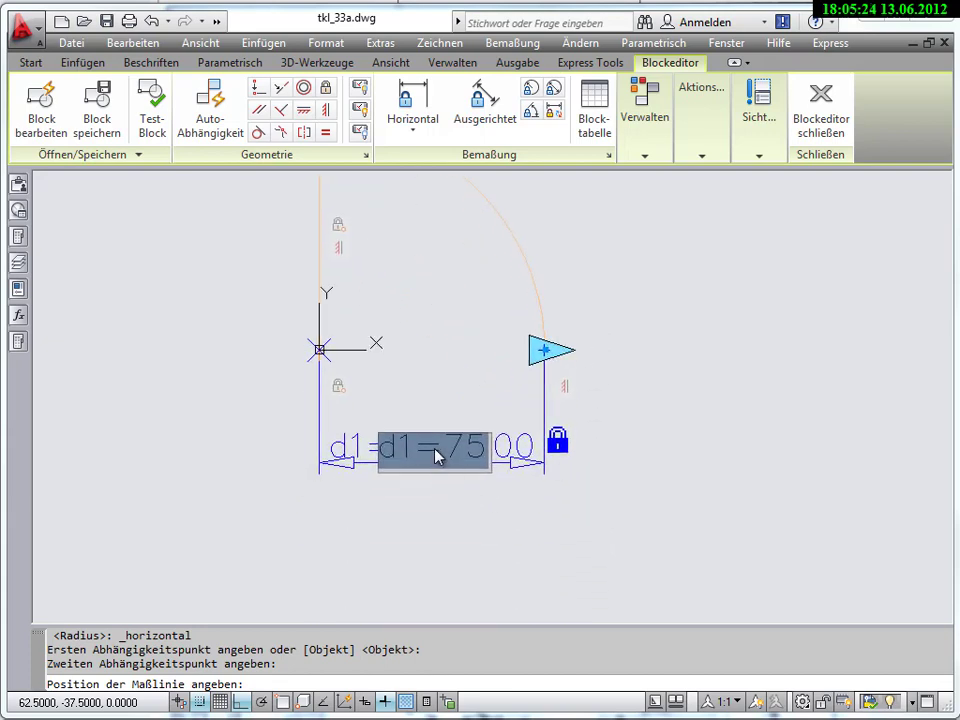
Step: Name the horizontal dimension dx with value 75
text(dy)
key(BackSpace)
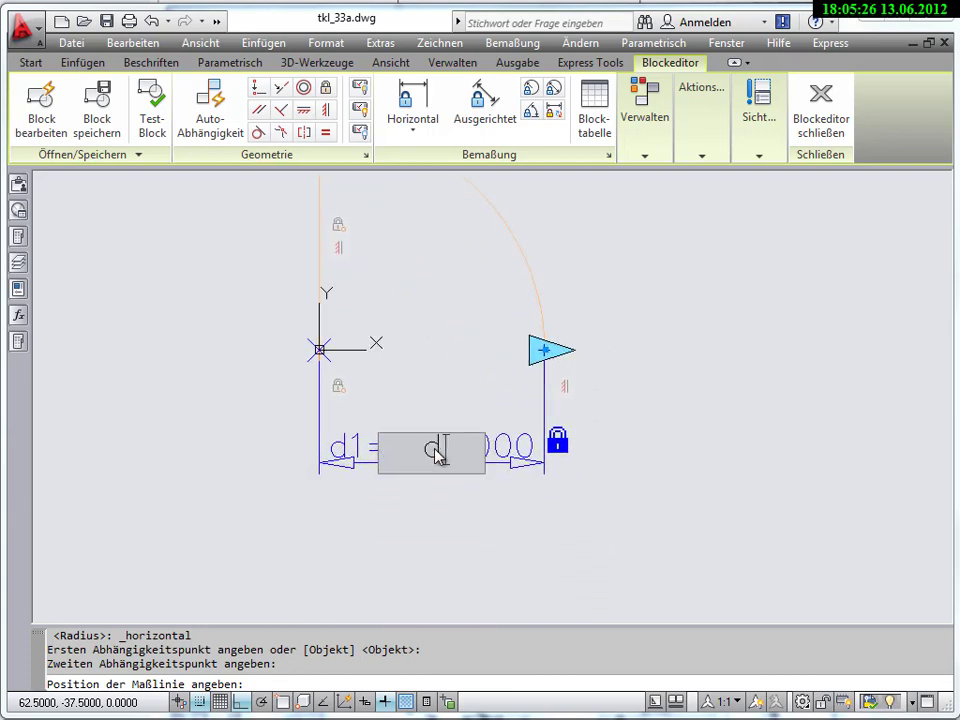
text(x=)
text(75)
key(Return)
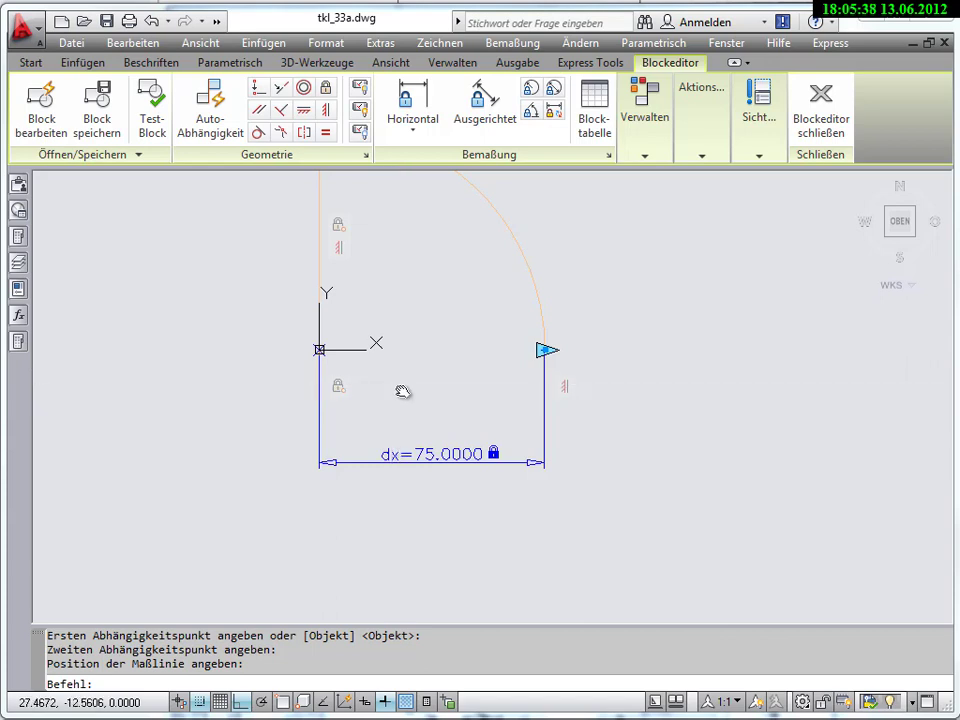
middle_drag(401, 392, 360, 476)
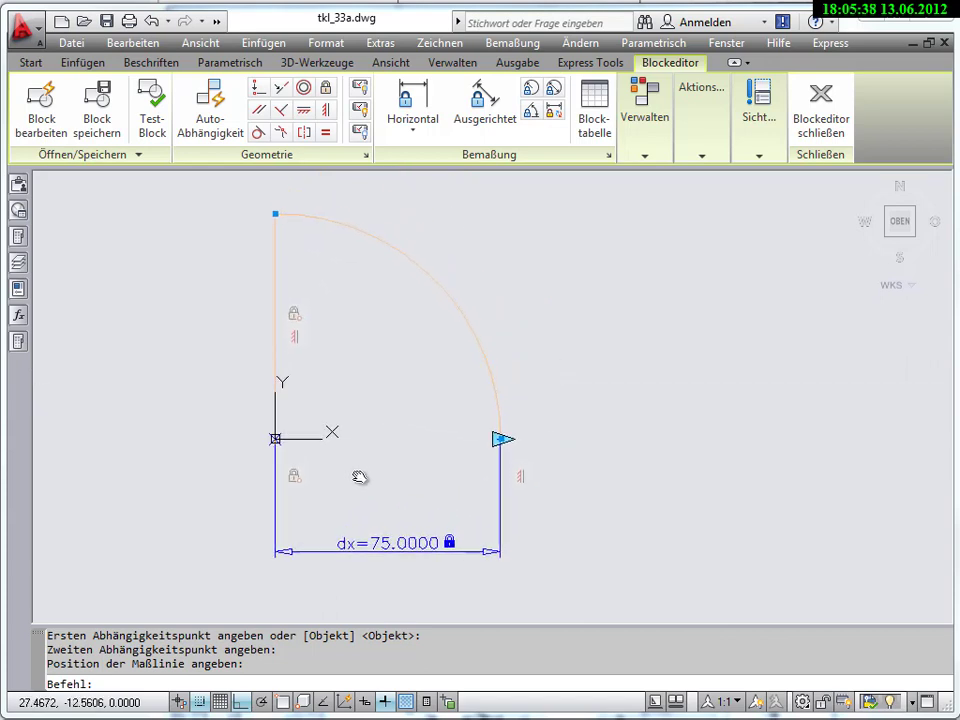
Step: Test the Tuer25 door's width grip, cancel the stretch, and close the test block
click(139, 104)
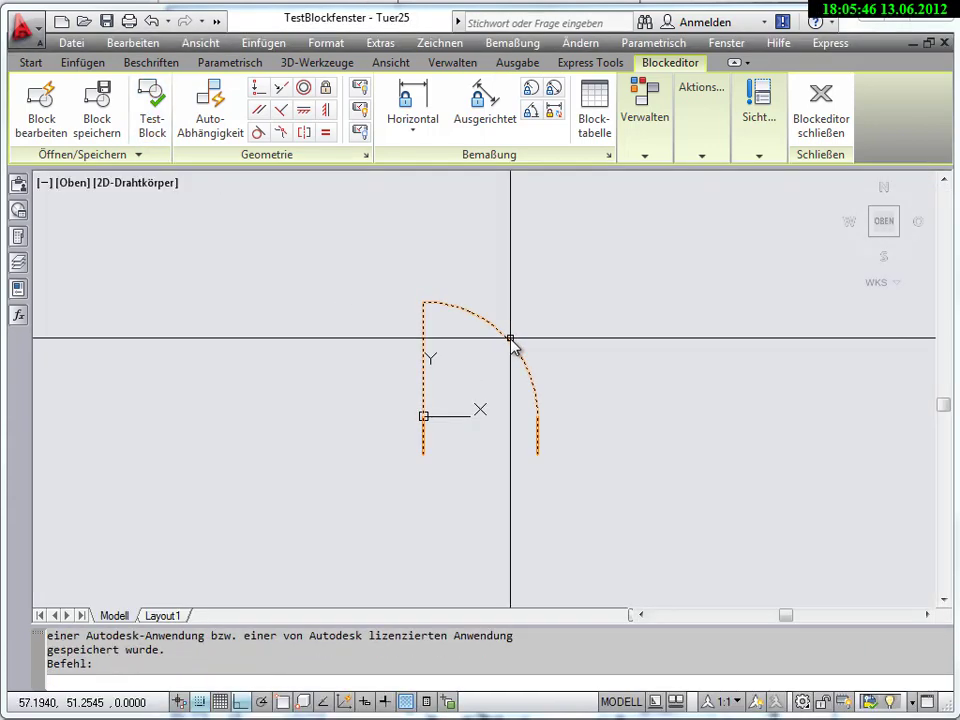
click(456, 360)
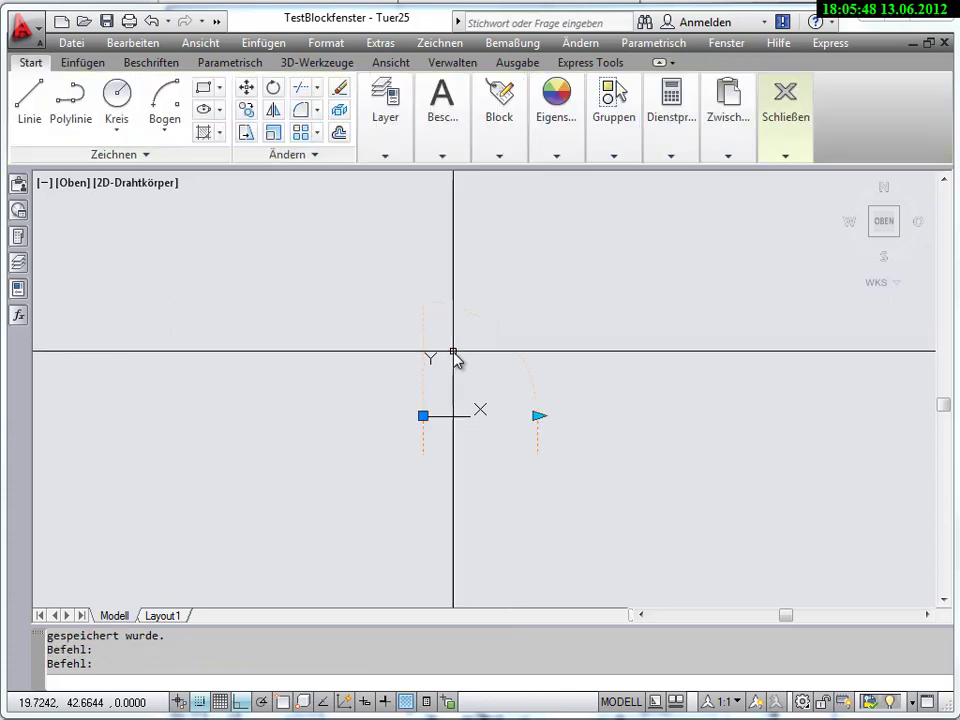
click(537, 416)
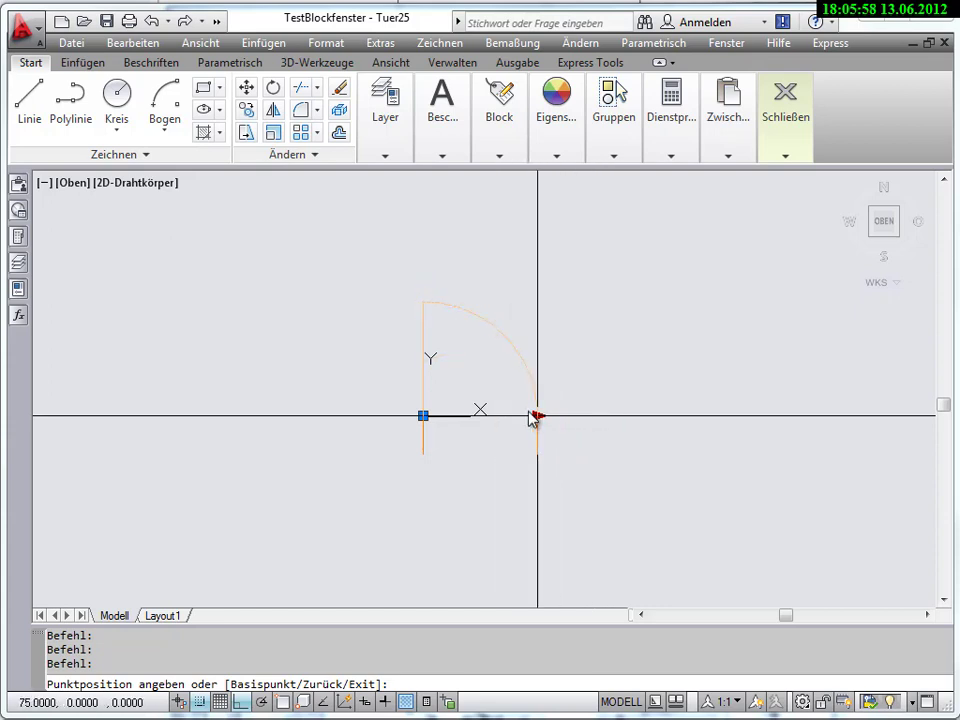
key(Escape)
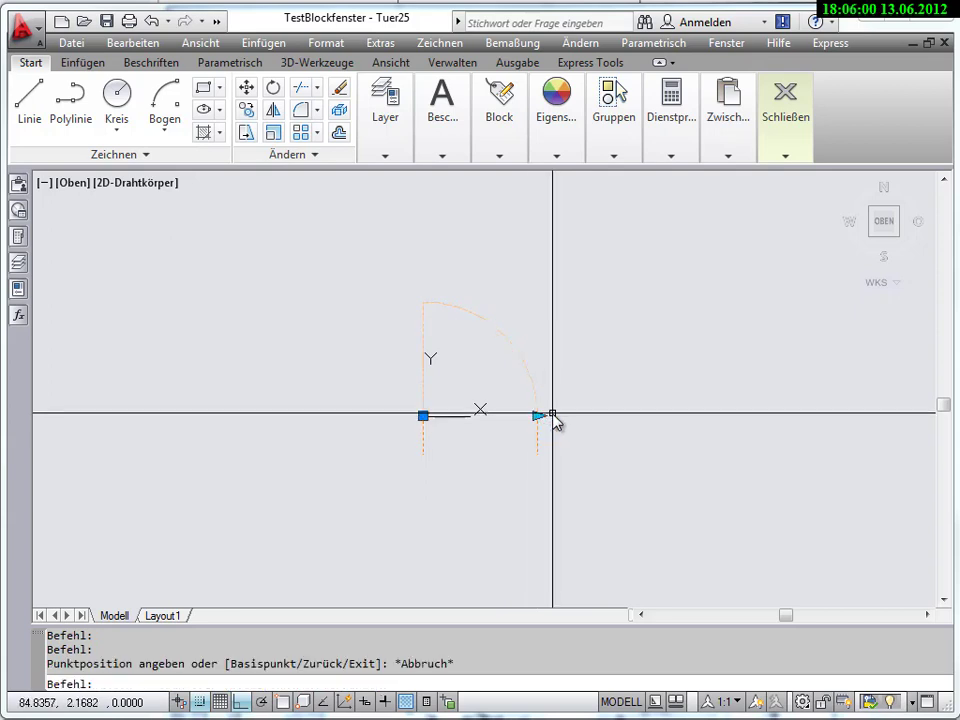
key(Escape)
click(778, 157)
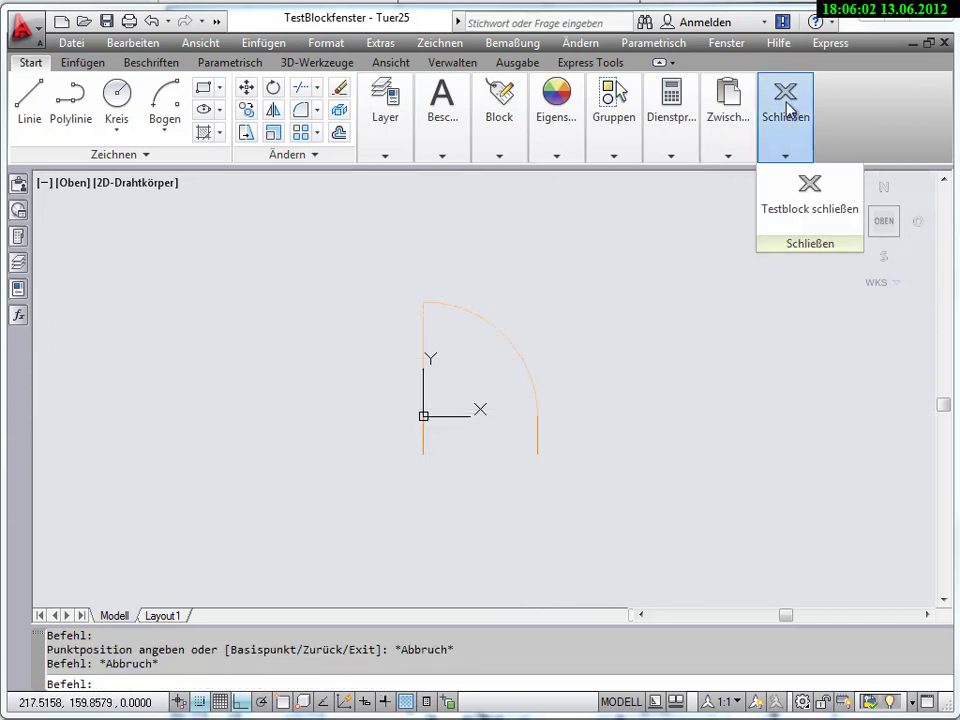
click(797, 212)
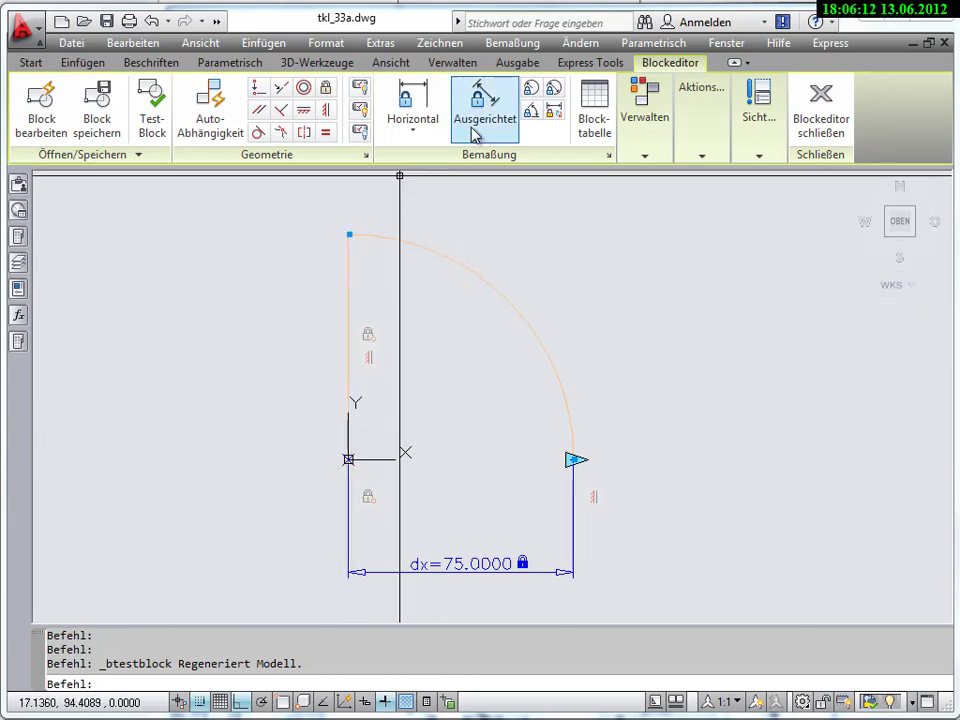
Step: Place a vertical dimension constraint on the door line, left of the door
click(423, 138)
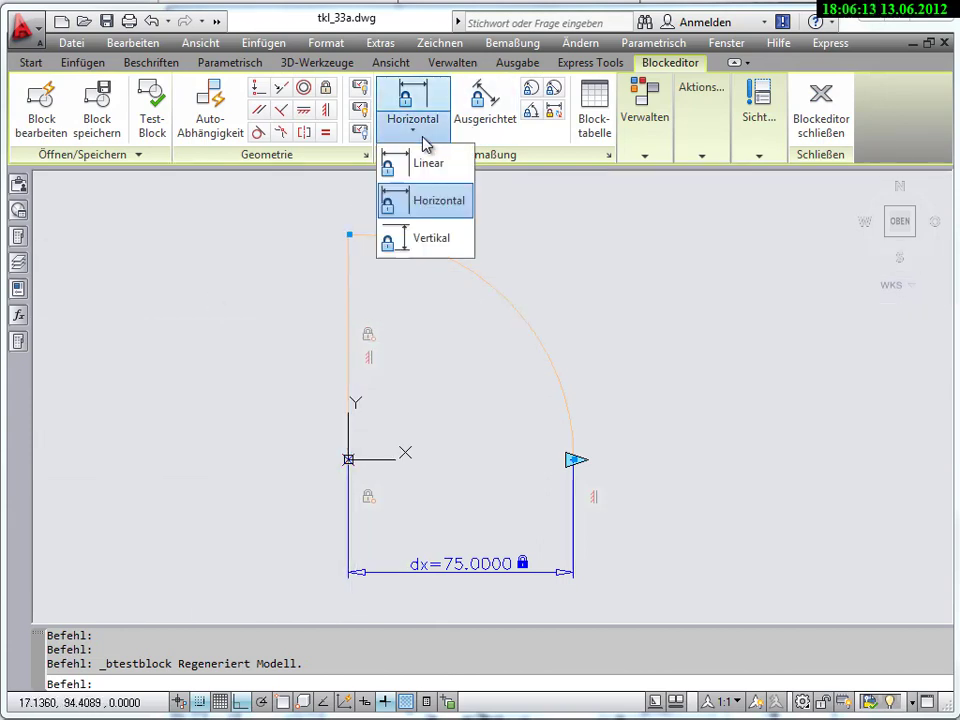
click(422, 240)
click(348, 459)
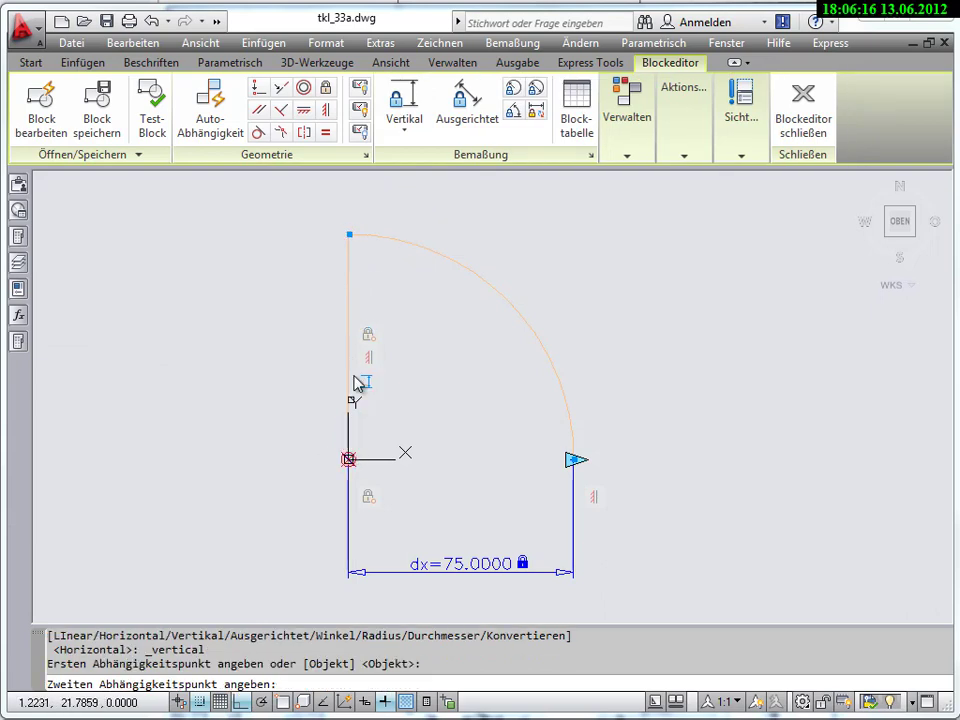
click(349, 257)
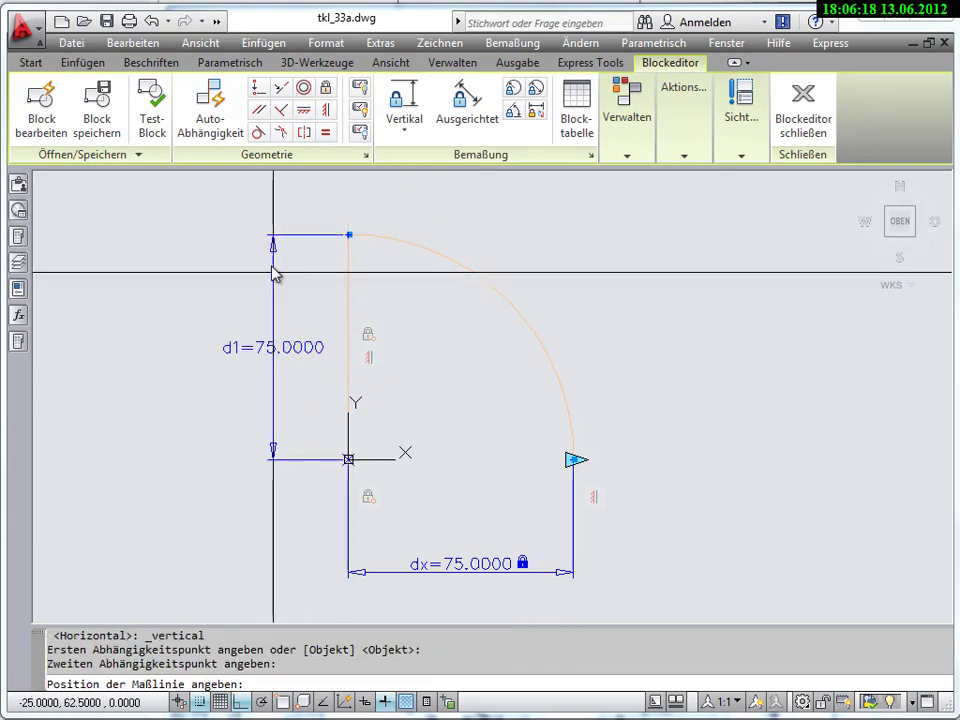
click(234, 271)
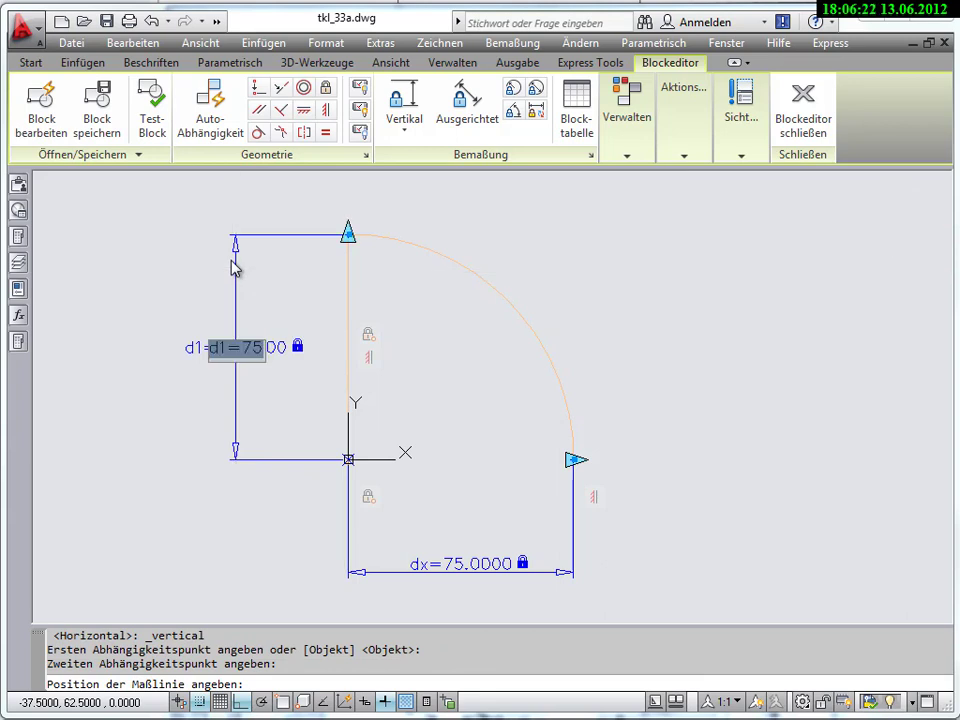
Step: Set the vertical dimension's expression to dyl=dx
text(dy=)
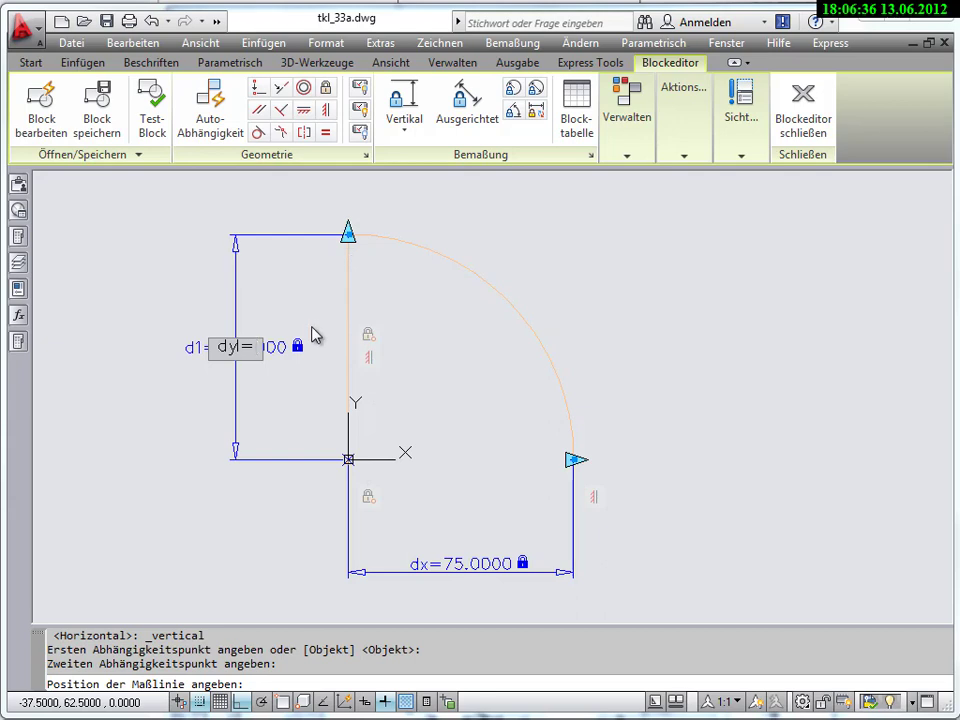
text(dy)
key(BackSpace)
text(x)
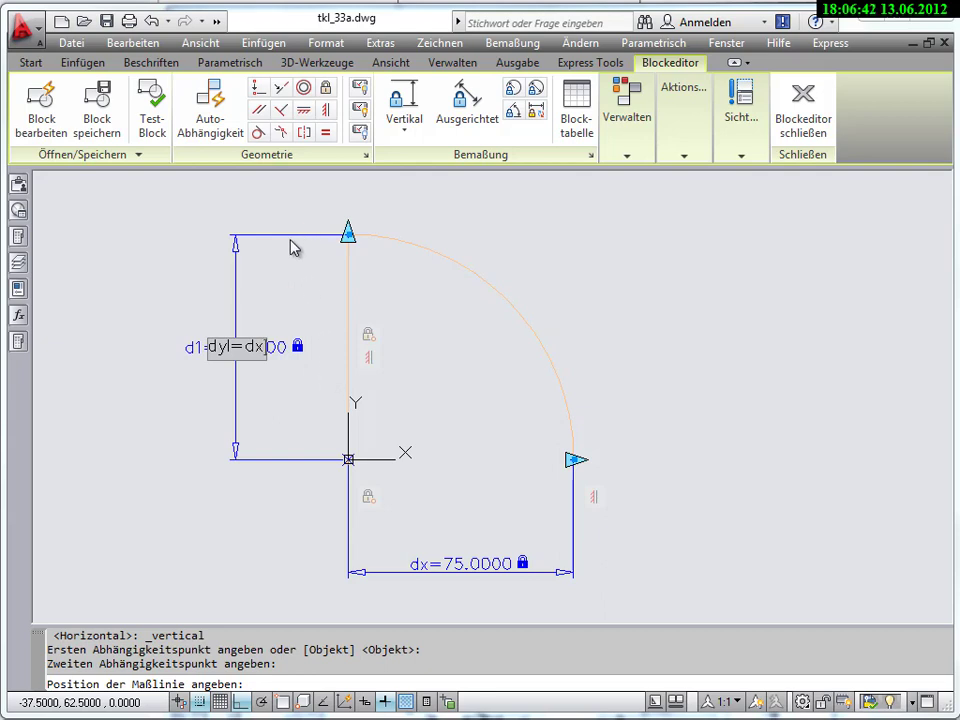
key(Return)
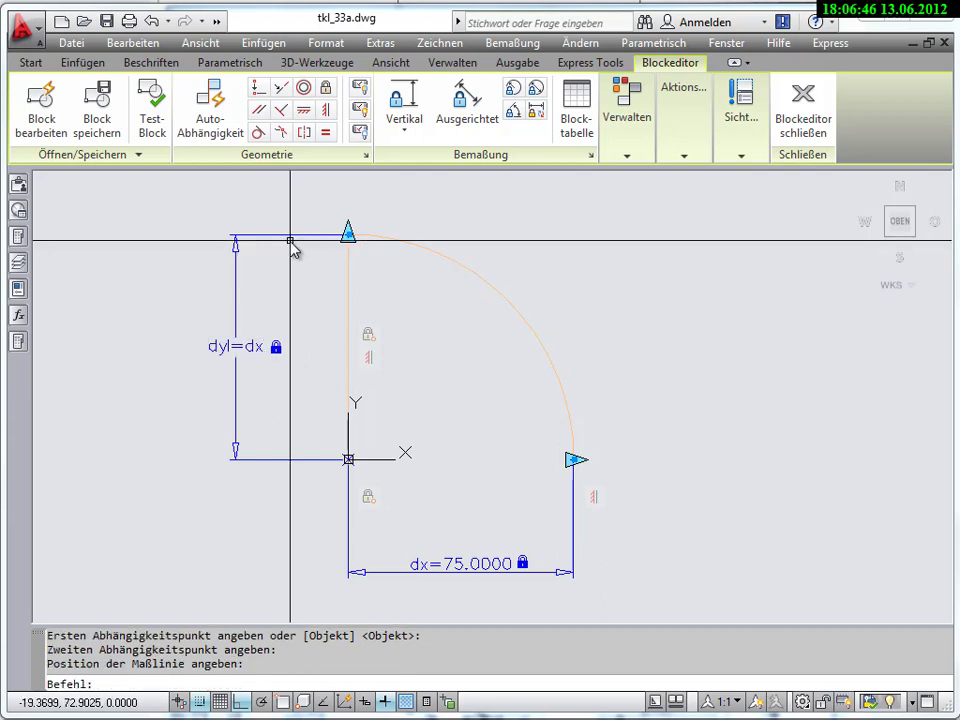
click(350, 241)
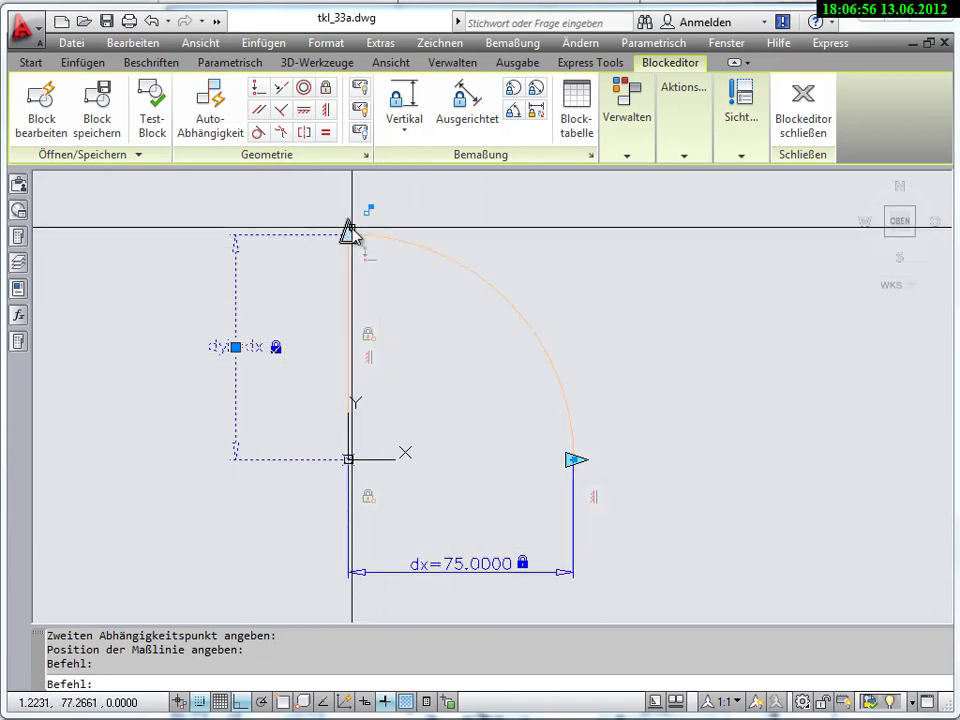
key(Escape)
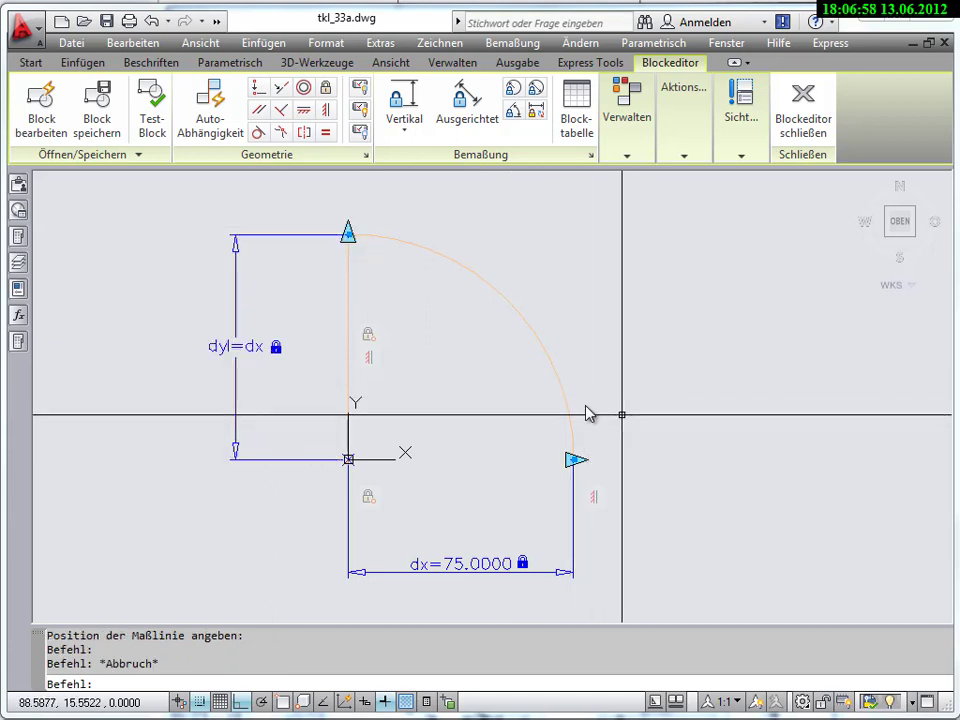
click(151, 115)
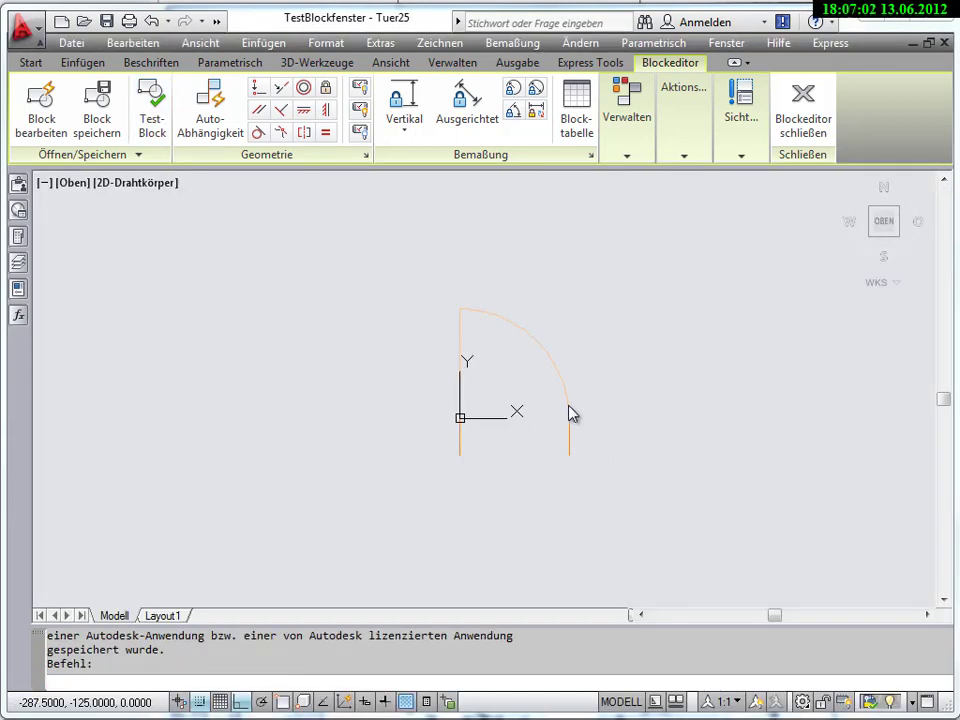
click(566, 388)
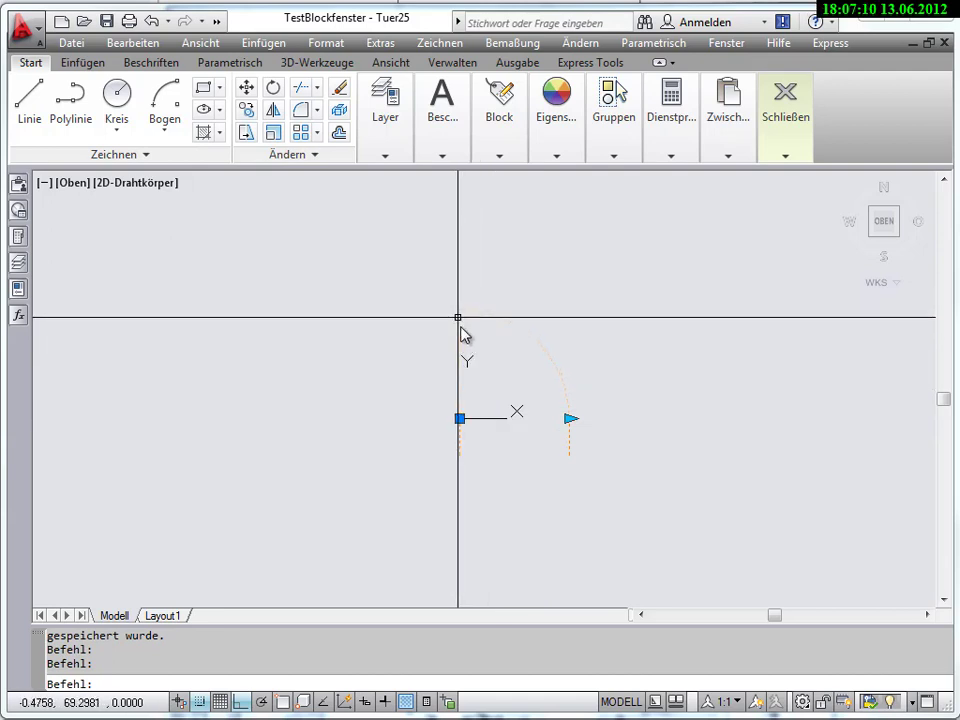
scroll(568, 425, up, 2)
click(564, 413)
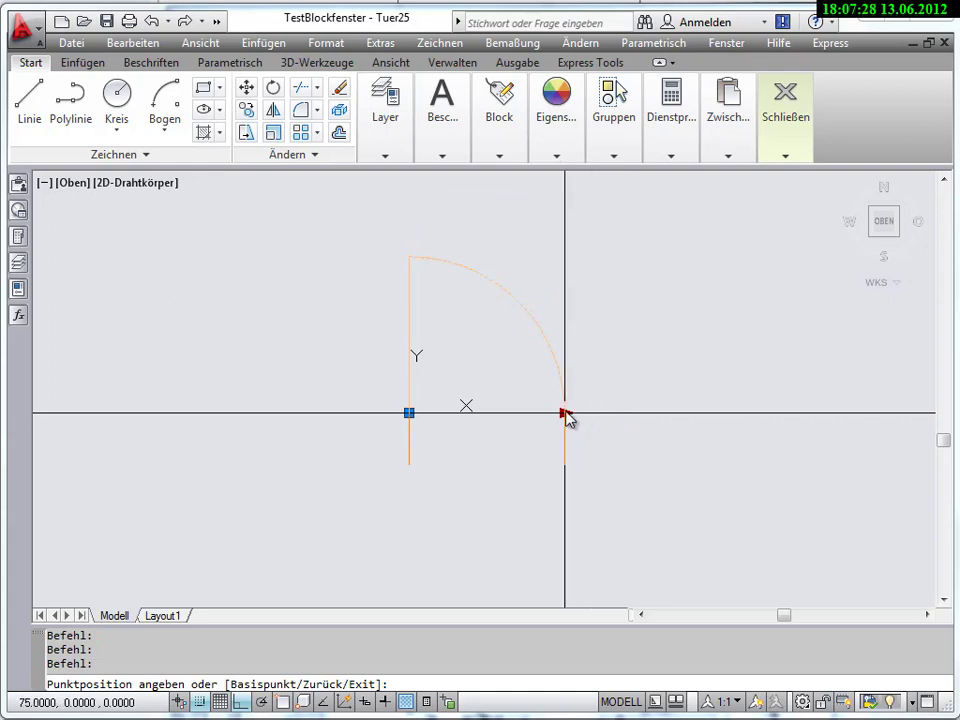
key(Escape)
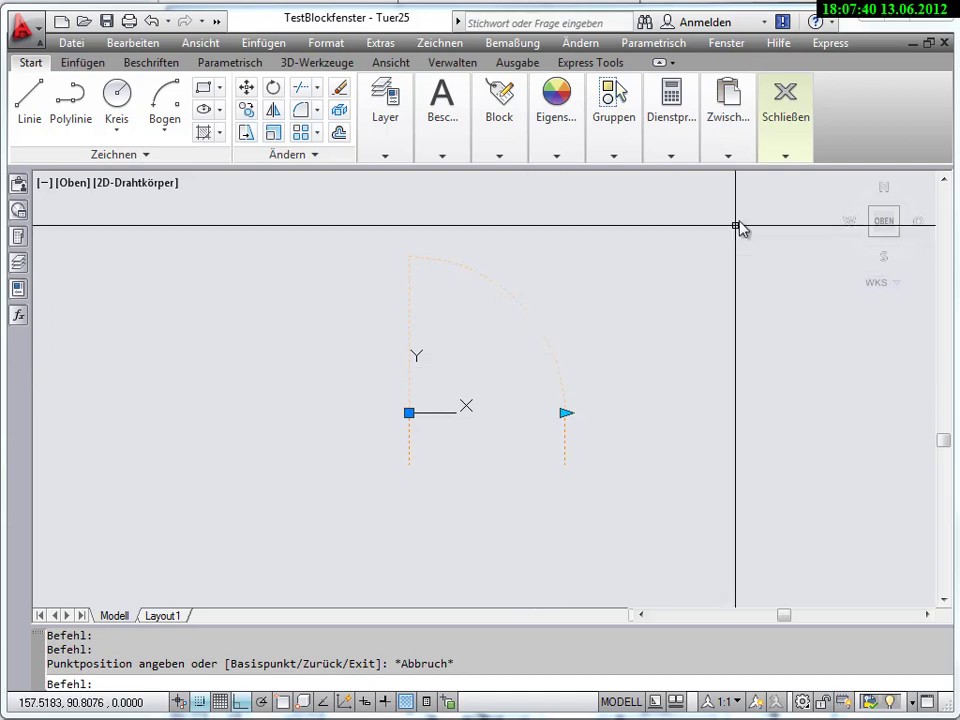
click(810, 196)
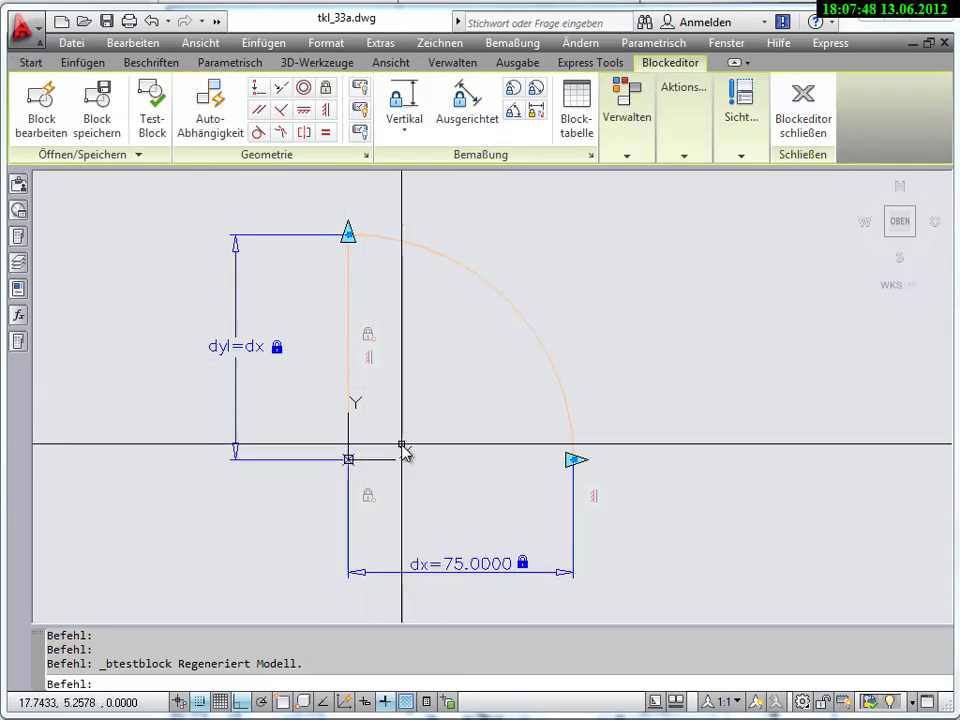
Step: Place a radius constraint on the door's swing arc from the constraint palette
click(18, 318)
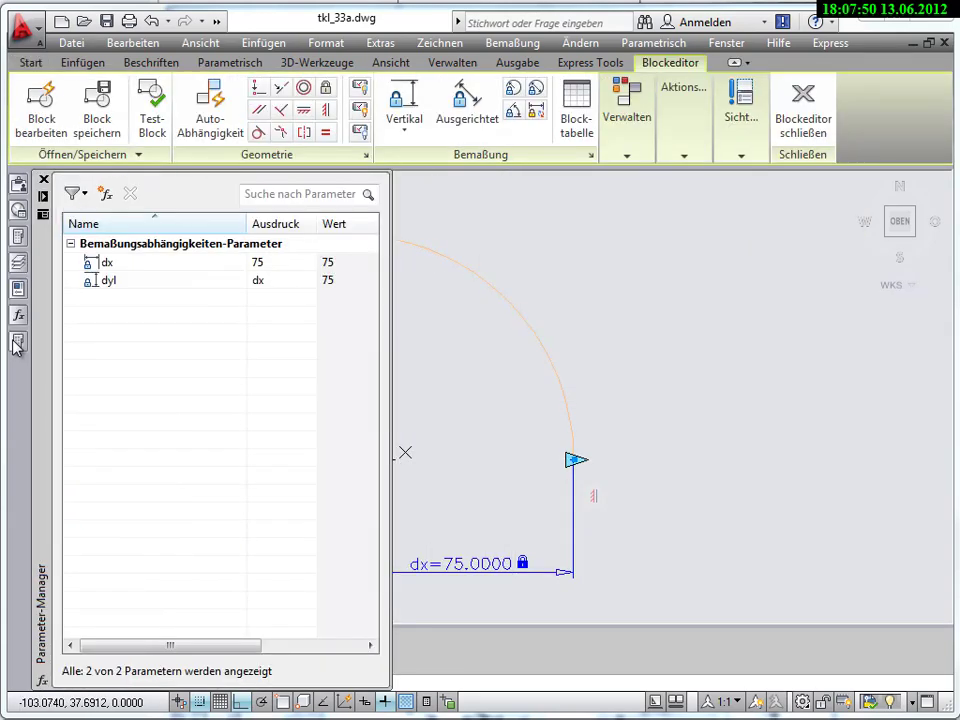
click(17, 344)
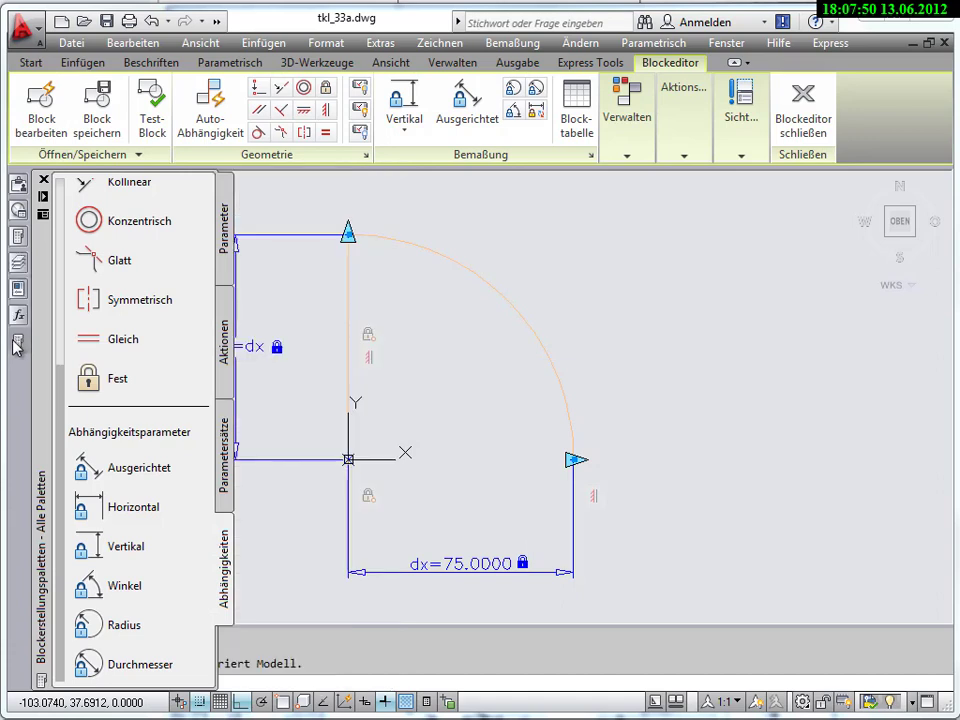
click(101, 624)
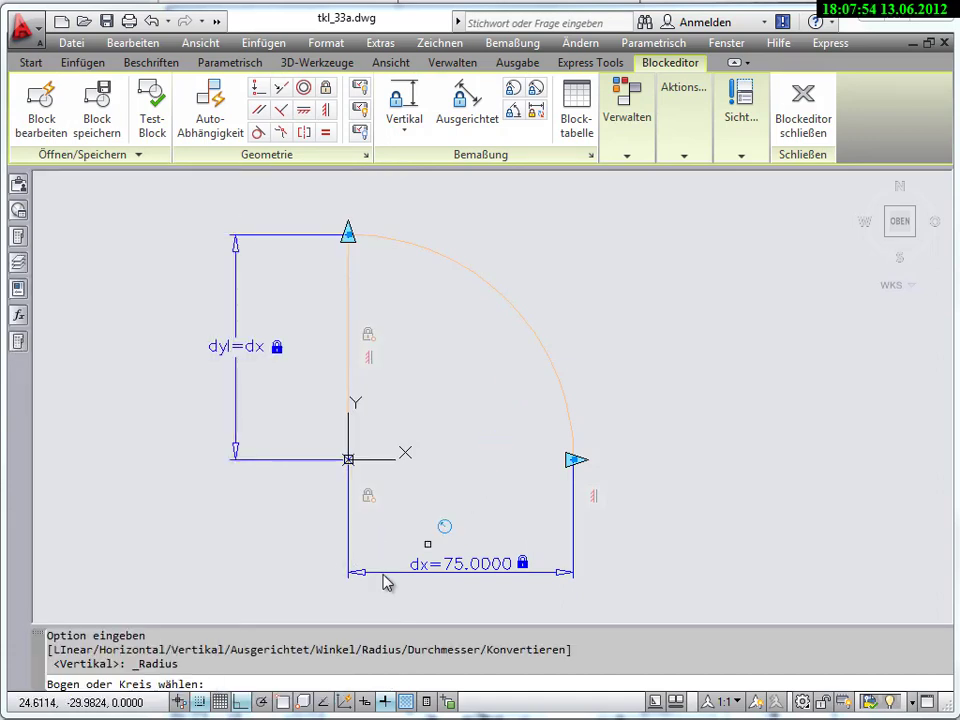
click(510, 303)
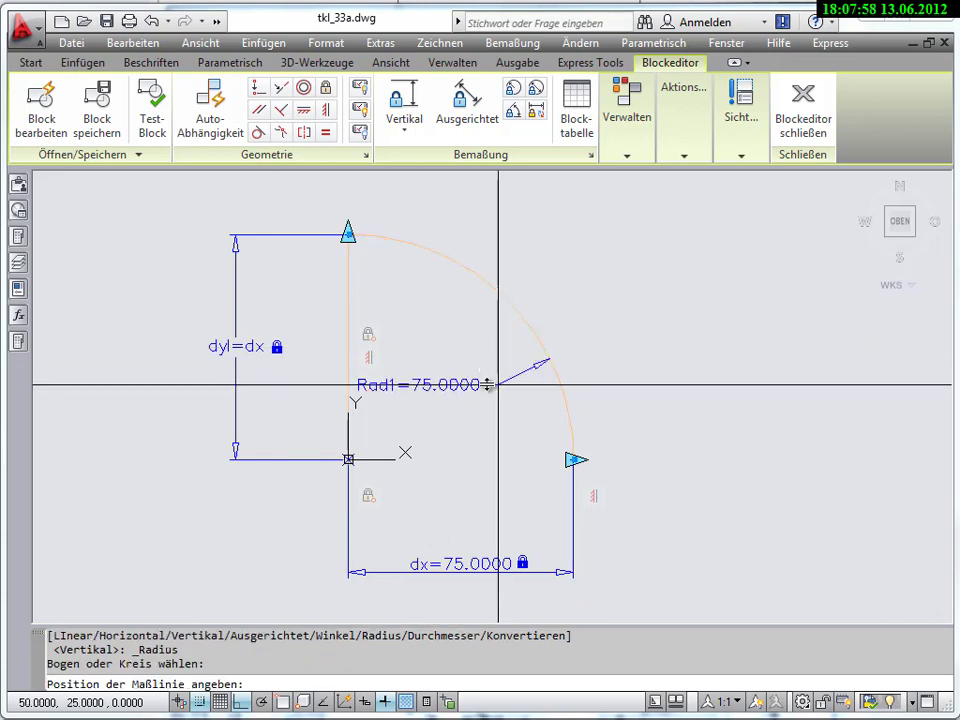
click(489, 385)
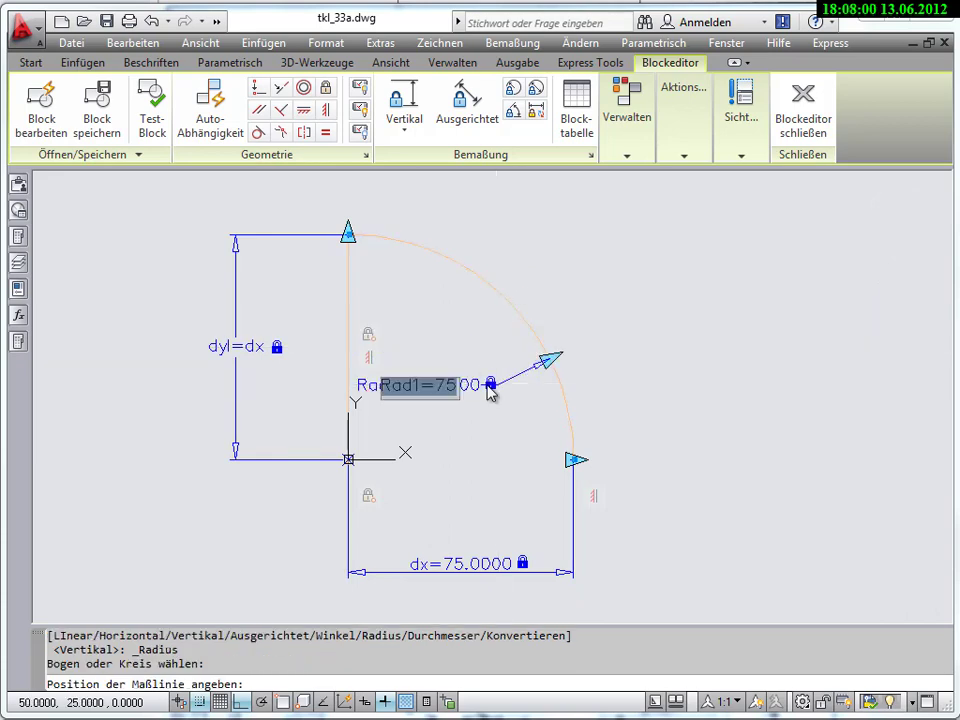
Step: Set the radius constraint's expression to radl=dx
text(rd)
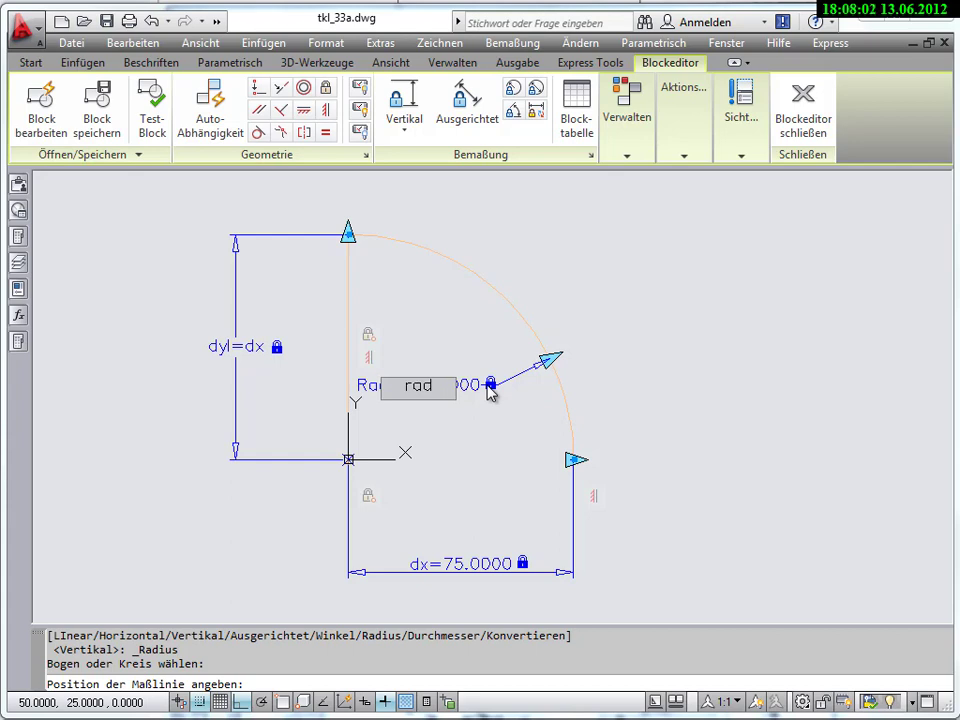
text(dy)
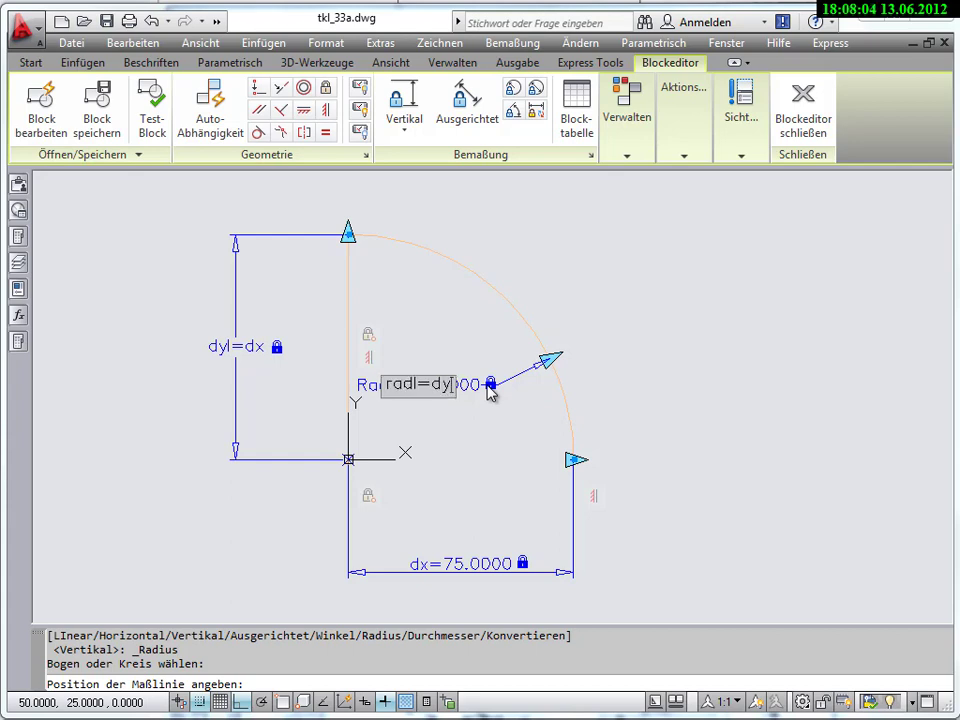
key(BackSpace)
text(x)
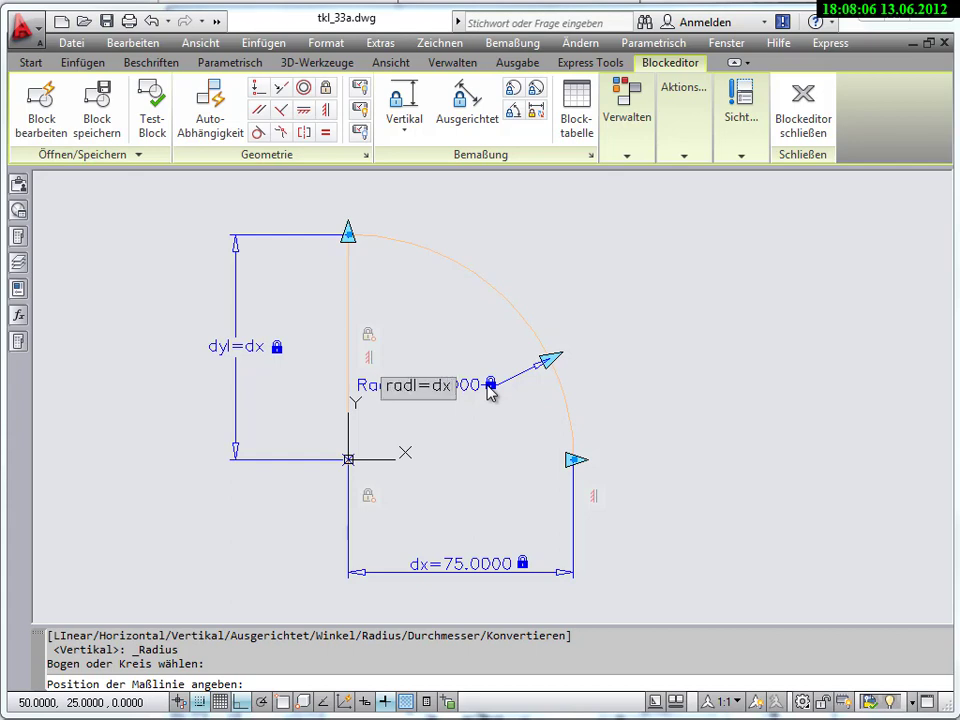
key(Return)
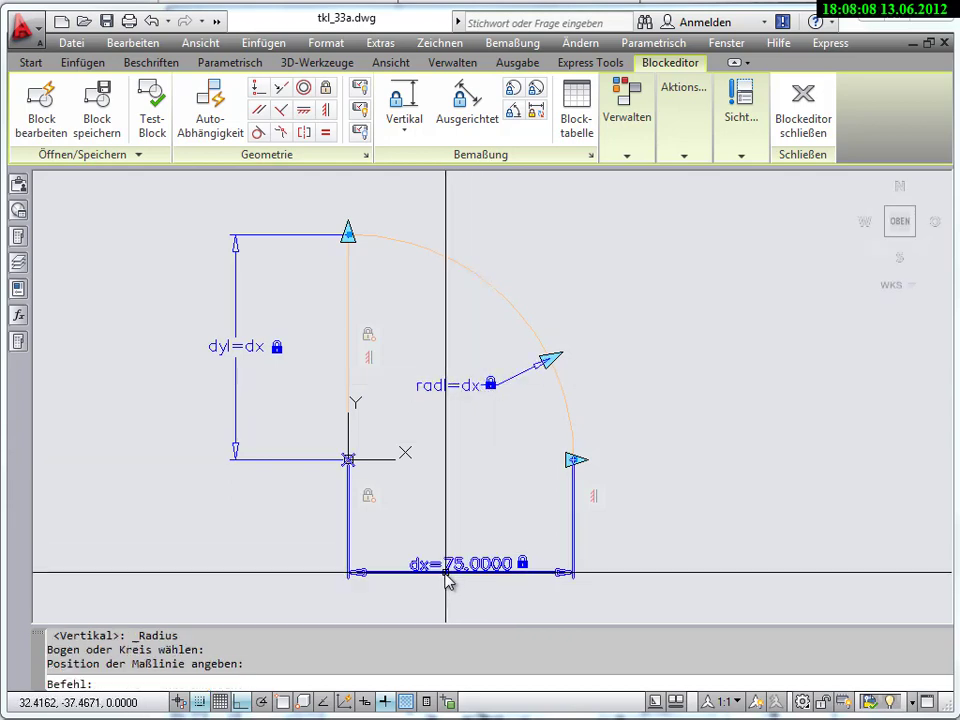
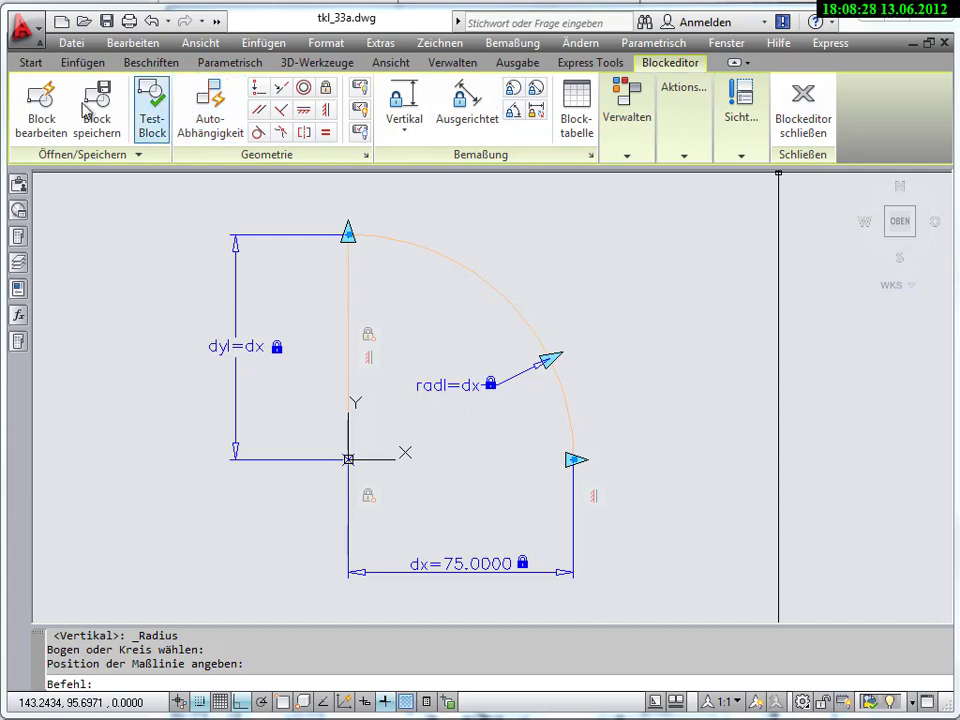
Step: Test the door block by stretching its width several times, then close the test window
click(151, 108)
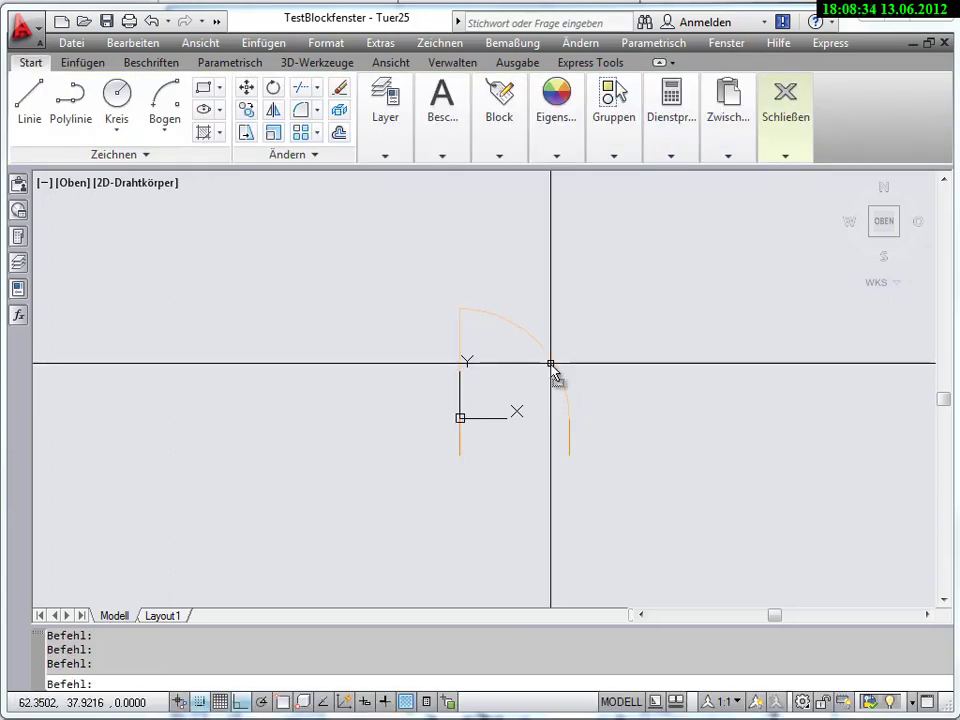
click(578, 423)
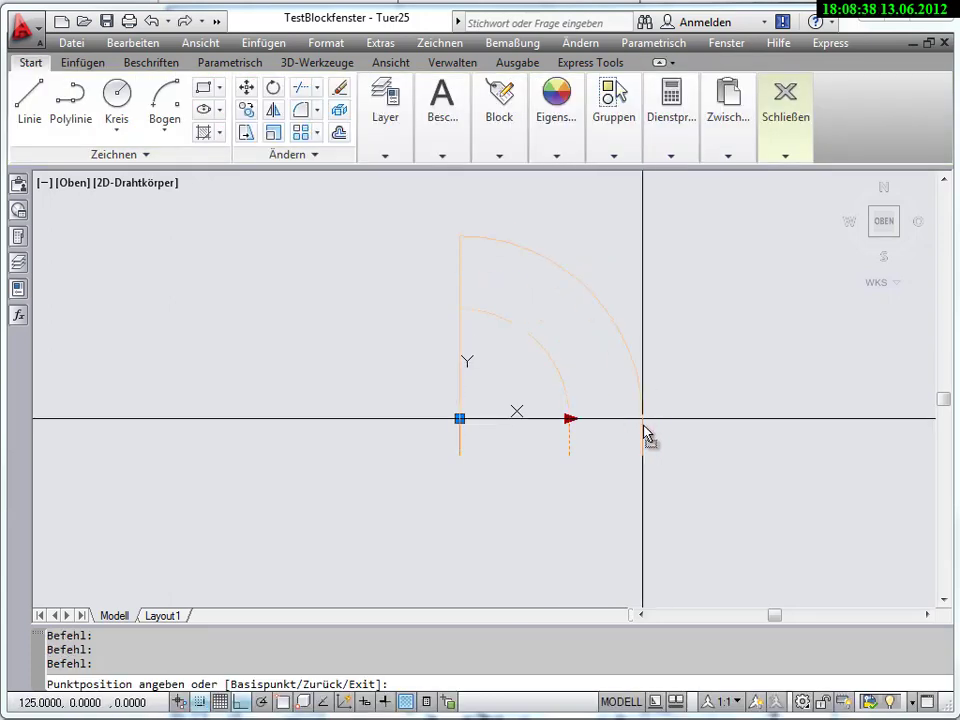
click(671, 433)
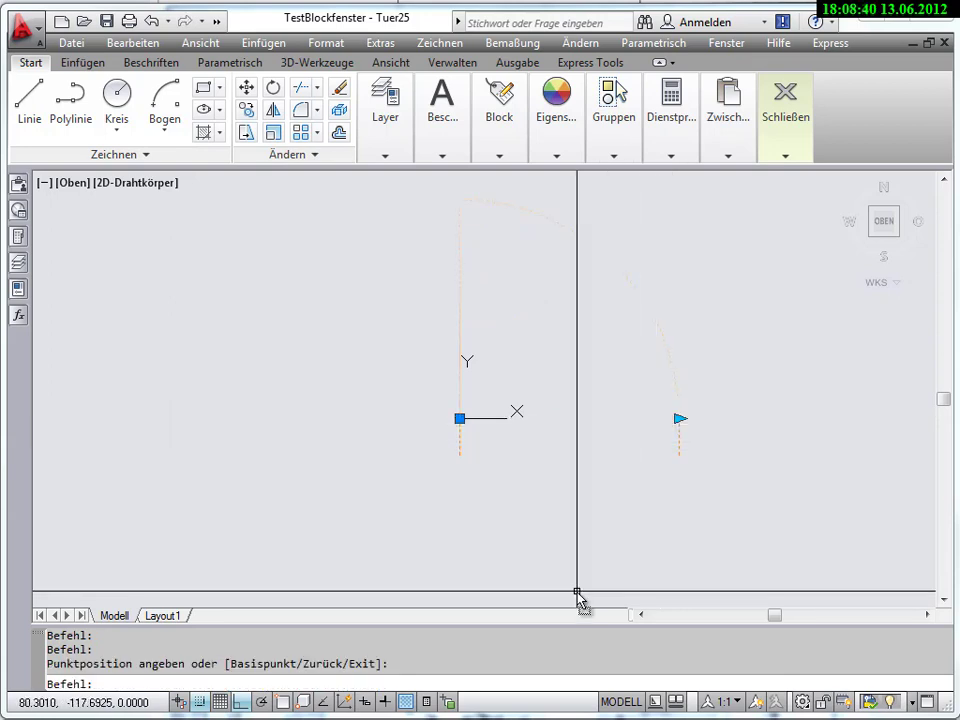
click(679, 424)
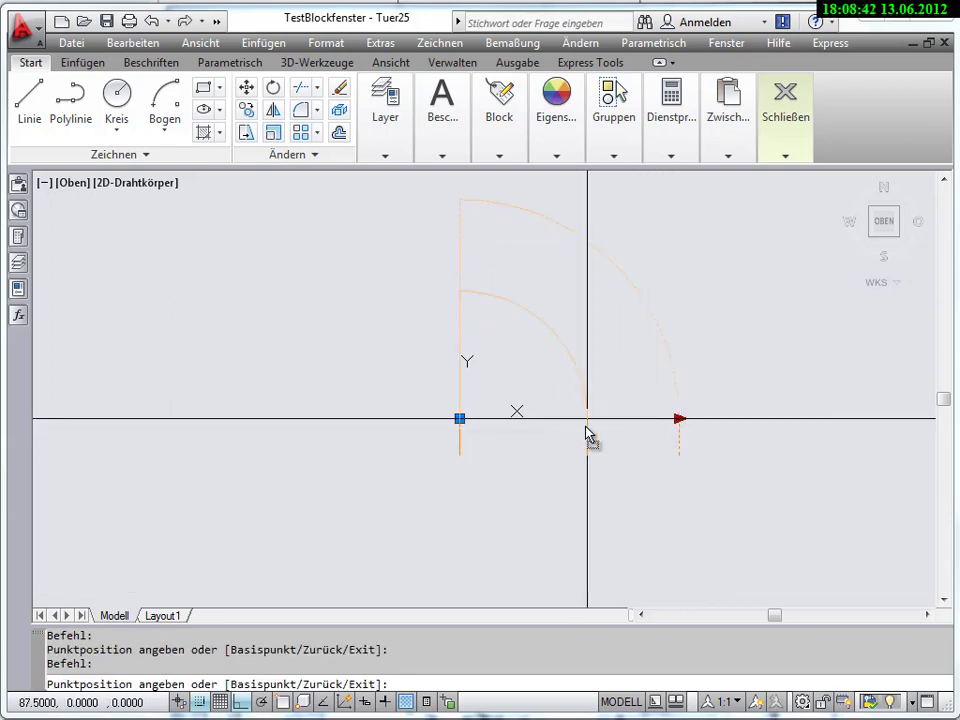
click(568, 433)
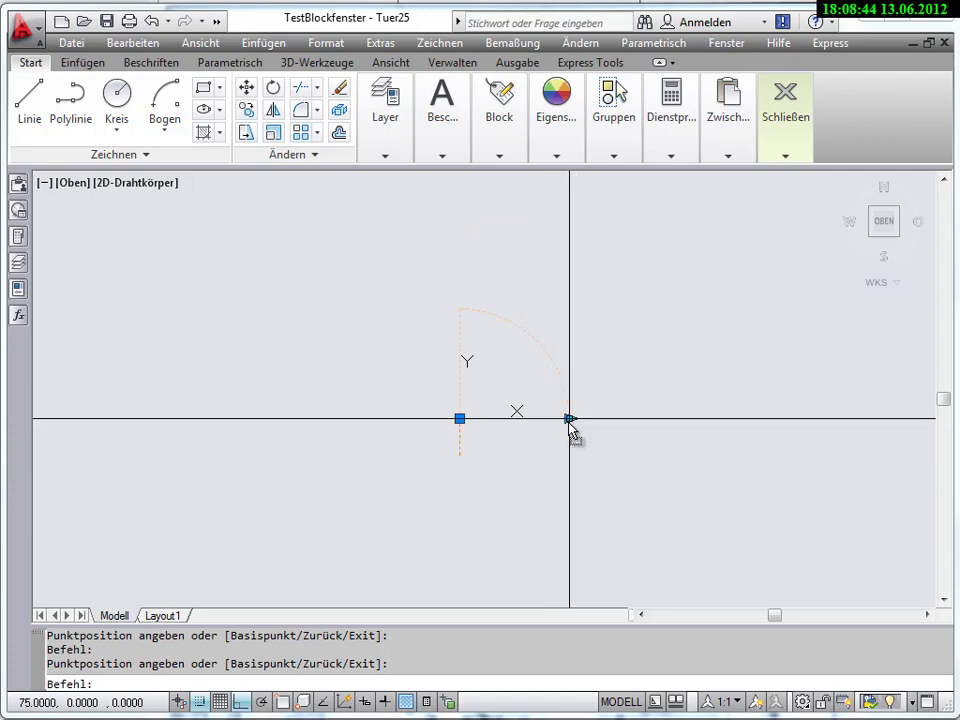
click(569, 418)
click(624, 418)
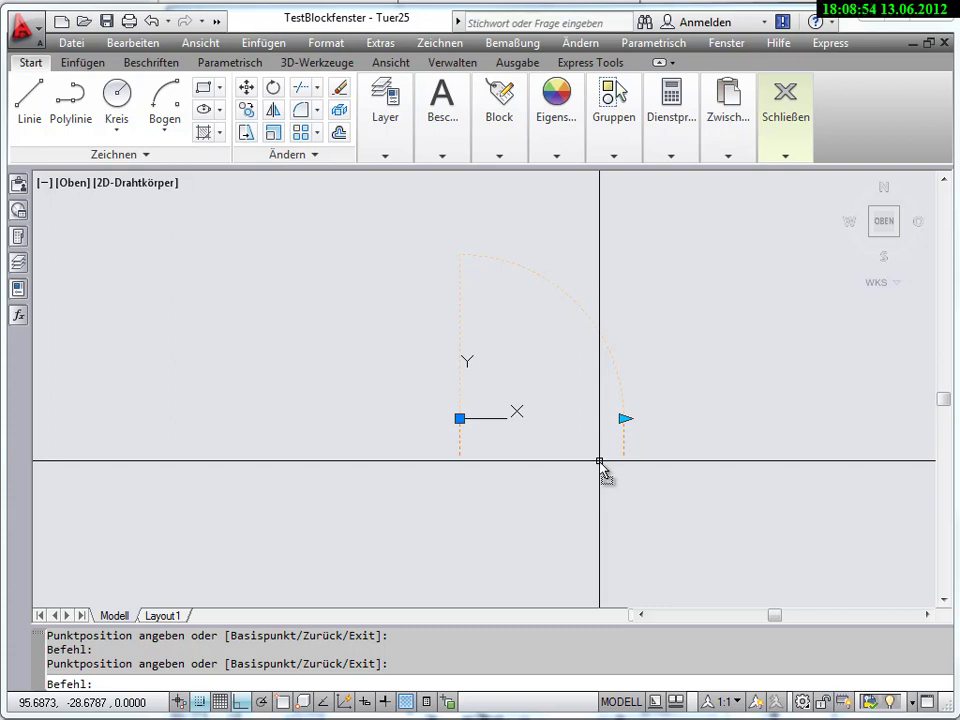
click(770, 107)
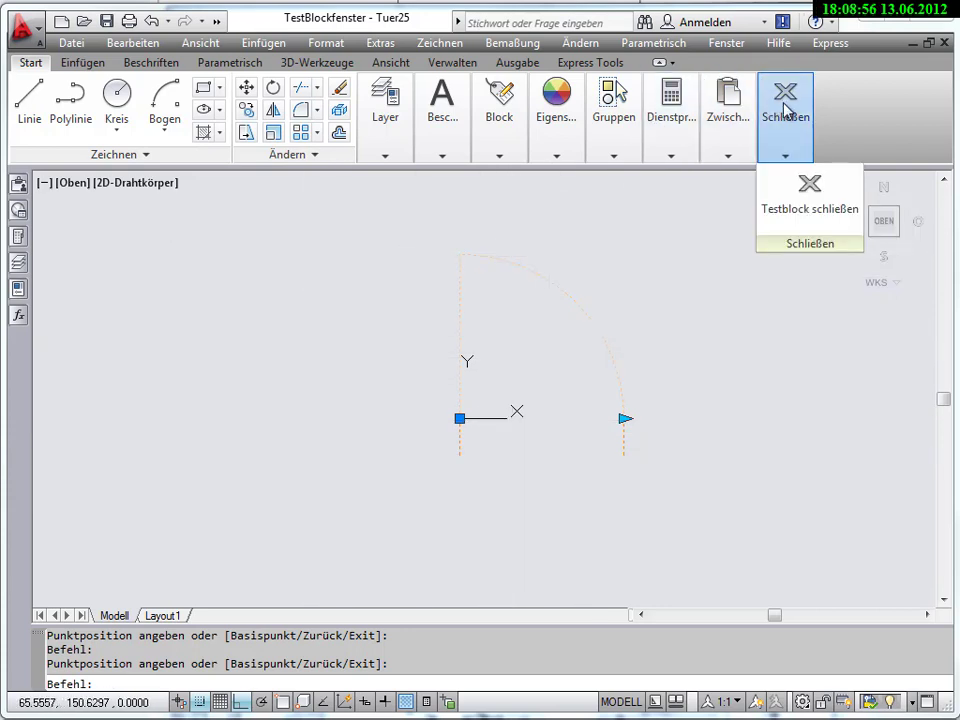
click(812, 197)
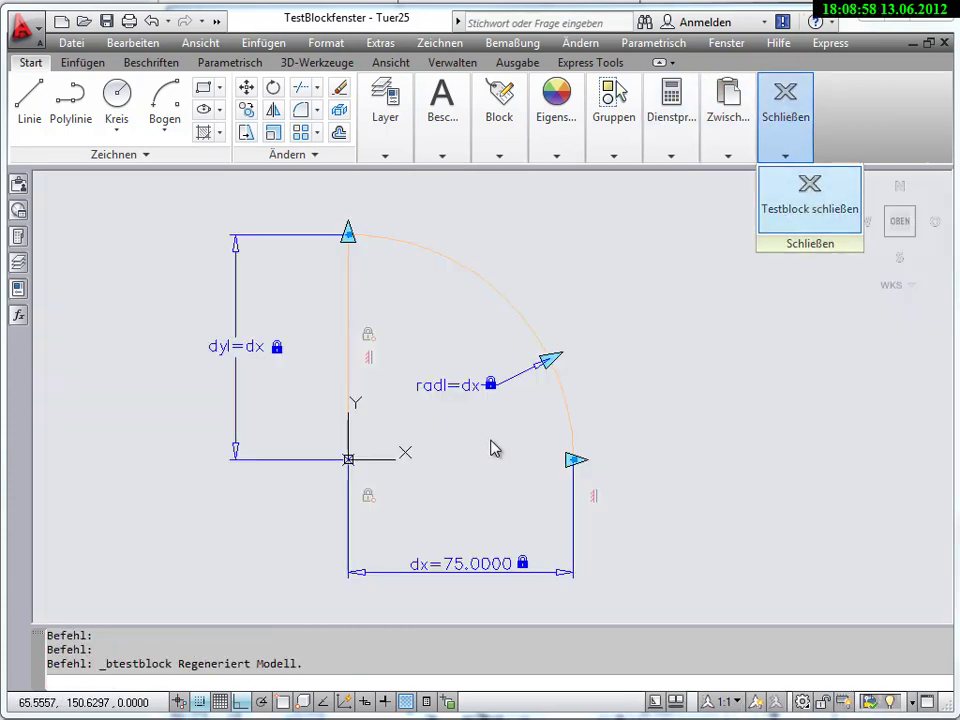
Step: Give the dx parameter an incremental value set with increment 12.5 and minimum 75
click(418, 574)
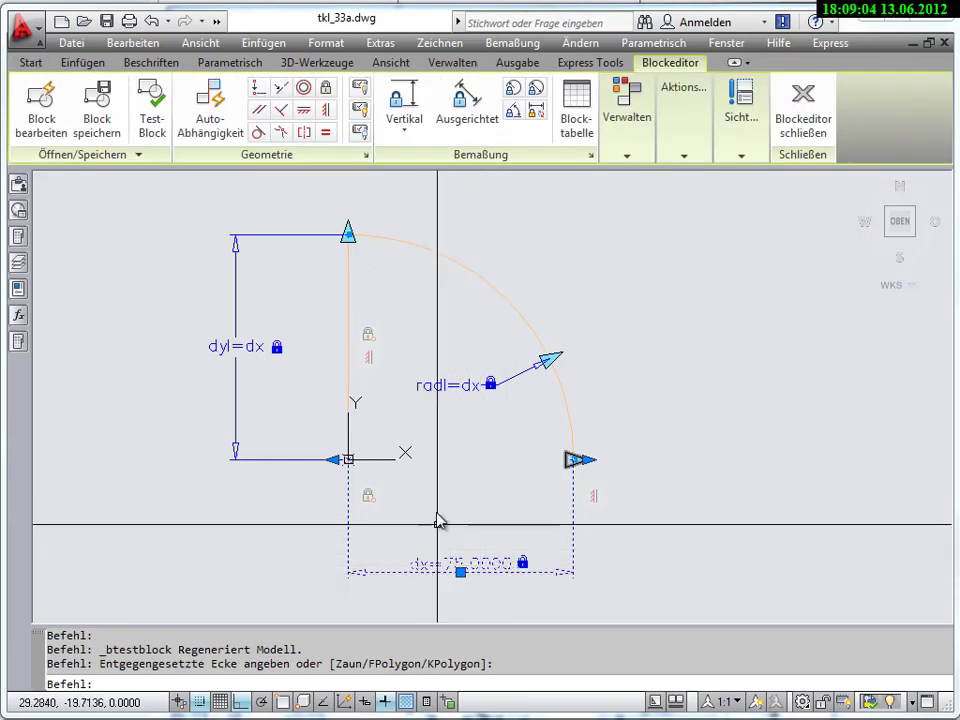
click(460, 573)
click(17, 289)
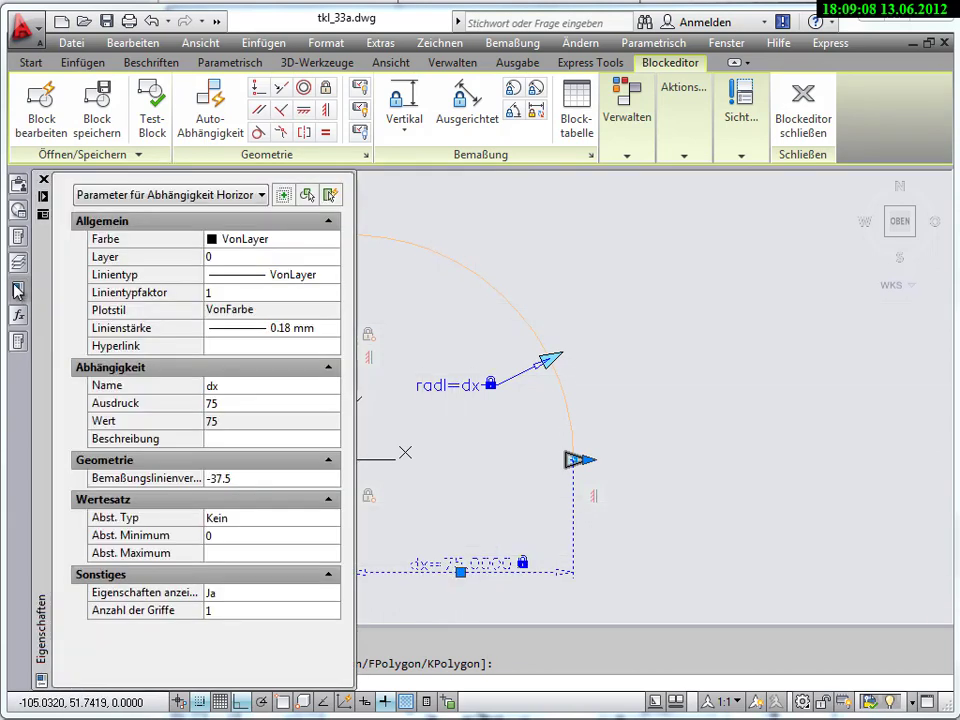
click(231, 521)
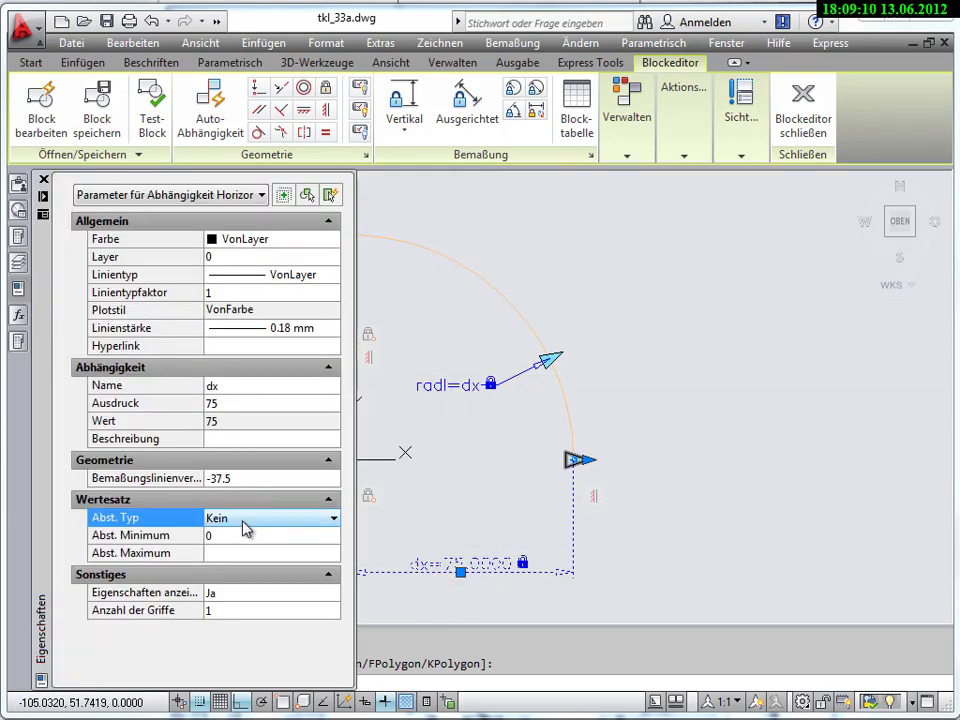
click(235, 522)
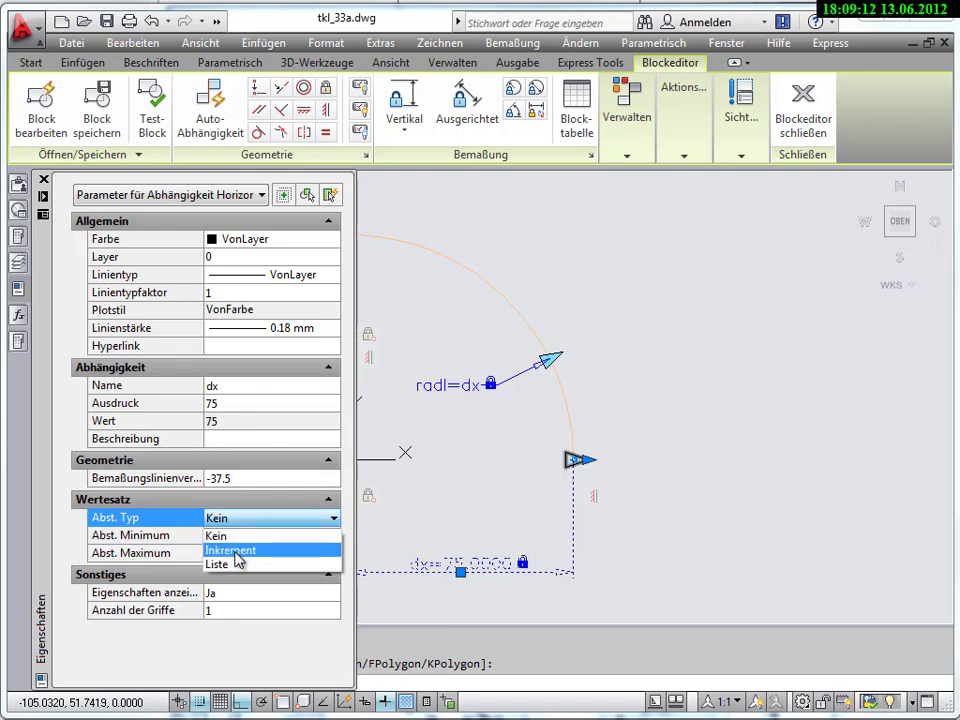
click(235, 551)
click(230, 570)
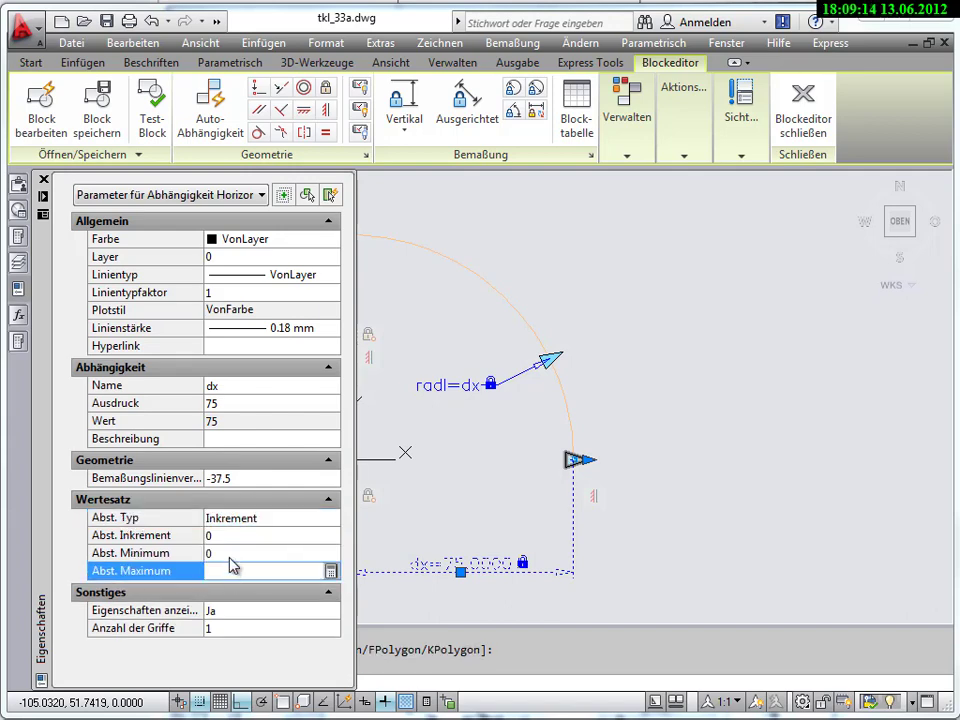
click(229, 536)
text(12.5)
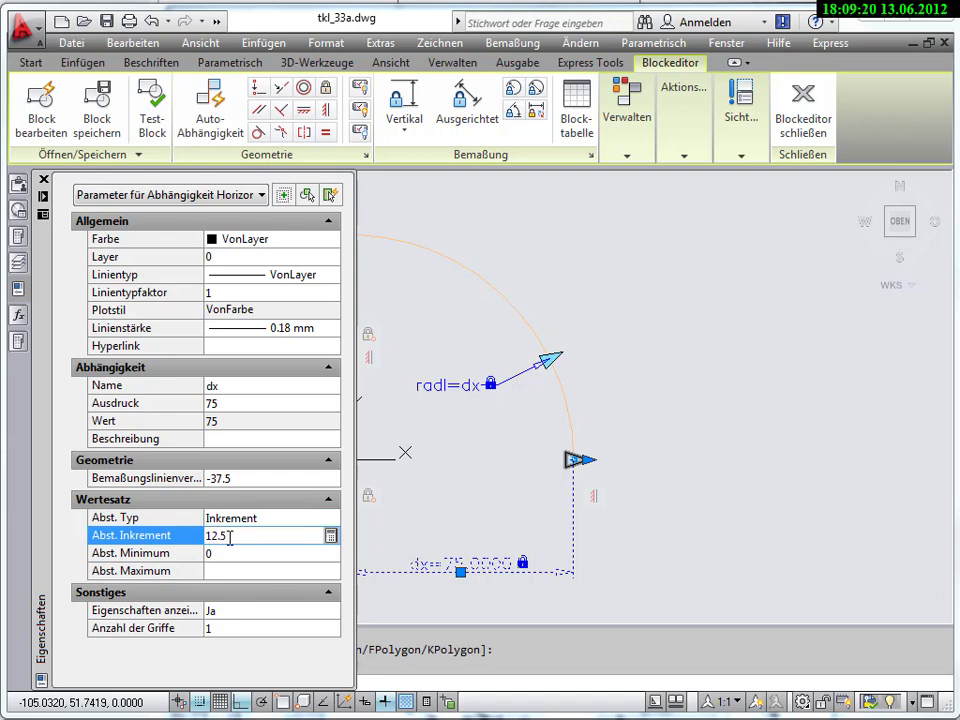
click(215, 556)
text(75)
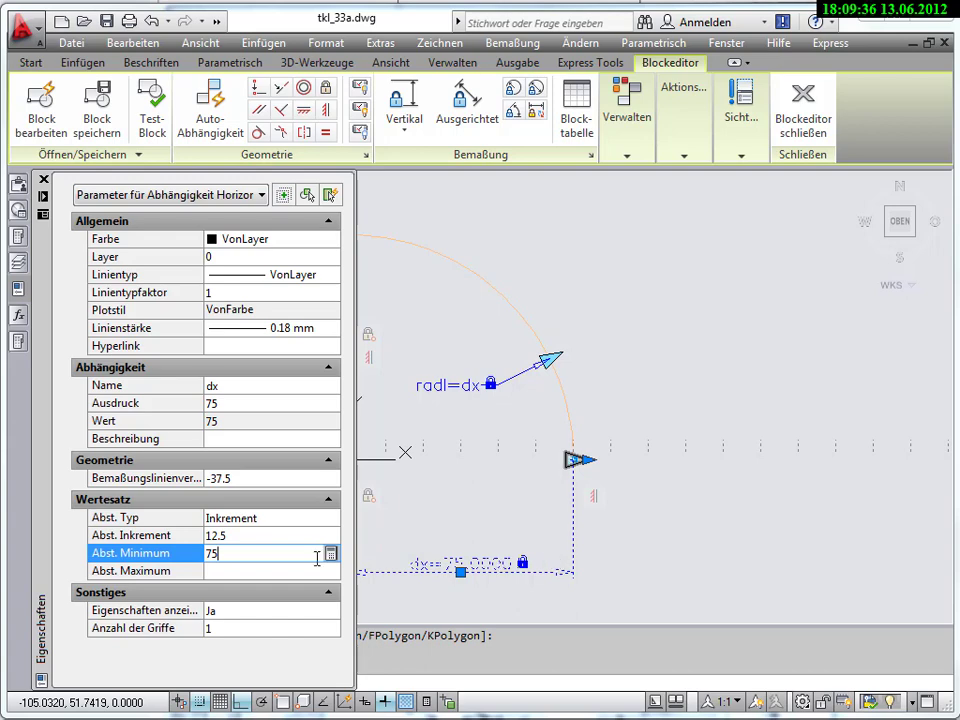
click(237, 571)
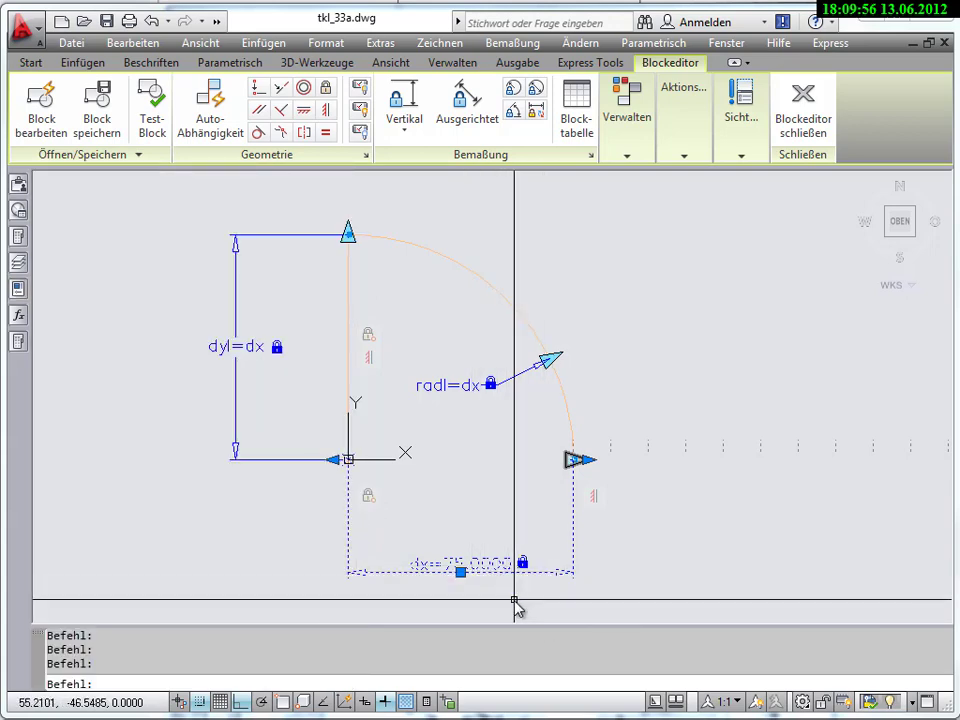
Step: Set the dyl height parameter's grip count to 0
key(Escape)
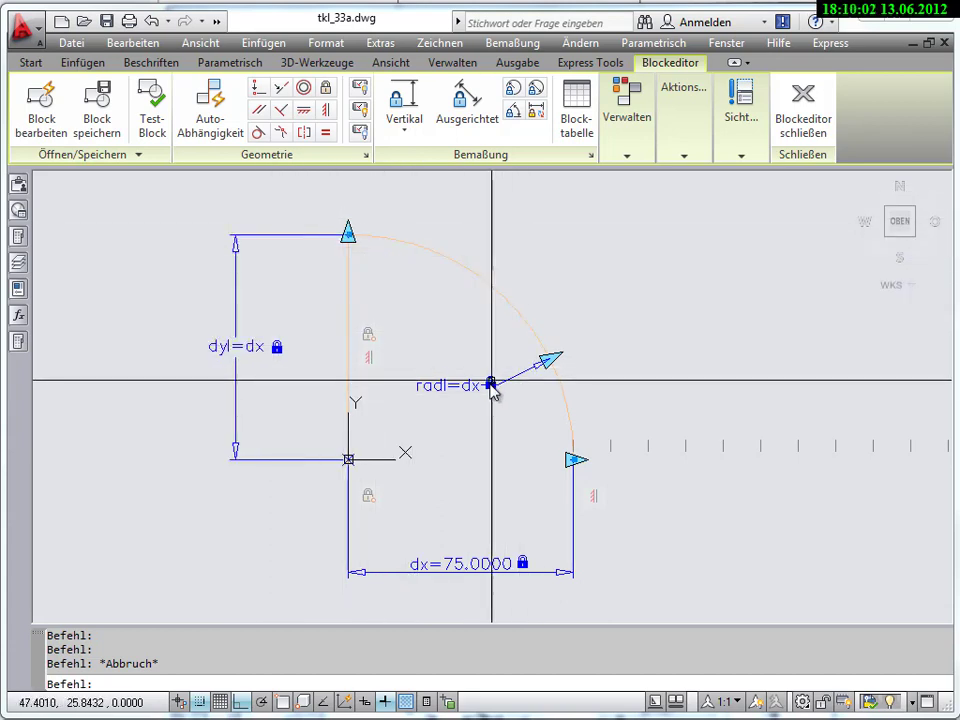
middle_drag(477, 404, 424, 429)
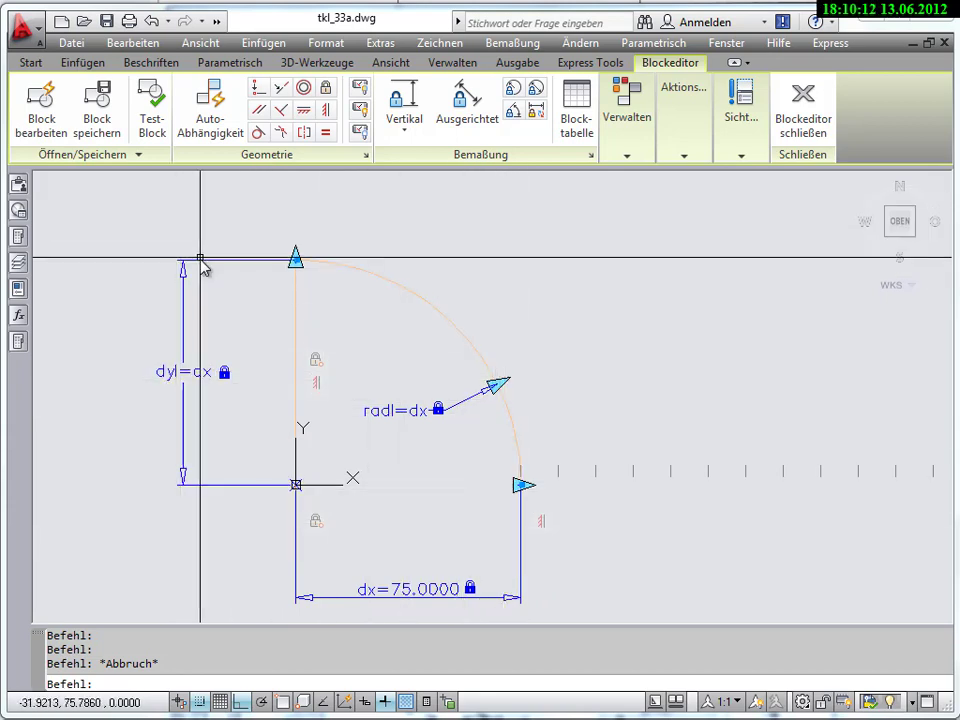
click(183, 290)
click(18, 315)
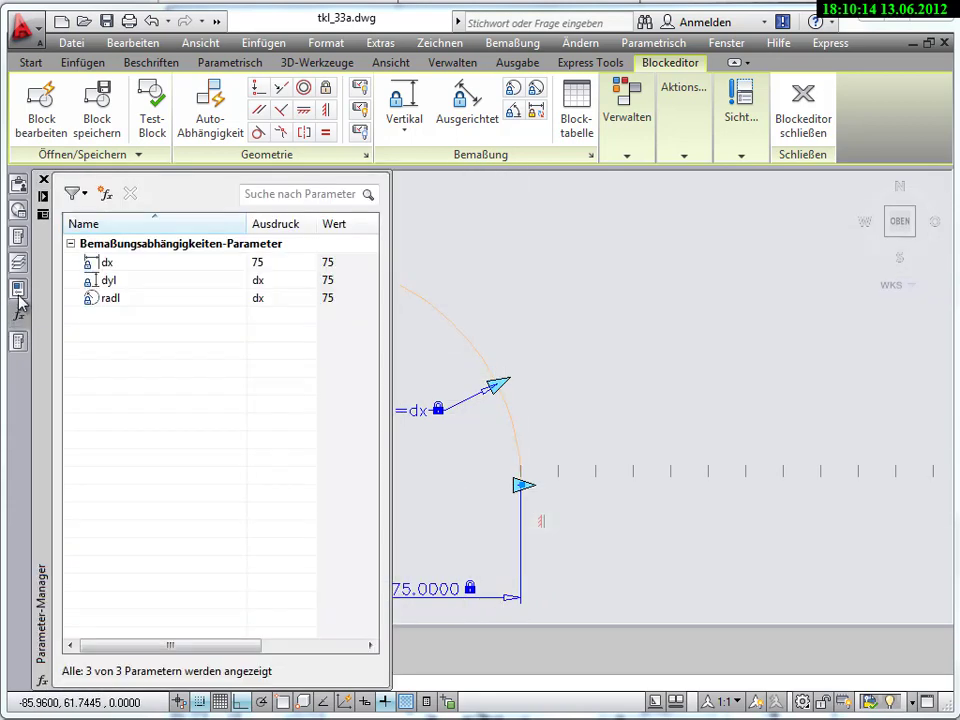
click(17, 294)
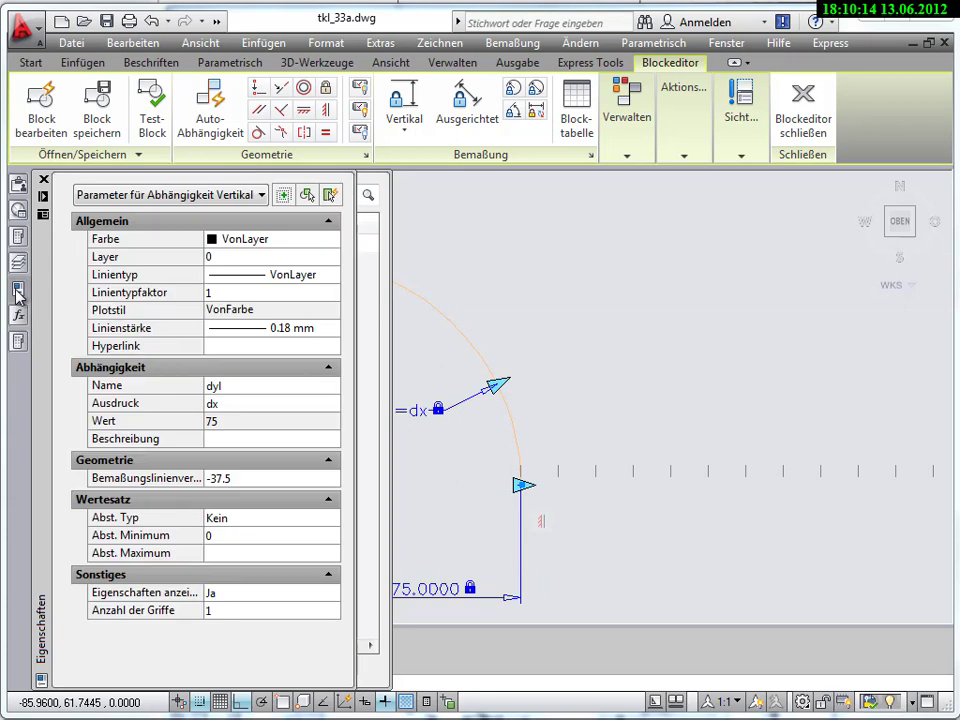
click(228, 614)
click(229, 616)
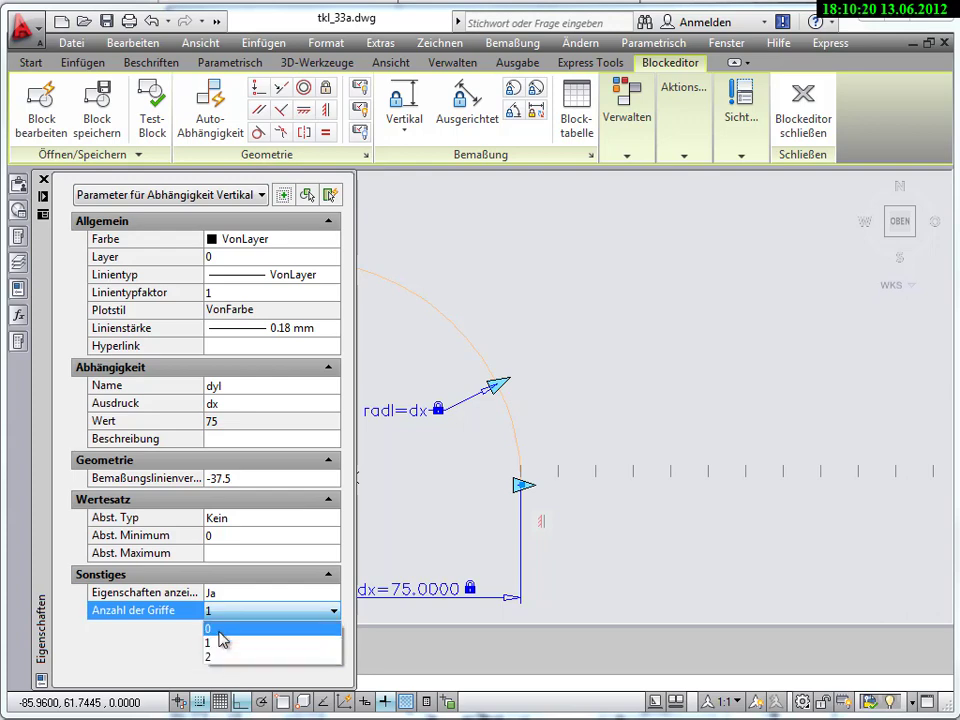
click(222, 630)
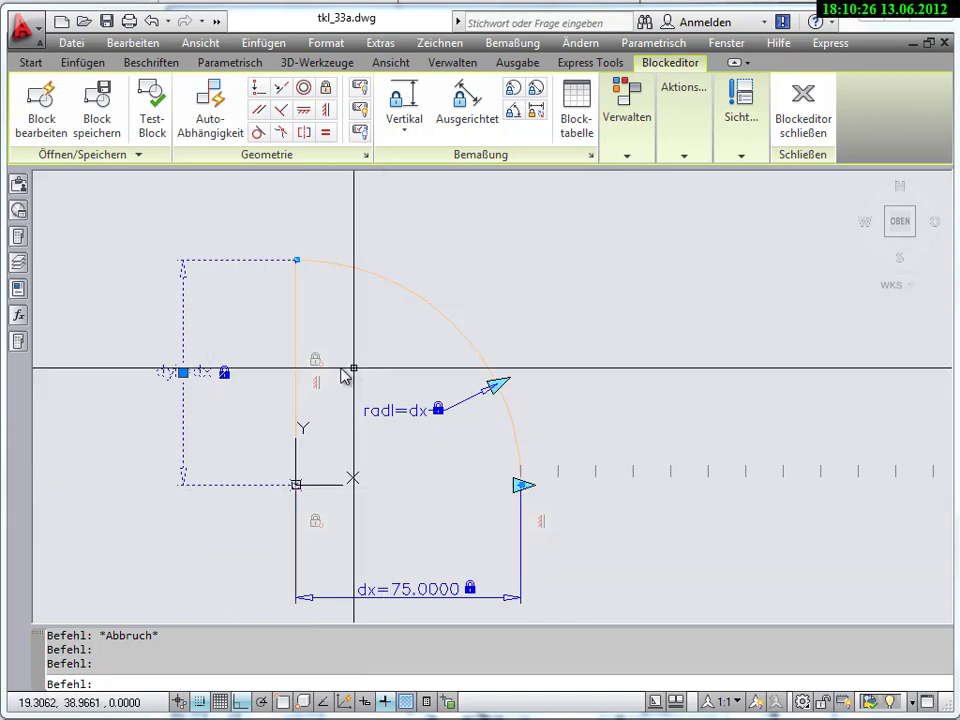
Step: Set the radl radius parameter's grip count to 0
key(Escape)
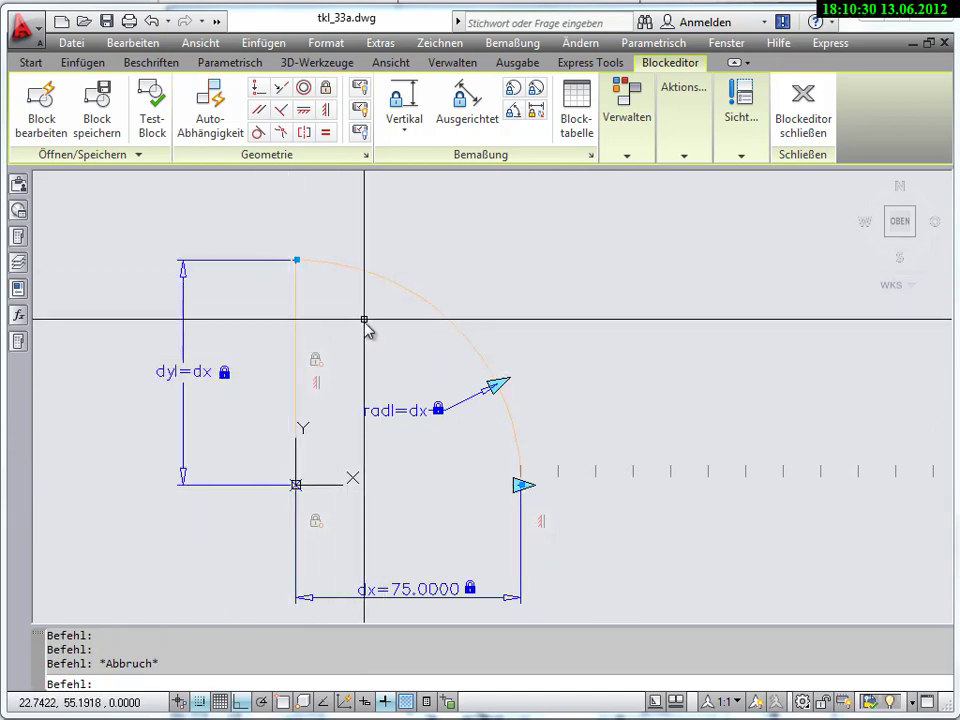
click(443, 405)
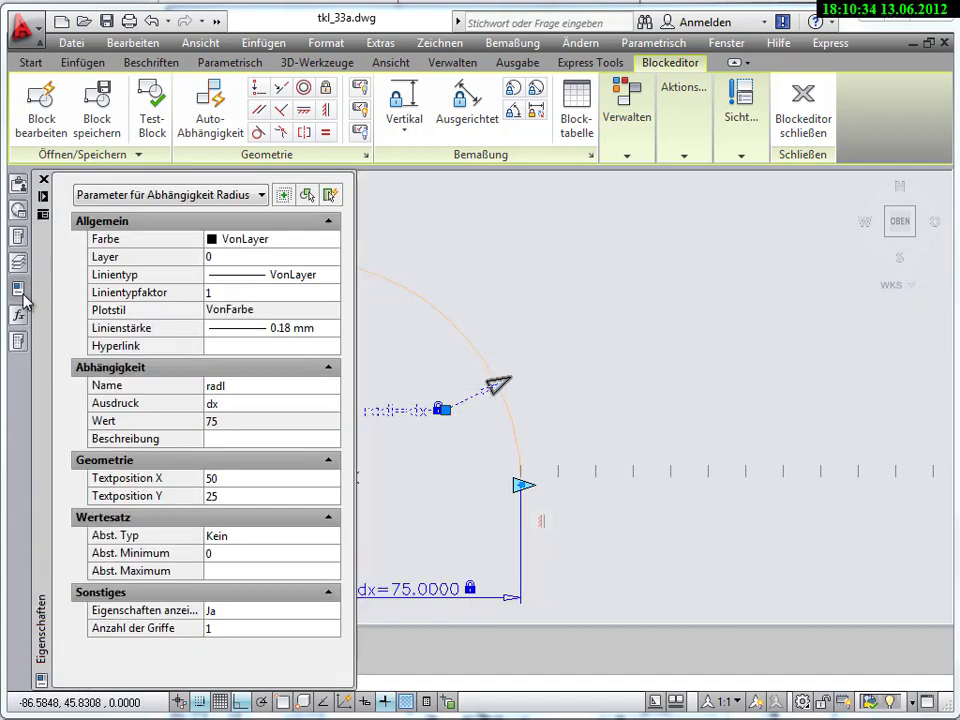
click(229, 628)
click(230, 632)
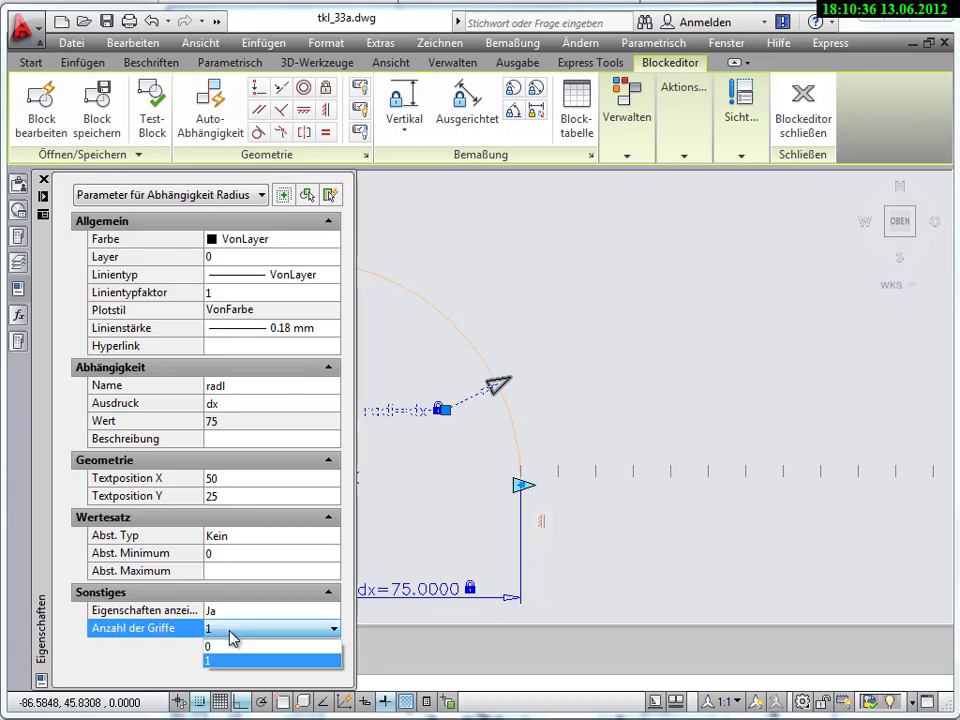
click(229, 648)
key(Escape)
key(Escape)
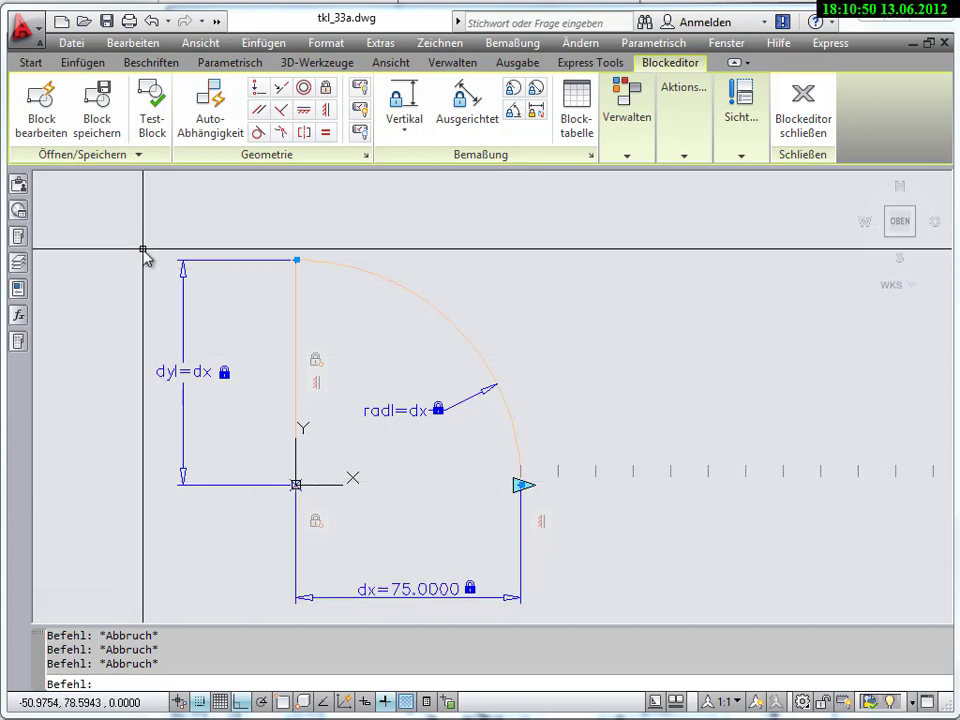
Step: Test the updated door, stretching its width to about 187.5, then narrower
click(151, 92)
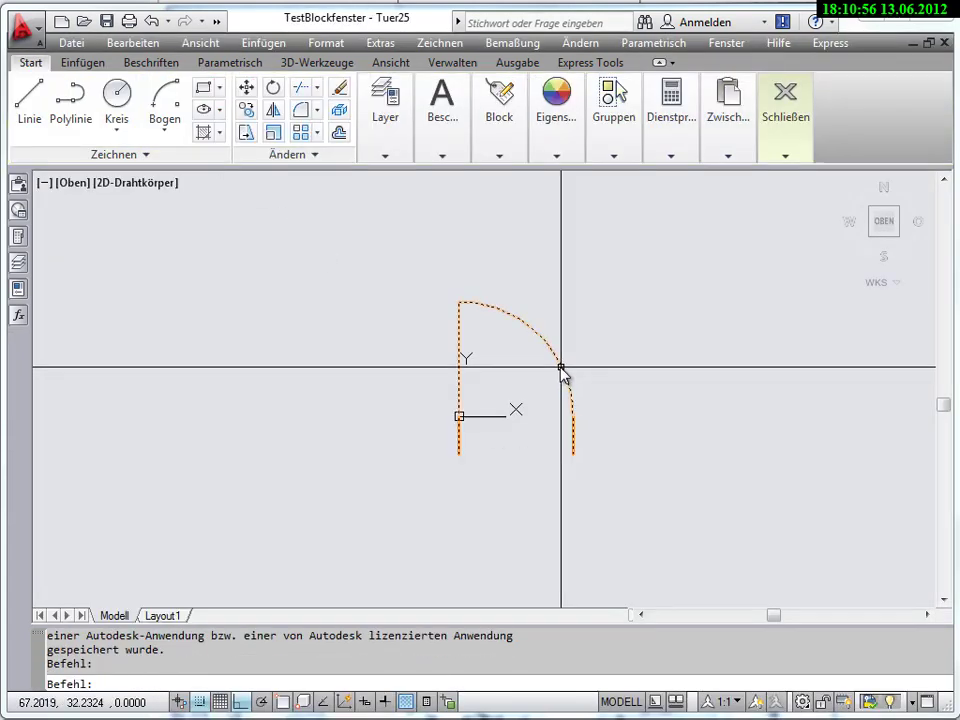
click(561, 368)
click(573, 415)
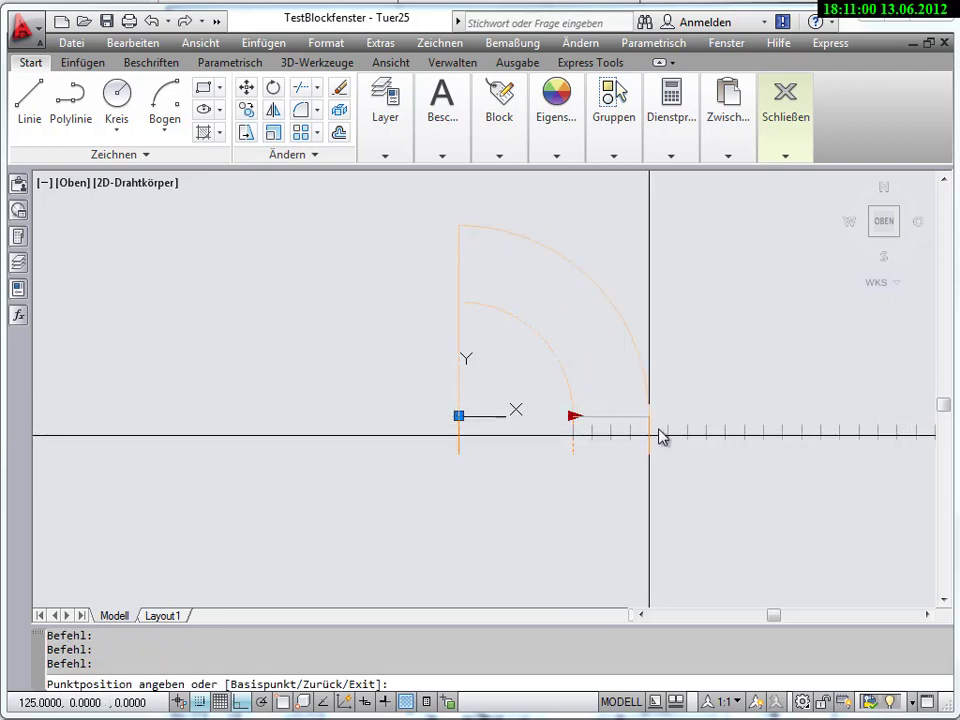
click(752, 424)
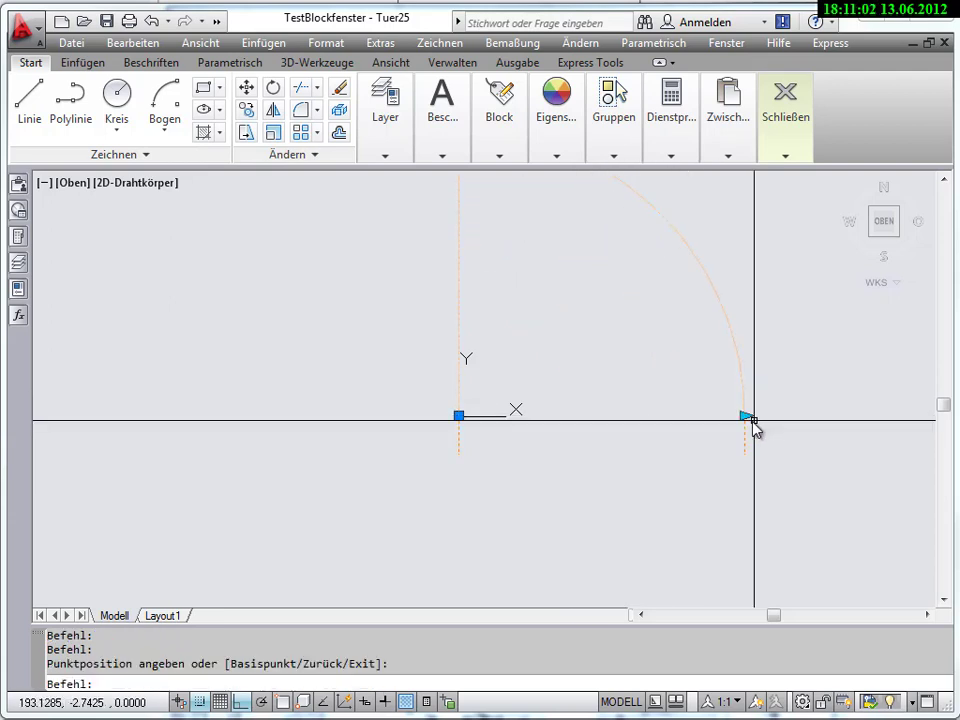
click(748, 418)
click(645, 419)
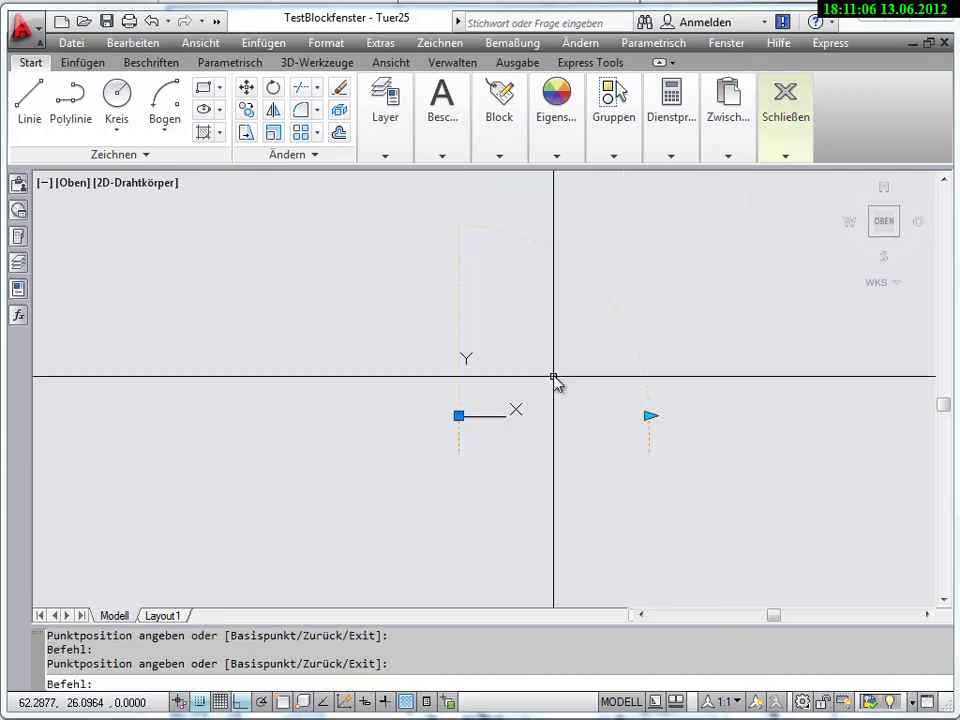
Step: Close the test block window and begin closing the block editor
middle_drag(552, 380, 475, 412)
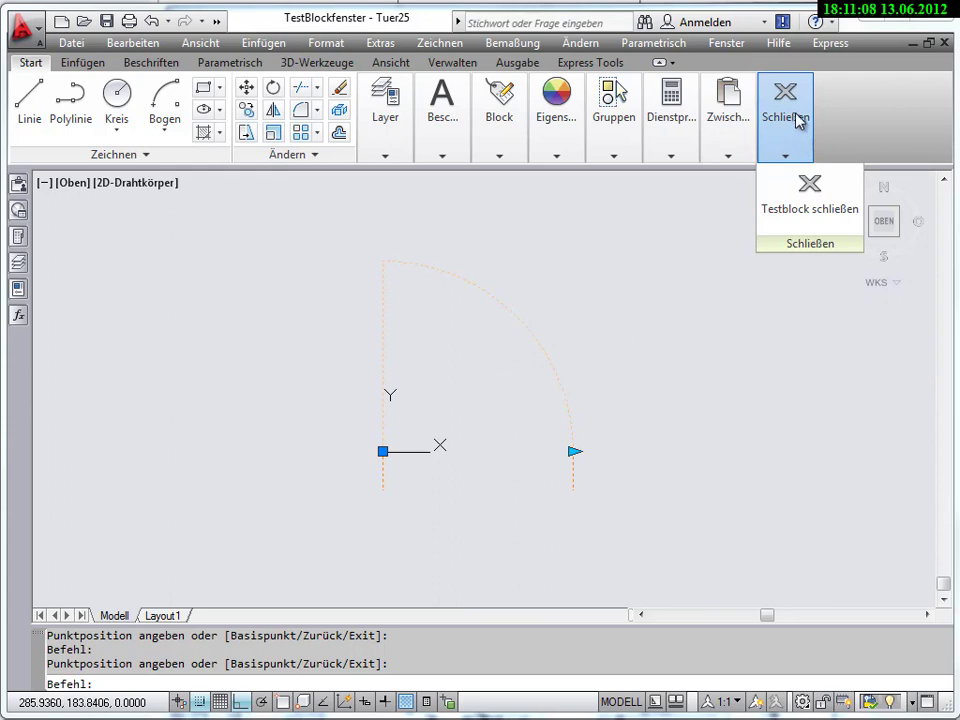
click(810, 200)
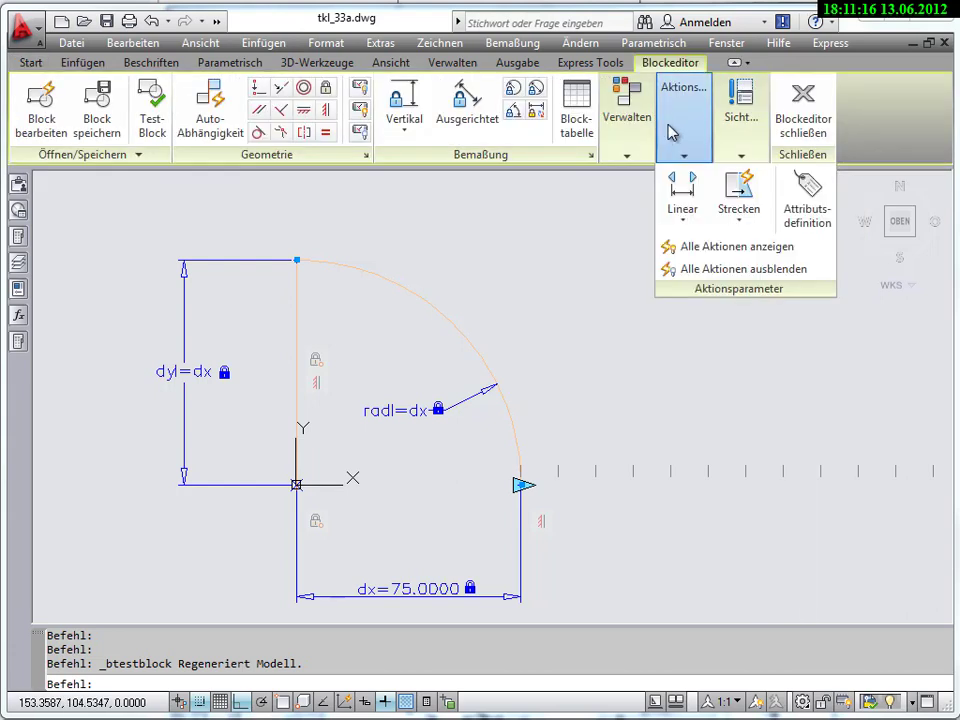
click(813, 122)
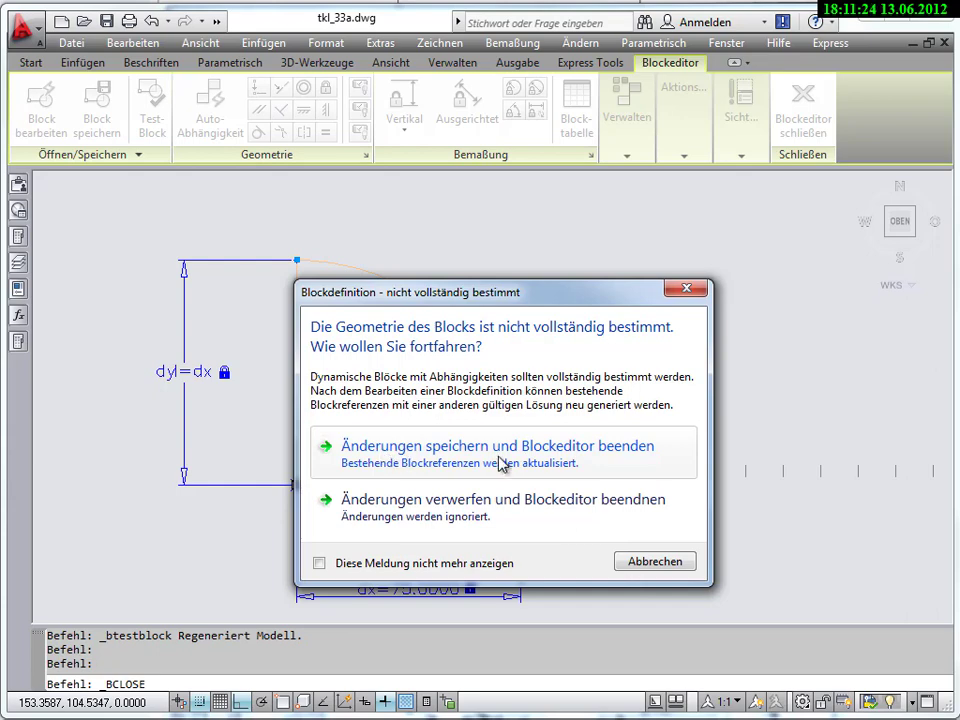
Step: Save the block changes, then stretch the wall door's width and return it to its original size
click(508, 465)
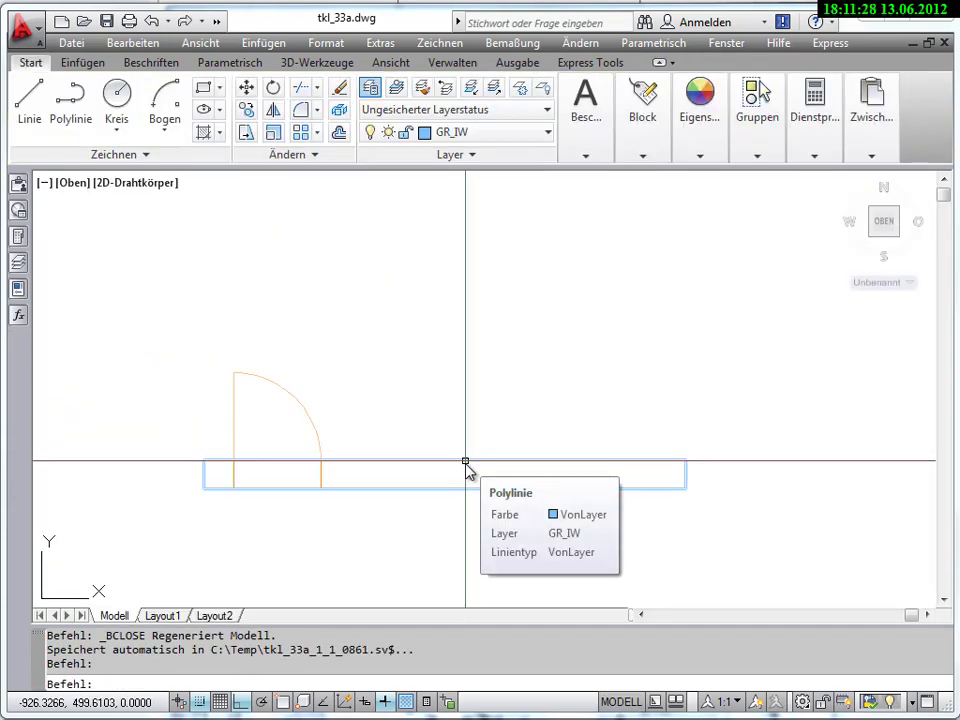
click(320, 446)
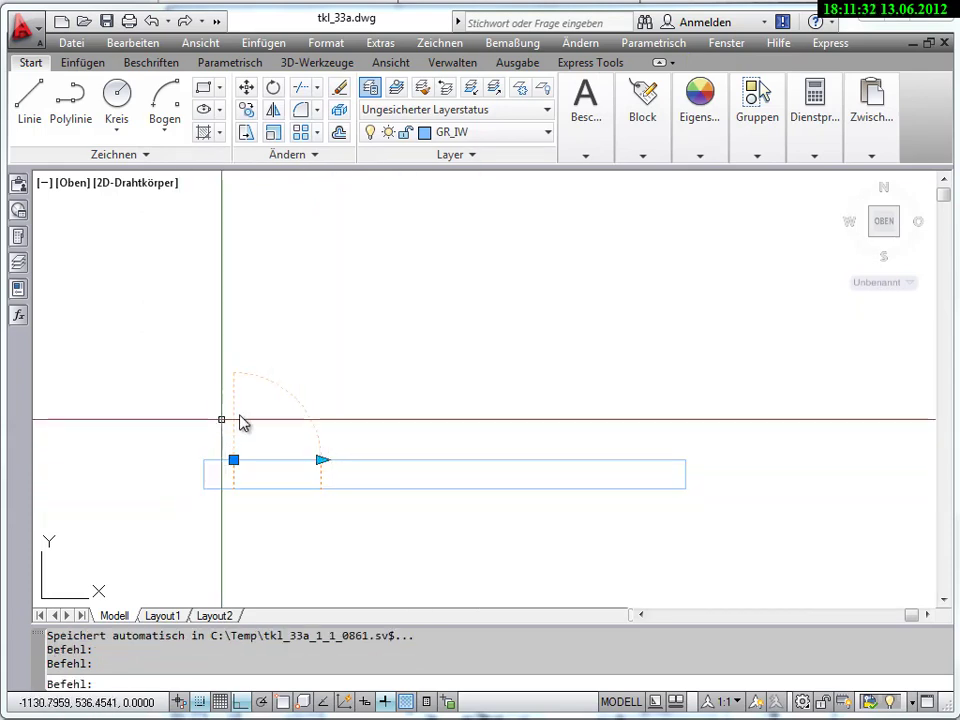
click(321, 462)
click(408, 477)
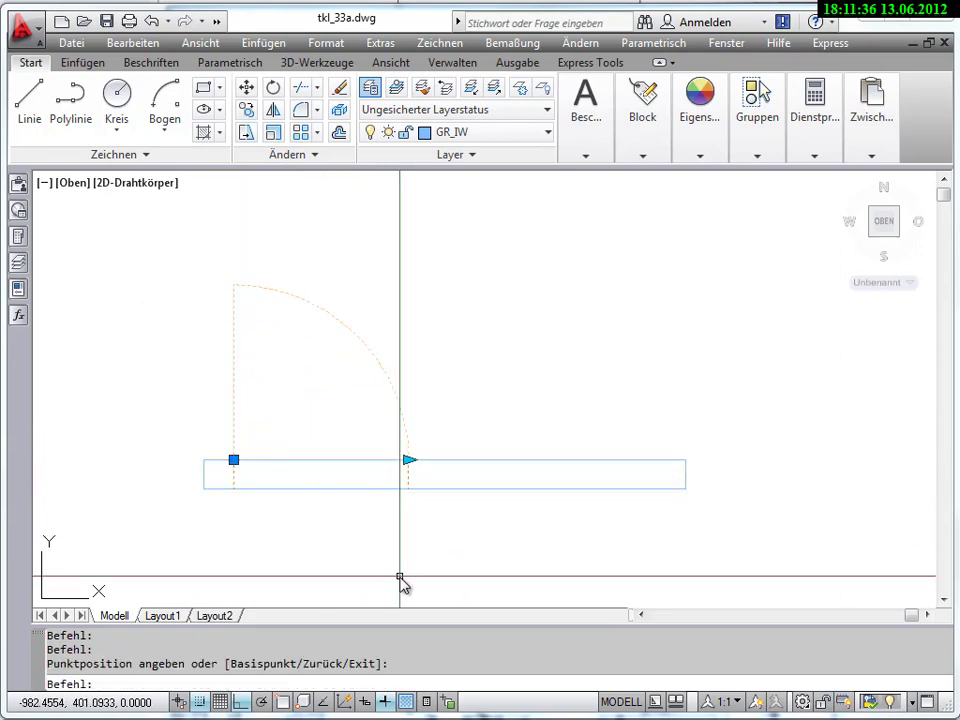
click(409, 462)
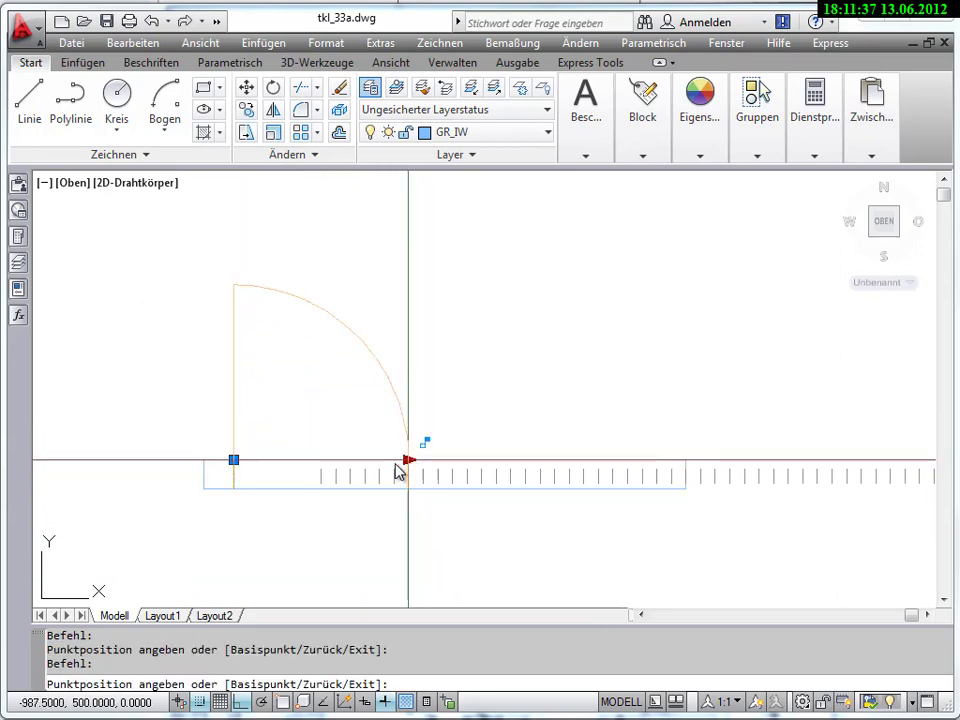
click(318, 466)
key(Escape)
key(Escape)
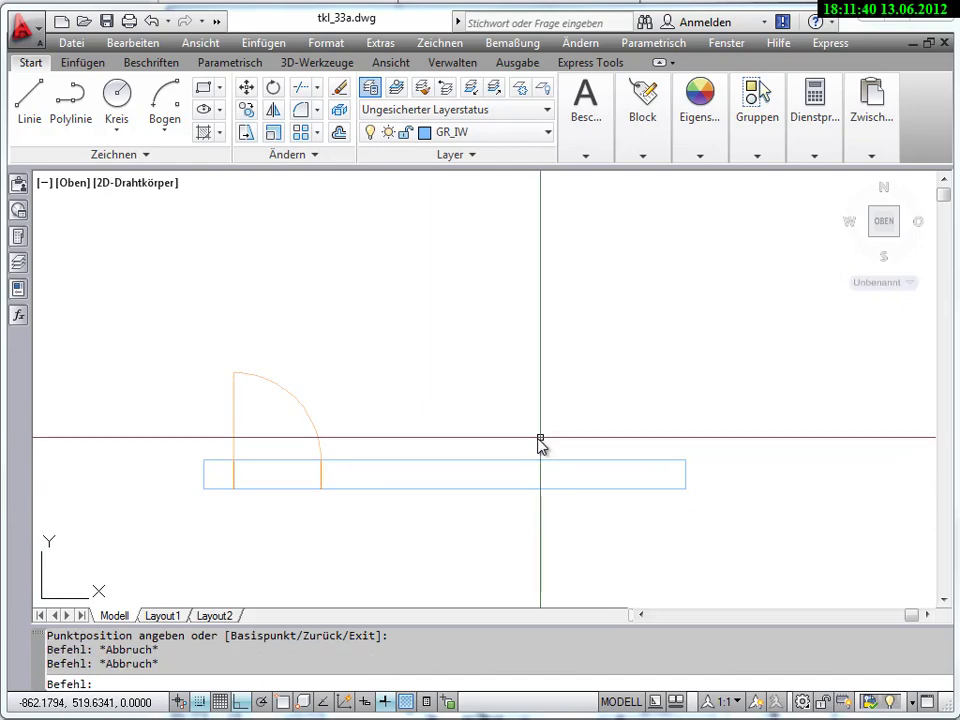
Step: Insert a Tuer25 door into the horizontal wall and stretch it wider
click(83, 62)
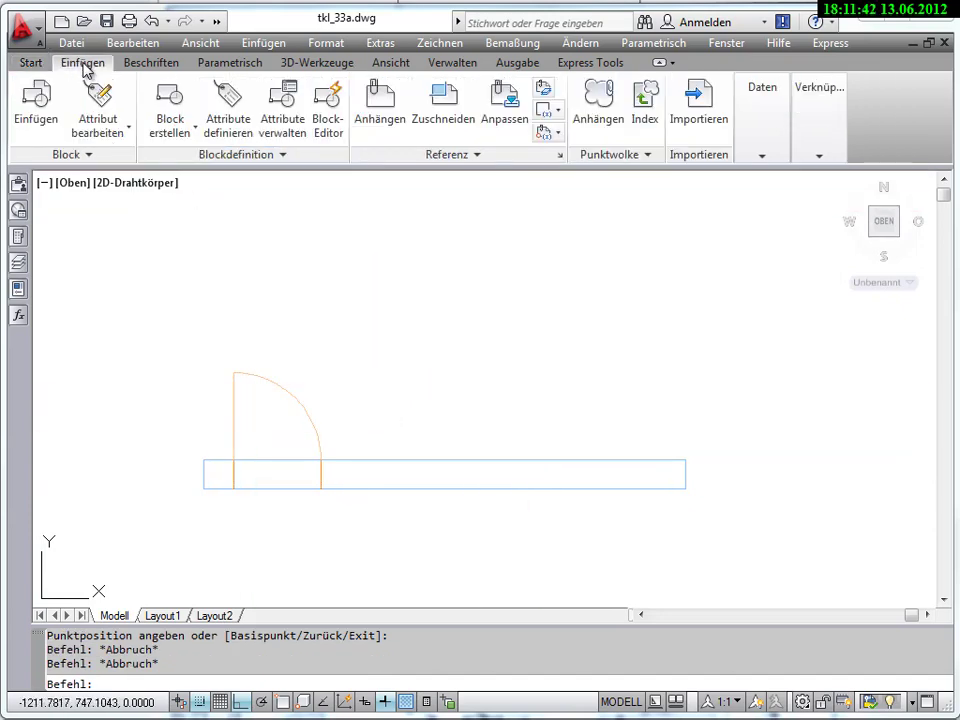
click(35, 105)
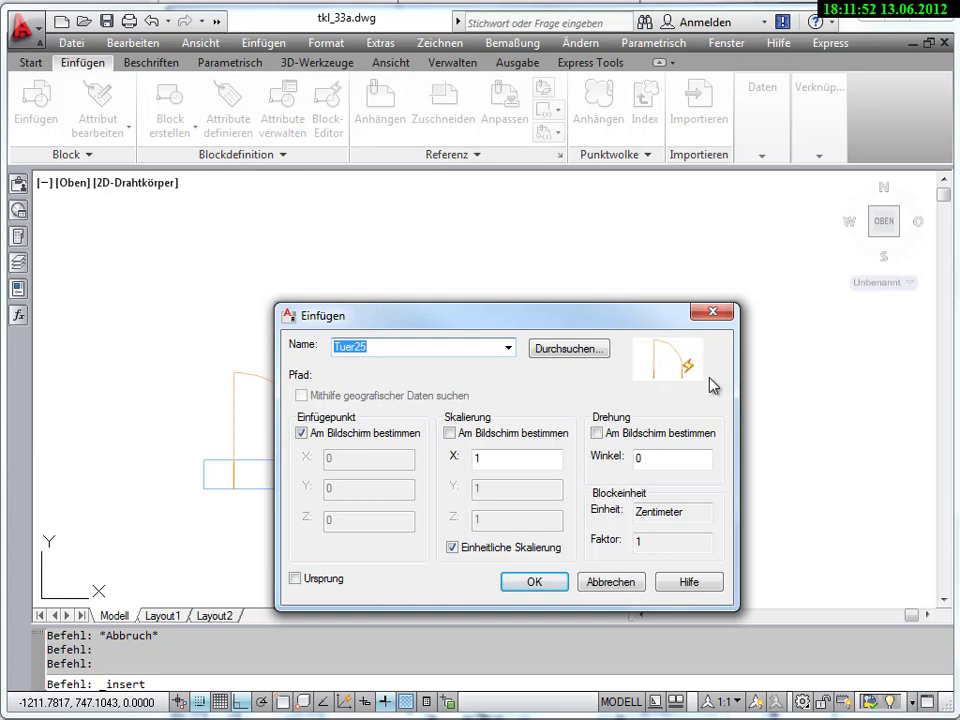
click(532, 583)
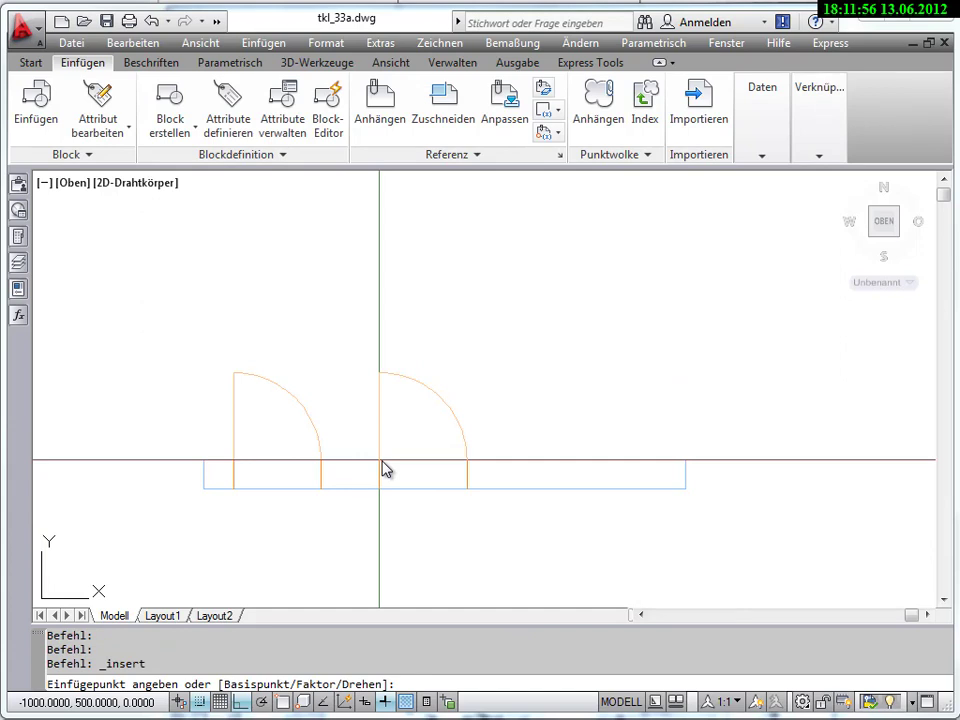
click(382, 469)
click(462, 432)
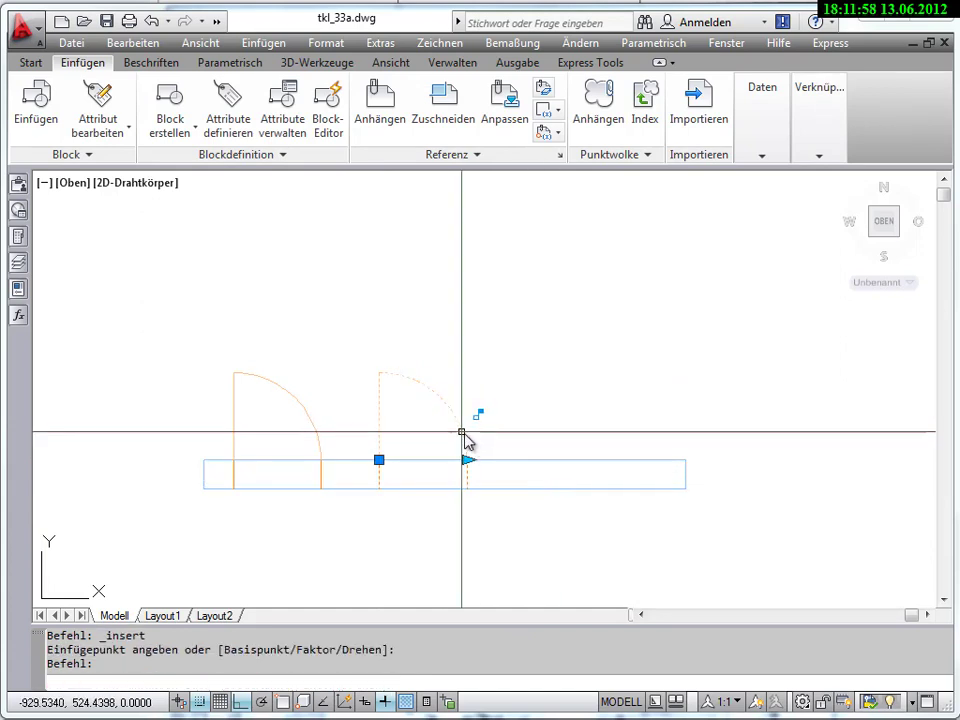
click(468, 460)
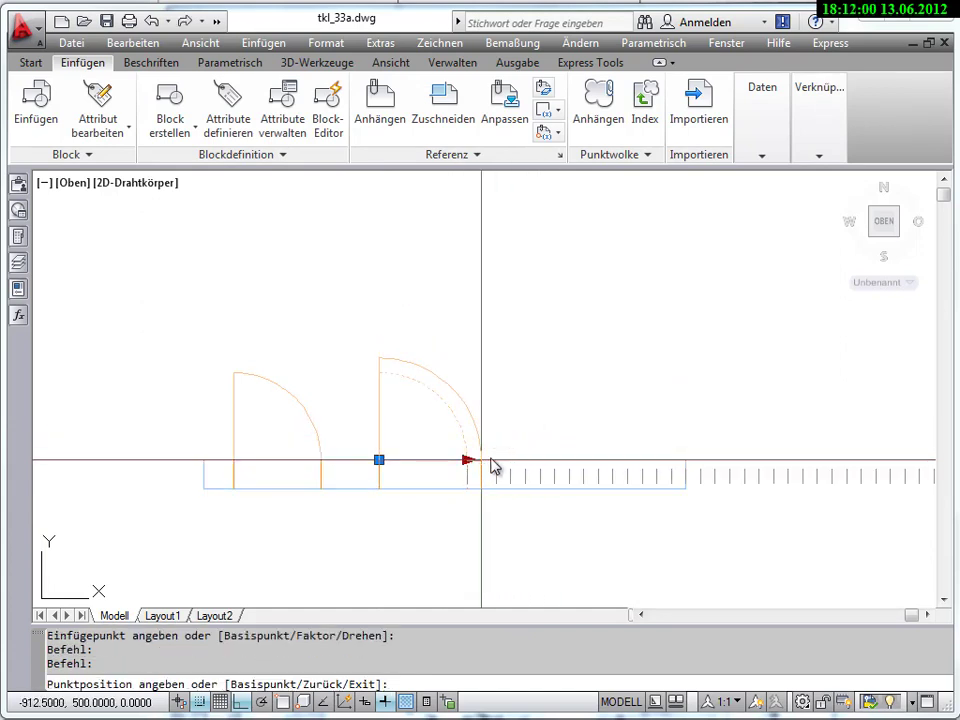
click(523, 463)
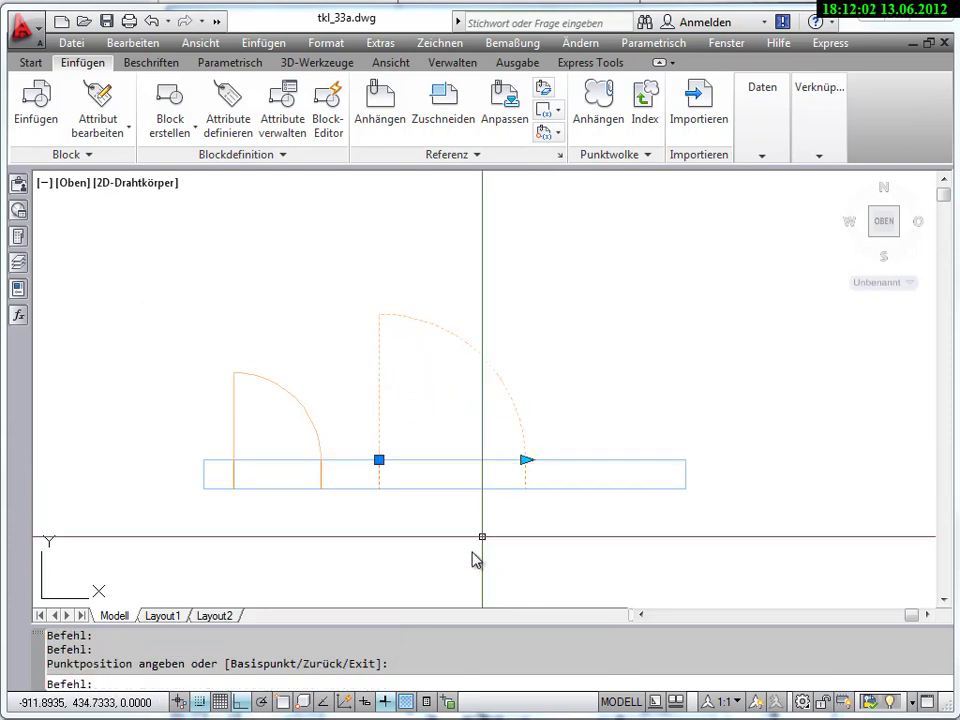
key(Escape)
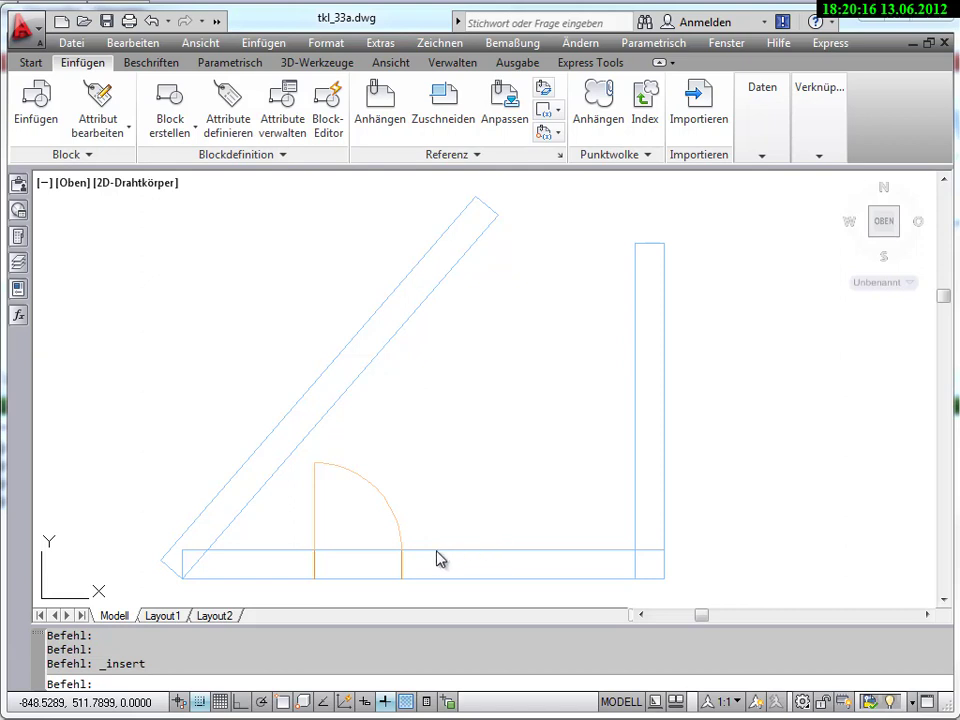
Step: Pan the plan to bring the diagonal and vertical walls into view
click(396, 519)
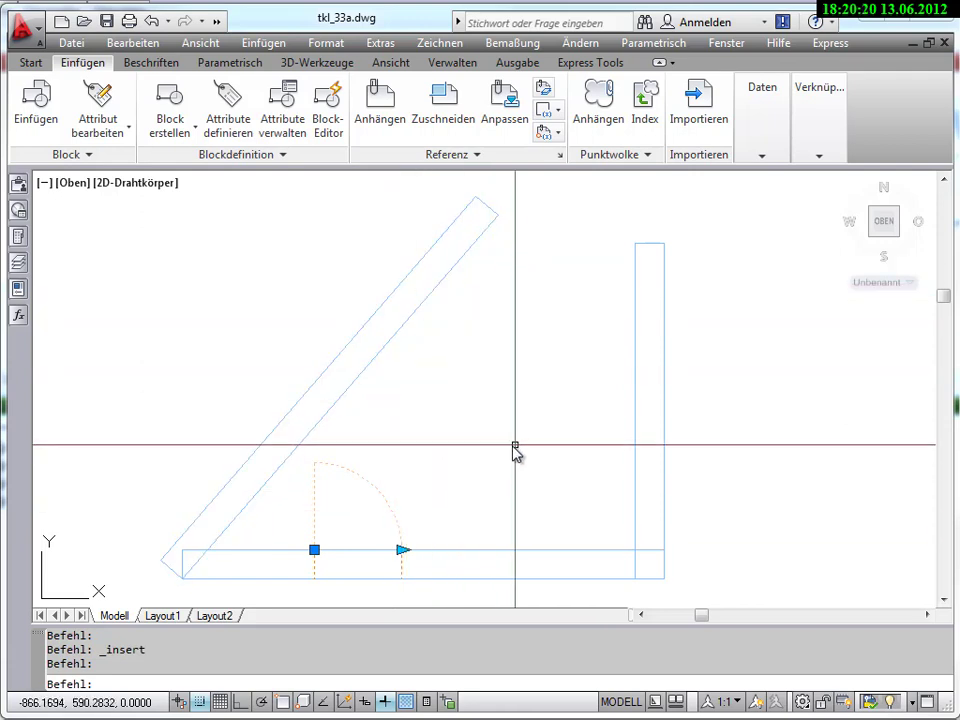
key(Escape)
middle_drag(541, 457, 546, 424)
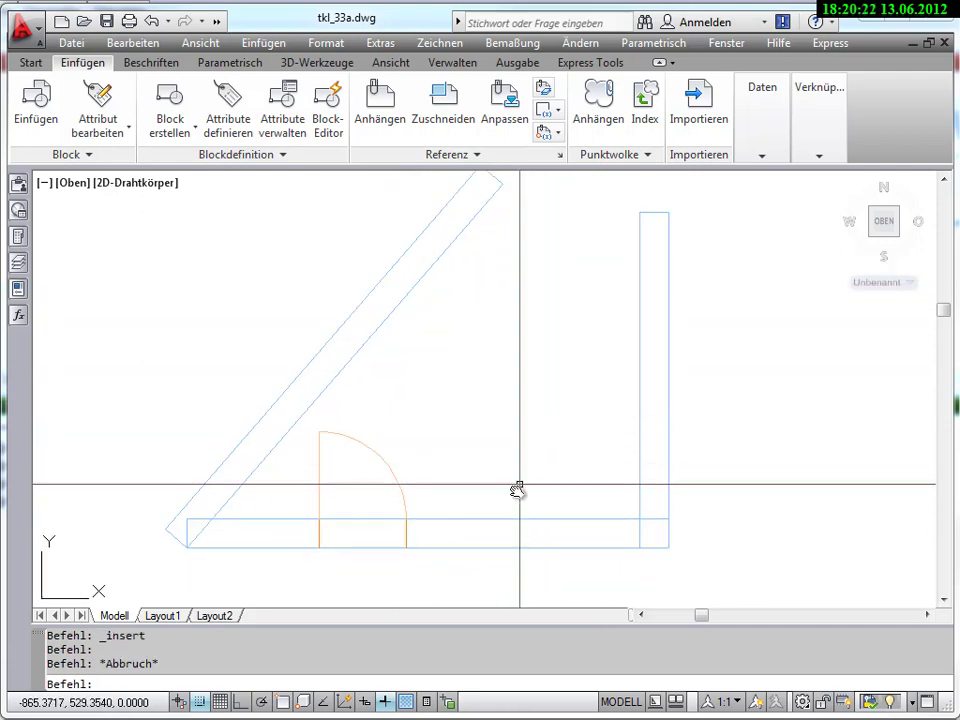
middle_drag(427, 478, 417, 489)
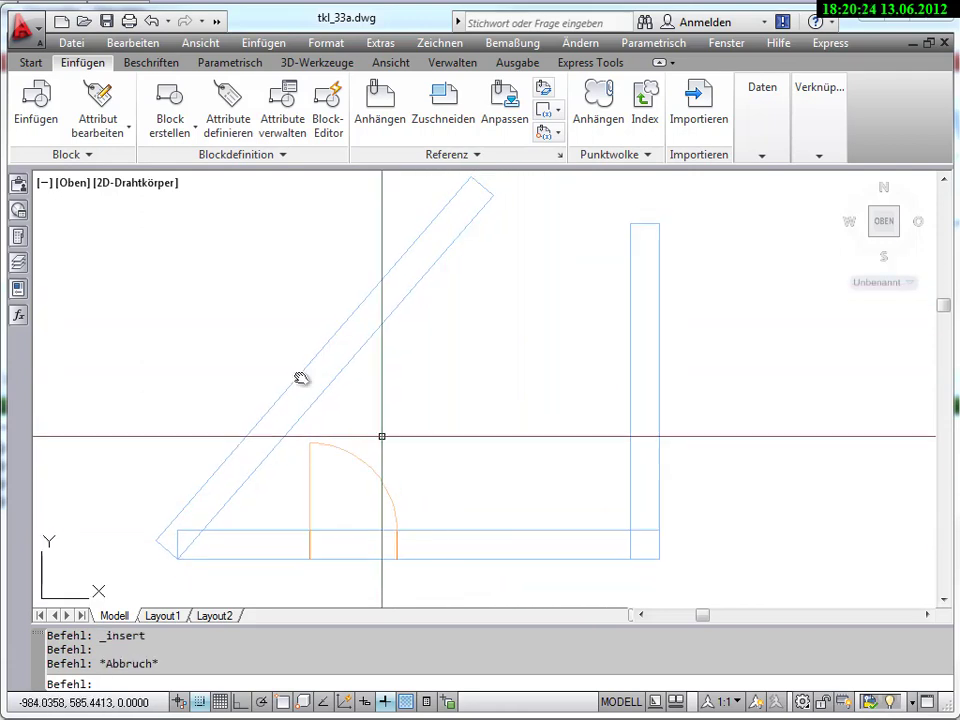
click(55, 108)
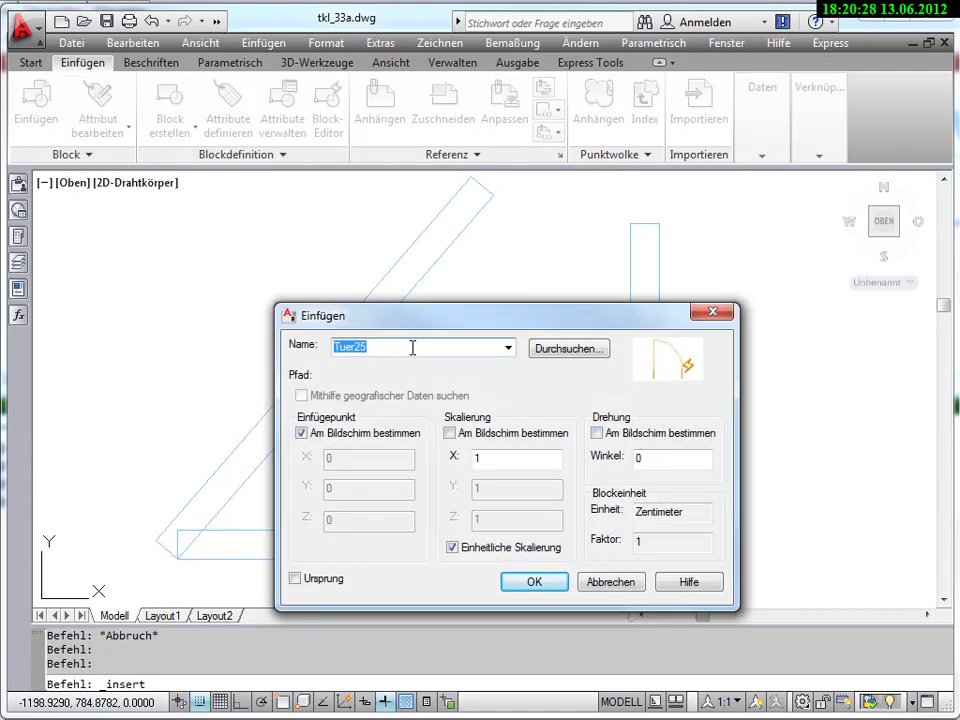
drag(562, 316, 356, 313)
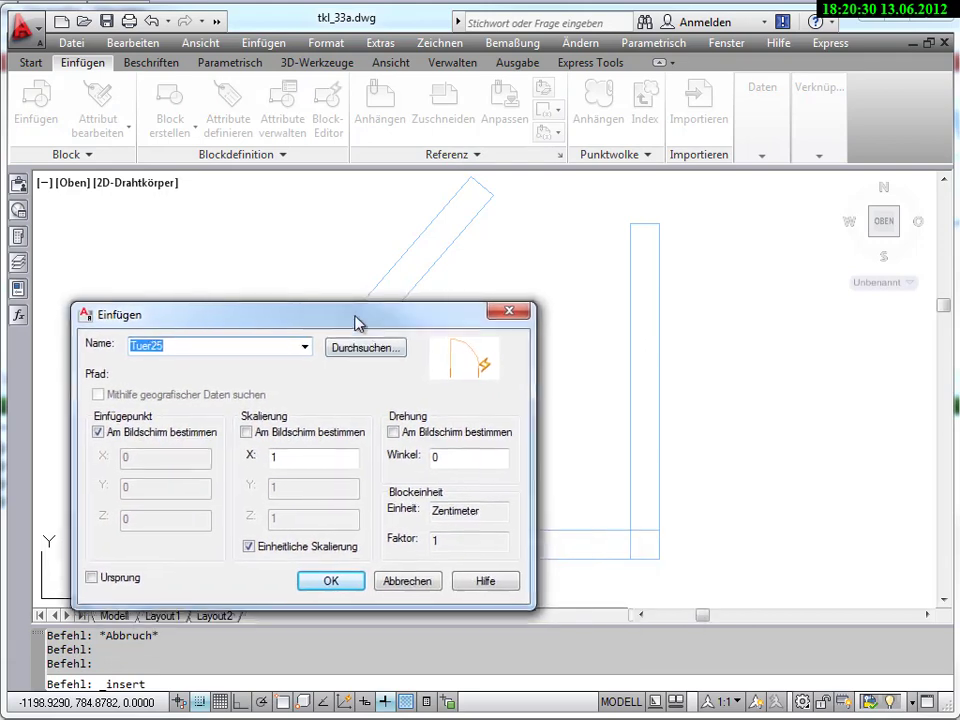
double_click(456, 459)
text(90)
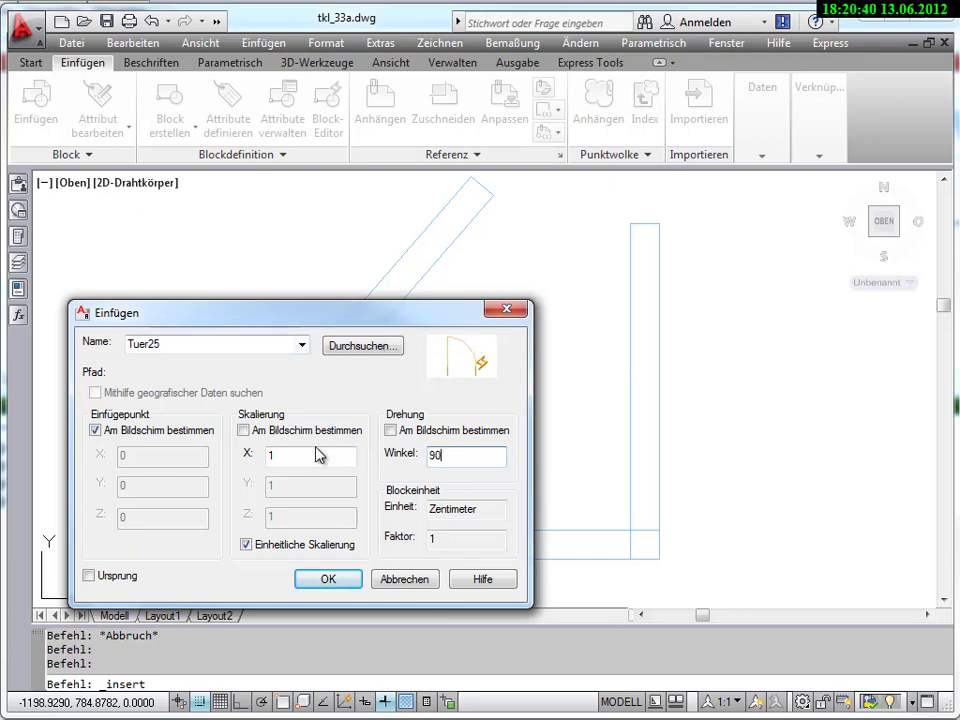
click(316, 581)
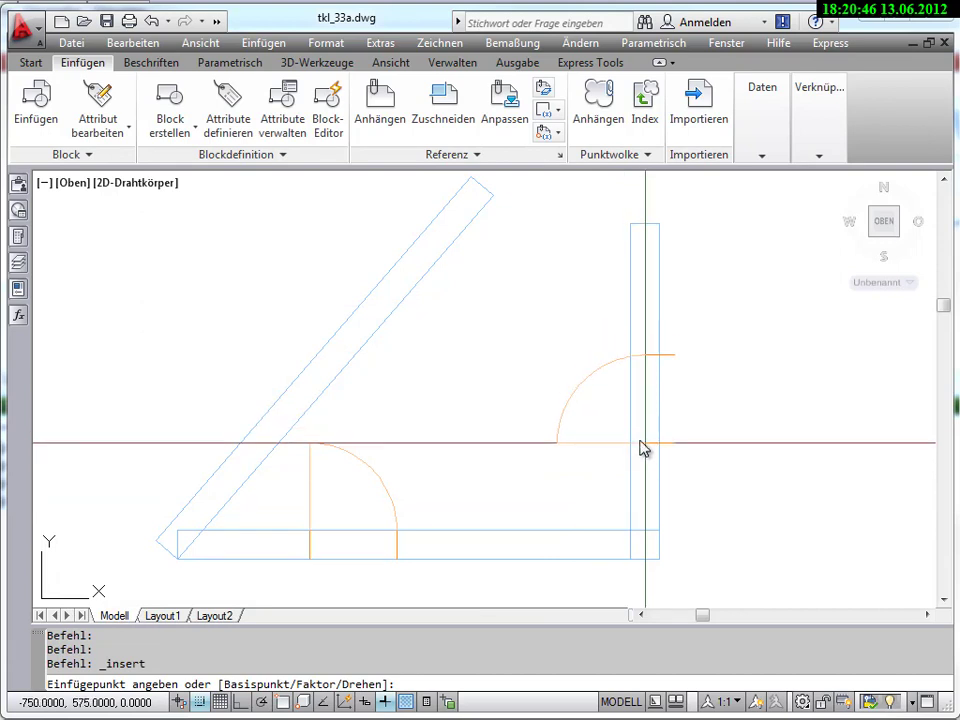
click(632, 443)
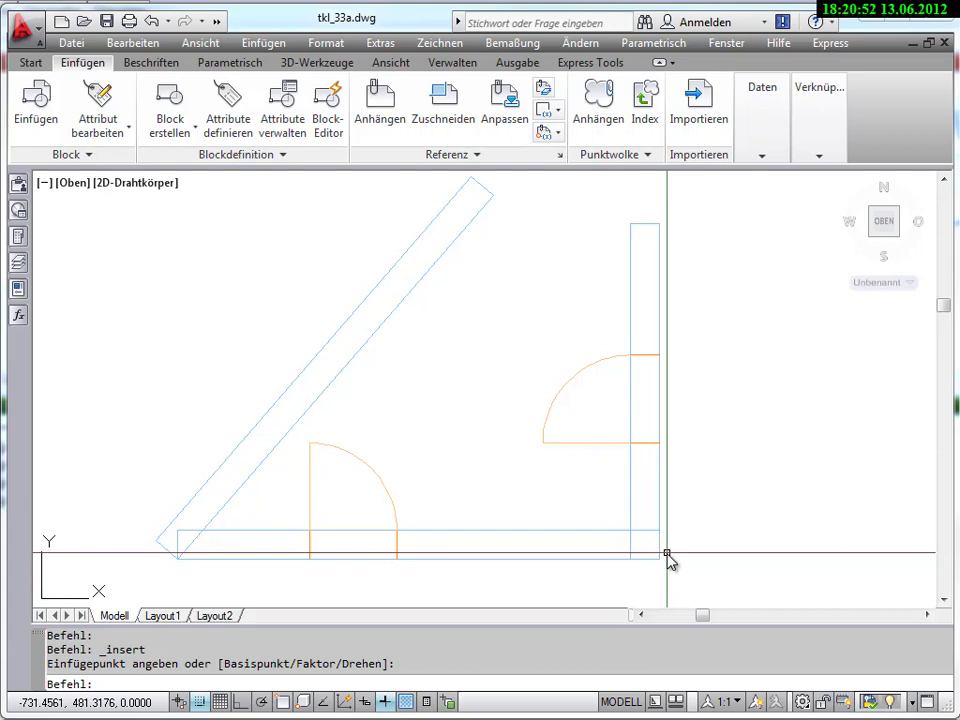
middle_drag(668, 560, 605, 489)
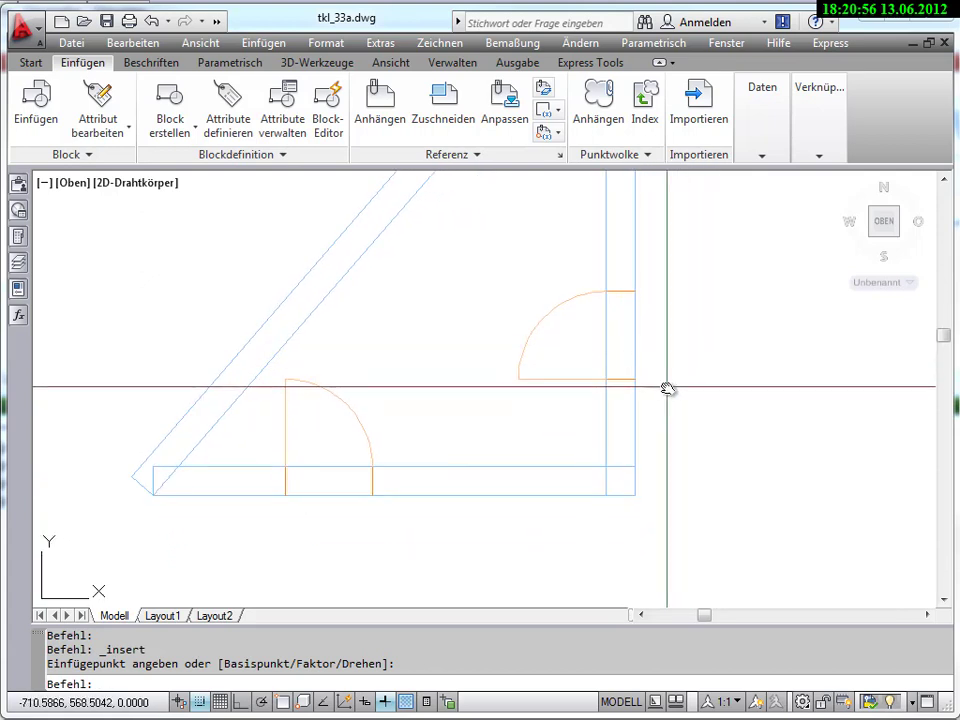
click(589, 379)
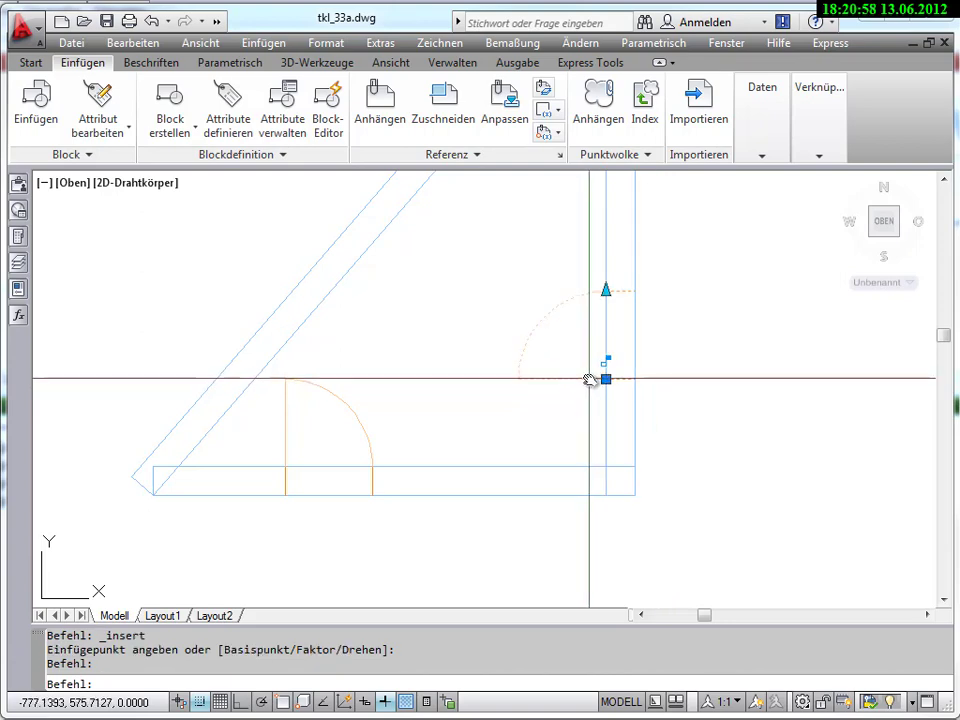
key(Delete)
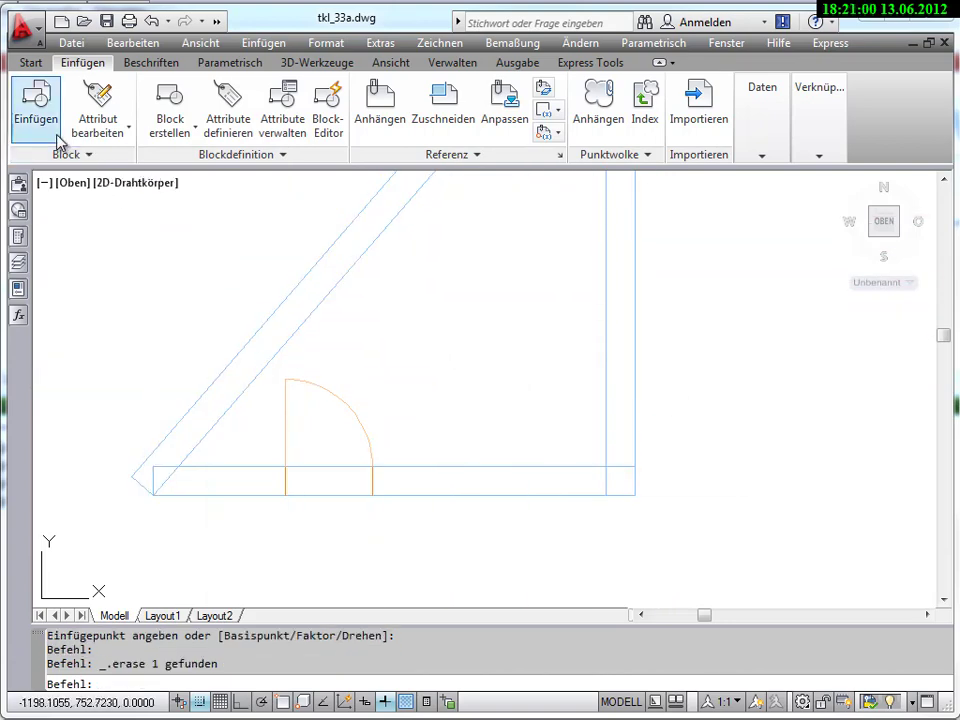
Step: Try inserting a Tuer25 door rotated -90° on the vertical wall, then cancel the insertion
click(58, 140)
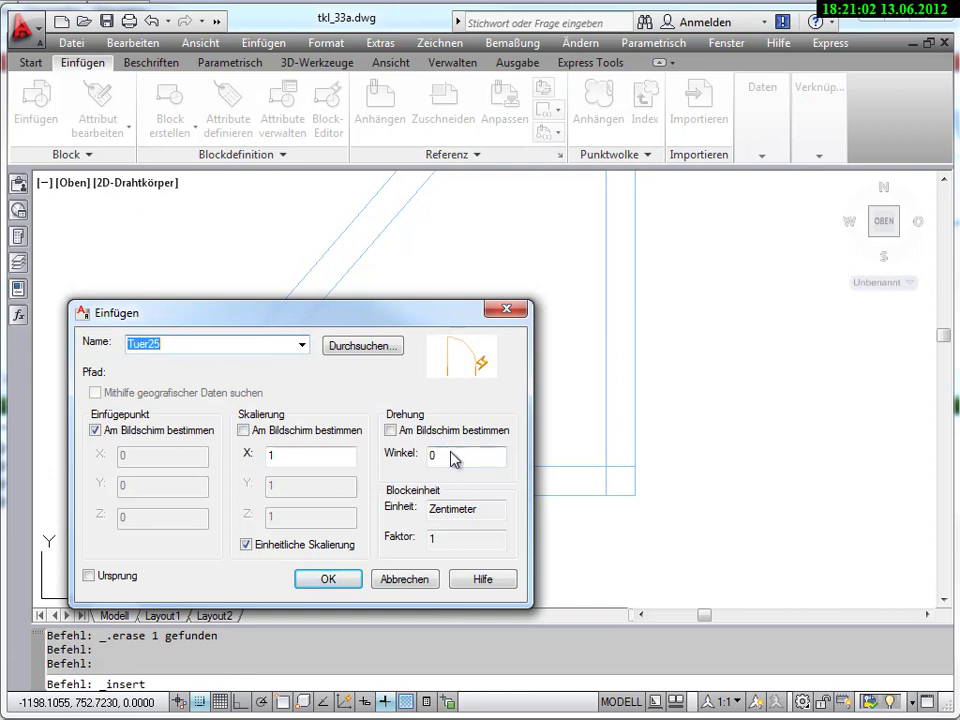
double_click(430, 455)
text(-90)
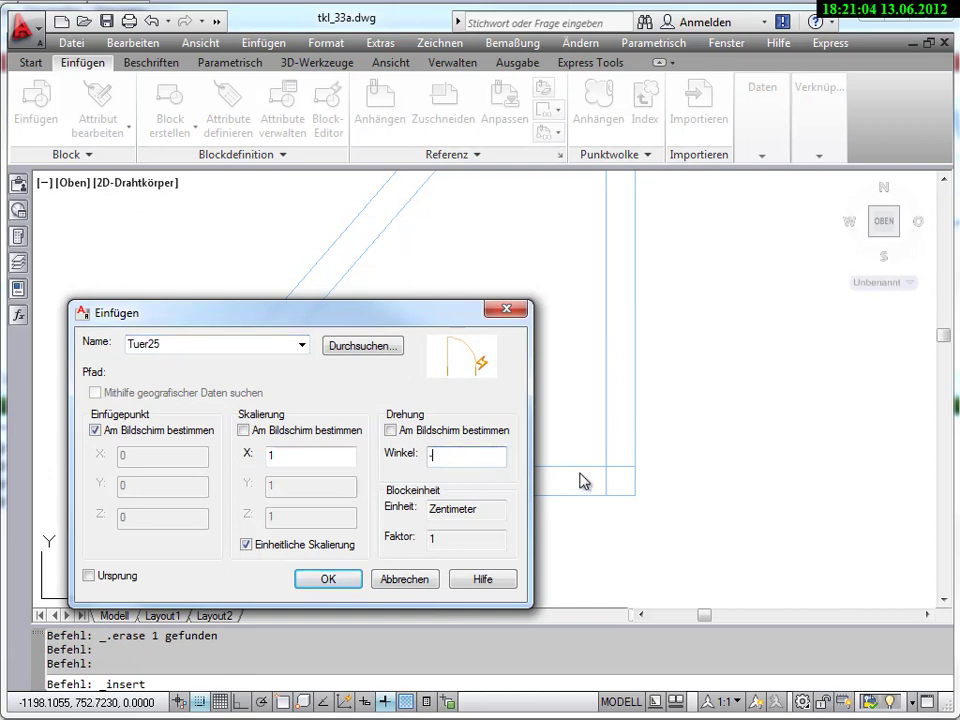
click(328, 580)
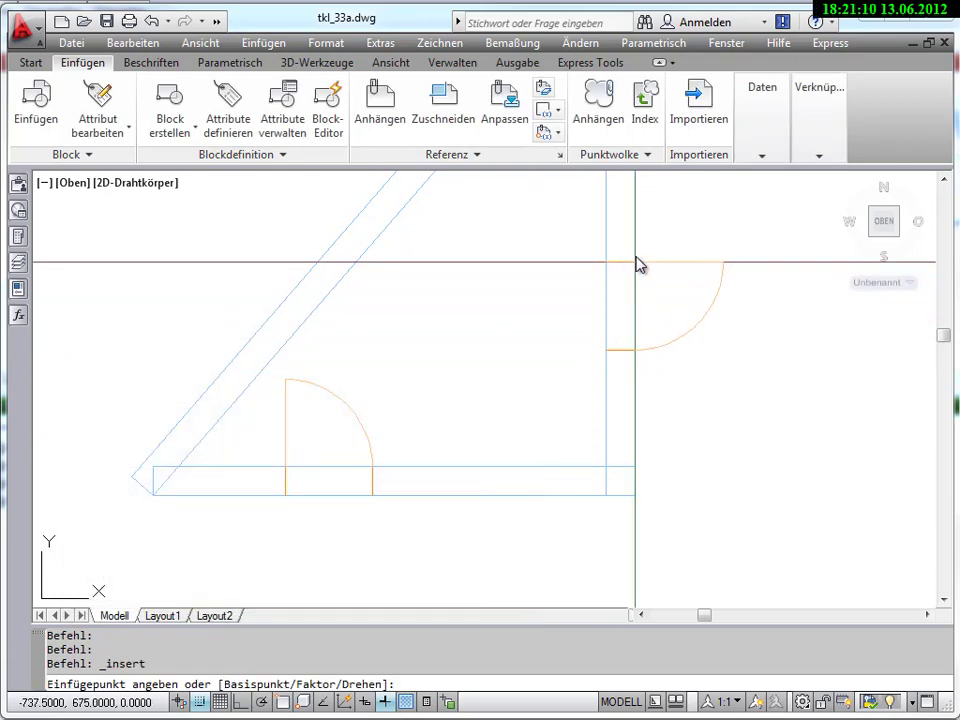
click(641, 254)
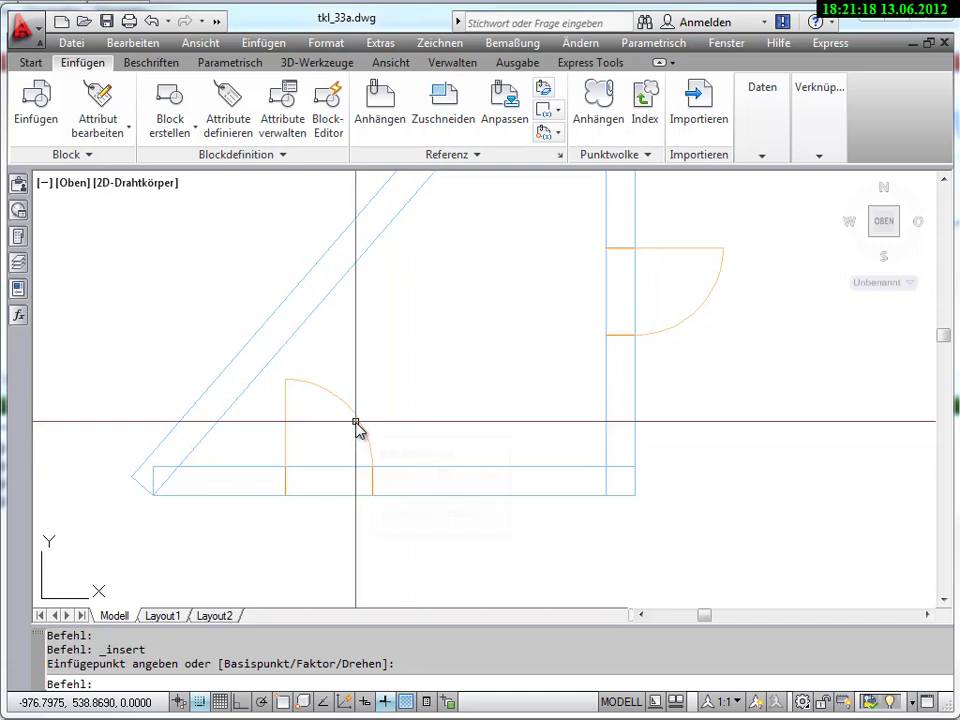
click(31, 62)
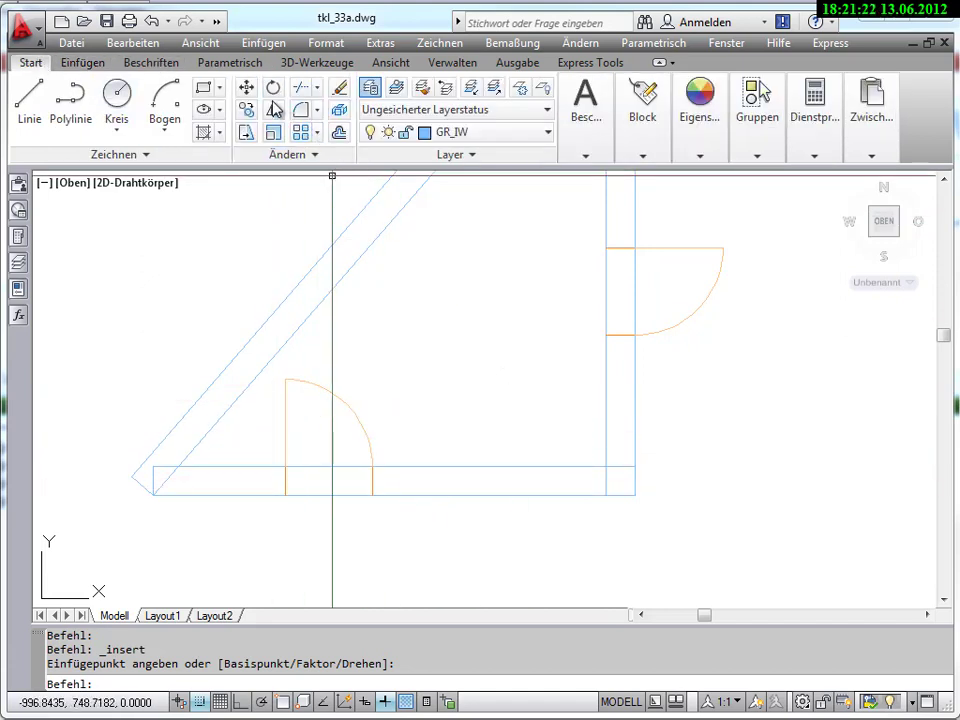
key(Escape)
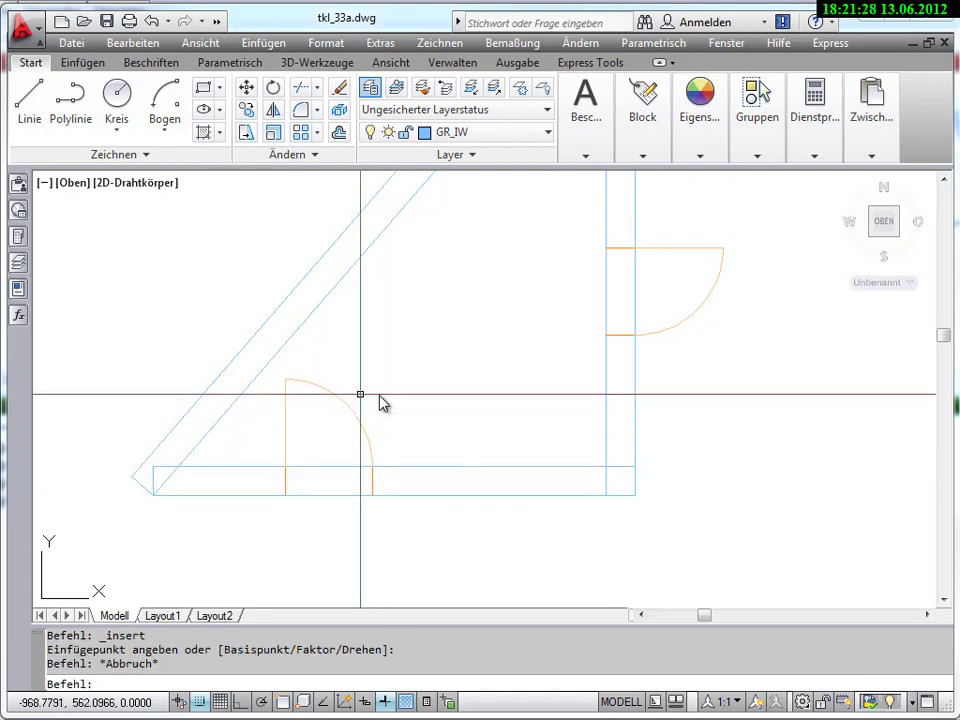
Step: Insert a Tuer25 door rotated 180° into the bottom wall, right of the existing door
click(83, 63)
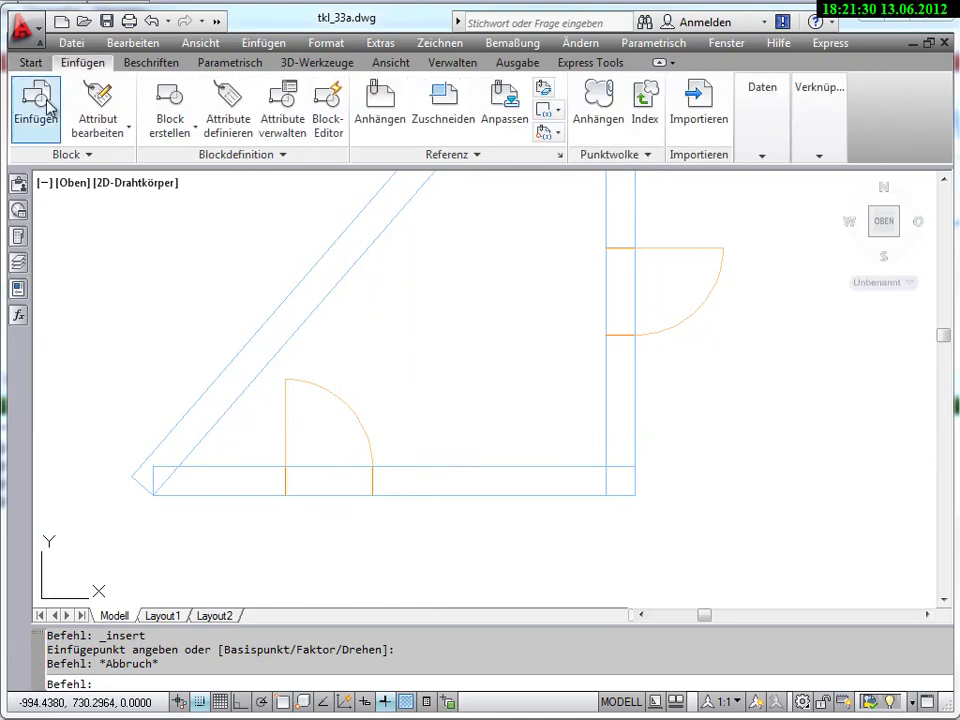
click(35, 105)
click(457, 455)
drag(457, 455, 405, 458)
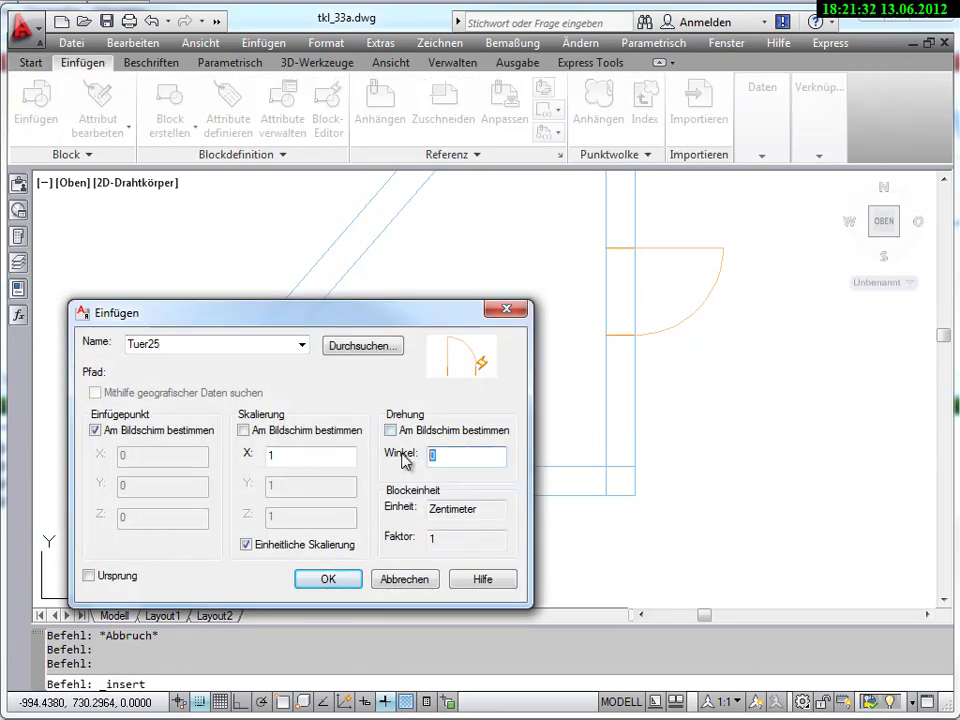
click(345, 579)
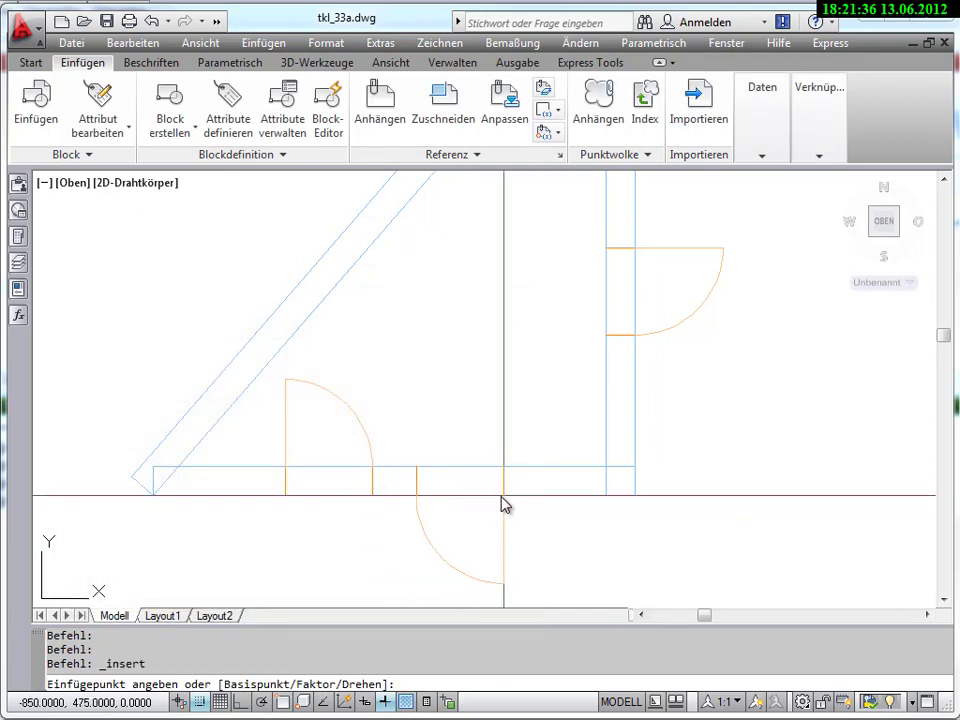
key(Escape)
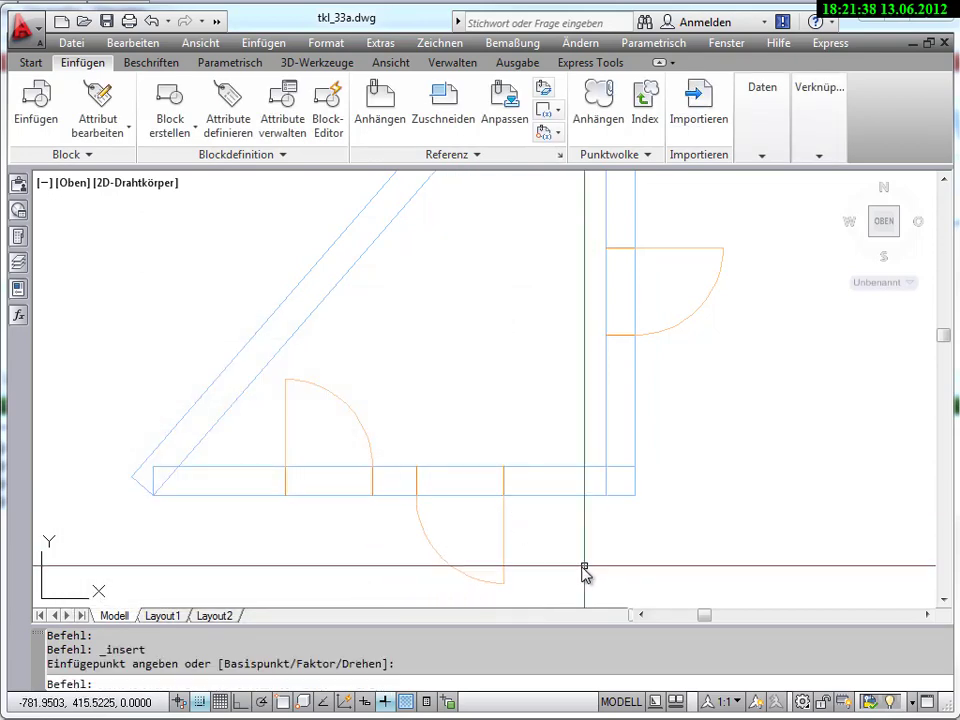
scroll(557, 493, down, 1)
scroll(557, 493, down, 1)
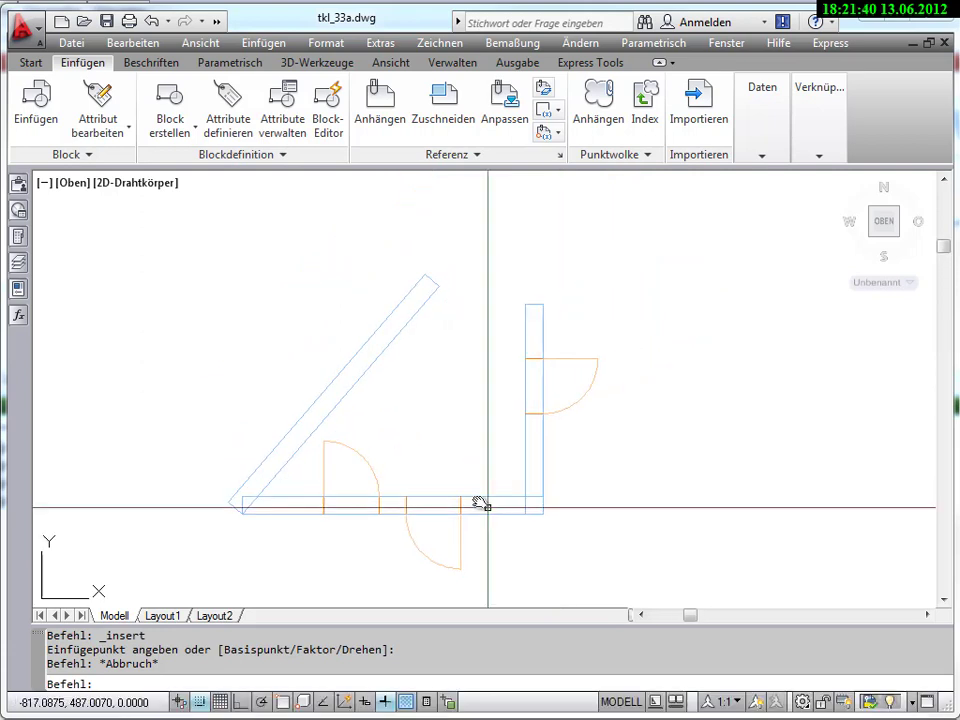
scroll(303, 467, up, 1)
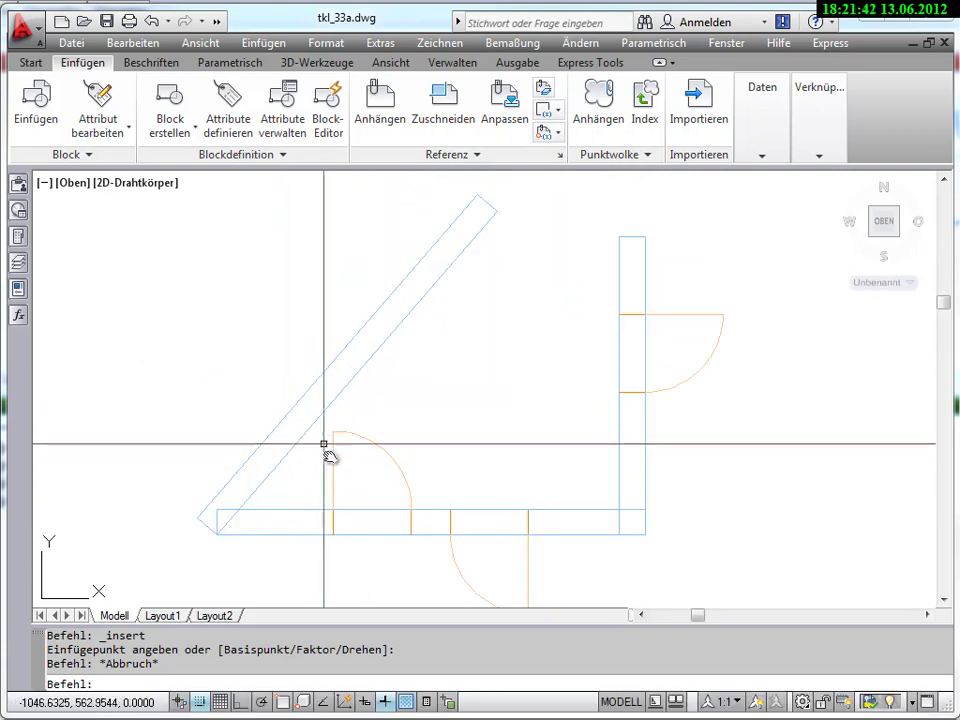
Step: Measure the angle between the bottom wall line and the diagonal wall line: 49°
click(30, 62)
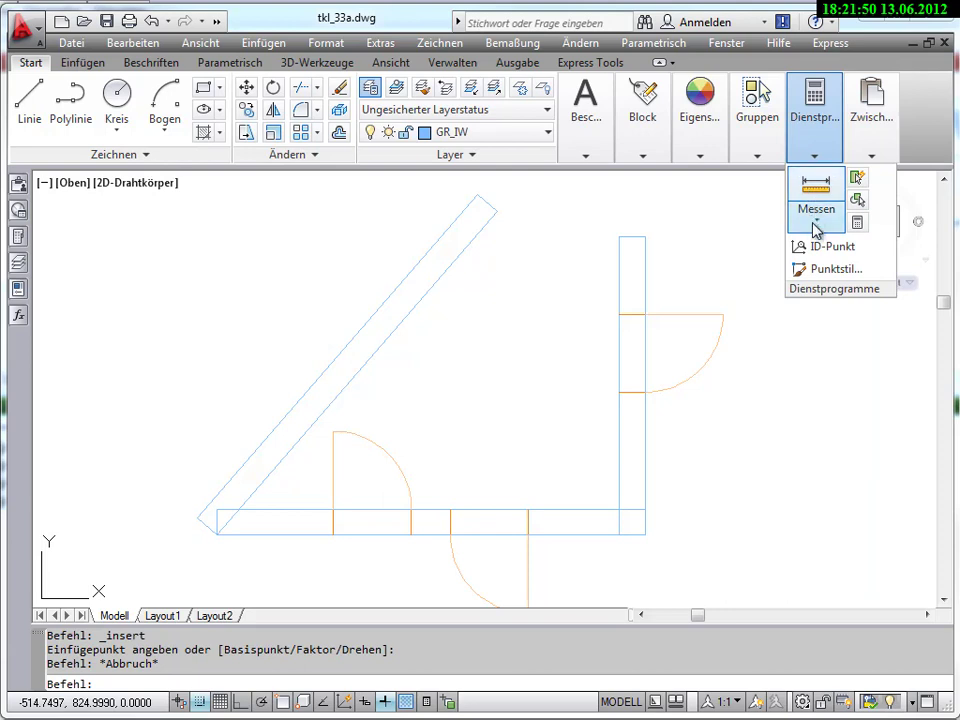
click(816, 220)
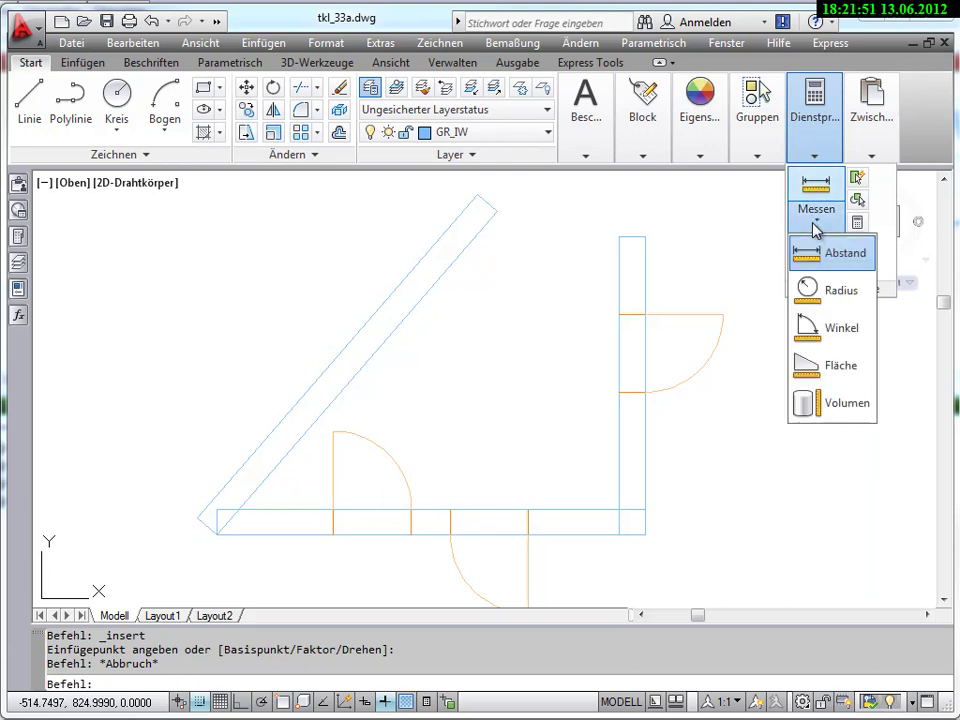
click(846, 330)
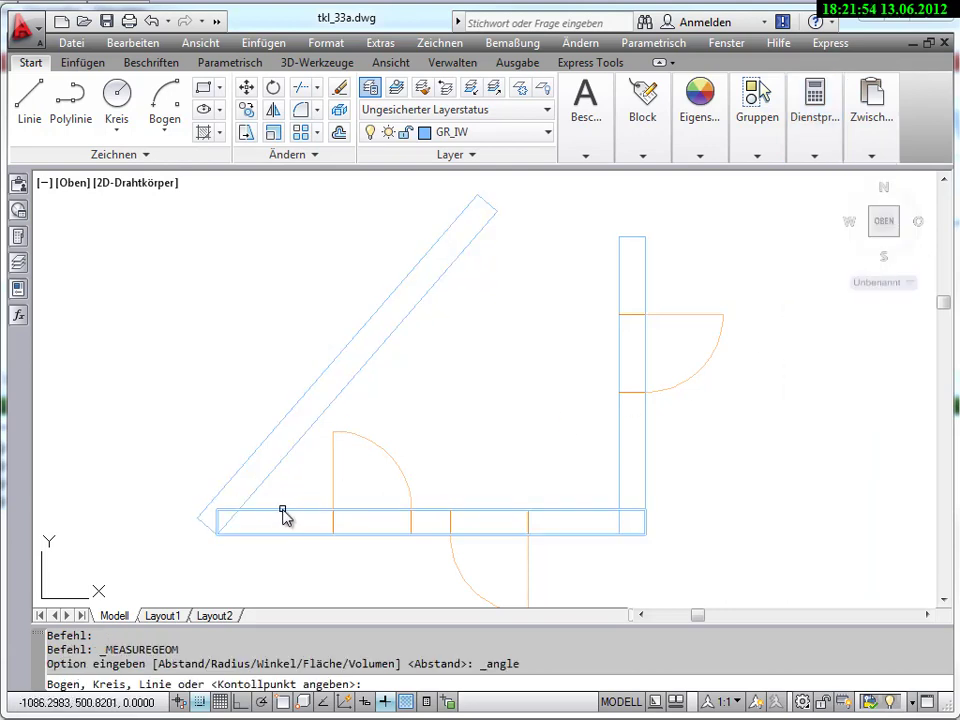
click(280, 514)
click(269, 485)
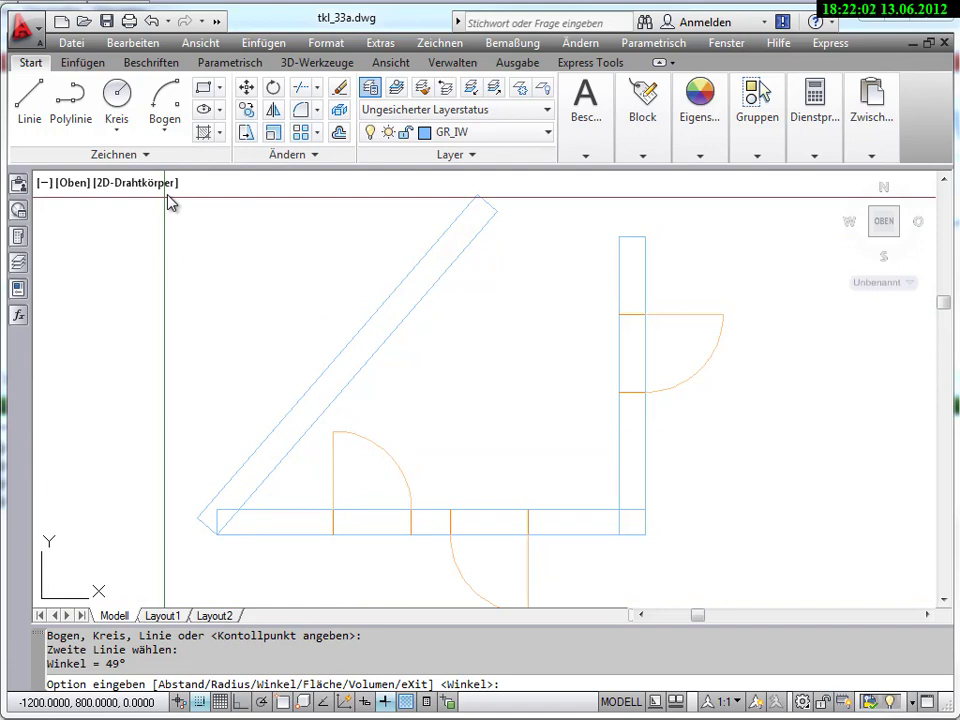
key(Escape)
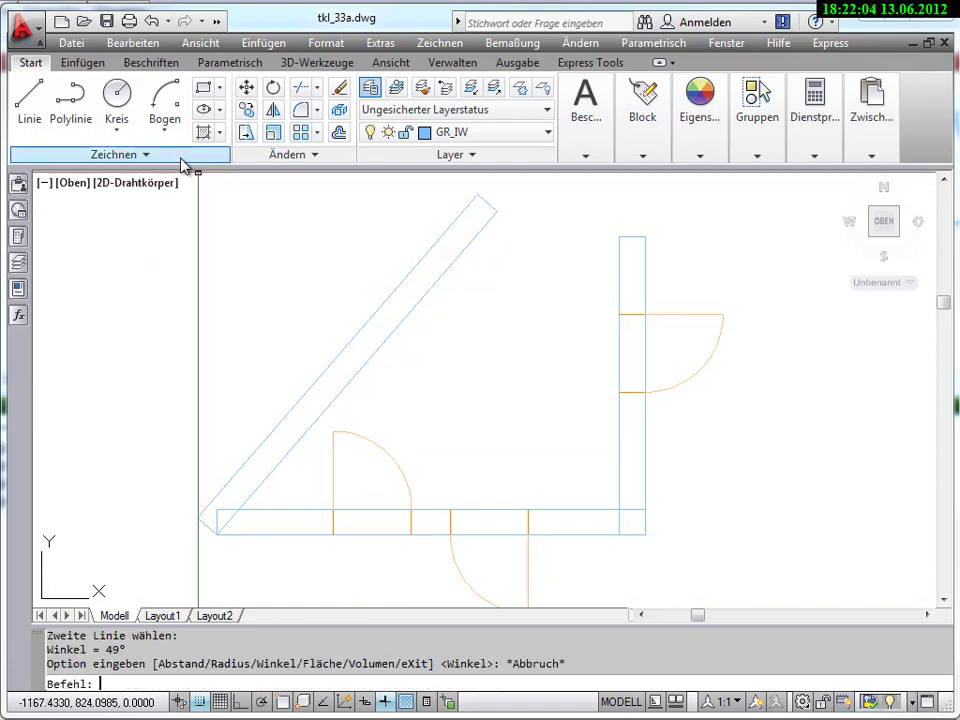
Step: Start a Tuer25 insertion with rotation specified on screen, and turn on the grid
click(82, 62)
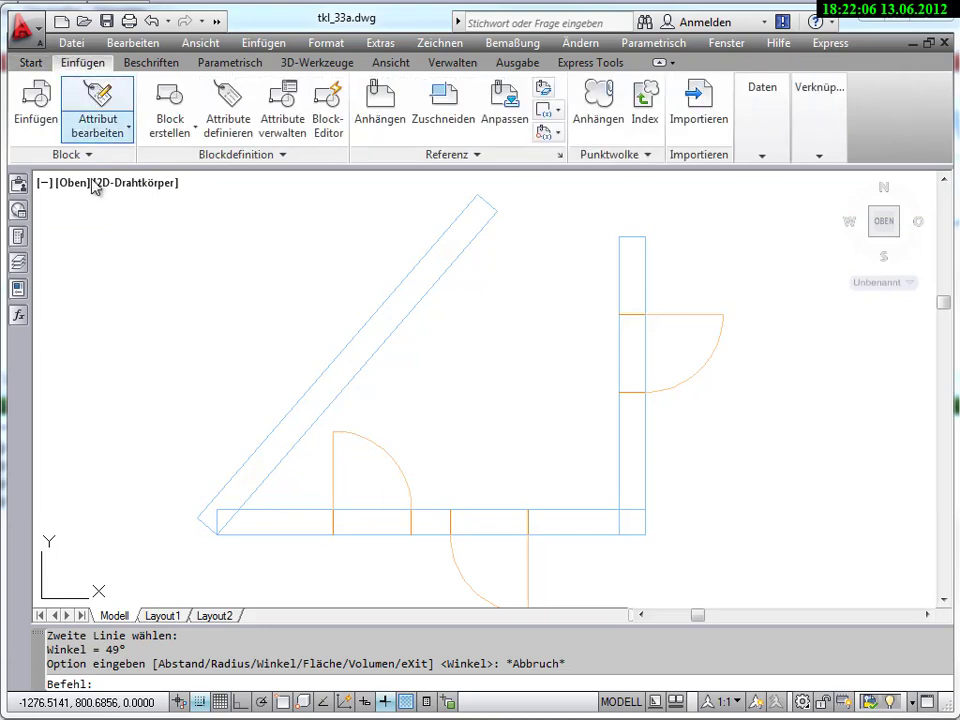
click(40, 108)
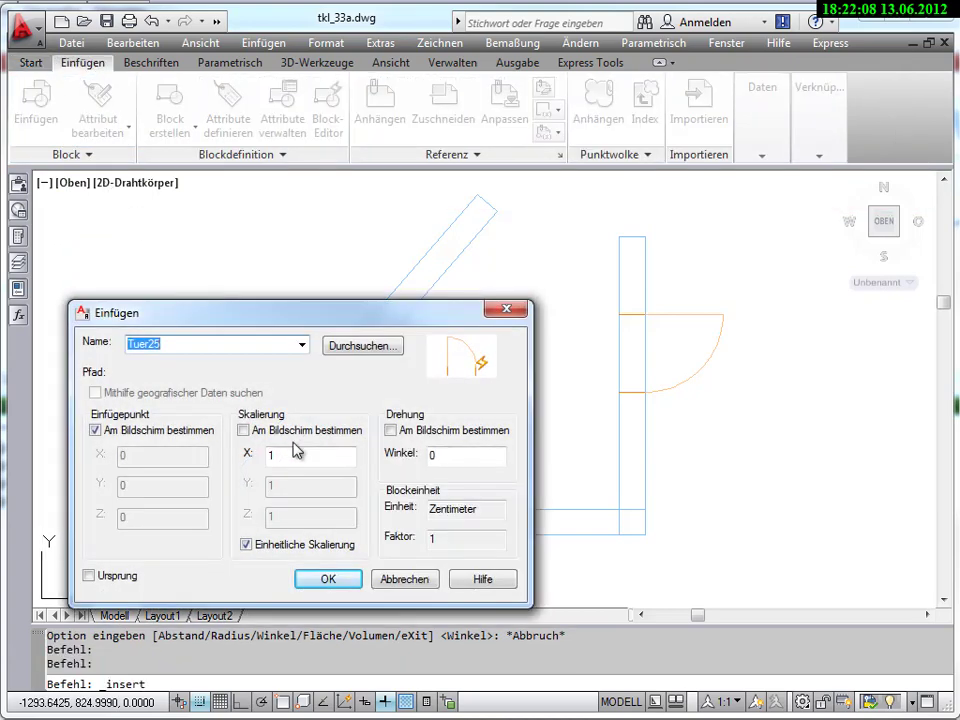
click(391, 431)
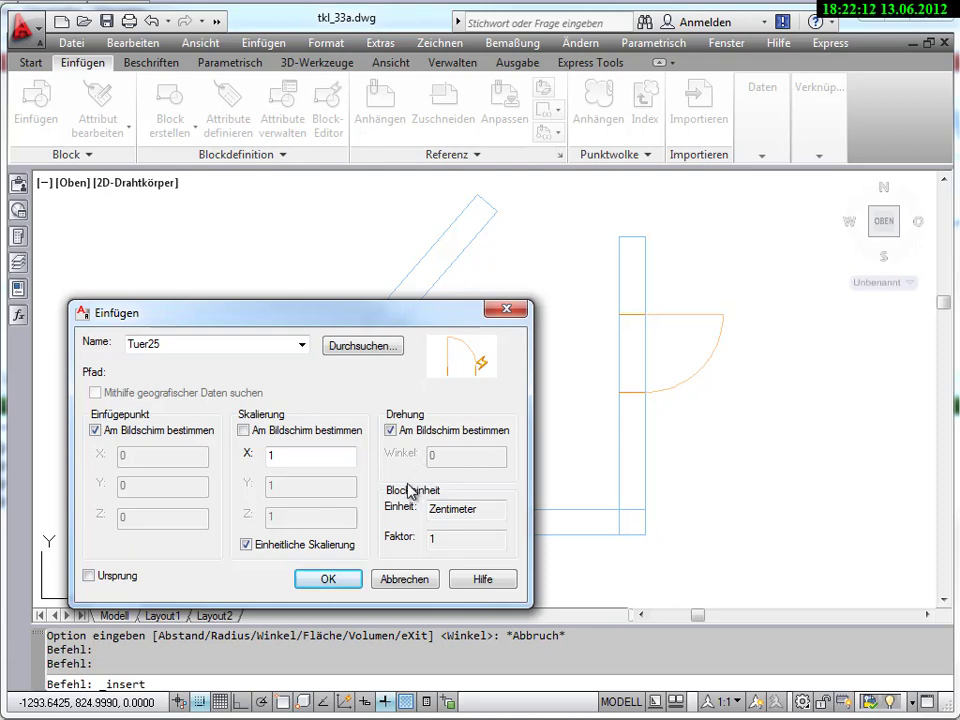
click(331, 580)
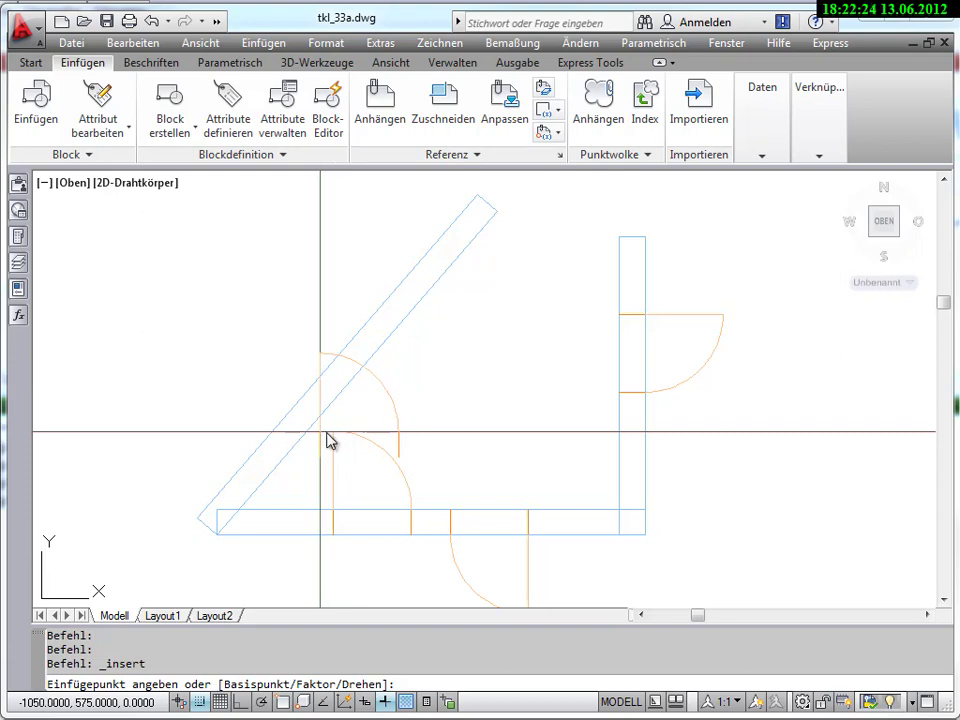
key(F7)
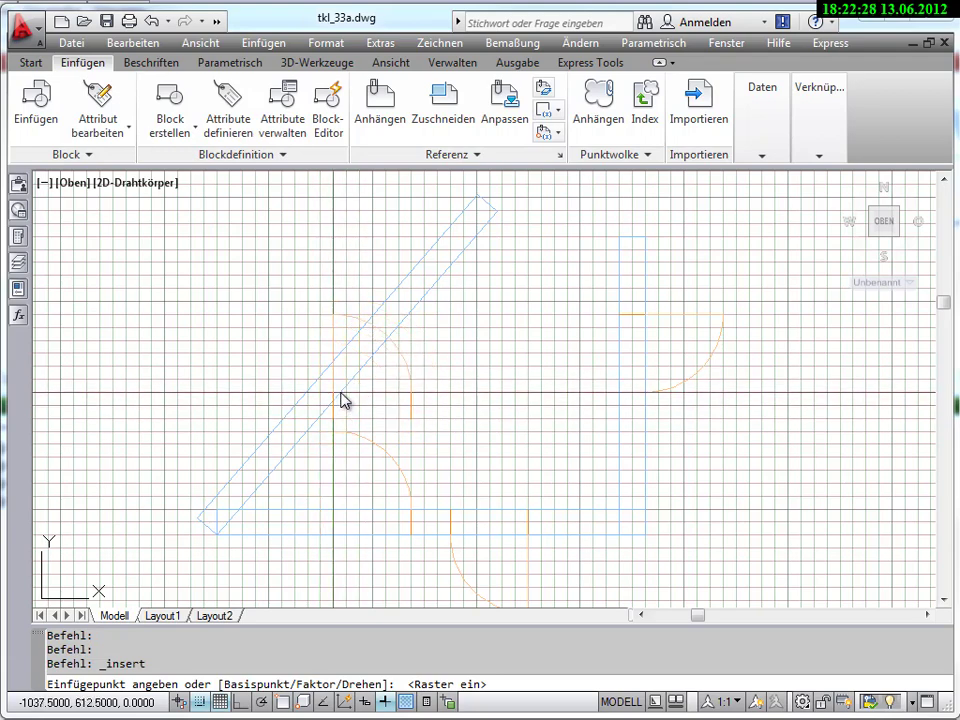
Step: Turn off grid snap and place the door's insertion point on the diagonal wall with Nearest snap
scroll(341, 400, up, 3)
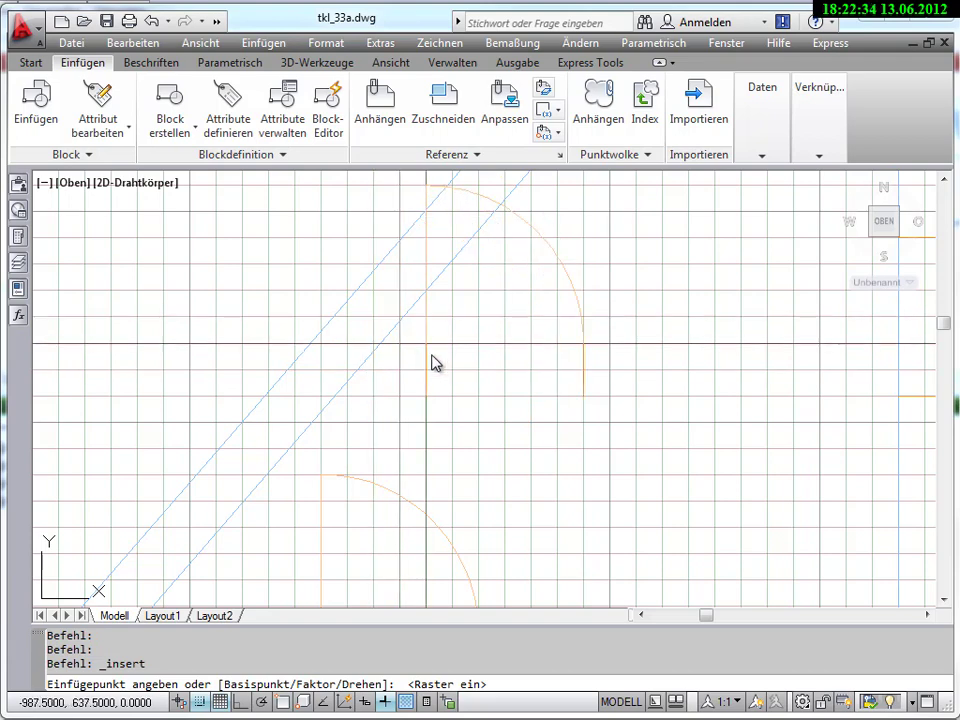
click(203, 702)
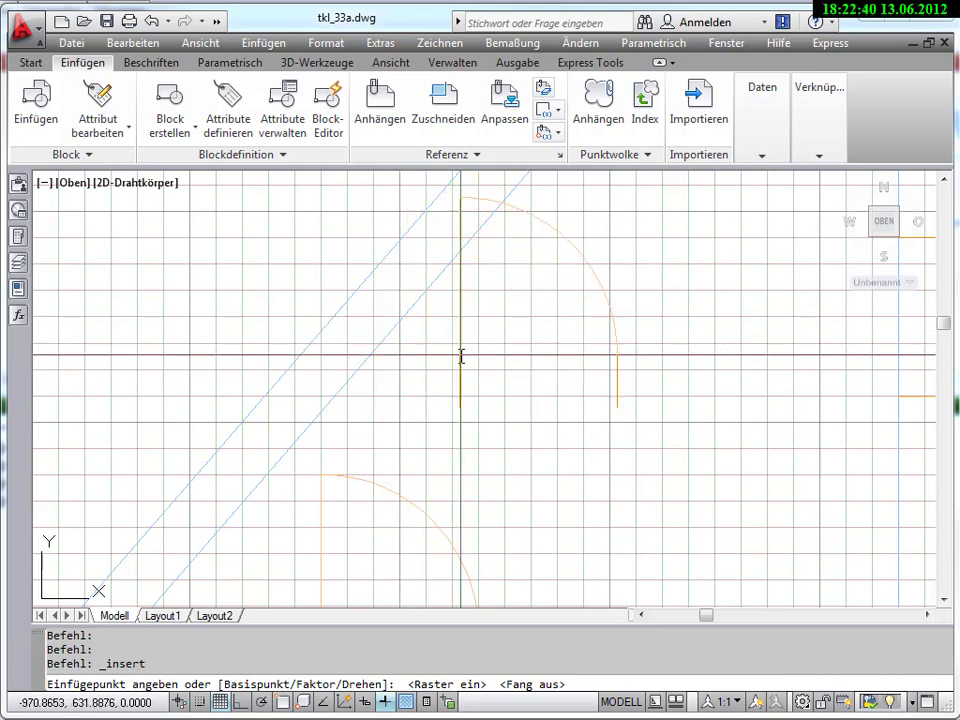
shift+right_click(461, 357)
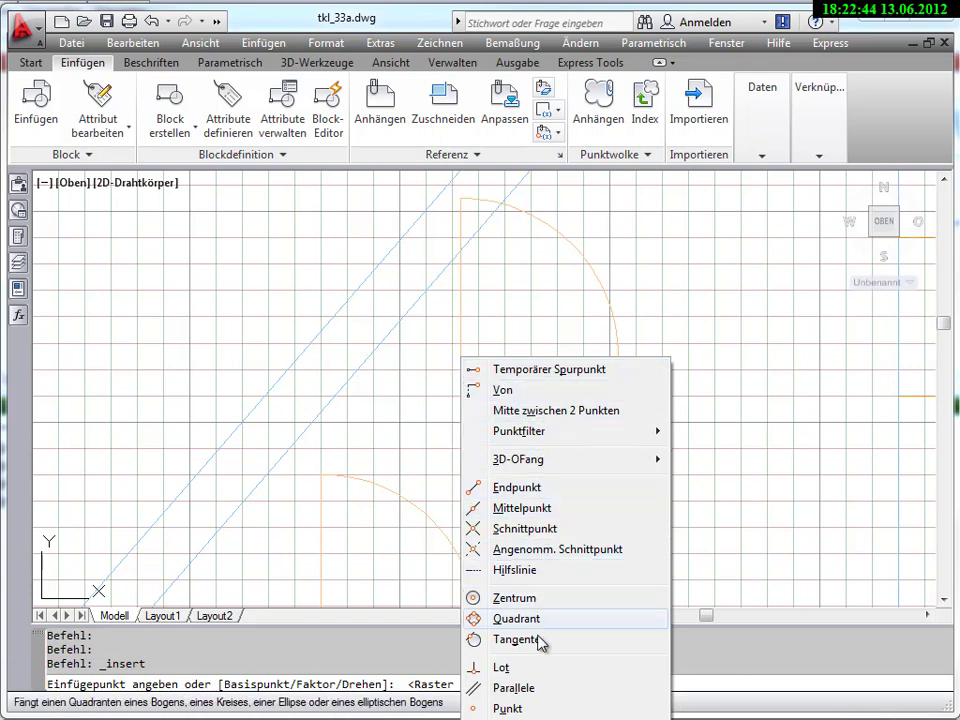
click(525, 717)
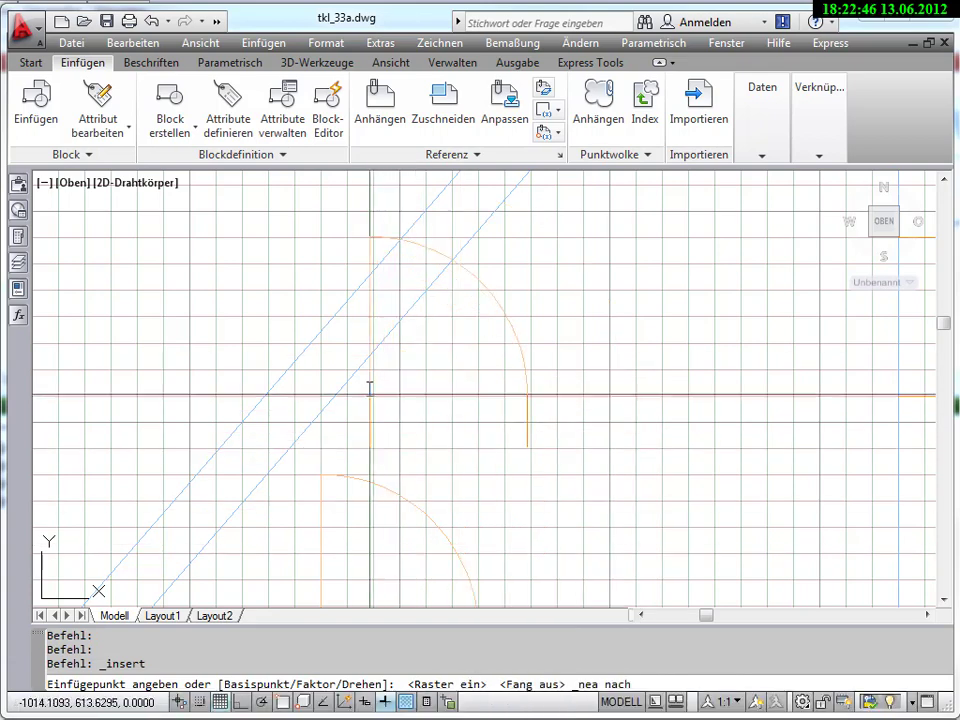
click(361, 368)
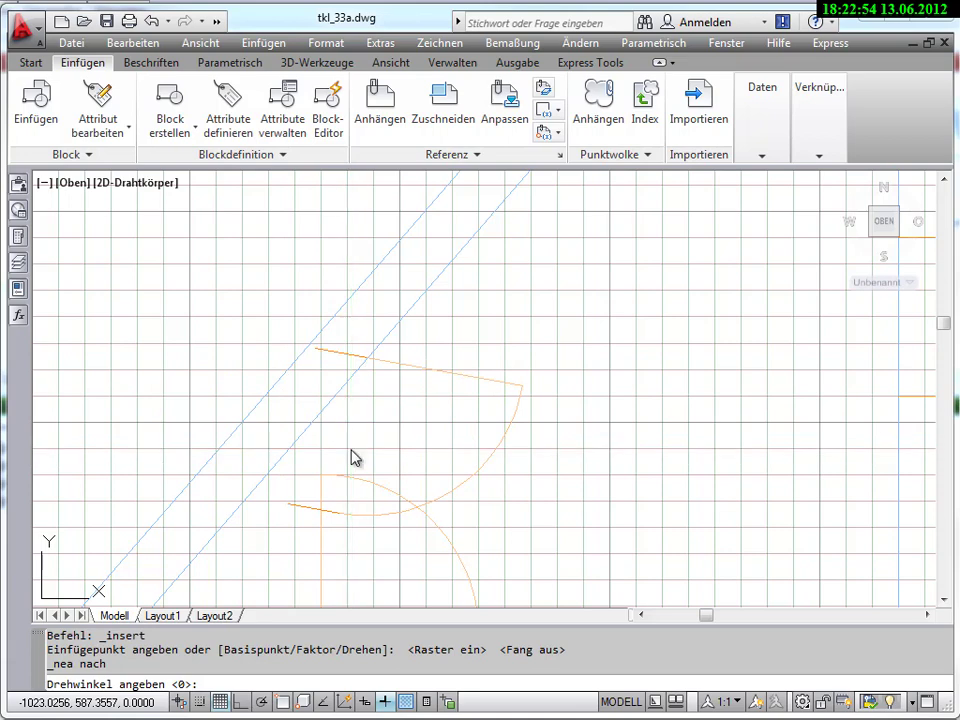
Step: Use Insertion and Nearest snaps to align the door's rotation with the diagonal wall
shift+right_click(352, 452)
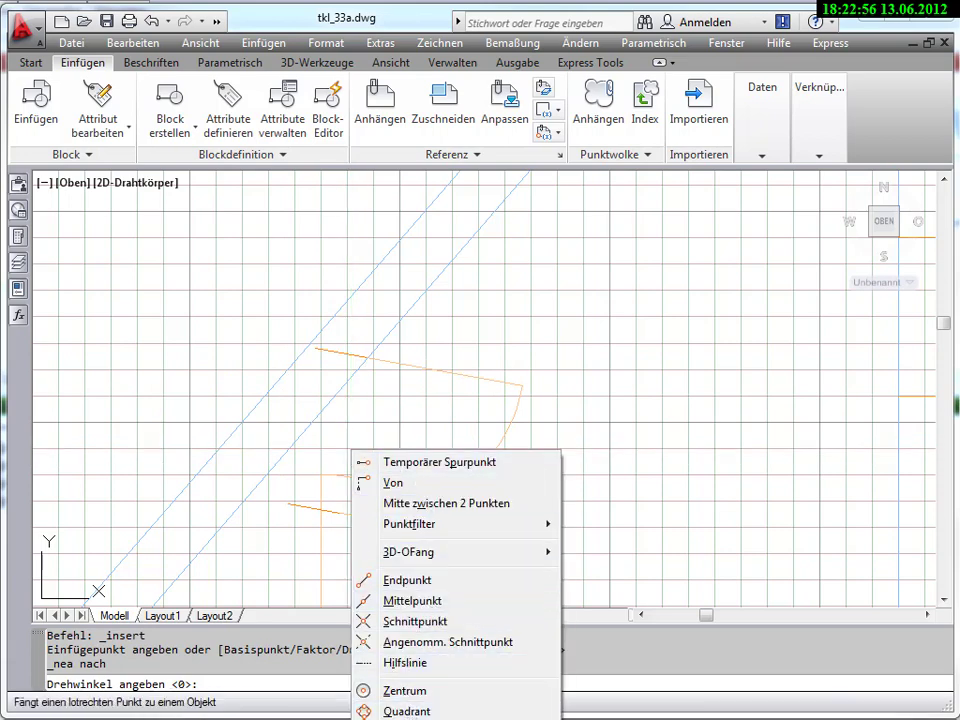
click(420, 715)
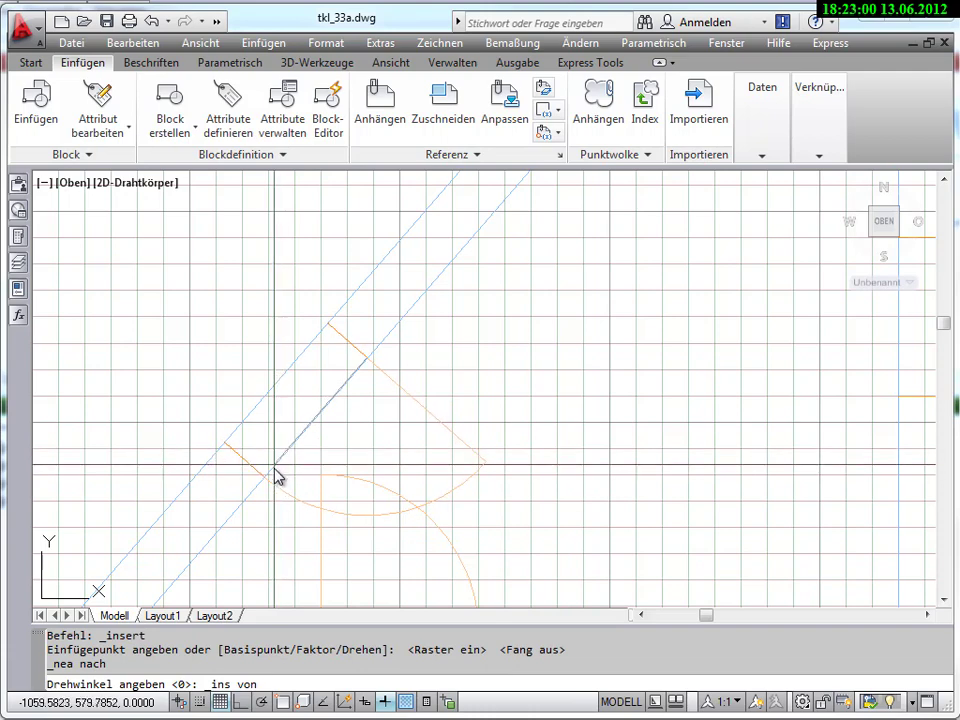
scroll(280, 480, down, 2)
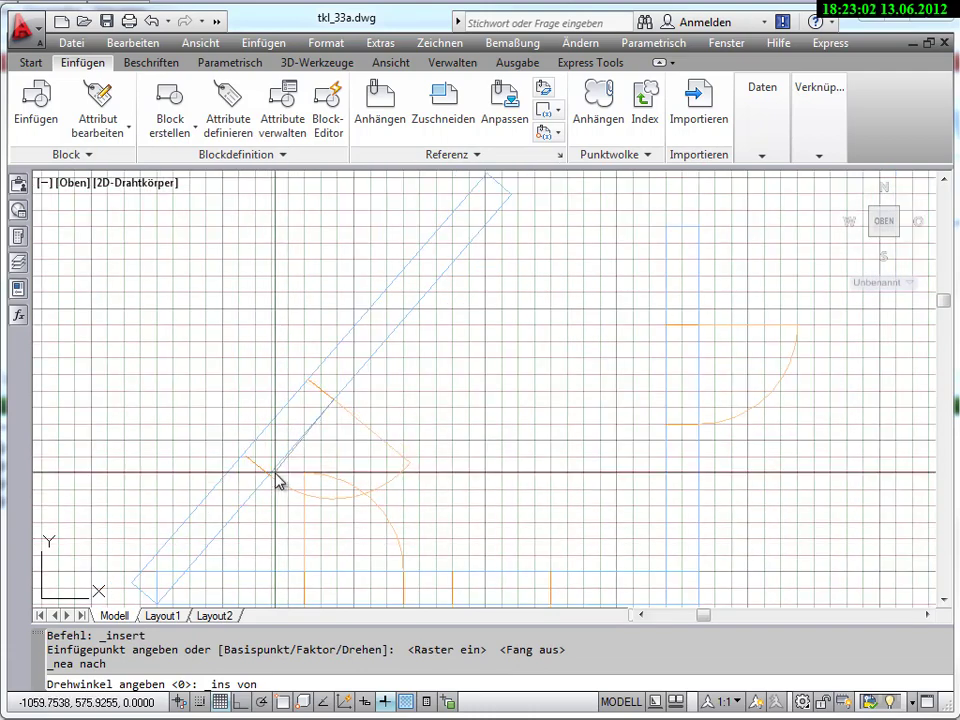
shift+right_click(277, 477)
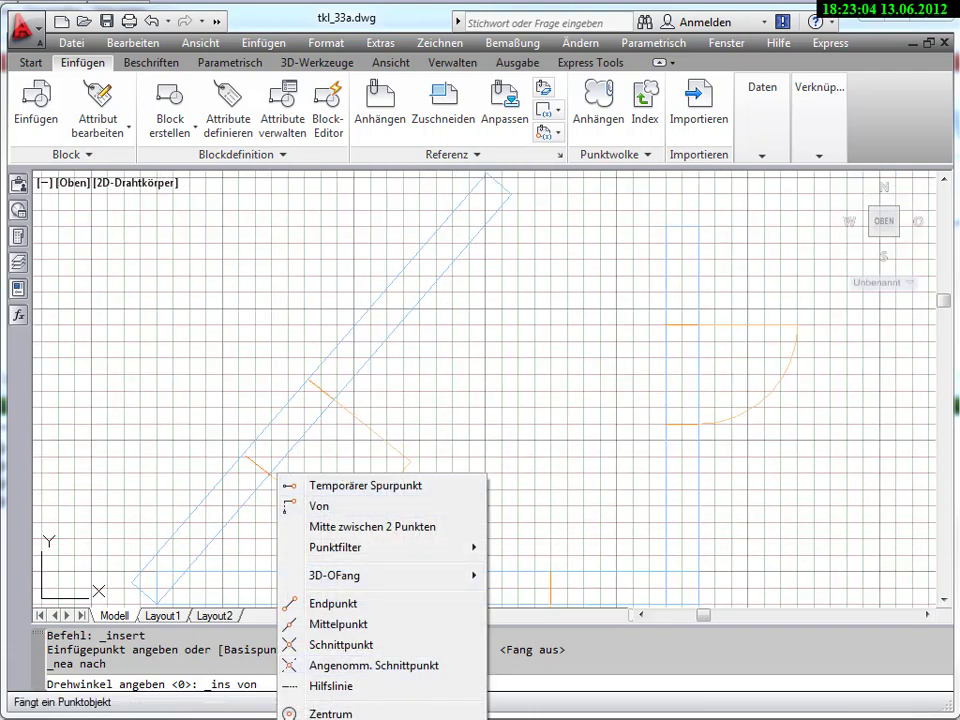
click(330, 718)
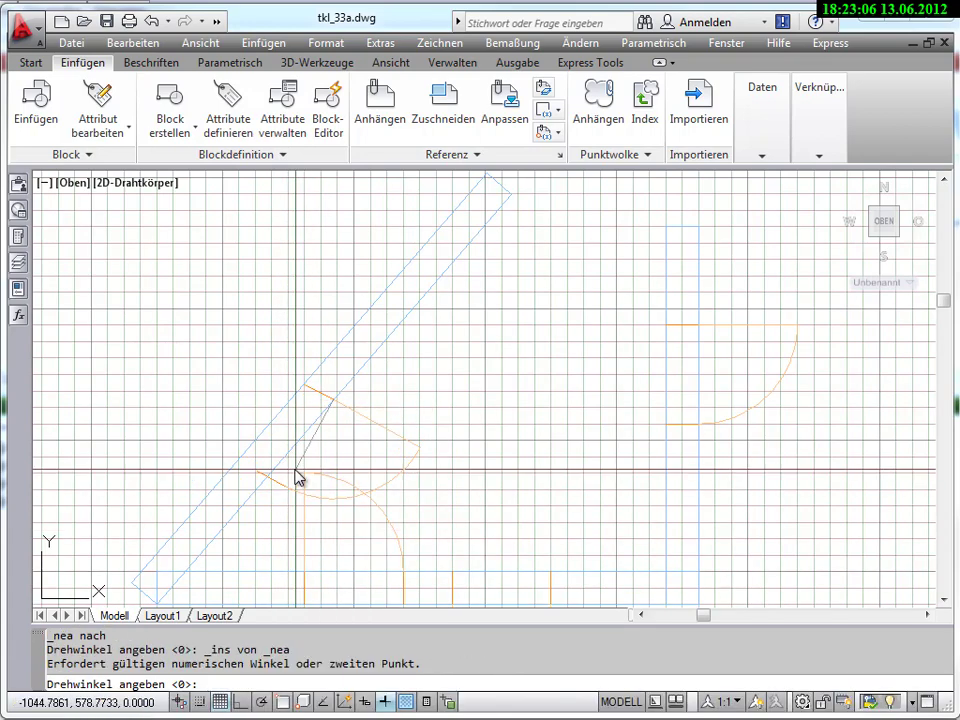
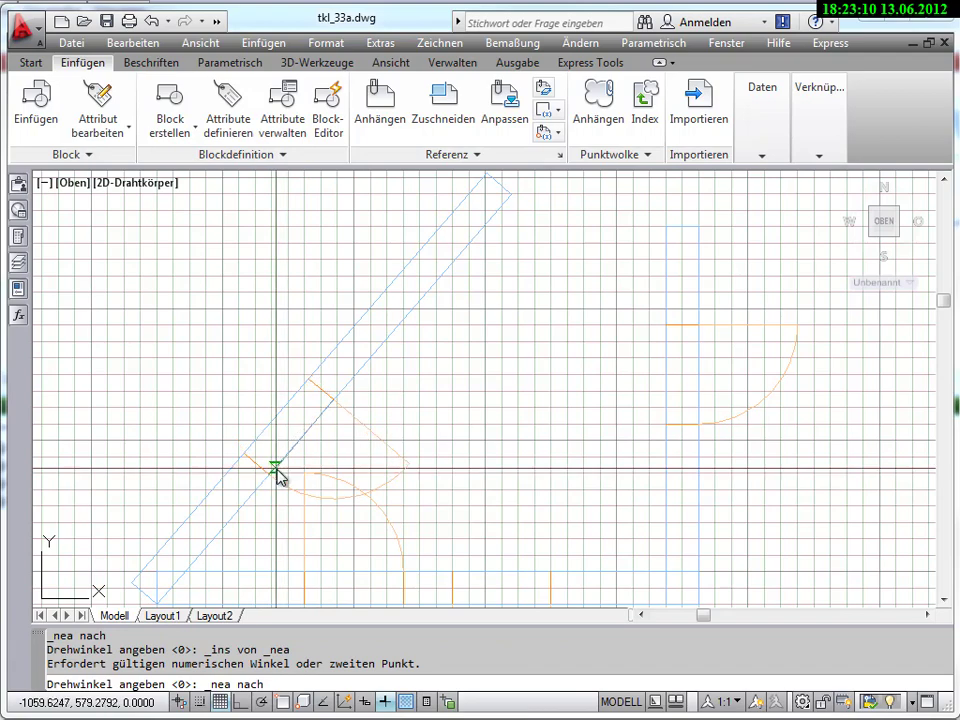
Step: Align the door's rotation to the diagonal wall with a Nearest snap, then zoom out to the whole plan
scroll(275, 480, up, 4)
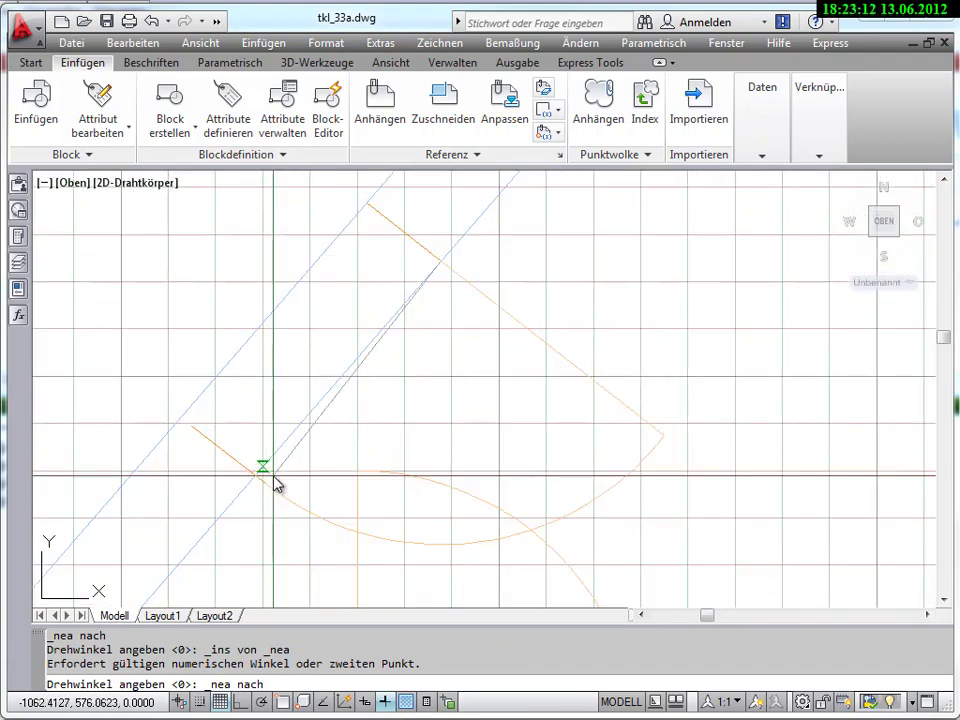
click(271, 465)
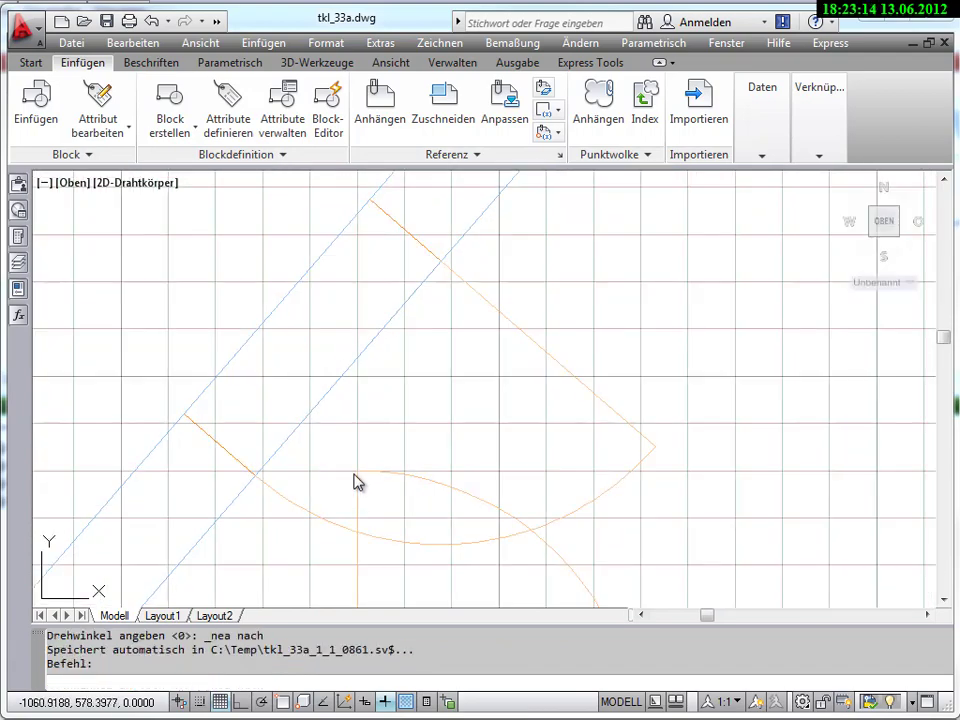
scroll(350, 470, down, 2)
scroll(345, 470, down, 2)
middle_drag(335, 452, 293, 430)
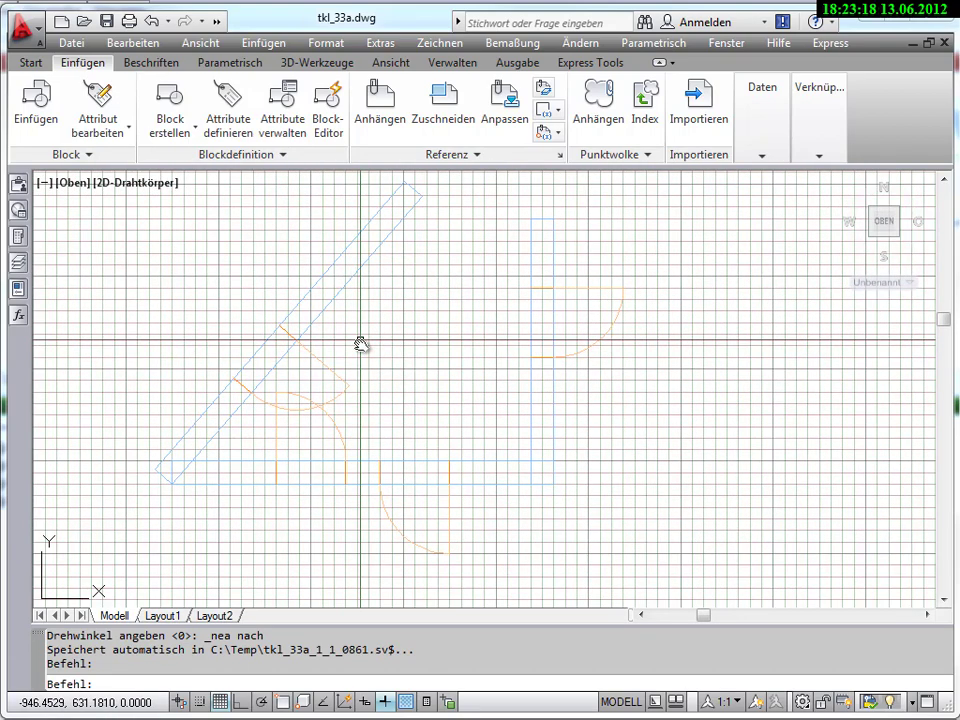
Step: Start inserting another Tuer25 door block, placing it with a one-off Nearest snap
click(37, 102)
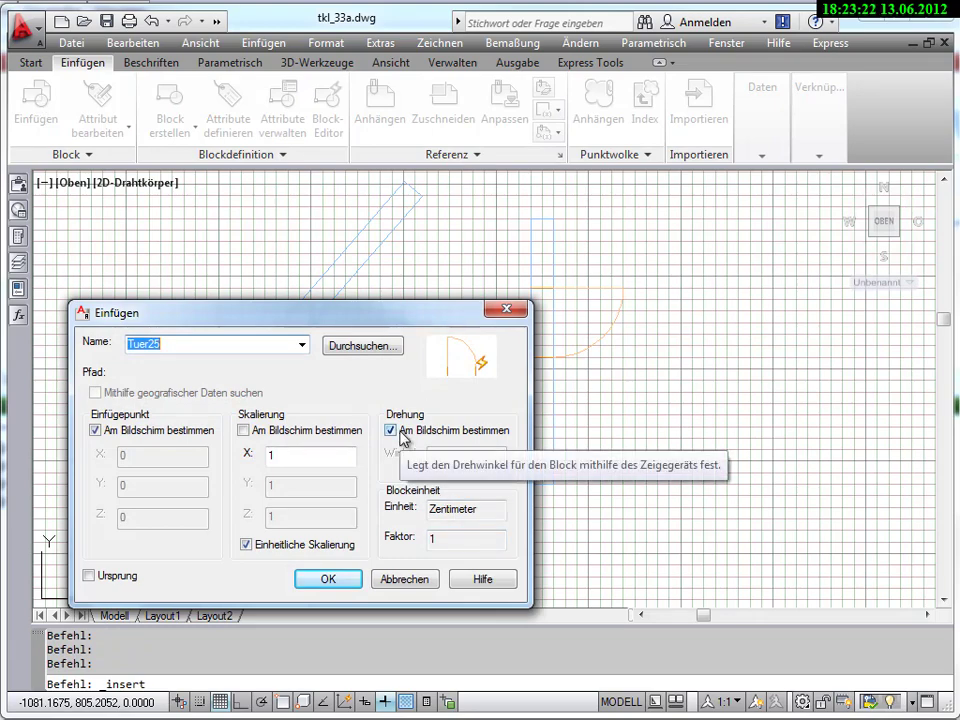
key(Return)
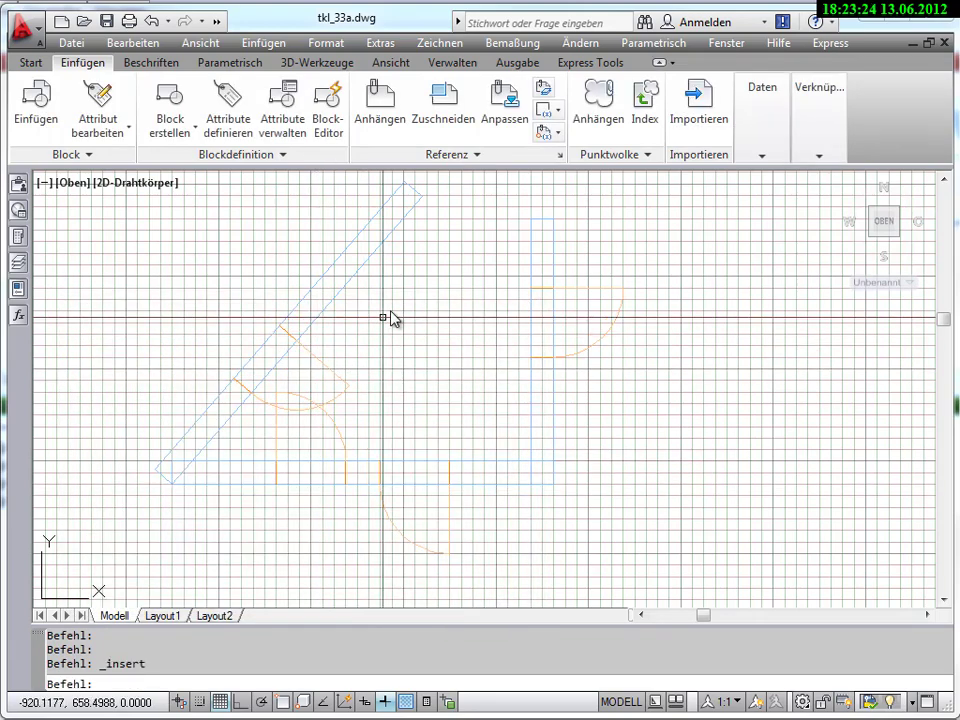
shift+right_click(392, 317)
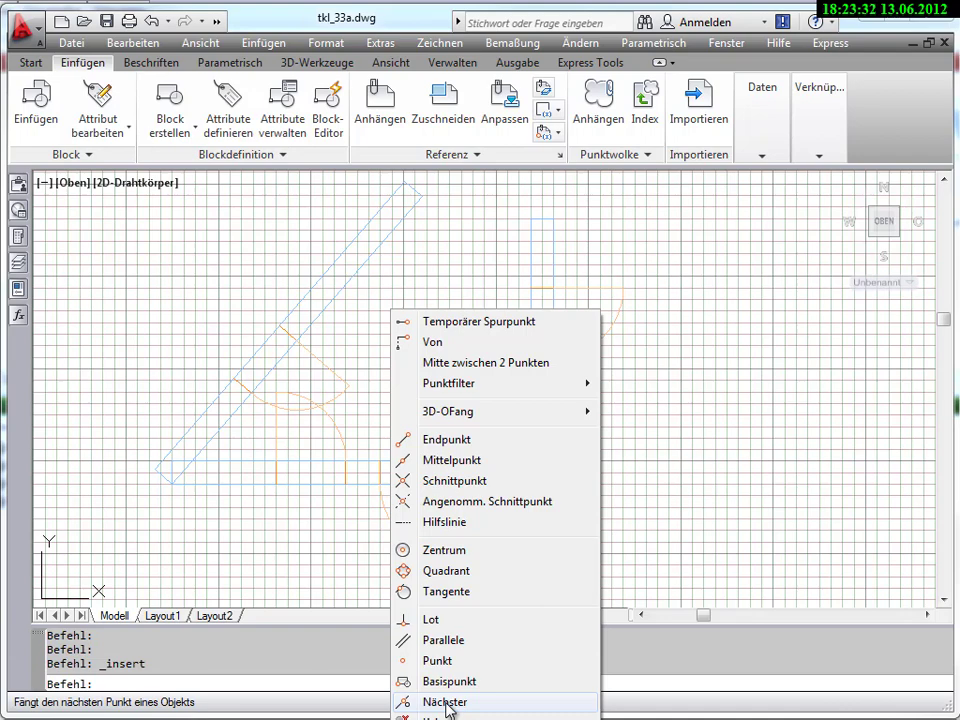
click(446, 703)
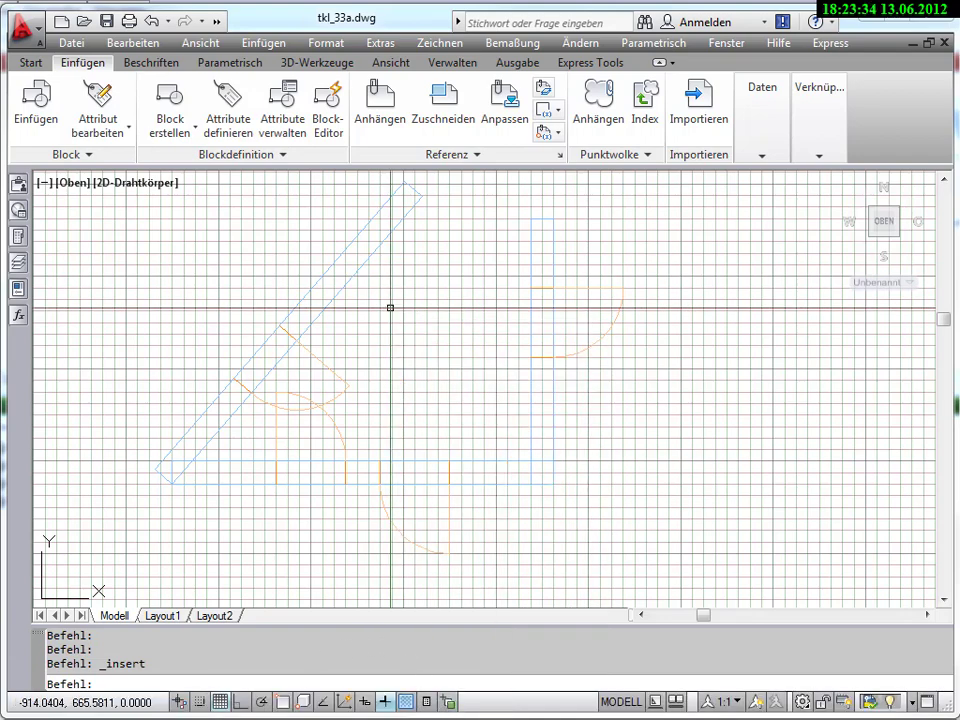
right_click(281, 704)
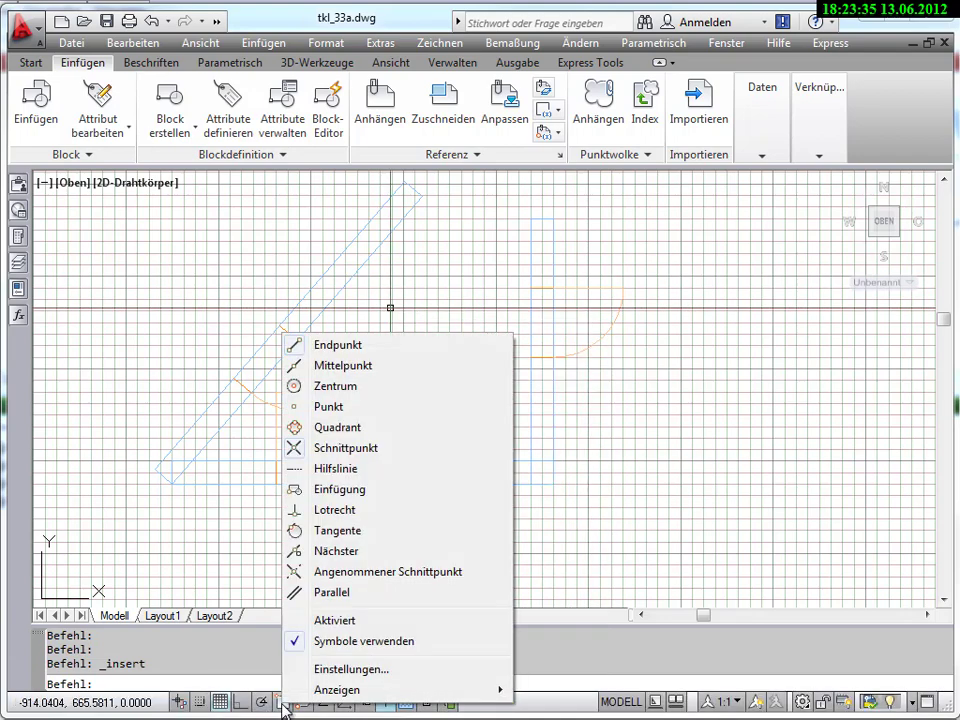
Step: Untick Nächster Punkt in the object snap settings, keeping Endpoint and Intersection active
click(330, 669)
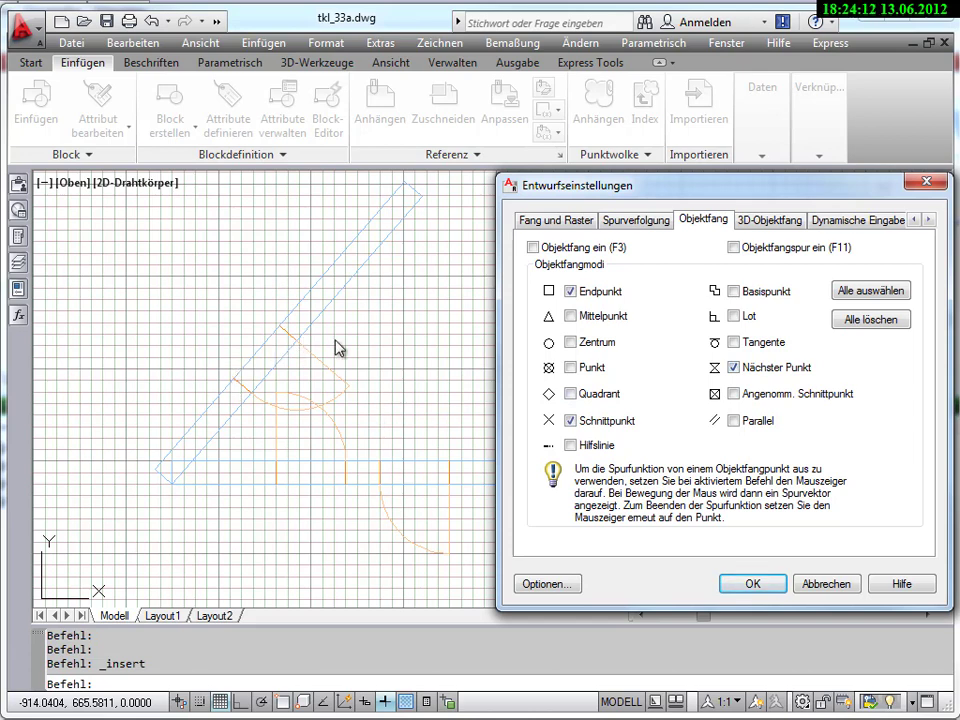
click(735, 368)
click(752, 584)
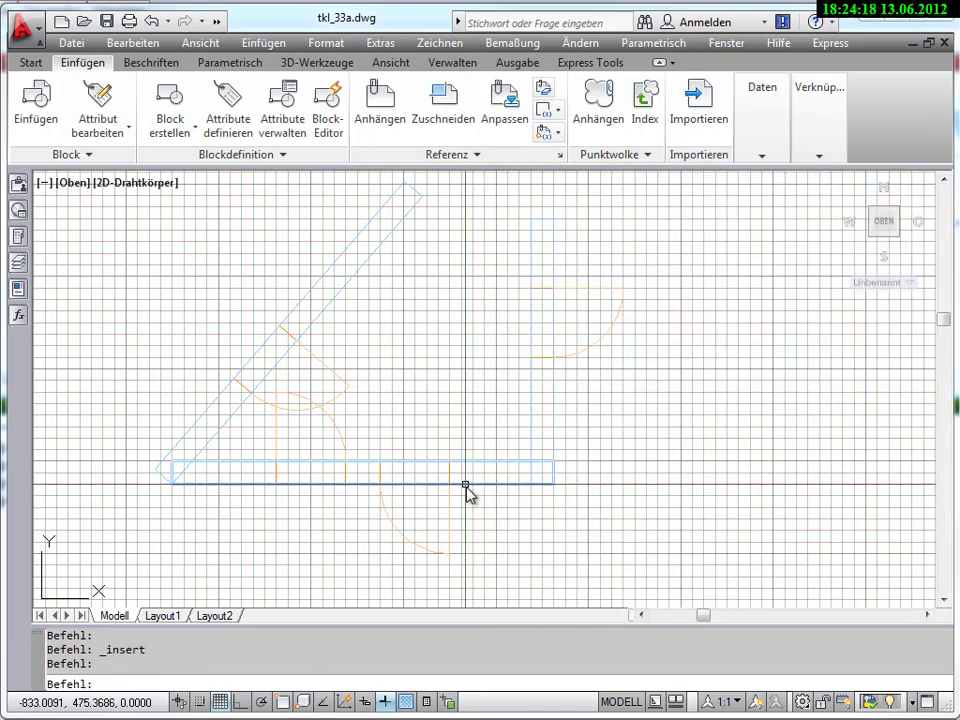
Step: Erase the three extra door arcs and select the remaining lower-wall door for editing
middle_drag(467, 489, 445, 523)
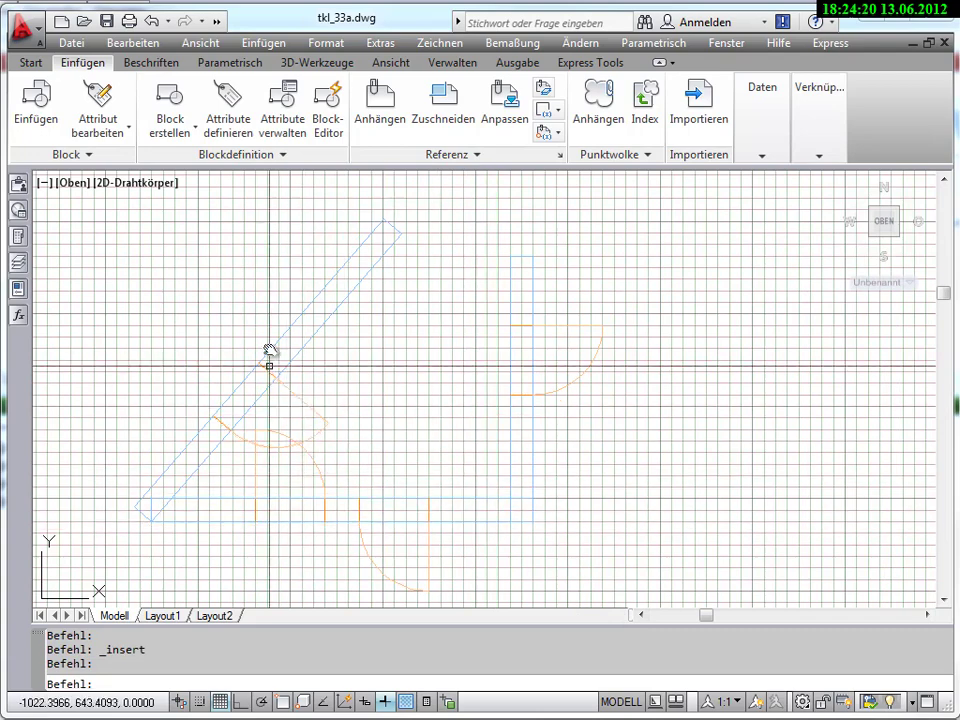
click(355, 463)
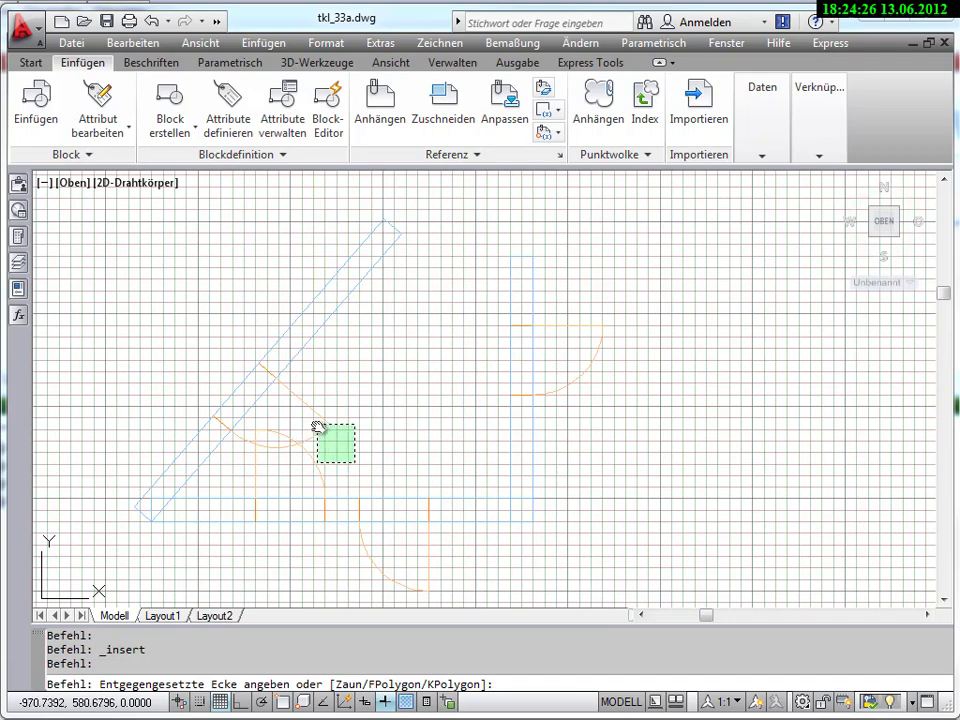
click(317, 426)
key(Delete)
click(476, 580)
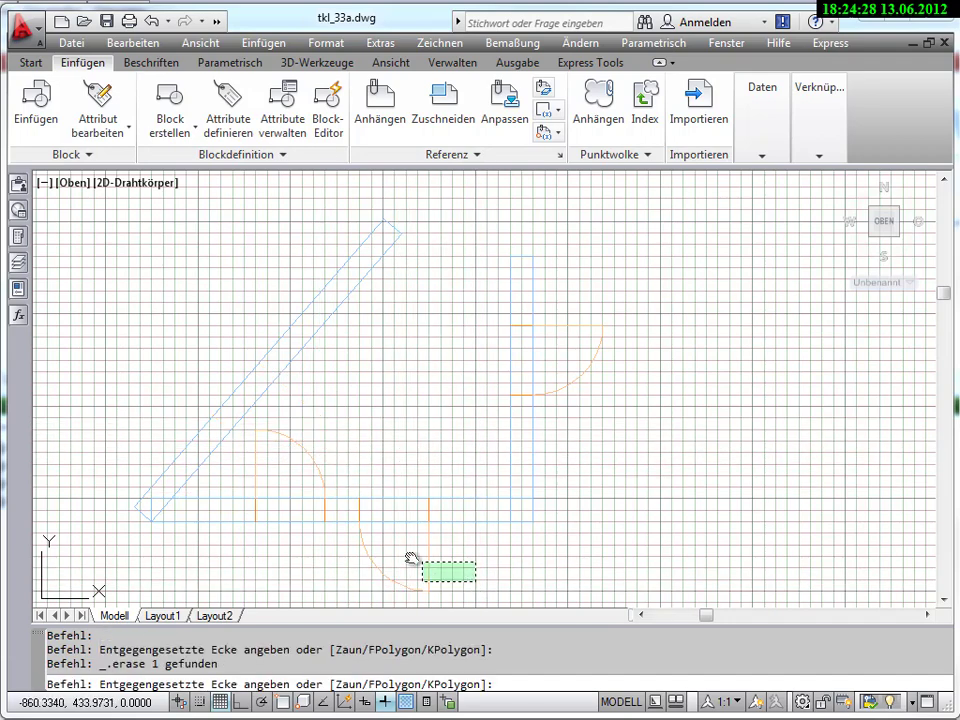
click(420, 560)
key(Delete)
click(582, 414)
click(574, 368)
key(Delete)
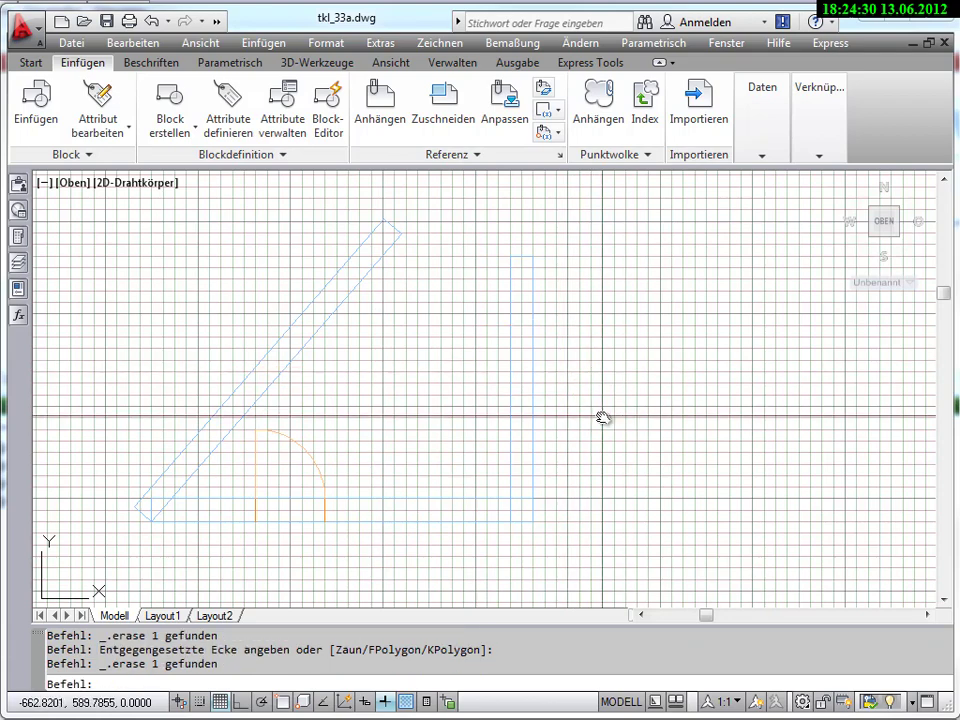
click(317, 464)
right_click(313, 463)
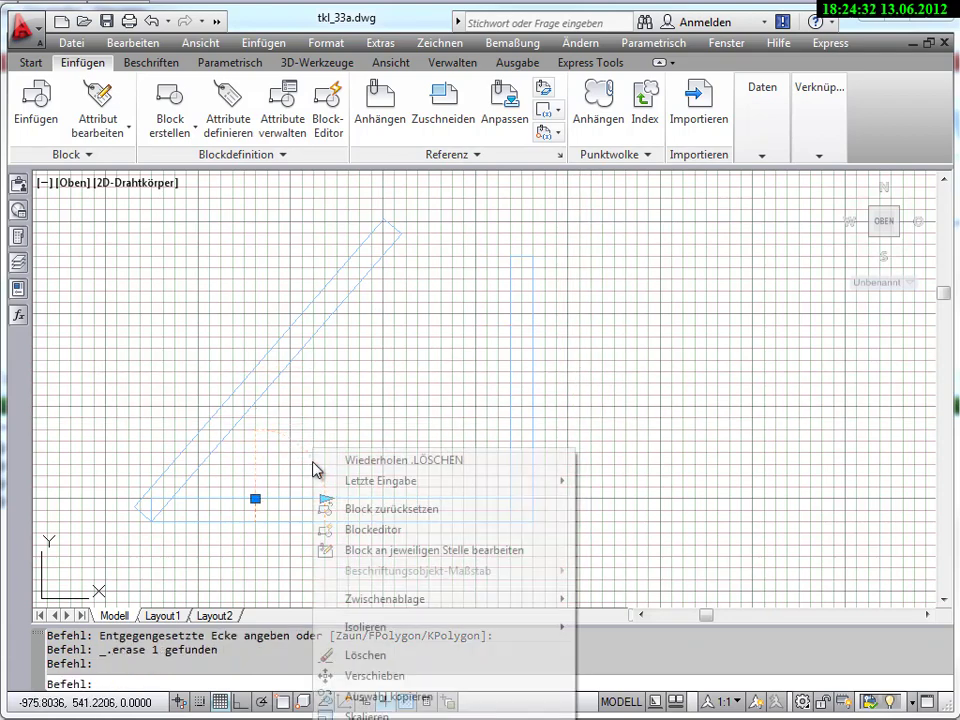
Step: Open the door in the Block Editor and add an alignment parameter from the origin along the wall
click(373, 530)
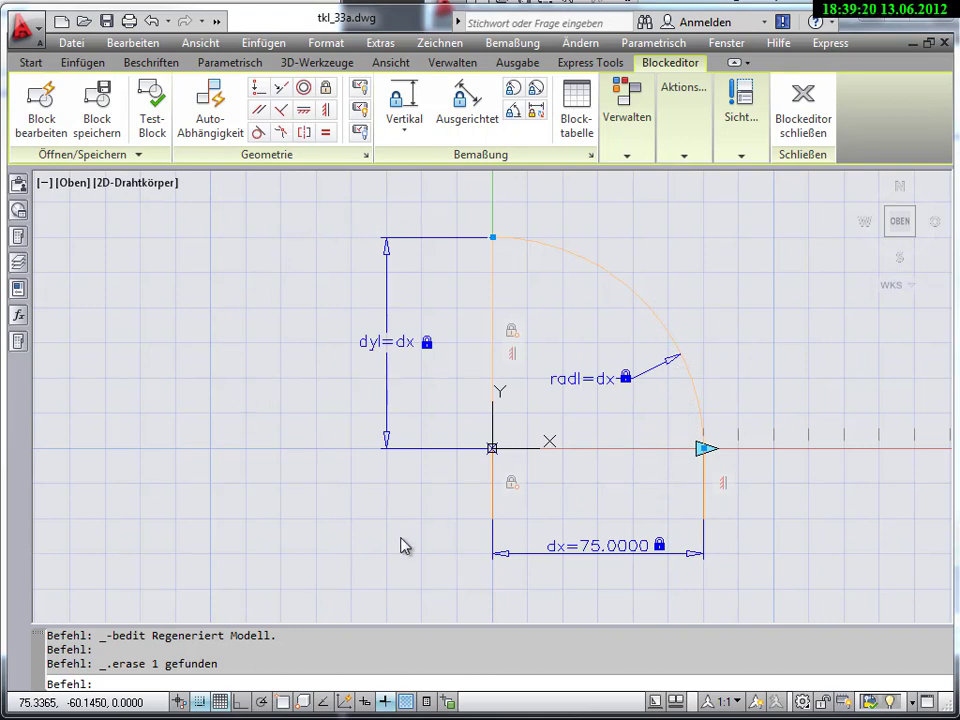
click(22, 342)
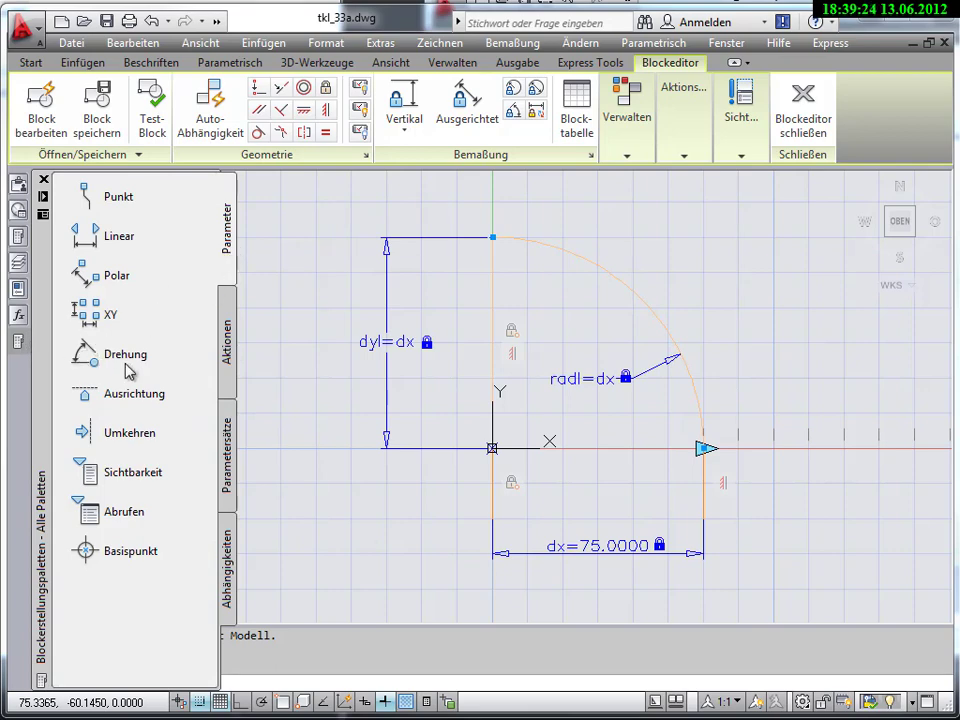
click(100, 396)
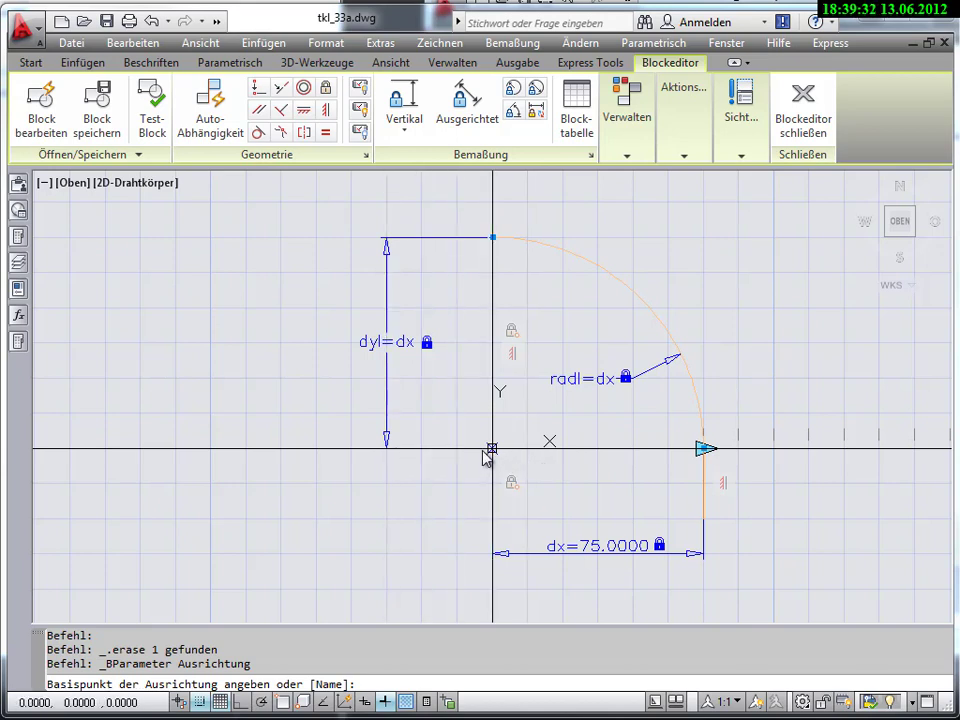
click(491, 449)
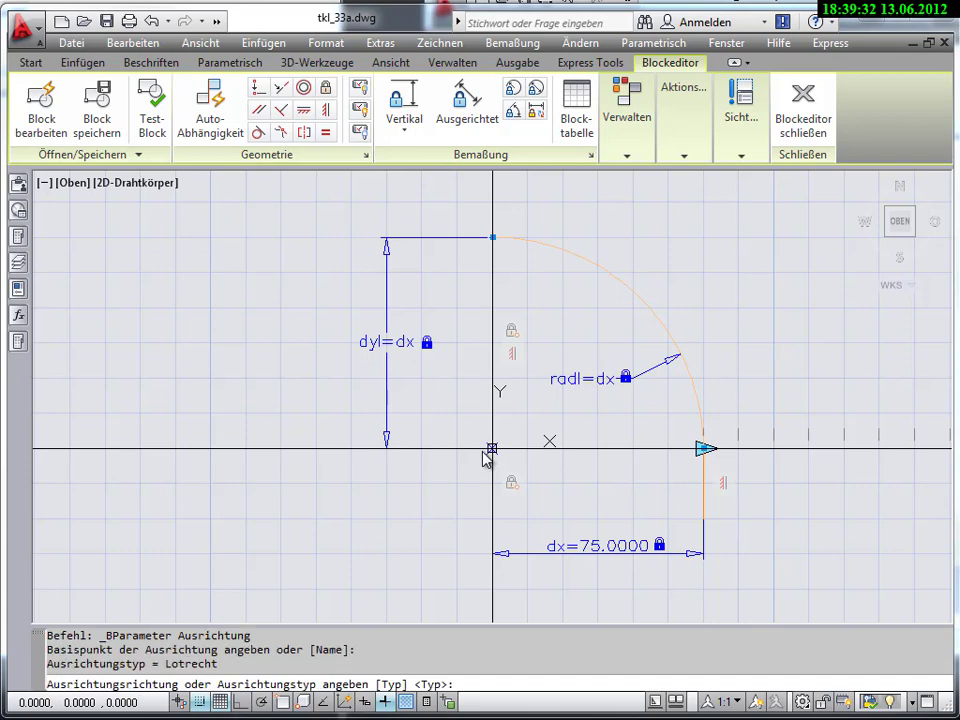
click(704, 449)
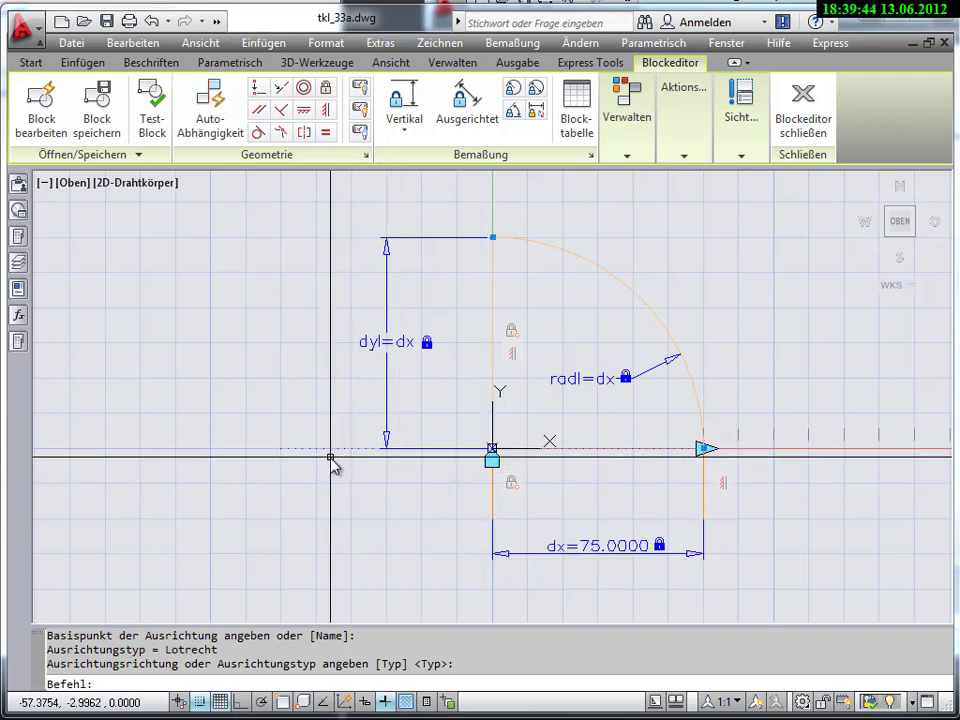
Step: Shift the alignment parameter's grip slightly left of the origin
click(320, 456)
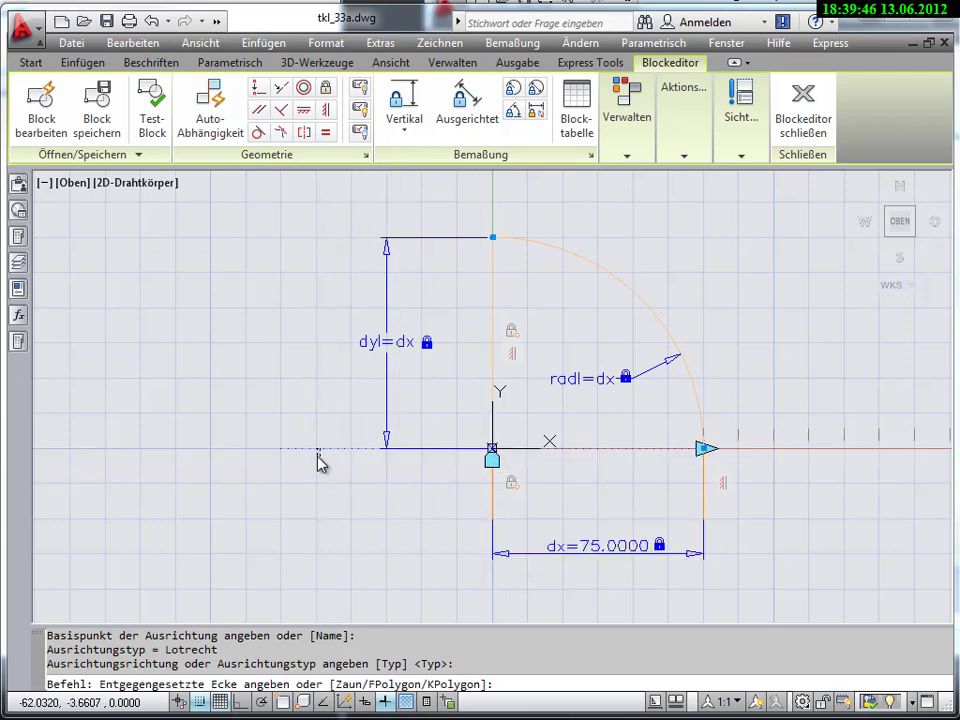
click(300, 466)
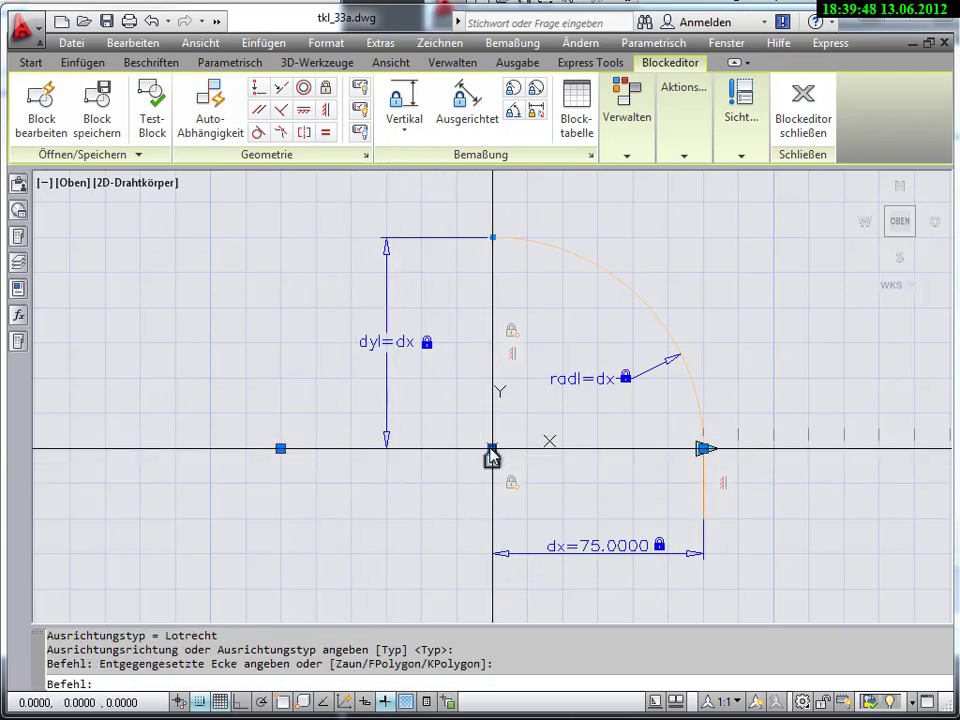
click(492, 449)
click(457, 449)
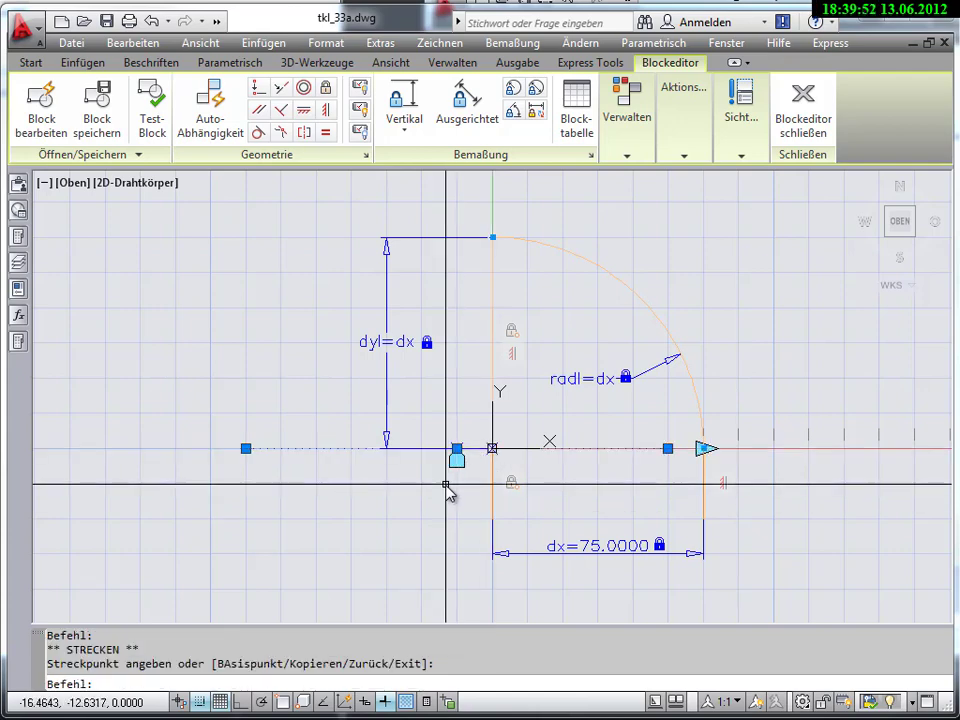
key(Escape)
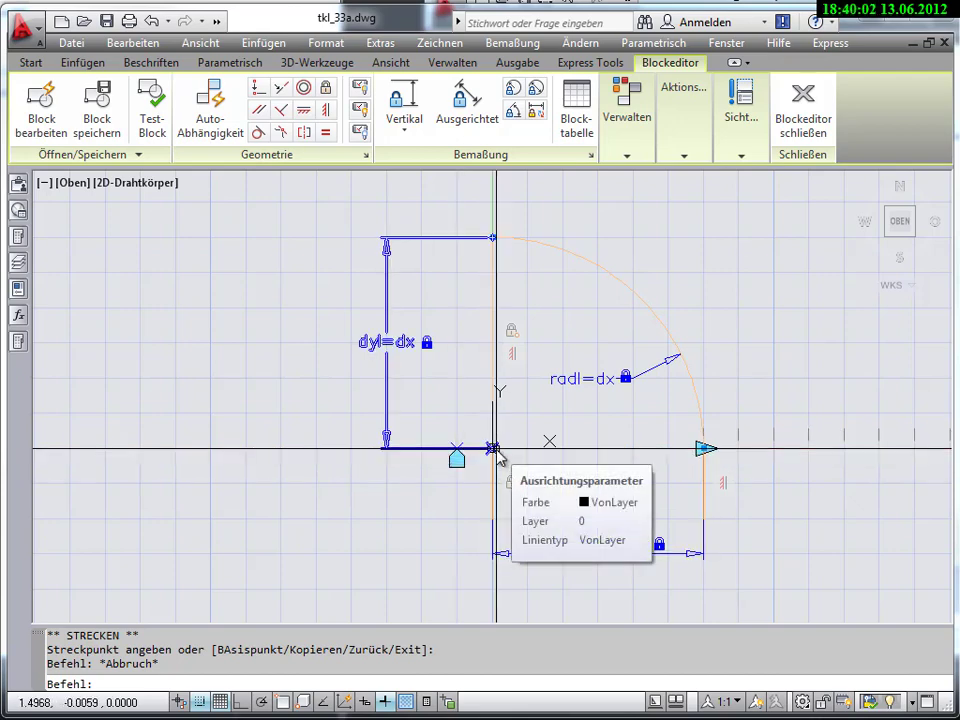
key(Escape)
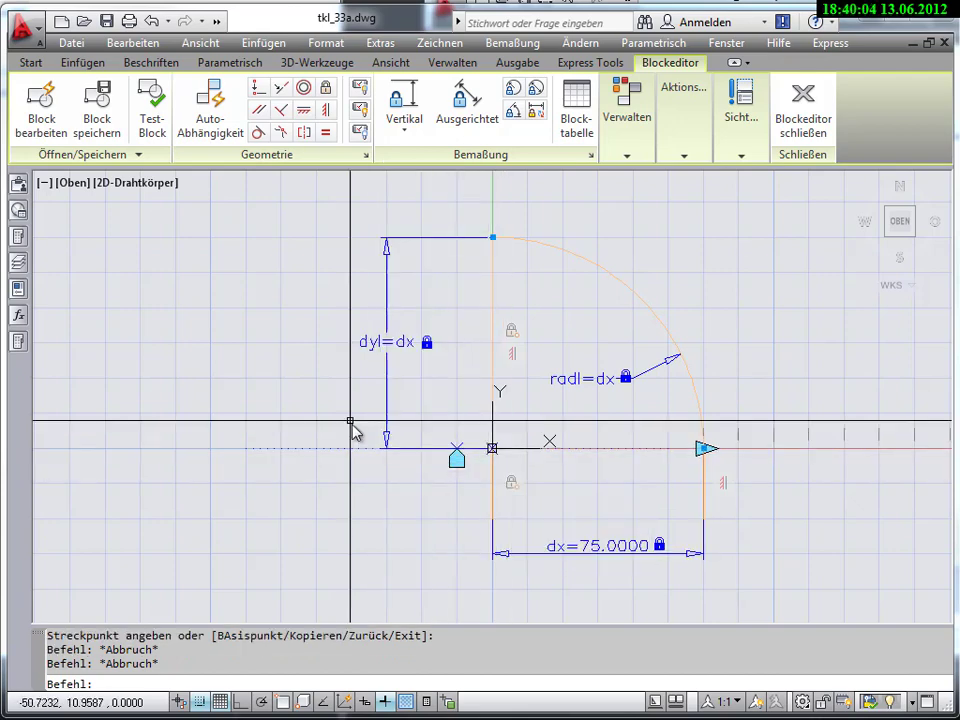
Step: Close the Block Editor with Änderungen speichern und Blockeditor beenden
click(19, 316)
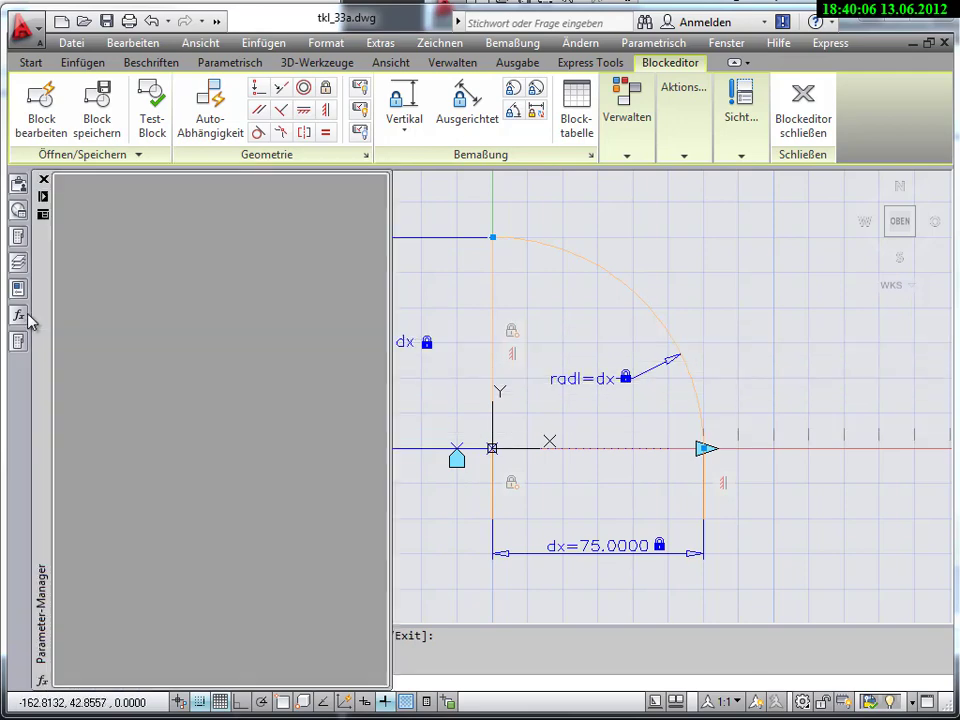
click(20, 342)
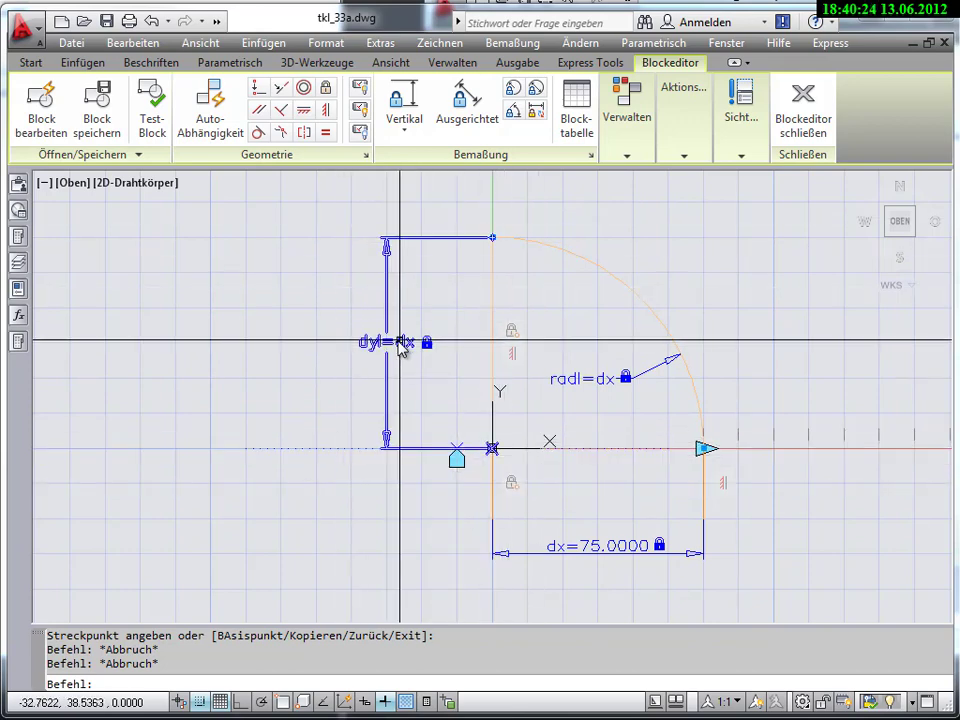
click(805, 118)
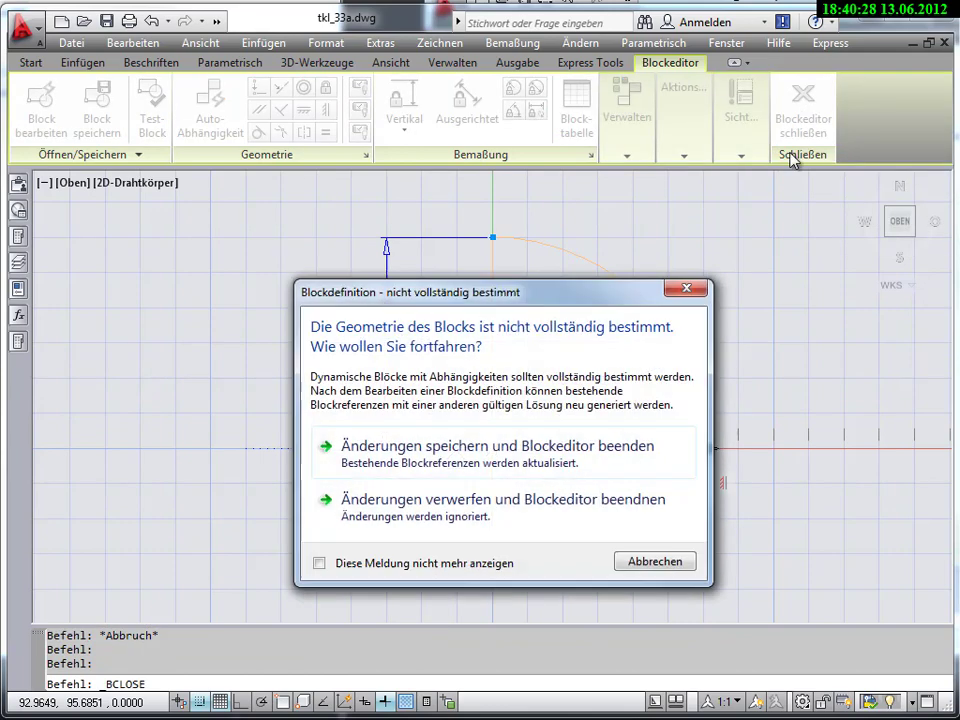
click(497, 455)
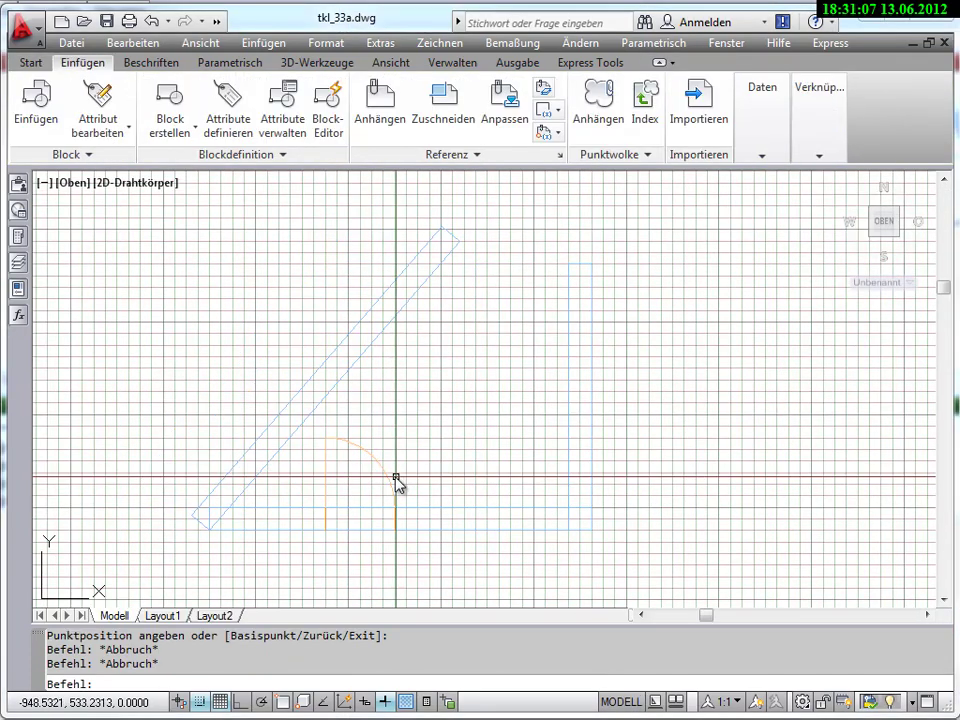
click(389, 480)
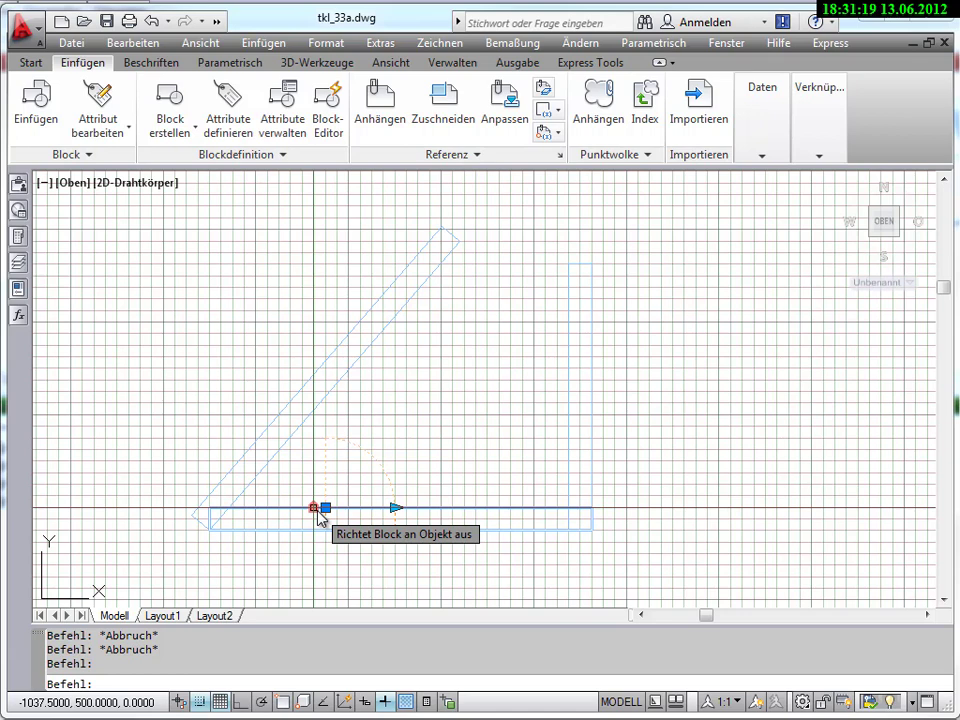
click(314, 508)
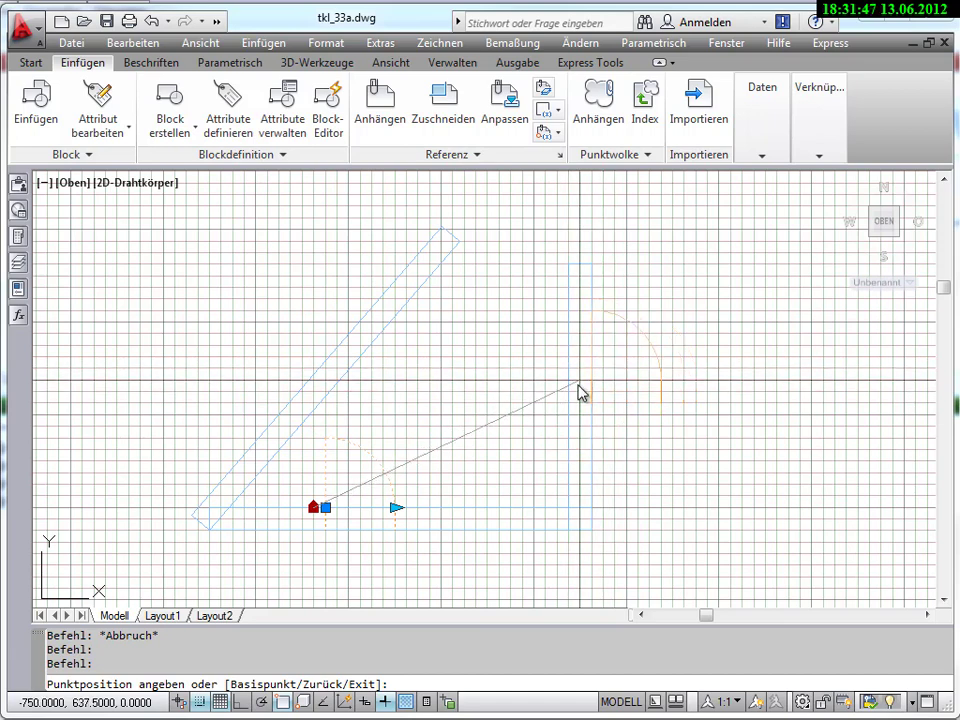
key(F7)
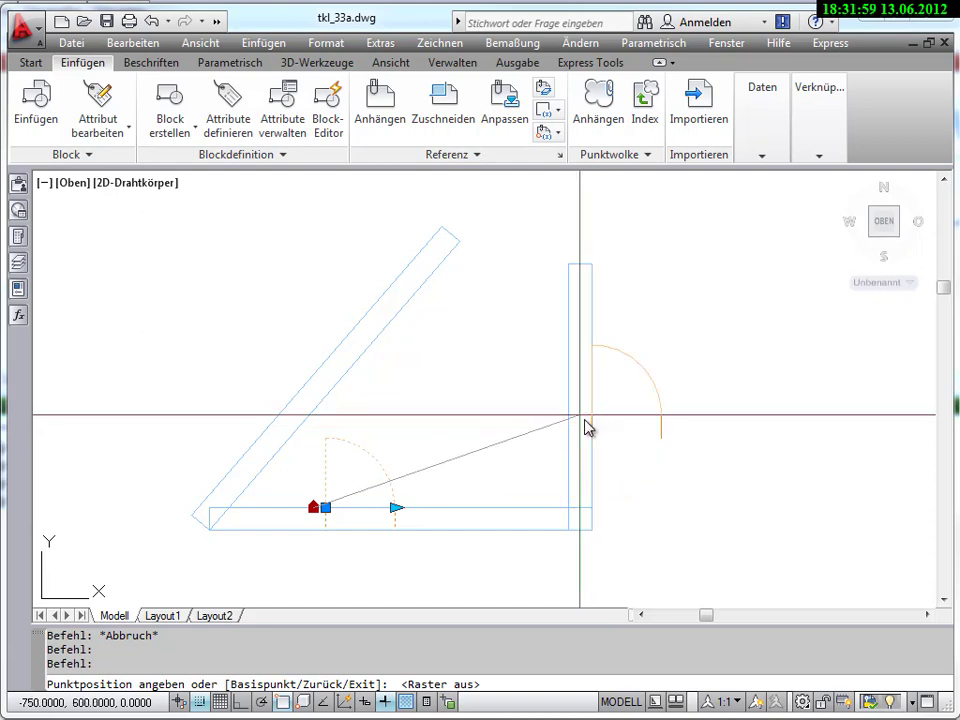
key(Escape)
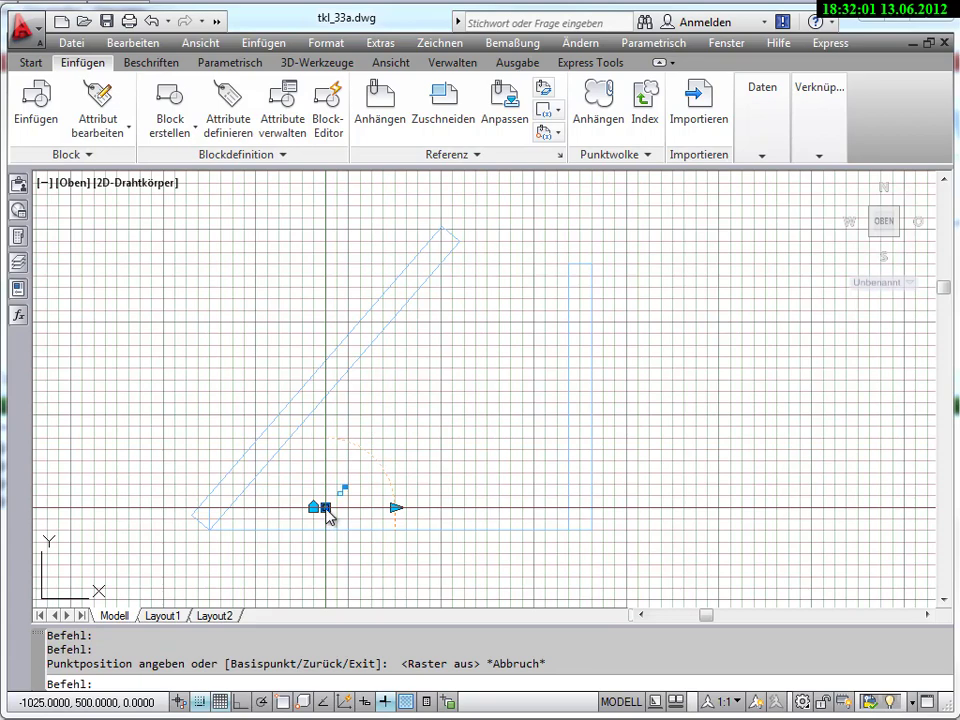
key(Escape)
click(320, 500)
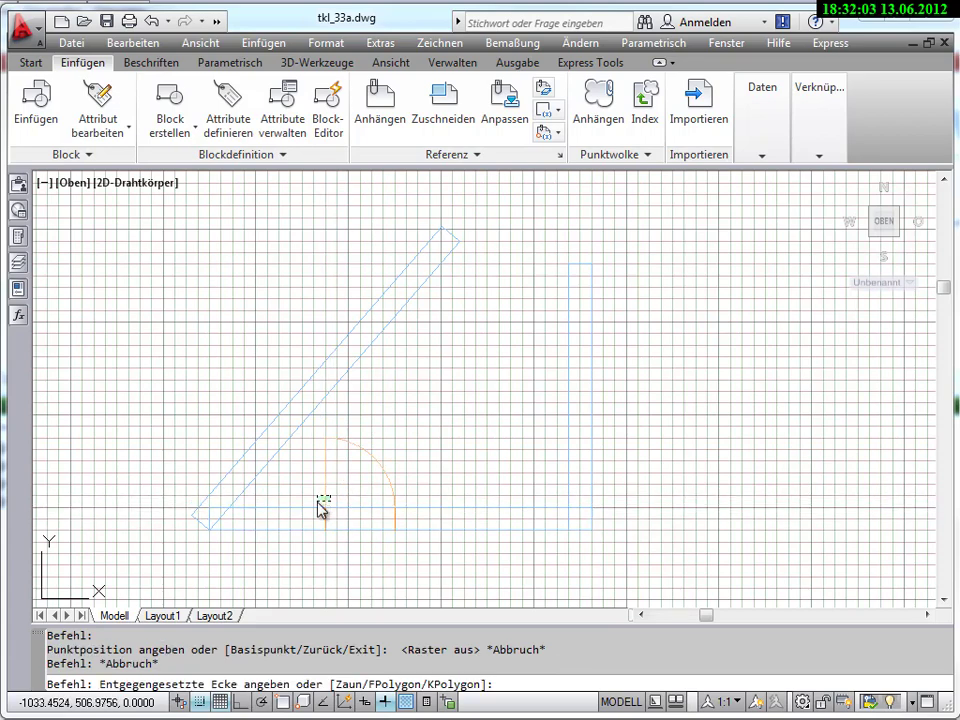
click(331, 513)
click(326, 508)
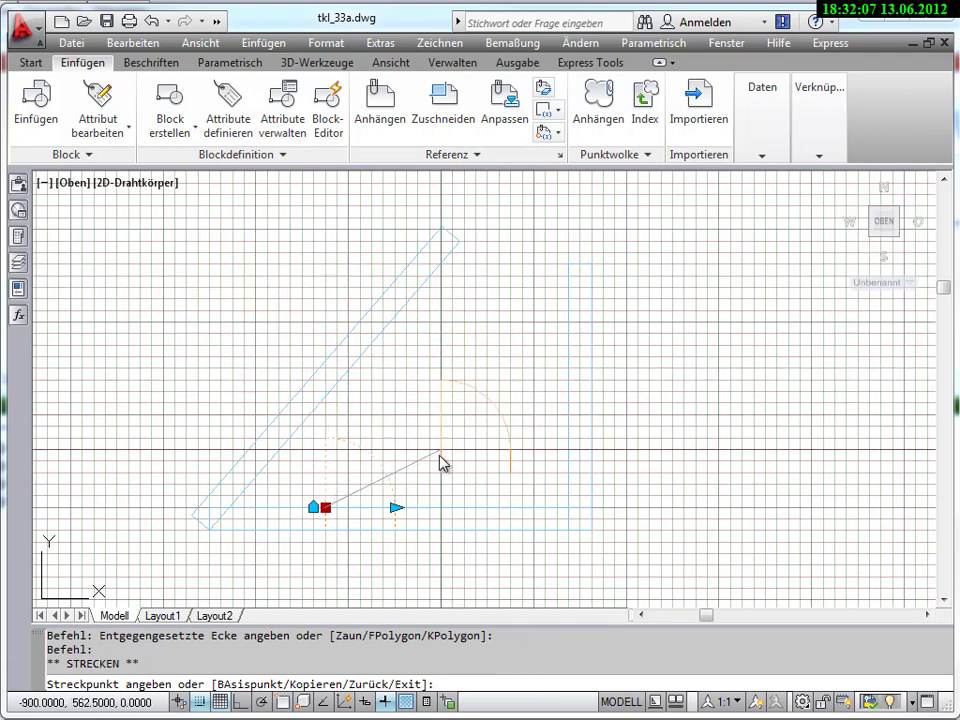
key(Escape)
key(Escape)
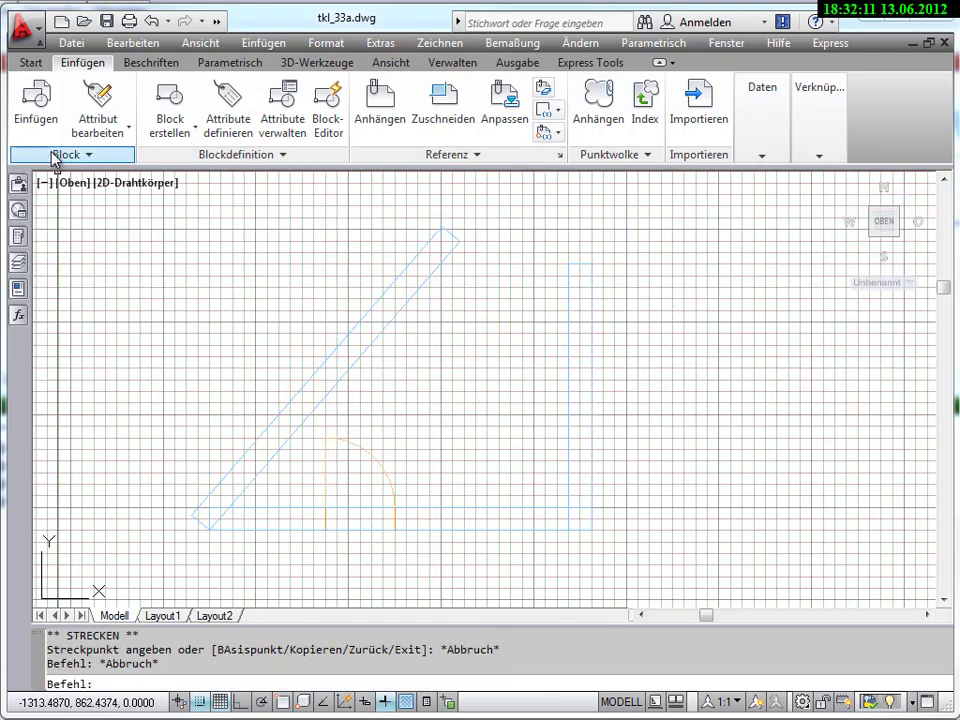
Step: Insert a Tuer25 door on the diagonal wall and adjust its position with its grip
click(40, 110)
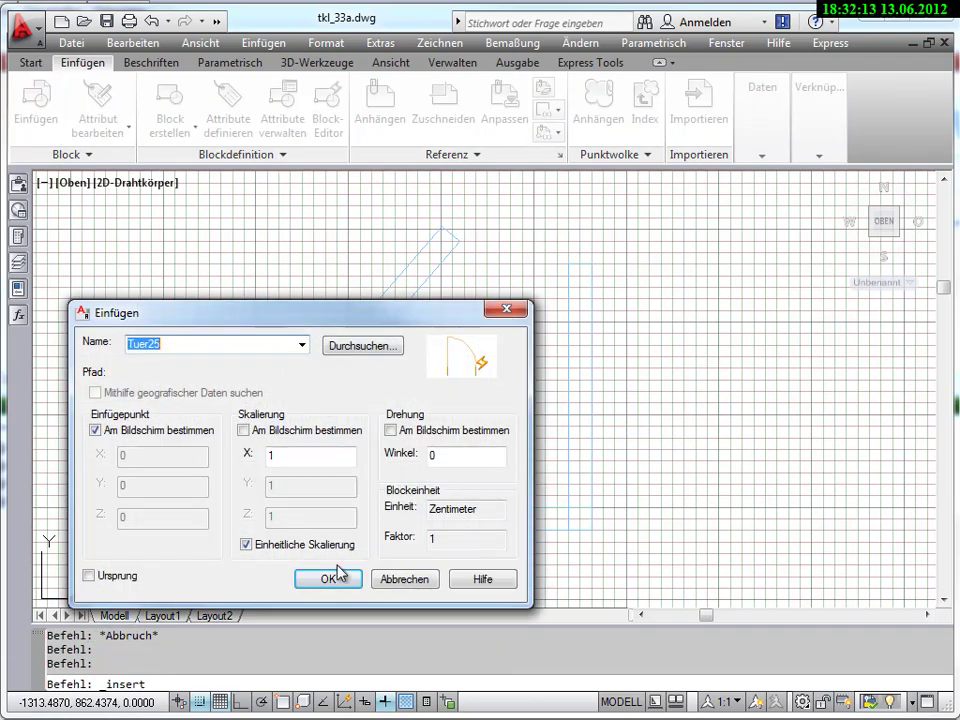
click(328, 580)
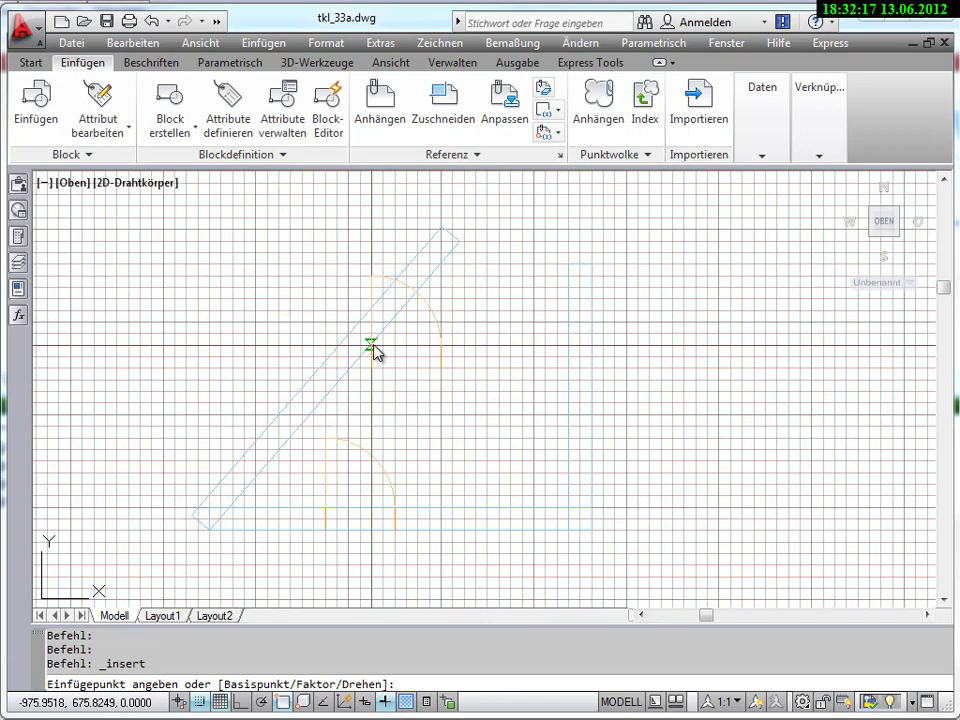
click(371, 346)
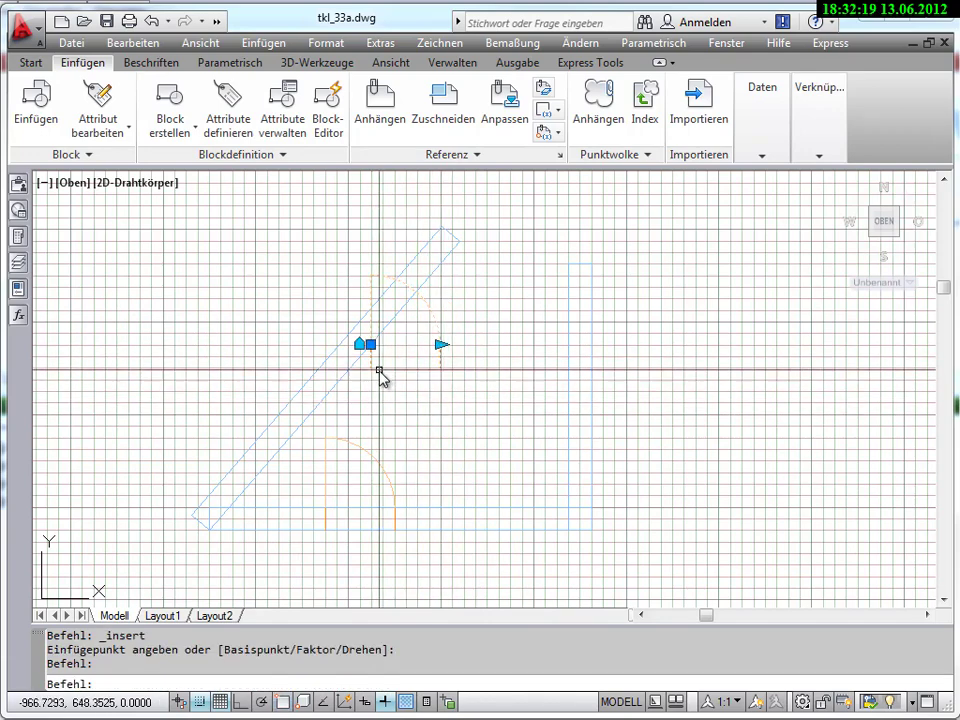
click(359, 344)
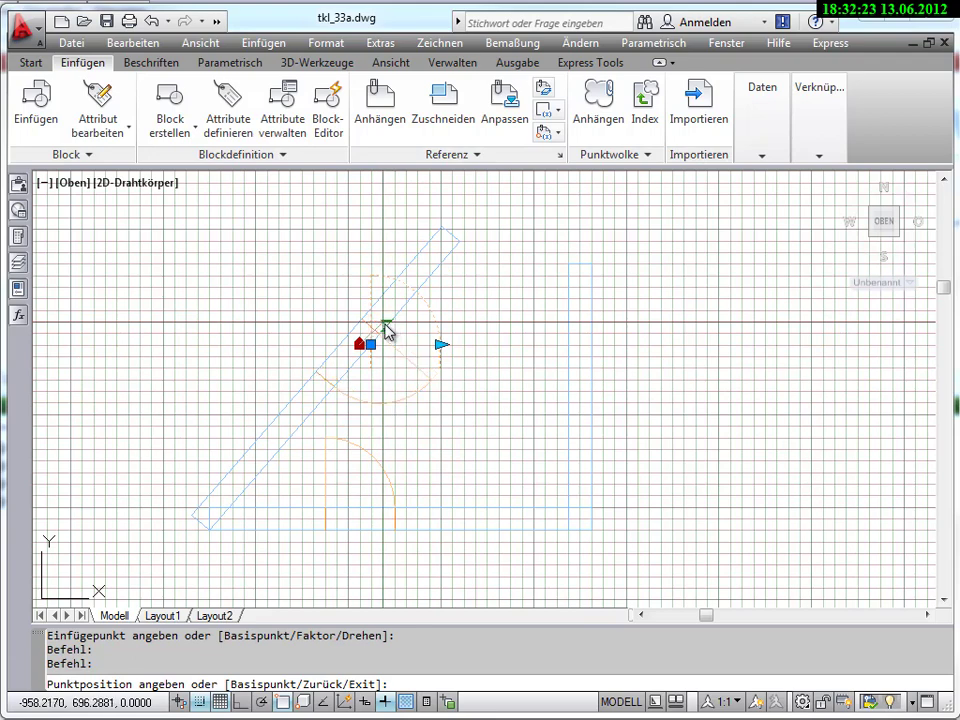
click(388, 327)
key(Escape)
key(Escape)
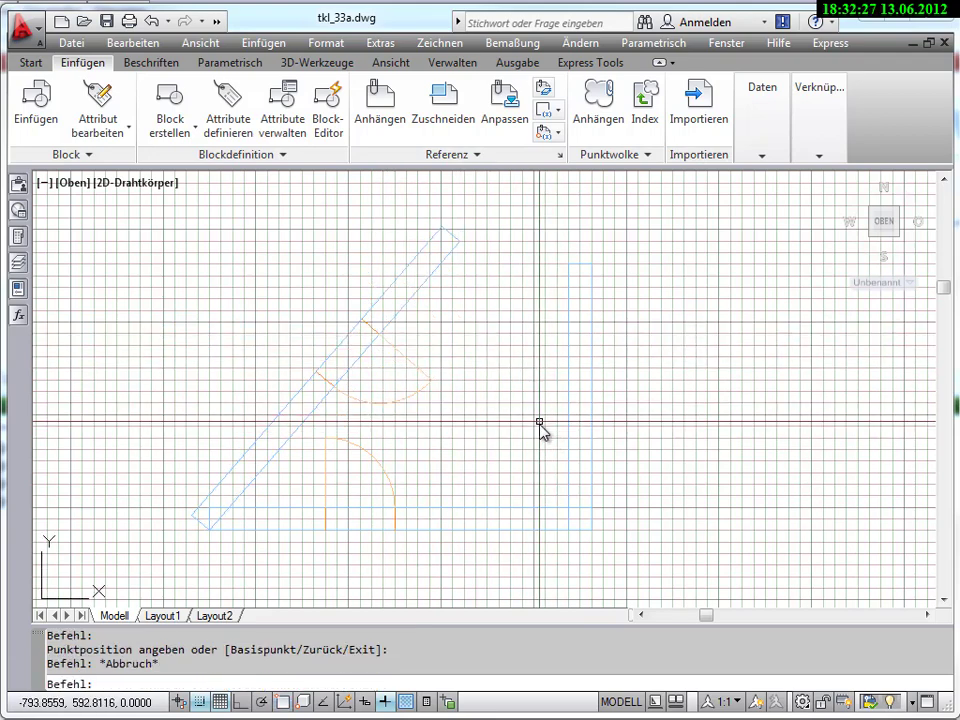
key(Escape)
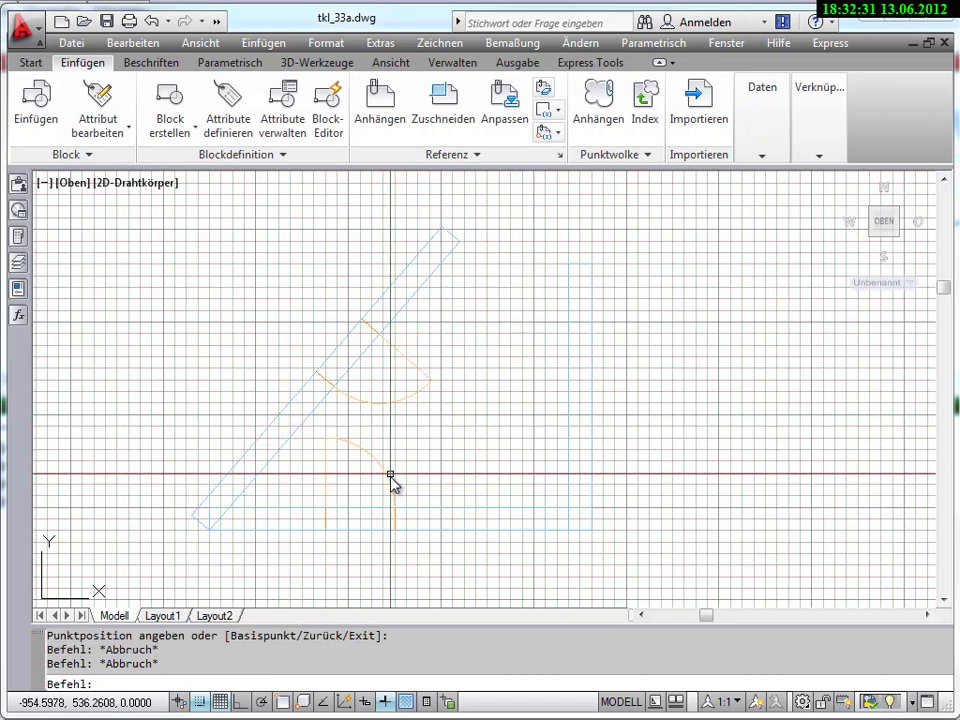
Step: Reopen the lower-wall door block in the Block Editor
click(390, 482)
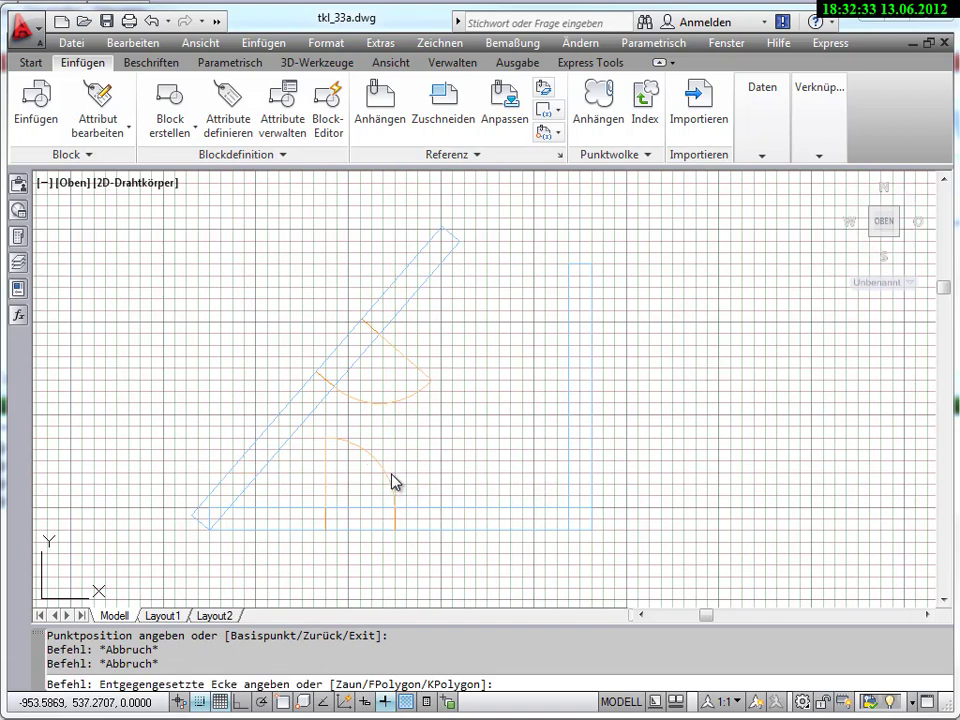
click(377, 466)
right_click(375, 473)
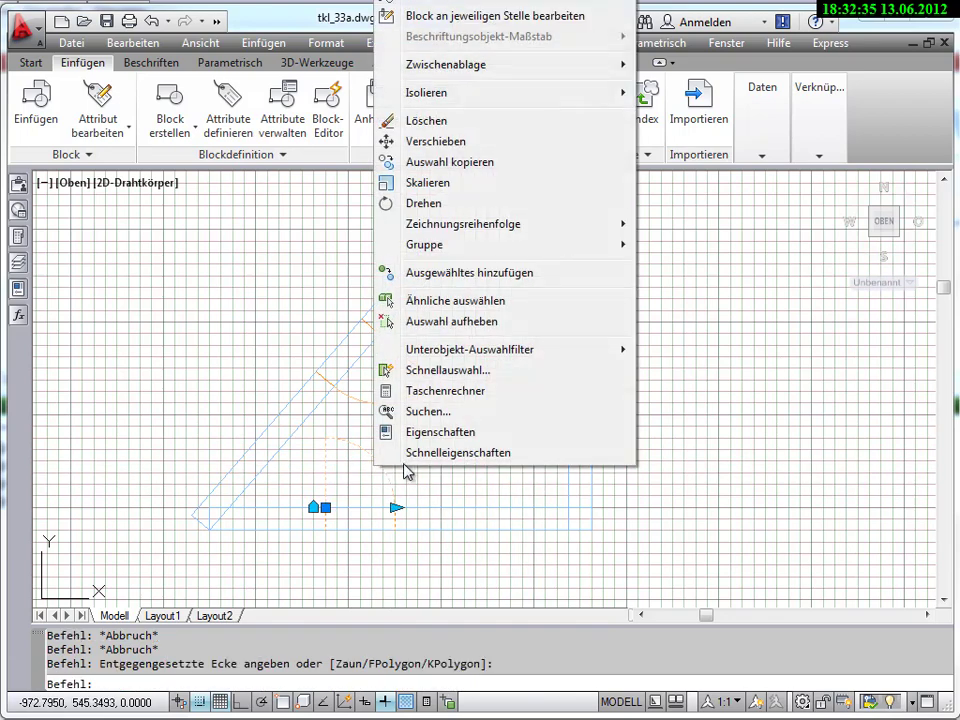
click(433, 4)
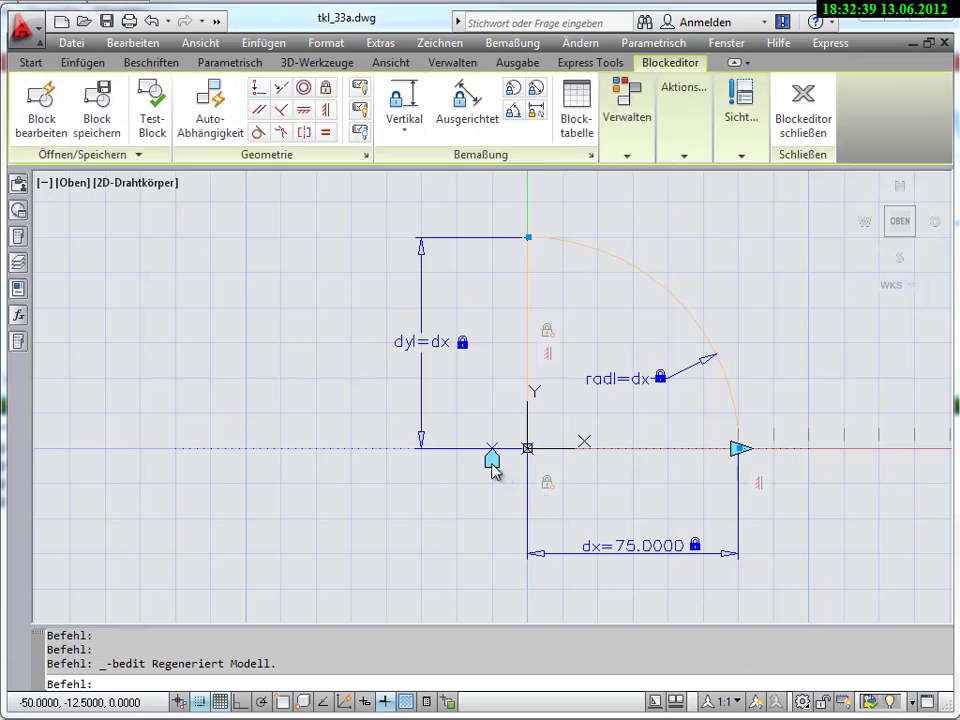
Step: Move the block's parameter grip onto the block origin and close the editor
click(494, 468)
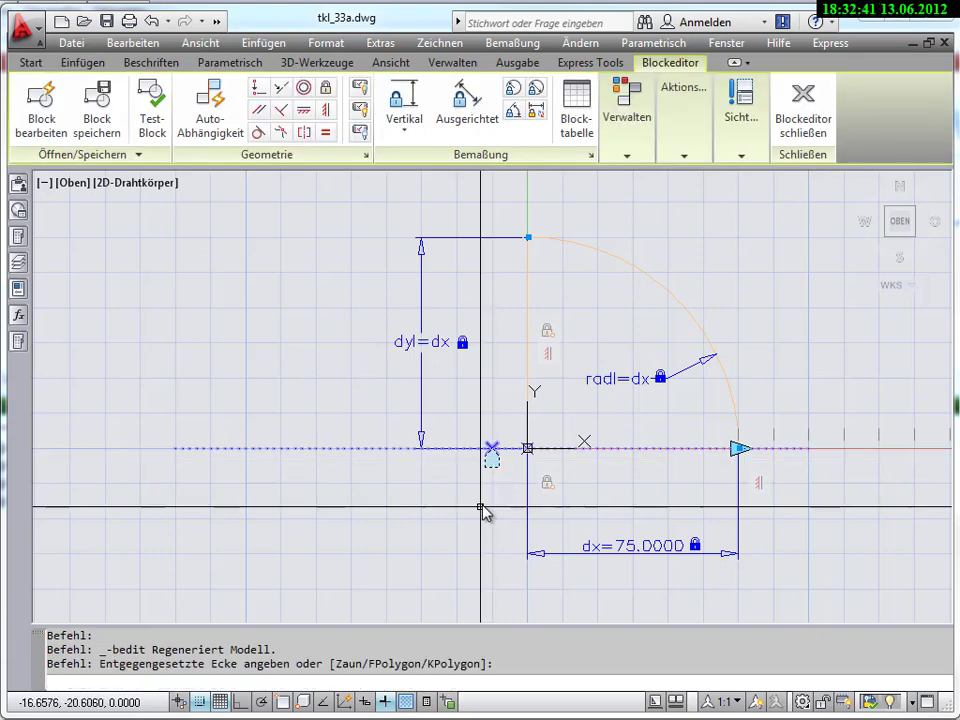
scroll(498, 463, up, 3)
scroll(500, 470, up, 2)
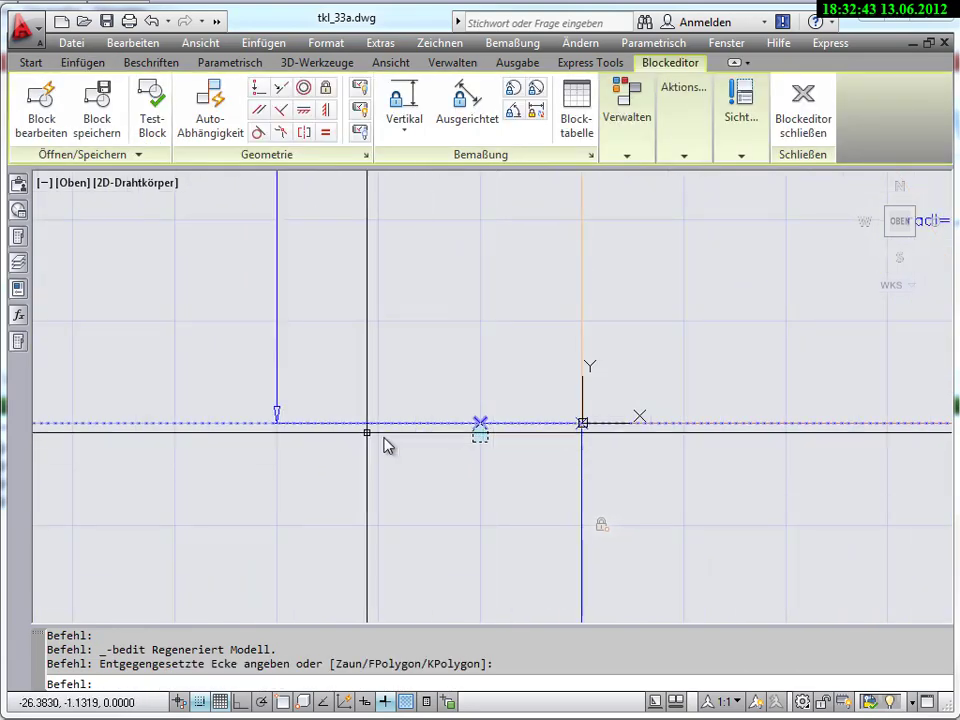
key(Escape)
key(Escape)
click(180, 428)
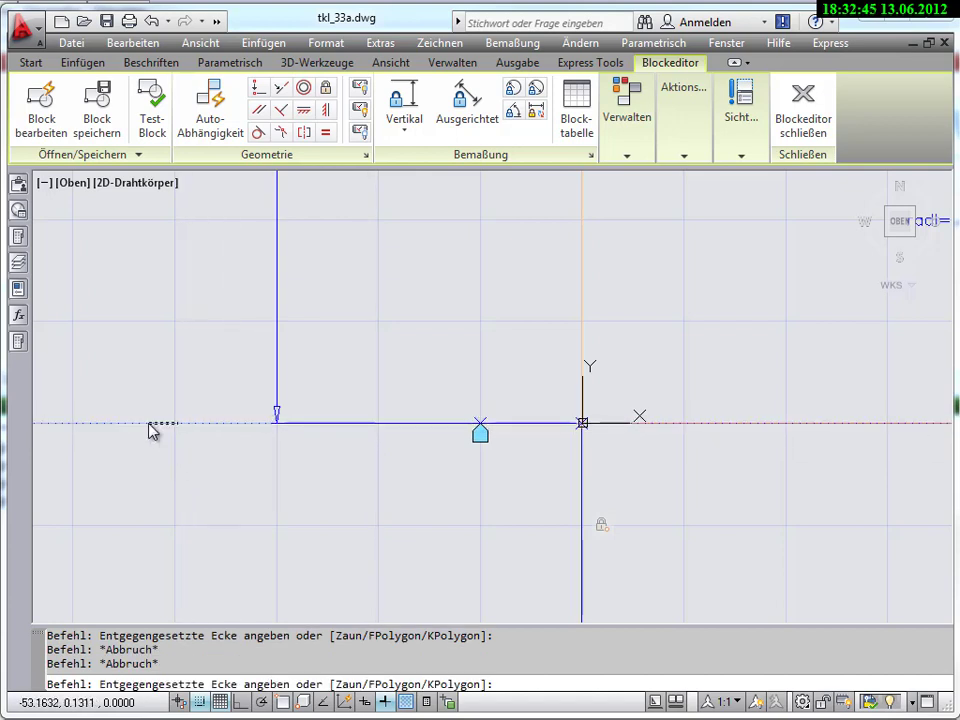
click(149, 424)
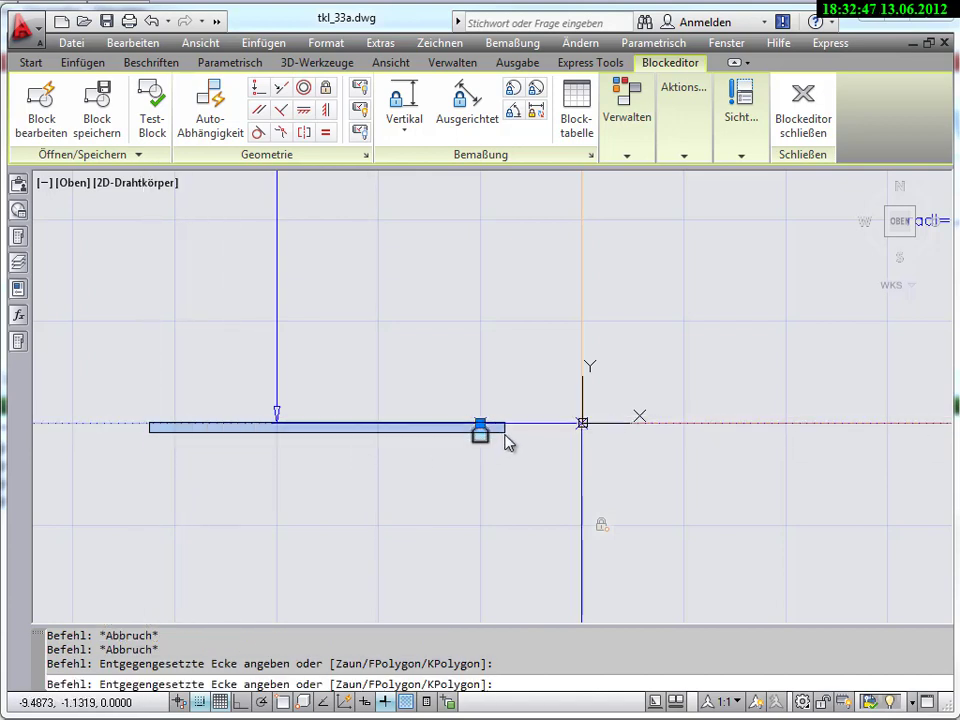
click(507, 442)
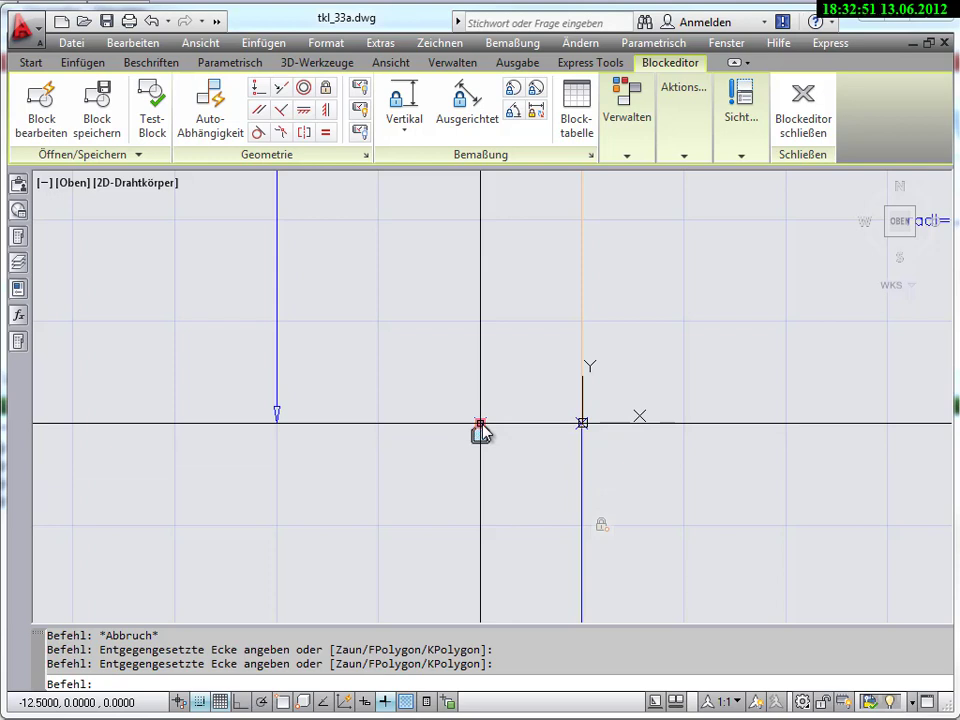
click(480, 424)
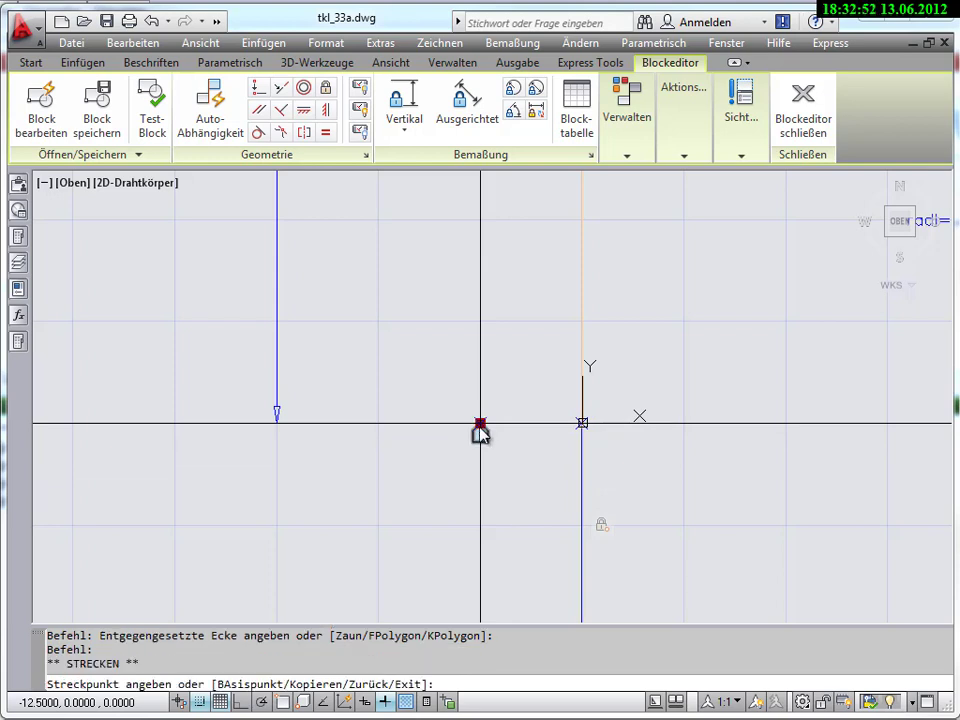
click(583, 424)
scroll(500, 499, down, 2)
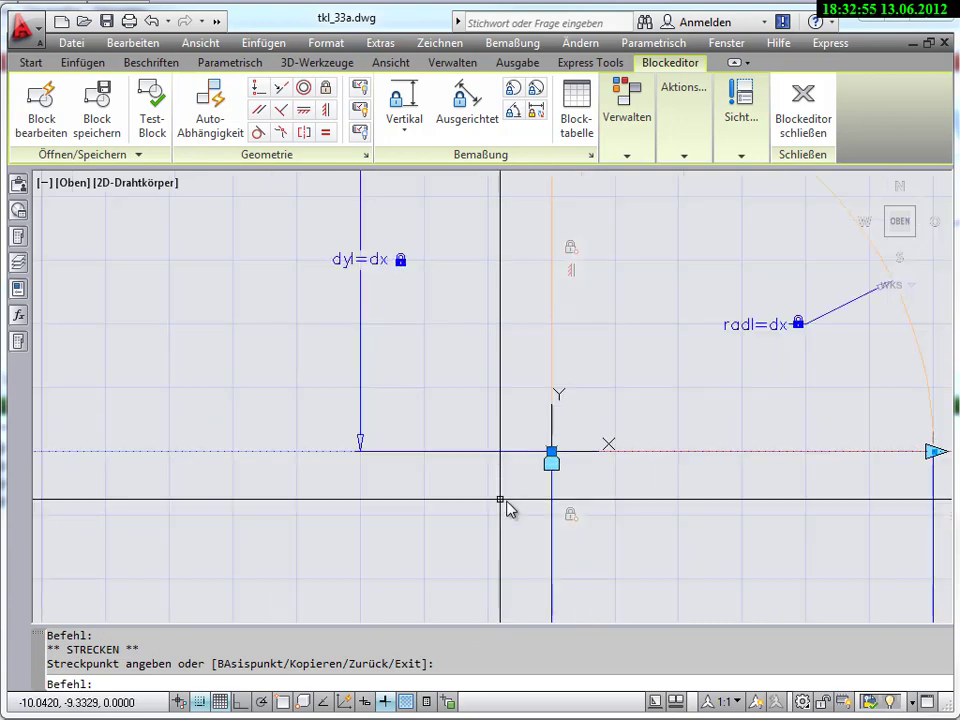
scroll(500, 499, down, 2)
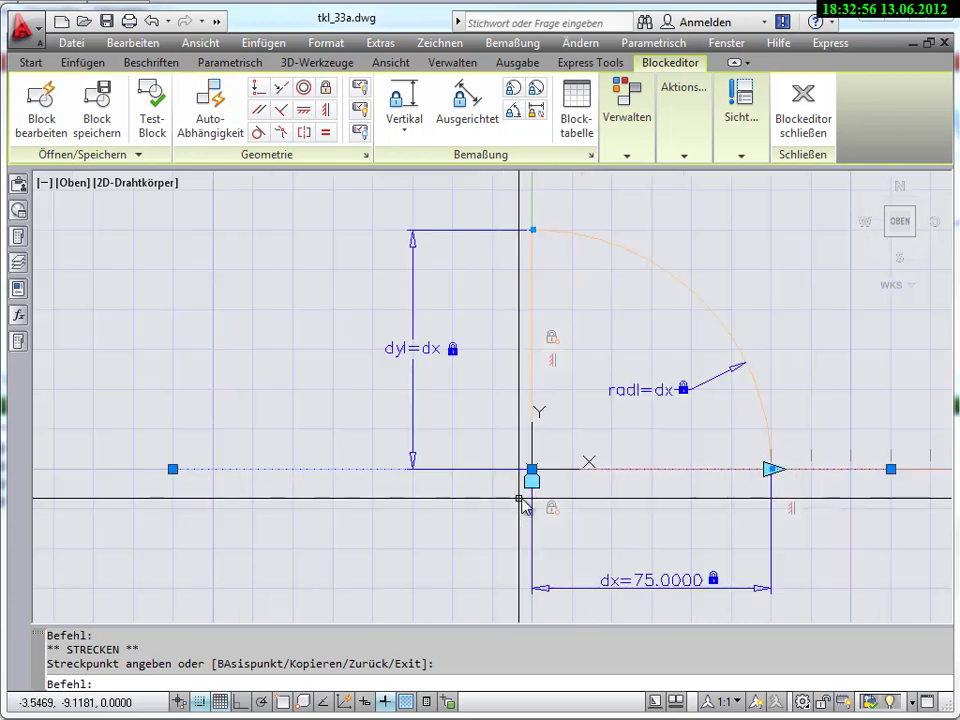
click(806, 106)
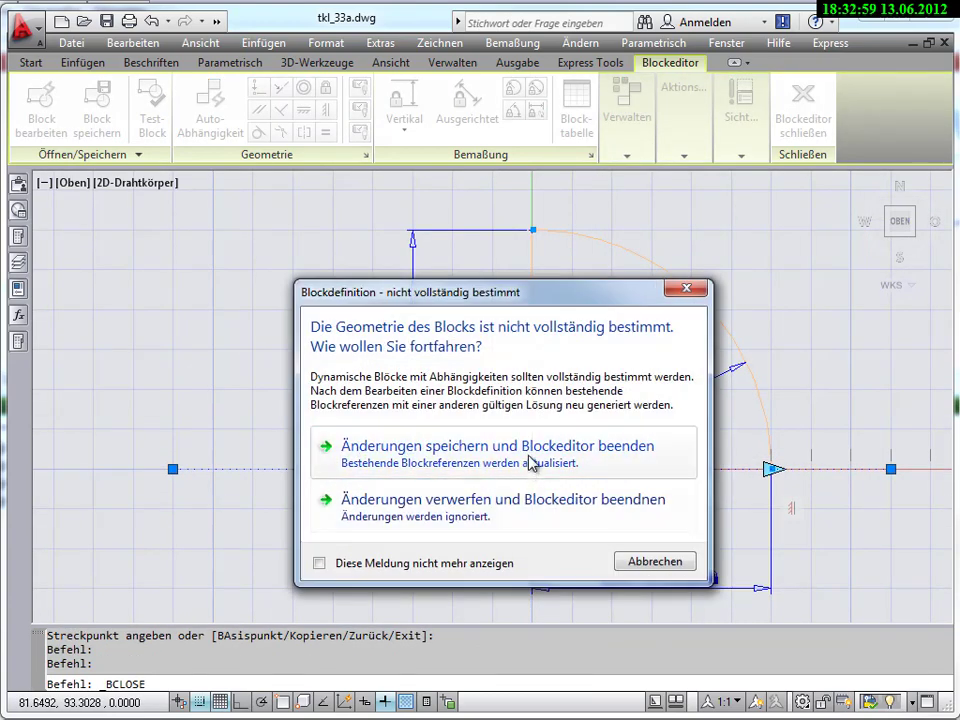
Step: Save the Tuer25 block edits, then insert another Tuer25 beside the right-hand vertical wall
click(531, 463)
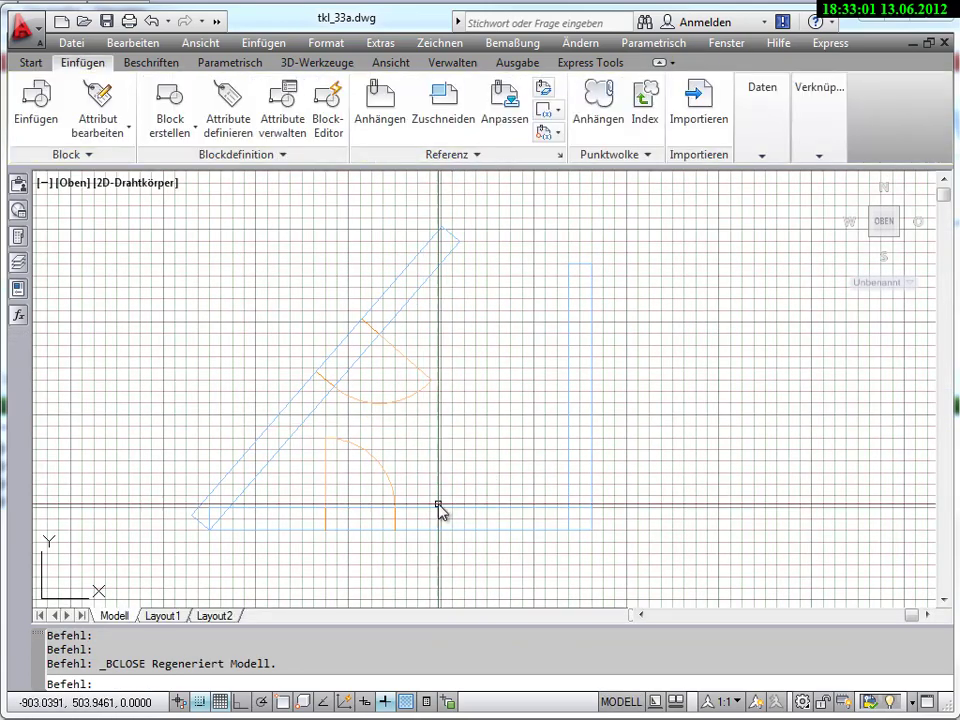
middle_drag(440, 510, 329, 502)
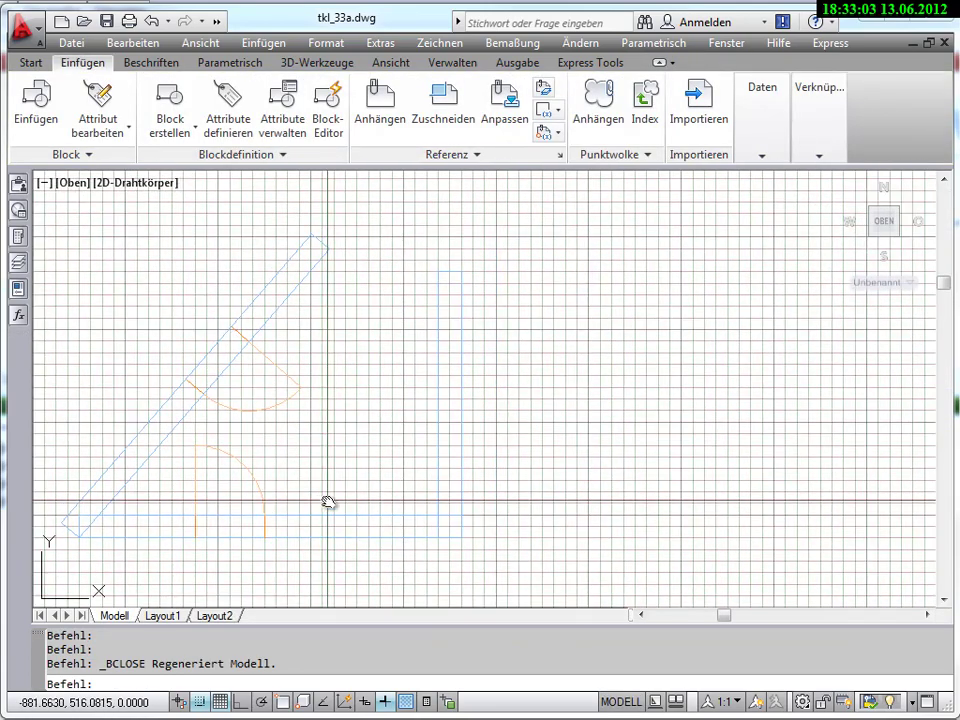
click(40, 108)
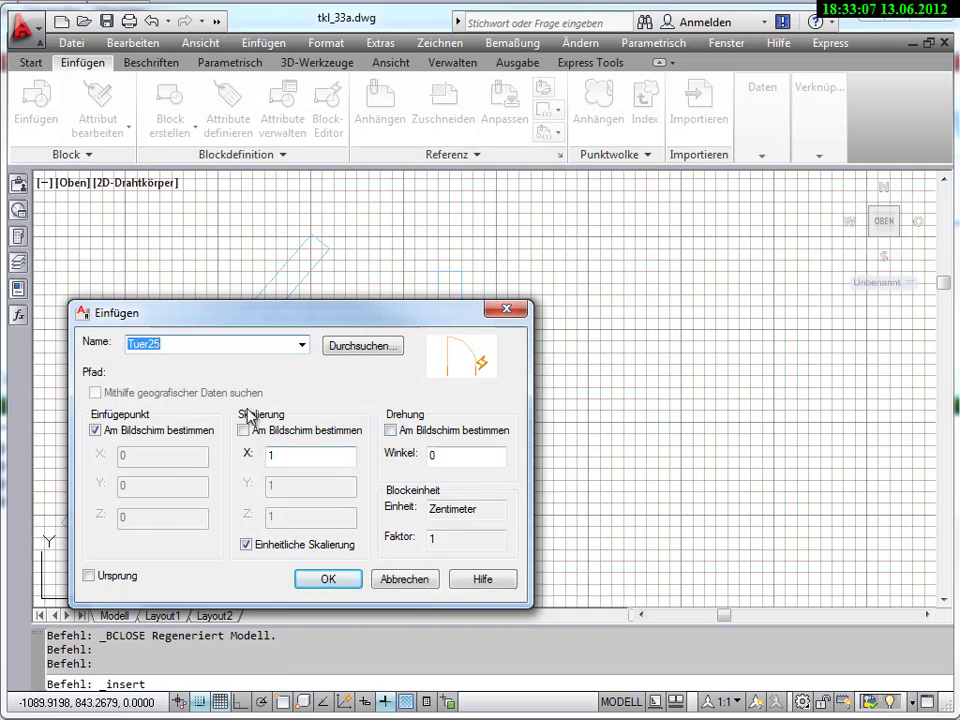
click(318, 582)
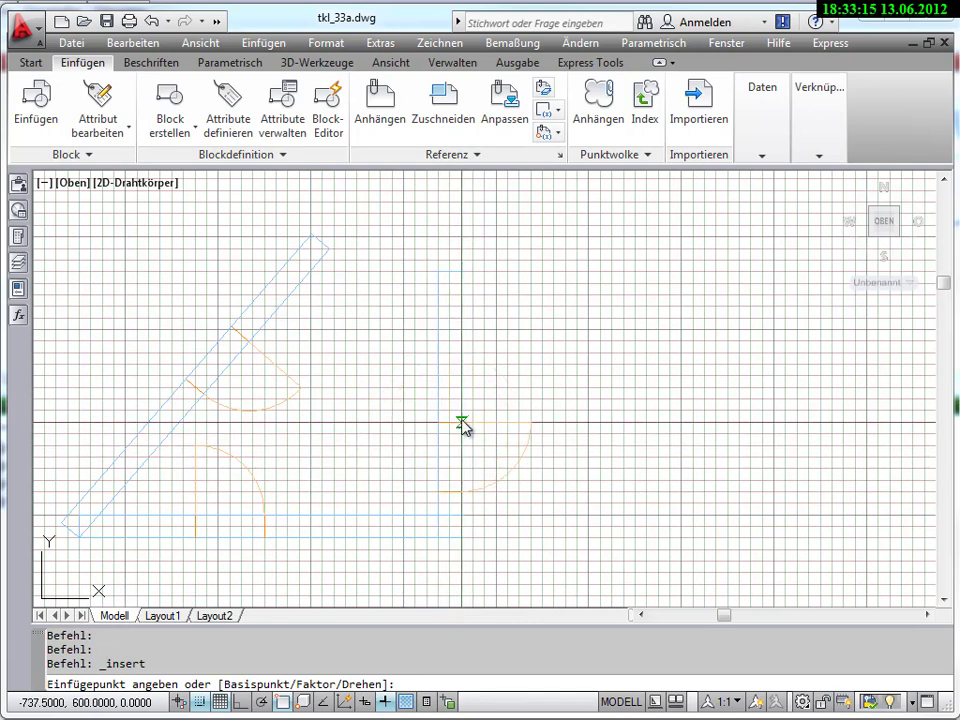
click(463, 430)
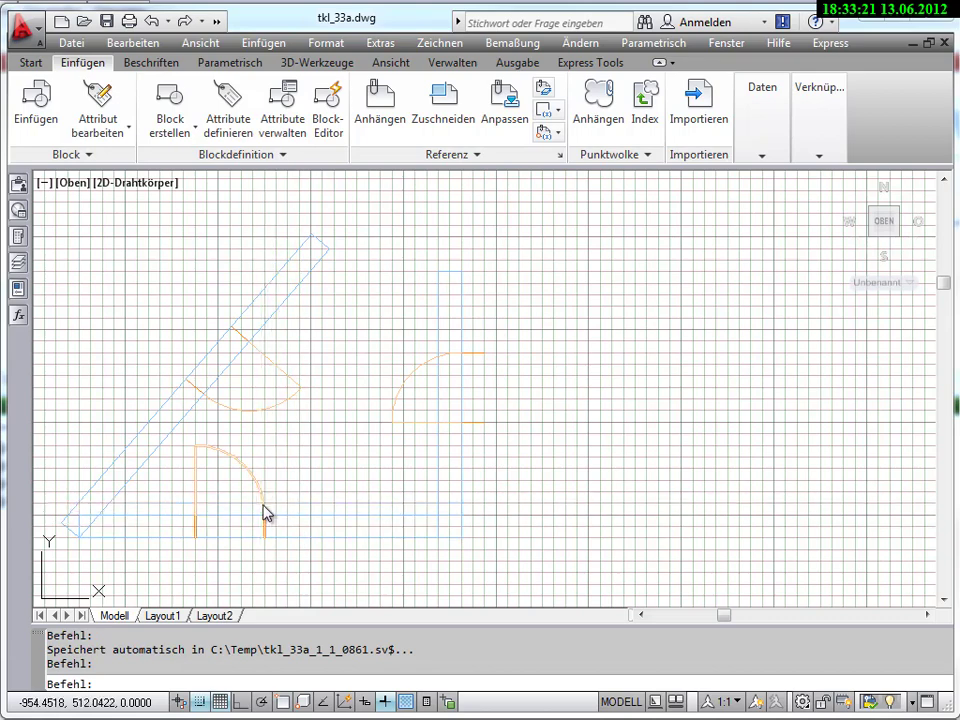
Step: Start moving the door's arc from the Home tools, then cancel the move
click(26, 62)
click(247, 89)
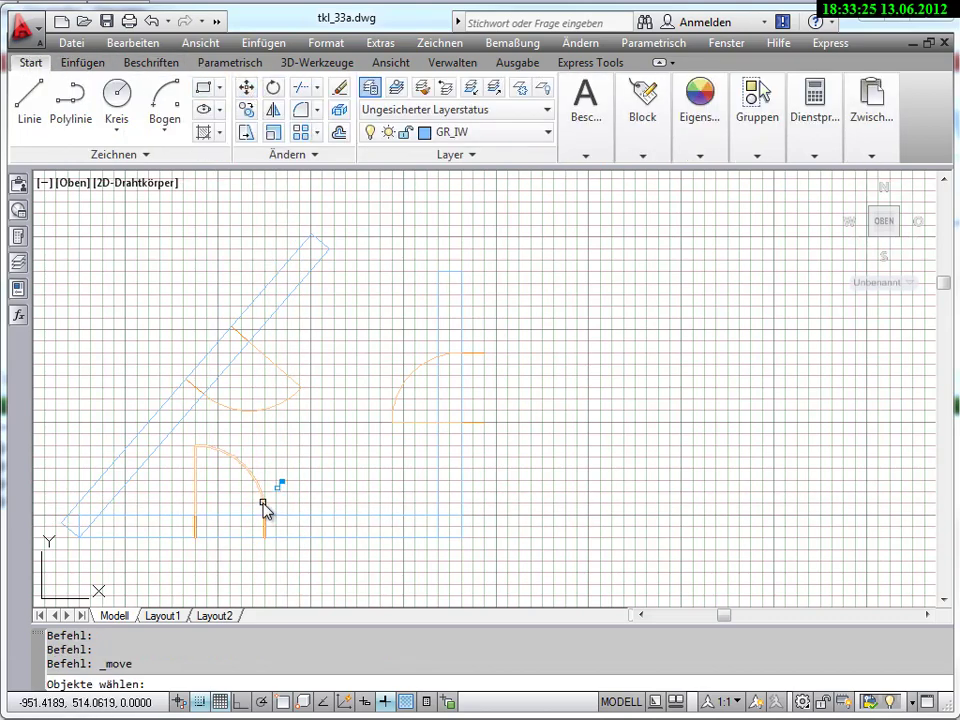
key(Return)
click(265, 536)
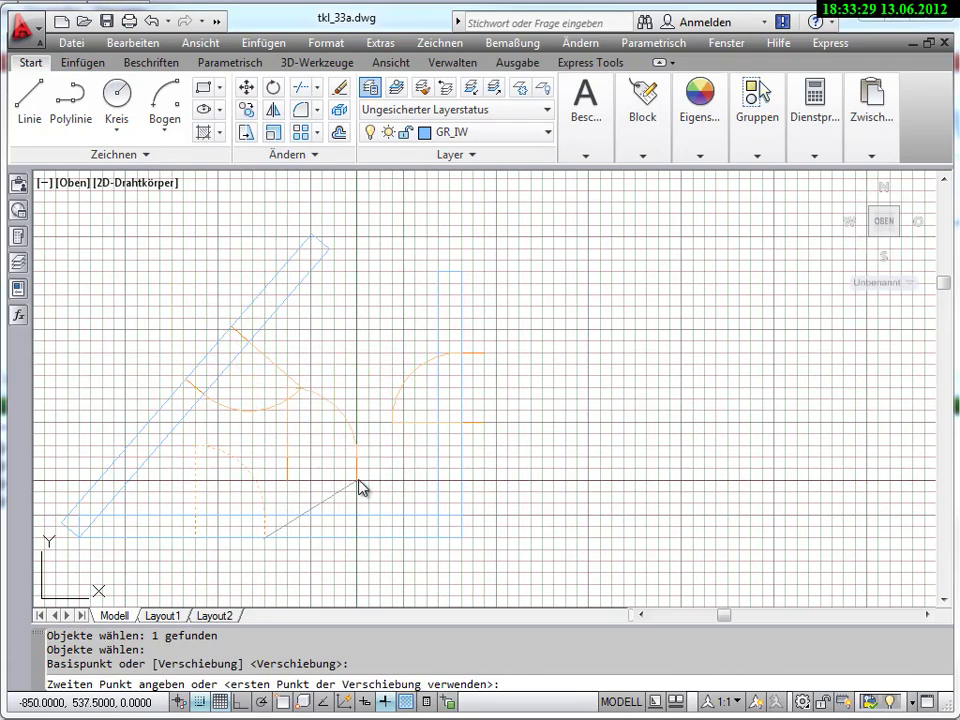
key(Escape)
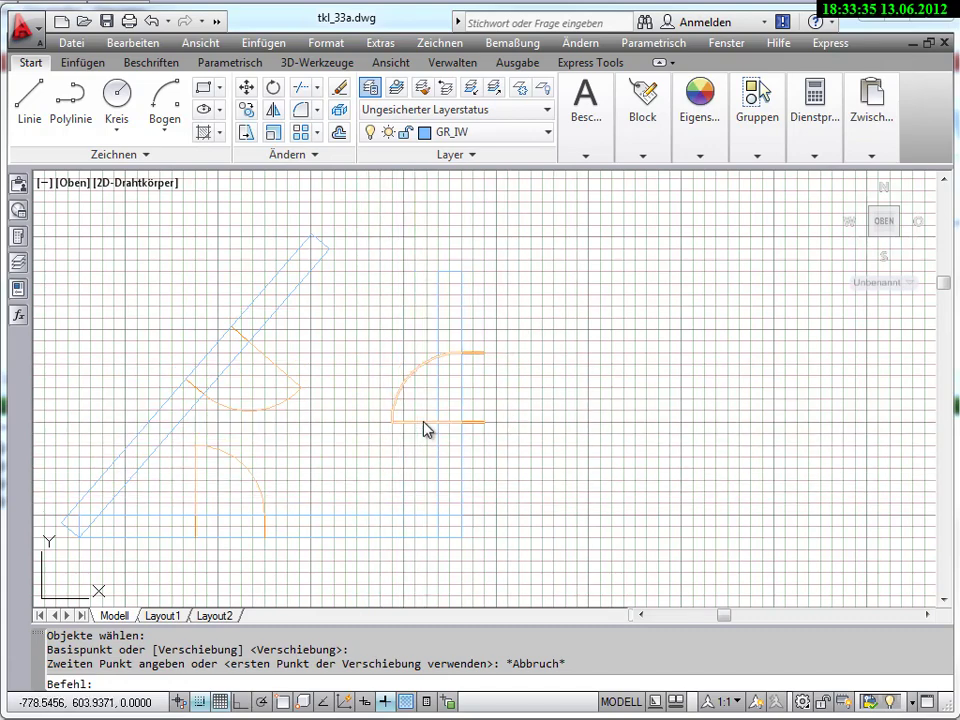
Step: Stretch the new door's arc grip to the snap point and pan onto the arc
click(418, 432)
click(460, 432)
click(461, 424)
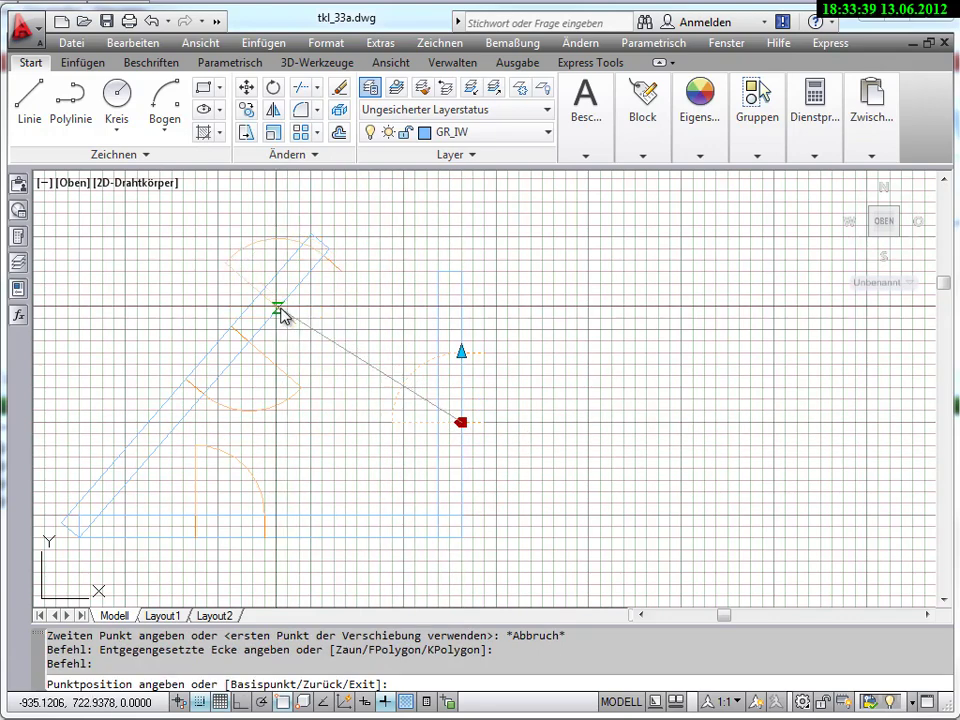
click(150, 452)
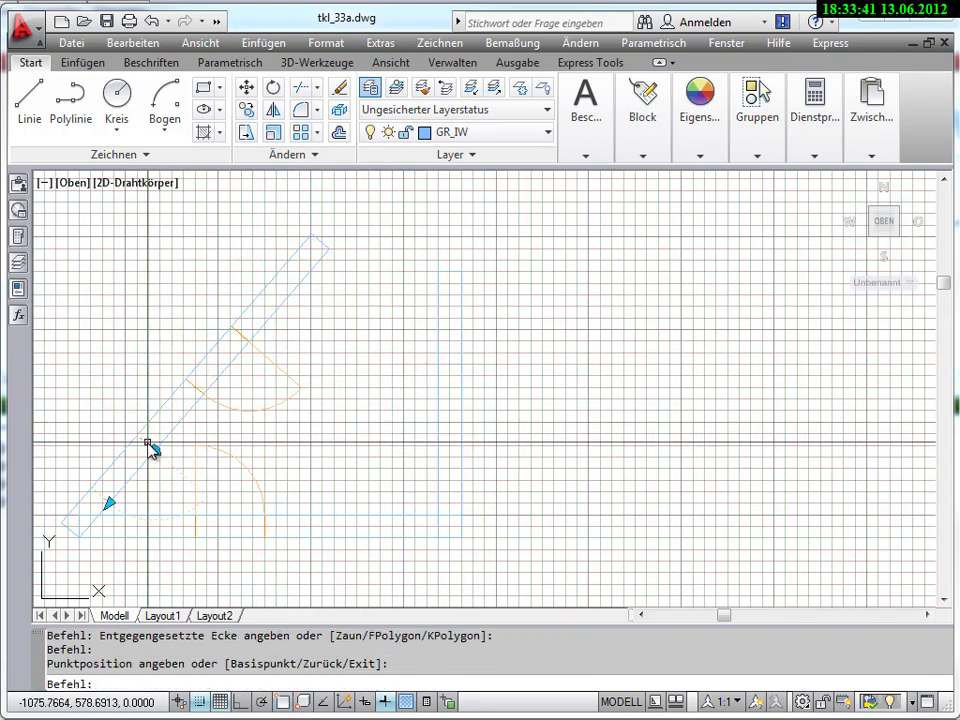
key(Escape)
key(Escape)
mouse_move(403, 440)
middle_down()
mouse_move(394, 461)
mouse_move(452, 474)
mouse_move(420, 443)
middle_up()
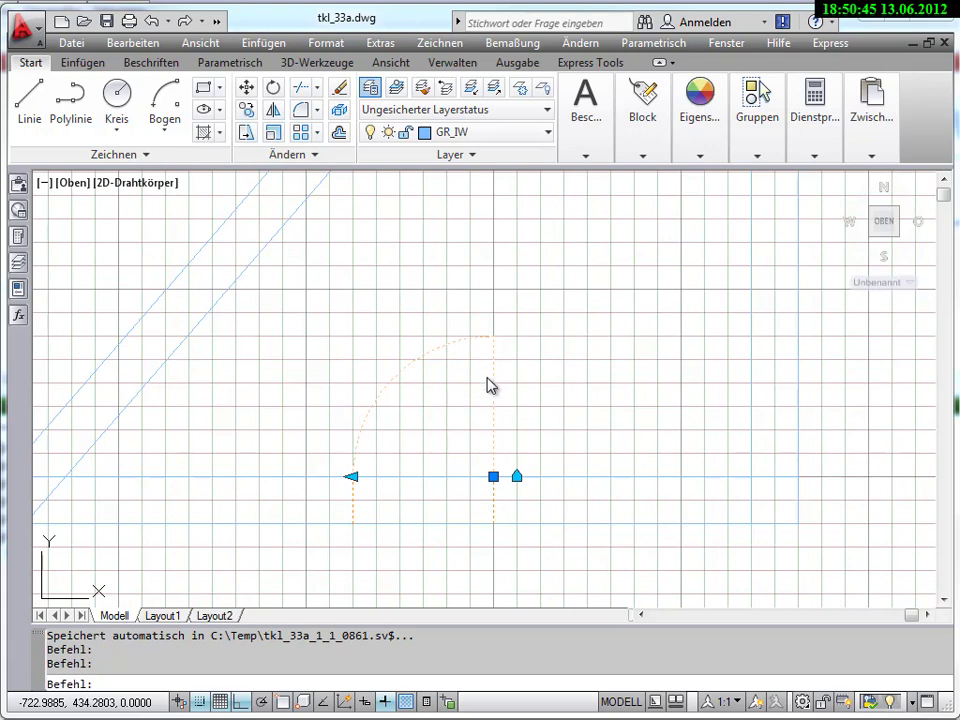
click(526, 388)
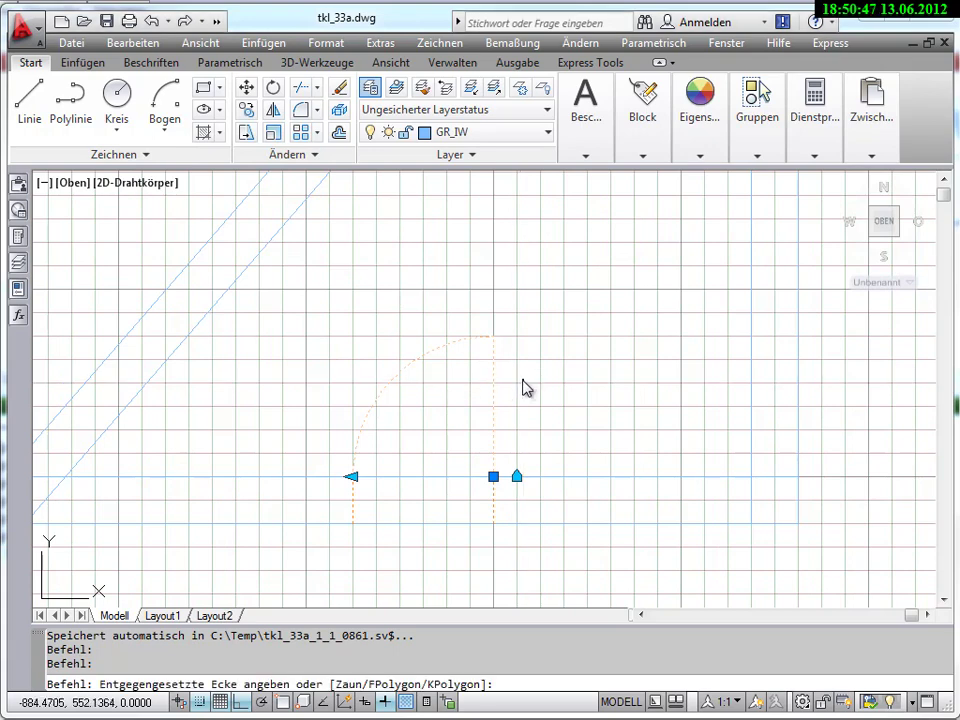
click(523, 388)
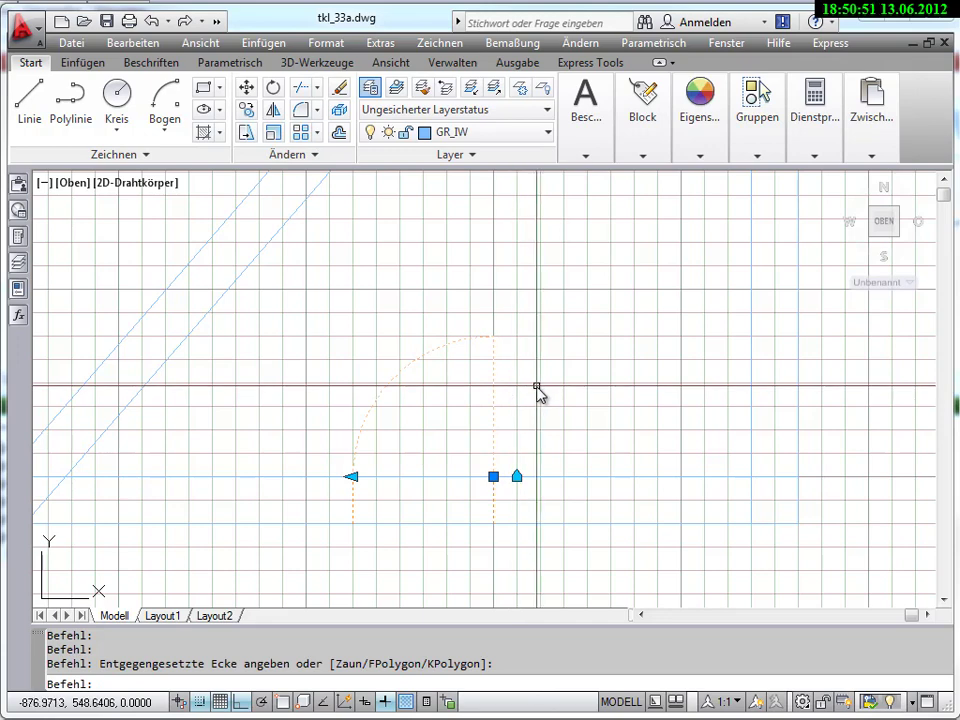
key(Escape)
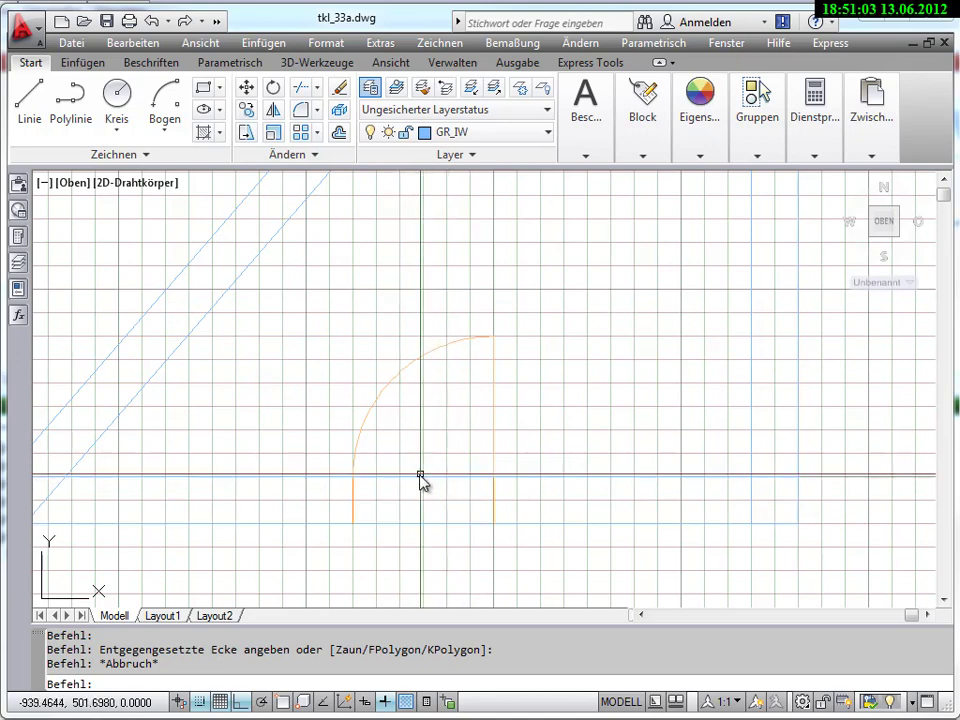
click(274, 110)
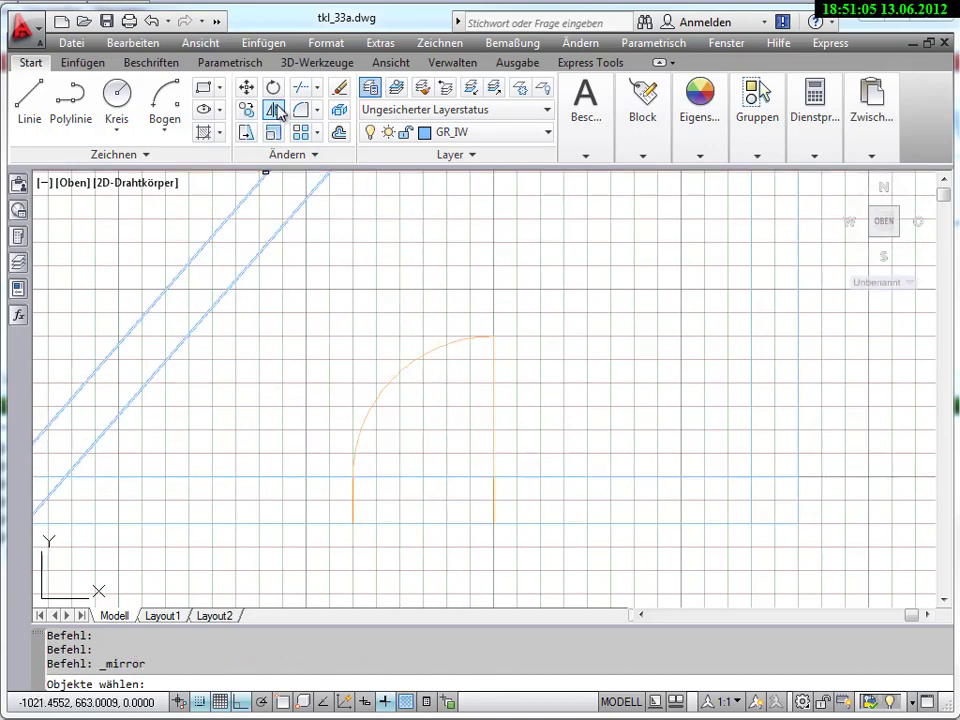
click(375, 400)
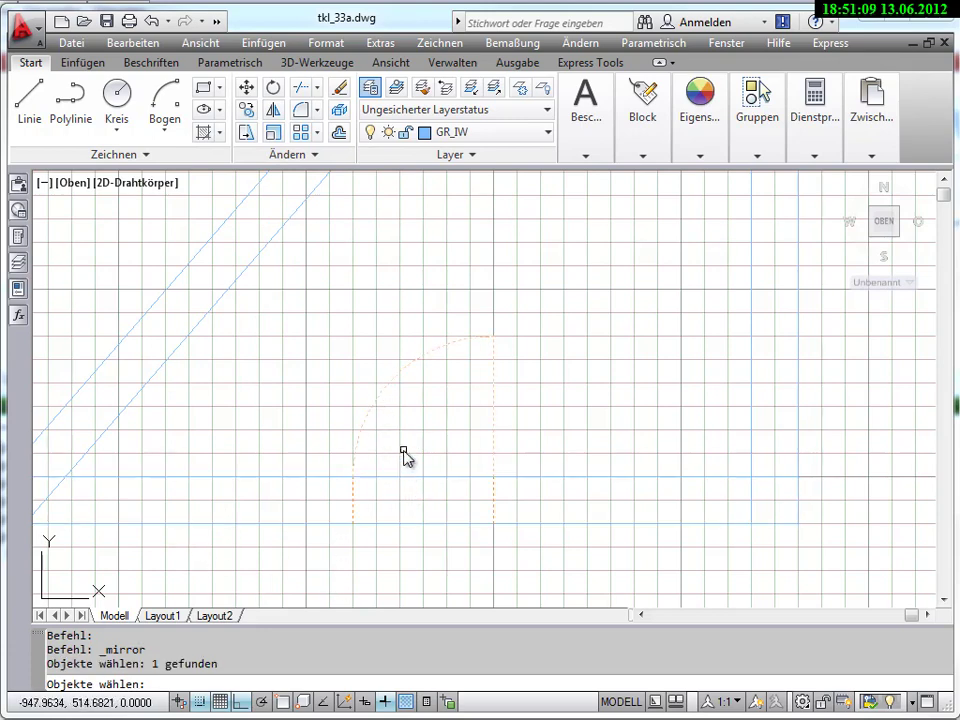
key(Return)
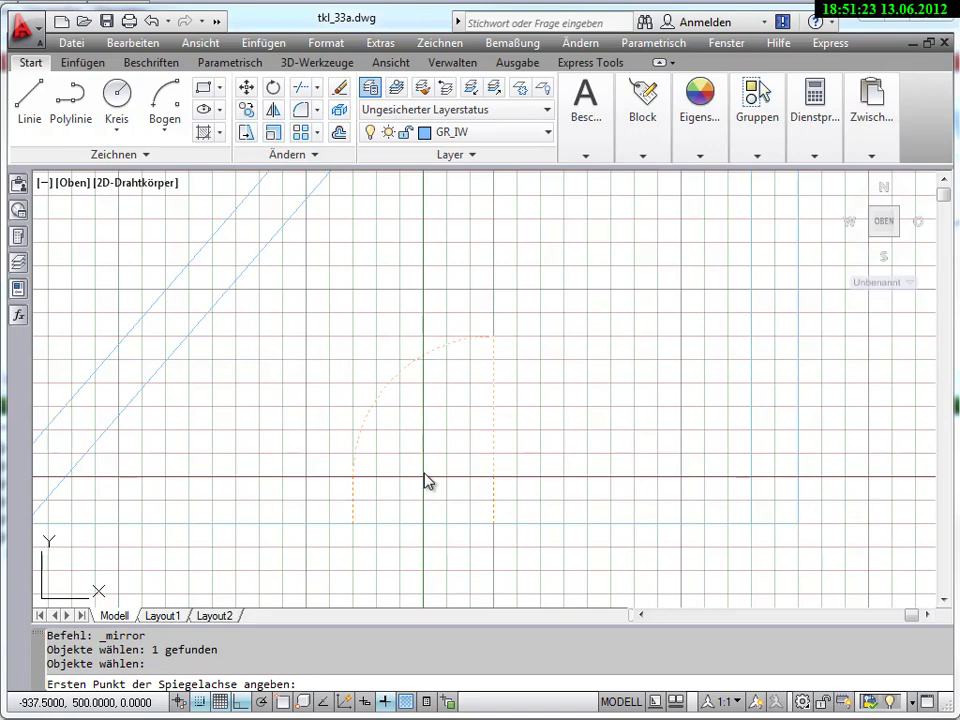
click(424, 478)
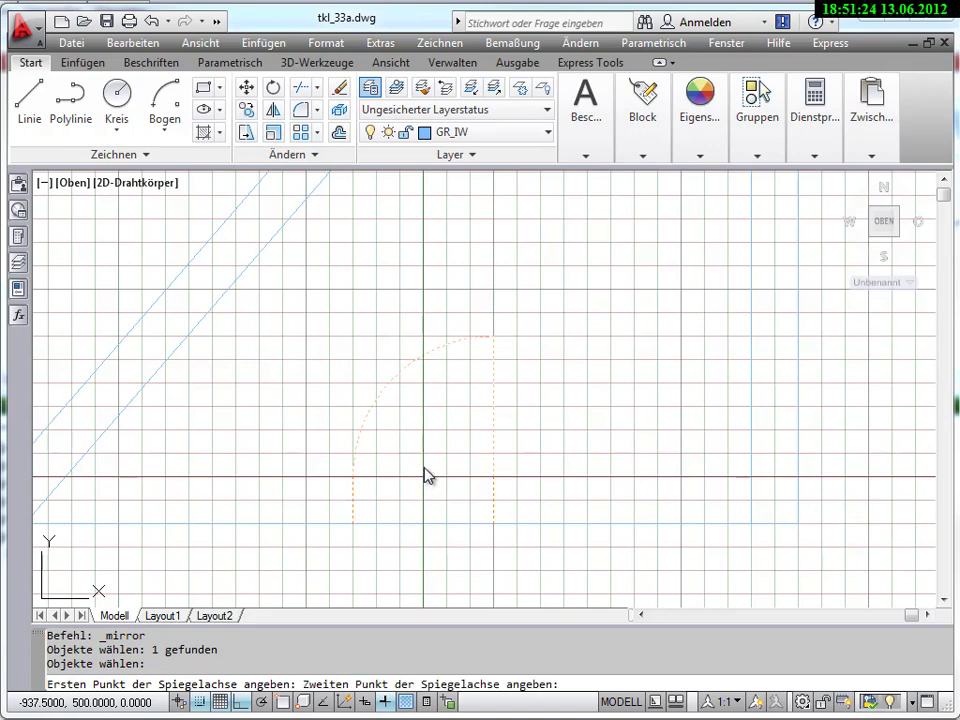
click(424, 293)
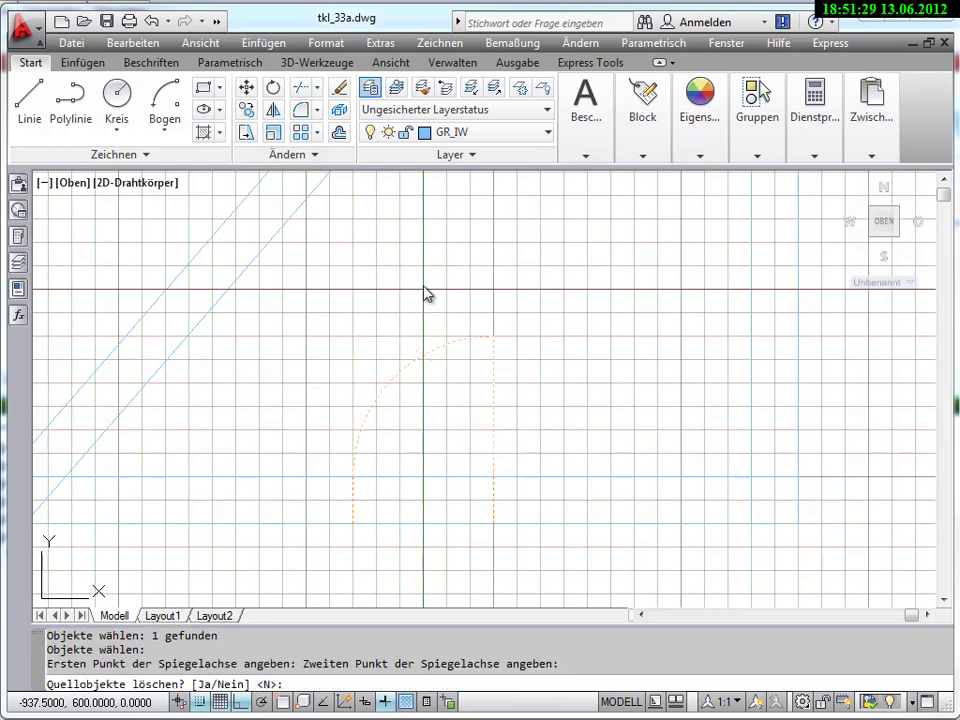
right_click(424, 293)
click(470, 305)
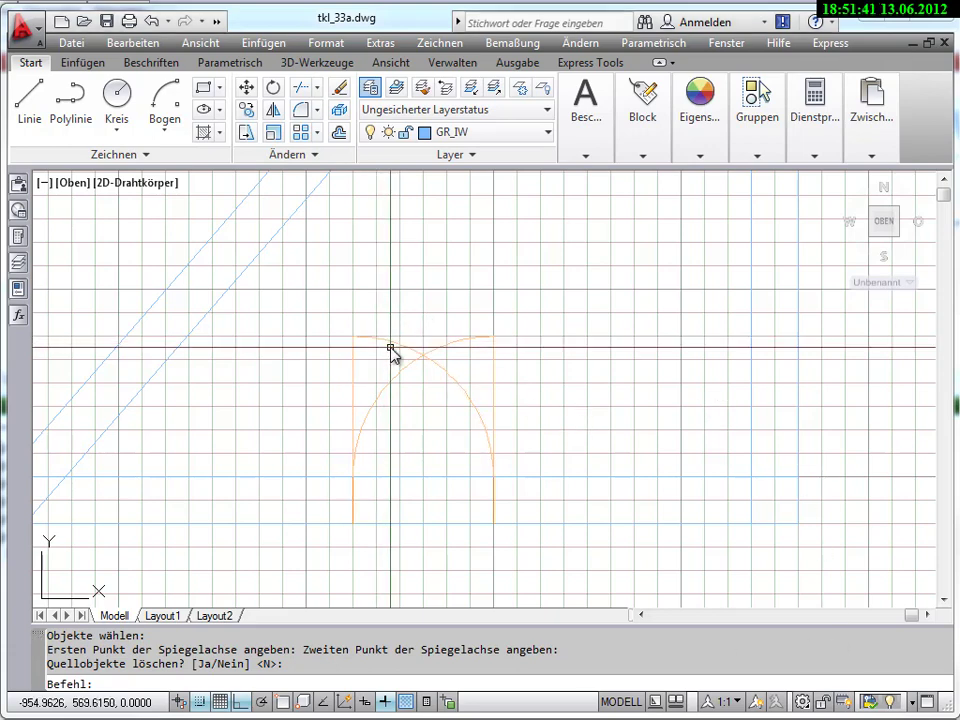
click(390, 343)
key(Delete)
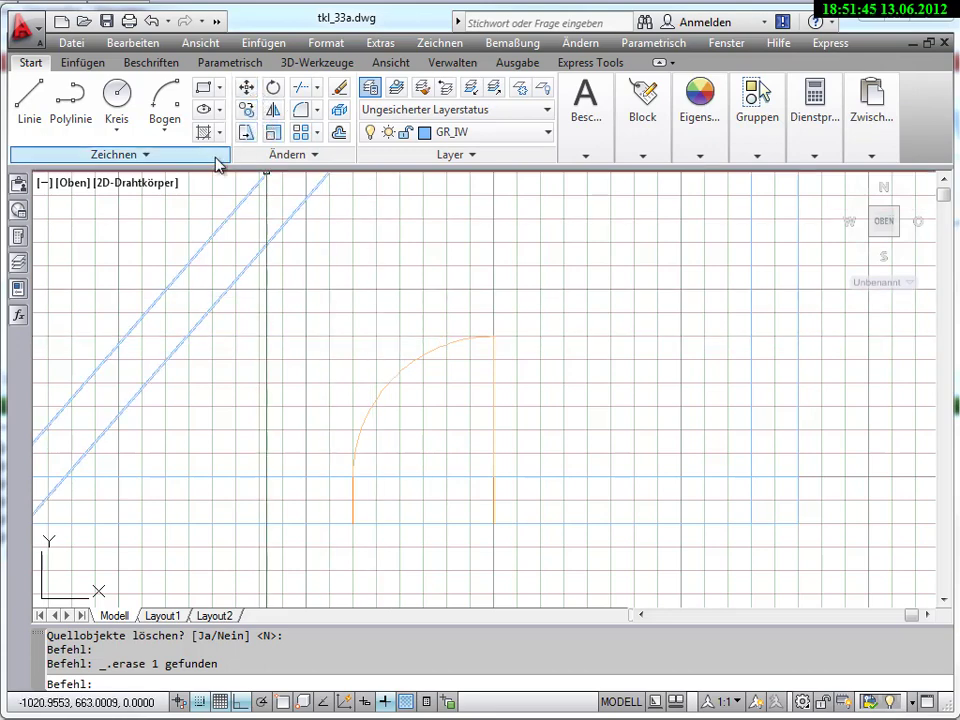
Step: Mirror the door block about a vertical axis, delete the original (Ja), and select the flipped block
click(273, 111)
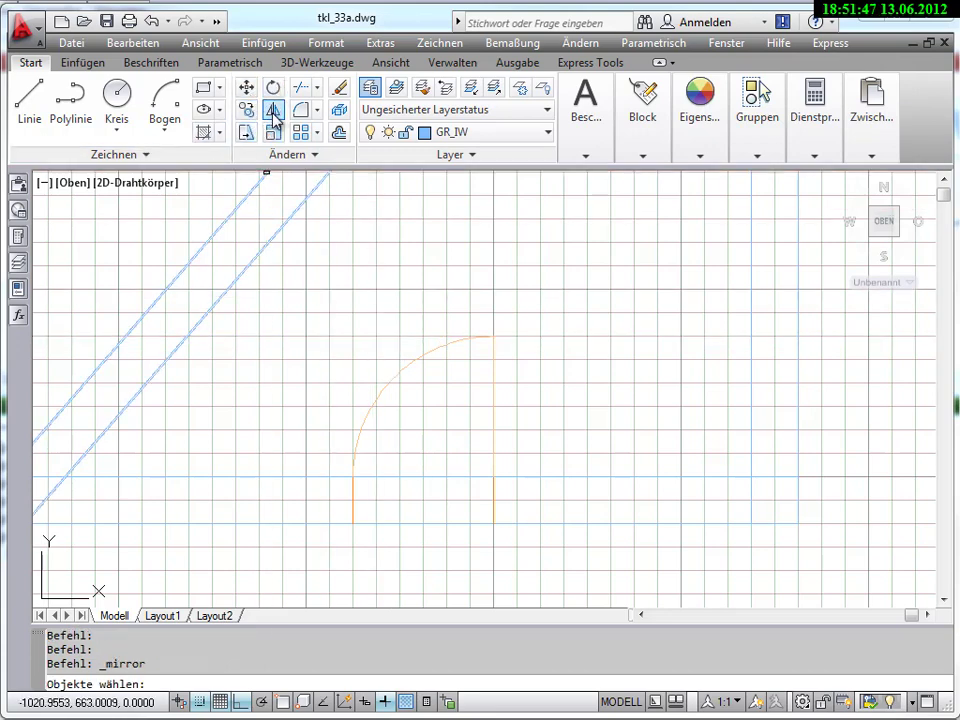
click(418, 364)
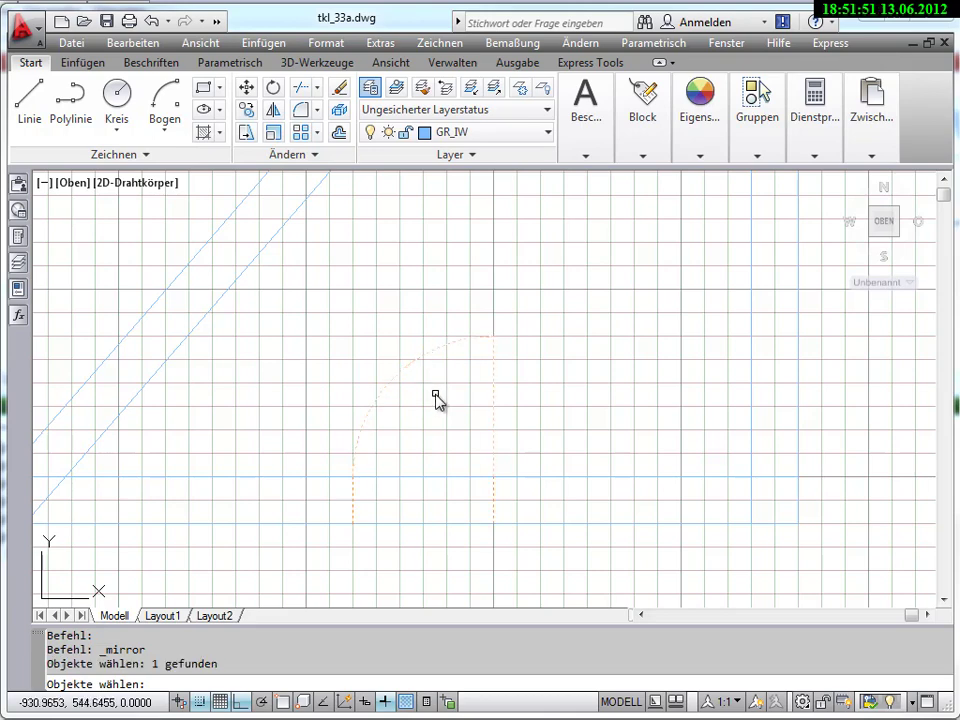
key(Return)
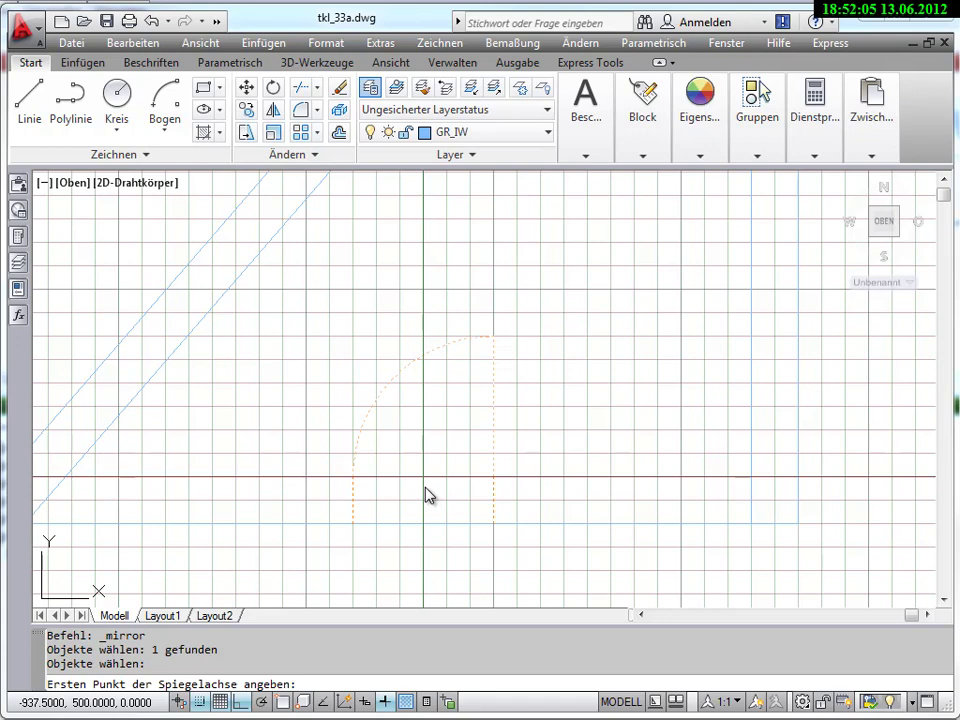
click(424, 485)
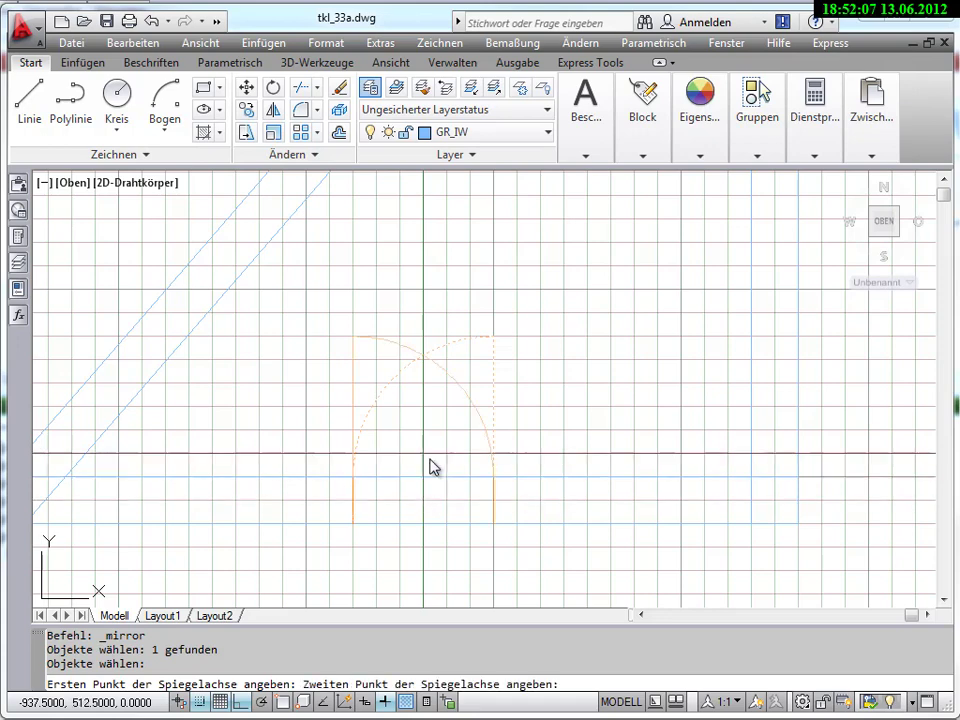
click(434, 272)
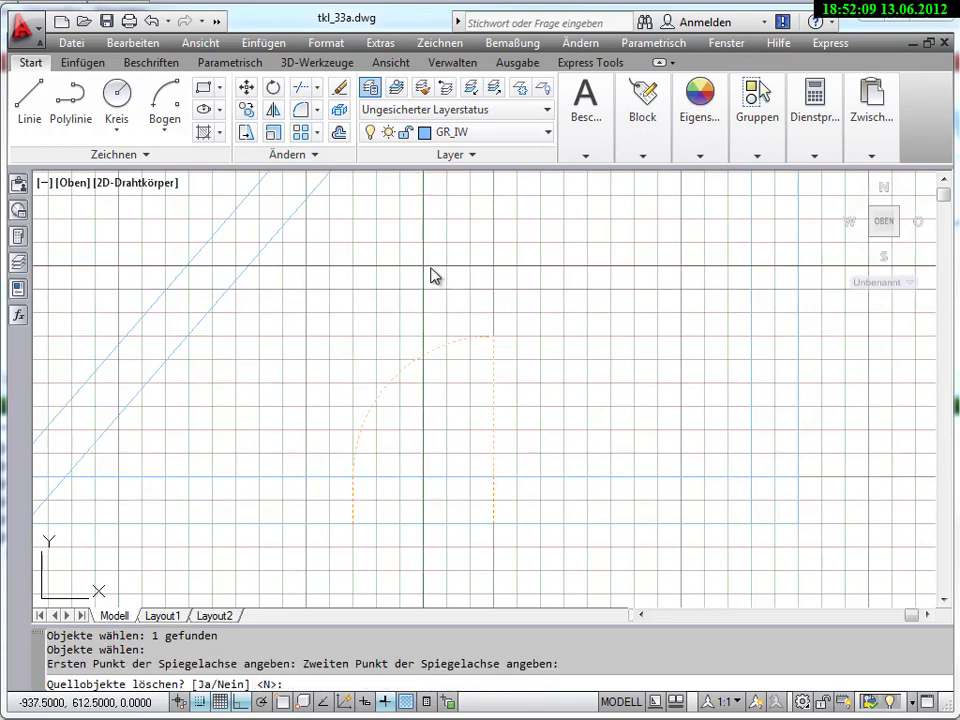
right_click(434, 276)
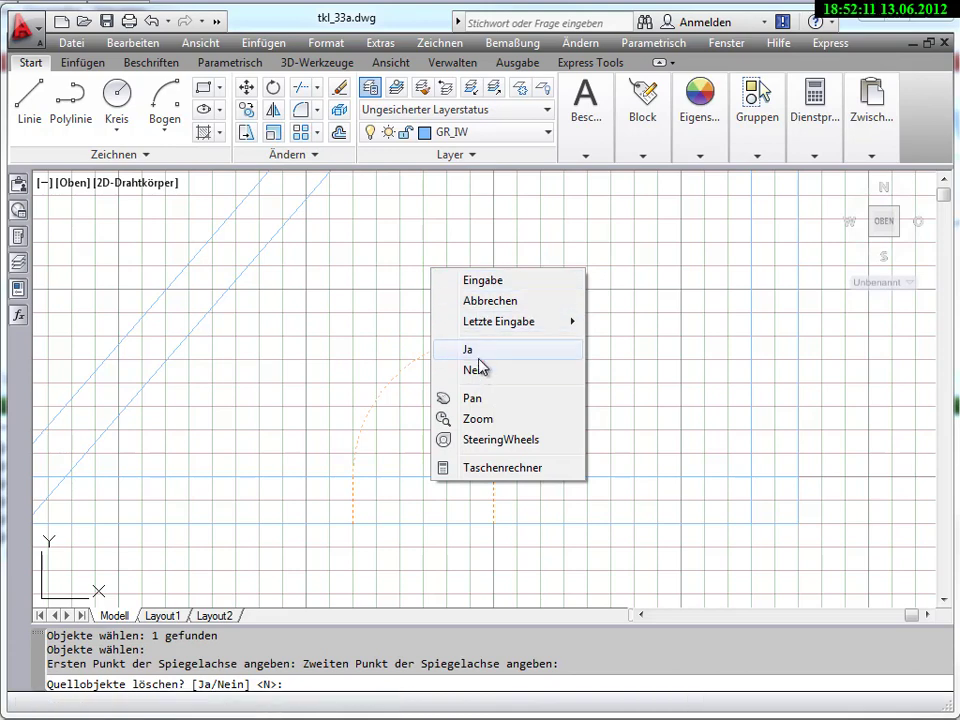
click(478, 355)
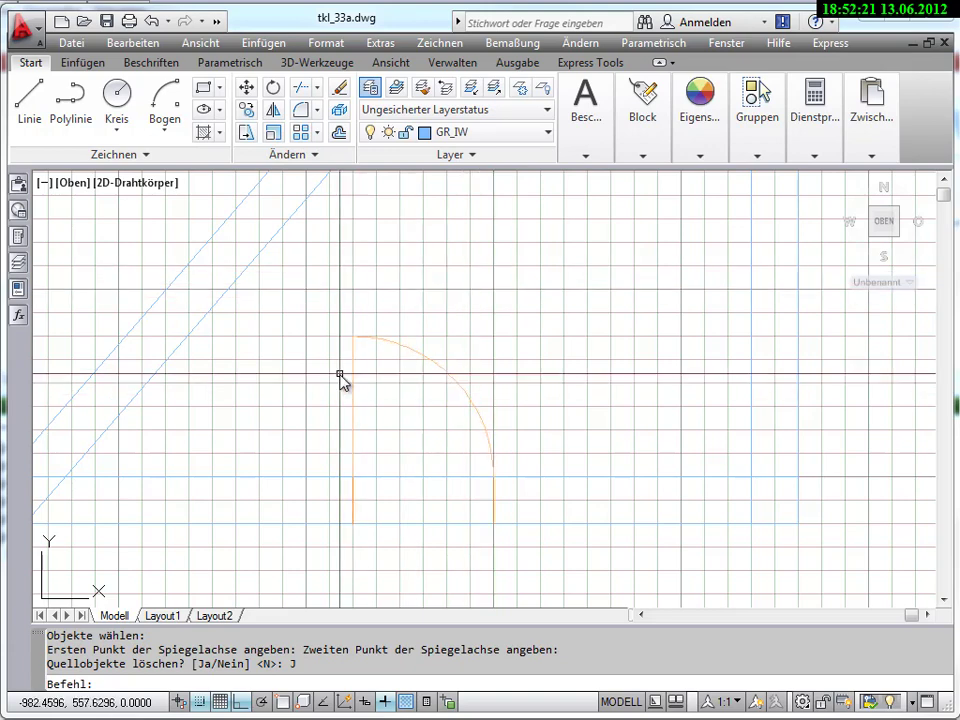
key(Return)
click(468, 402)
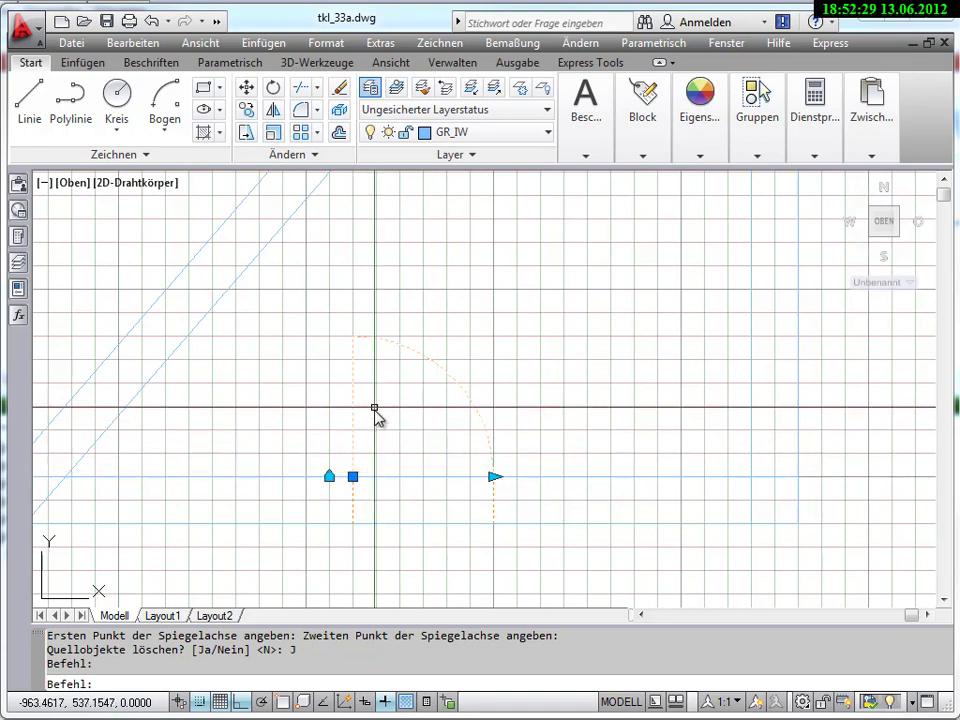
Step: Open the door block in the Blockeditor and show the Blockerstellungspaletten
right_click(456, 385)
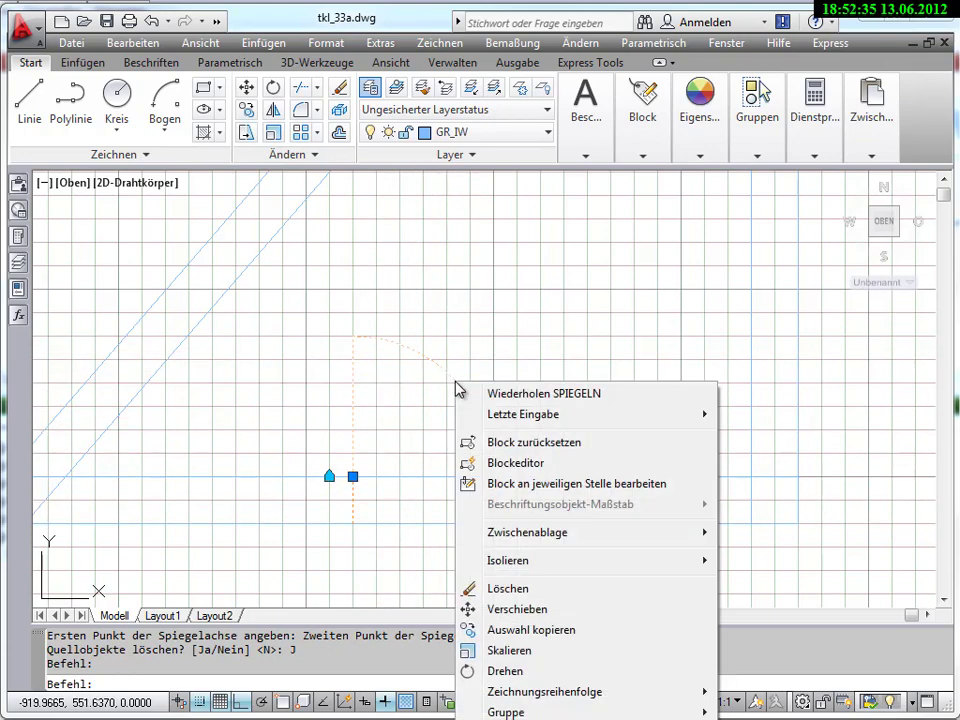
click(533, 466)
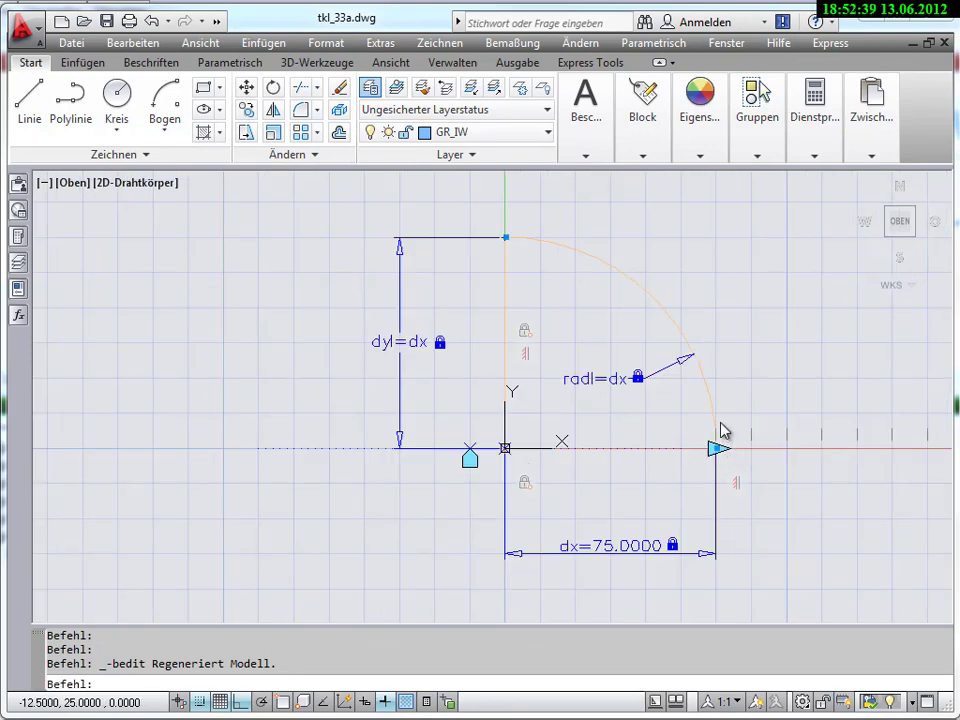
middle_drag(600, 325, 396, 386)
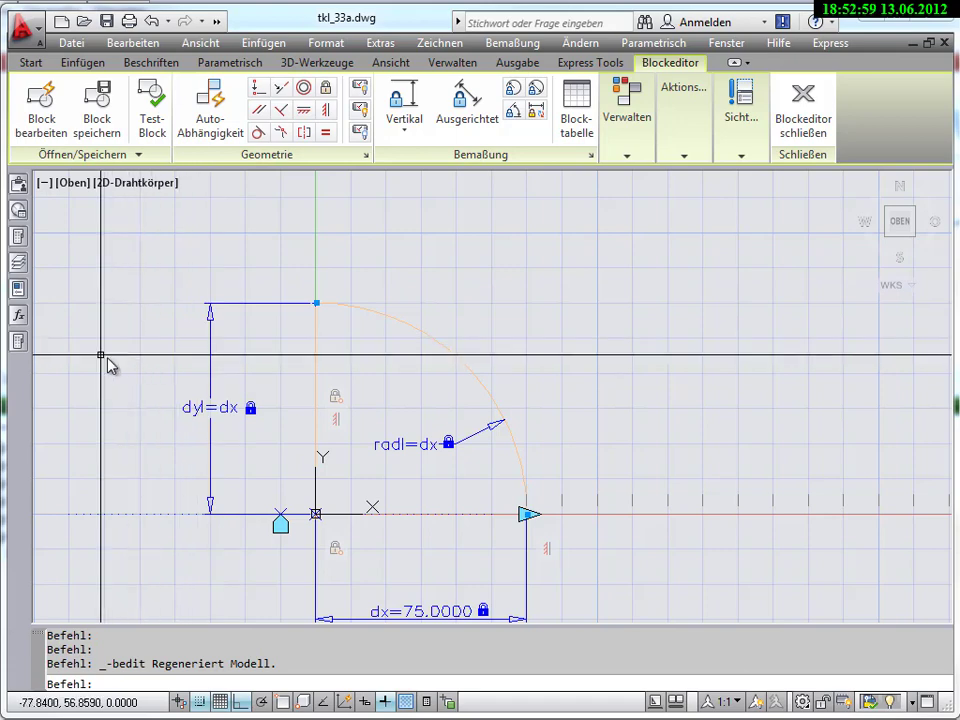
click(19, 342)
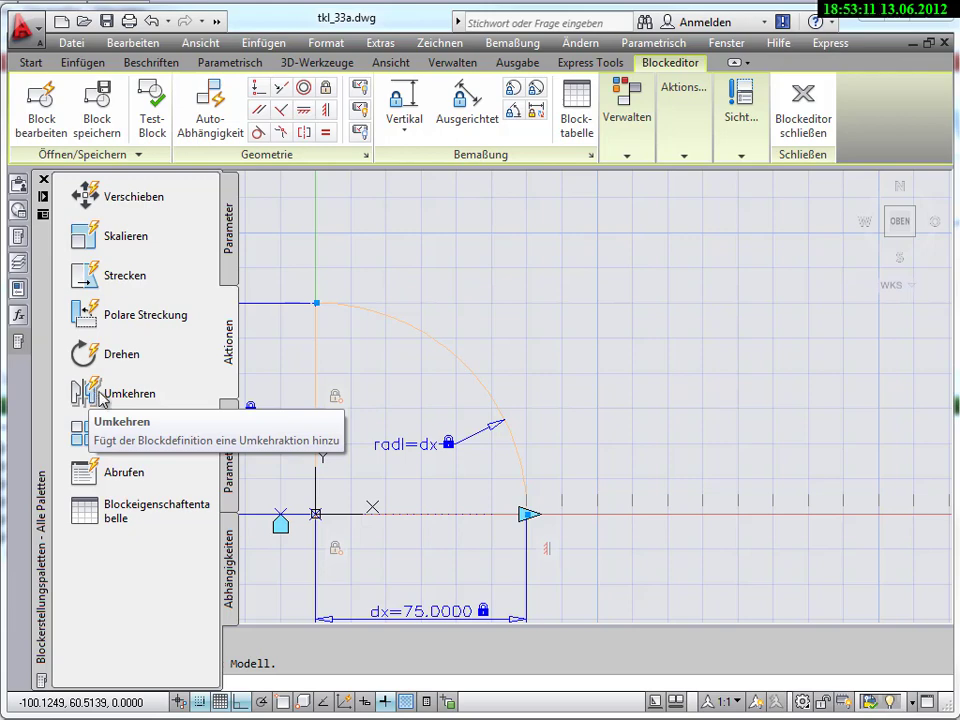
mouse_move(17, 288)
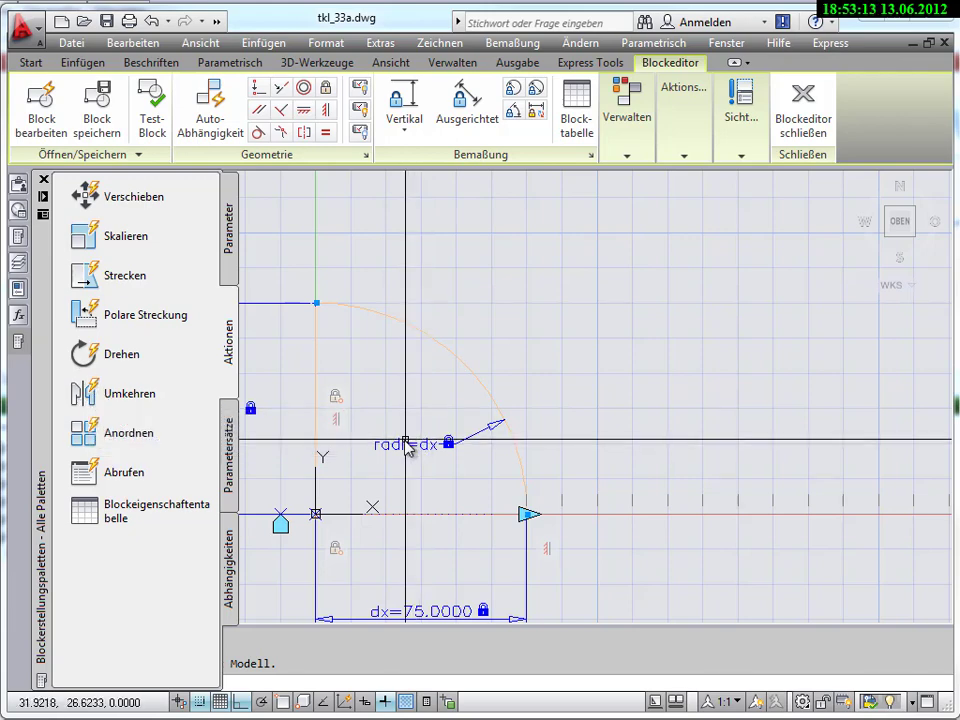
Step: Start a Sichtbarkeit parameter from the palette's Parameter tab
key(Escape)
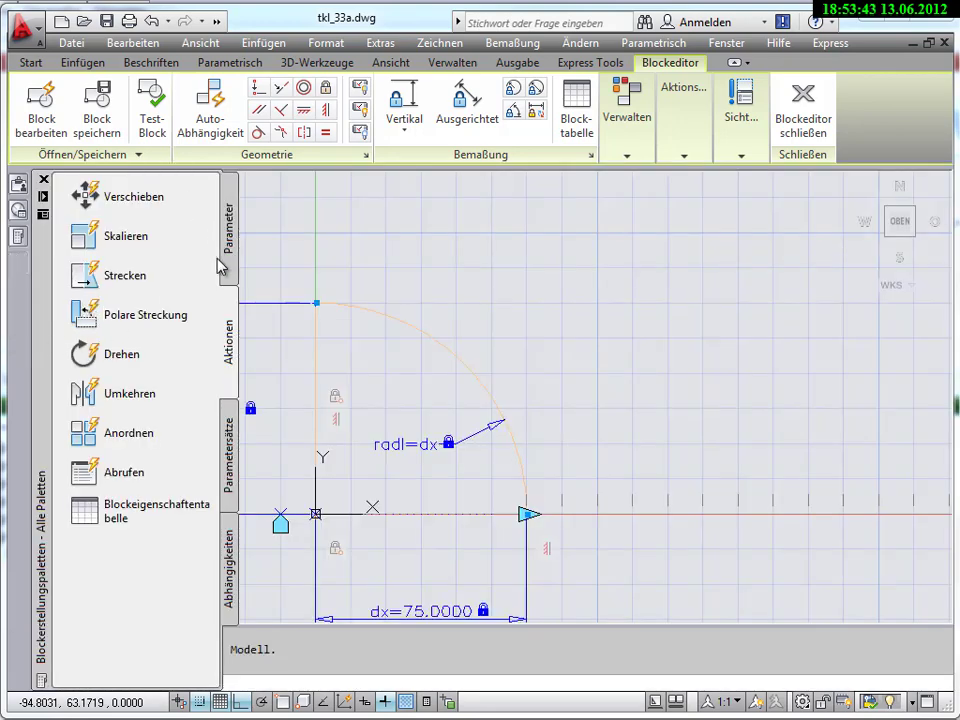
click(234, 264)
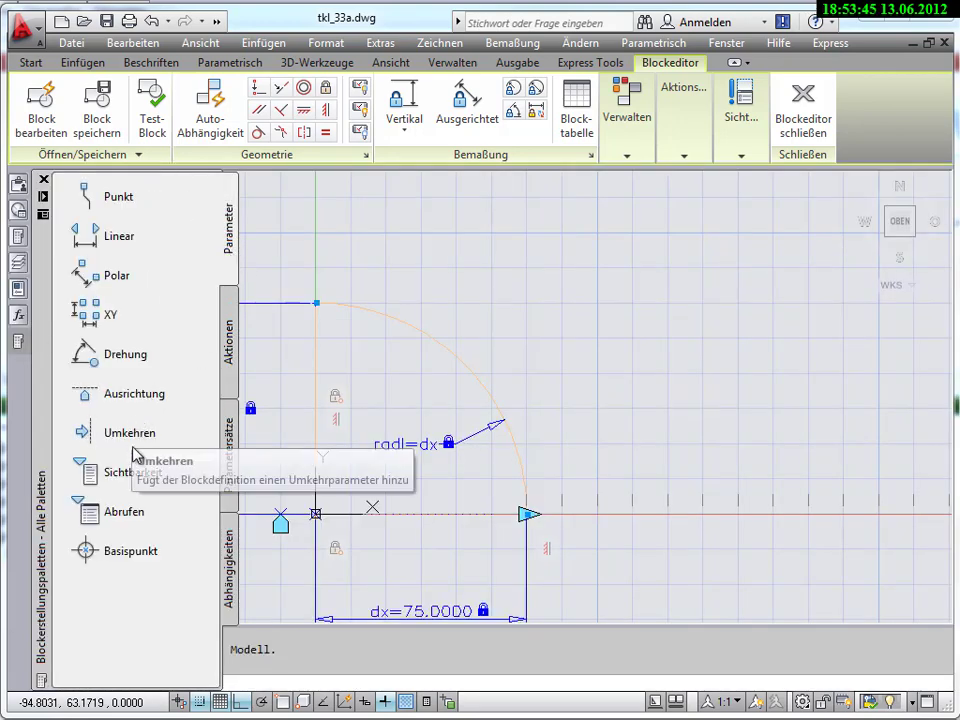
click(121, 478)
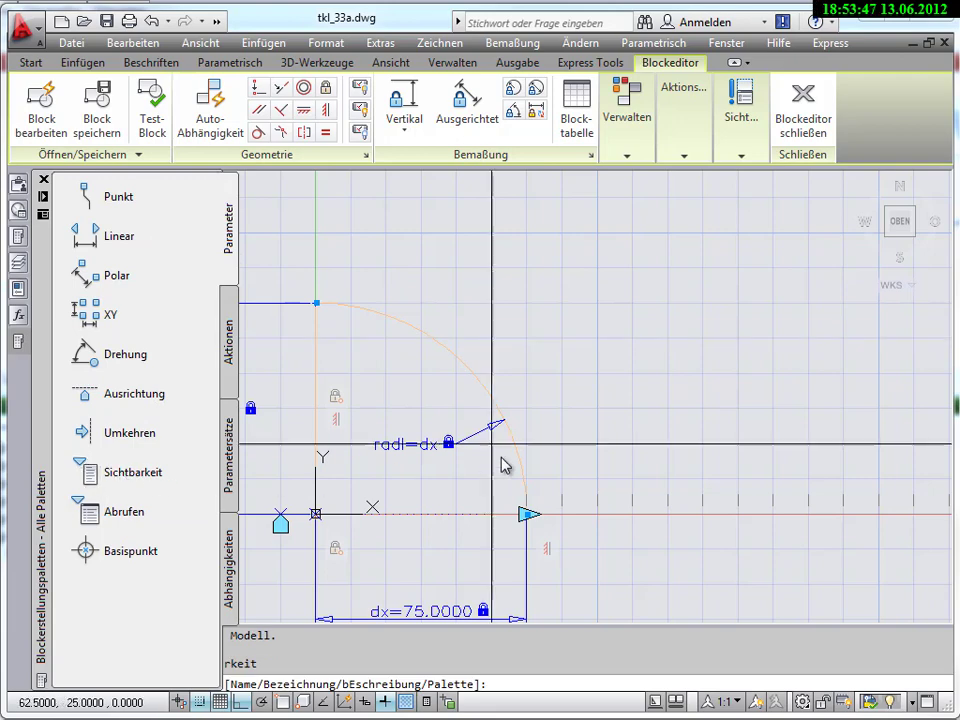
Step: Place Sichtbarkeit1 near the door's base point and edit its Sichtbarkeitsname in Properties
click(352, 514)
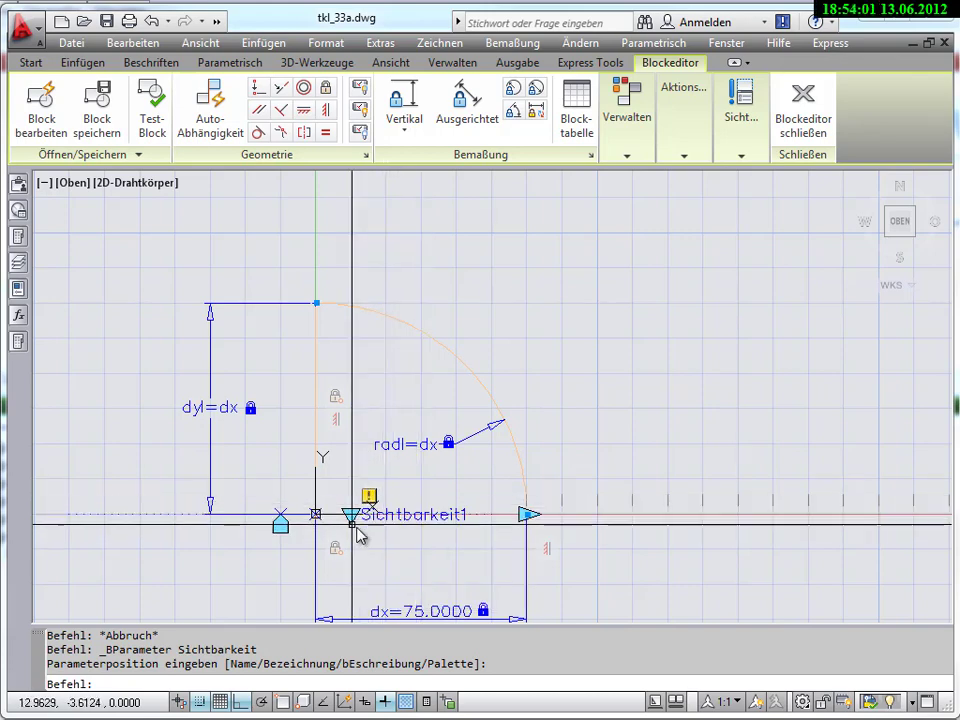
click(381, 524)
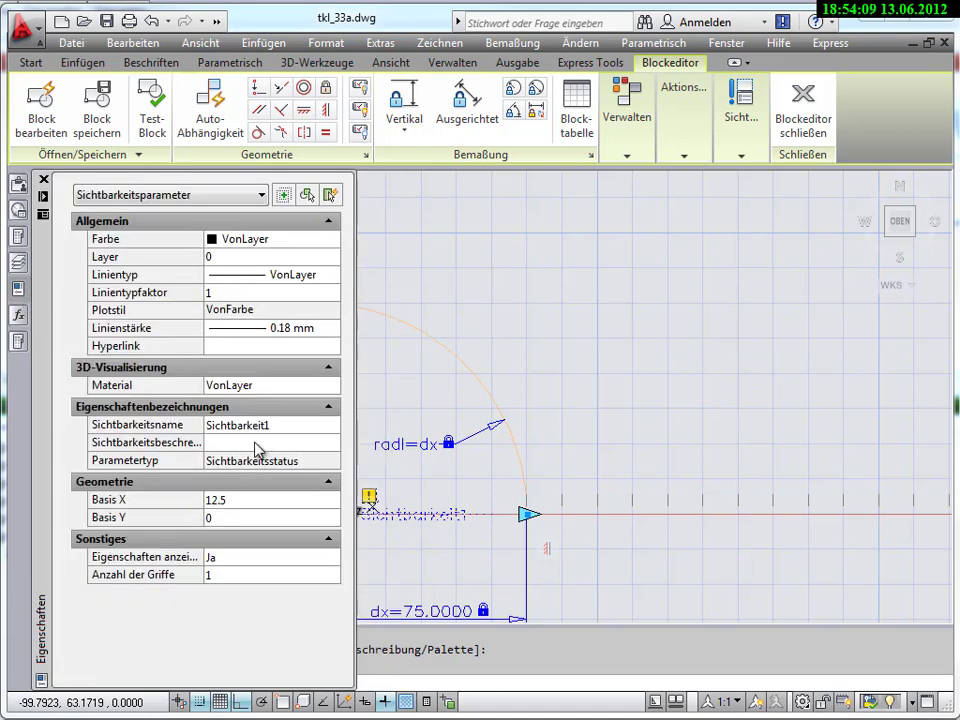
click(266, 427)
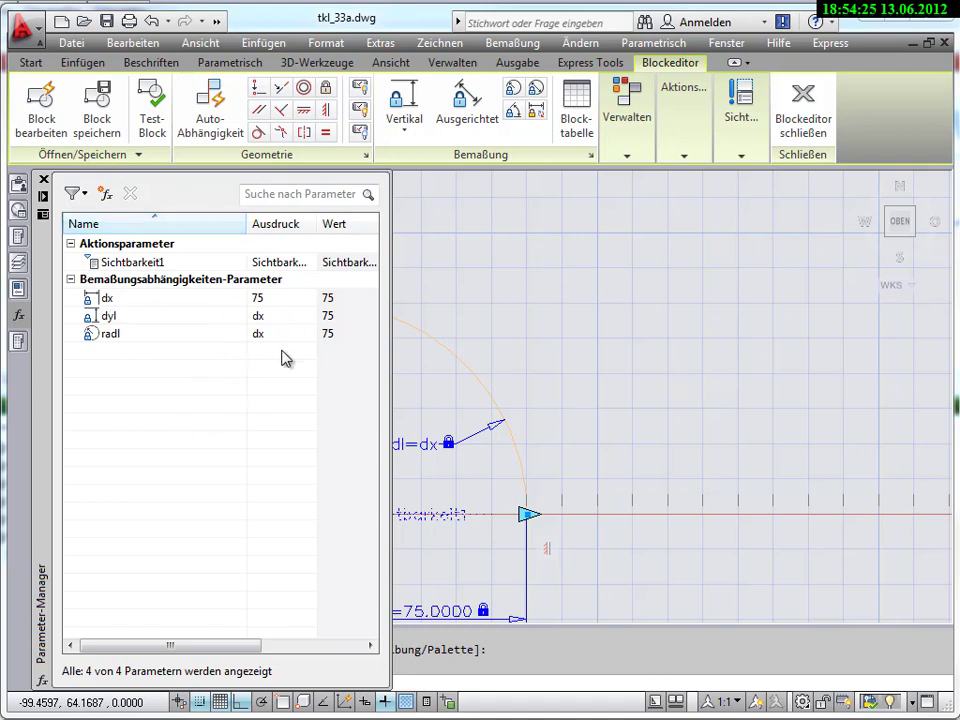
Step: Check the dyl, radl and dx entries in the Parameter-Manager, then clear the selection
click(140, 316)
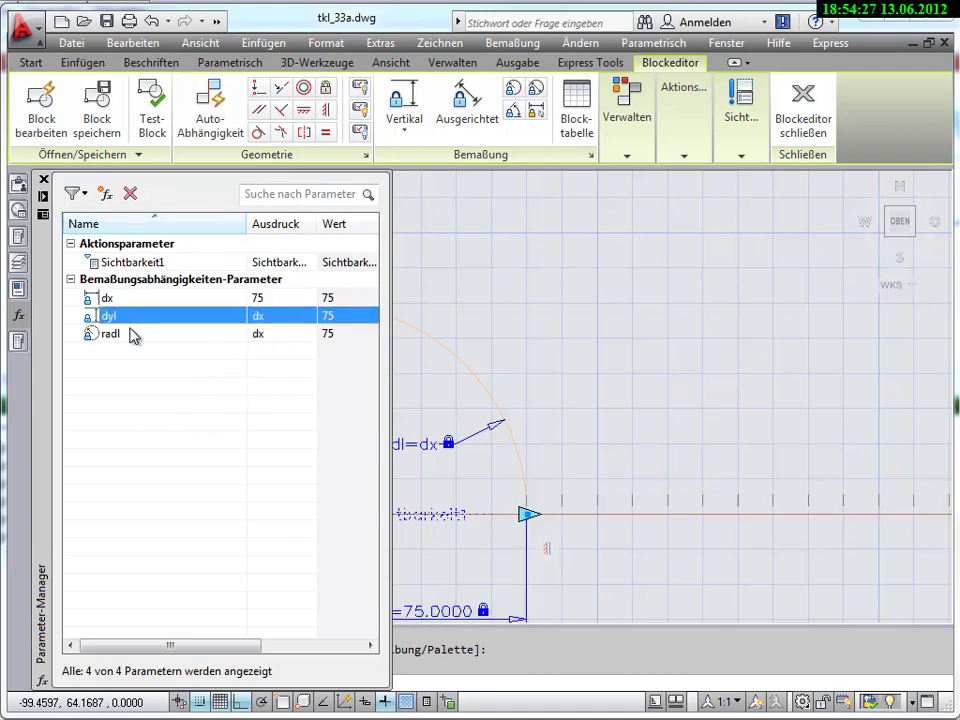
click(131, 336)
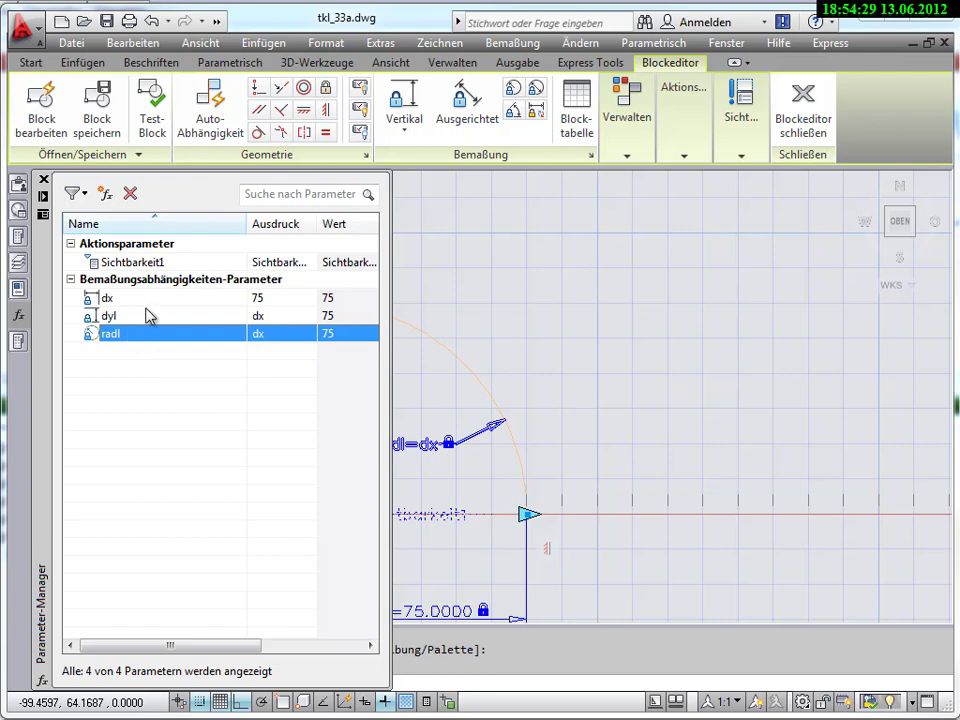
click(150, 298)
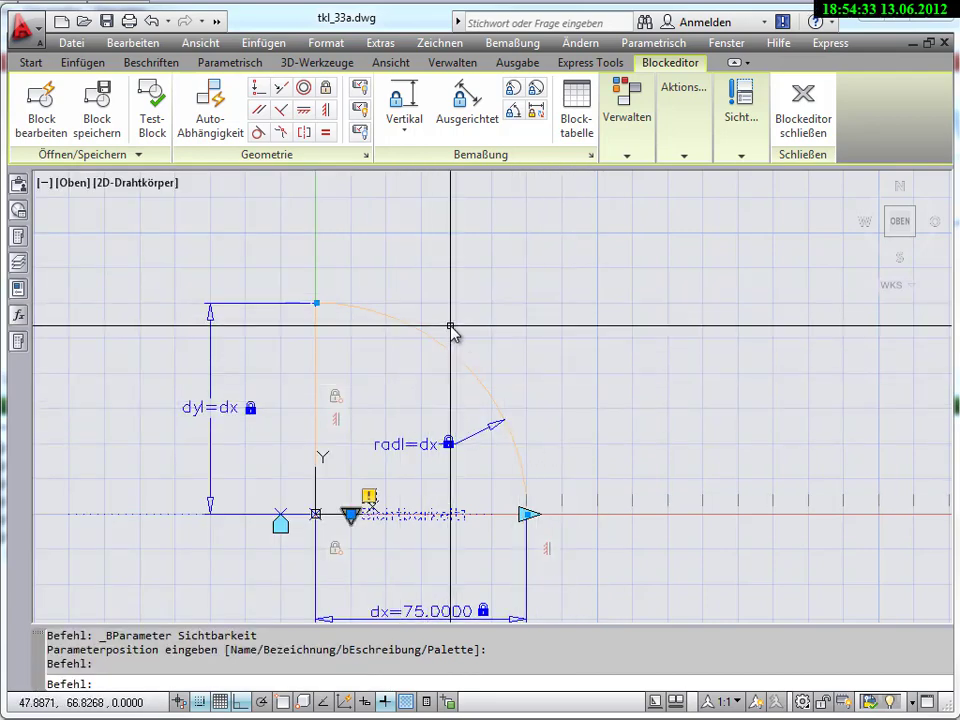
key(Escape)
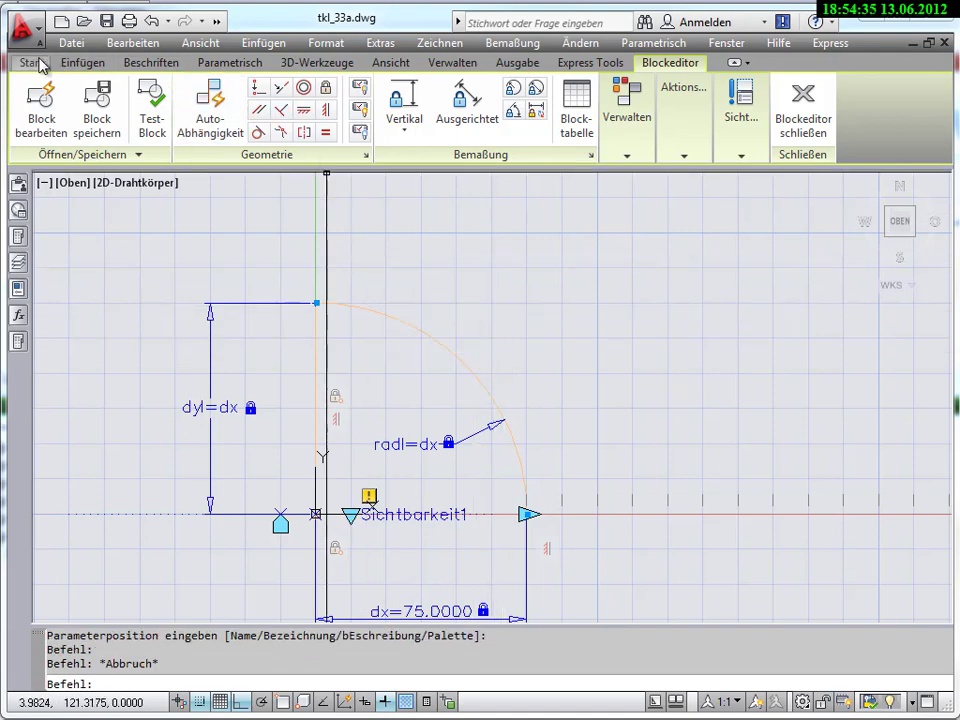
Step: Mirror the door arc and leaf line about a vertical axis at x=37.5, keeping the originals (Nein)
click(33, 62)
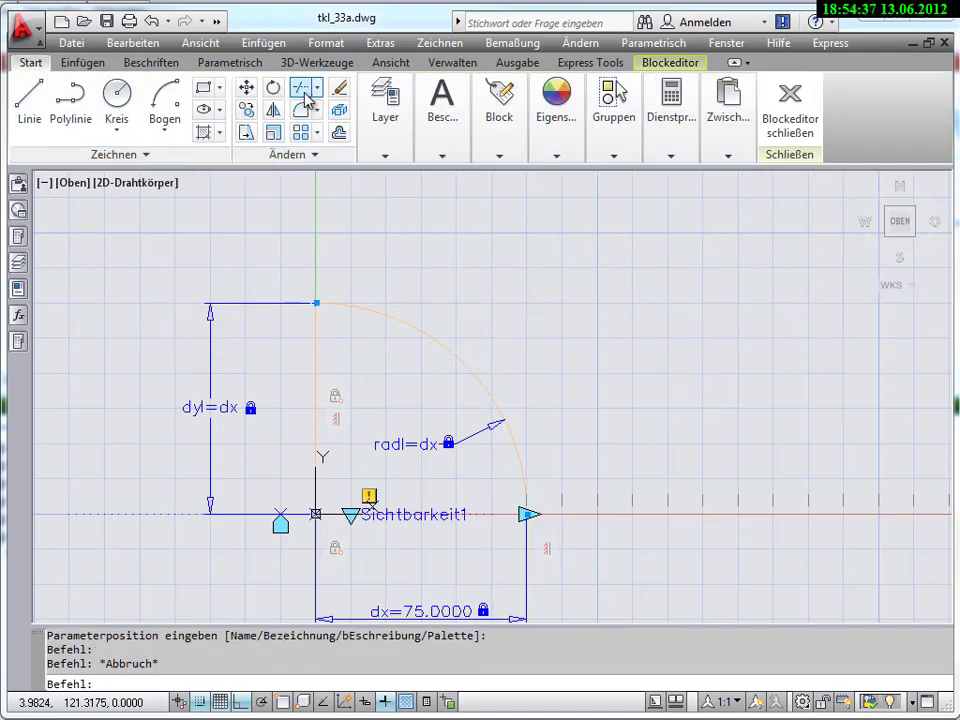
click(273, 109)
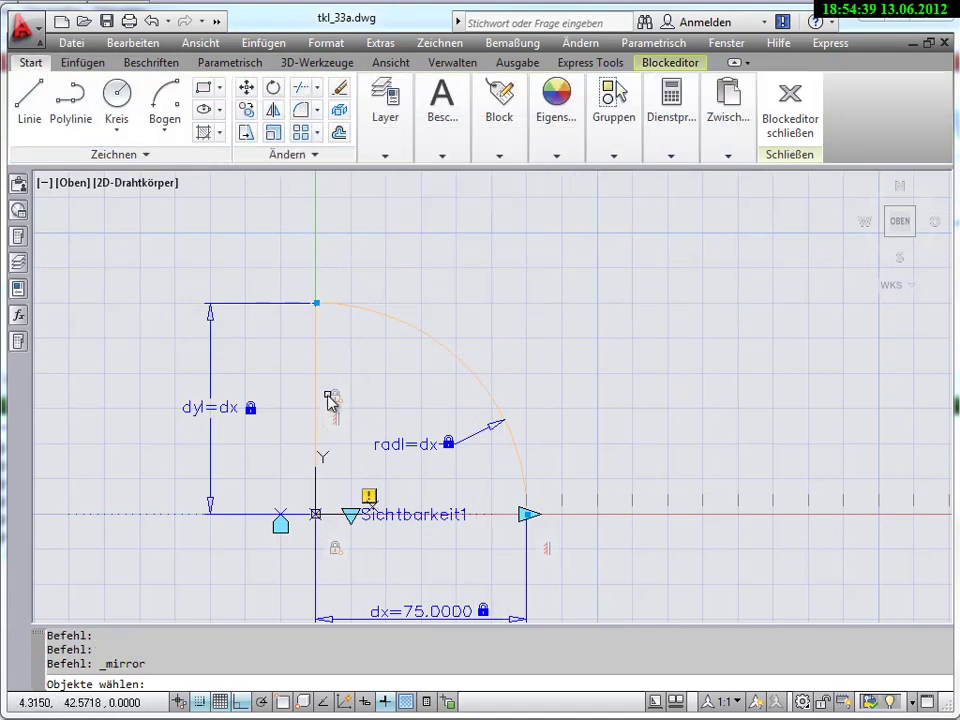
click(395, 328)
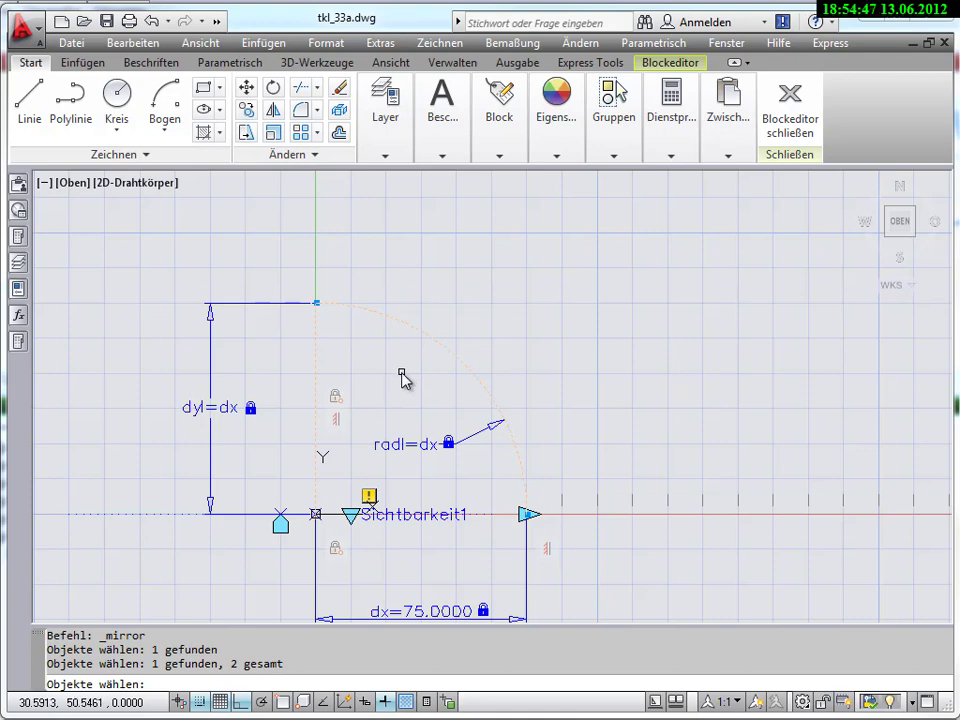
key(Return)
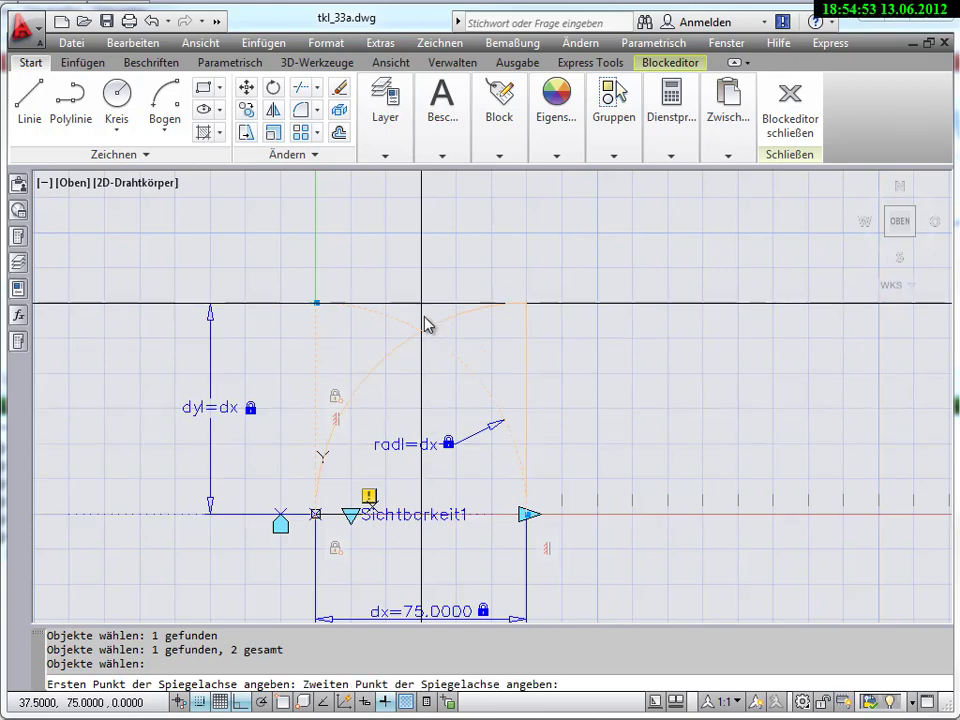
click(421, 279)
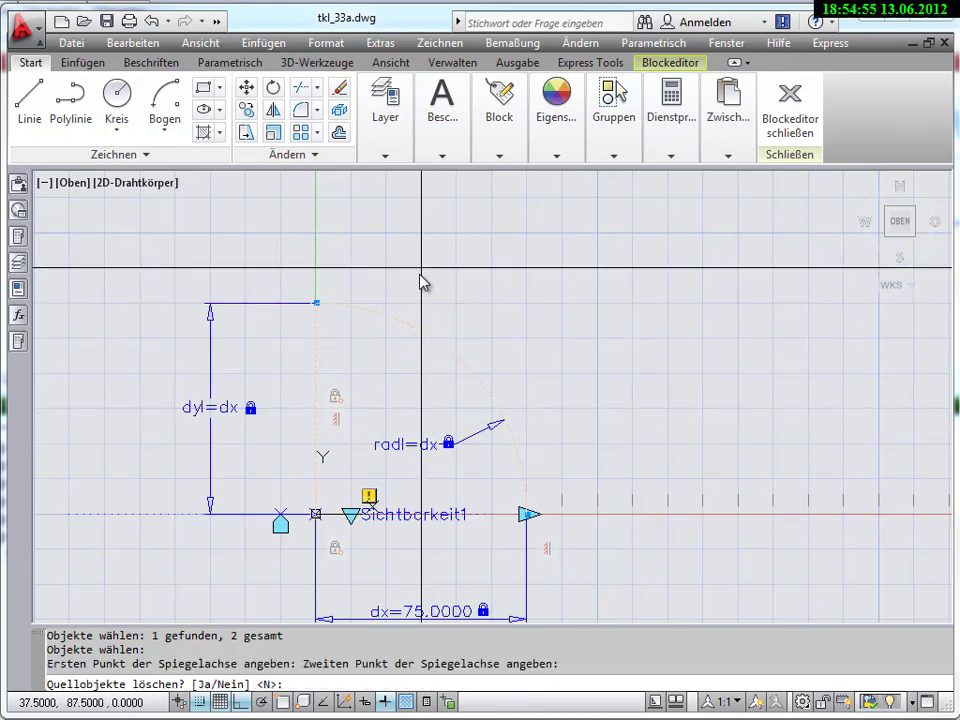
right_click(421, 282)
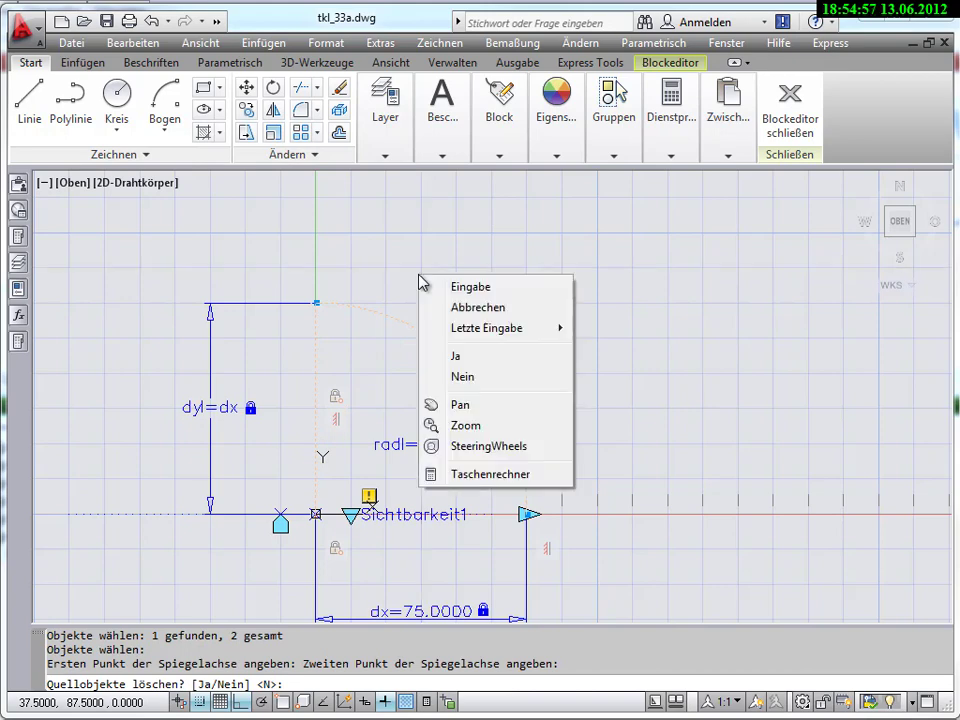
click(465, 377)
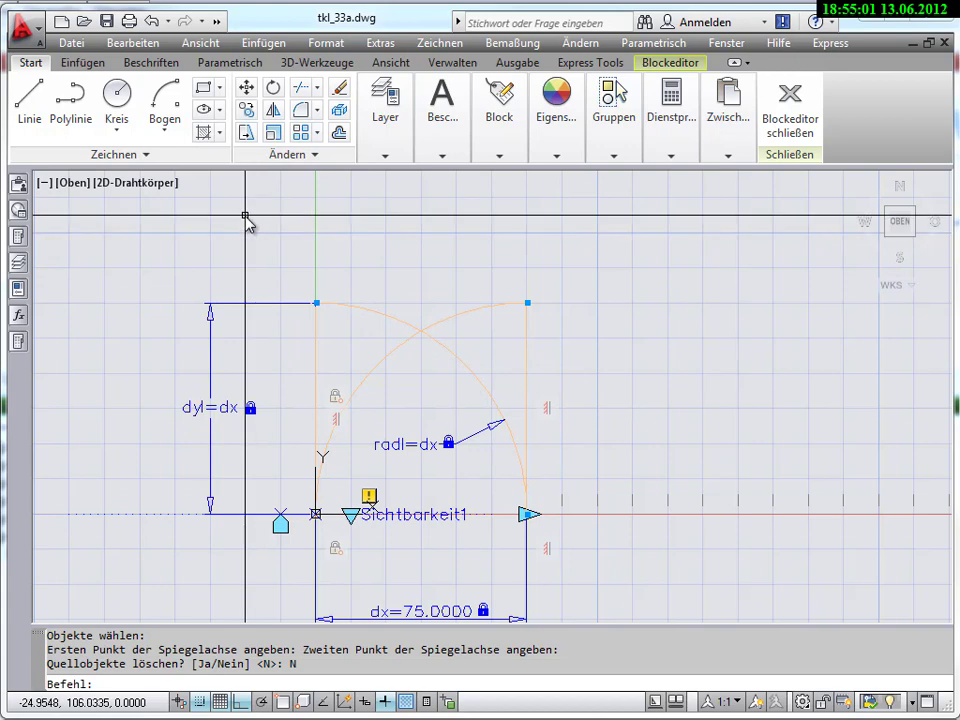
key(Escape)
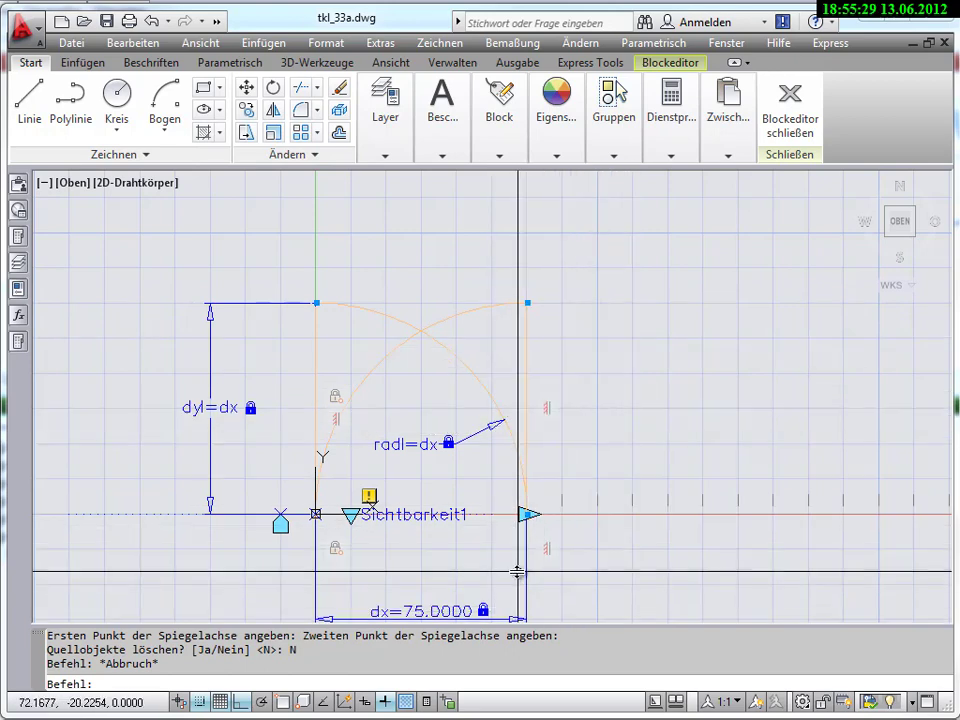
Step: Add a radius constraint named radr=dx to the mirrored right-hand arc
scroll(527, 553, up, 2)
scroll(527, 553, up, 2)
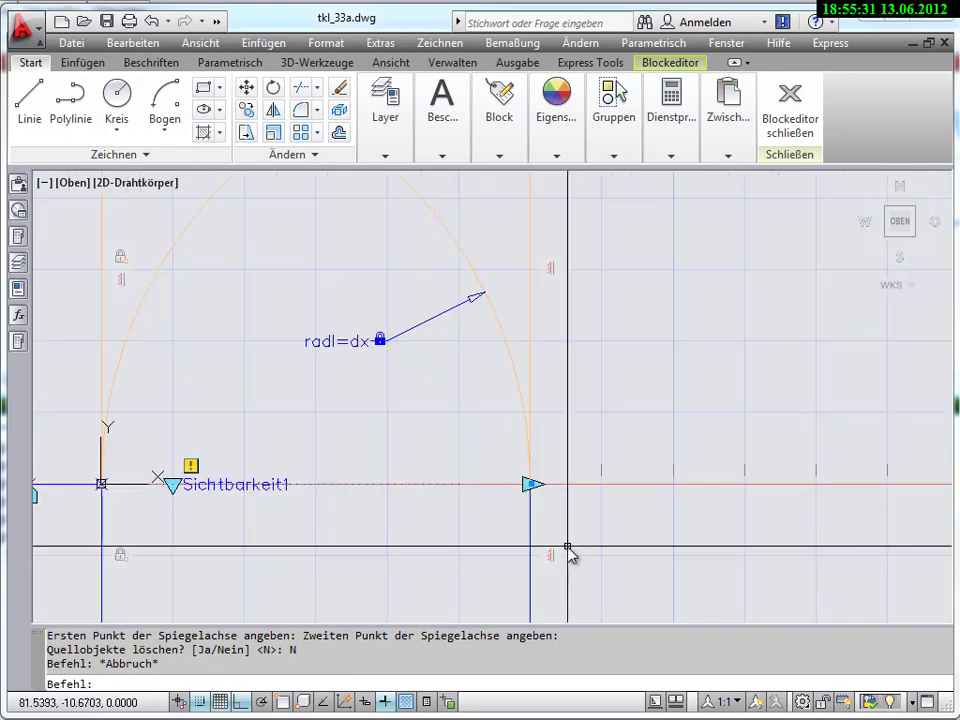
scroll(568, 553, down, 2)
middle_drag(567, 556, 511, 507)
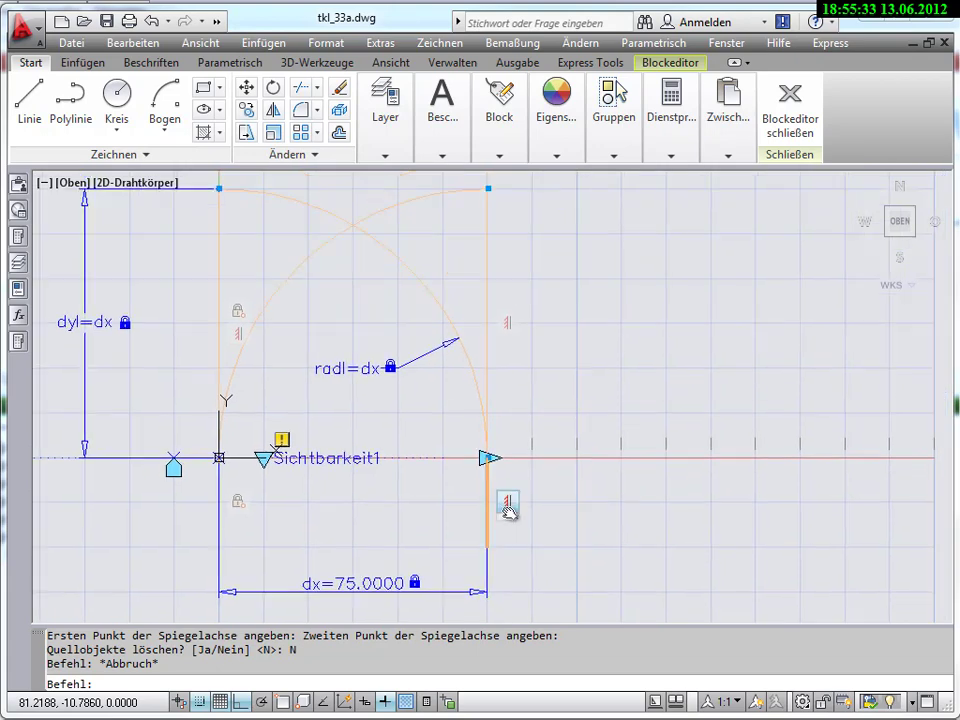
middle_drag(415, 373, 419, 442)
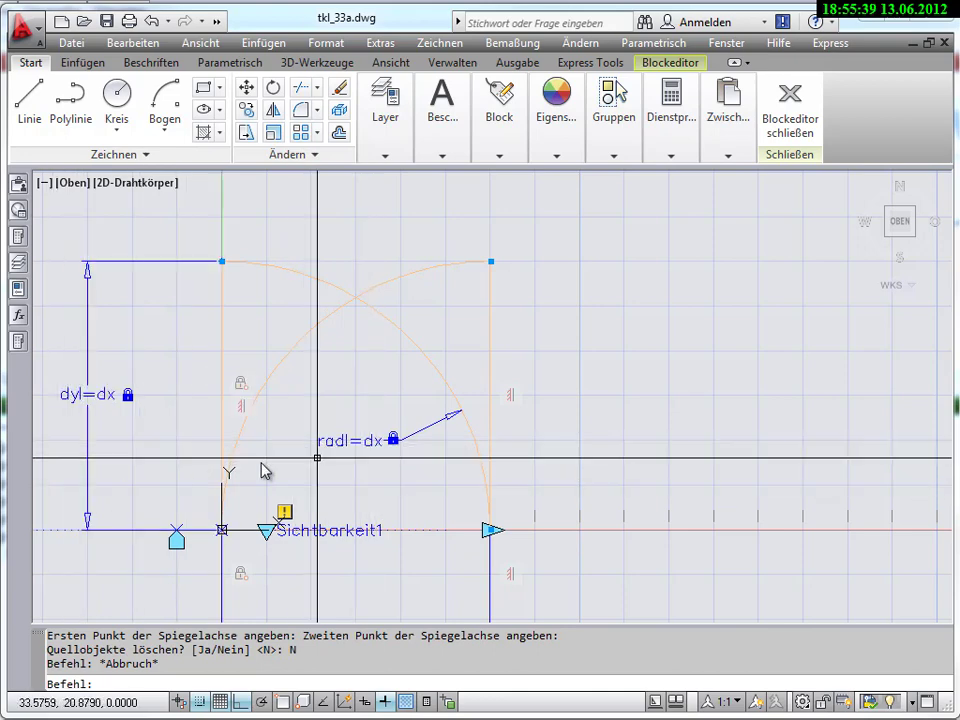
click(670, 62)
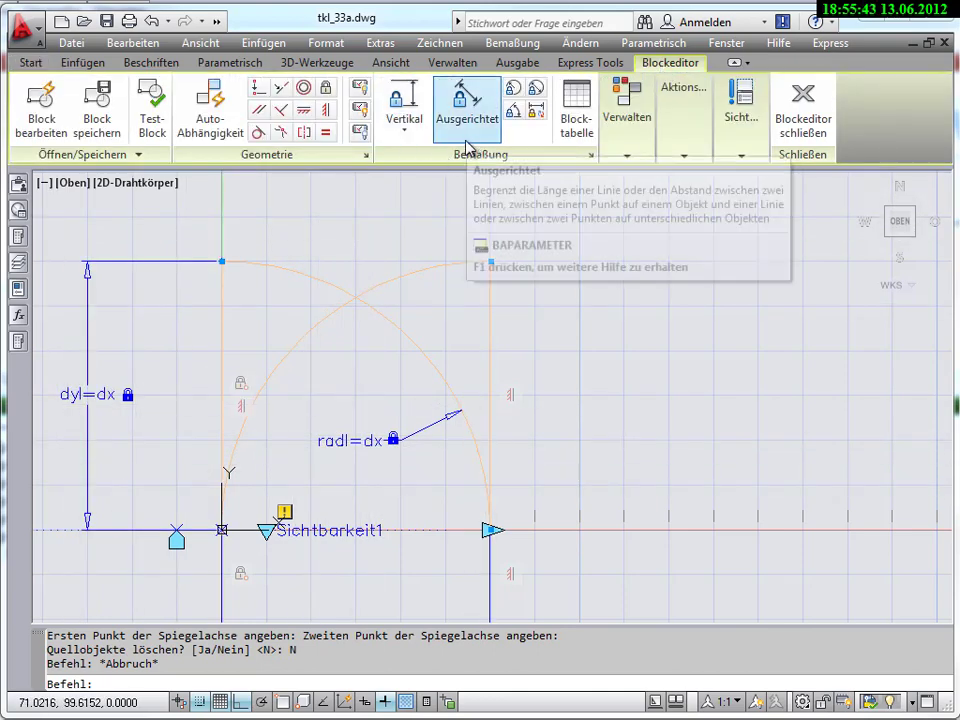
click(515, 90)
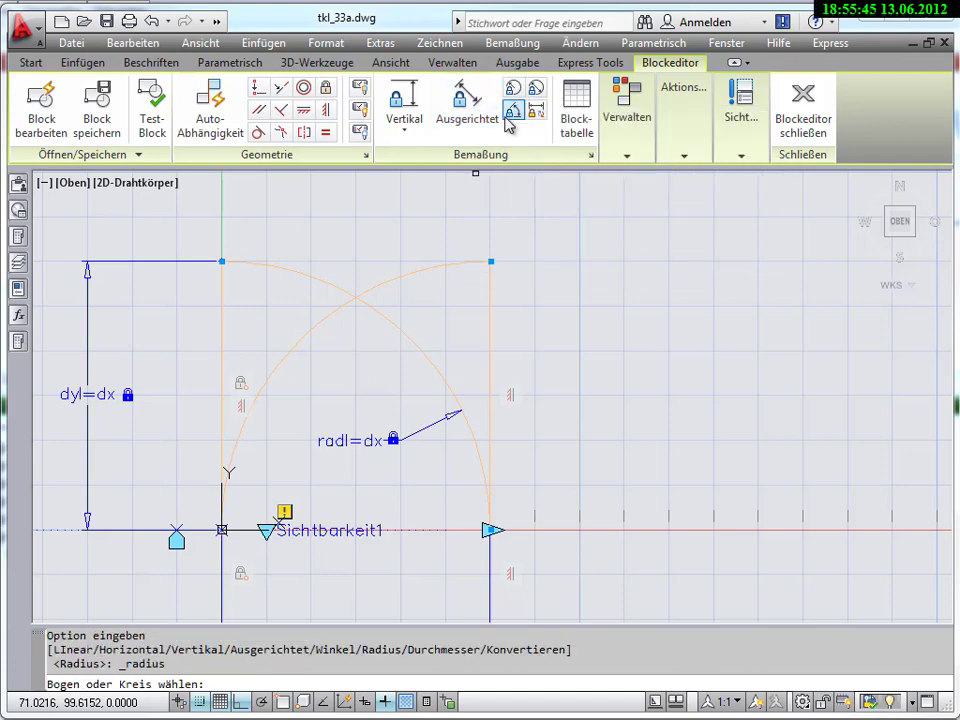
click(398, 284)
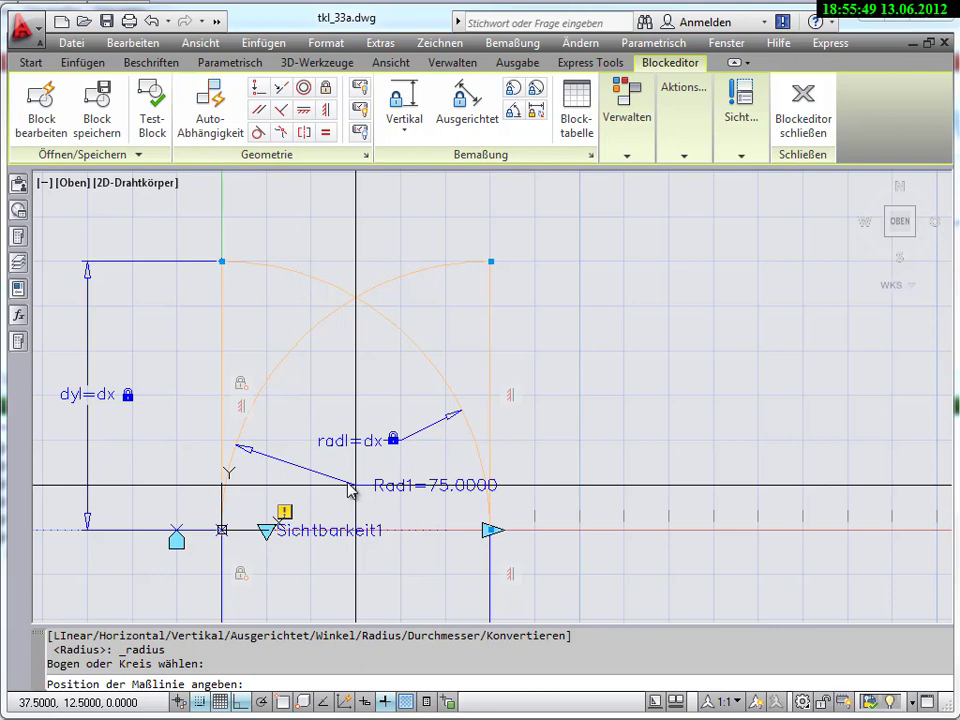
click(395, 402)
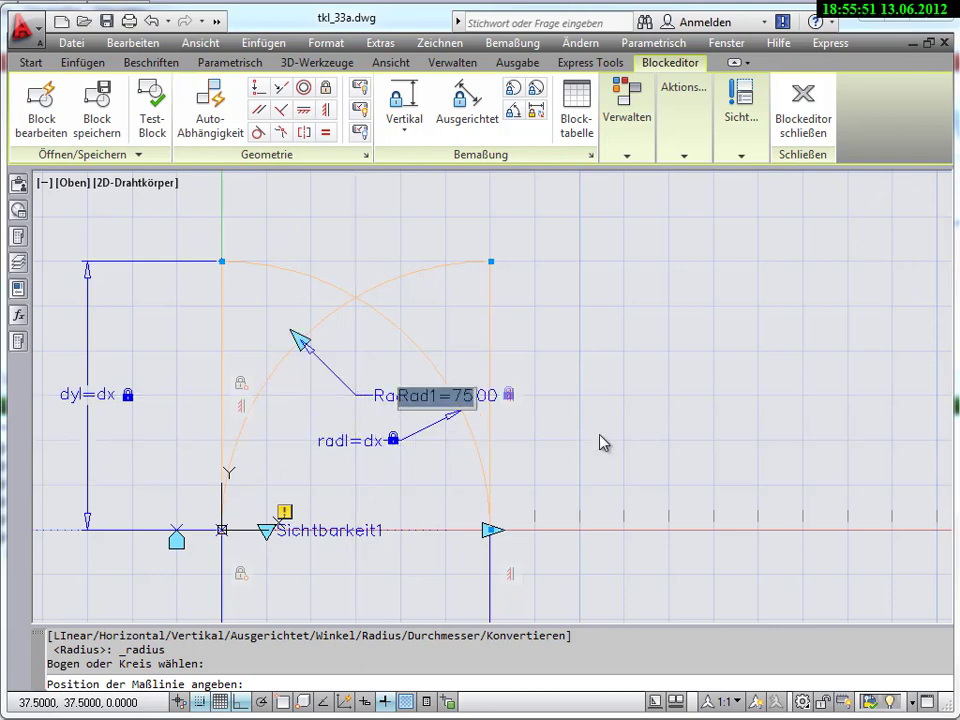
text(rad)
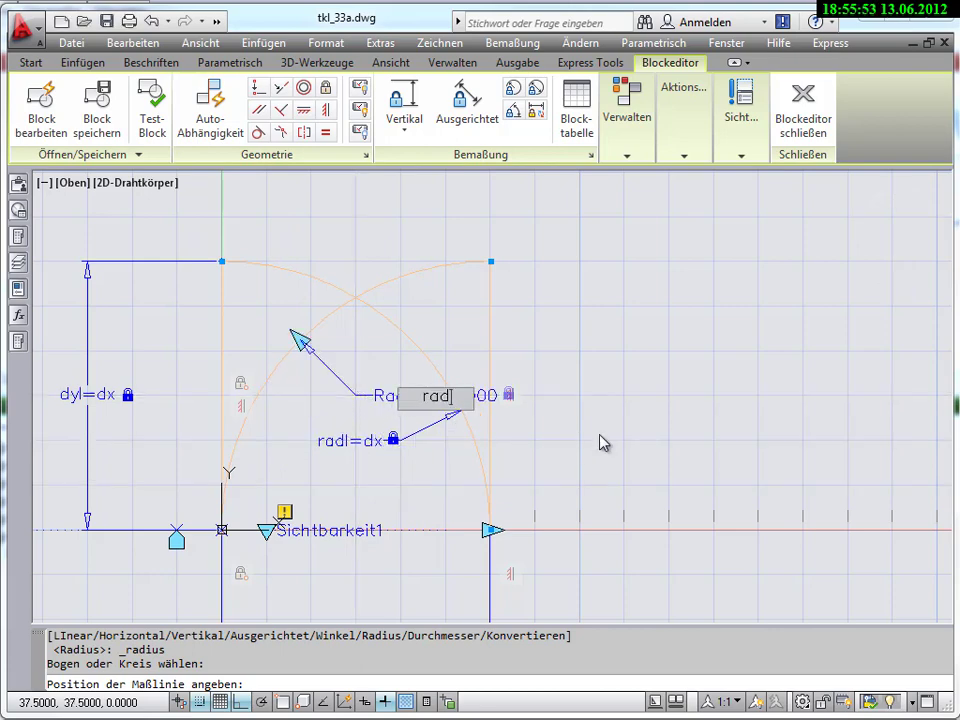
text(r=)
text(dx)
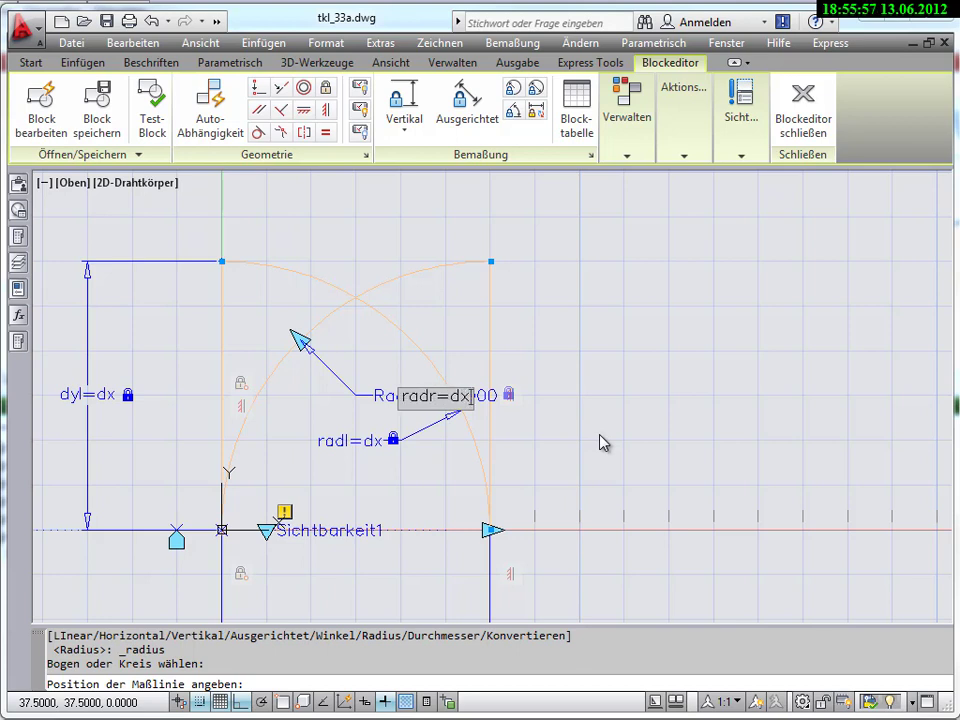
key(Return)
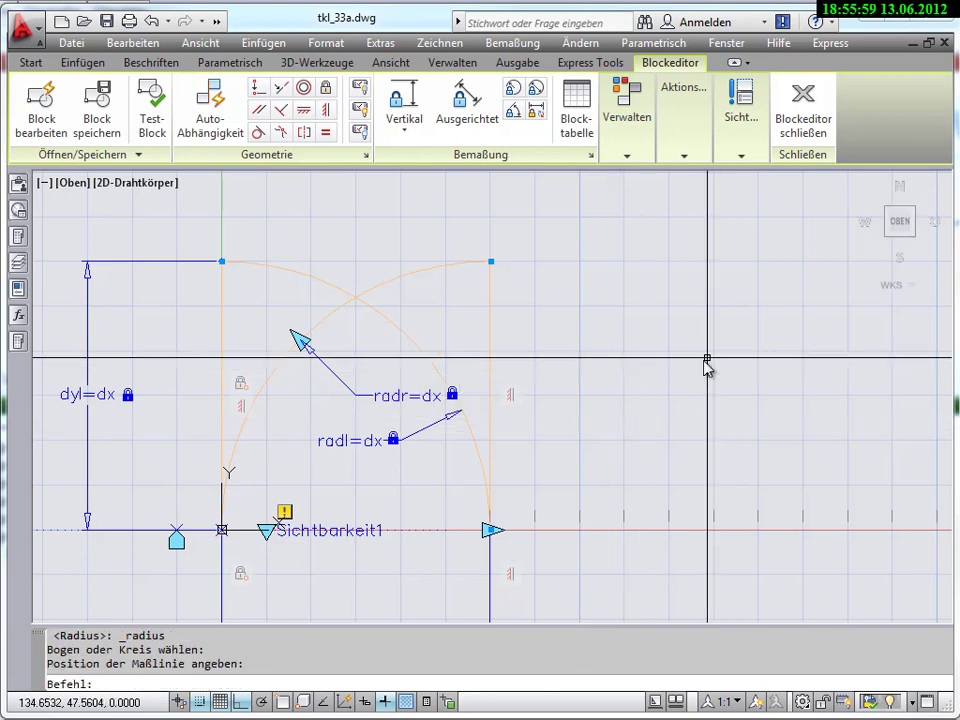
scroll(707, 364, down, 2)
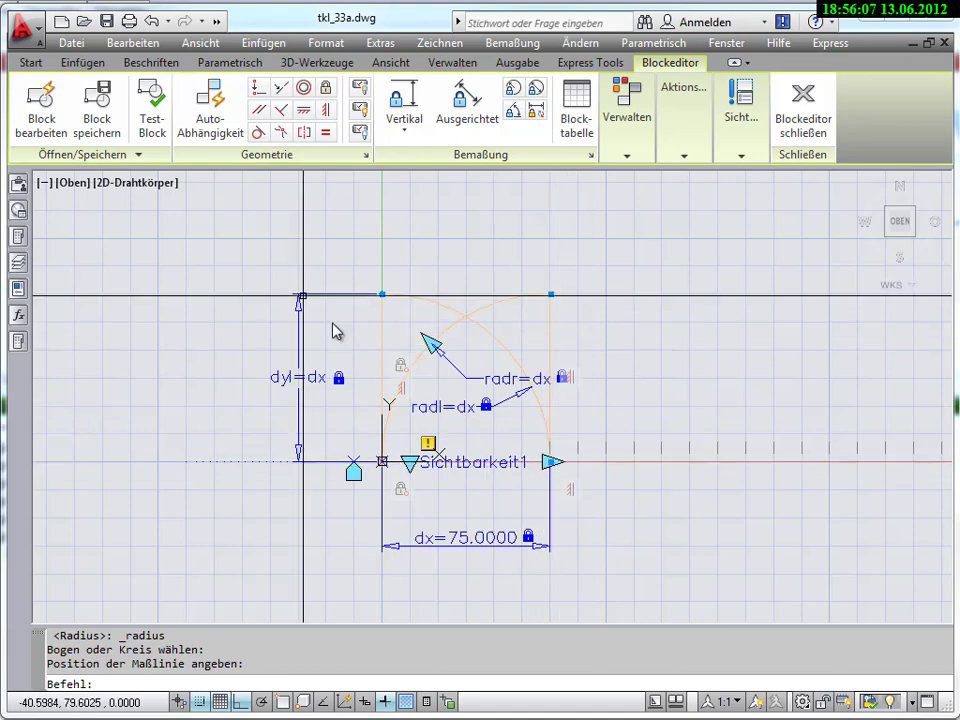
click(153, 126)
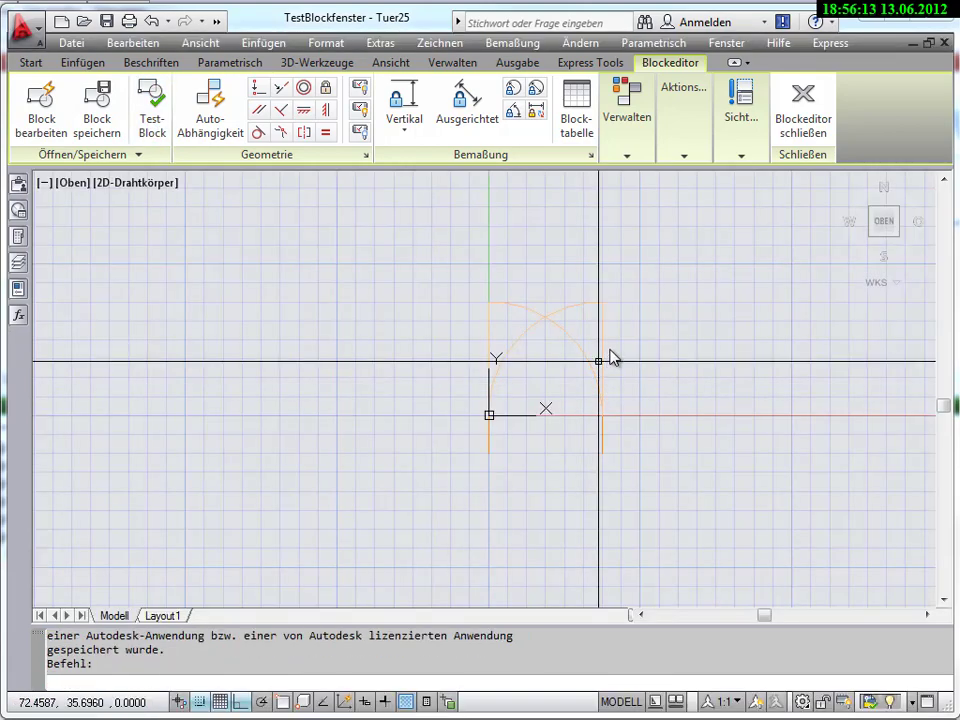
click(610, 357)
click(621, 407)
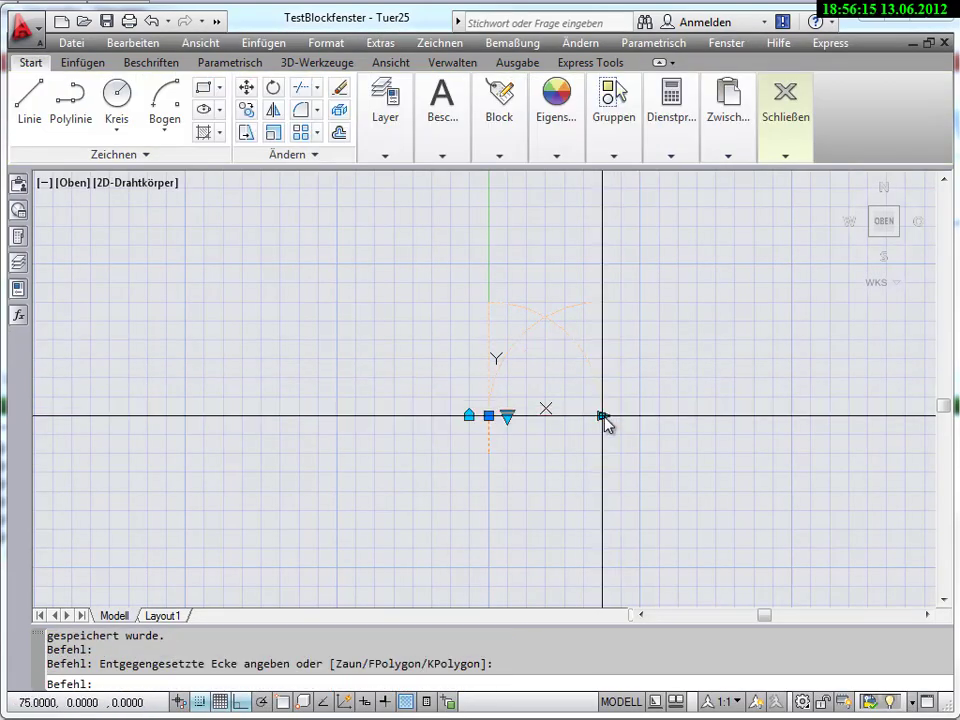
click(603, 415)
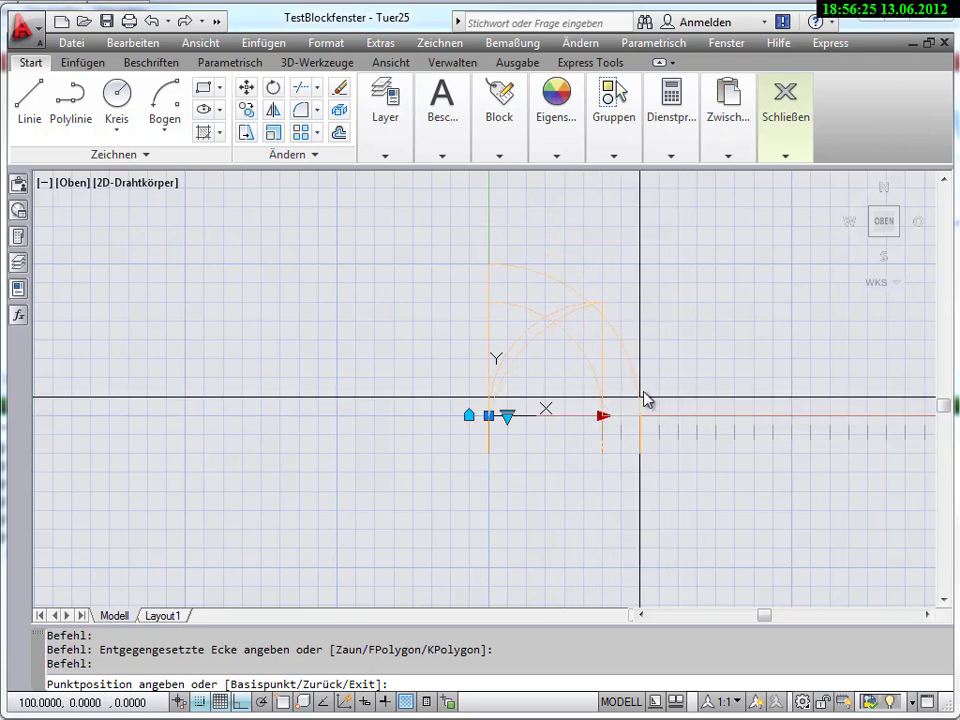
key(Escape)
key(Escape)
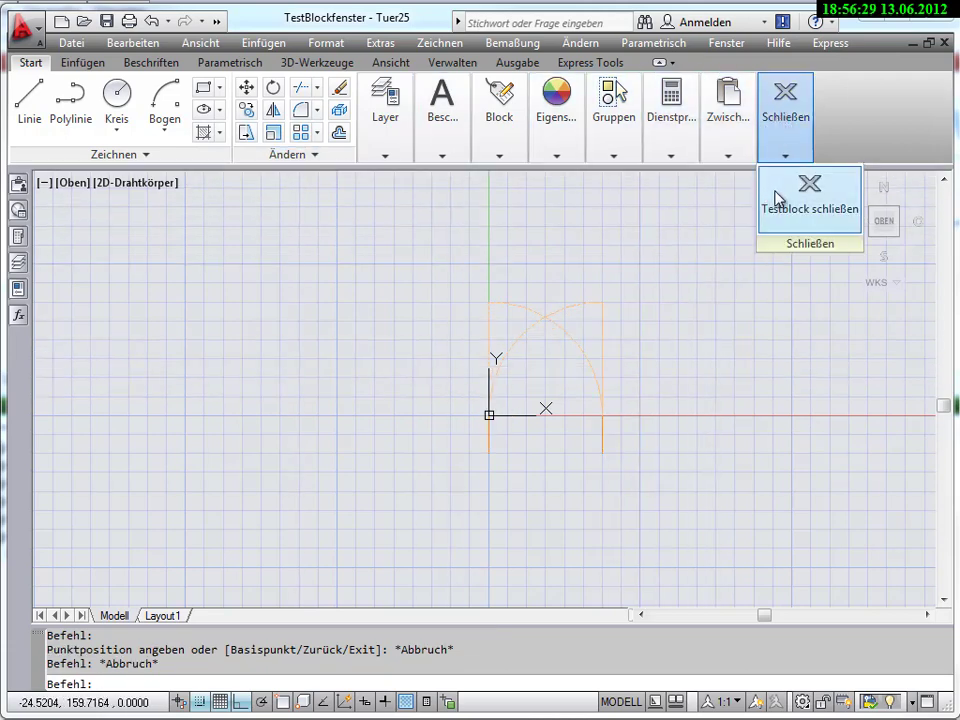
click(772, 203)
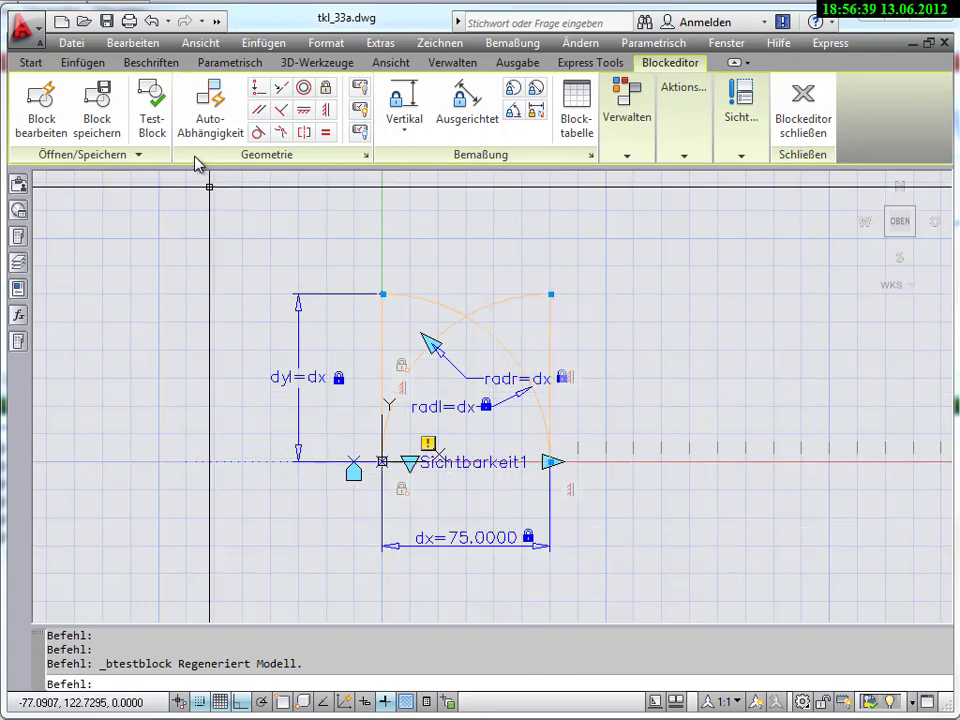
Step: Add a vertical constraint on the right leaf line, right of the door, named dyr=dx
click(17, 262)
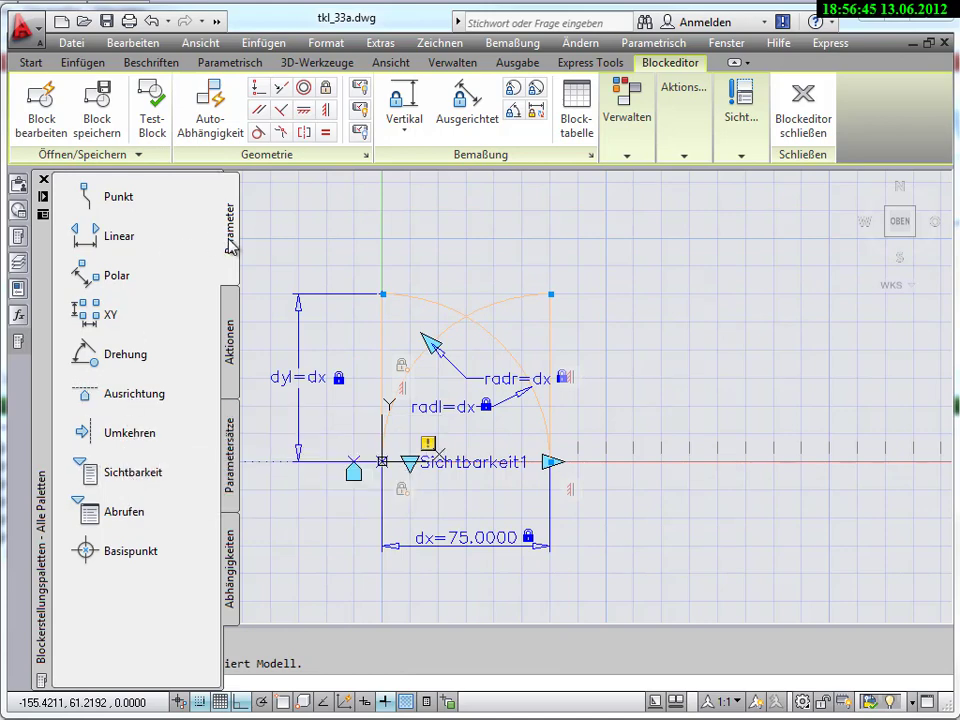
click(228, 549)
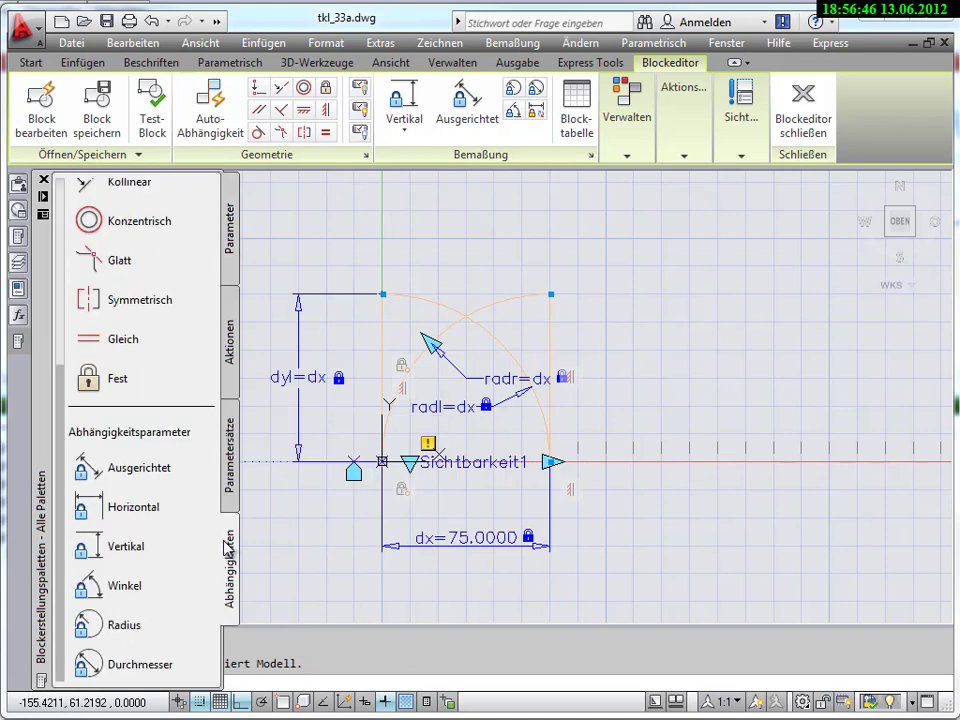
click(170, 545)
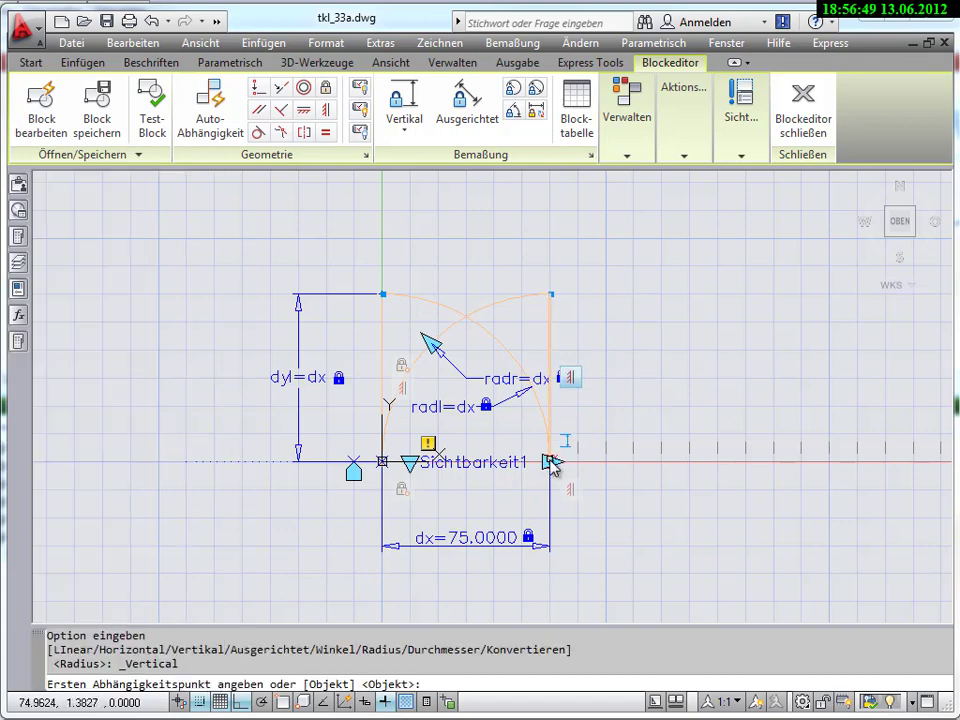
click(551, 462)
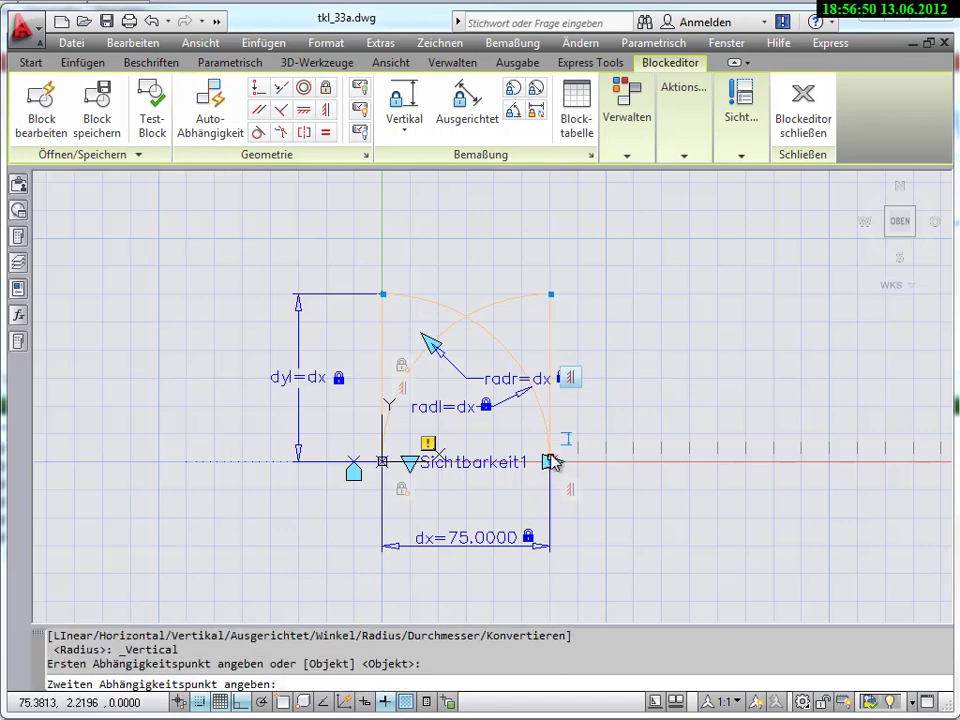
click(553, 306)
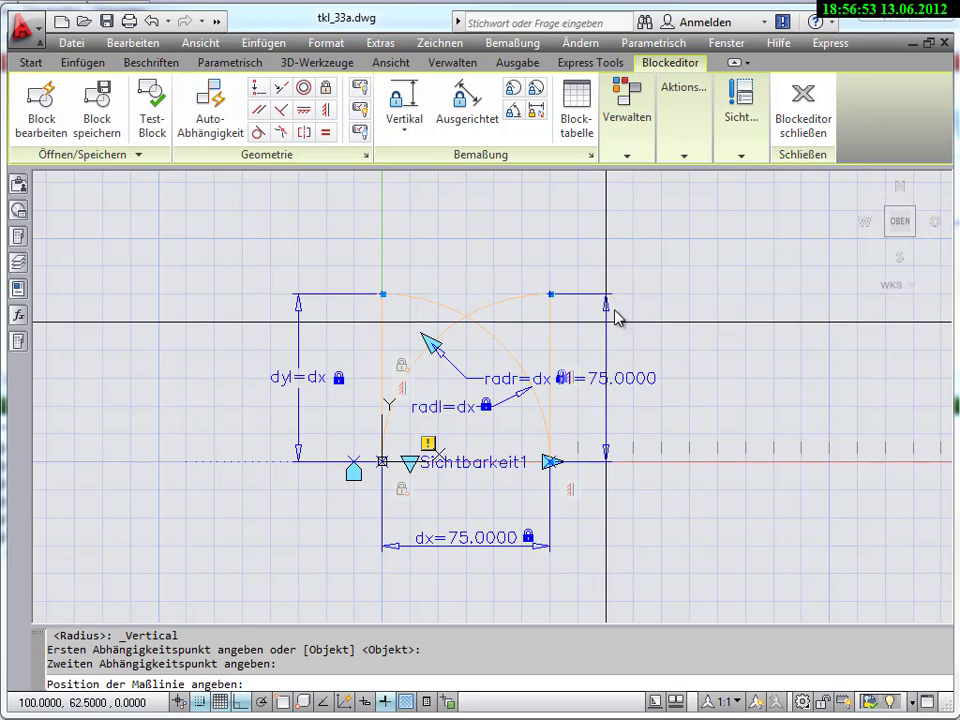
click(668, 368)
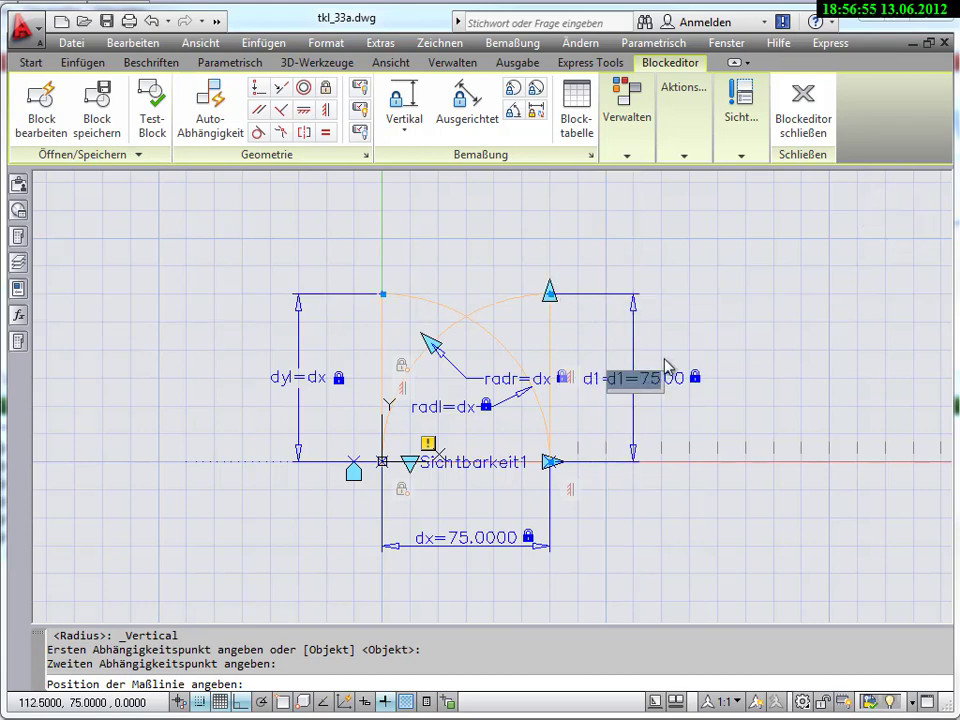
text(dyr)
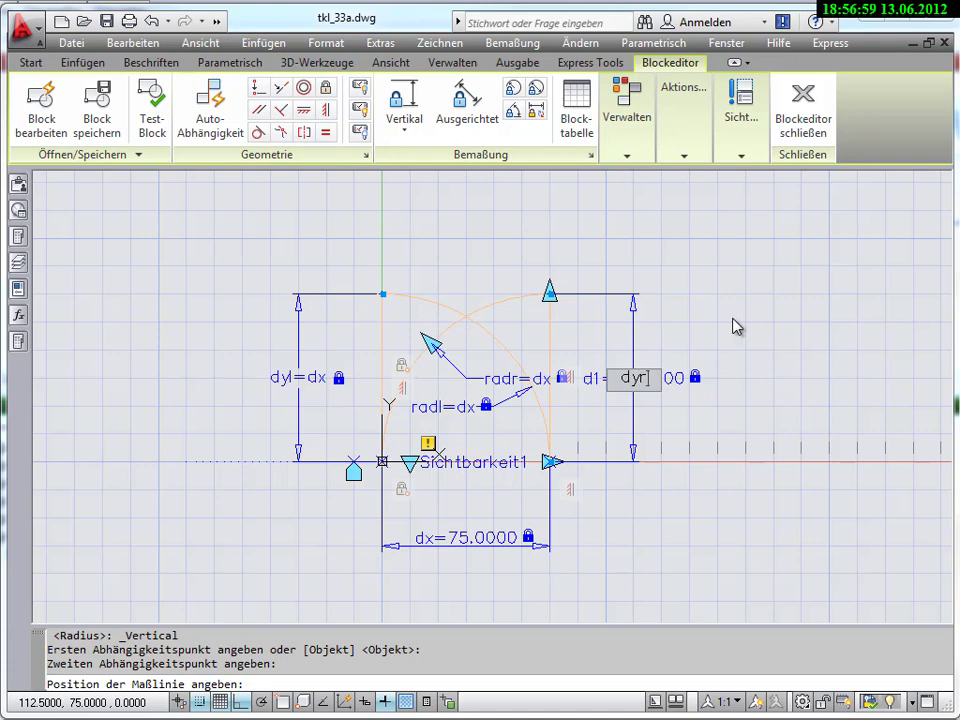
text(=dx)
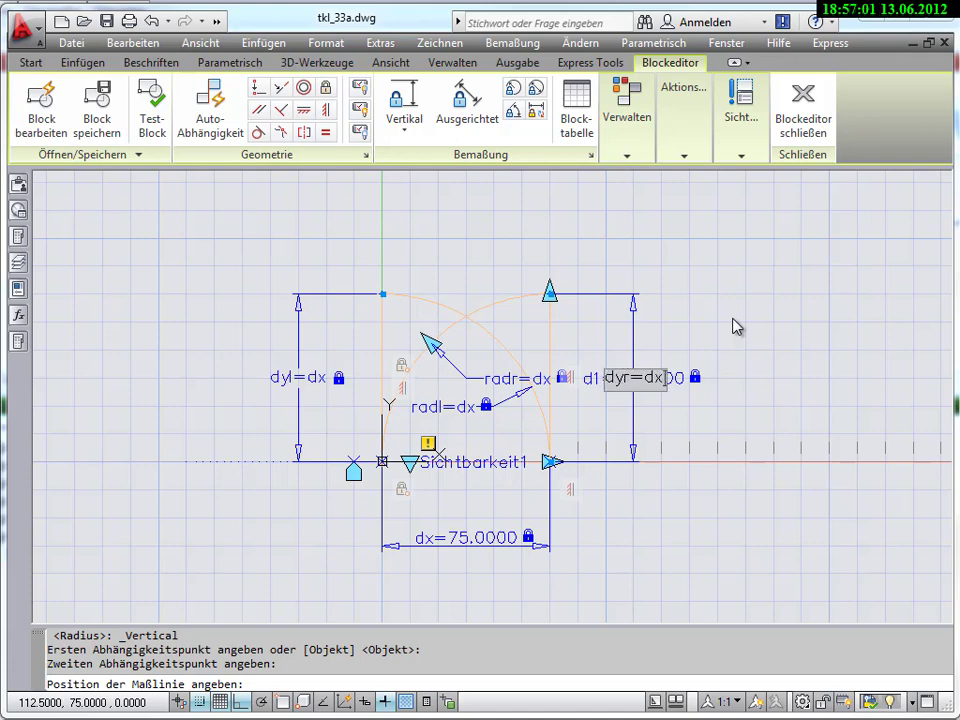
key(Return)
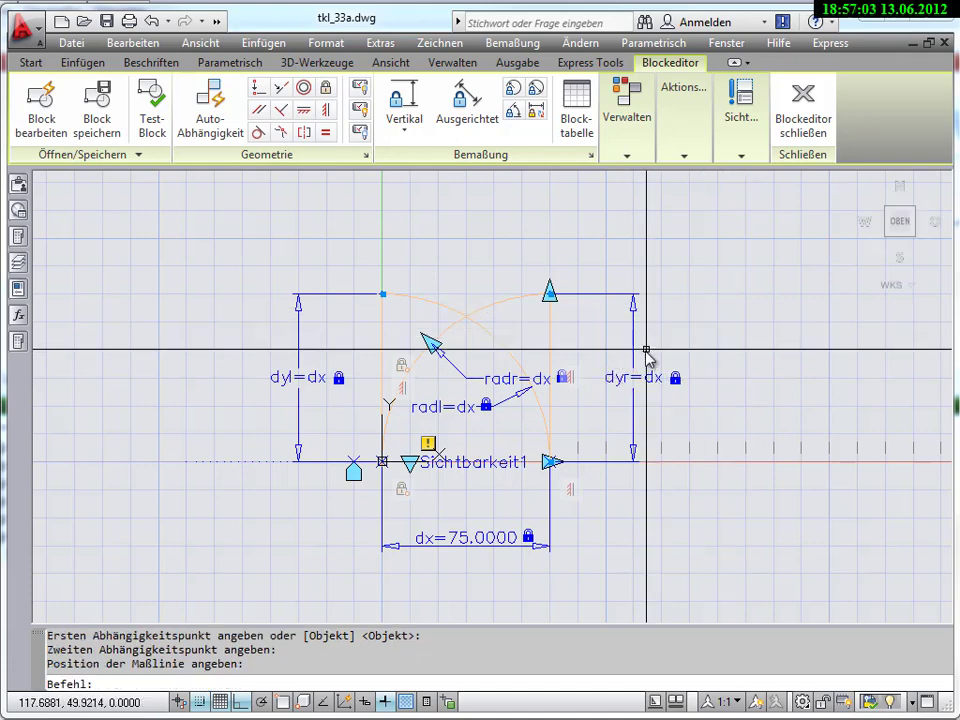
Step: Check the new dyr=dx dimension, then list the block parameters in the Parameter-Manager
click(638, 379)
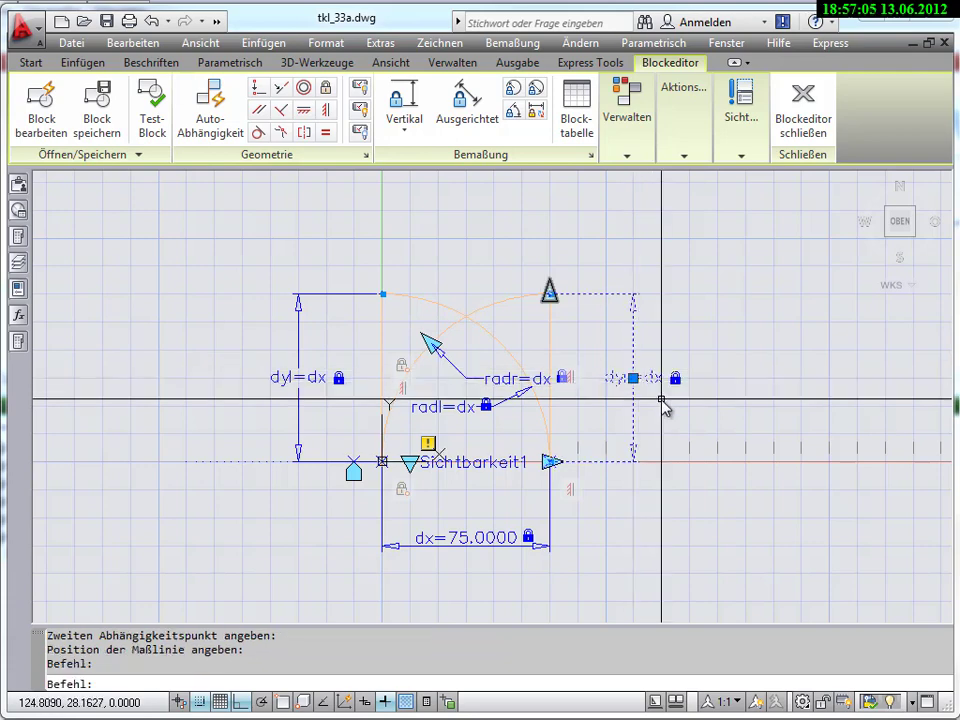
key(Escape)
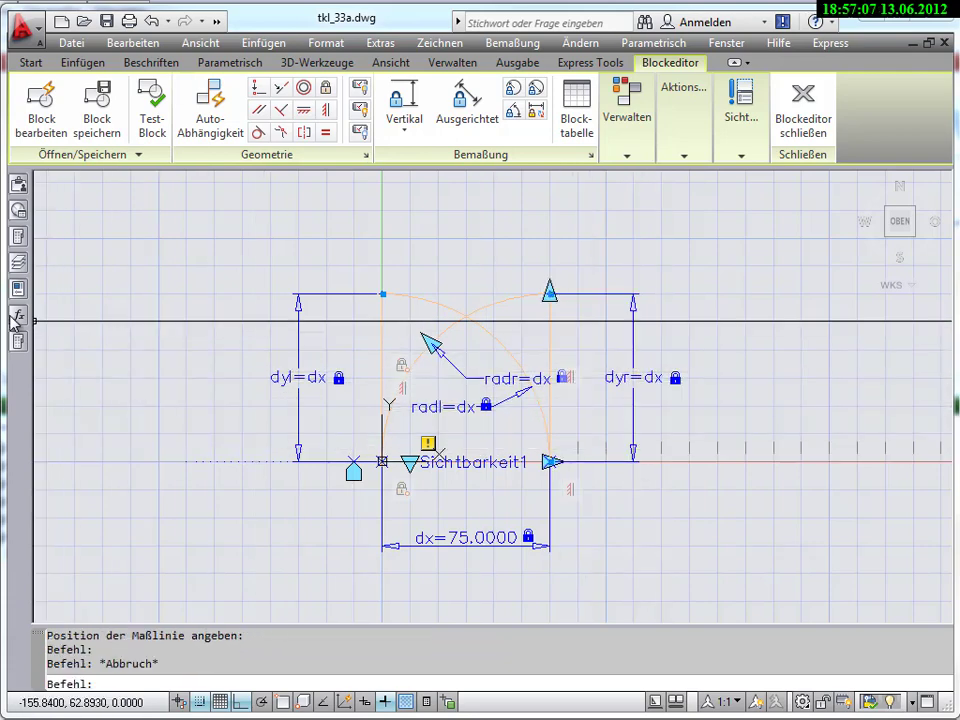
click(18, 316)
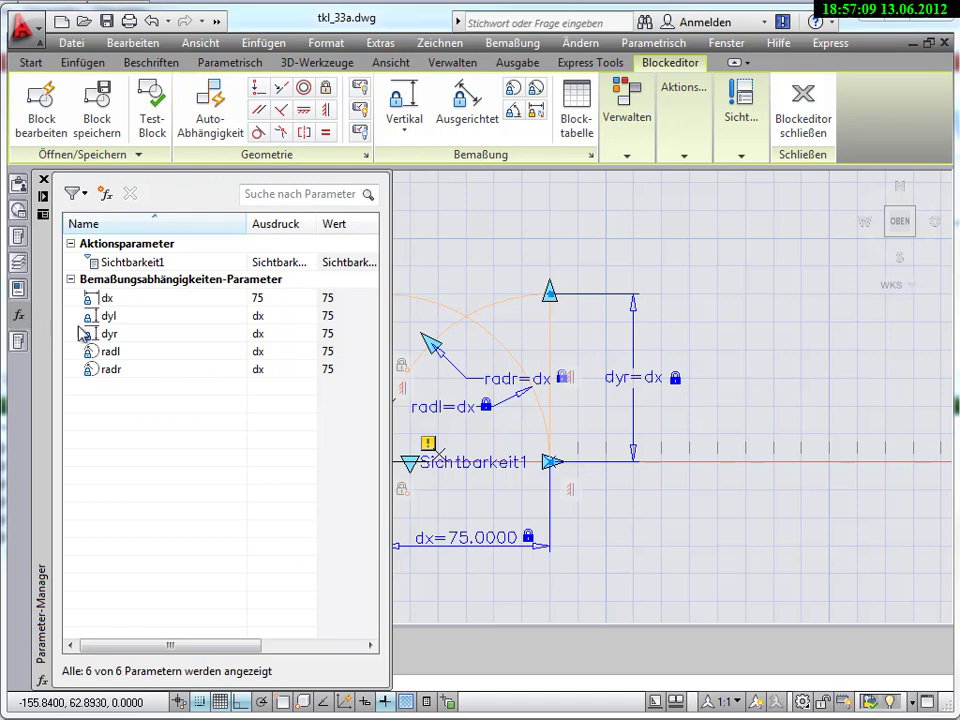
Step: Inspect the dyr=dx dimension in Properties, then deselect it and nudge the view
click(630, 338)
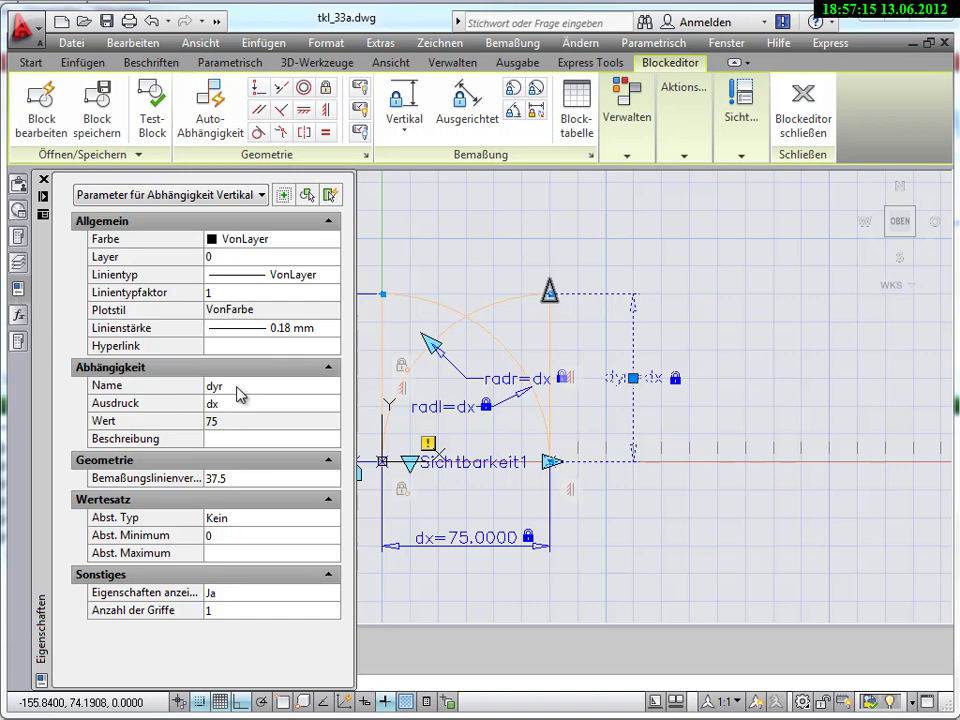
key(Escape)
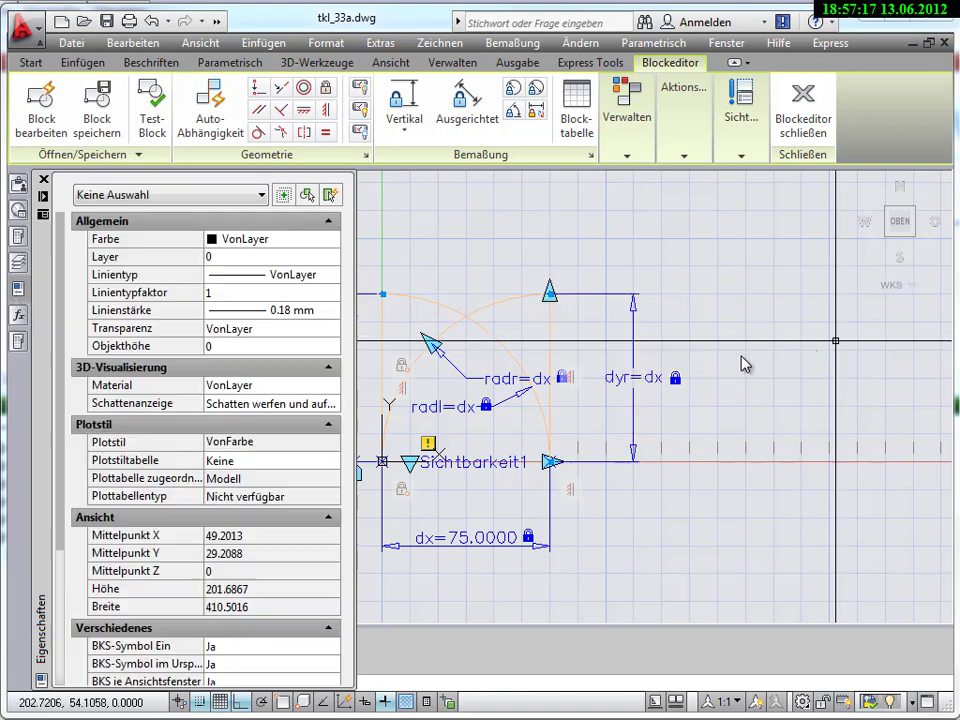
middle_drag(705, 362, 693, 390)
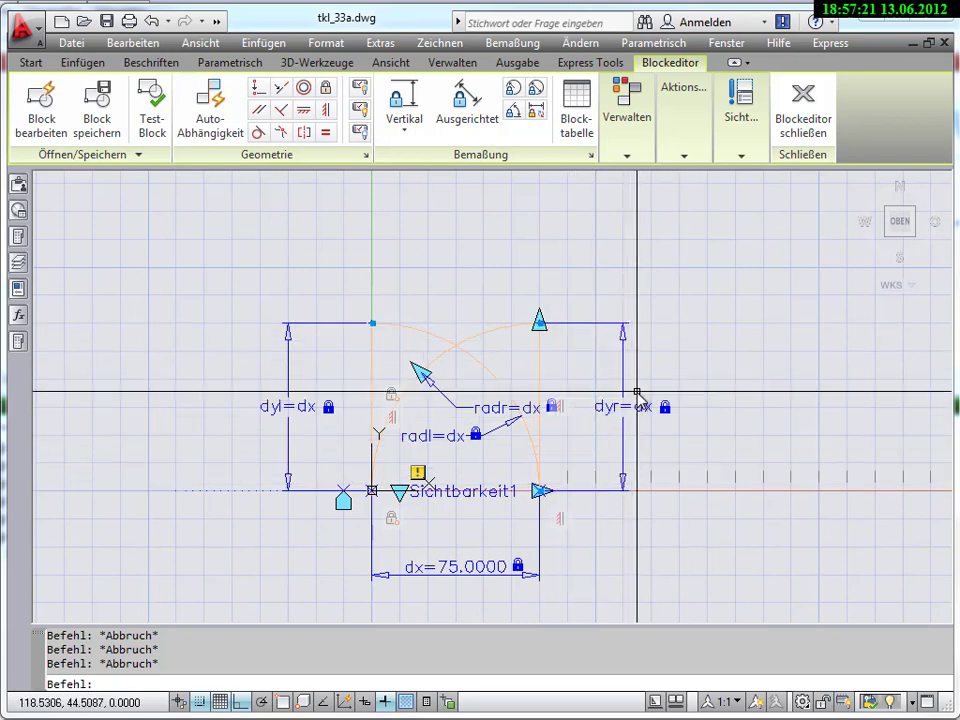
Step: Open Tuer25 in the Test-Block window and turn off the grid
click(151, 110)
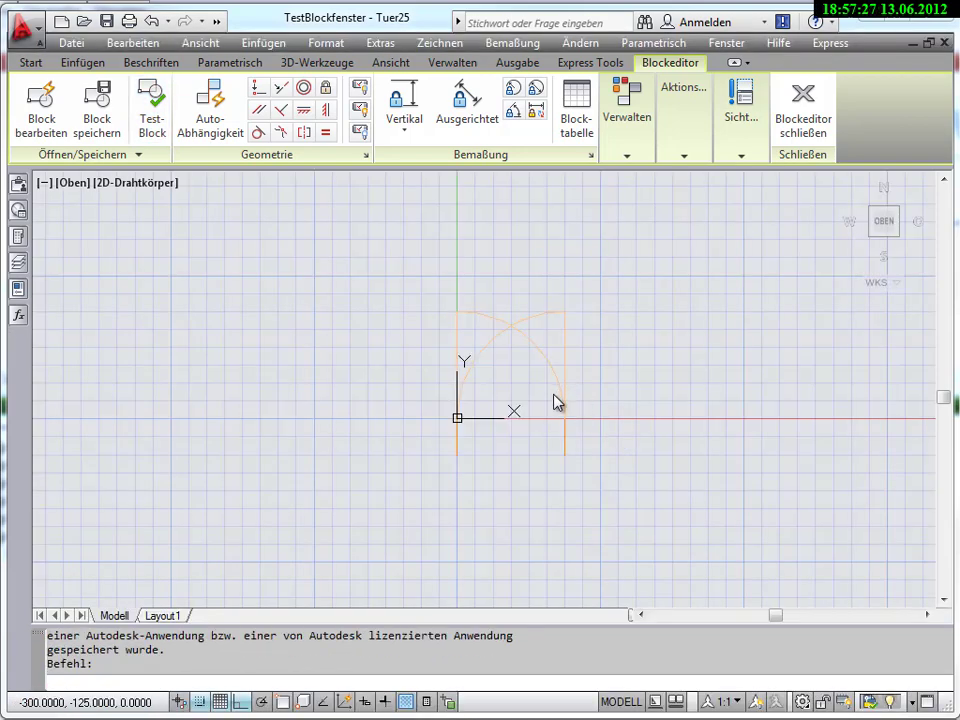
click(555, 400)
scroll(547, 410, up, 2)
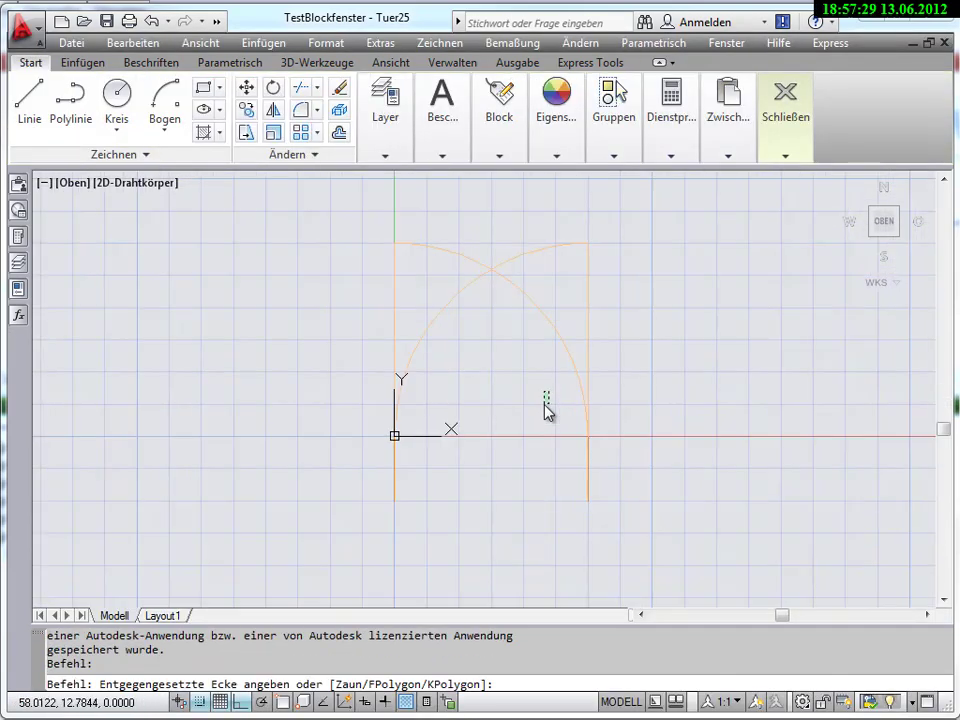
click(541, 408)
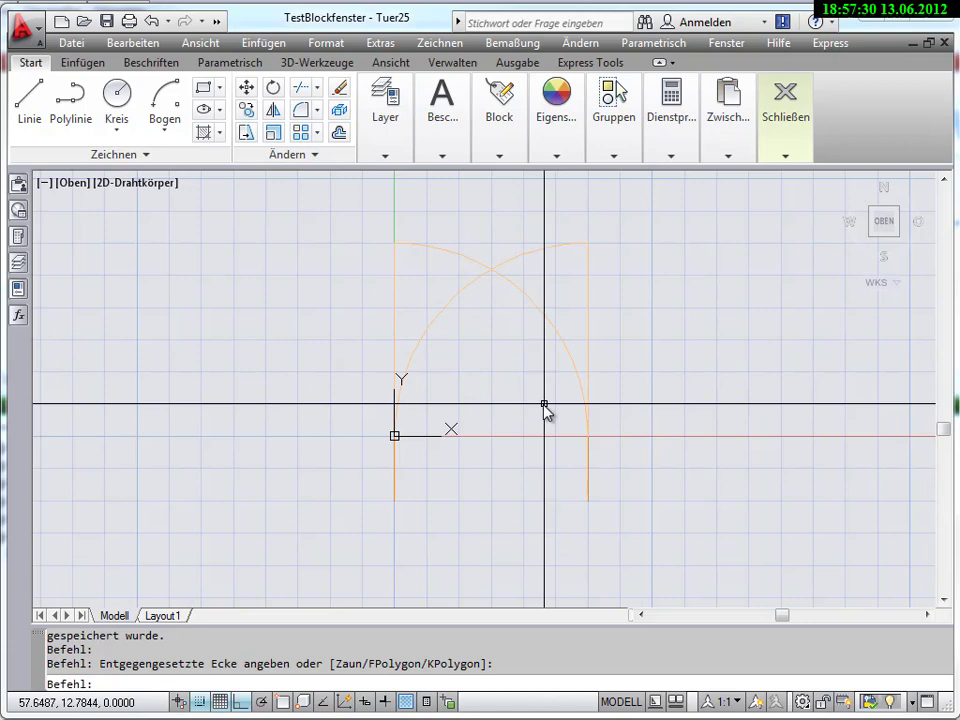
click(220, 702)
Step: Trial-stretch the door's width grip, then cancel to restore the original width
click(586, 374)
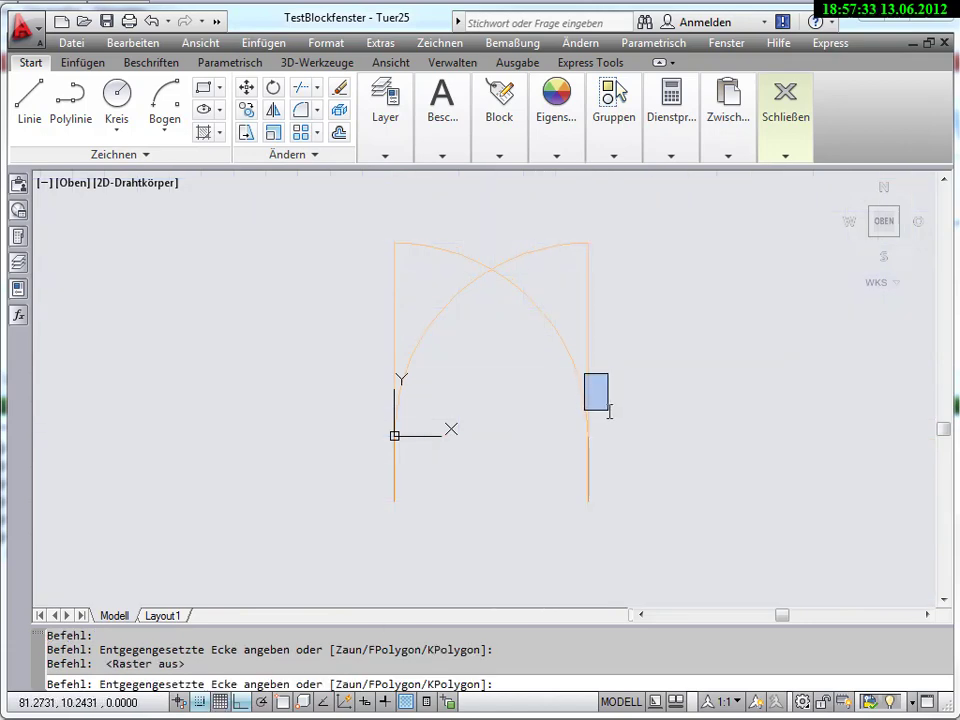
click(610, 410)
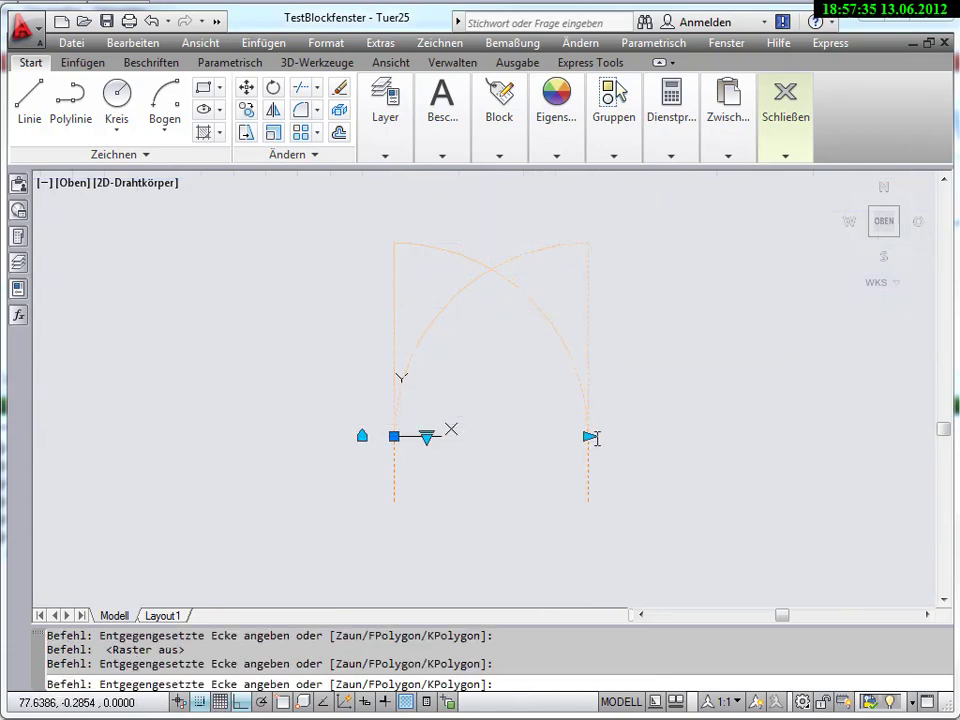
click(590, 437)
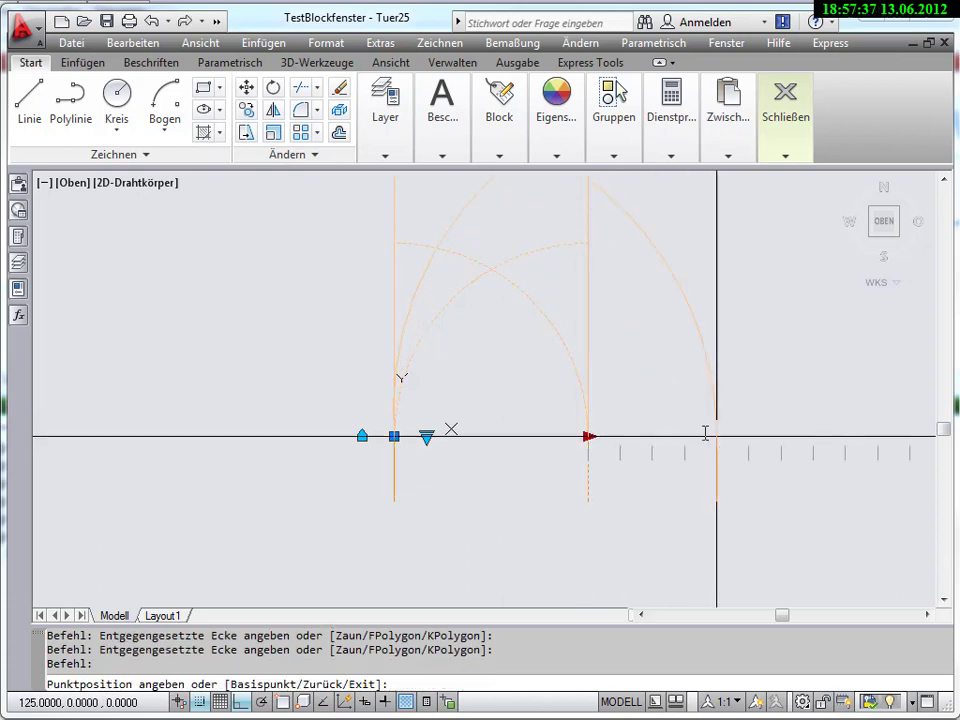
scroll(716, 437, up, 2)
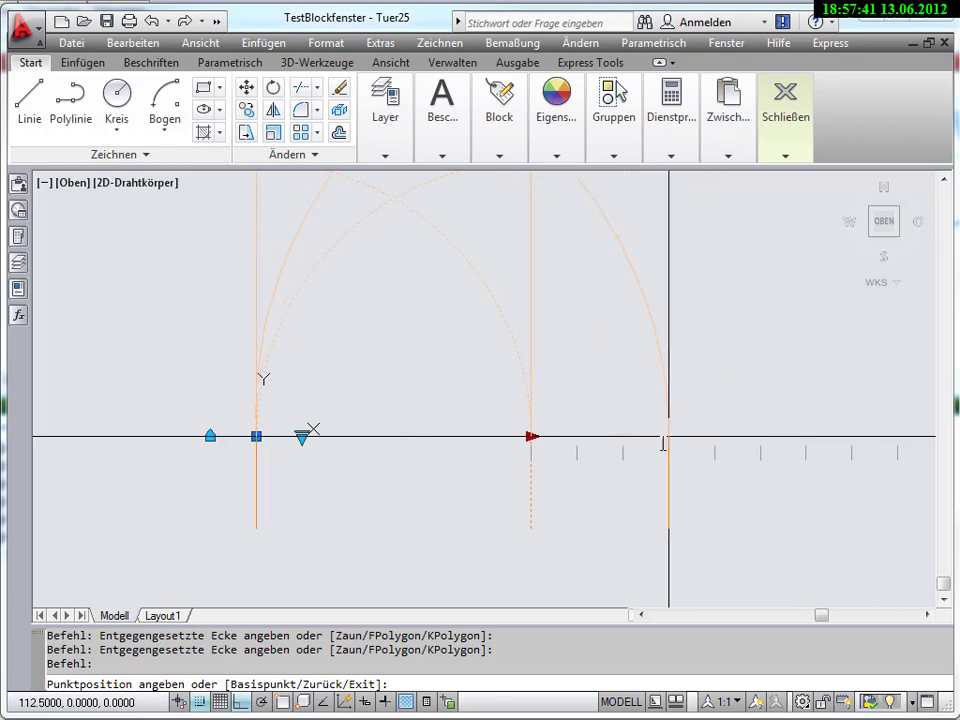
scroll(701, 447, down, 2)
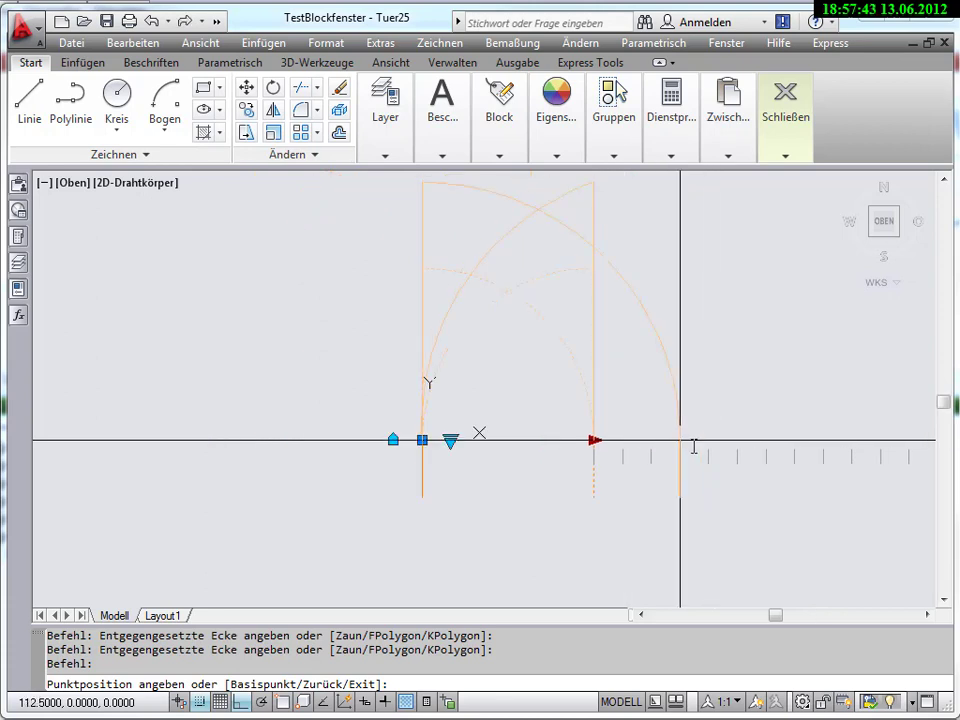
scroll(701, 440, down, 2)
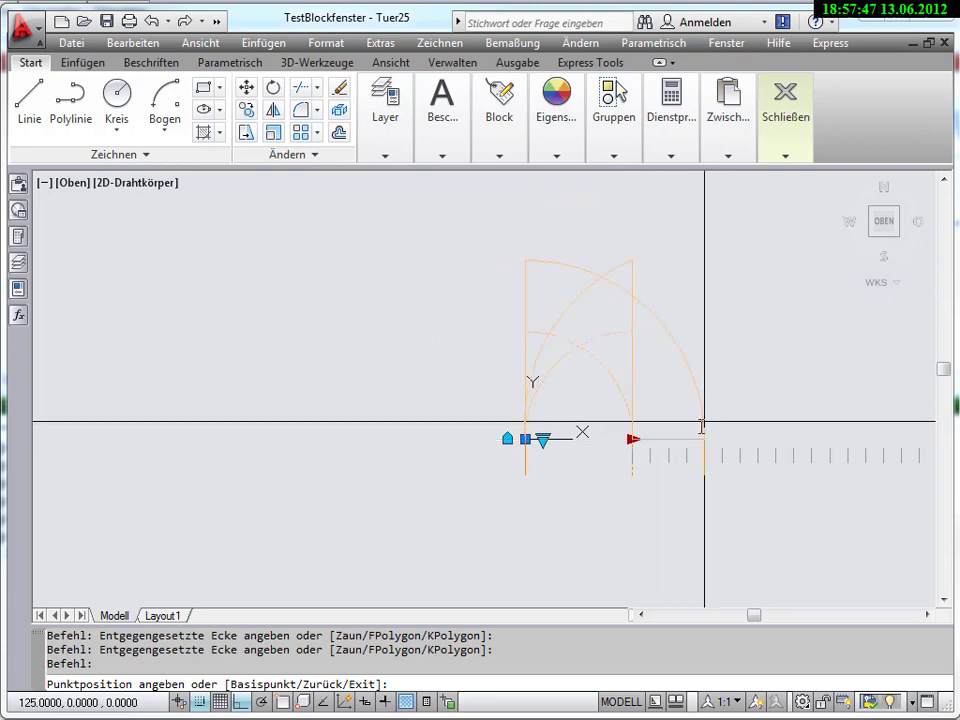
key(Escape)
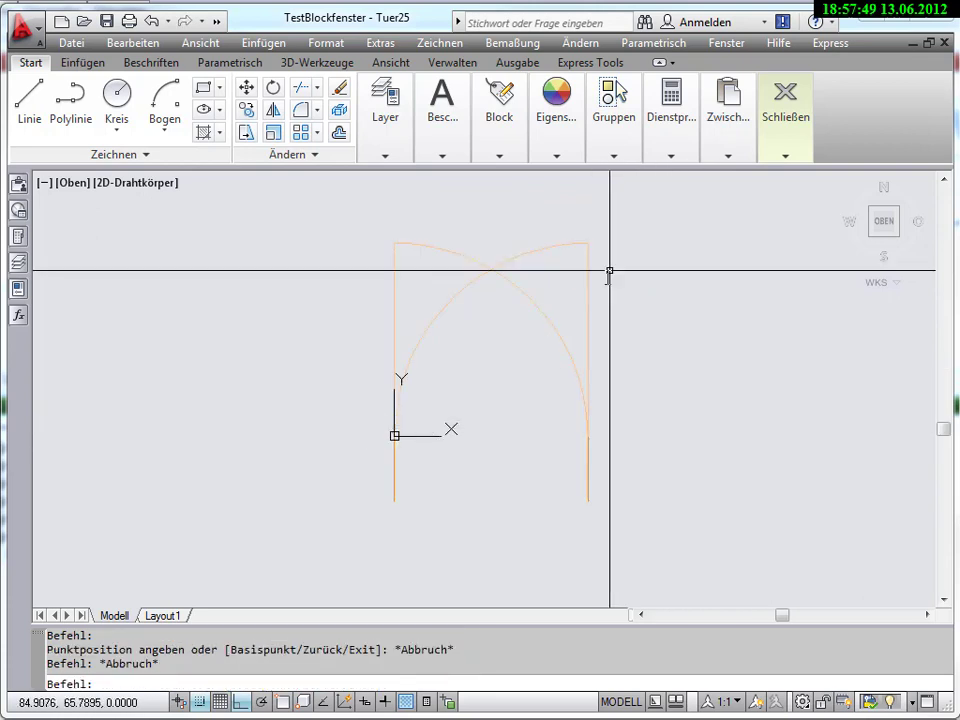
mouse_move(785, 108)
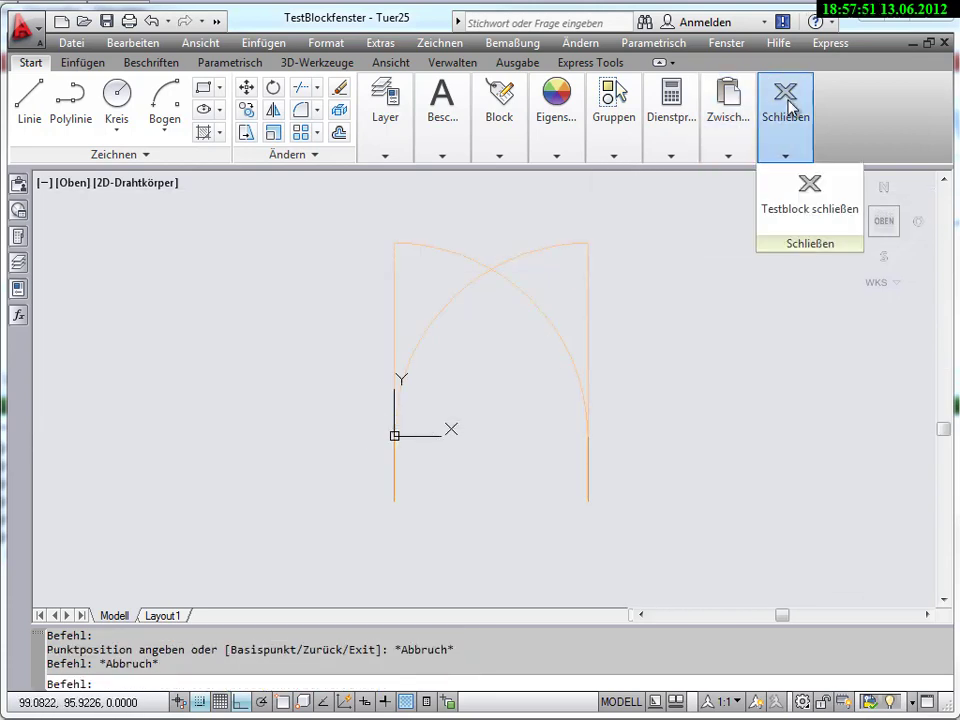
Step: Close the test window and zoom out to show the whole block with dx
click(806, 214)
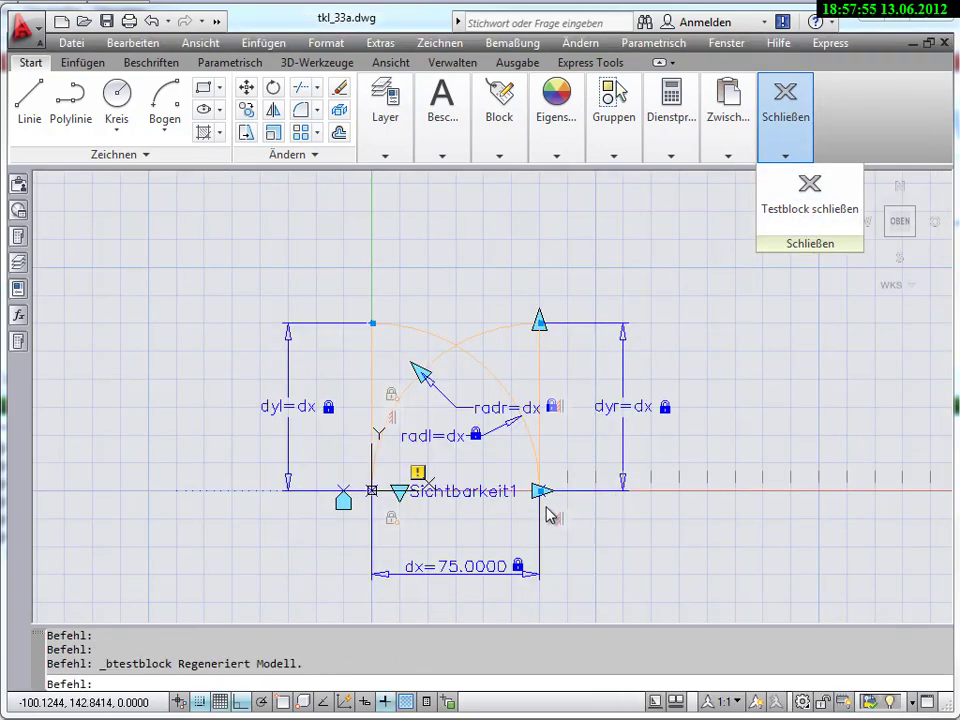
scroll(560, 510, up, 2)
scroll(520, 440, up, 2)
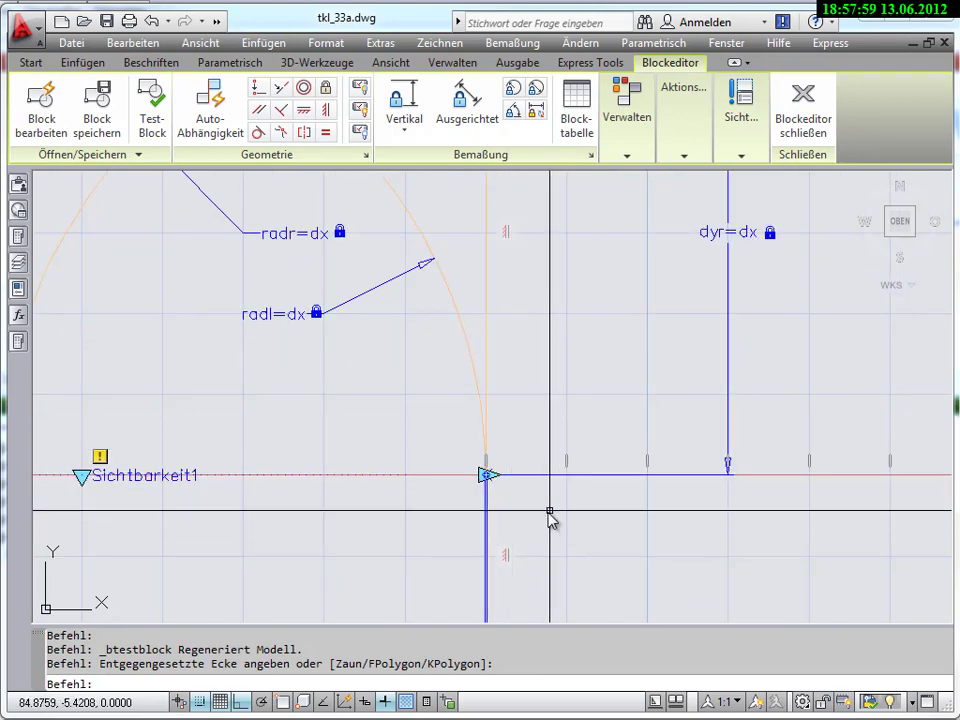
scroll(557, 513, down, 2)
middle_drag(561, 506, 600, 486)
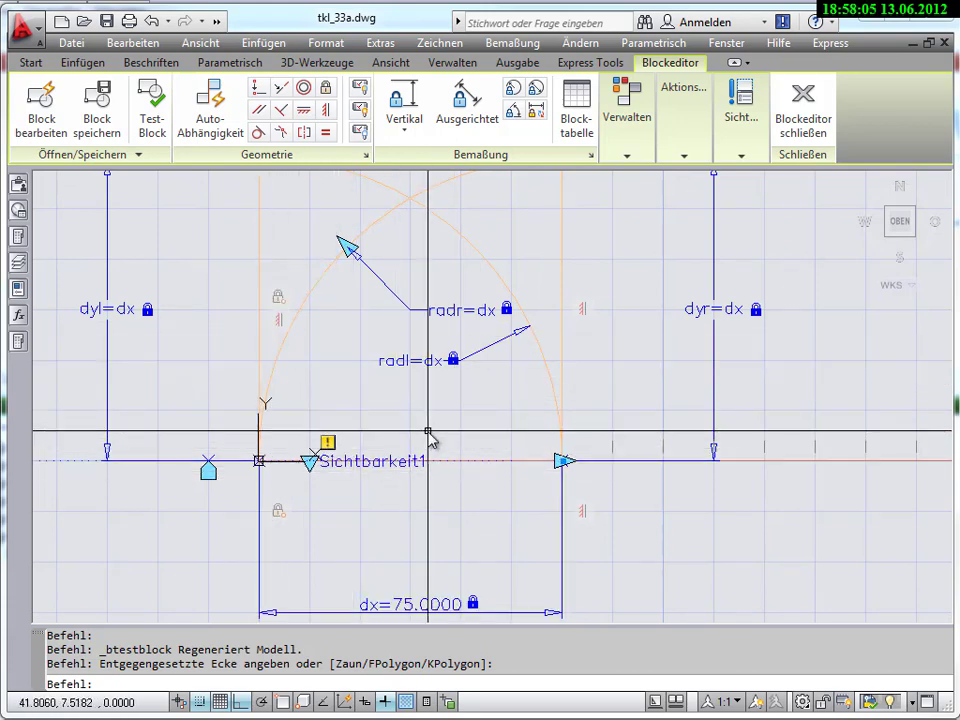
scroll(400, 450, down, 2)
scroll(365, 380, up, 2)
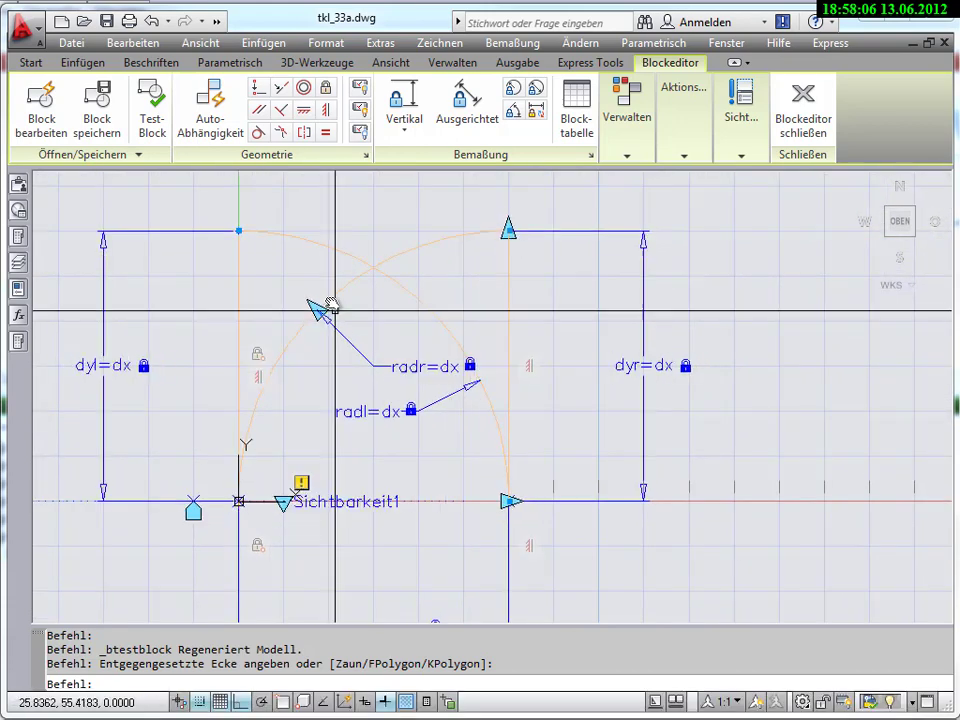
Step: Make the vertical line's end coincide with the line below the right-hand triangle
click(258, 92)
scroll(540, 480, up, 1)
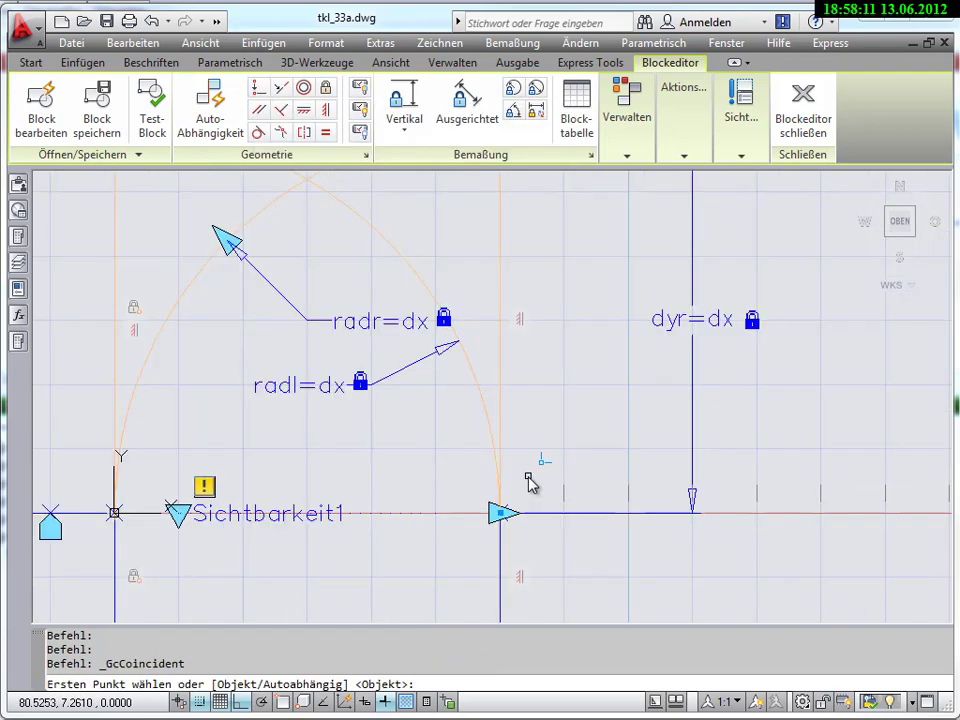
scroll(510, 481, up, 1)
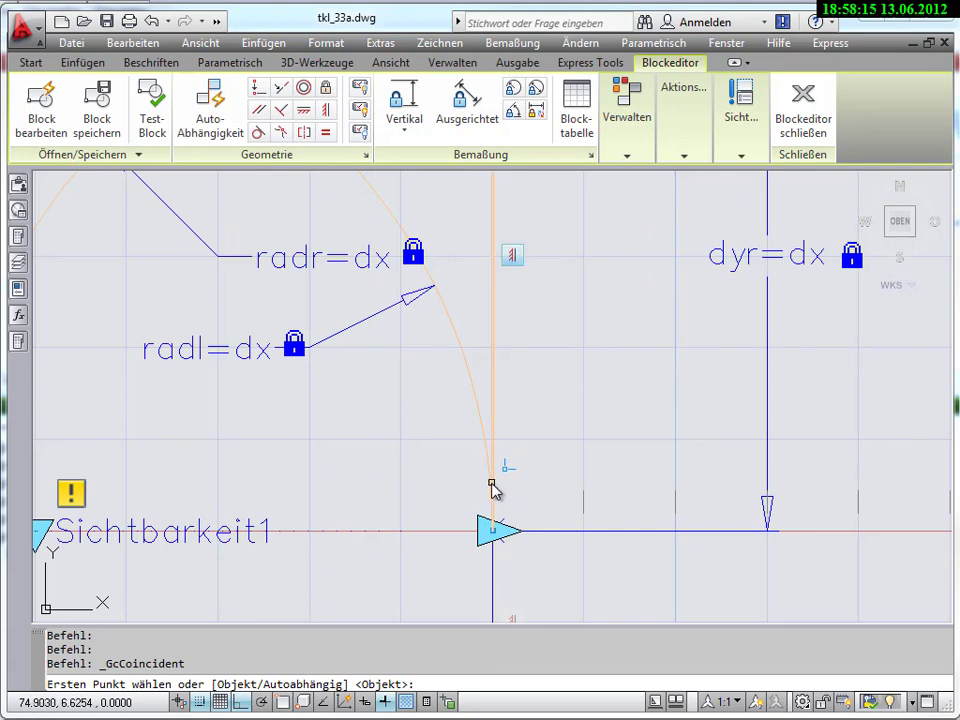
scroll(492, 475, up, 3)
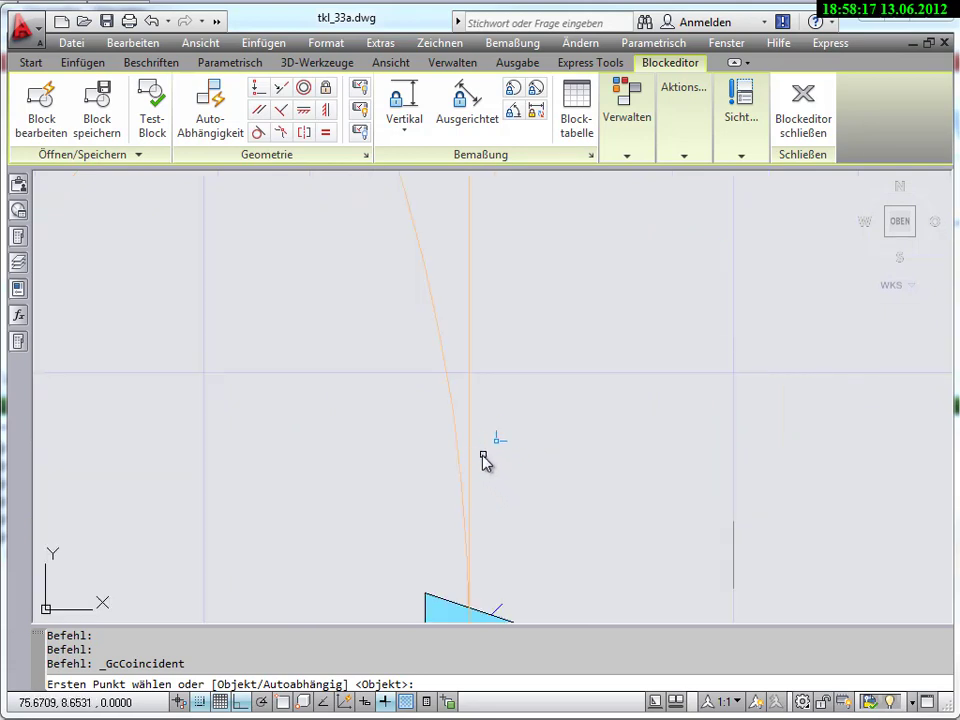
middle_drag(483, 460, 514, 334)
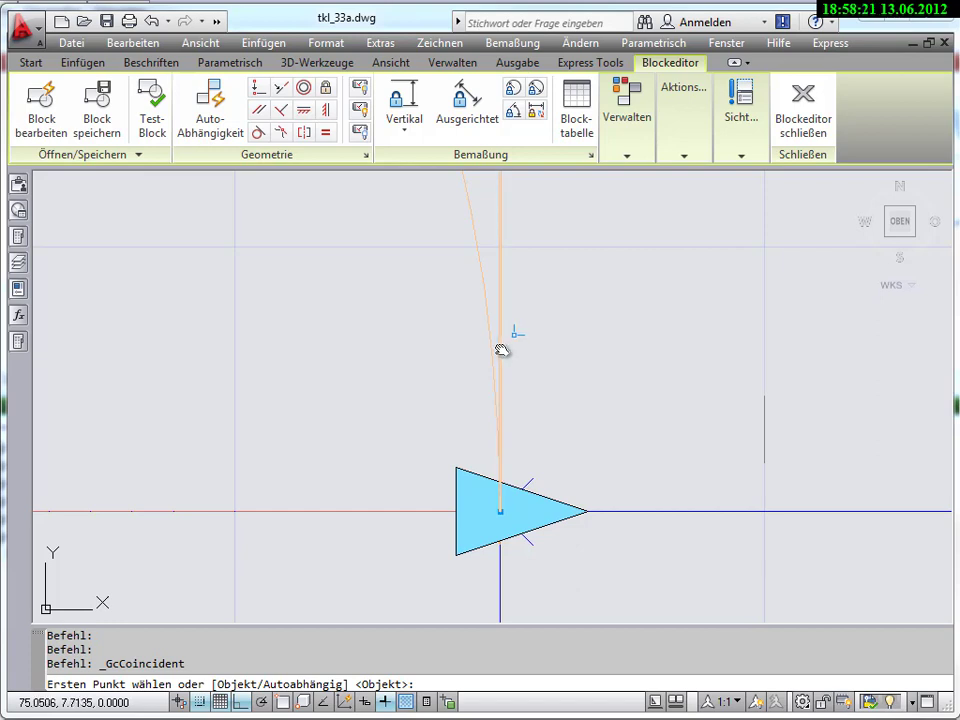
click(502, 350)
mouse_move(600, 525)
middle_down()
mouse_move(628, 326)
mouse_move(540, 278)
middle_up()
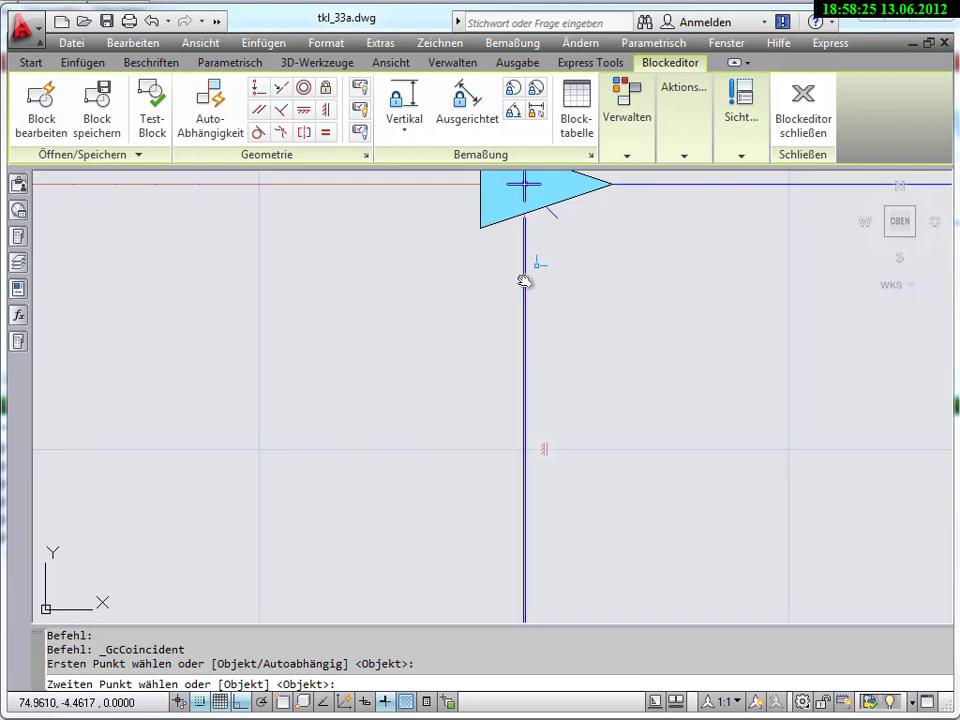
click(525, 281)
Step: Recentre the view on the whole door block and restart the Koinzident constraint
scroll(525, 281, down, 3)
scroll(574, 289, down, 1)
scroll(615, 306, down, 1)
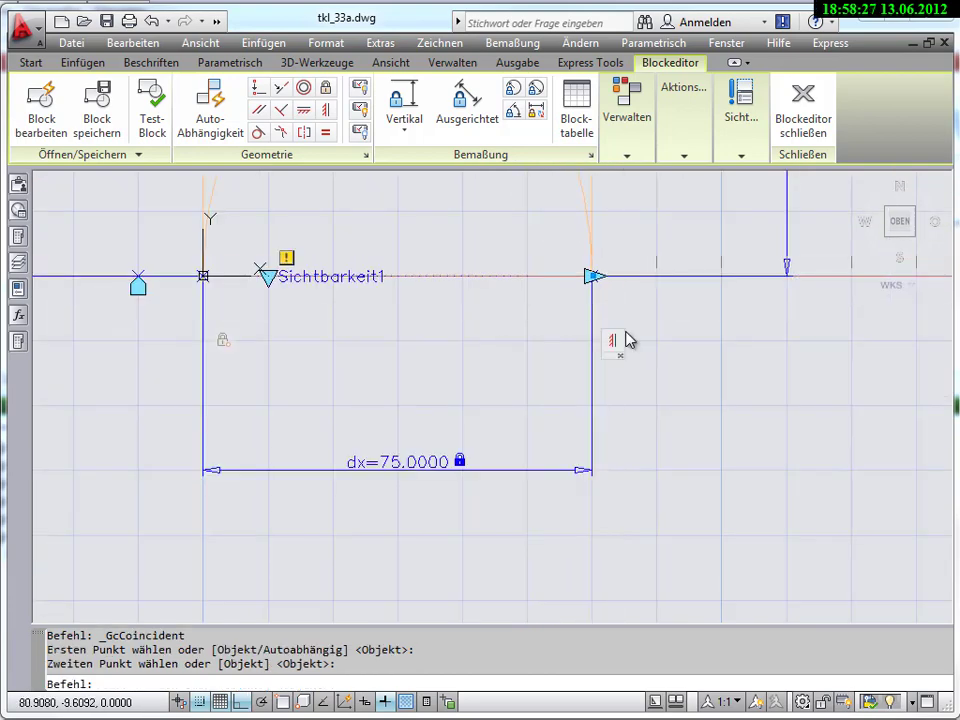
scroll(621, 349, down, 1)
middle_drag(628, 342, 649, 568)
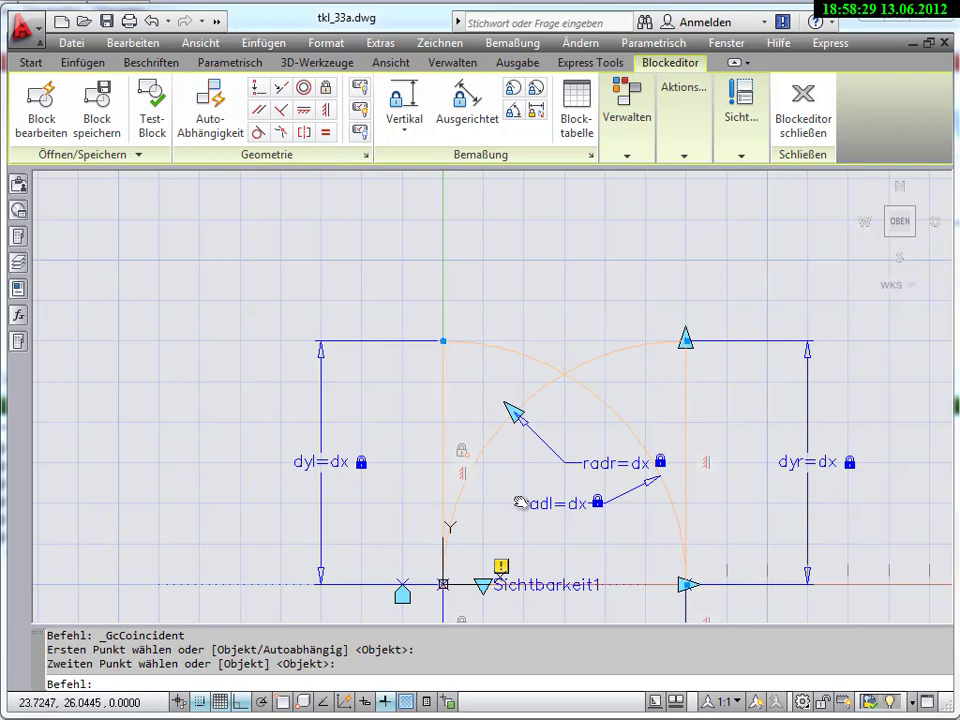
middle_drag(521, 501, 465, 350)
scroll(416, 377, up, 3)
scroll(416, 377, up, 2)
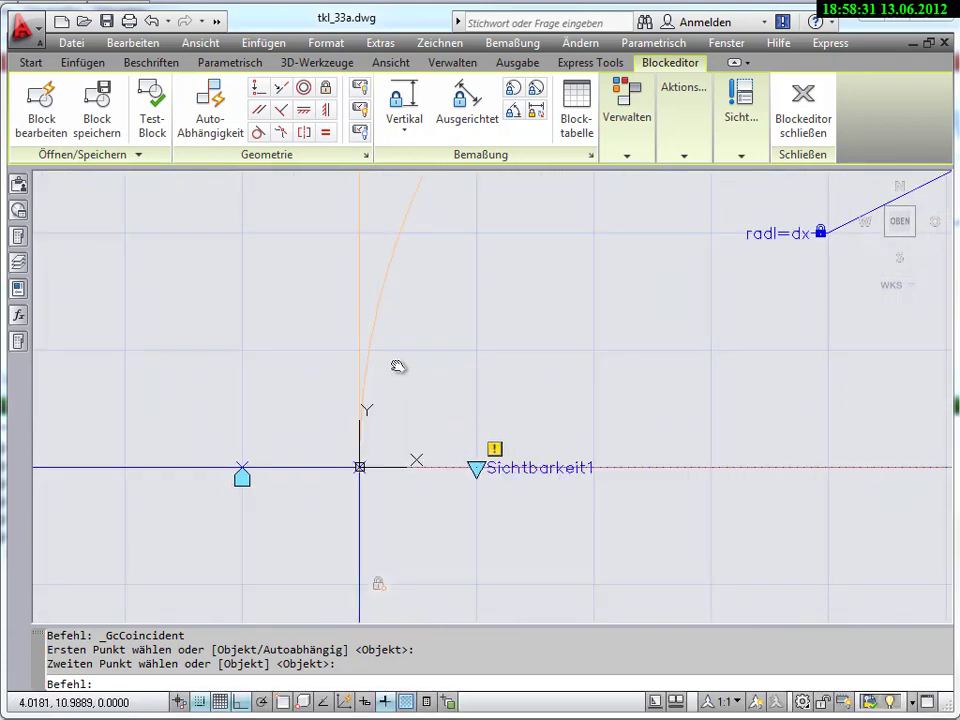
middle_drag(397, 366, 399, 305)
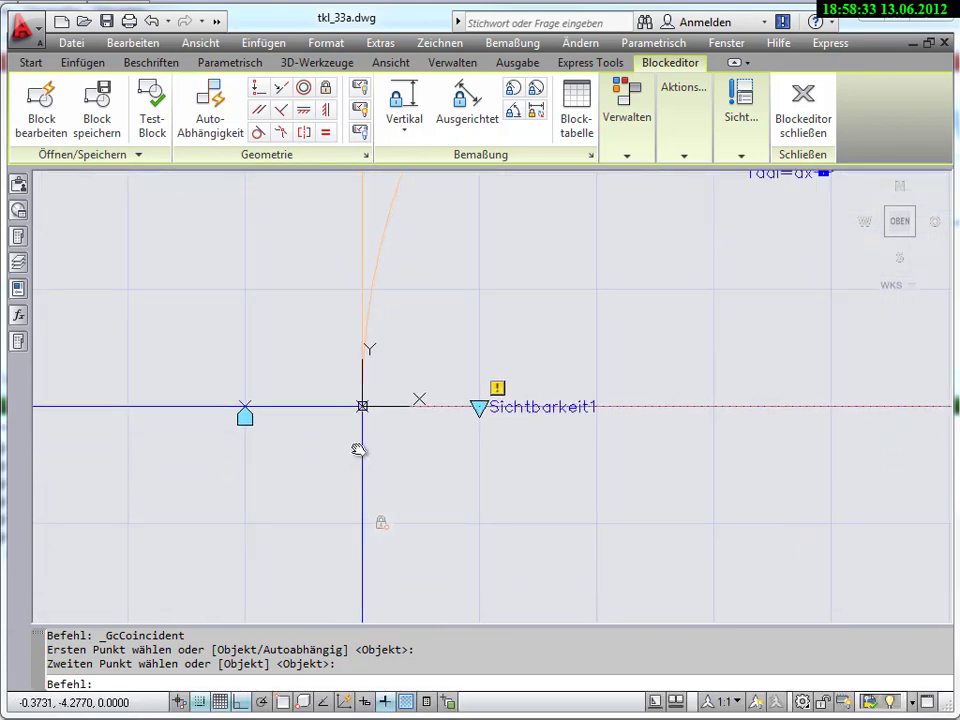
scroll(440, 342, down, 5)
middle_drag(439, 343, 391, 461)
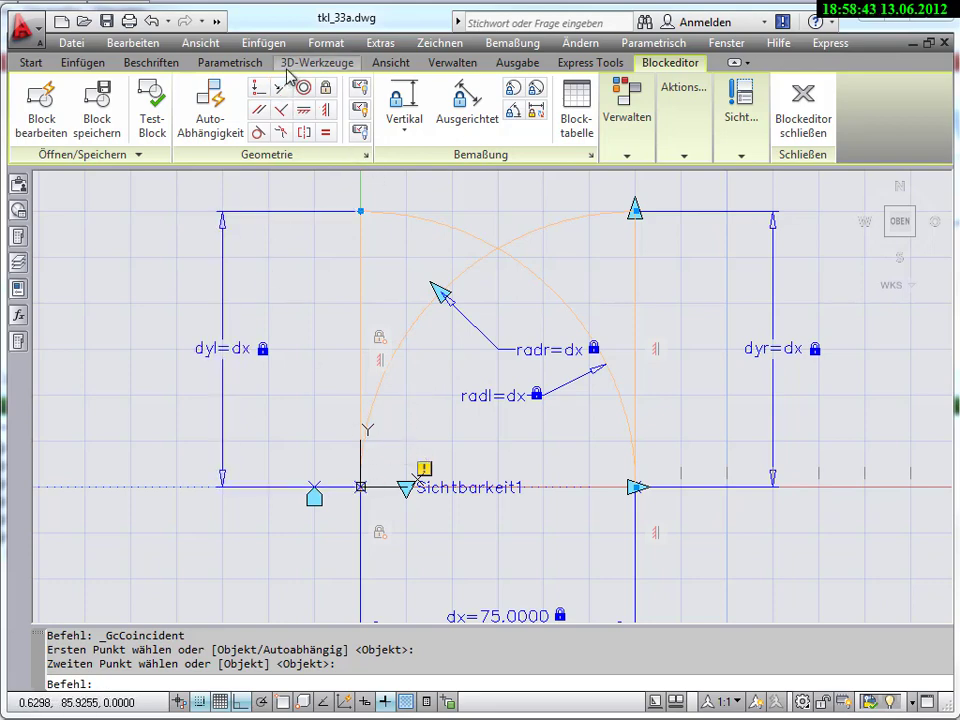
click(258, 87)
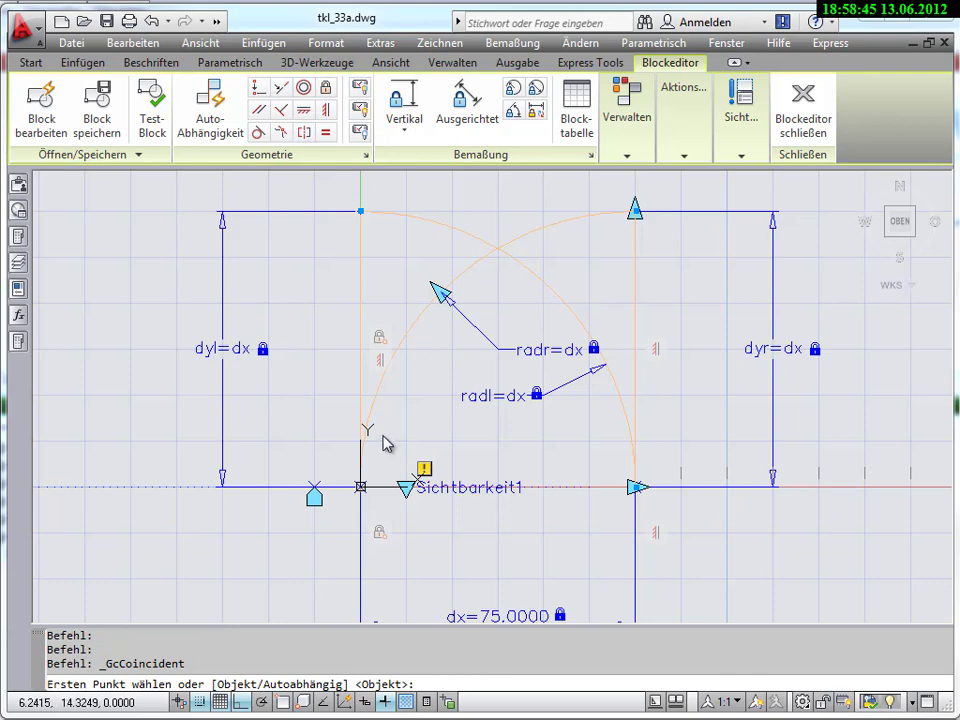
Step: Pick the vertical door line at the origin, turn Fang snapping off, and select the orange arc
scroll(371, 461, up, 2)
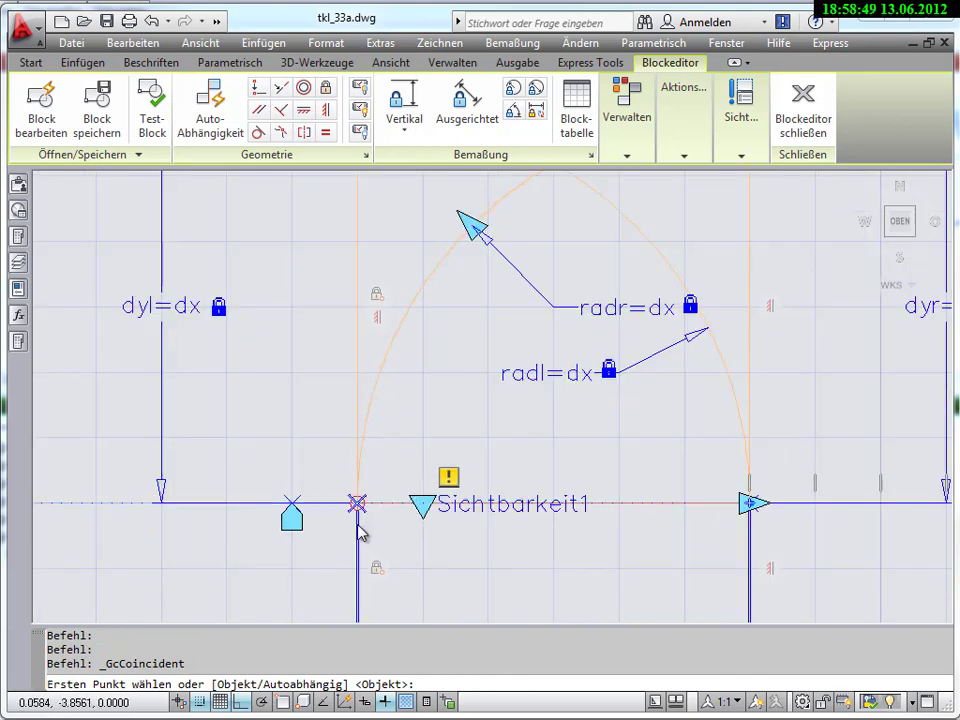
scroll(359, 528, up, 4)
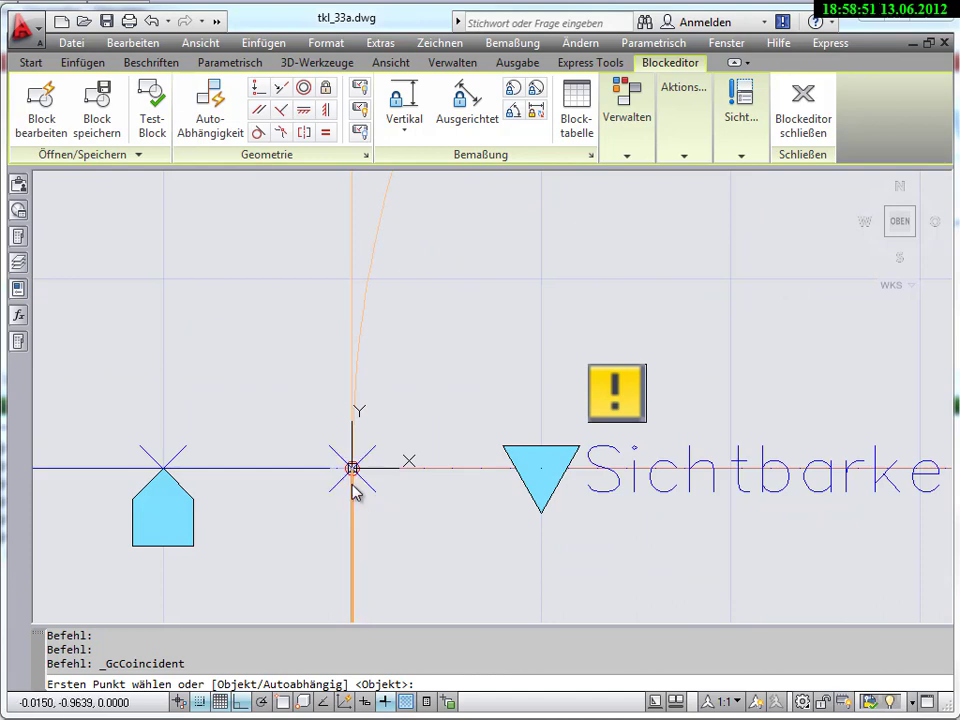
click(355, 492)
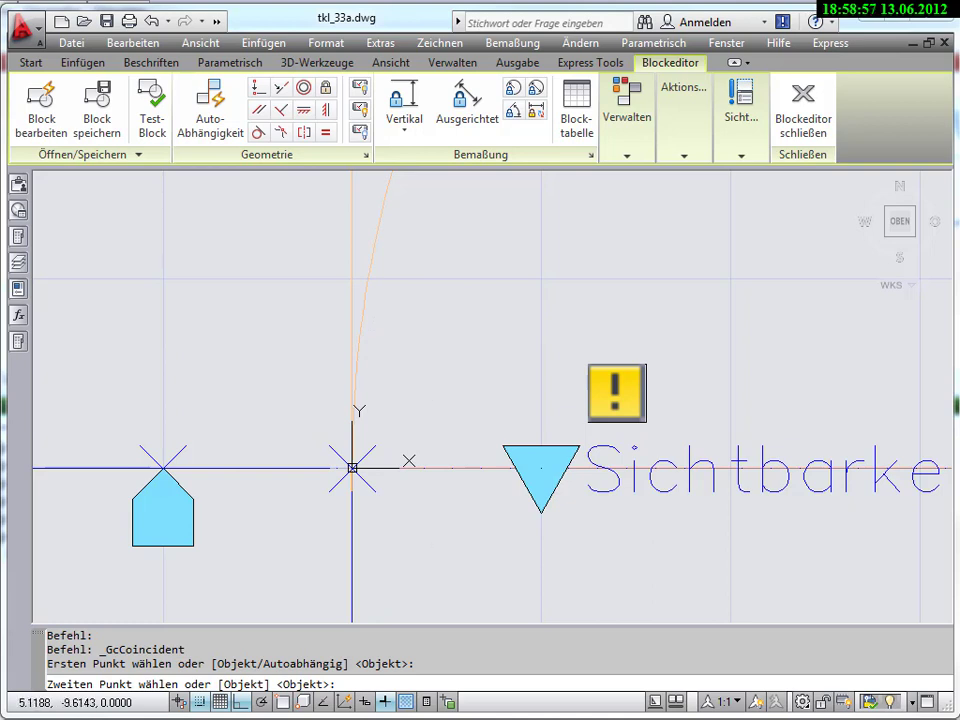
click(203, 702)
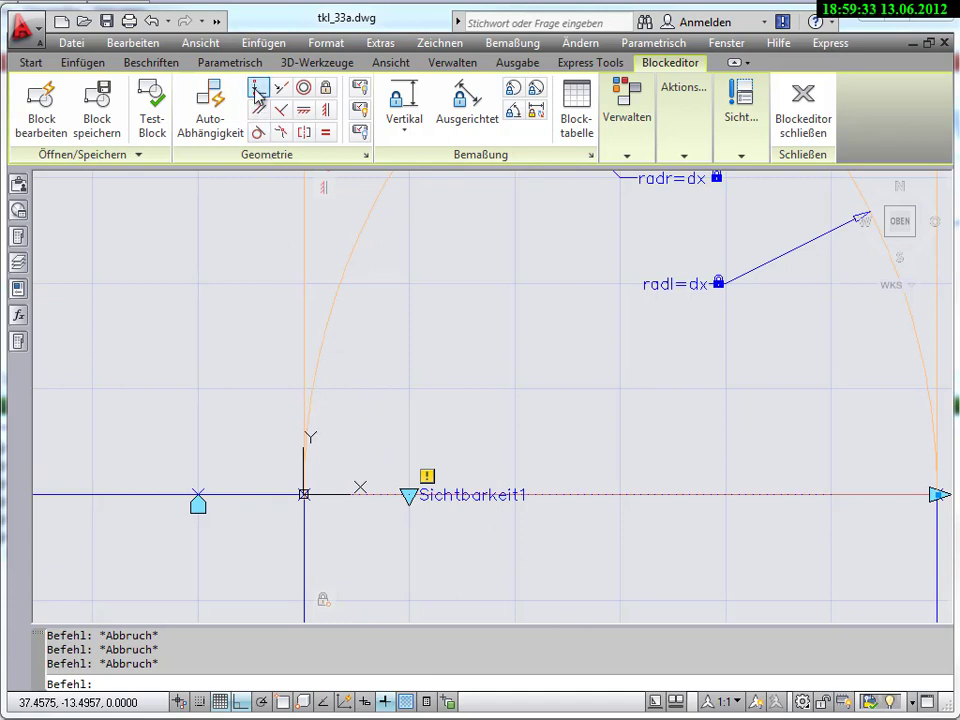
click(337, 315)
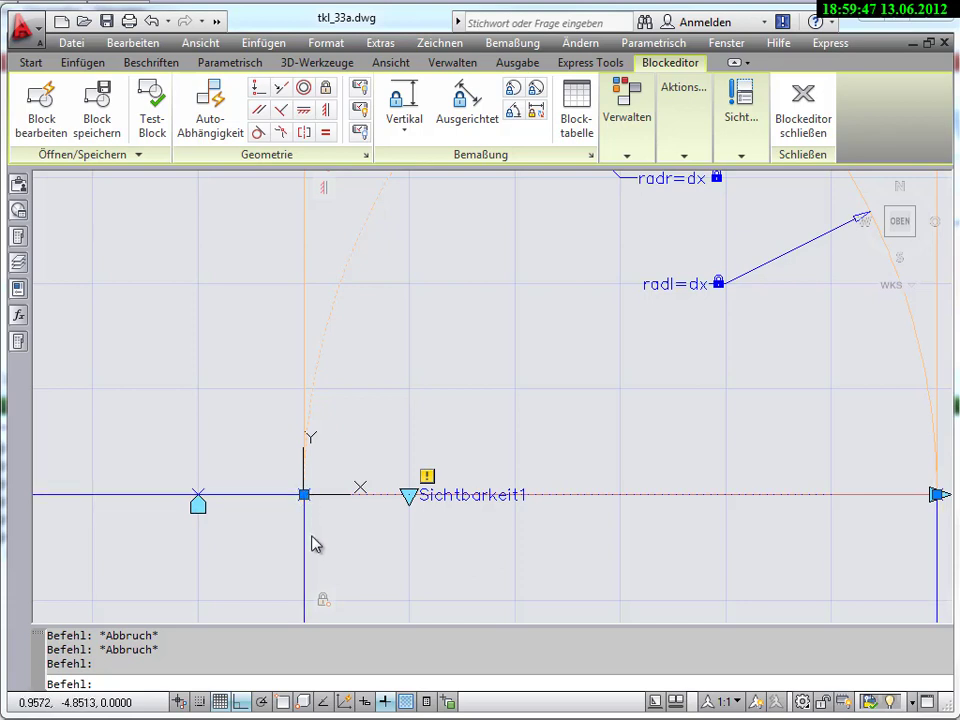
Step: Clear the selection, recentre the Tuer25 block view, and launch Test-Block
click(304, 562)
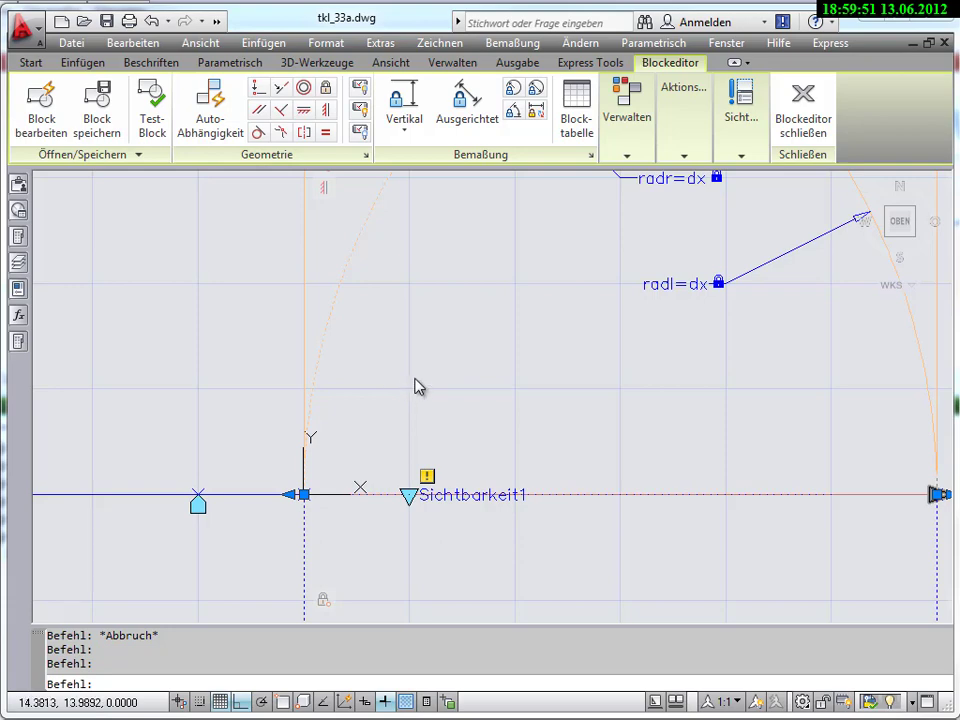
key(Escape)
scroll(497, 424, down, 5)
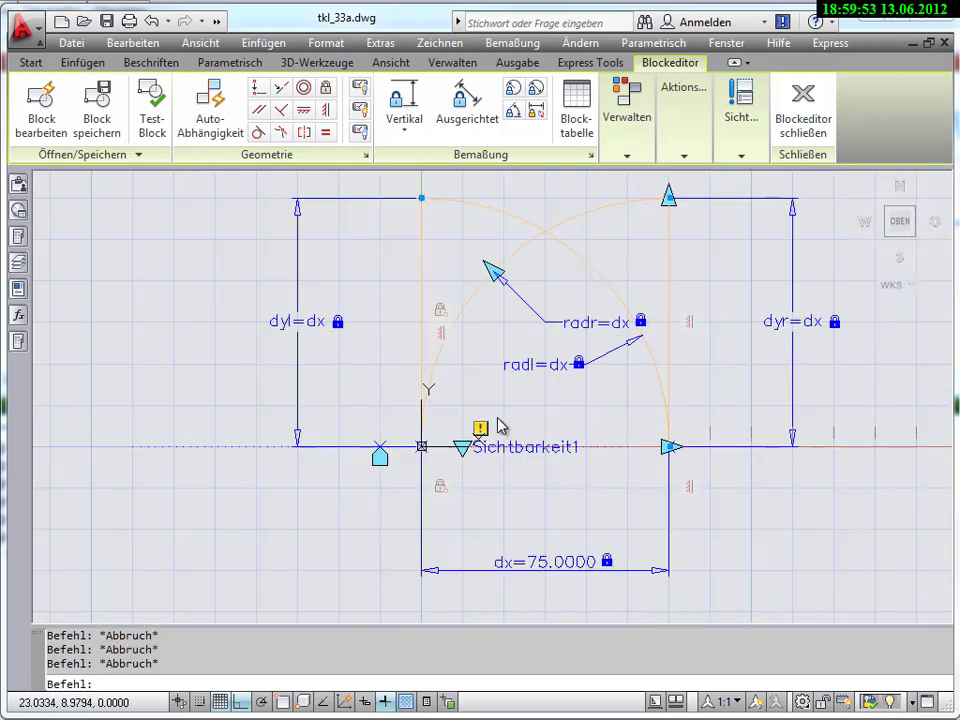
middle_drag(503, 424, 375, 442)
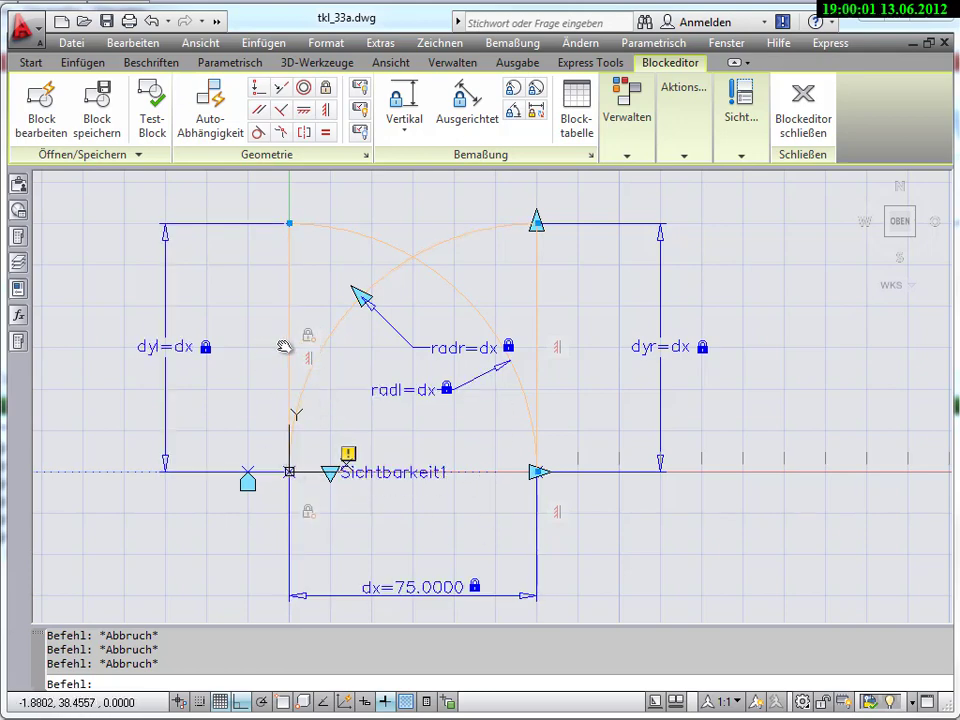
middle_drag(283, 347, 227, 332)
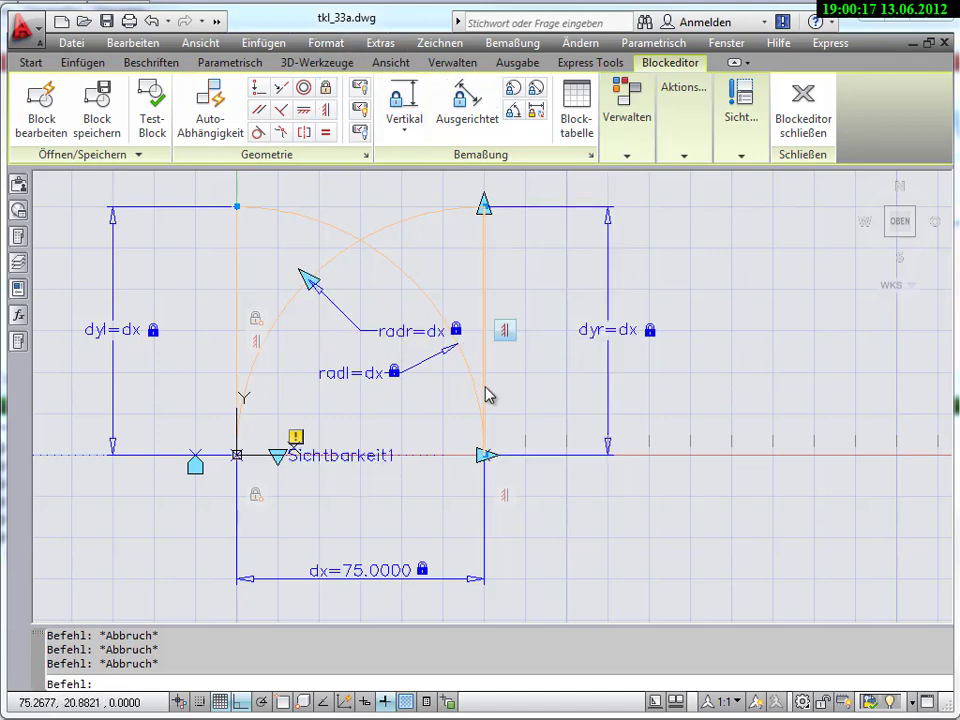
middle_drag(486, 392, 499, 422)
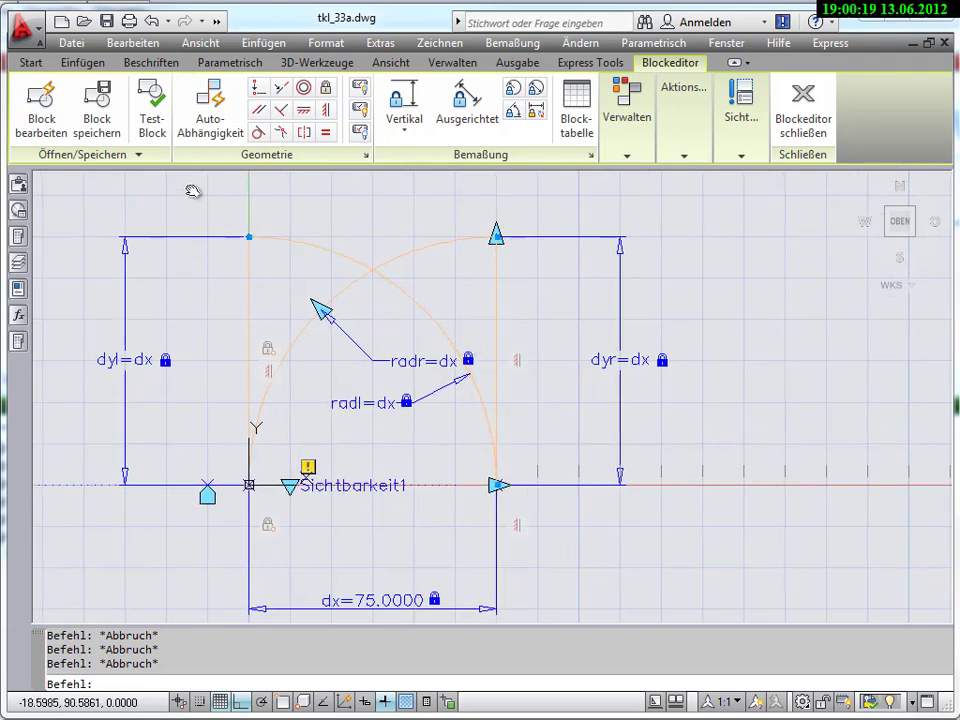
click(152, 118)
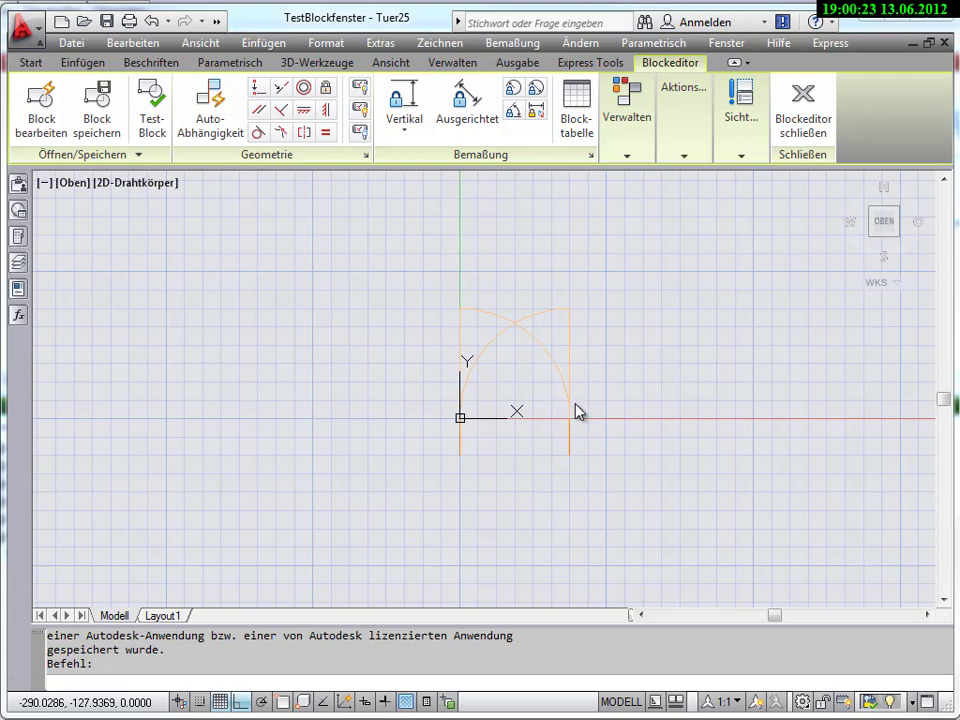
Step: Select the test door and try stretching its width grip, then cancel with Esc
click(576, 402)
click(617, 396)
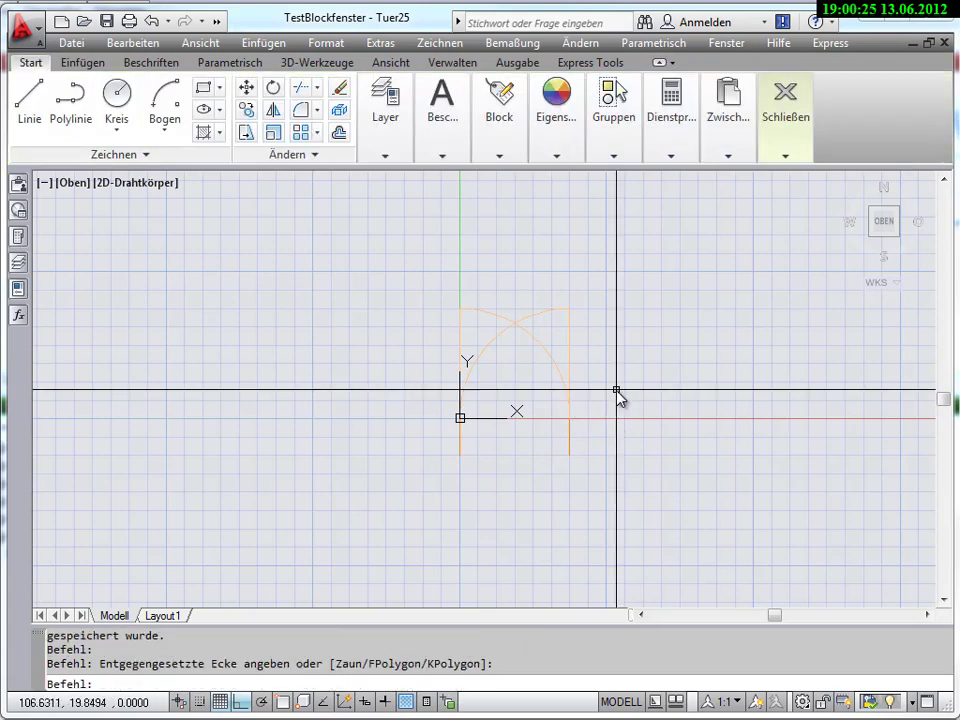
scroll(610, 394, up, 2)
scroll(570, 405, up, 1)
click(533, 425)
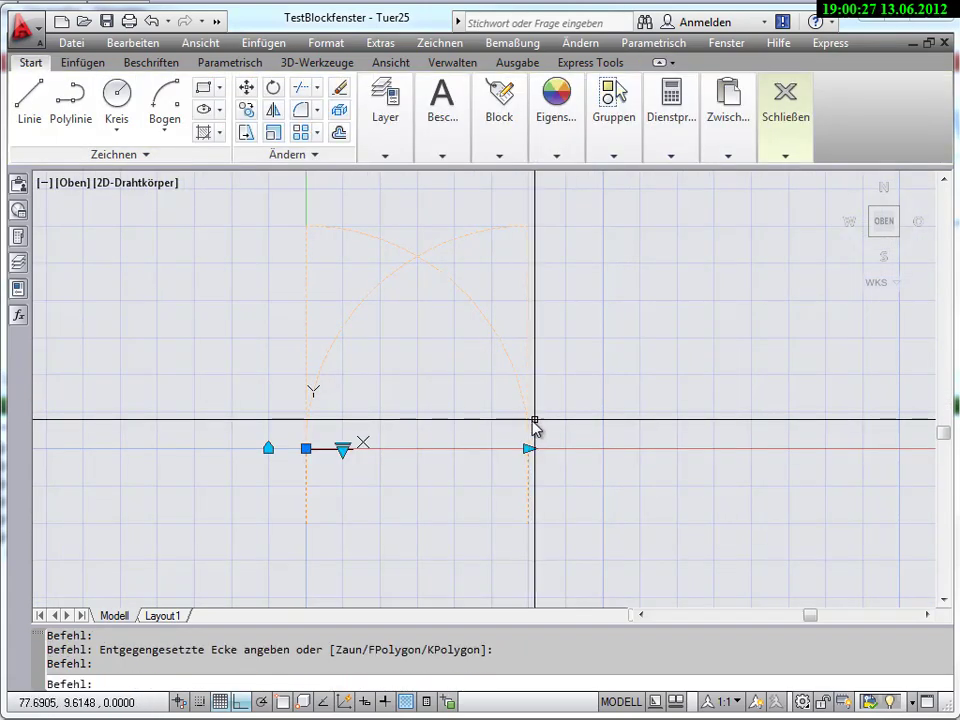
click(529, 448)
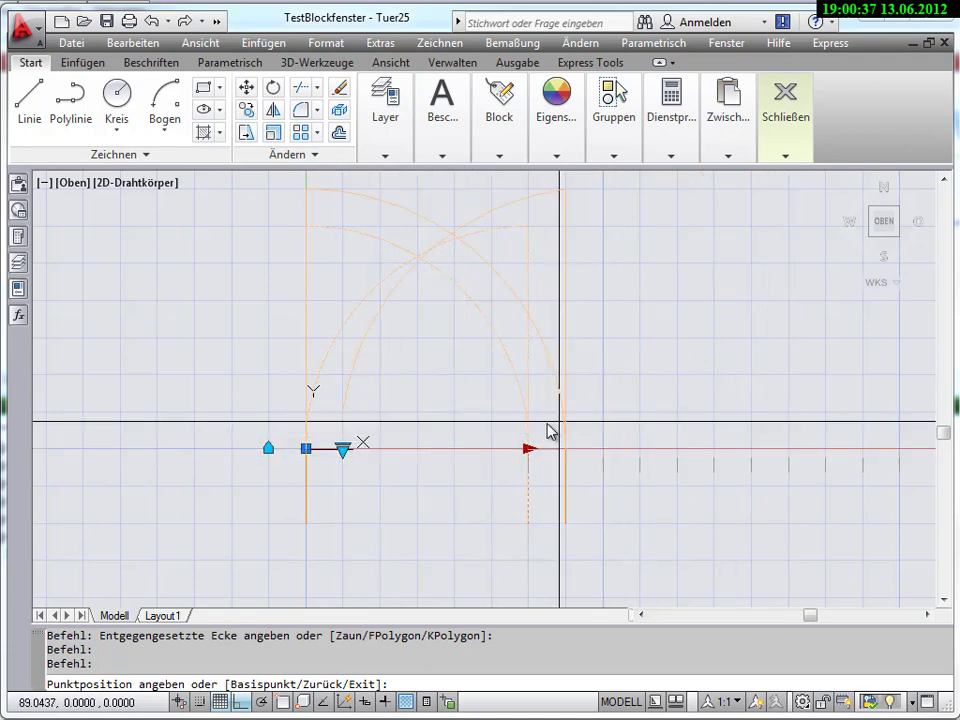
key(Escape)
key(Escape)
key(Escape)
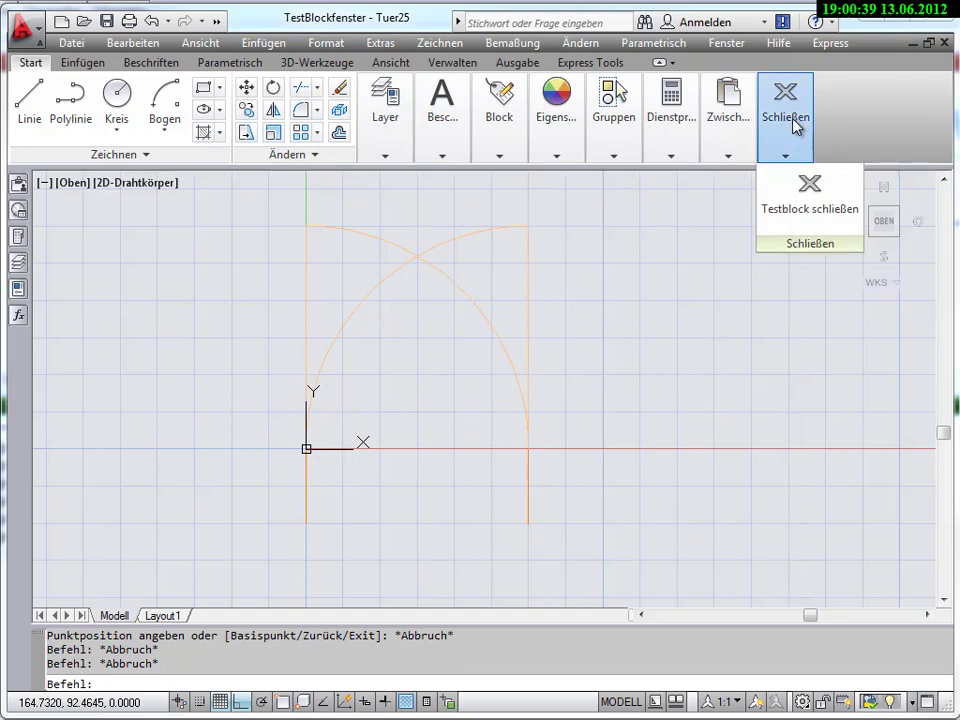
Step: Close the test block window and reposition the Block Editor view
click(810, 190)
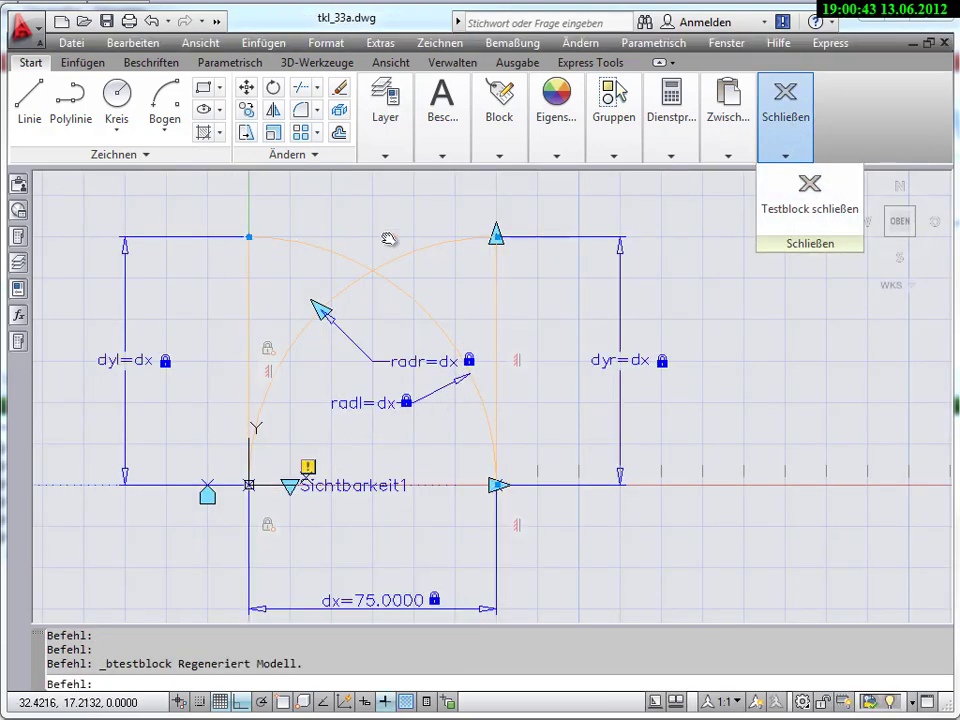
click(386, 433)
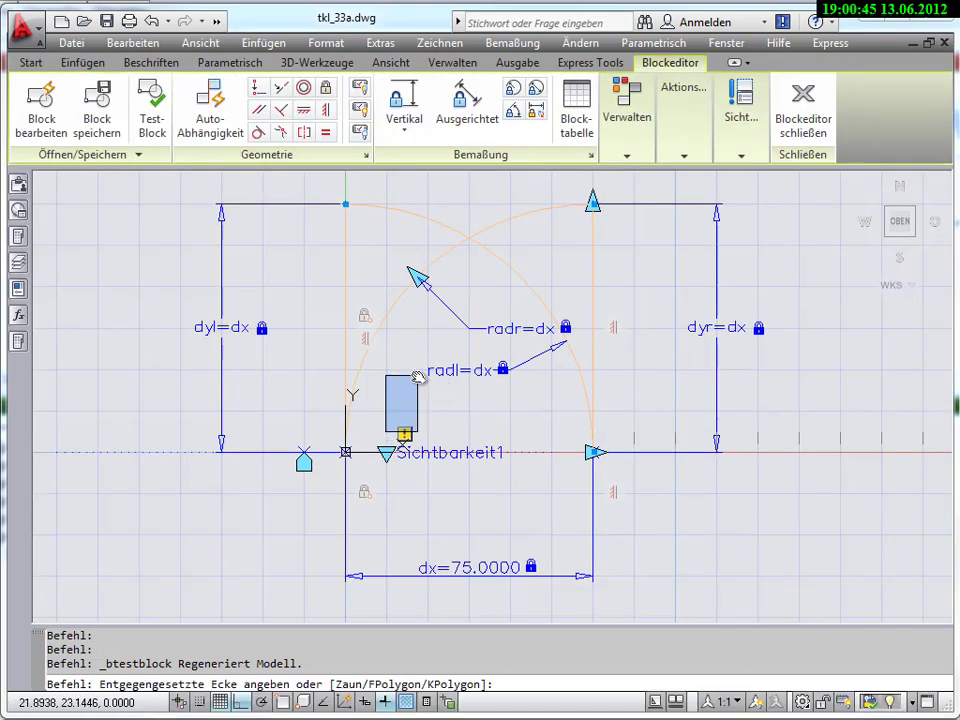
click(418, 380)
middle_drag(428, 422, 424, 422)
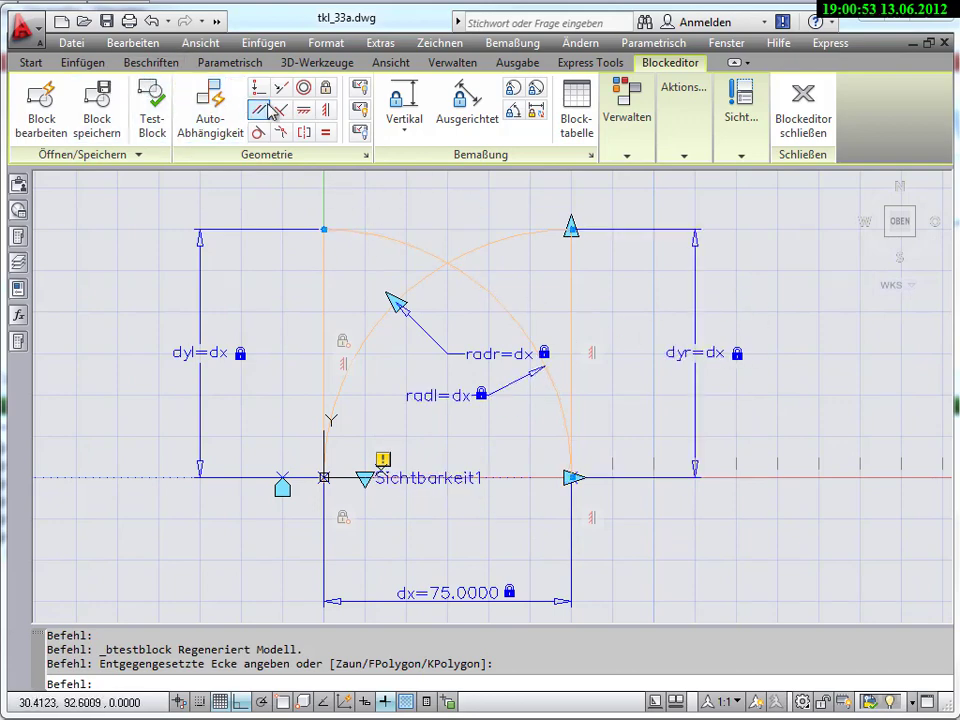
click(31, 62)
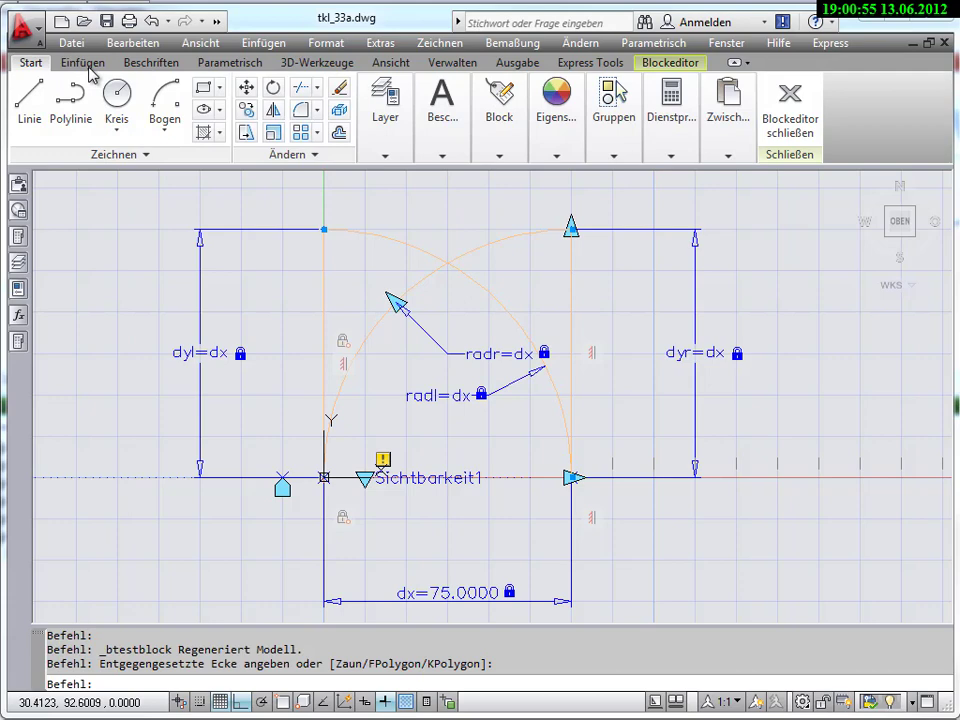
Step: Freeze the HK layer from the Layer panel's layer list
click(386, 157)
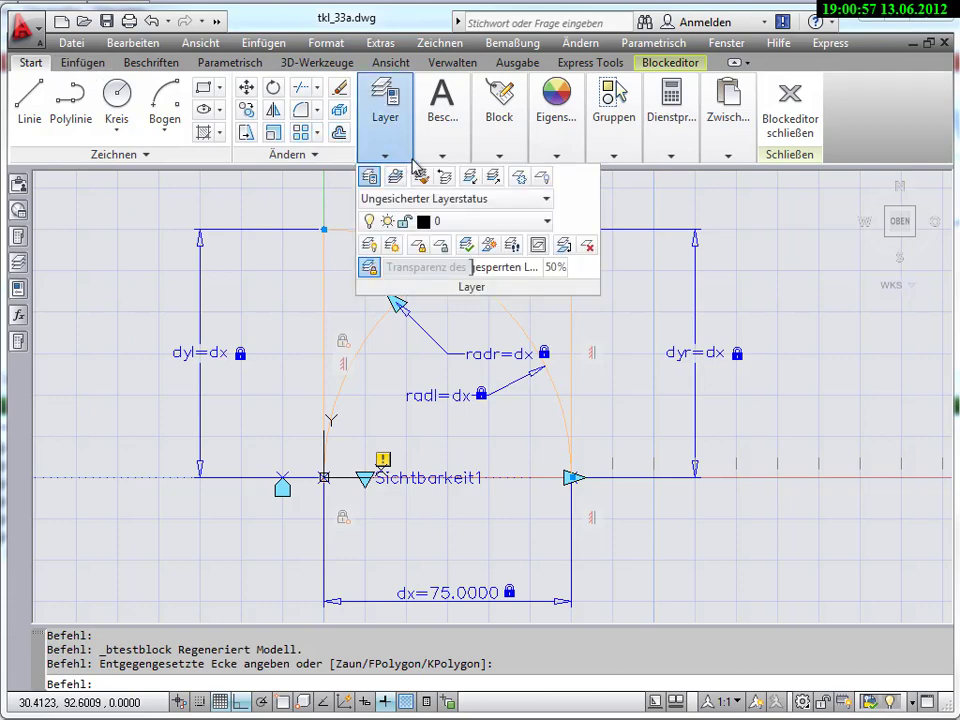
click(442, 156)
click(384, 157)
click(440, 221)
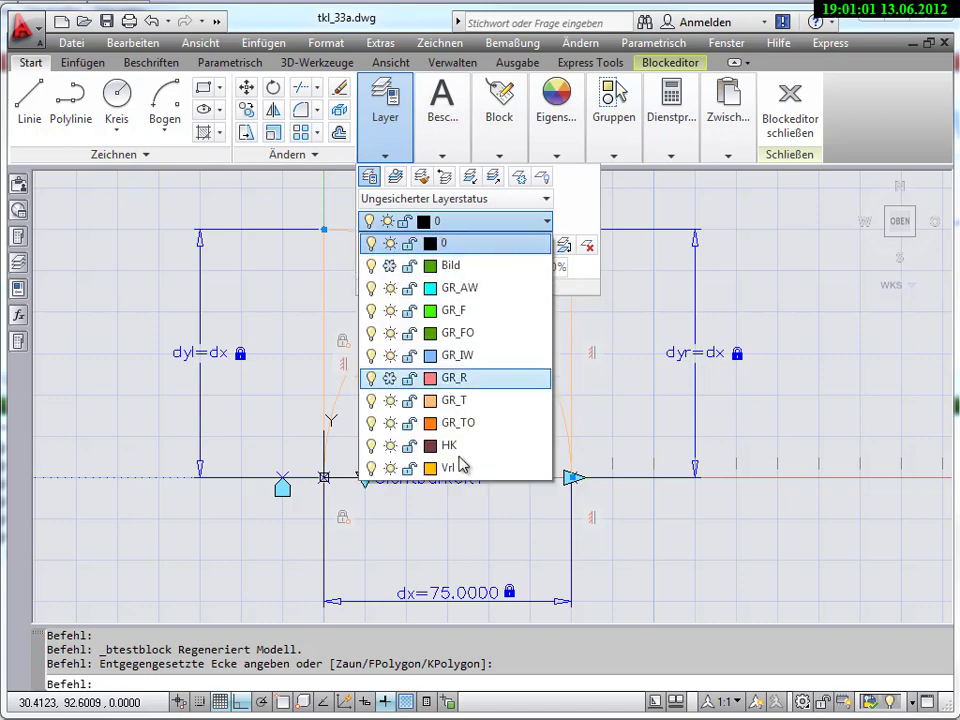
click(392, 456)
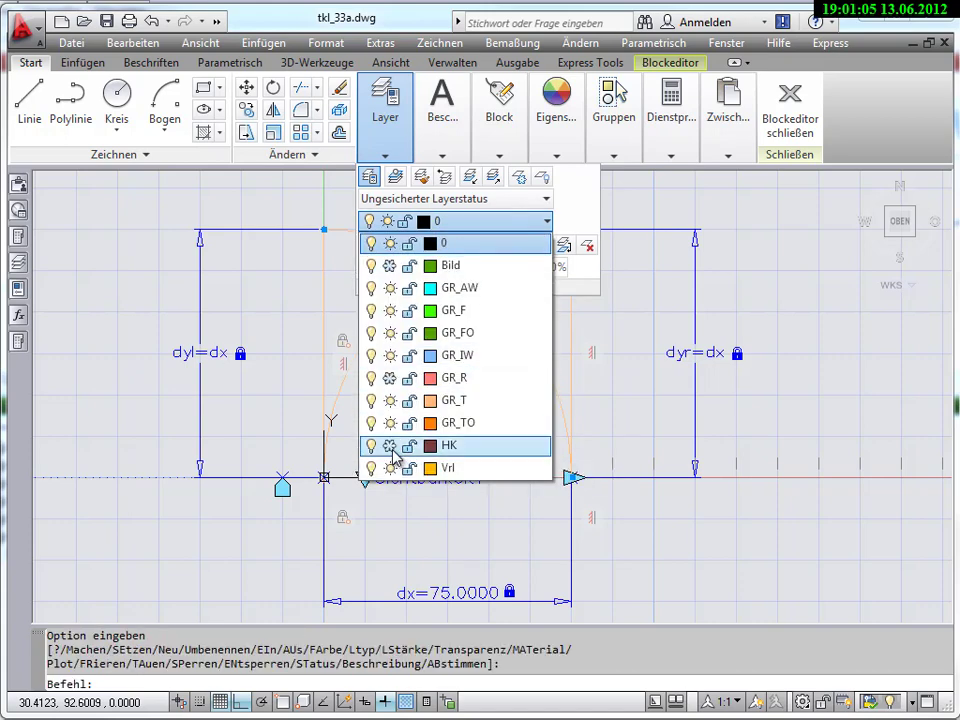
click(645, 551)
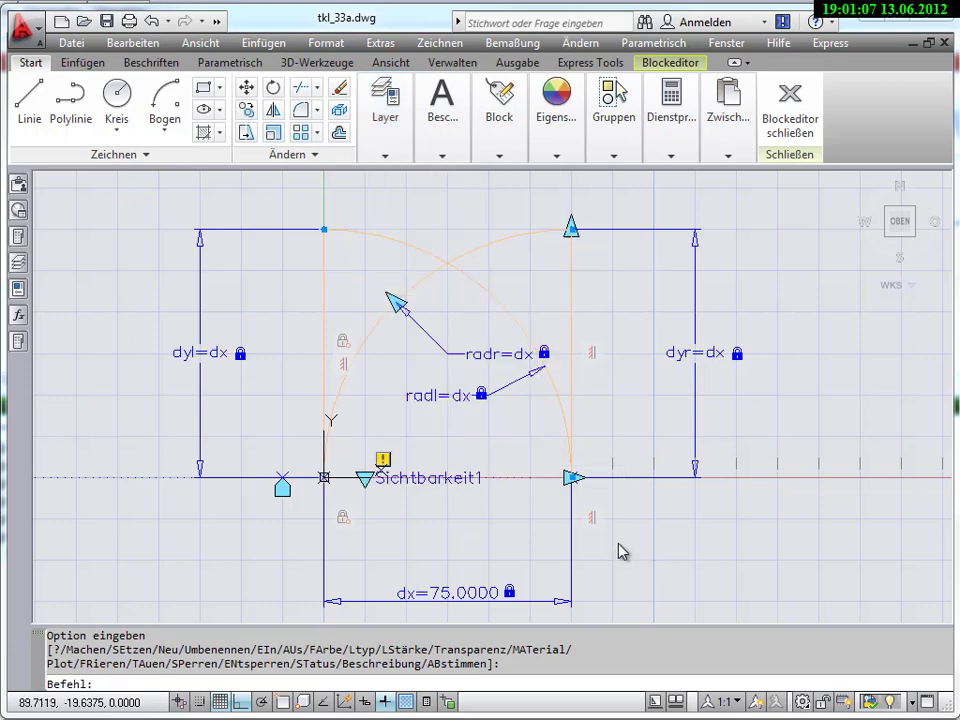
Step: Move the crossing-selected parameter dimensions onto layer HK, accepting the frozen-layer warning
click(667, 541)
click(548, 558)
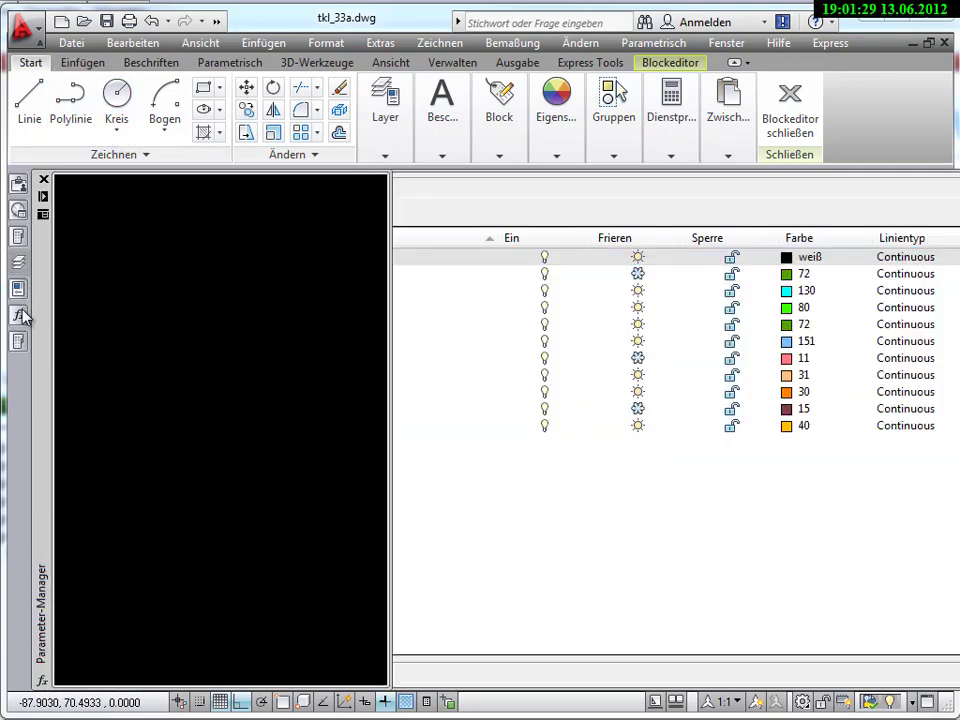
mouse_move(18, 183)
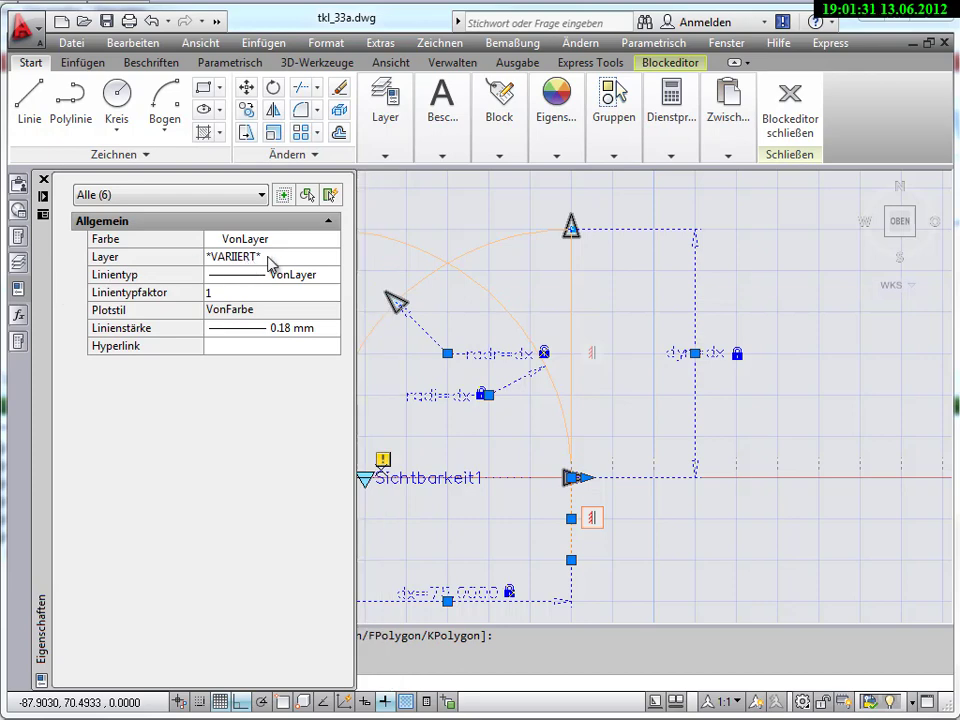
click(270, 262)
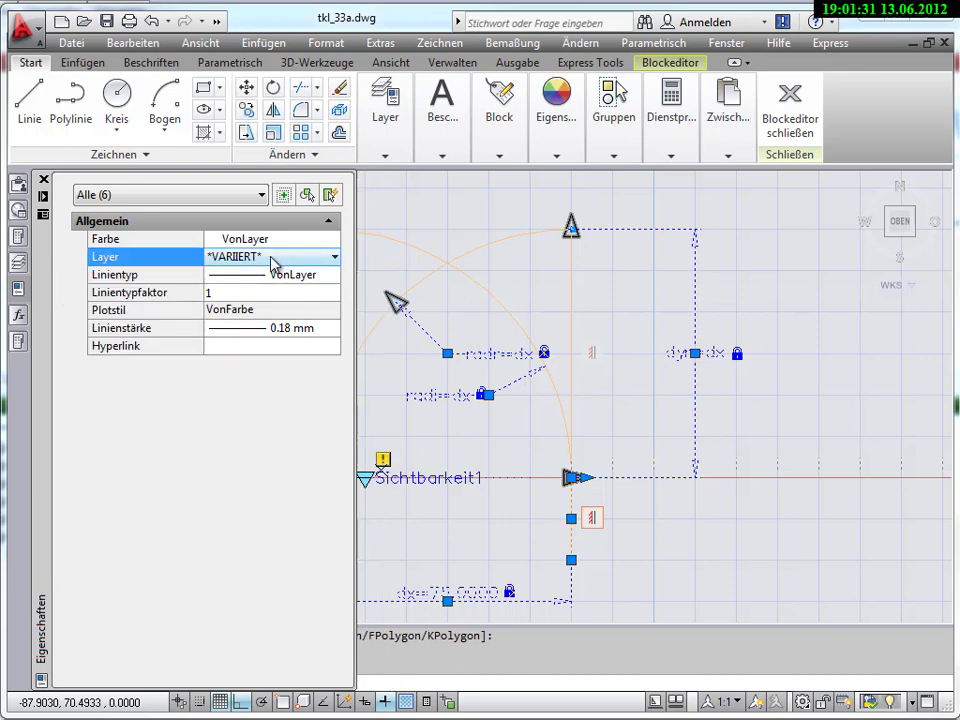
click(270, 257)
click(243, 378)
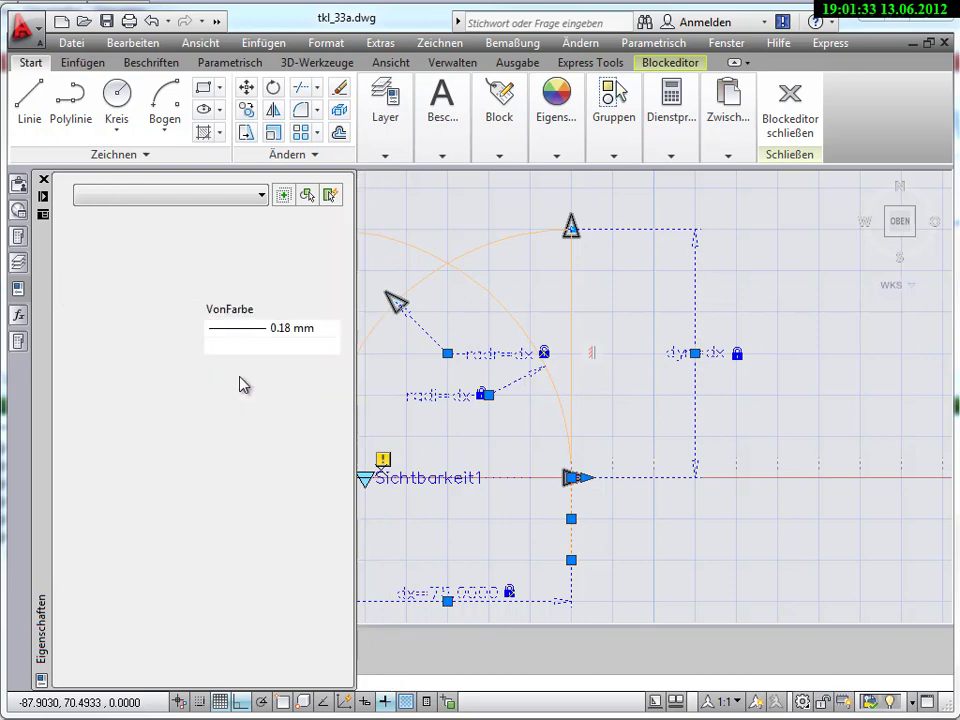
click(612, 498)
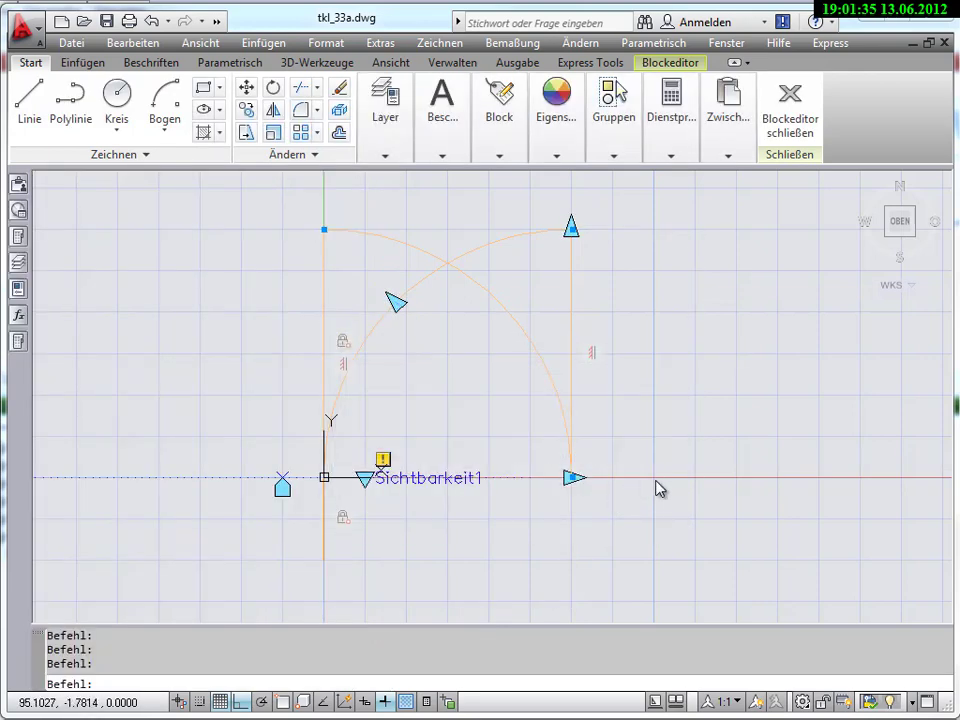
middle_drag(699, 416, 698, 416)
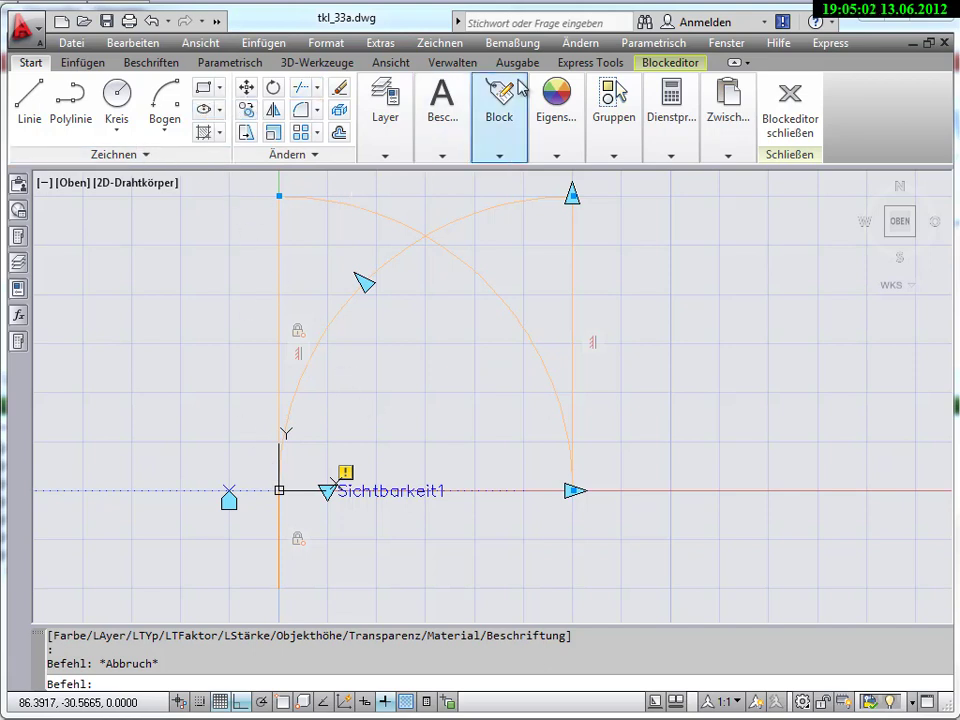
Step: Constrain the vertical line's end to coincide with the hinge point
click(665, 64)
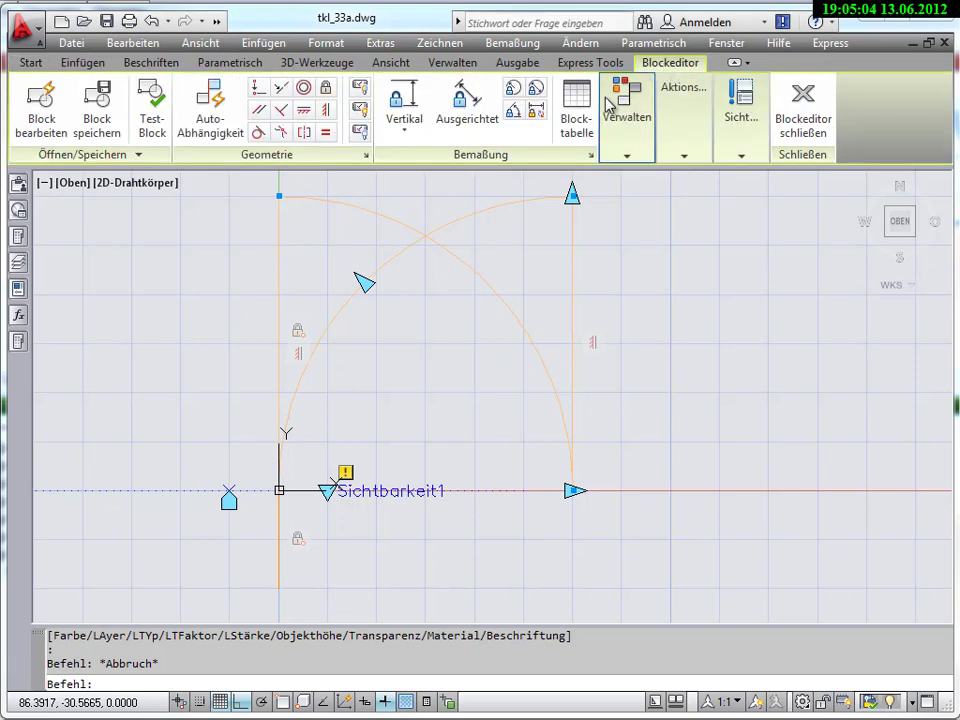
click(258, 95)
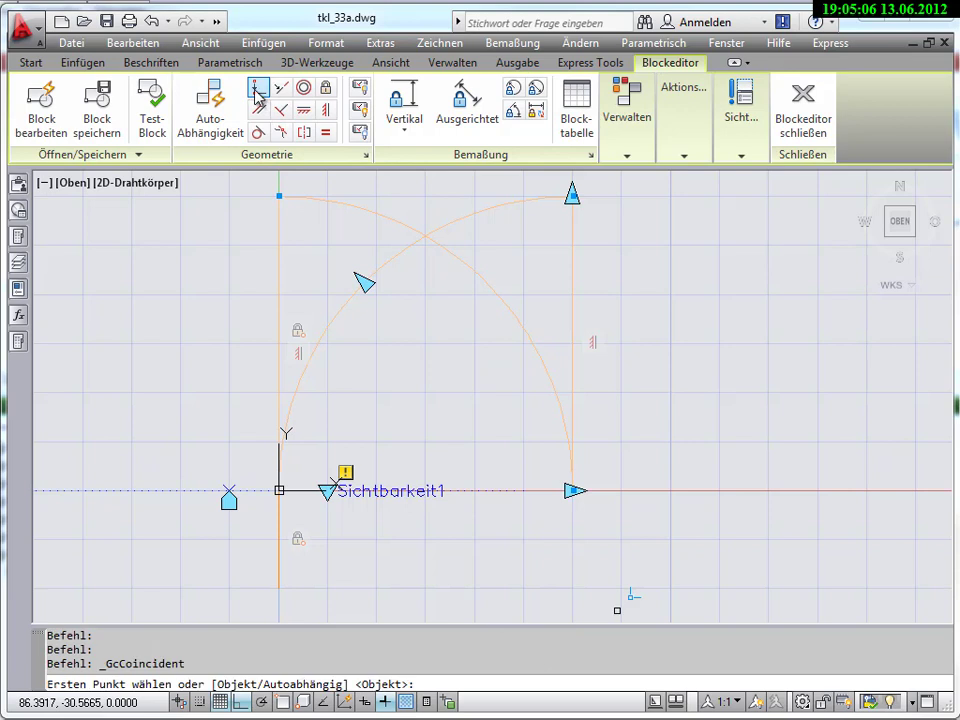
click(288, 424)
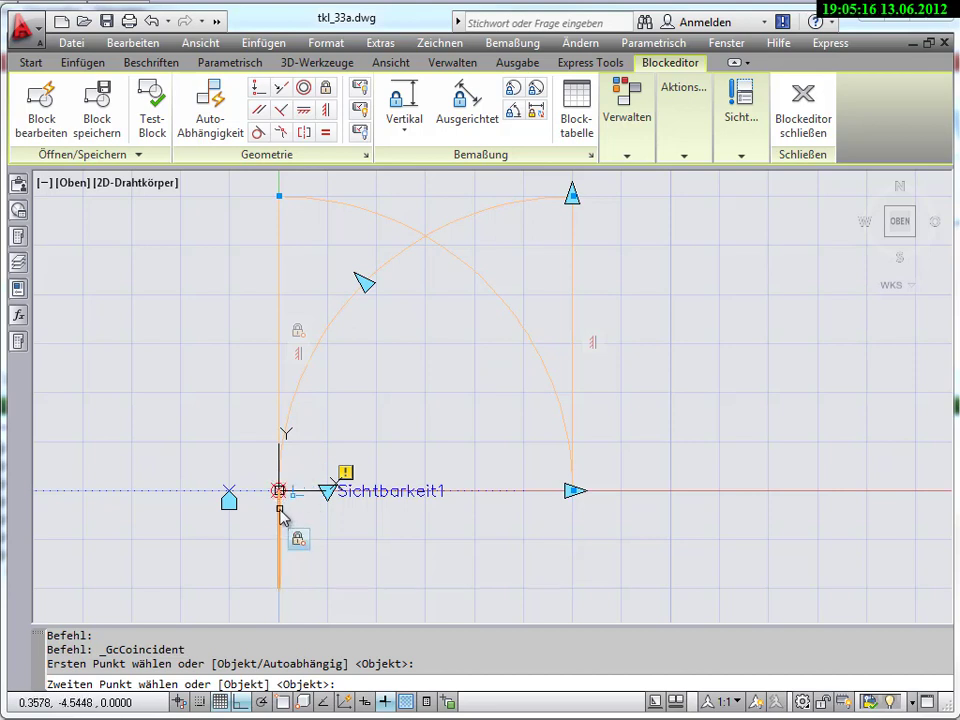
click(281, 516)
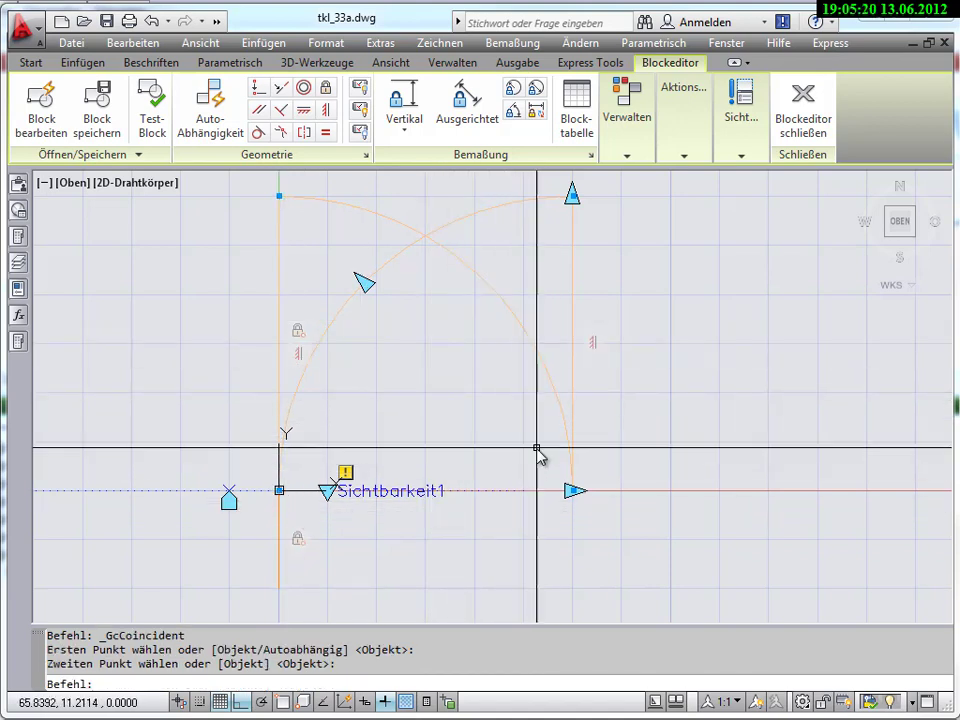
Step: Clear a stray selection window and open Tuer25 in a test window
click(507, 385)
click(608, 555)
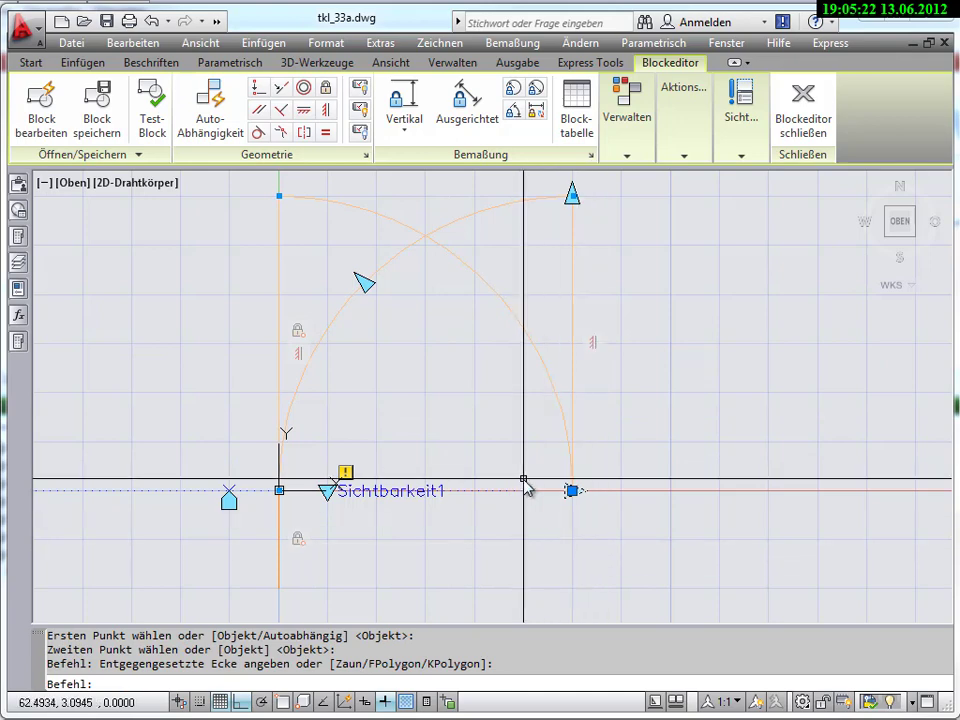
key(Escape)
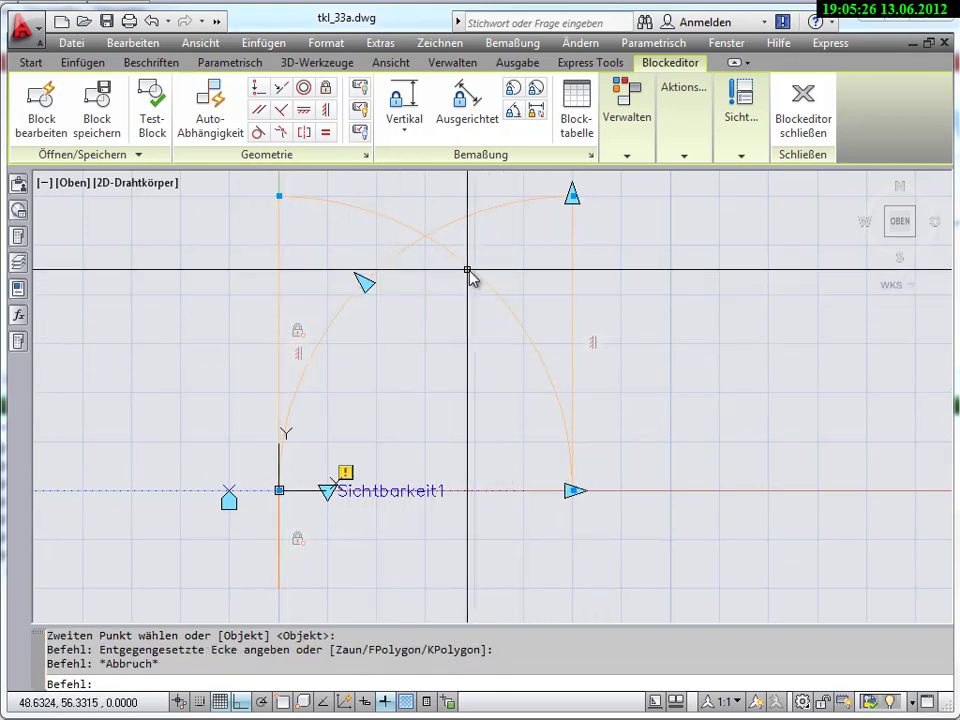
click(150, 116)
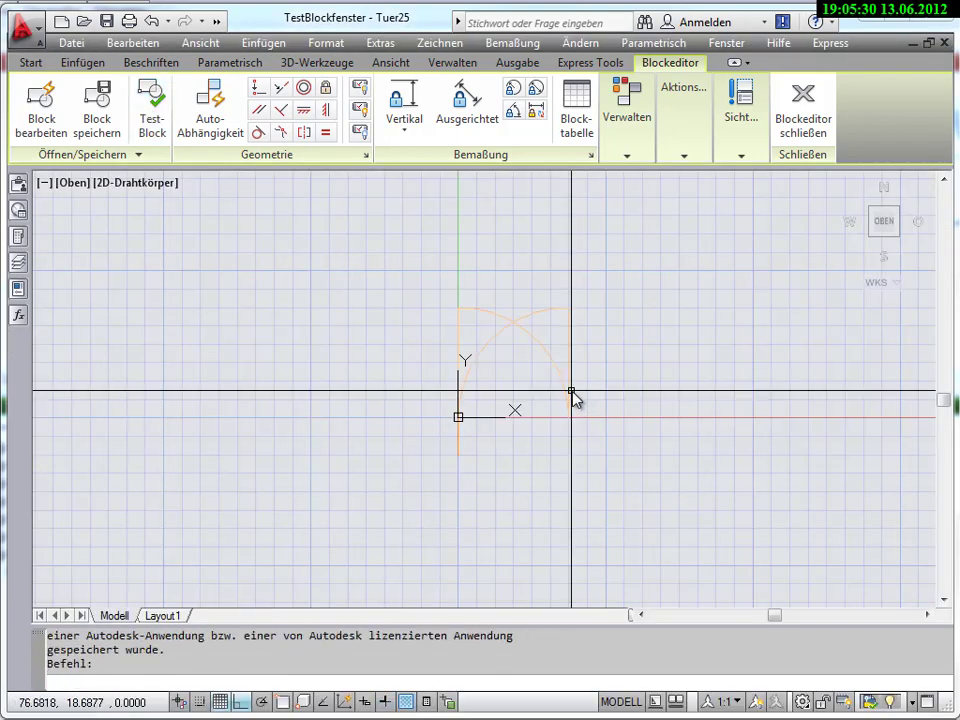
Step: Select the Tuer25 test door, stretch its width grip to the right, then close the test
click(558, 398)
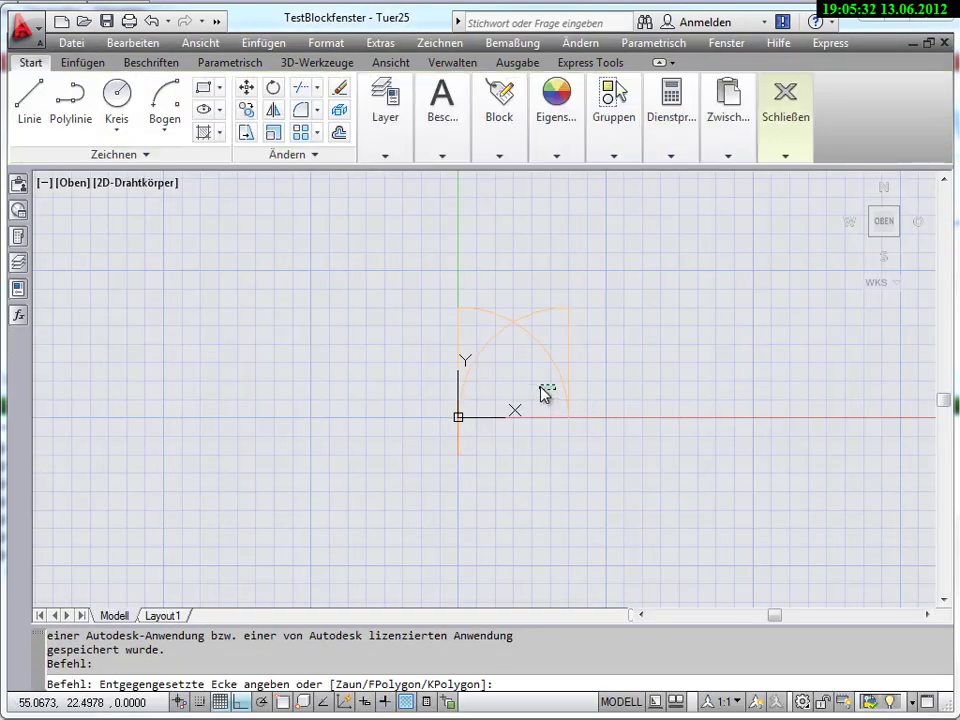
click(549, 358)
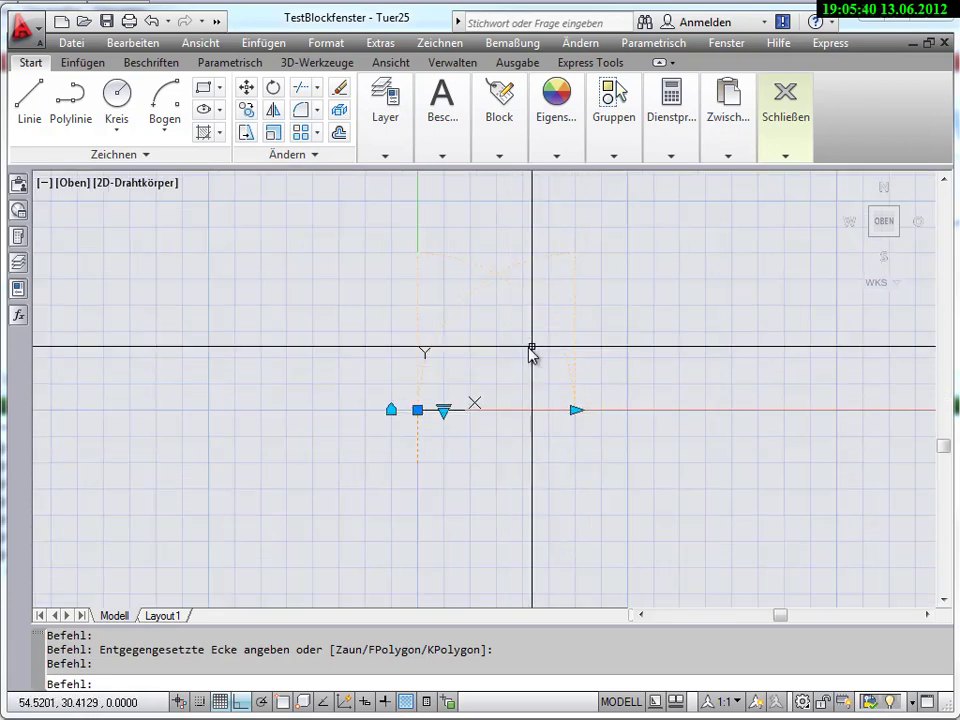
click(575, 411)
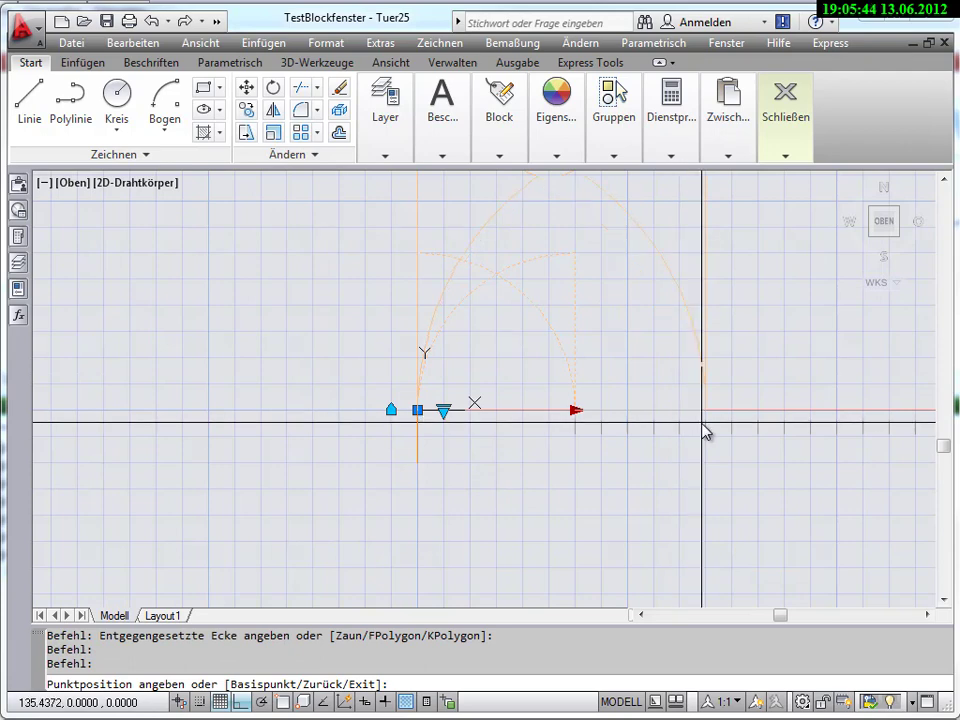
click(702, 423)
scroll(779, 541, down, 2)
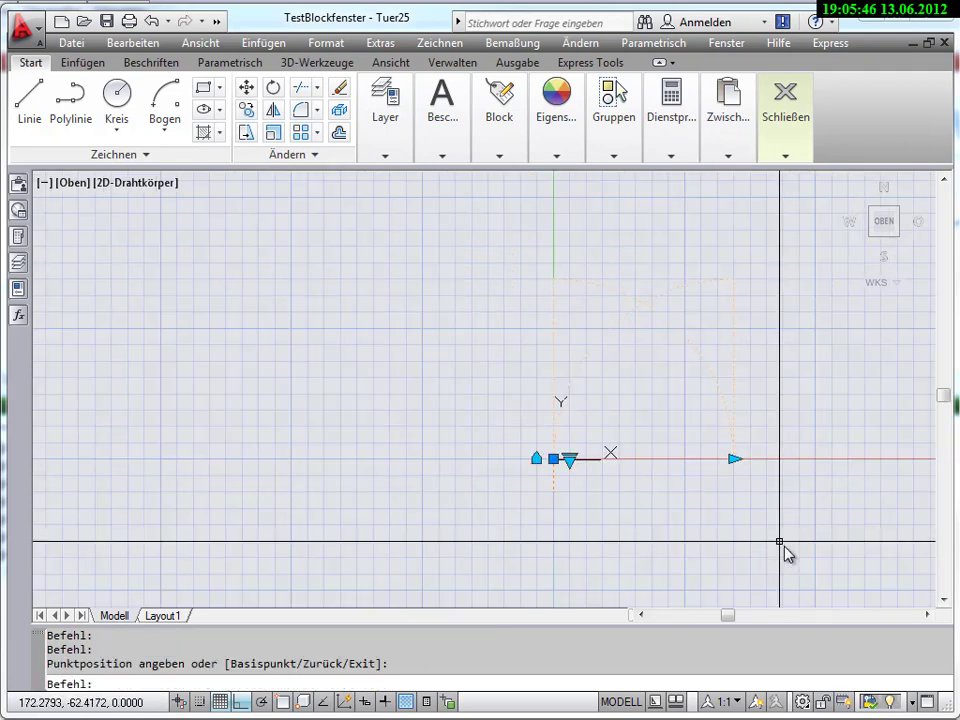
scroll(779, 541, up, 2)
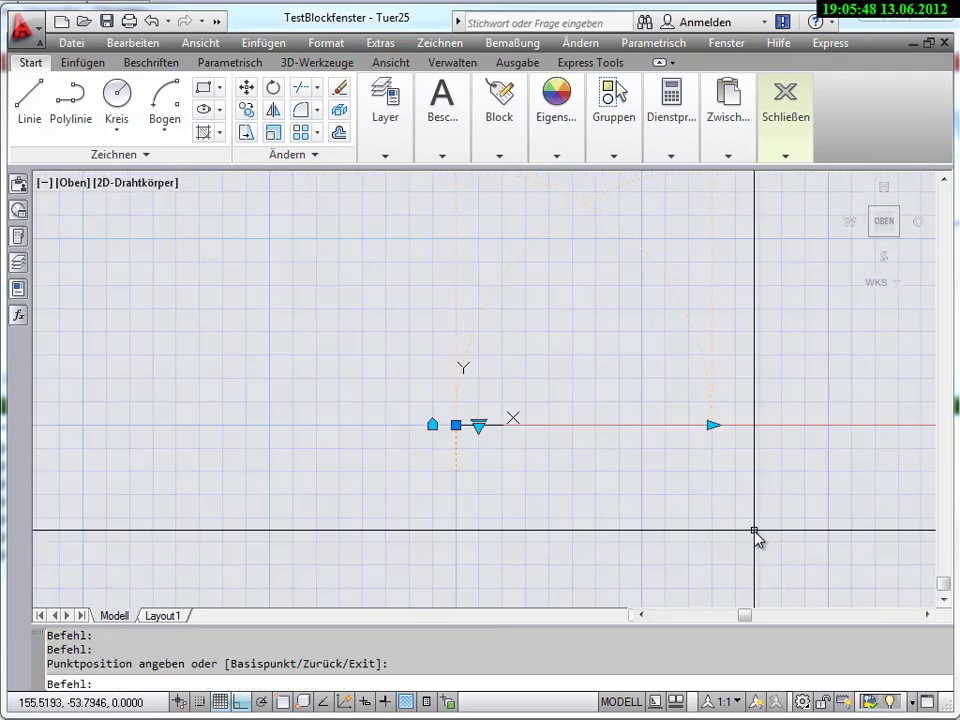
scroll(657, 420, down, 2)
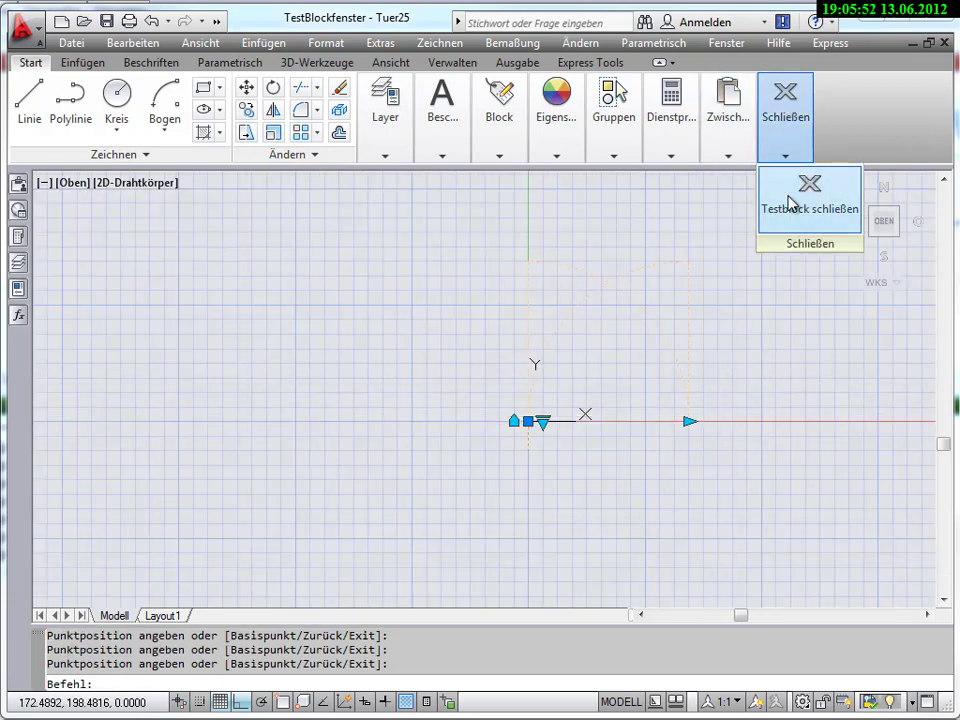
click(793, 207)
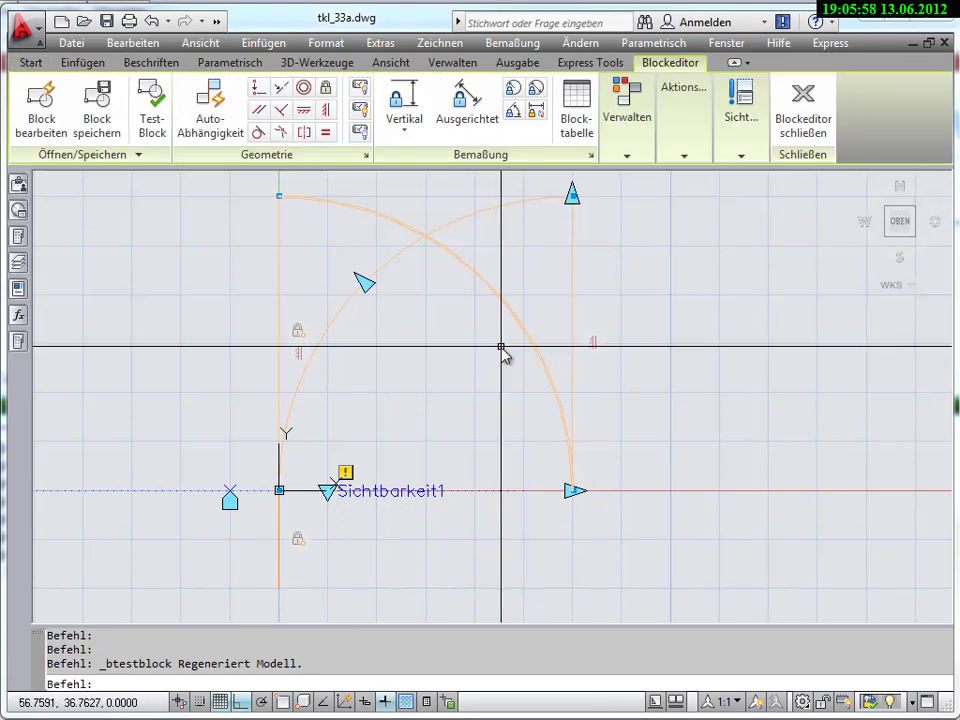
mouse_move(741, 120)
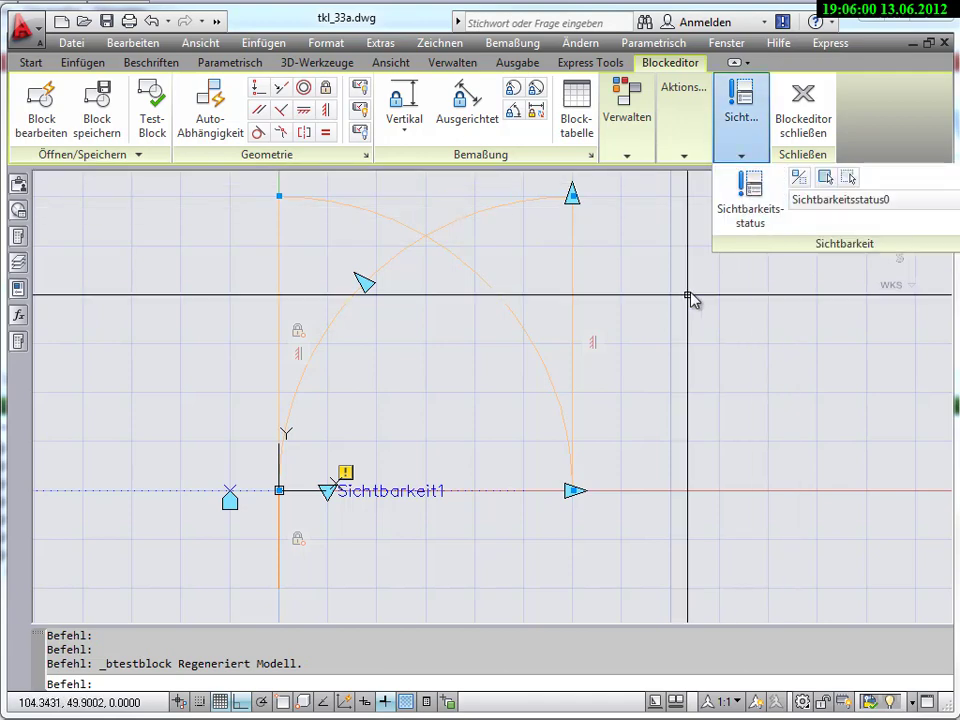
Step: Rename Sichtbarkeitsstatus0 to links and add a second visibility state named rechts
middle_drag(690, 297, 686, 340)
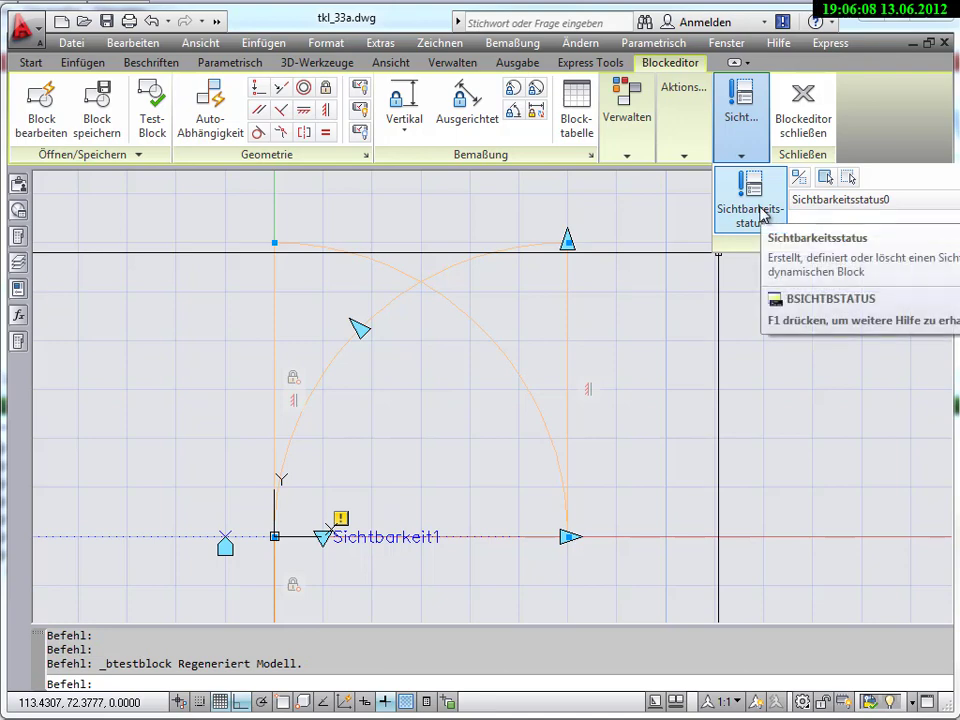
click(760, 214)
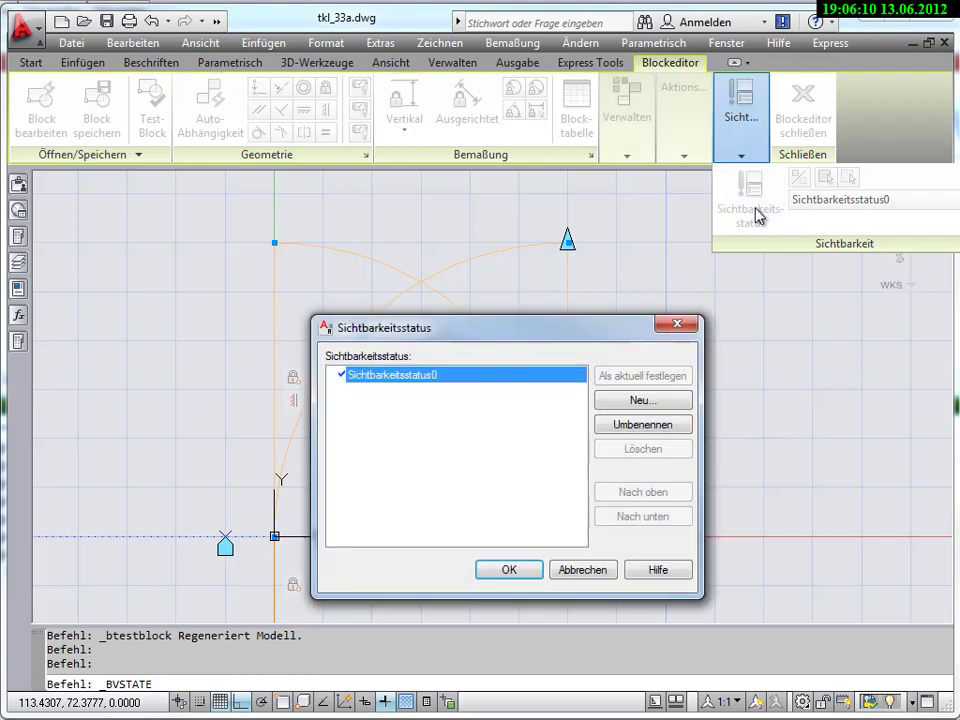
mouse_move(478, 332)
mouse_down()
mouse_move(617, 317)
mouse_move(613, 257)
mouse_move(572, 338)
mouse_move(540, 358)
mouse_up()
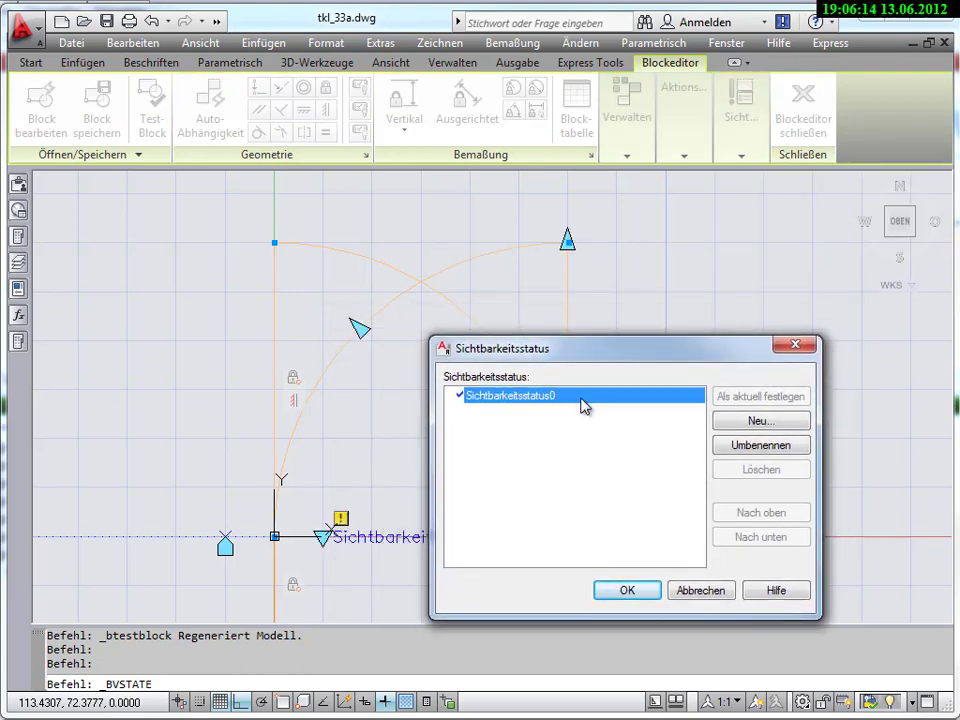
click(736, 449)
key(BackSpace)
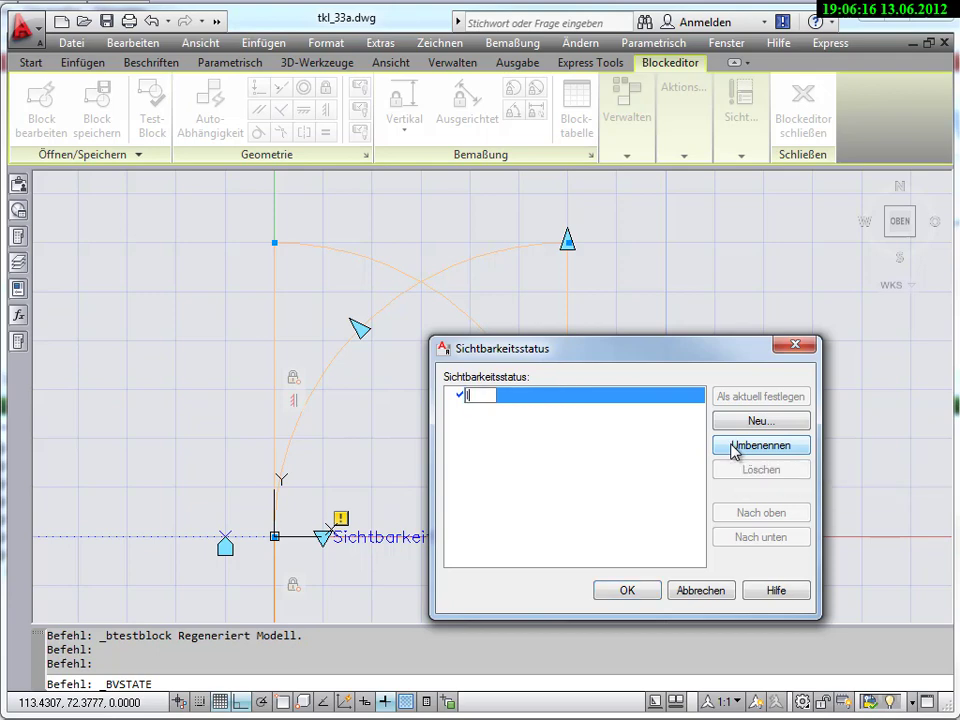
click(759, 423)
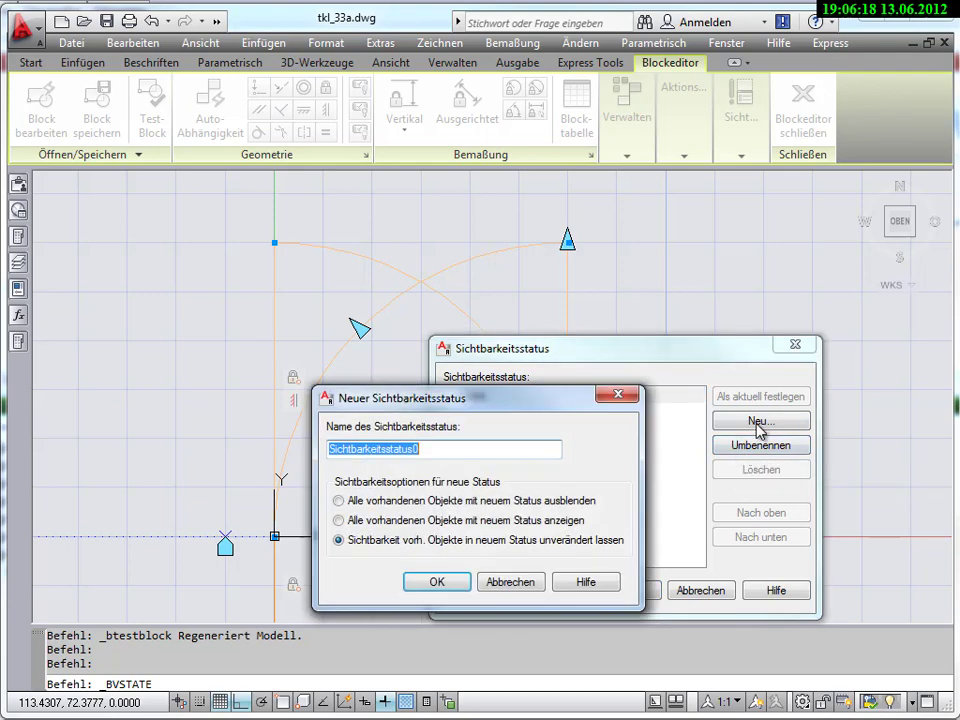
text(s)
key(Return)
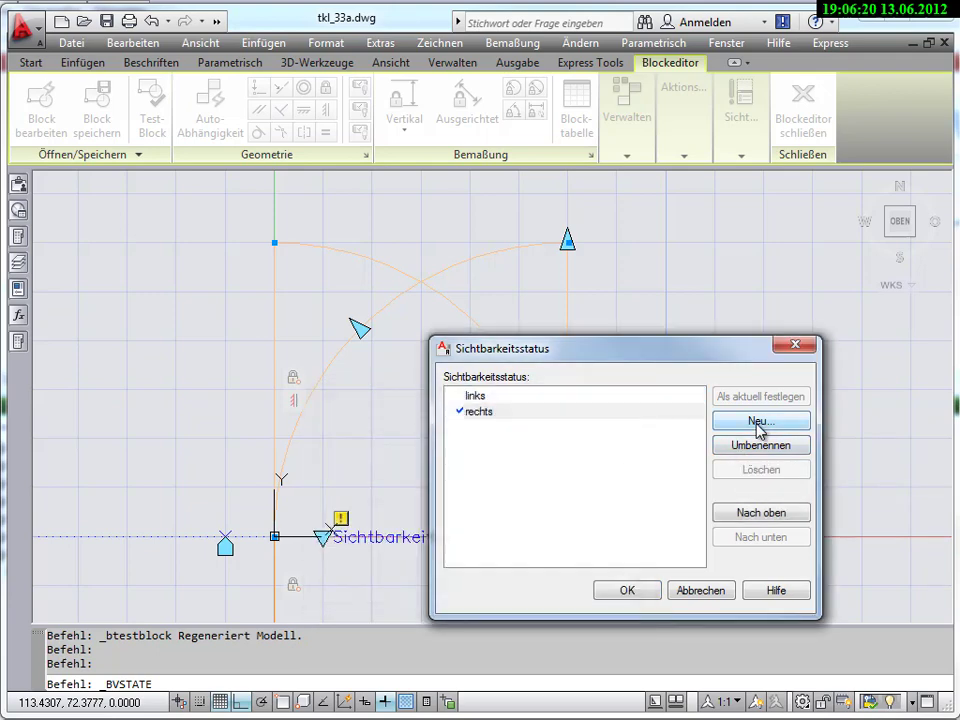
click(626, 591)
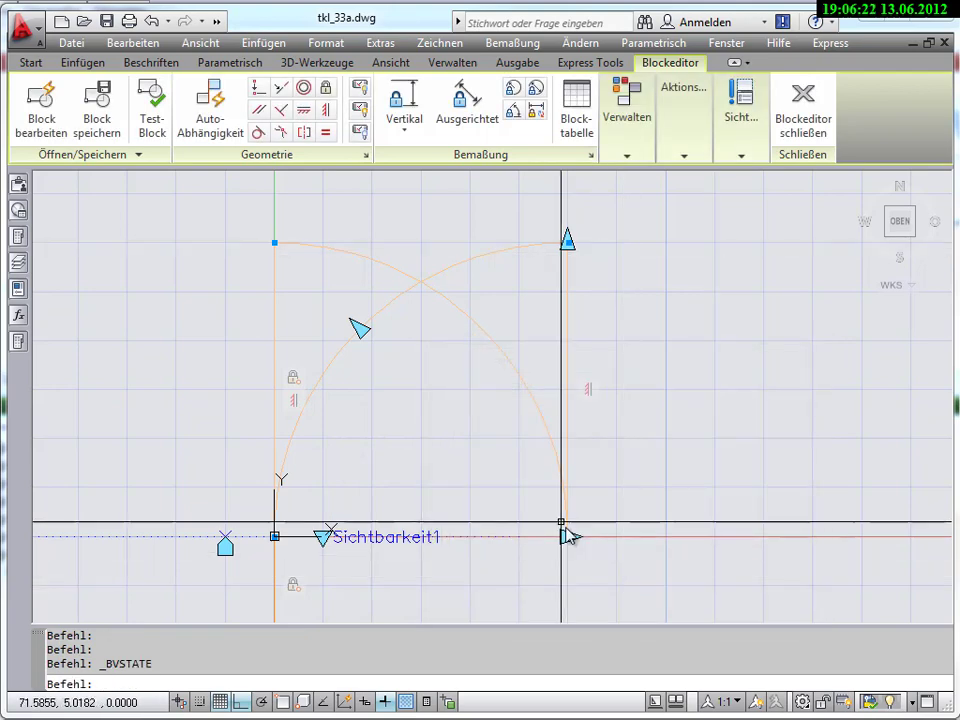
click(31, 62)
click(388, 155)
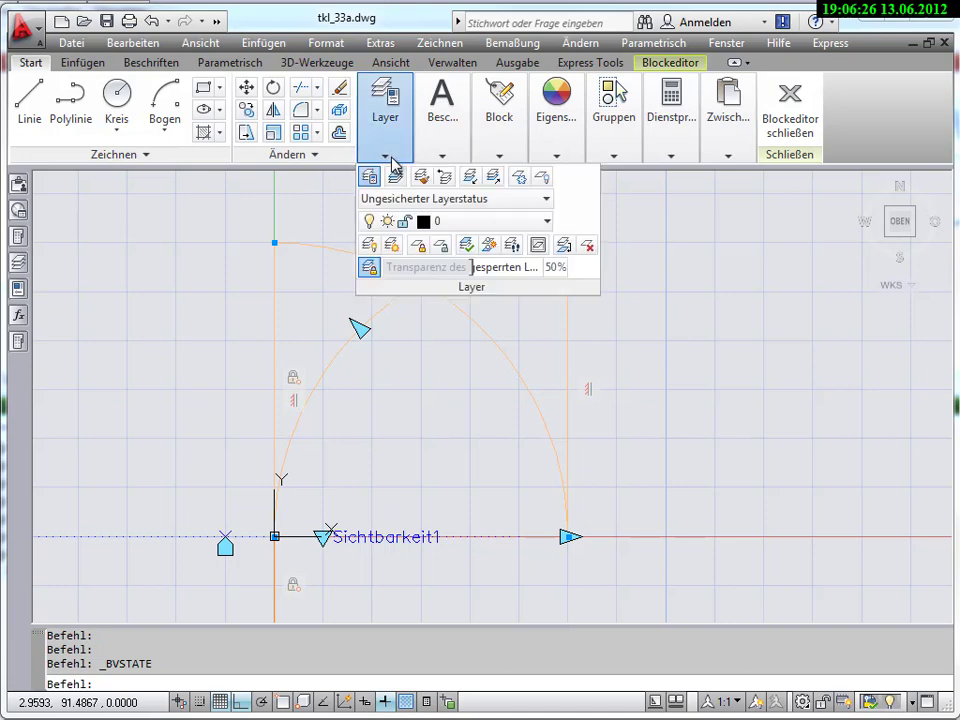
click(455, 221)
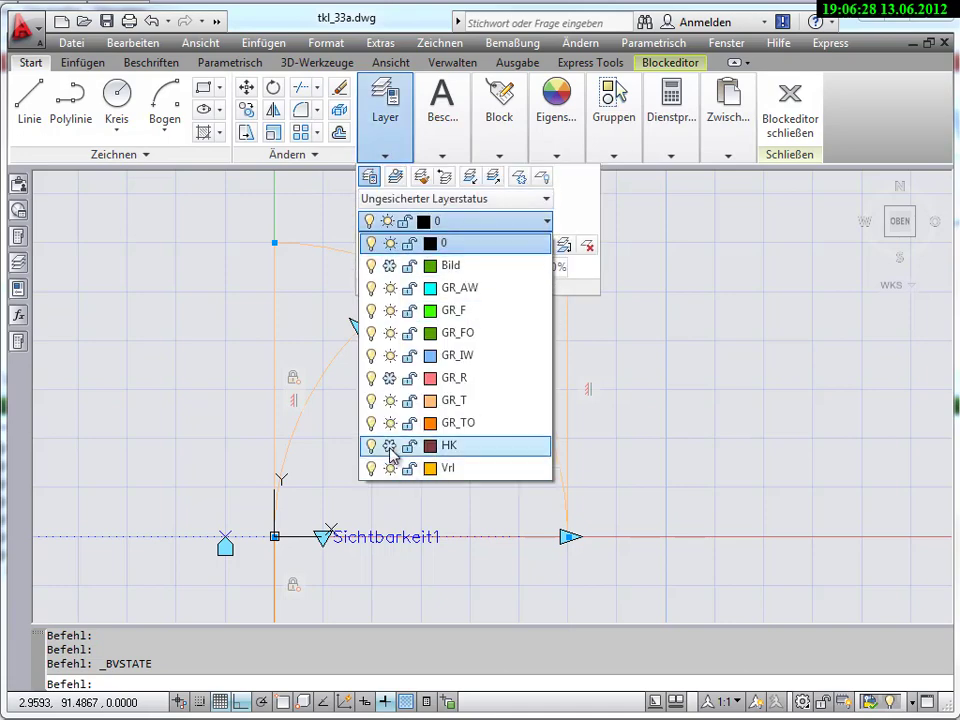
key(Escape)
key(Escape)
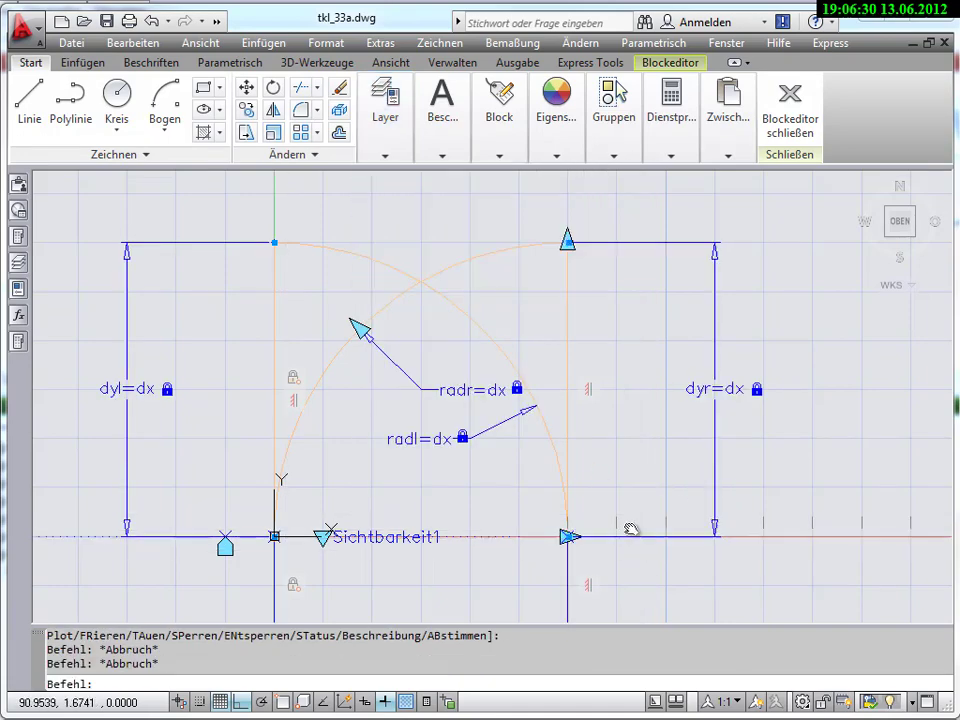
middle_drag(632, 529, 538, 298)
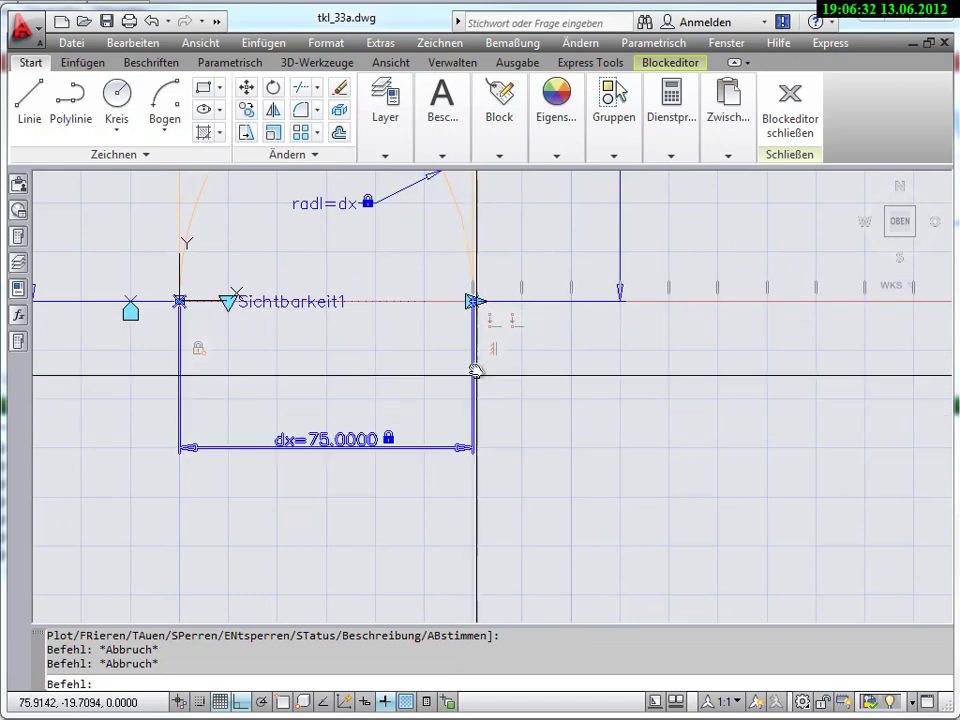
click(432, 268)
click(489, 422)
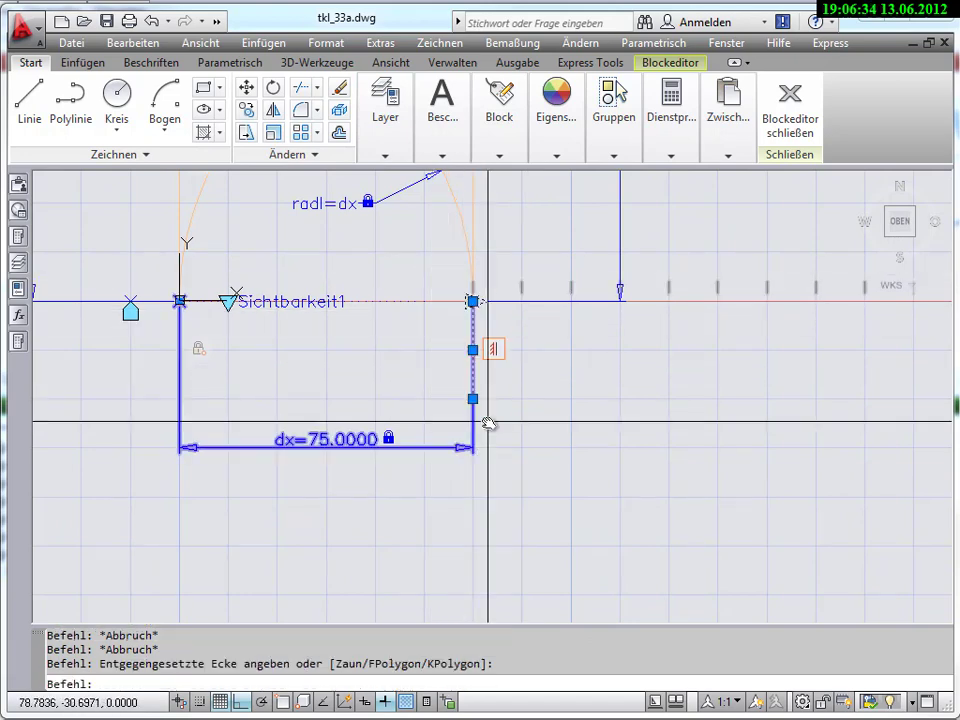
key(Escape)
click(437, 255)
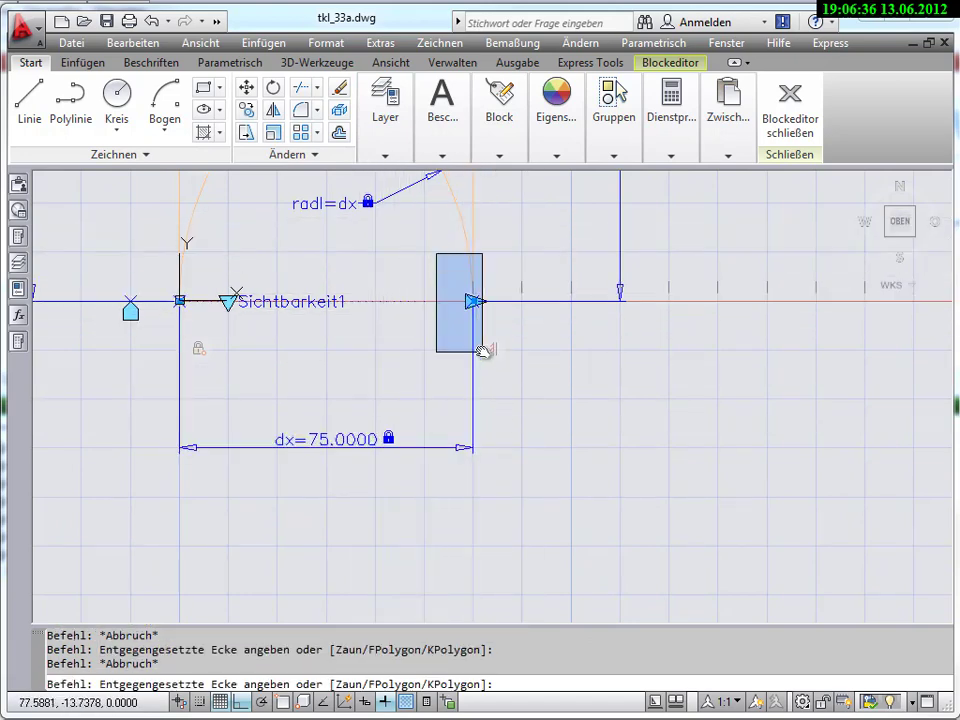
click(488, 402)
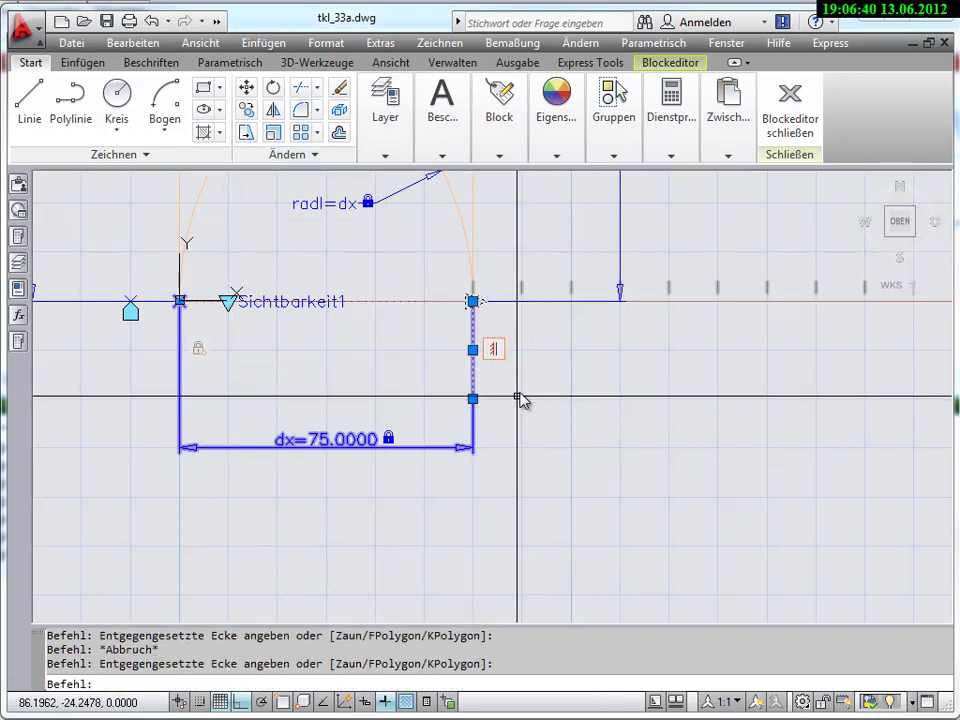
click(497, 443)
click(452, 437)
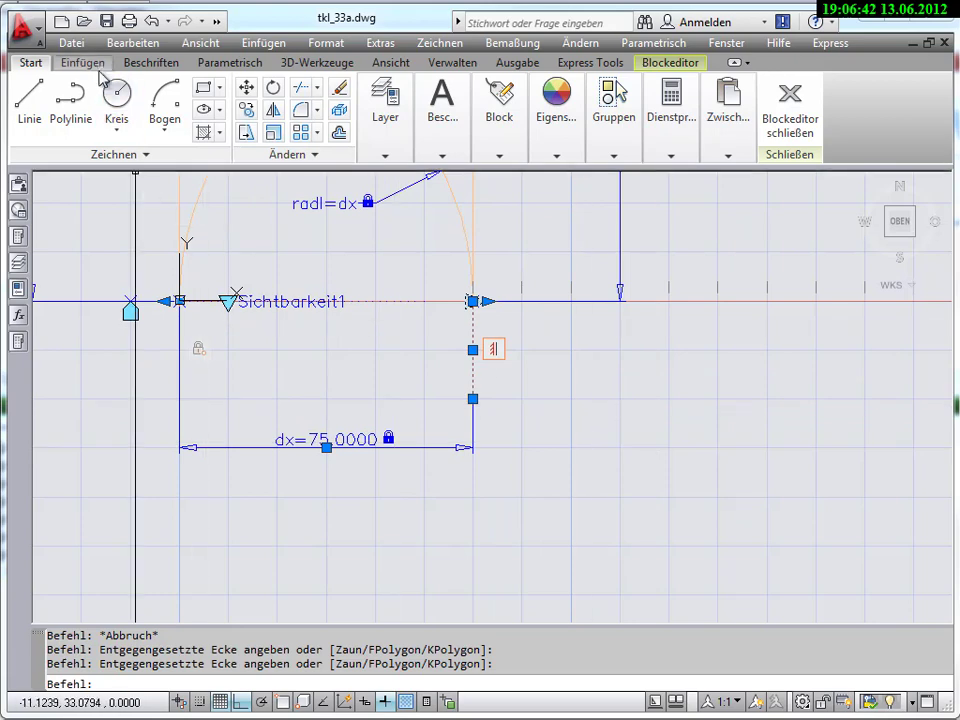
click(72, 44)
click(34, 44)
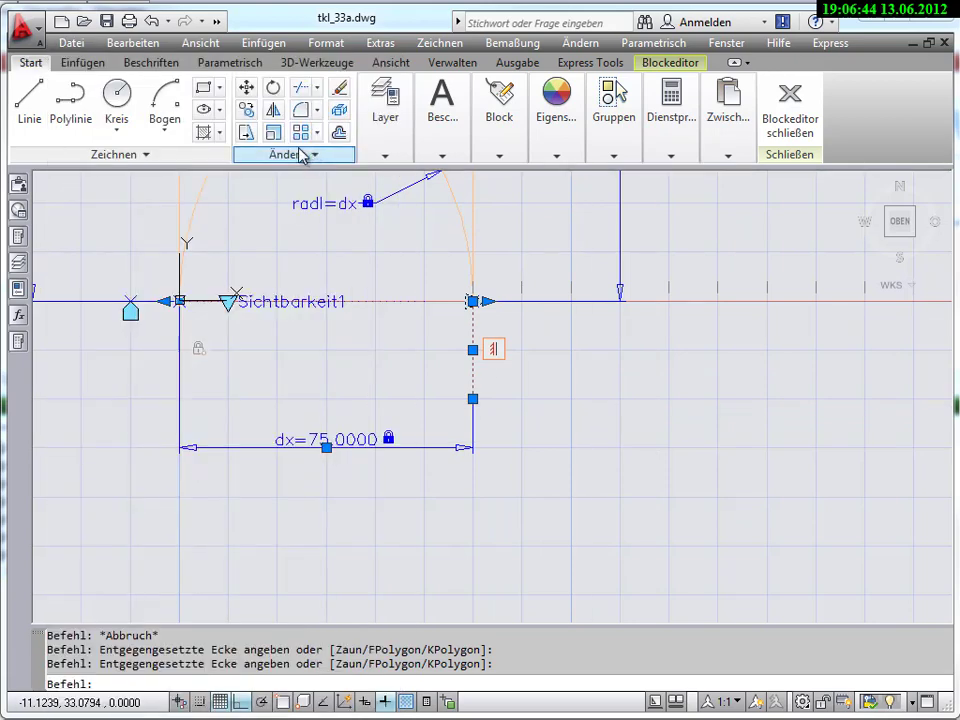
click(385, 160)
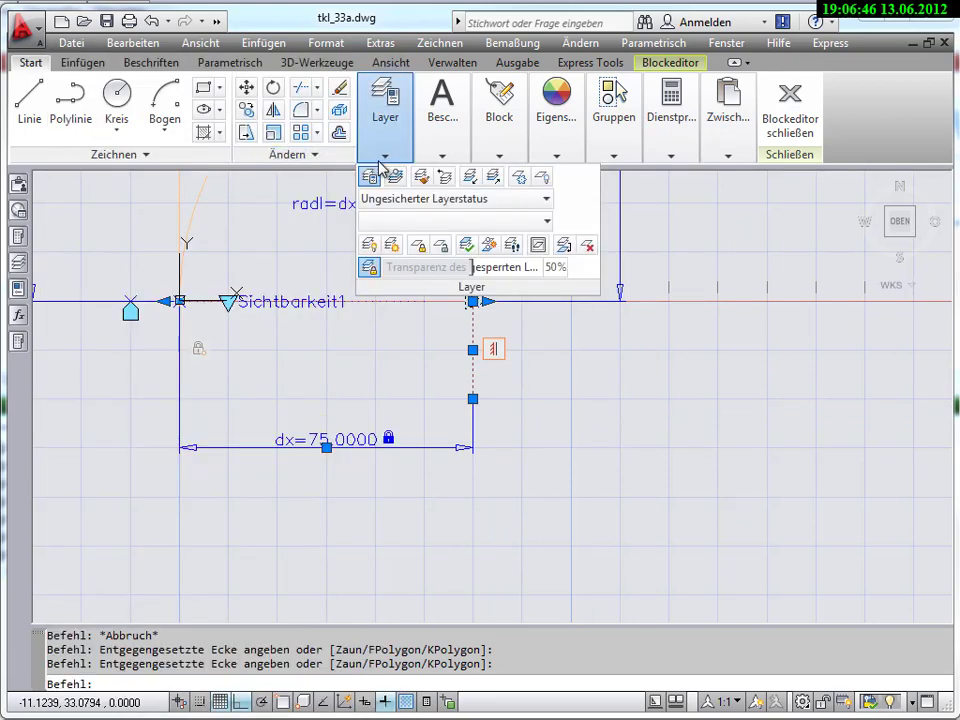
click(547, 221)
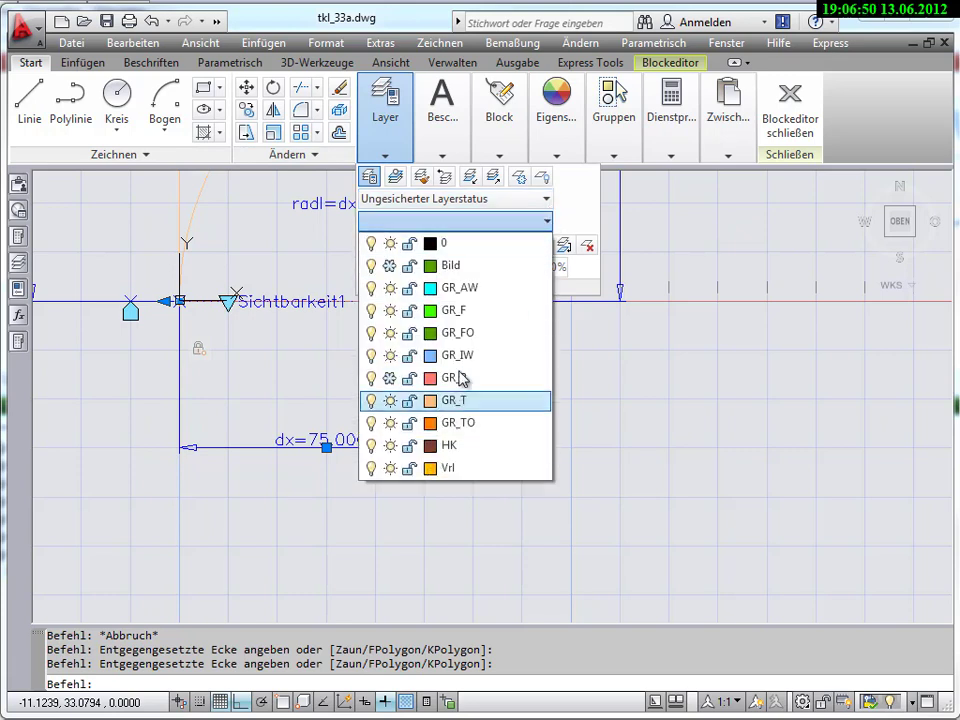
click(467, 424)
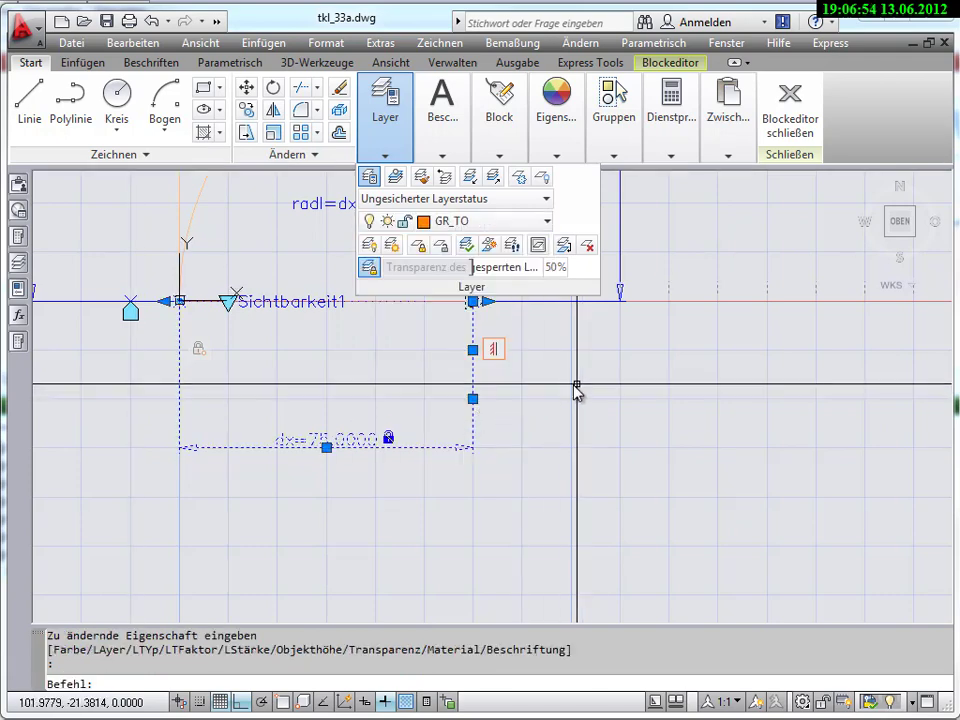
key(Escape)
scroll(566, 484, down, 3)
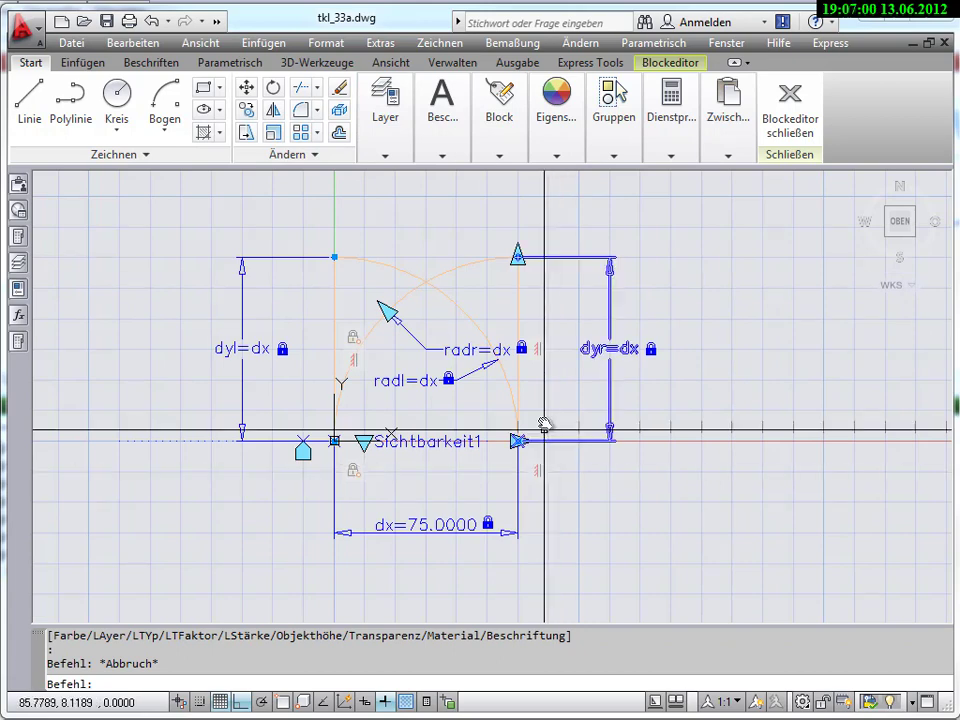
middle_drag(516, 320, 508, 326)
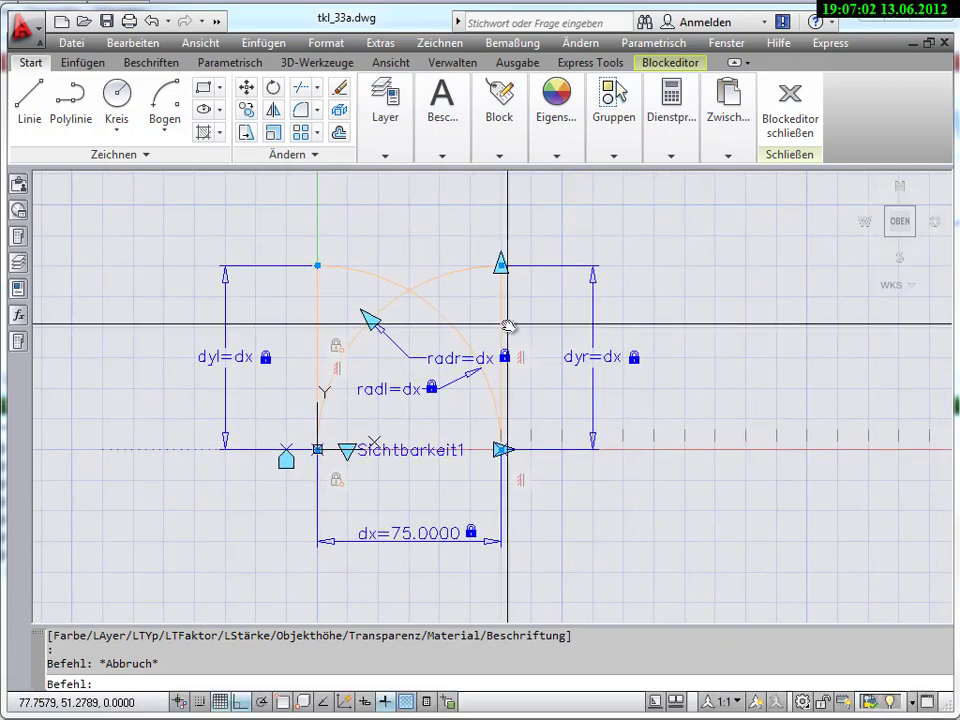
Step: Hide the left leaf line, its swing arc, dyl and radl in rechts, then turn Sichtbarkeitsmodus off
click(680, 82)
click(675, 67)
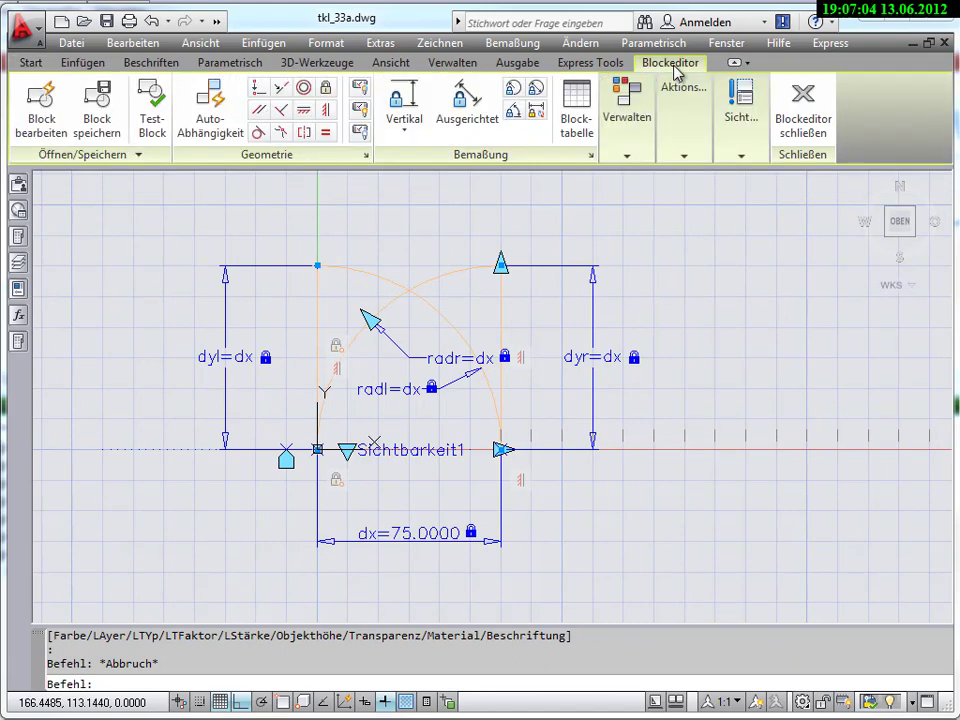
click(762, 160)
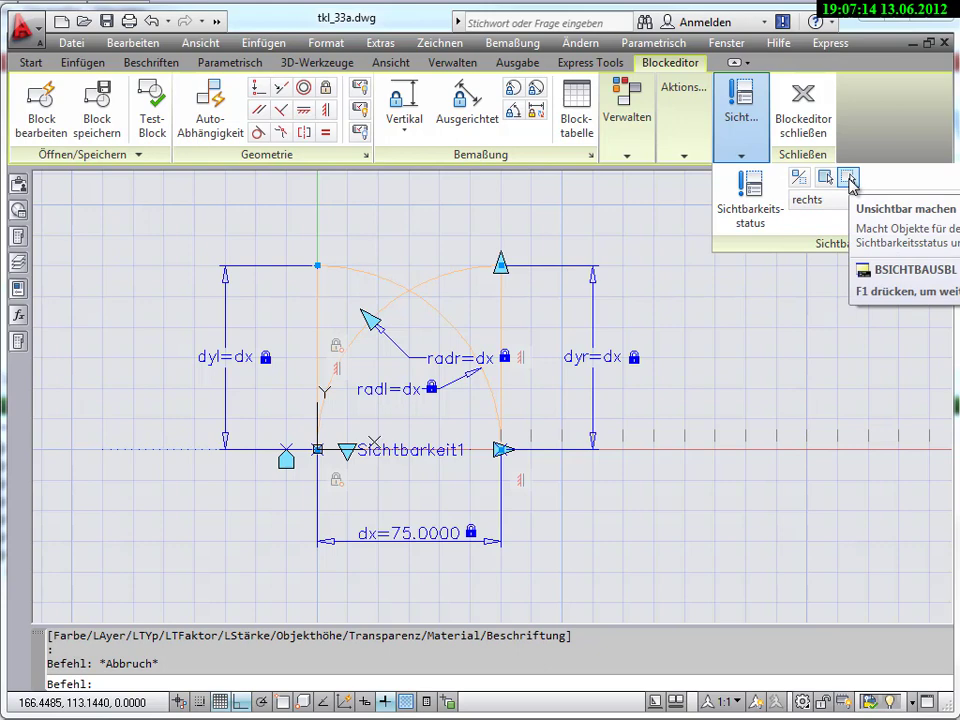
click(850, 180)
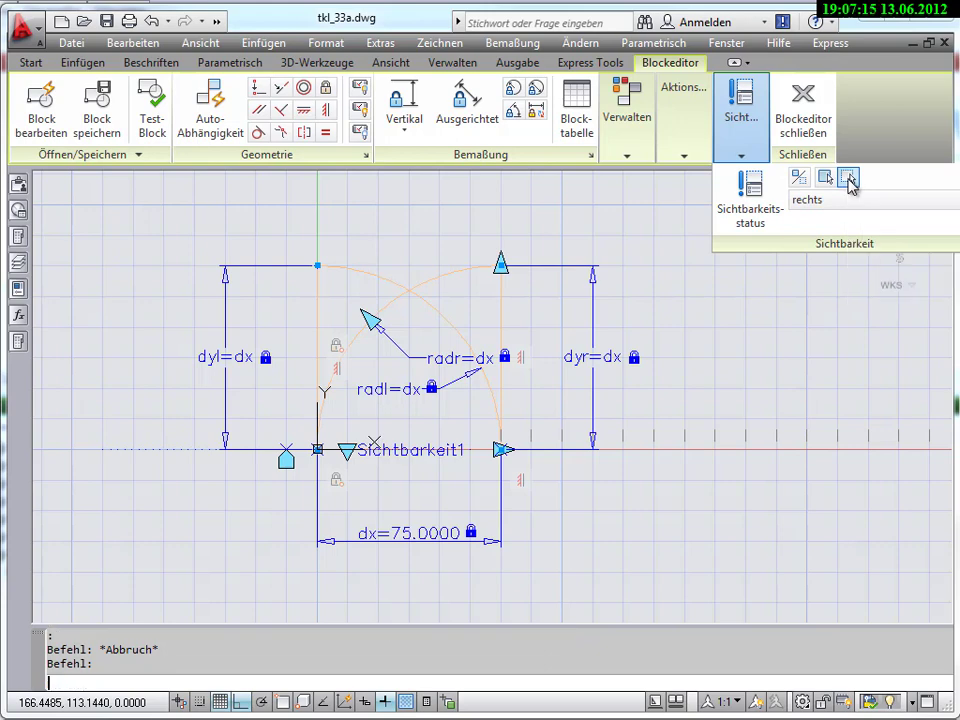
click(372, 279)
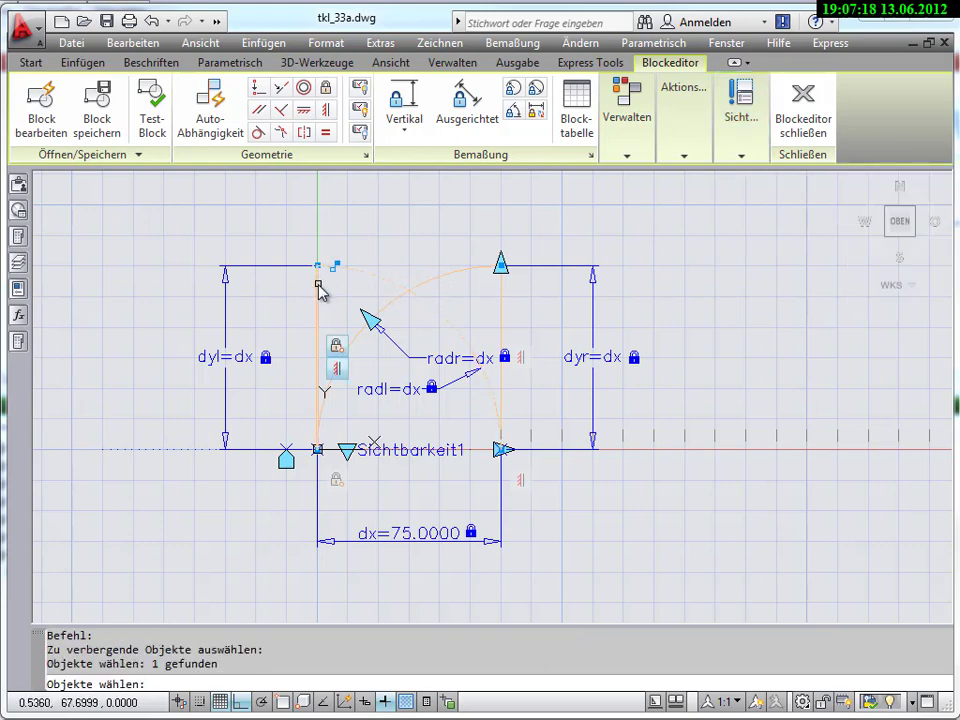
click(320, 277)
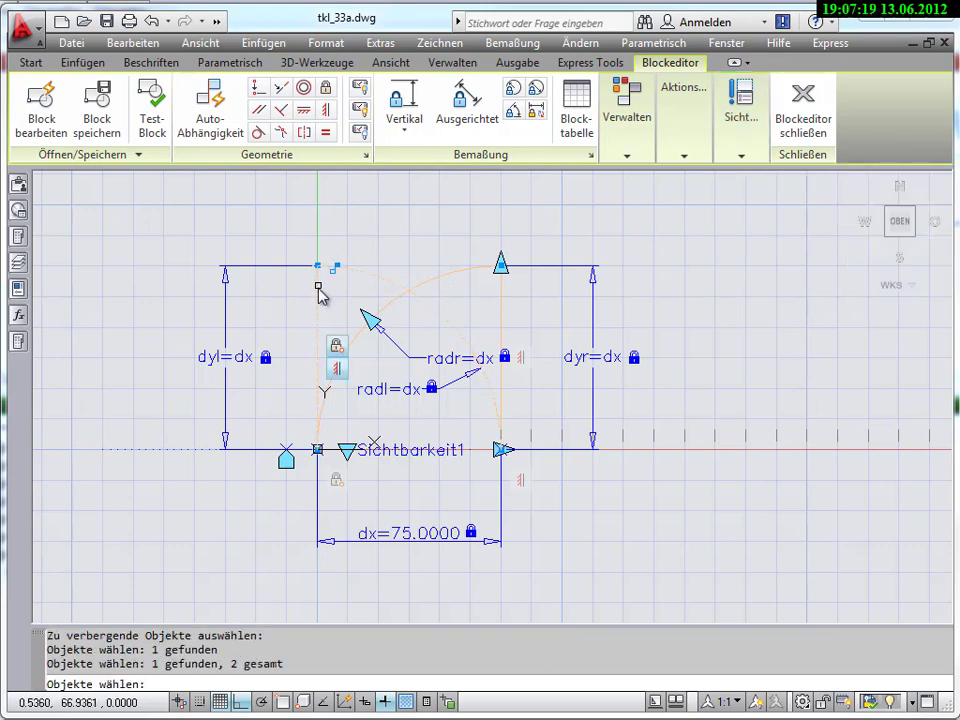
click(241, 271)
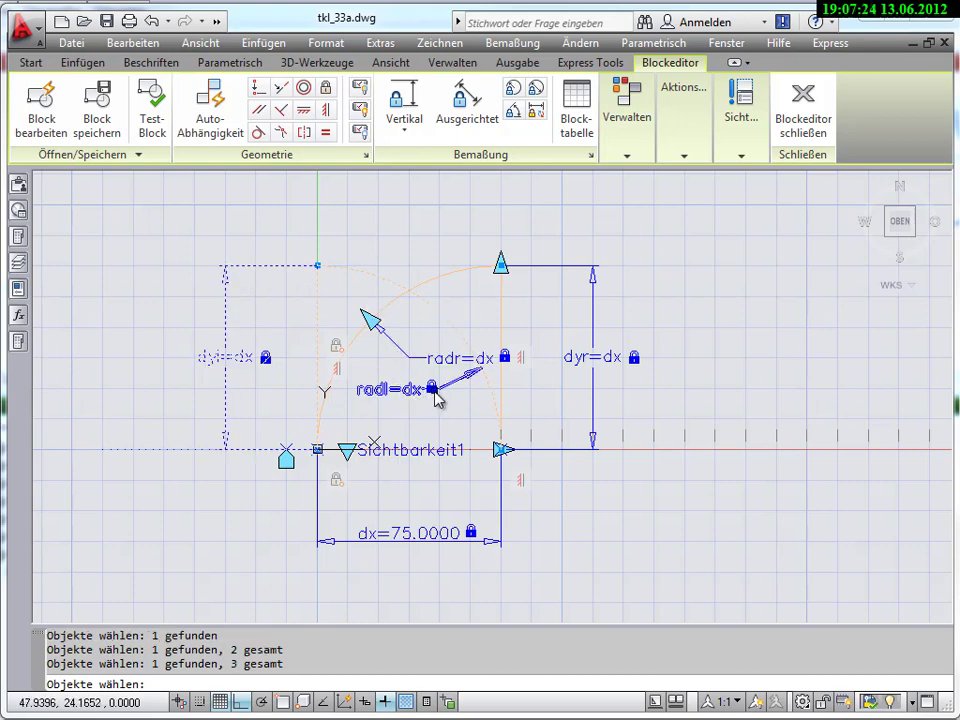
click(437, 398)
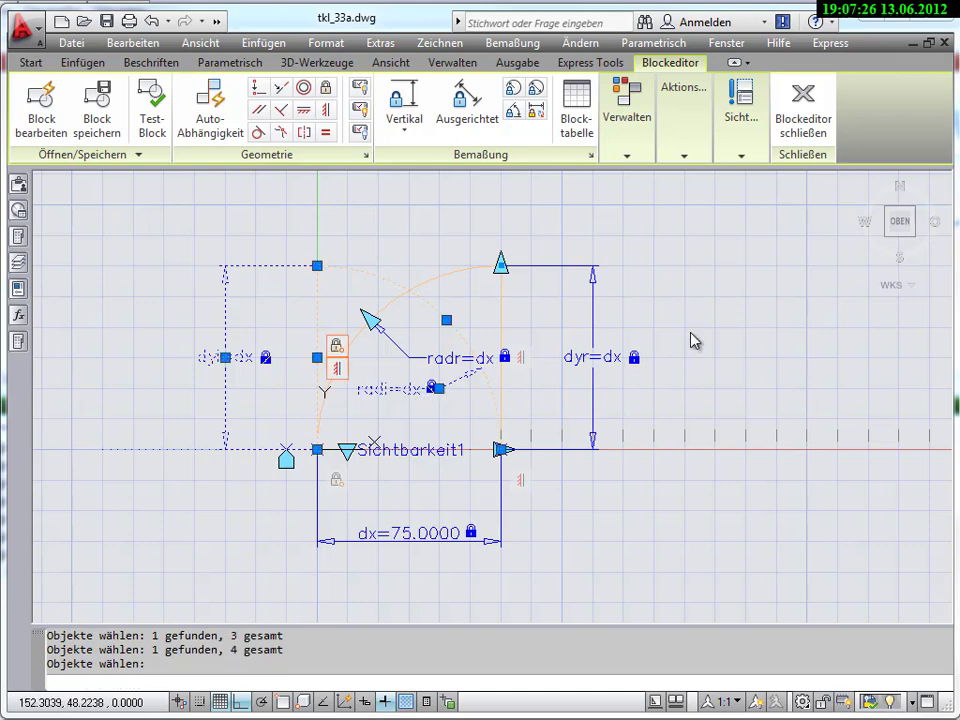
key(Return)
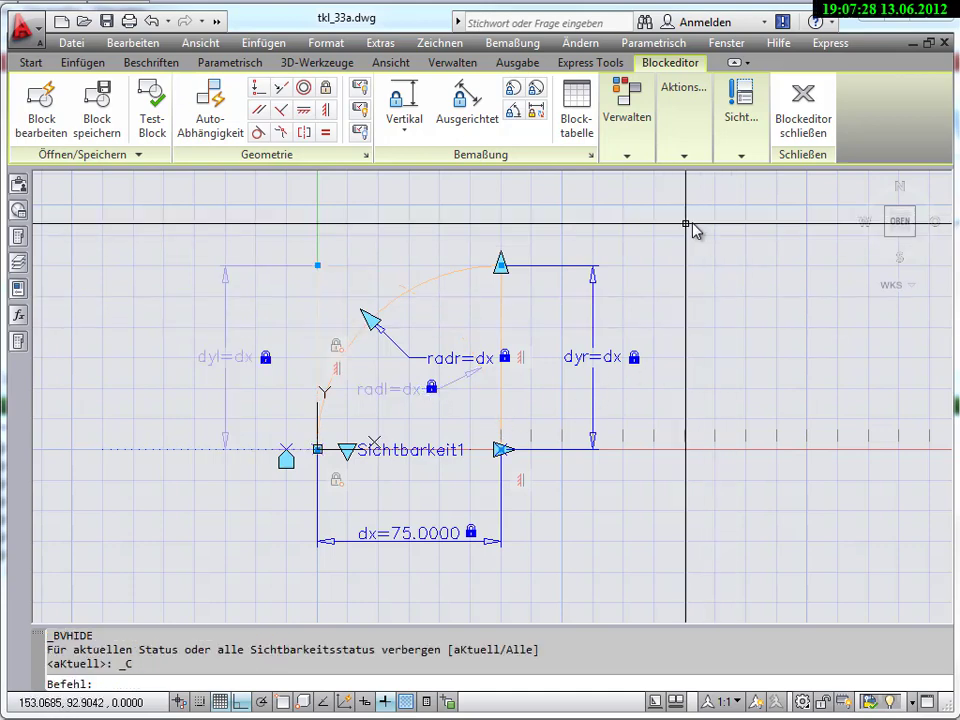
click(741, 156)
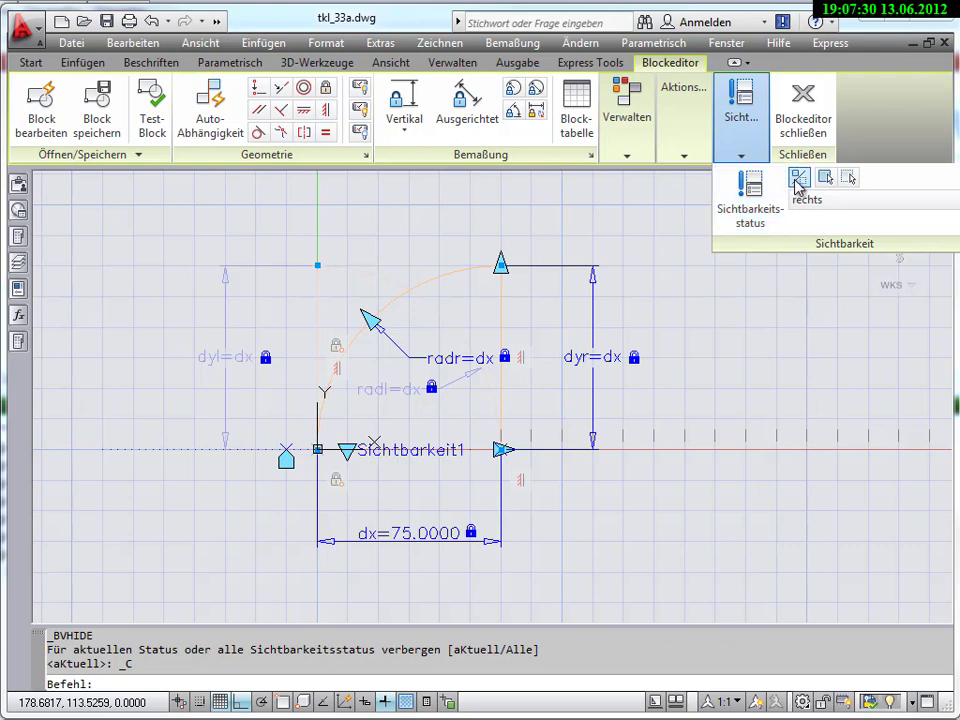
click(798, 180)
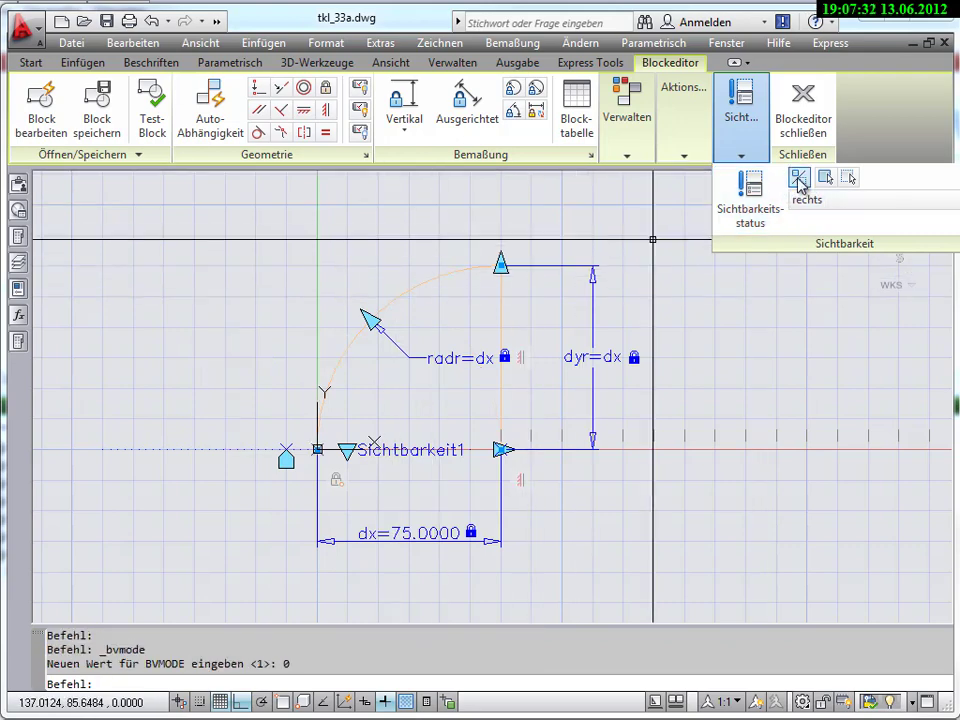
Step: Show hidden objects again, compare the links and rechts states, leave links current, and start Unsichtbar machen
click(798, 180)
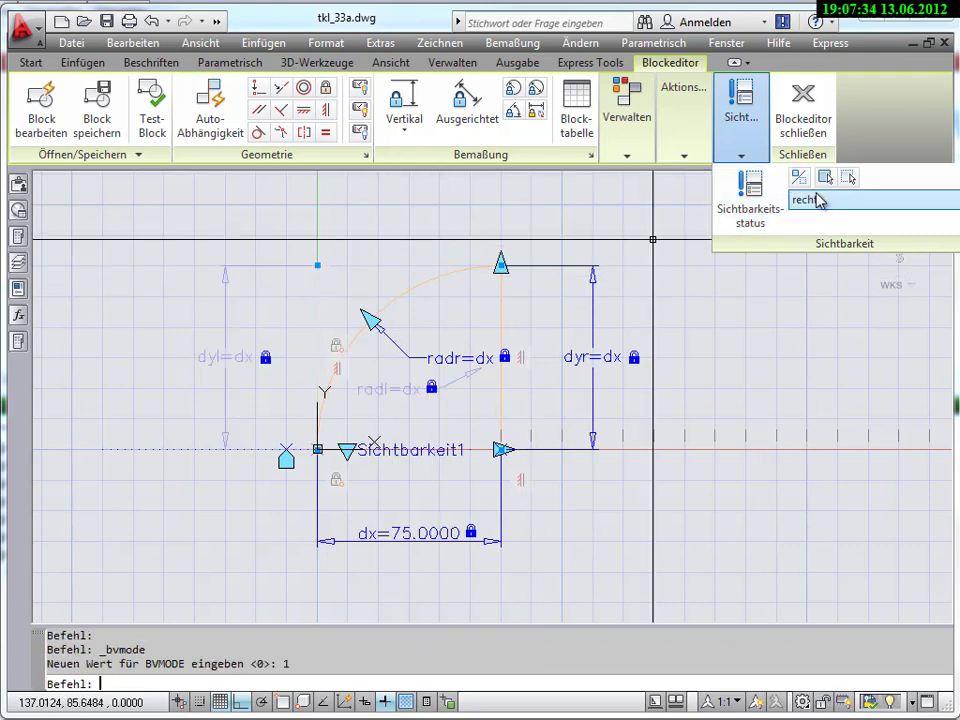
click(826, 203)
click(828, 224)
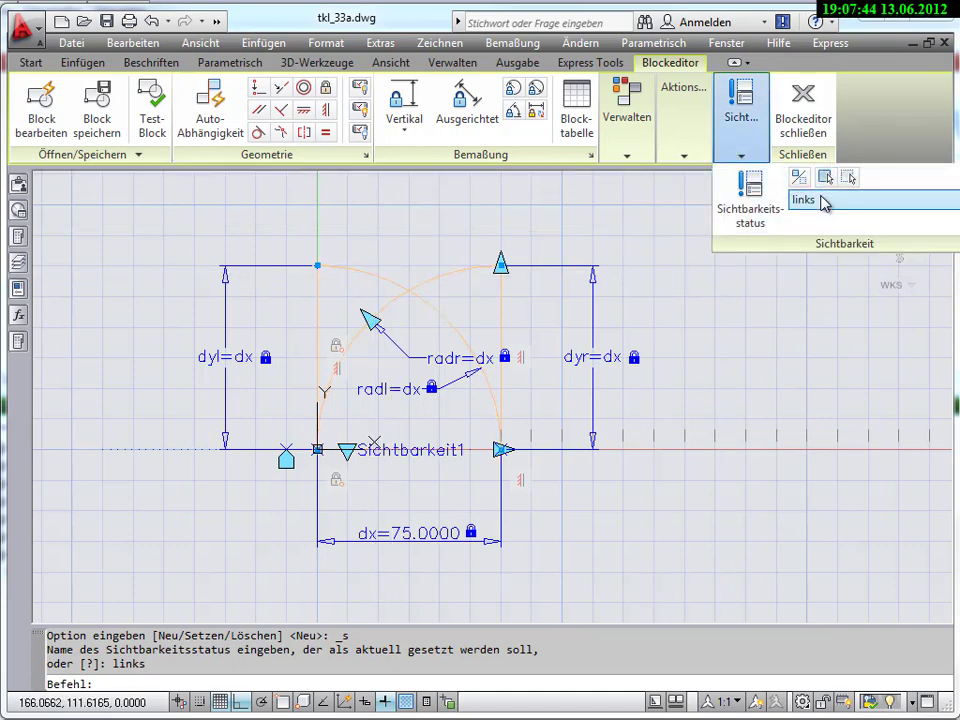
click(824, 203)
click(823, 240)
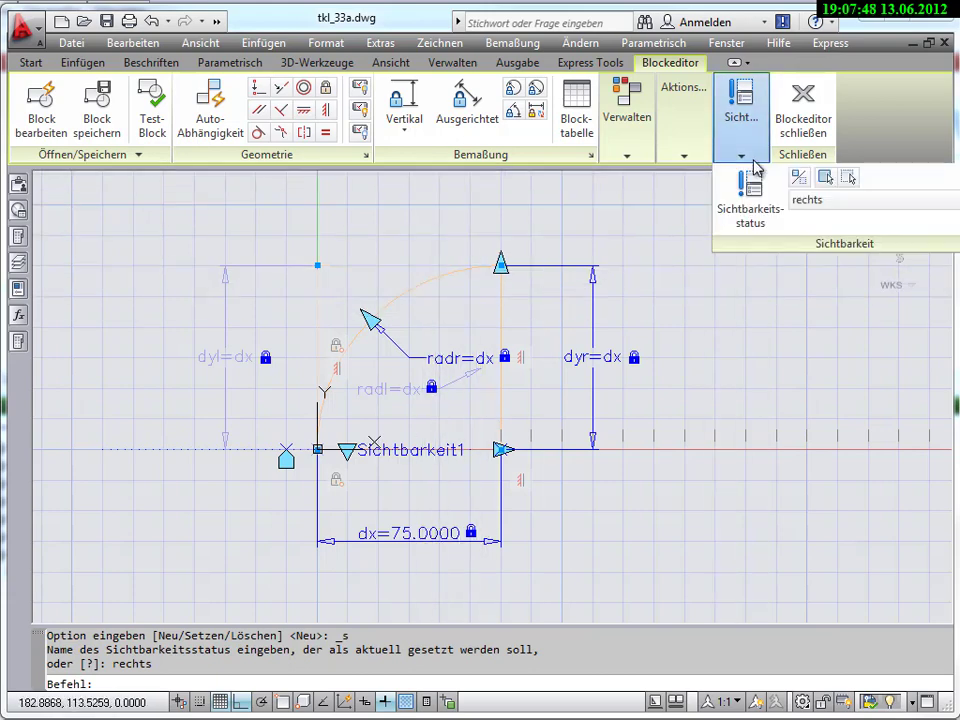
click(810, 200)
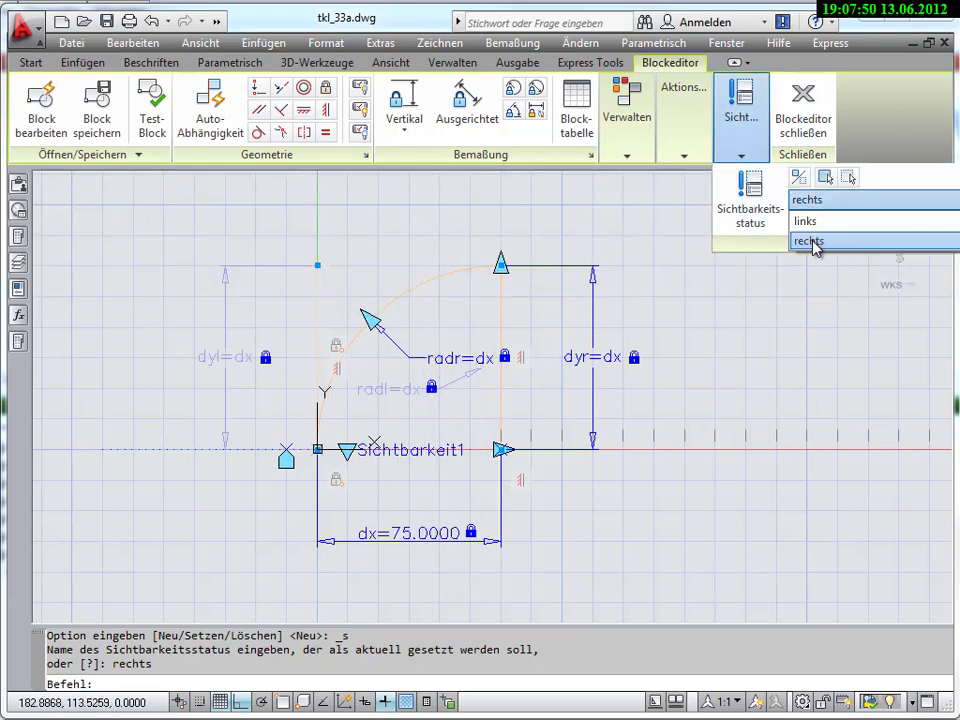
click(812, 221)
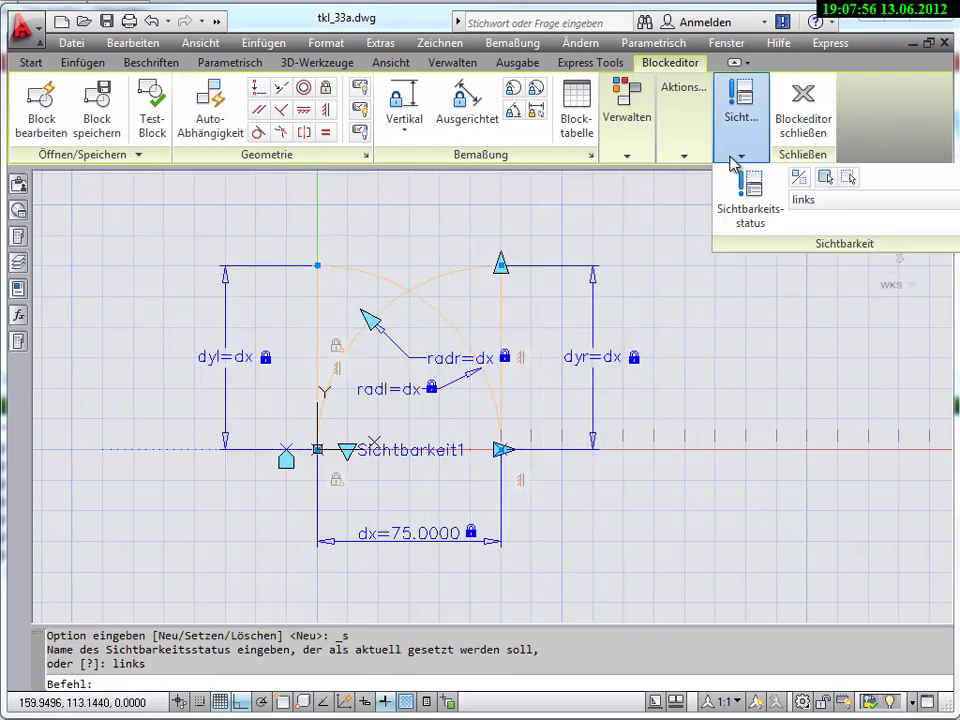
click(849, 181)
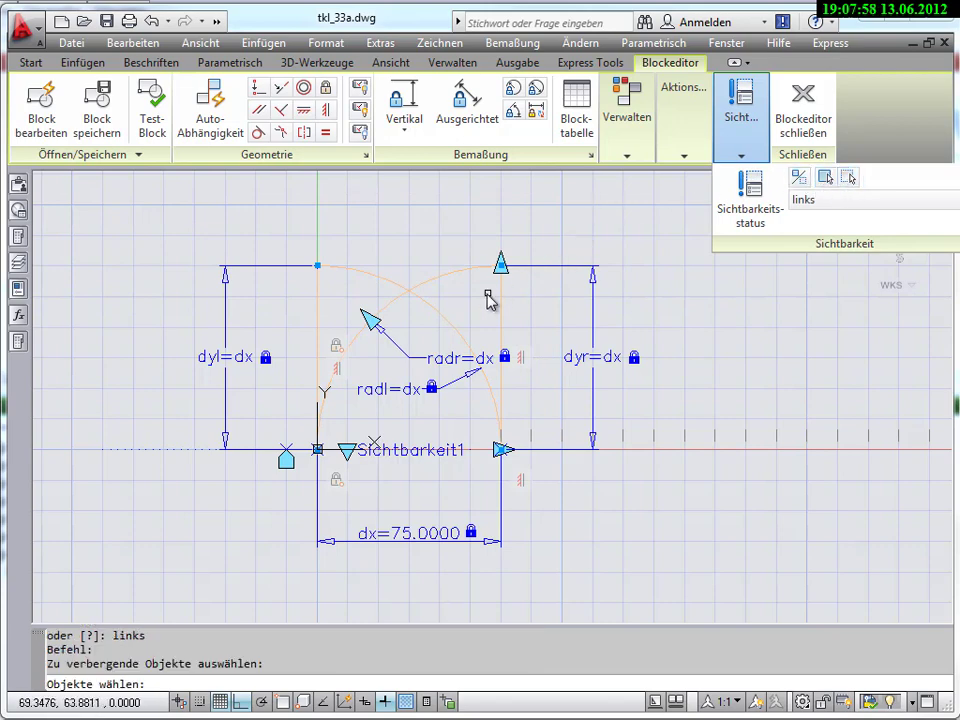
Step: Hide the right swing arc, right leaf line and dyr dimension in the links state
click(454, 273)
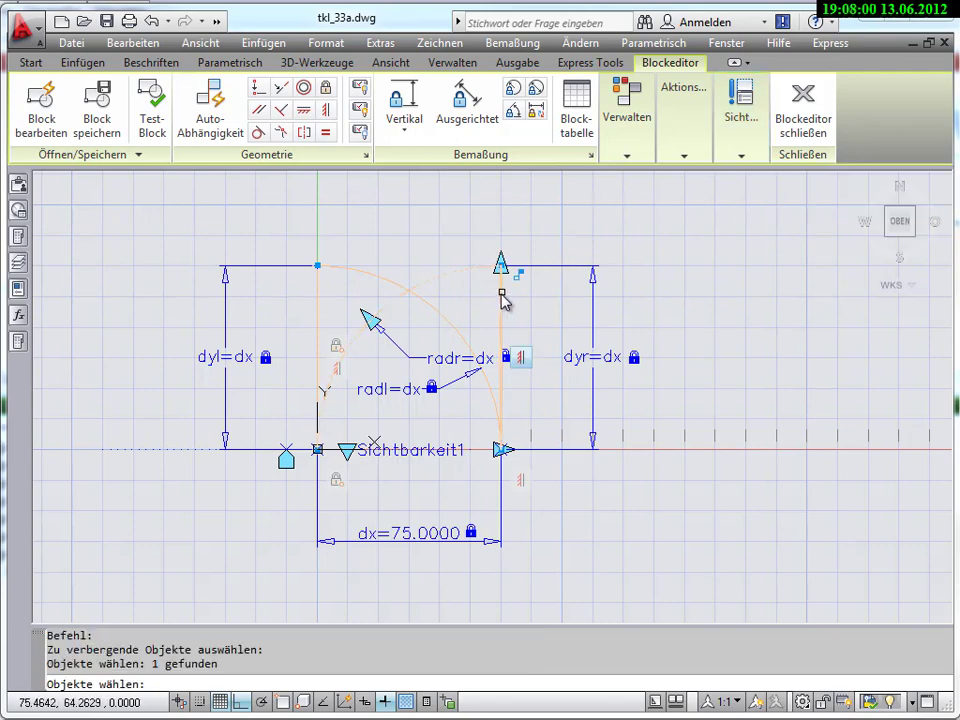
click(503, 300)
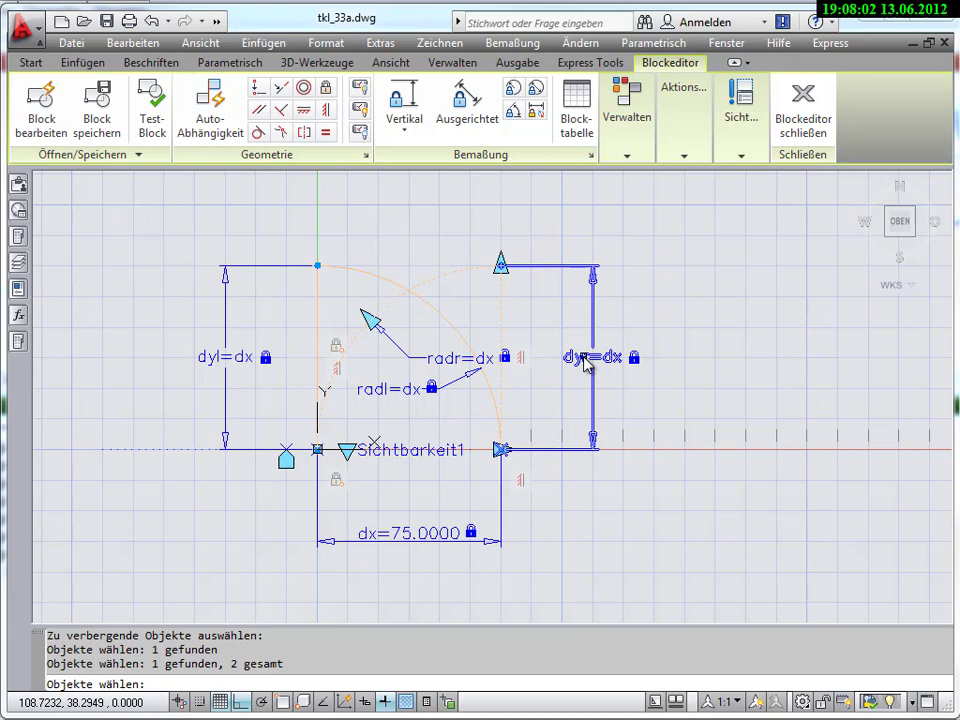
click(585, 363)
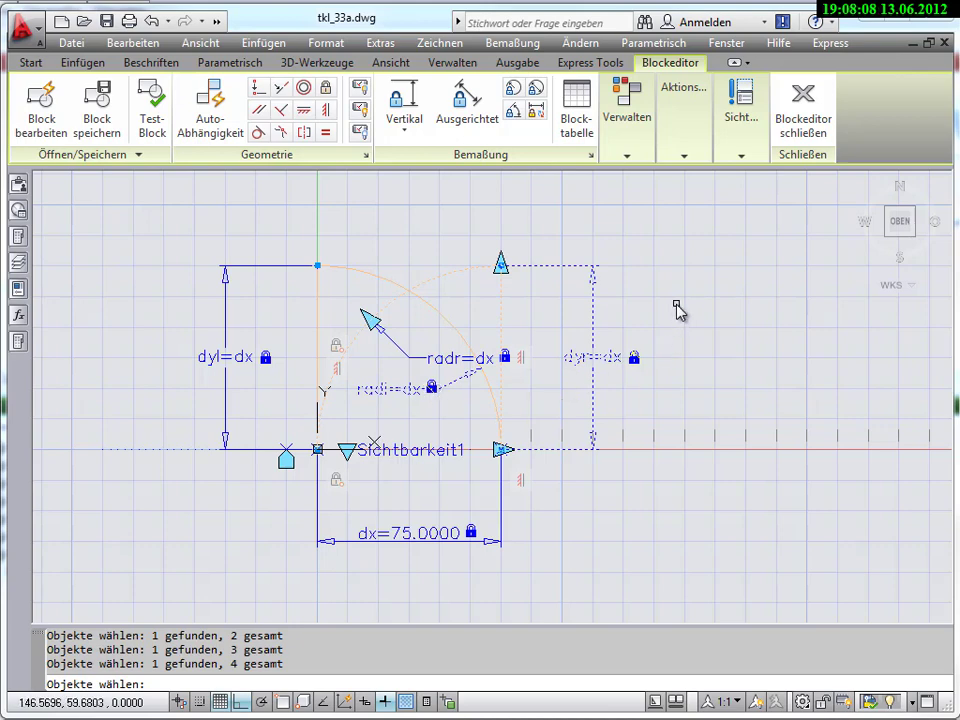
key(Return)
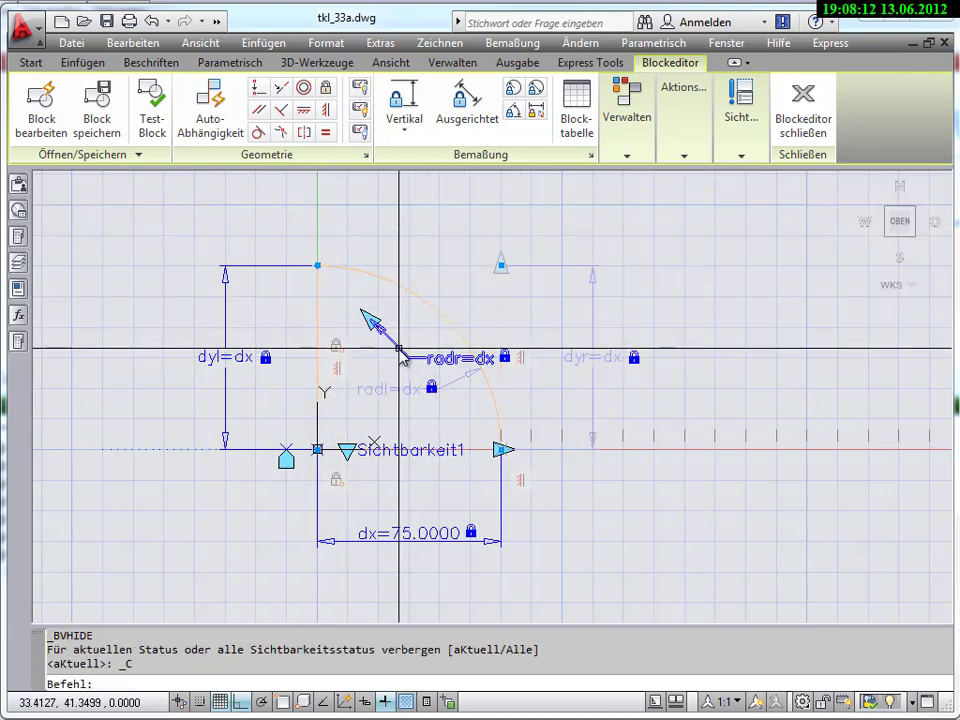
click(400, 352)
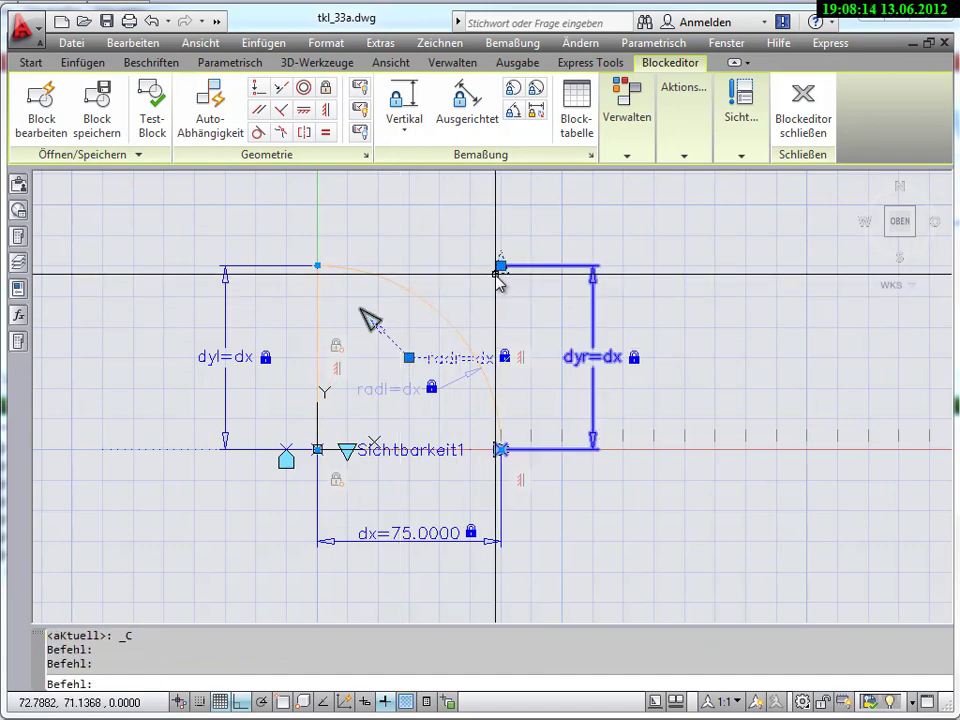
Step: Set the dyr parameter's Anzahl der Griffe to 0 in Eigenschaften
click(19, 342)
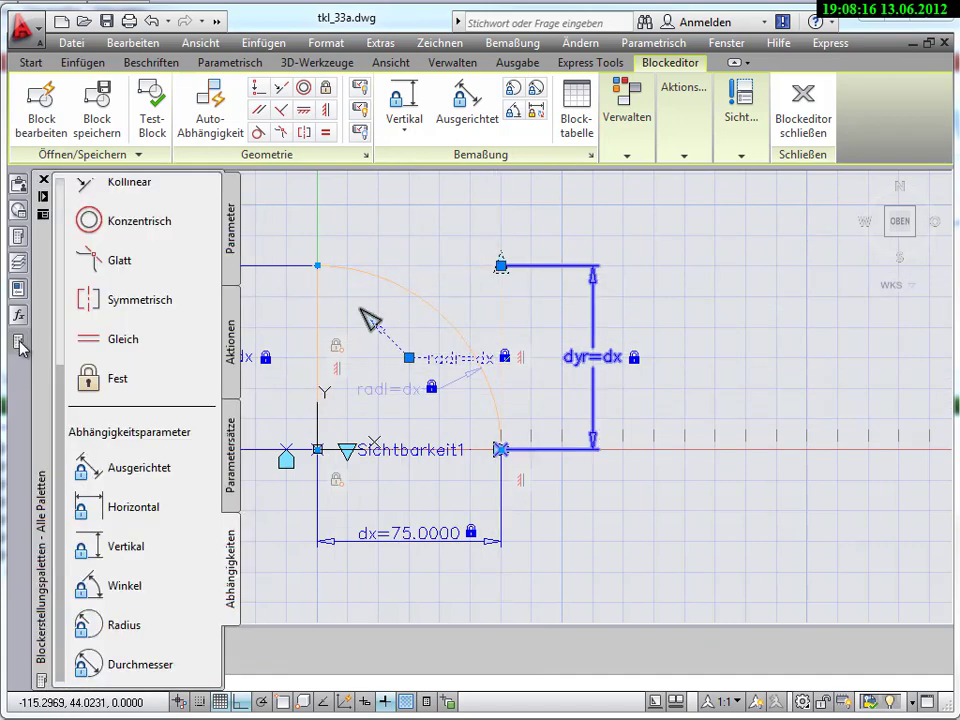
mouse_move(18, 289)
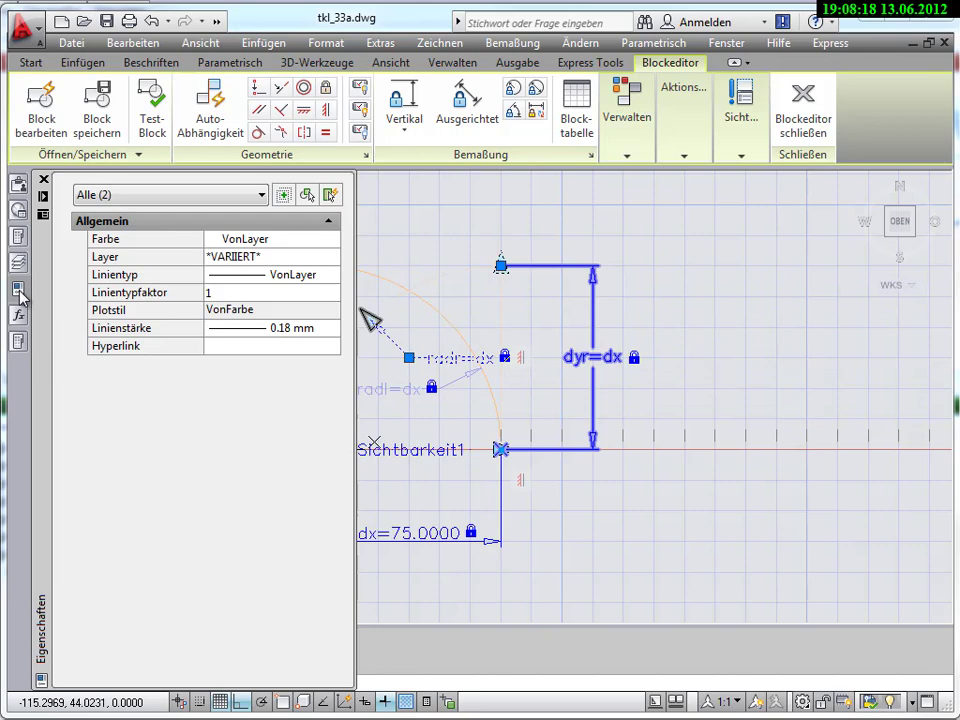
key(Escape)
key(Escape)
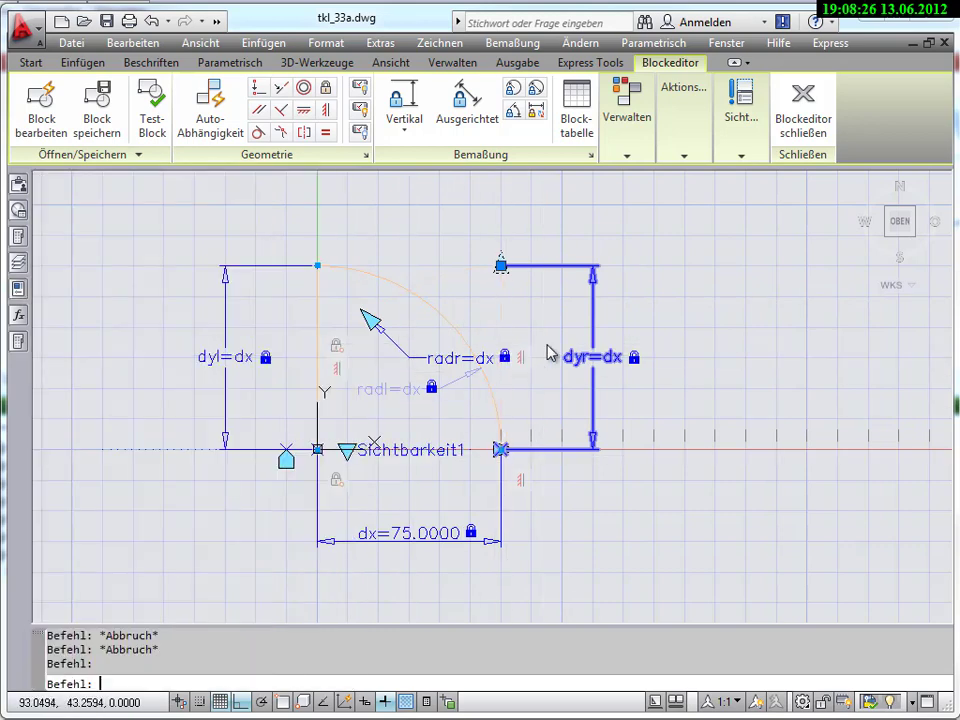
click(594, 326)
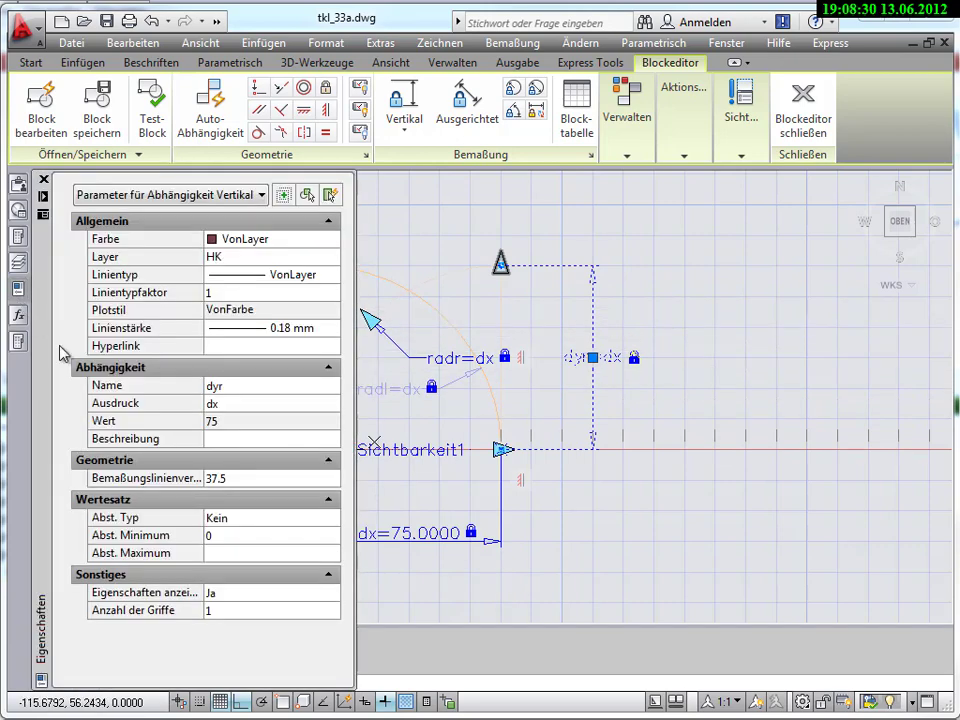
click(227, 614)
click(231, 620)
click(245, 627)
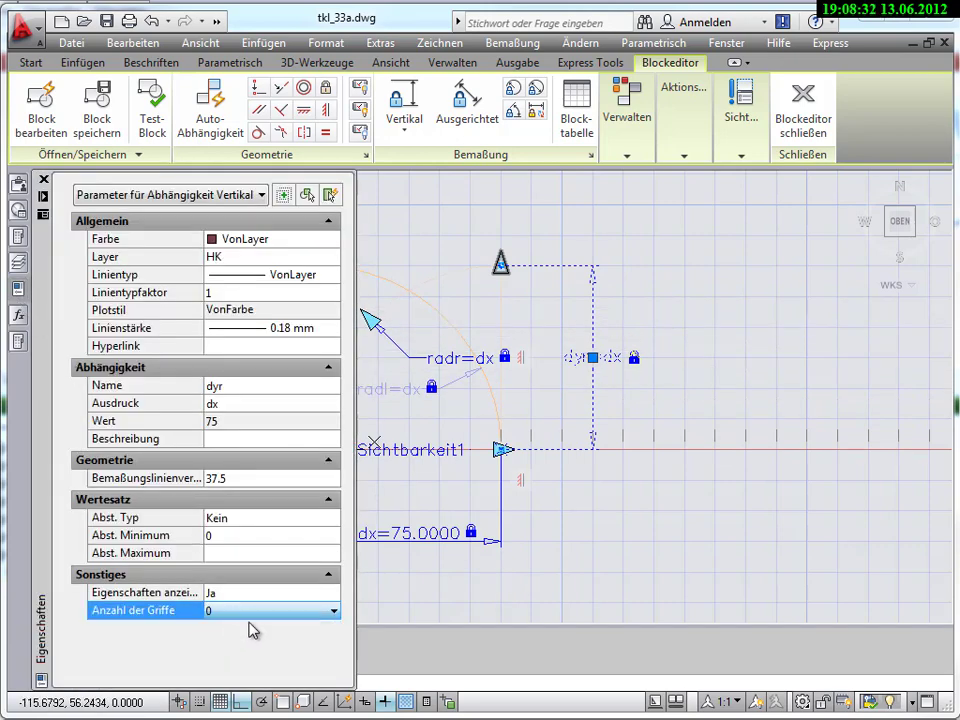
Step: Set the radr parameter's grip count to 0 as well and clear the selection
key(Escape)
key(Escape)
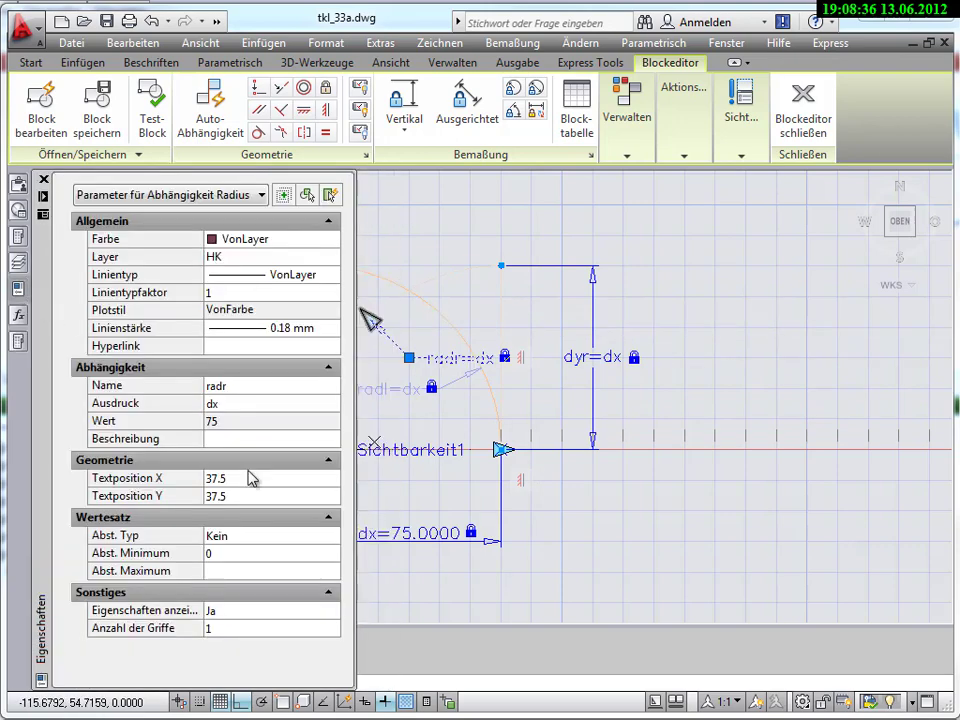
click(243, 630)
click(246, 632)
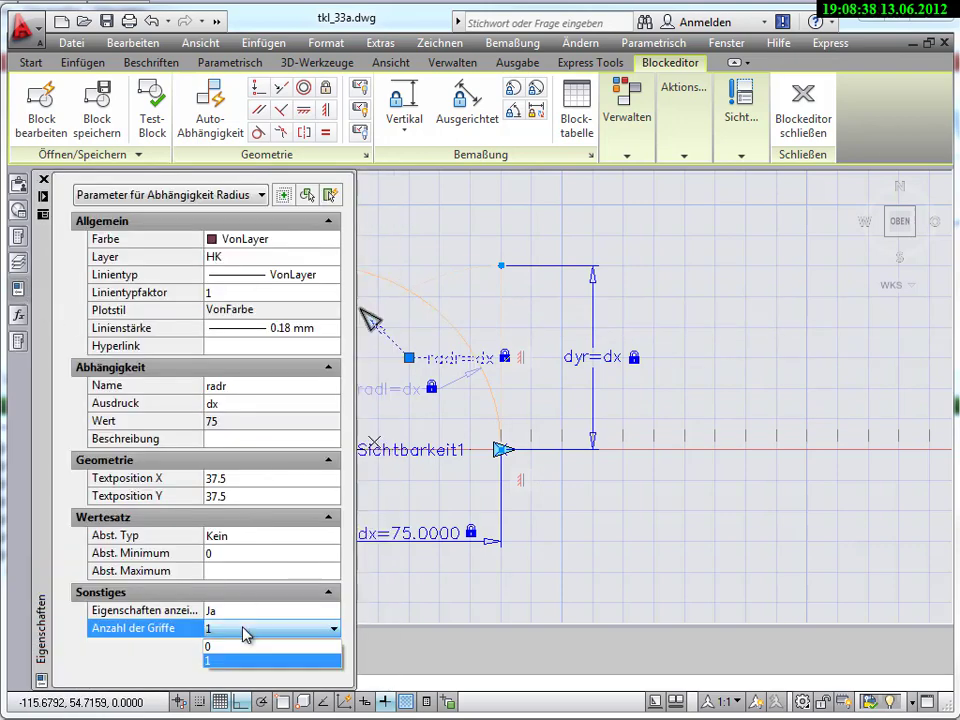
click(236, 647)
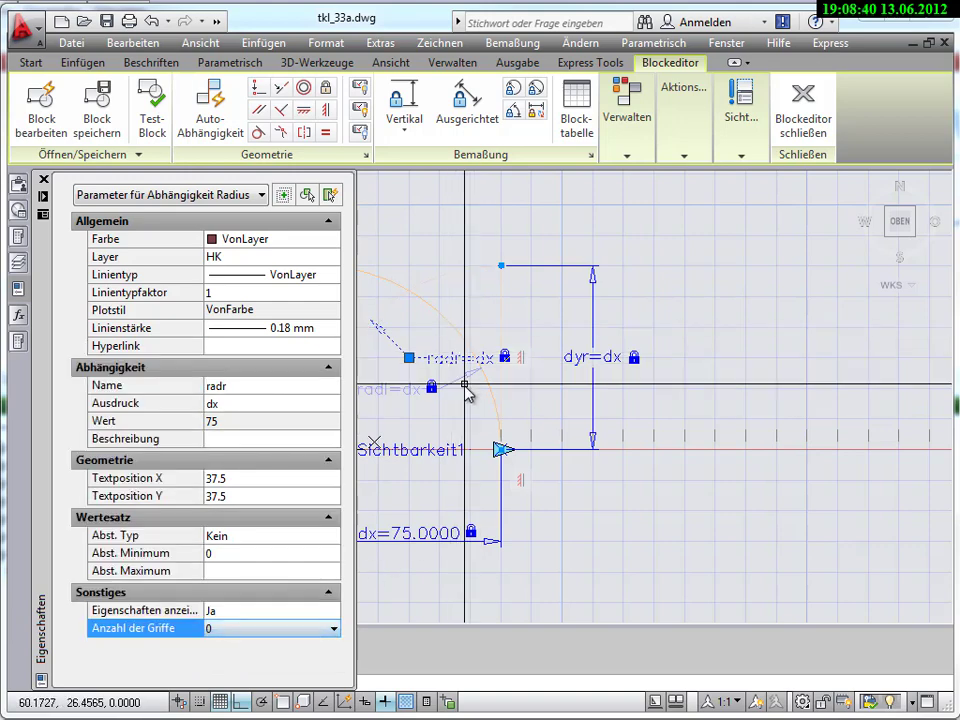
key(Escape)
key(Escape)
key(Escape)
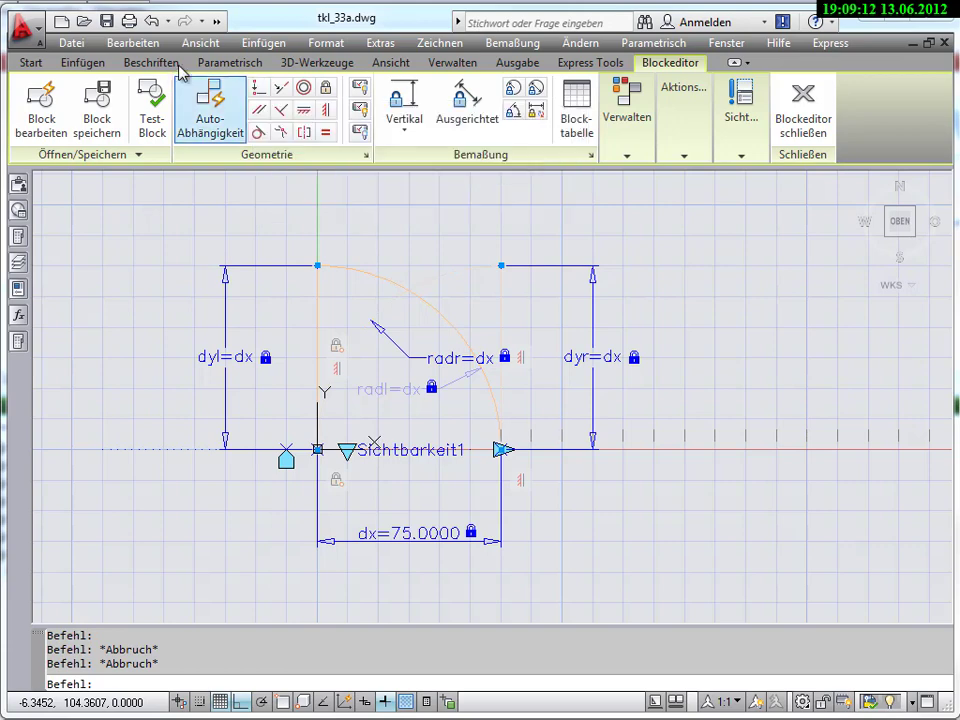
Step: Show objects hidden in the current visibility state as faded and turn off the grid
key(Escape)
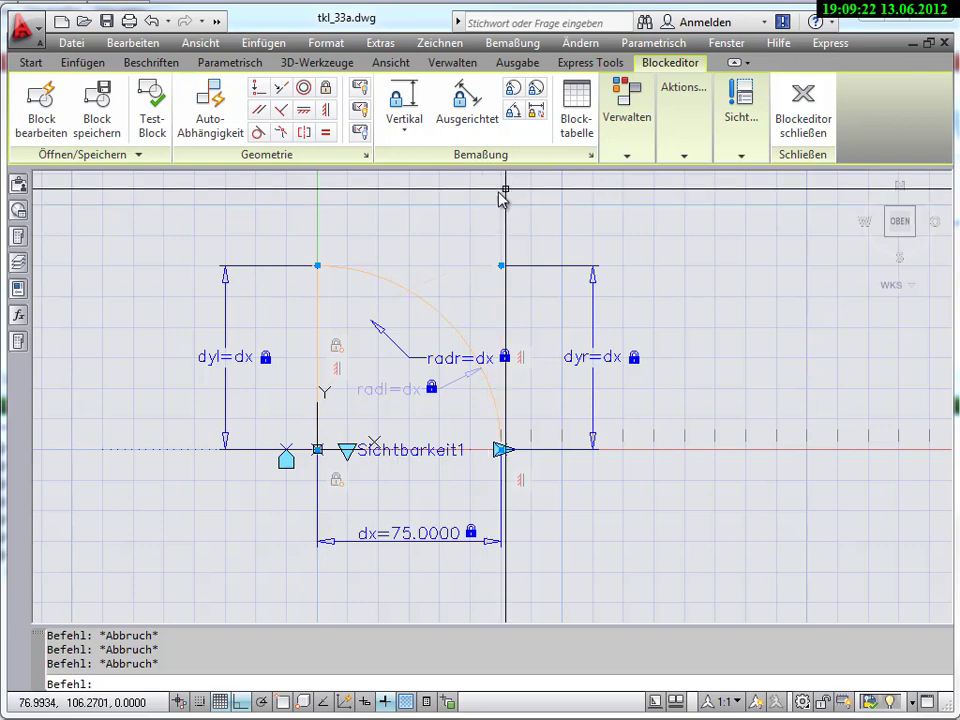
click(740, 160)
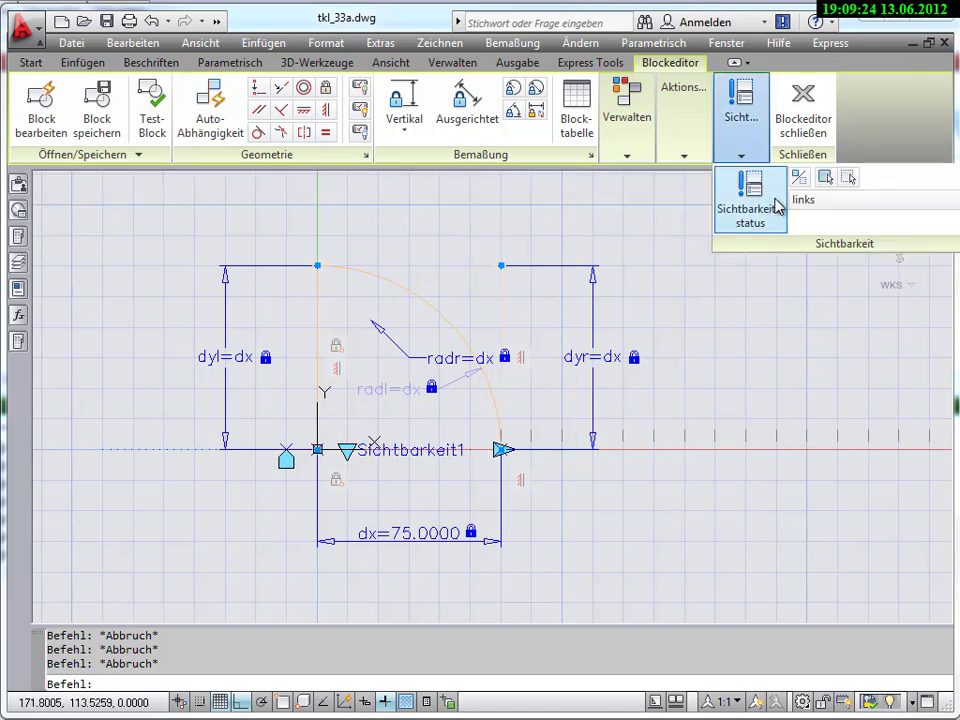
click(799, 179)
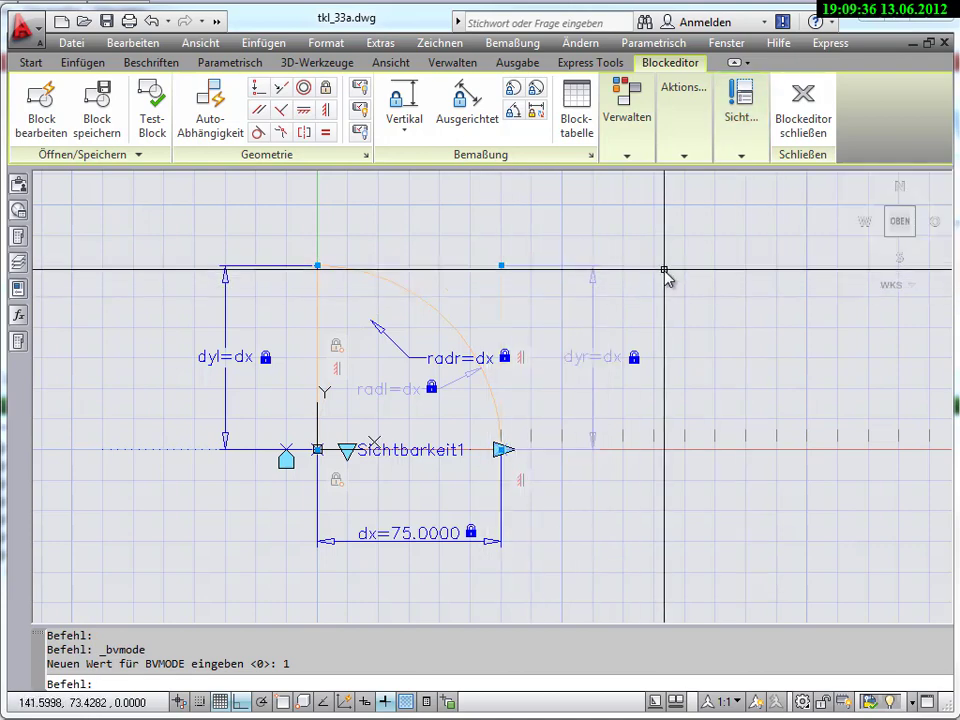
click(221, 702)
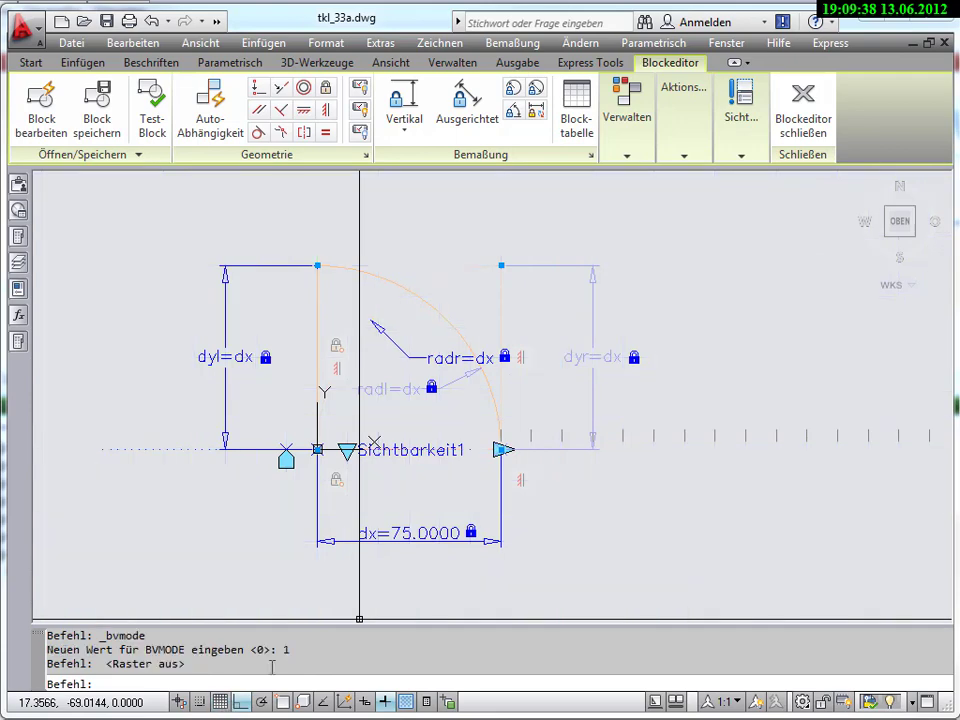
scroll(495, 285, up, 3)
scroll(495, 287, up, 2)
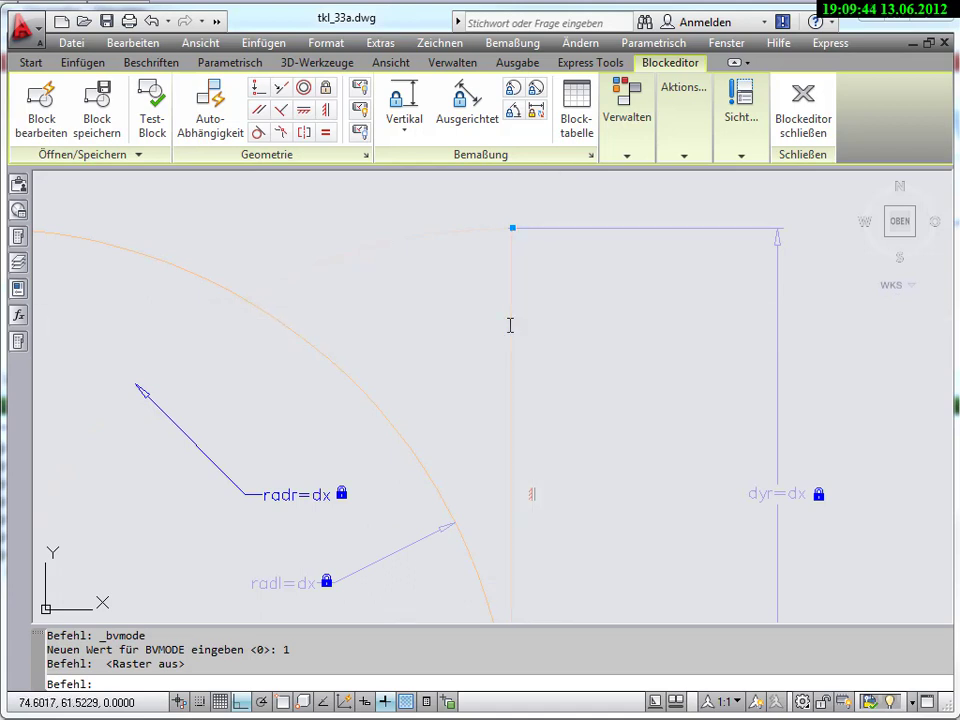
scroll(510, 325, down, 2)
scroll(510, 325, down, 1)
mouse_move(508, 321)
middle_down()
mouse_move(553, 315)
mouse_move(467, 279)
mouse_move(557, 327)
middle_up()
Step: Hide objects outside the current state (BVMODE 0) and cycle the door rechts, links, rechts
click(752, 158)
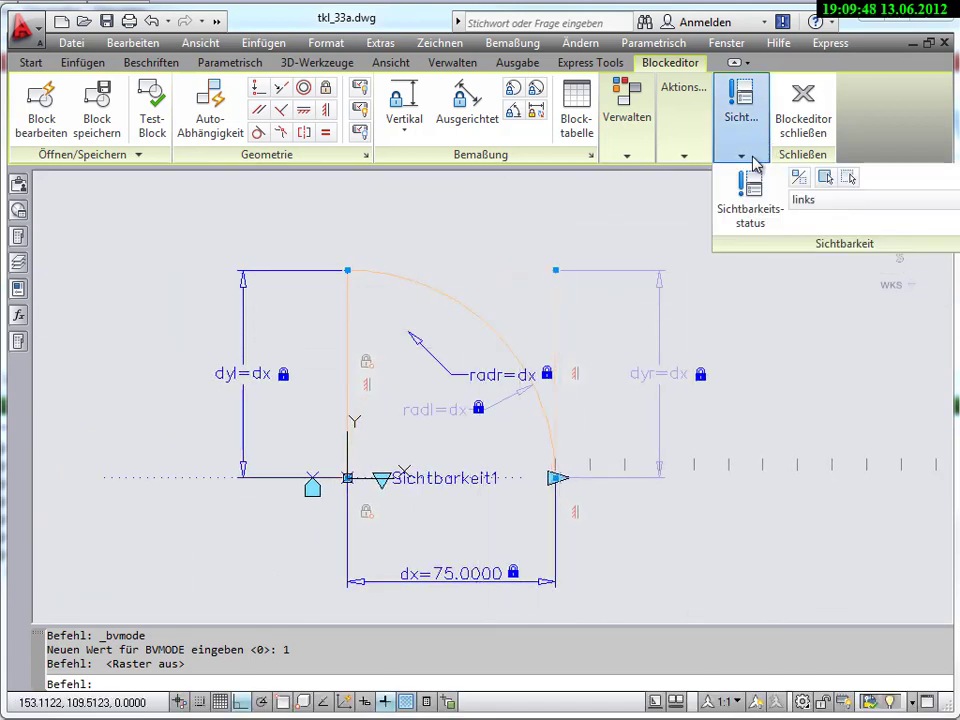
click(798, 178)
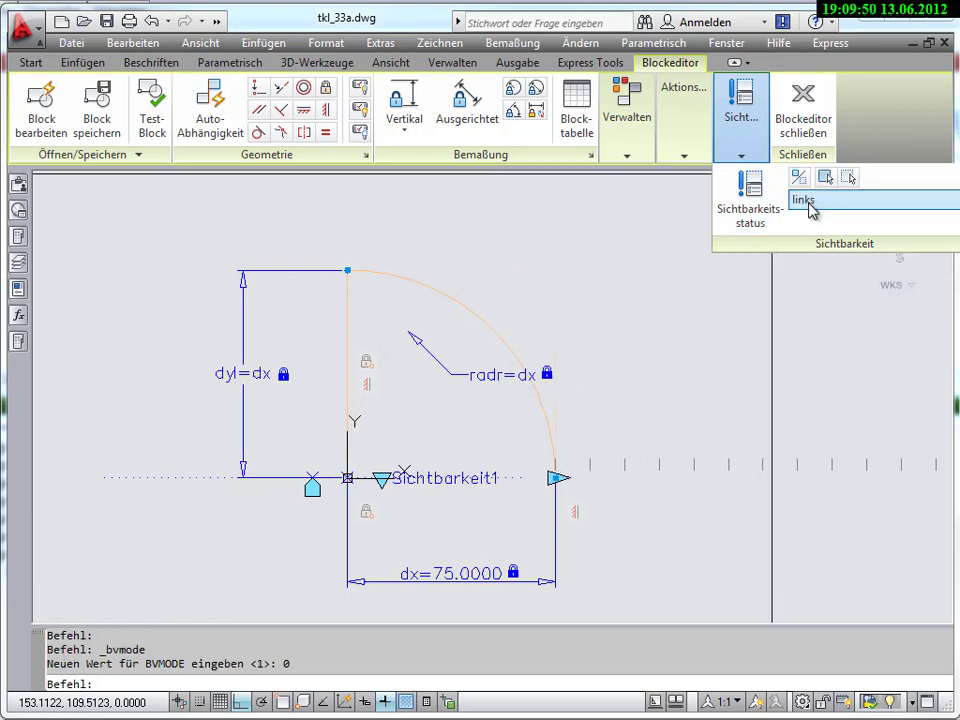
click(808, 205)
click(825, 243)
click(824, 210)
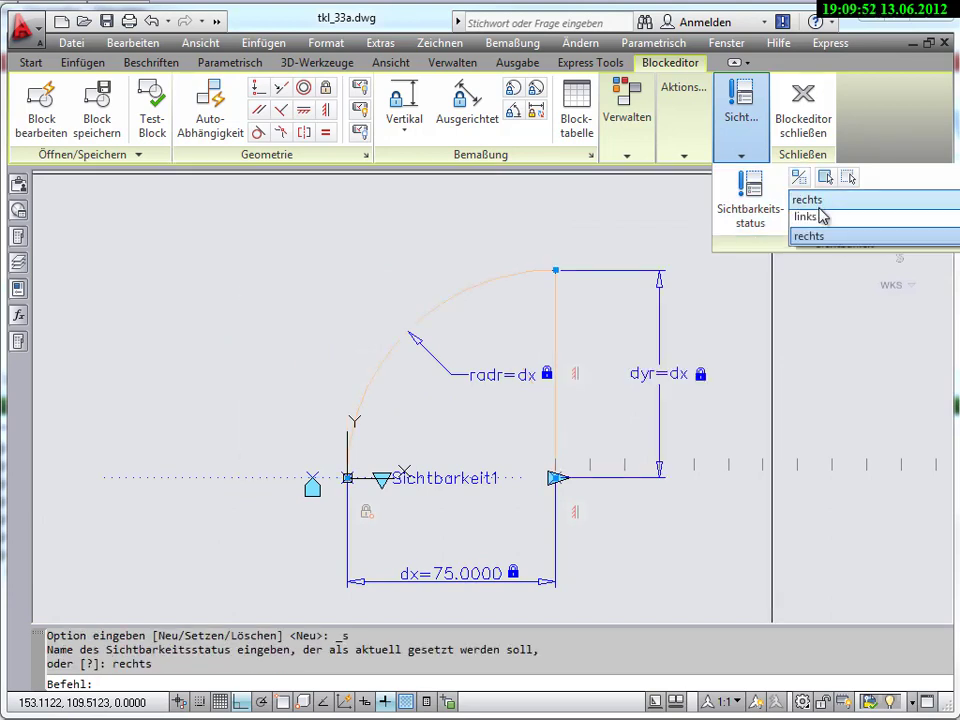
click(826, 222)
click(824, 206)
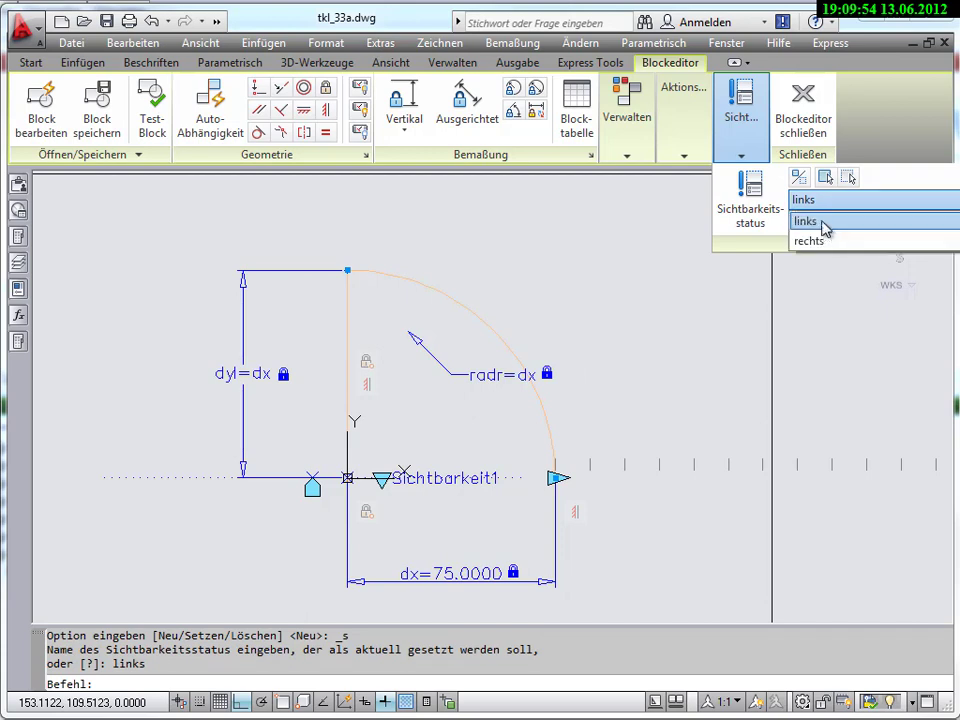
click(822, 242)
key(Escape)
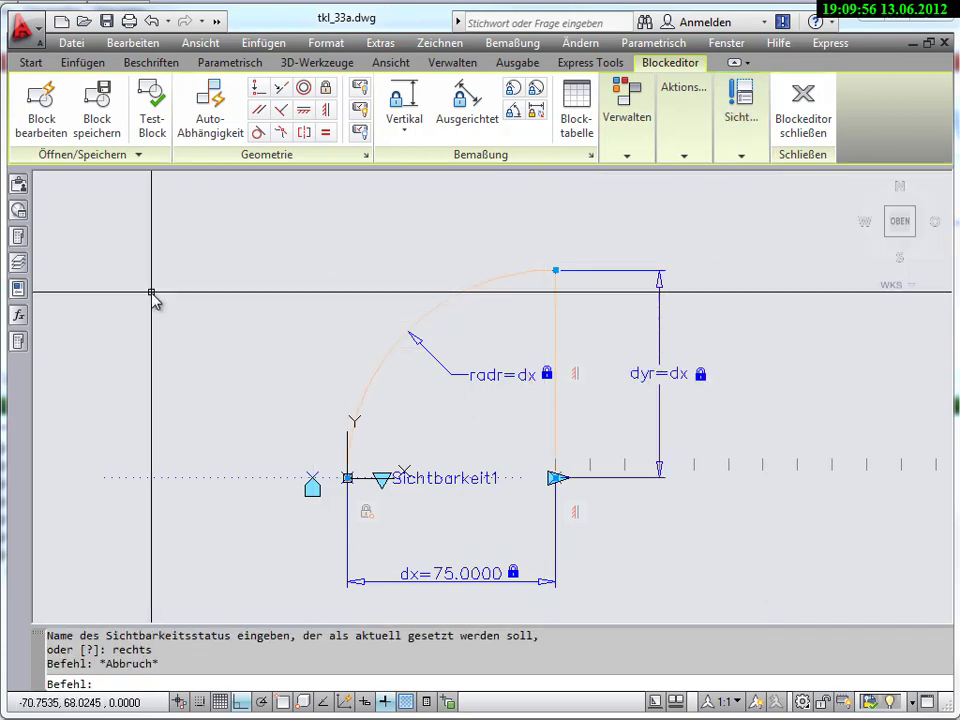
click(151, 115)
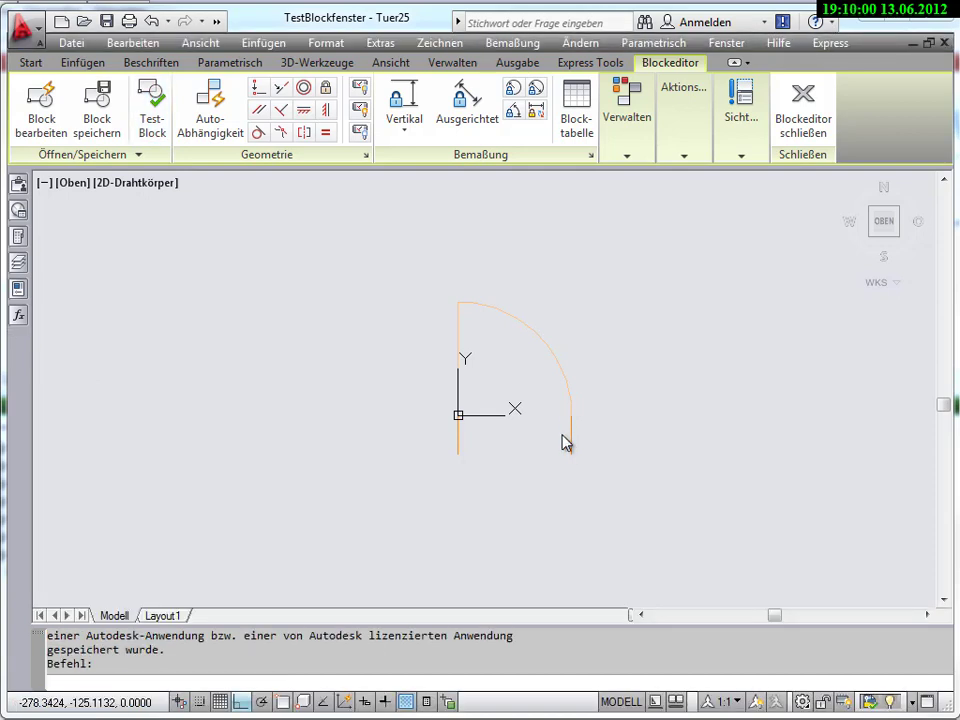
Step: In the test window, stretch the Tuer25 door wider and flip it to rechts
click(574, 418)
click(572, 416)
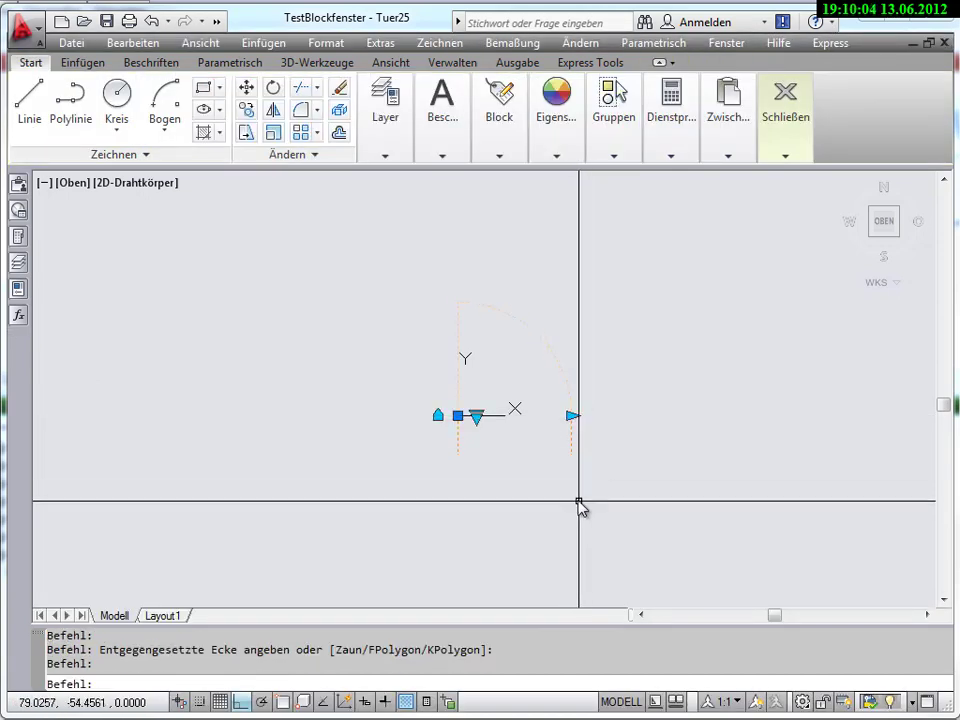
click(572, 416)
click(629, 416)
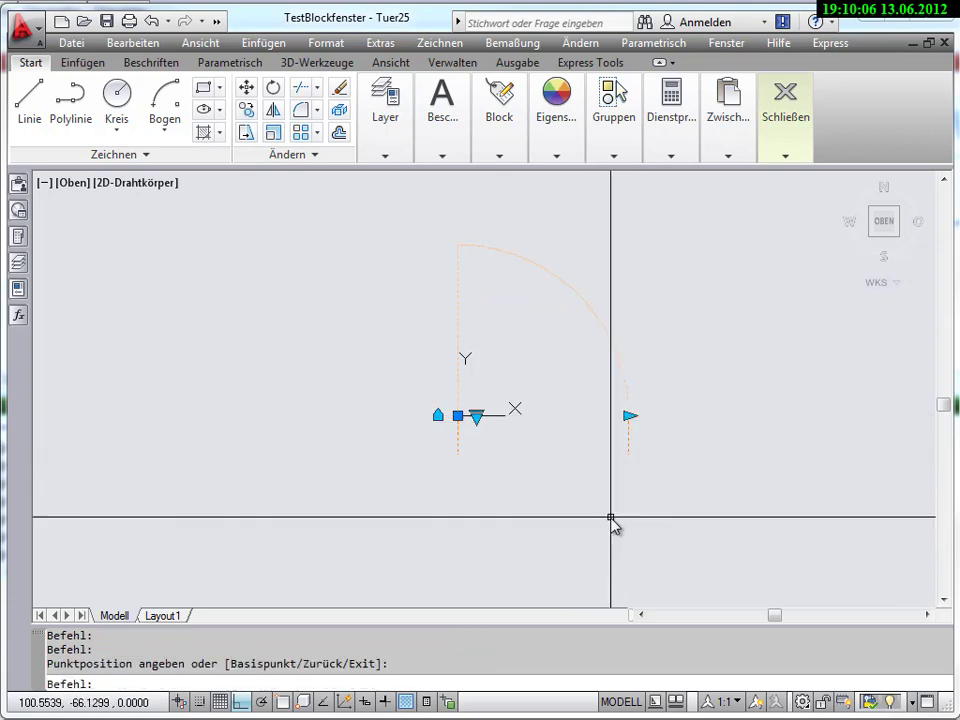
click(478, 418)
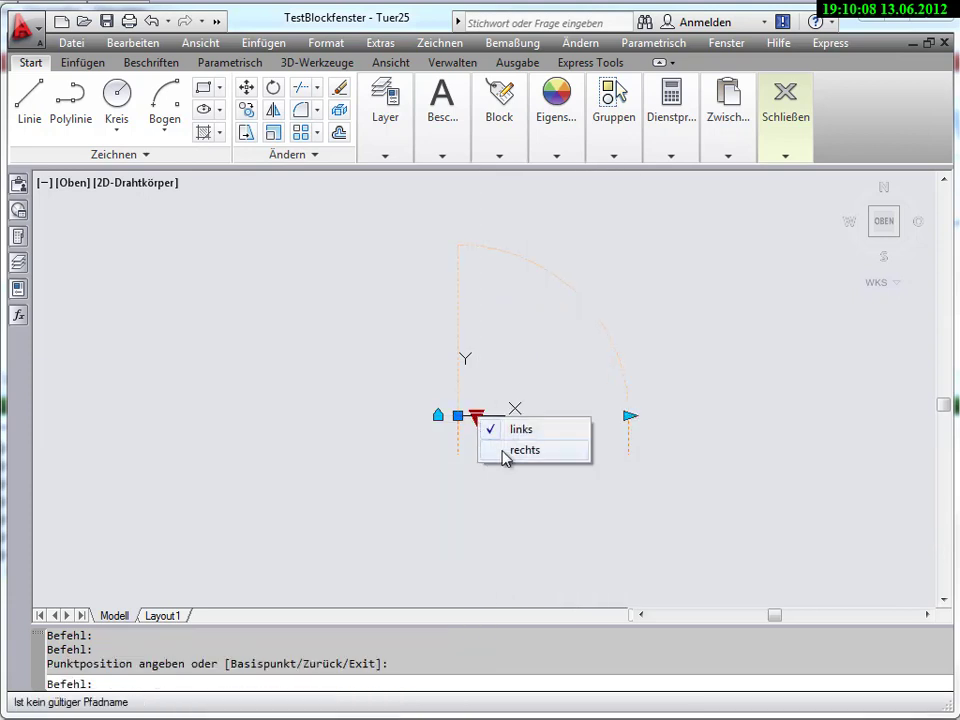
click(506, 454)
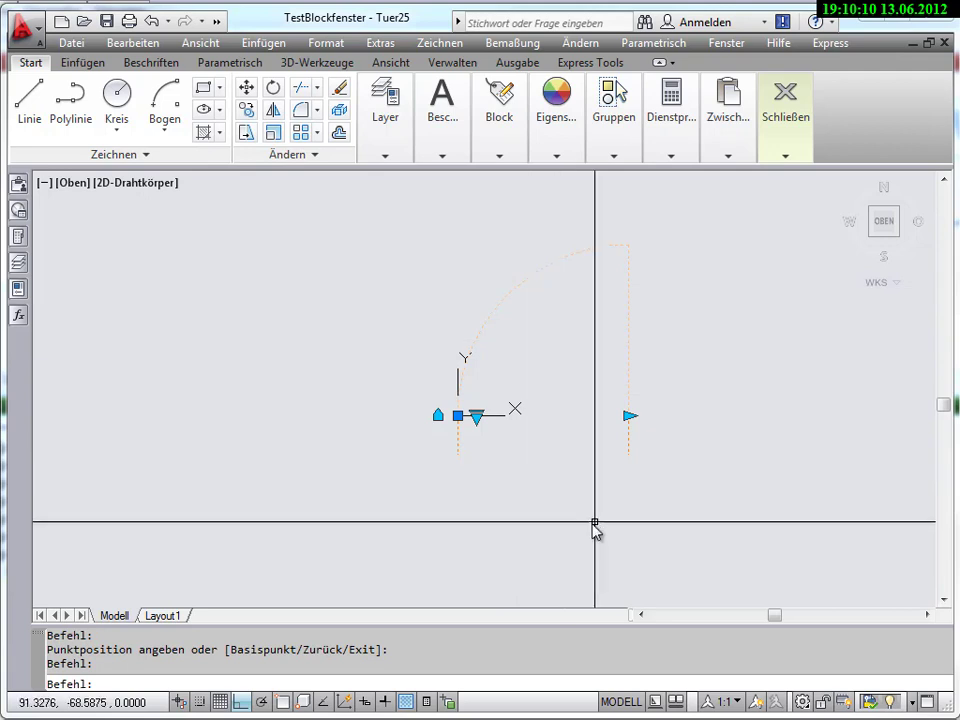
Step: Stretch the door wider then narrower, flip it back to links, and close the test window
click(629, 416)
click(686, 416)
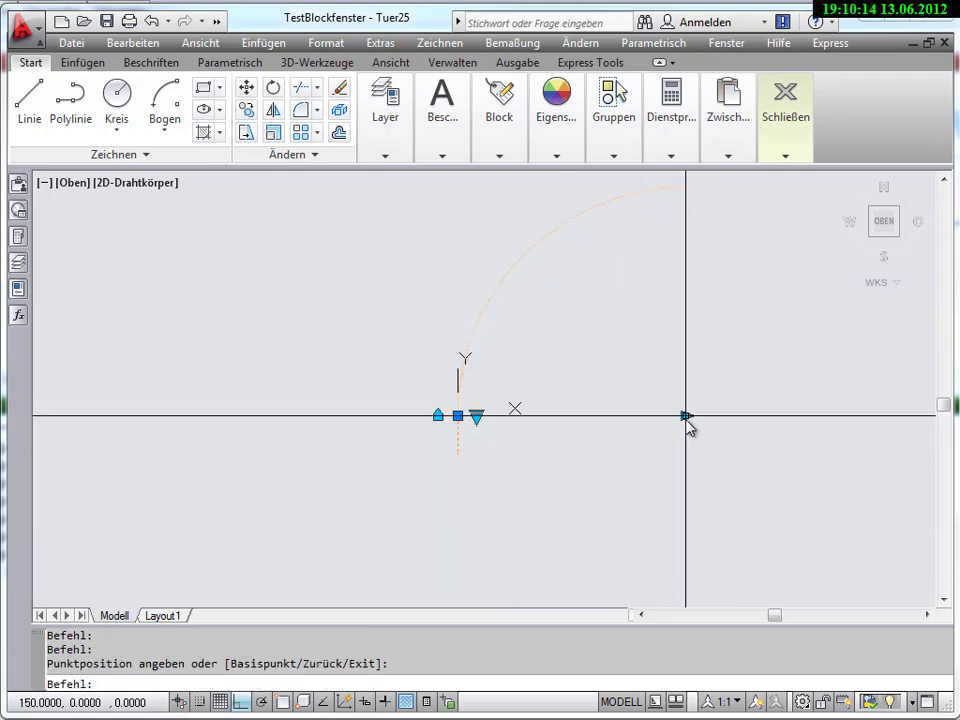
click(686, 416)
click(590, 432)
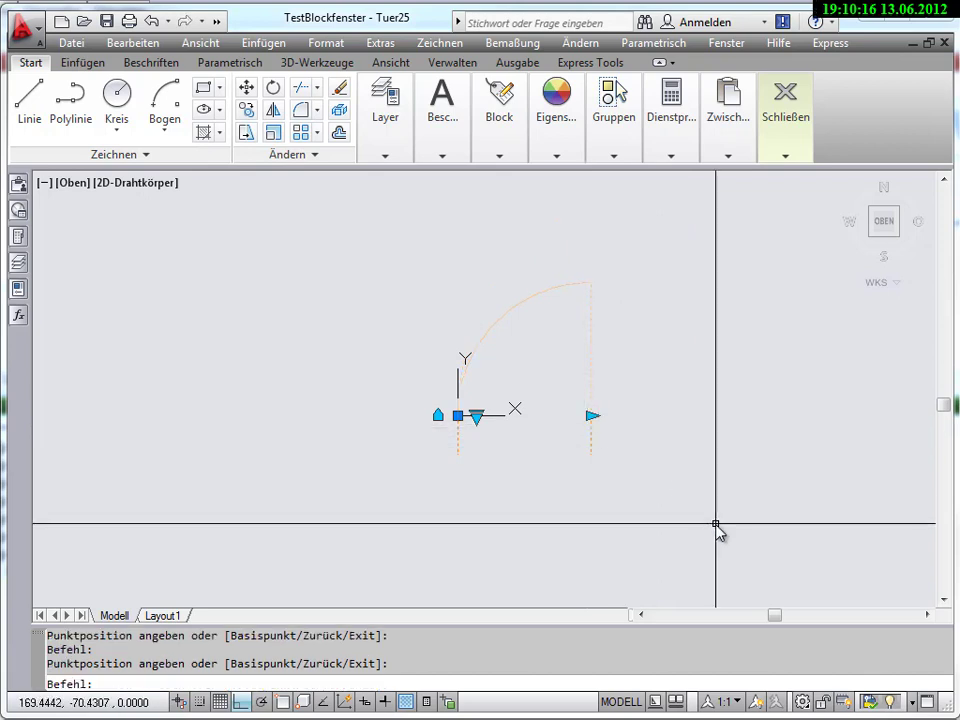
click(477, 418)
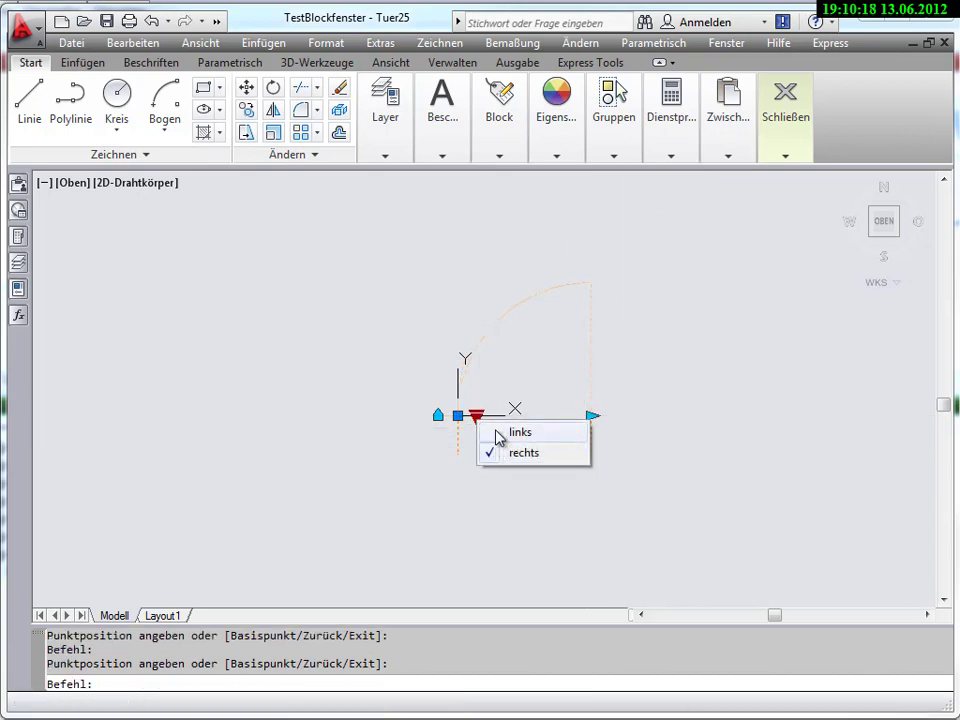
click(500, 433)
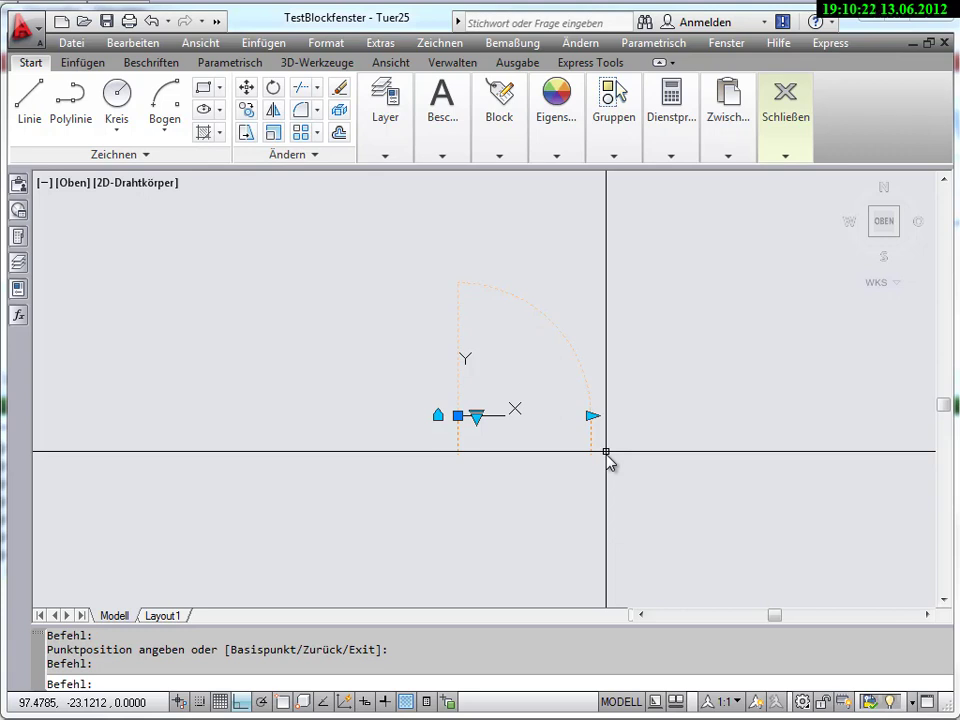
mouse_move(785, 117)
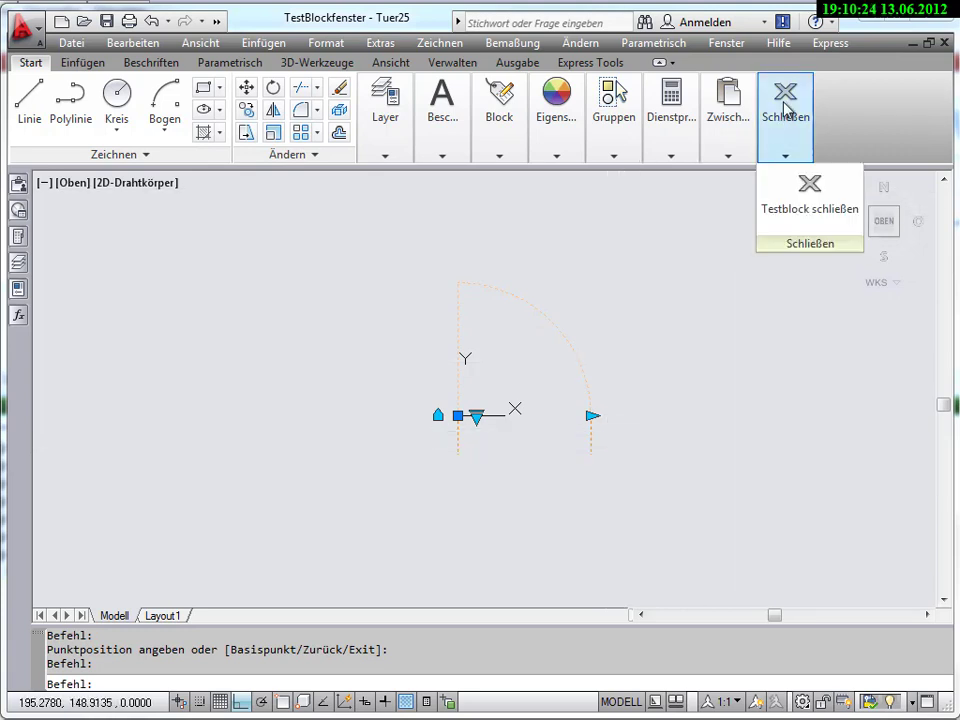
click(829, 207)
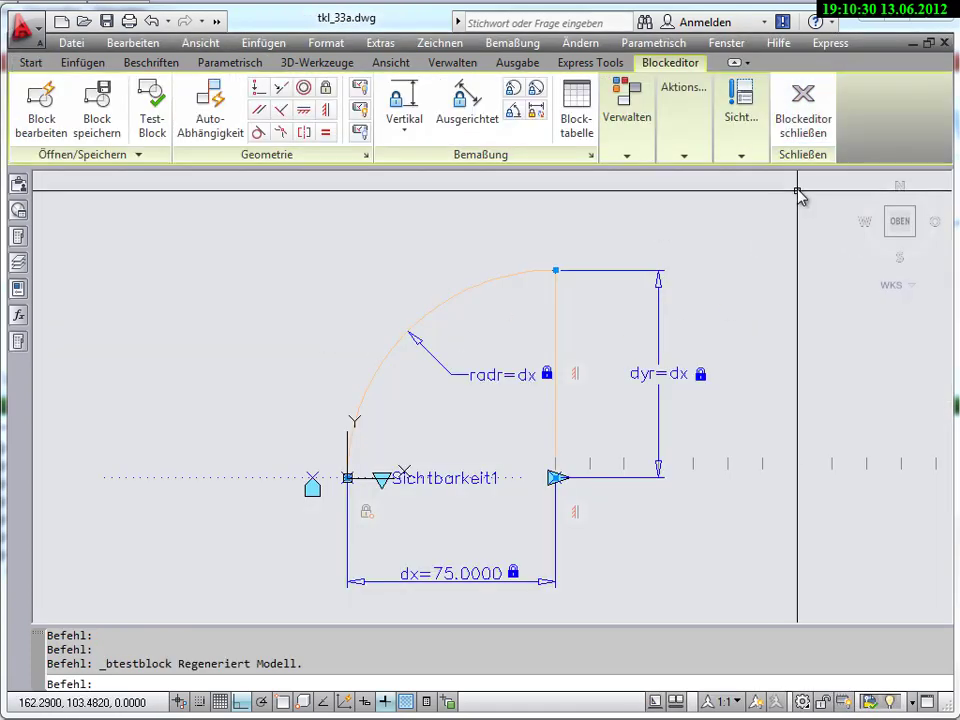
Step: Save the Tuer25 block changes and exit the Block Editor
click(803, 105)
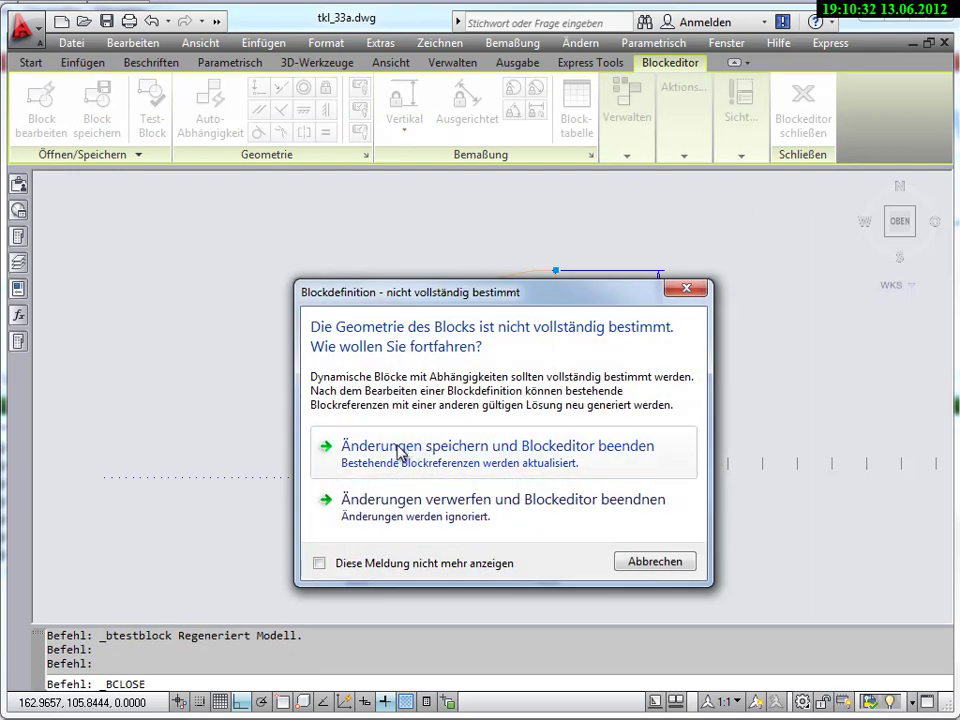
click(500, 453)
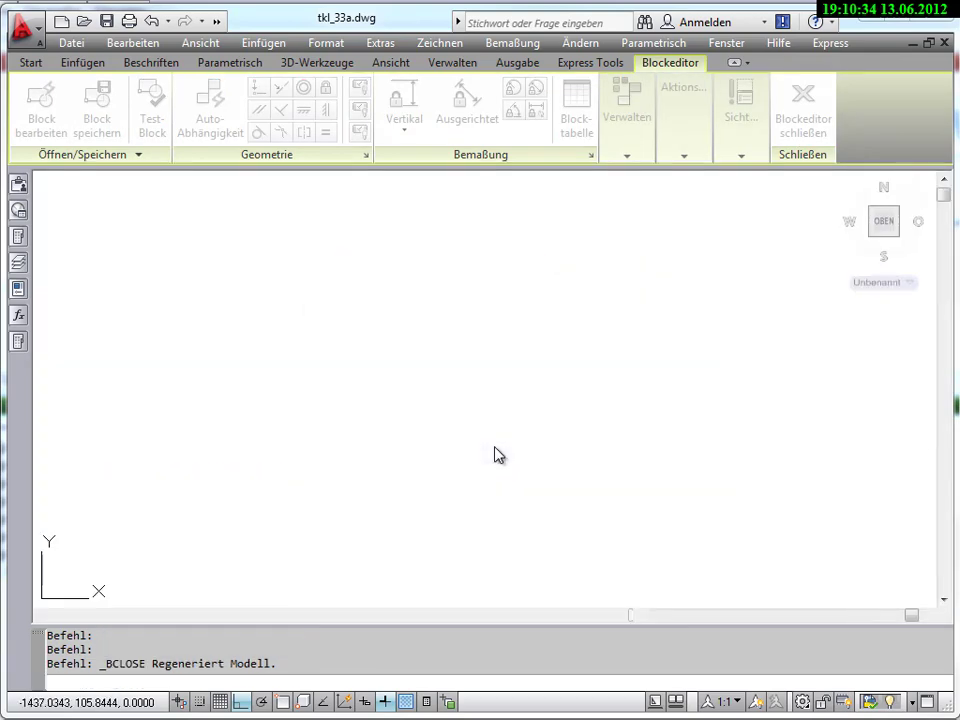
click(487, 441)
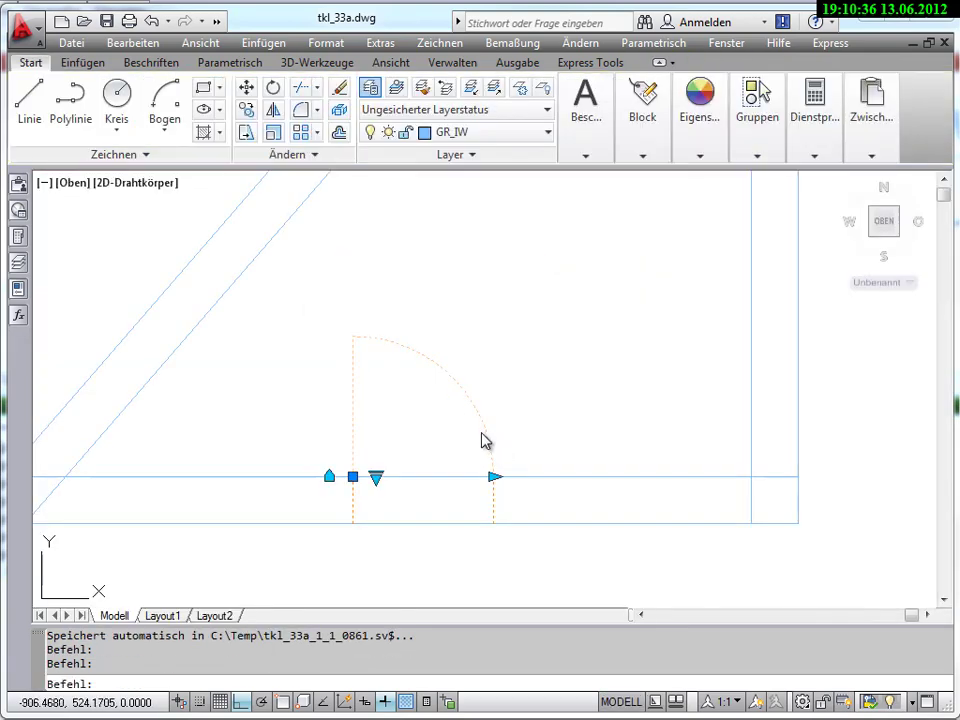
Step: Flip the placed door rechts, links, rechts and bring up the Parametrisch tools
click(375, 476)
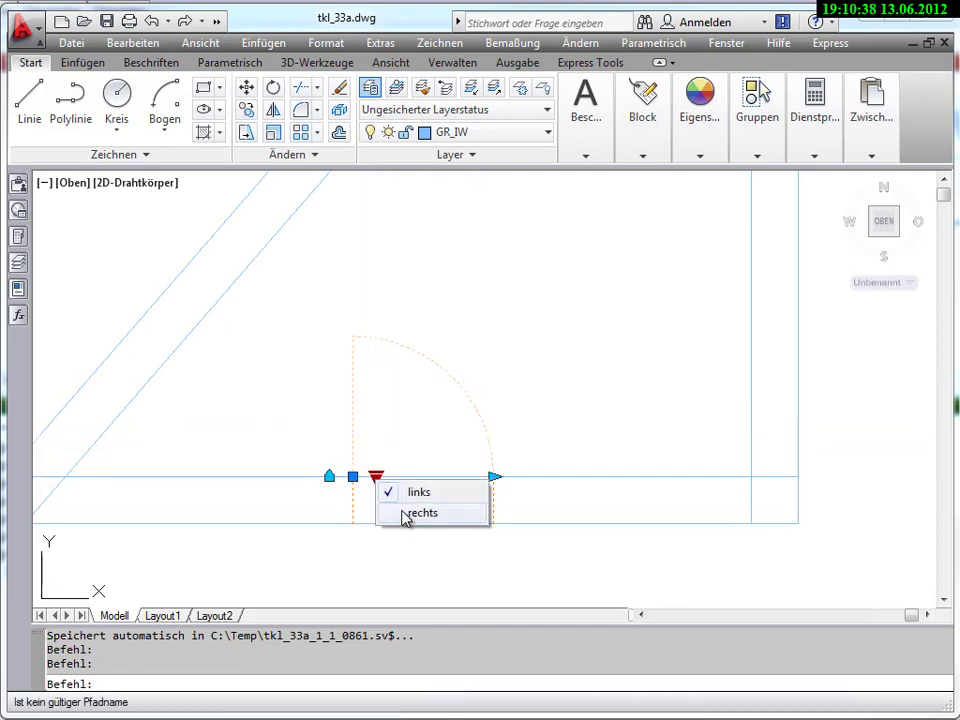
click(404, 514)
click(375, 477)
click(404, 494)
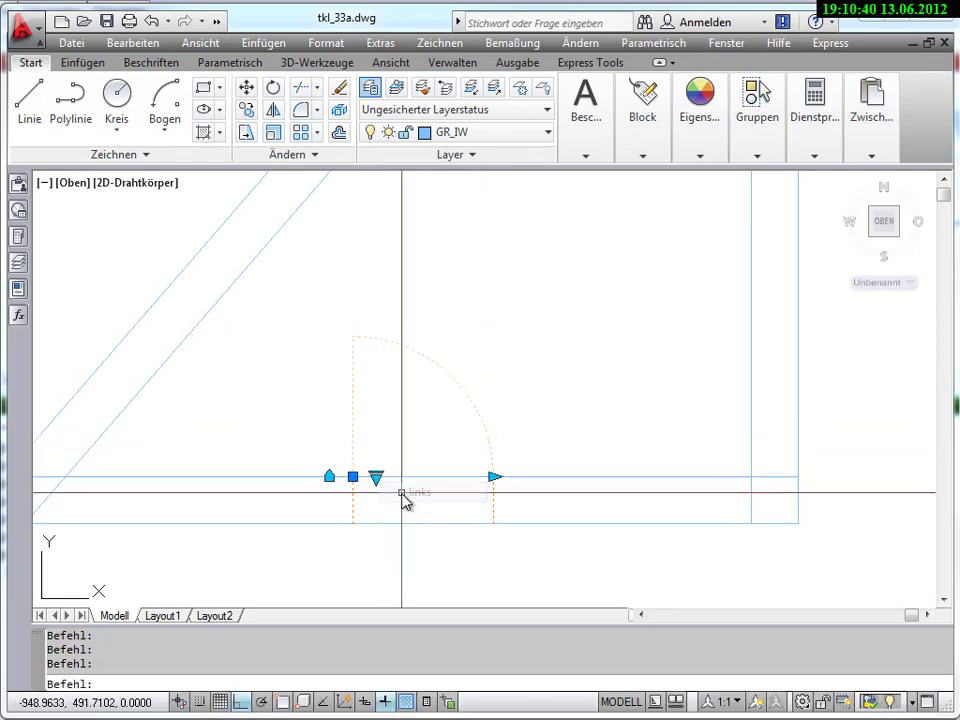
click(376, 478)
click(402, 514)
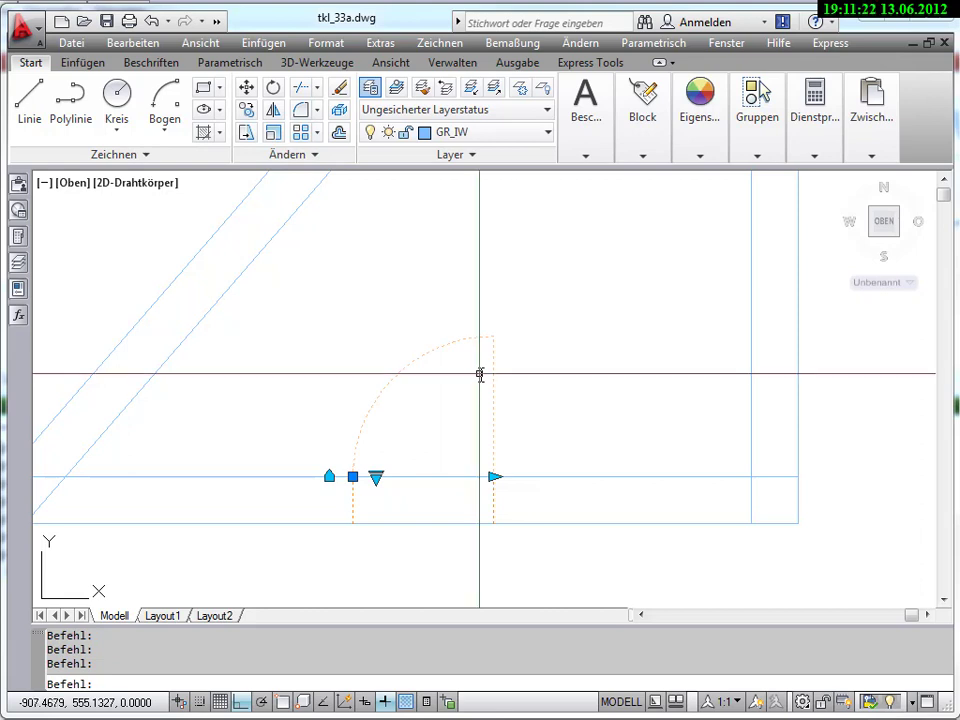
click(231, 63)
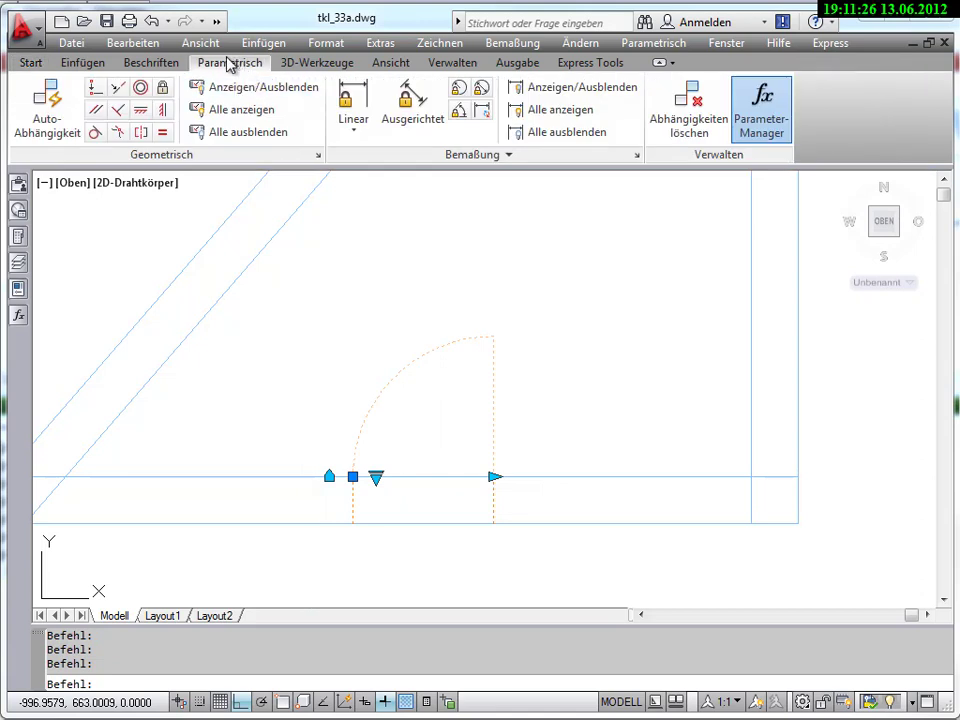